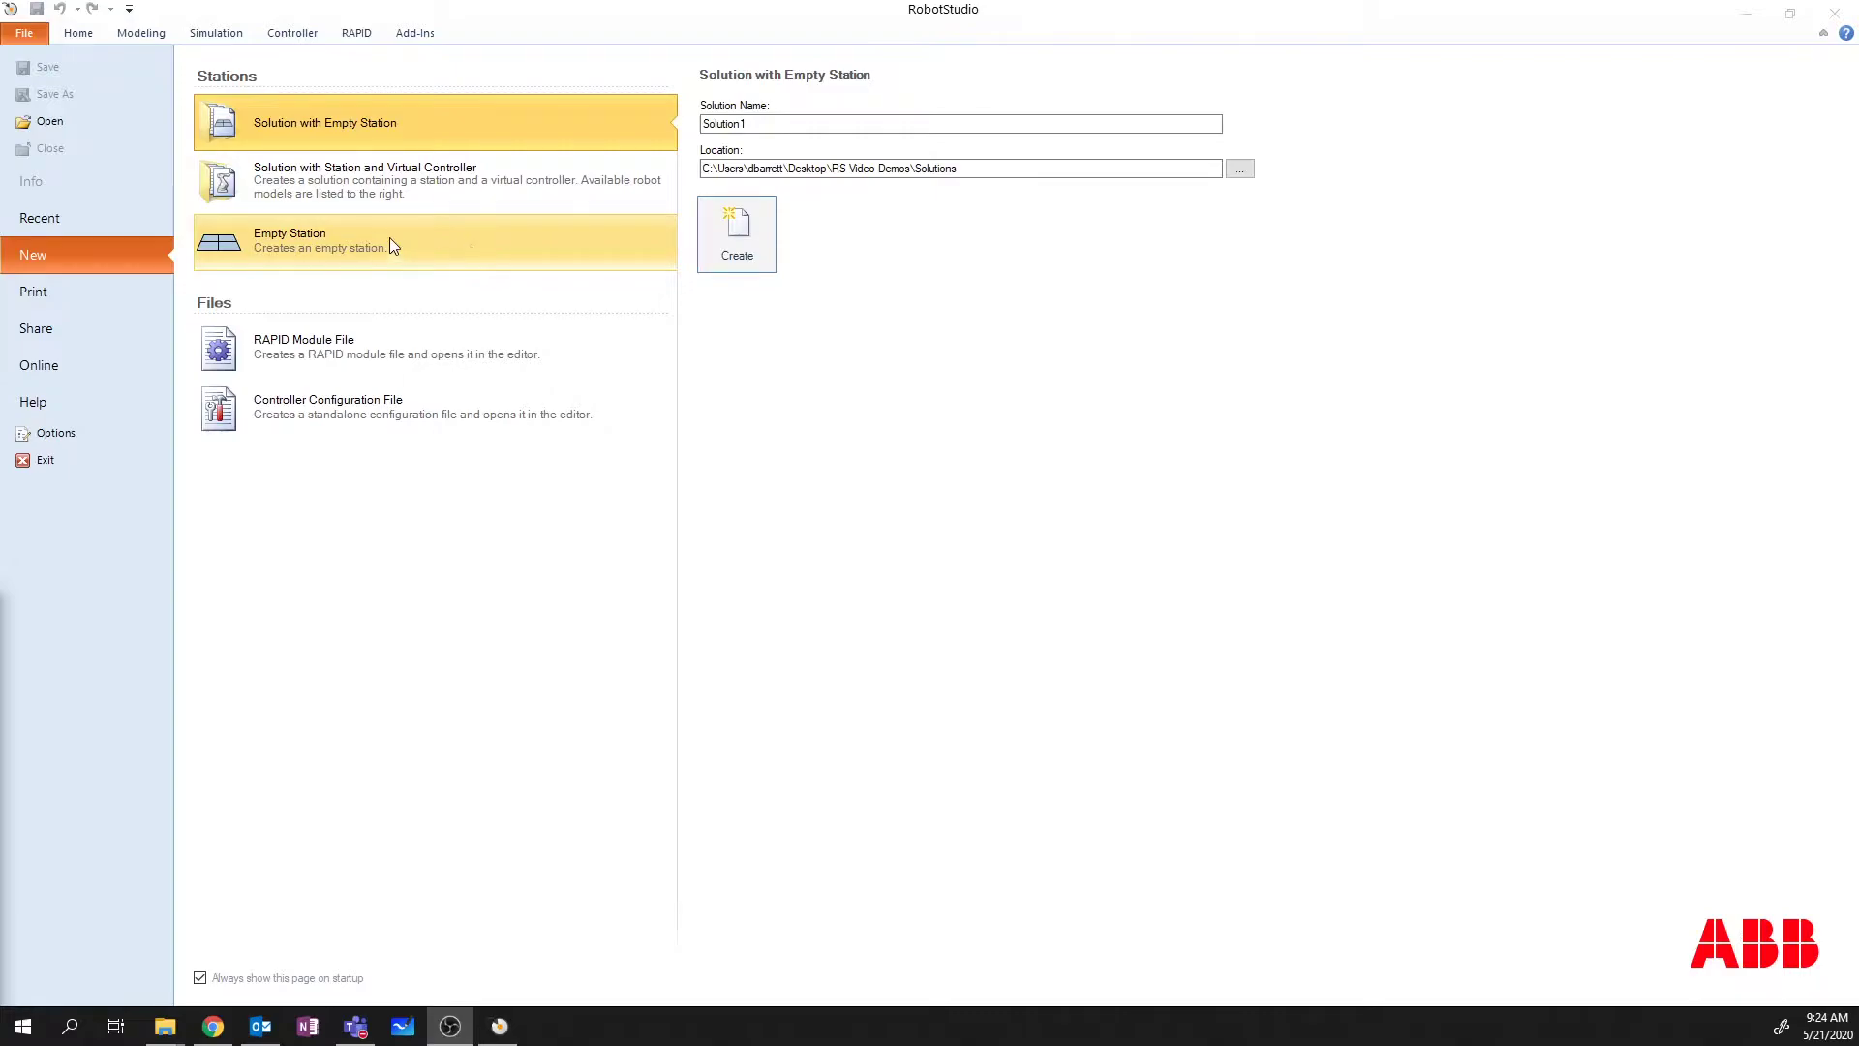
- Create a new empty station without a solution
left_click(424, 247)
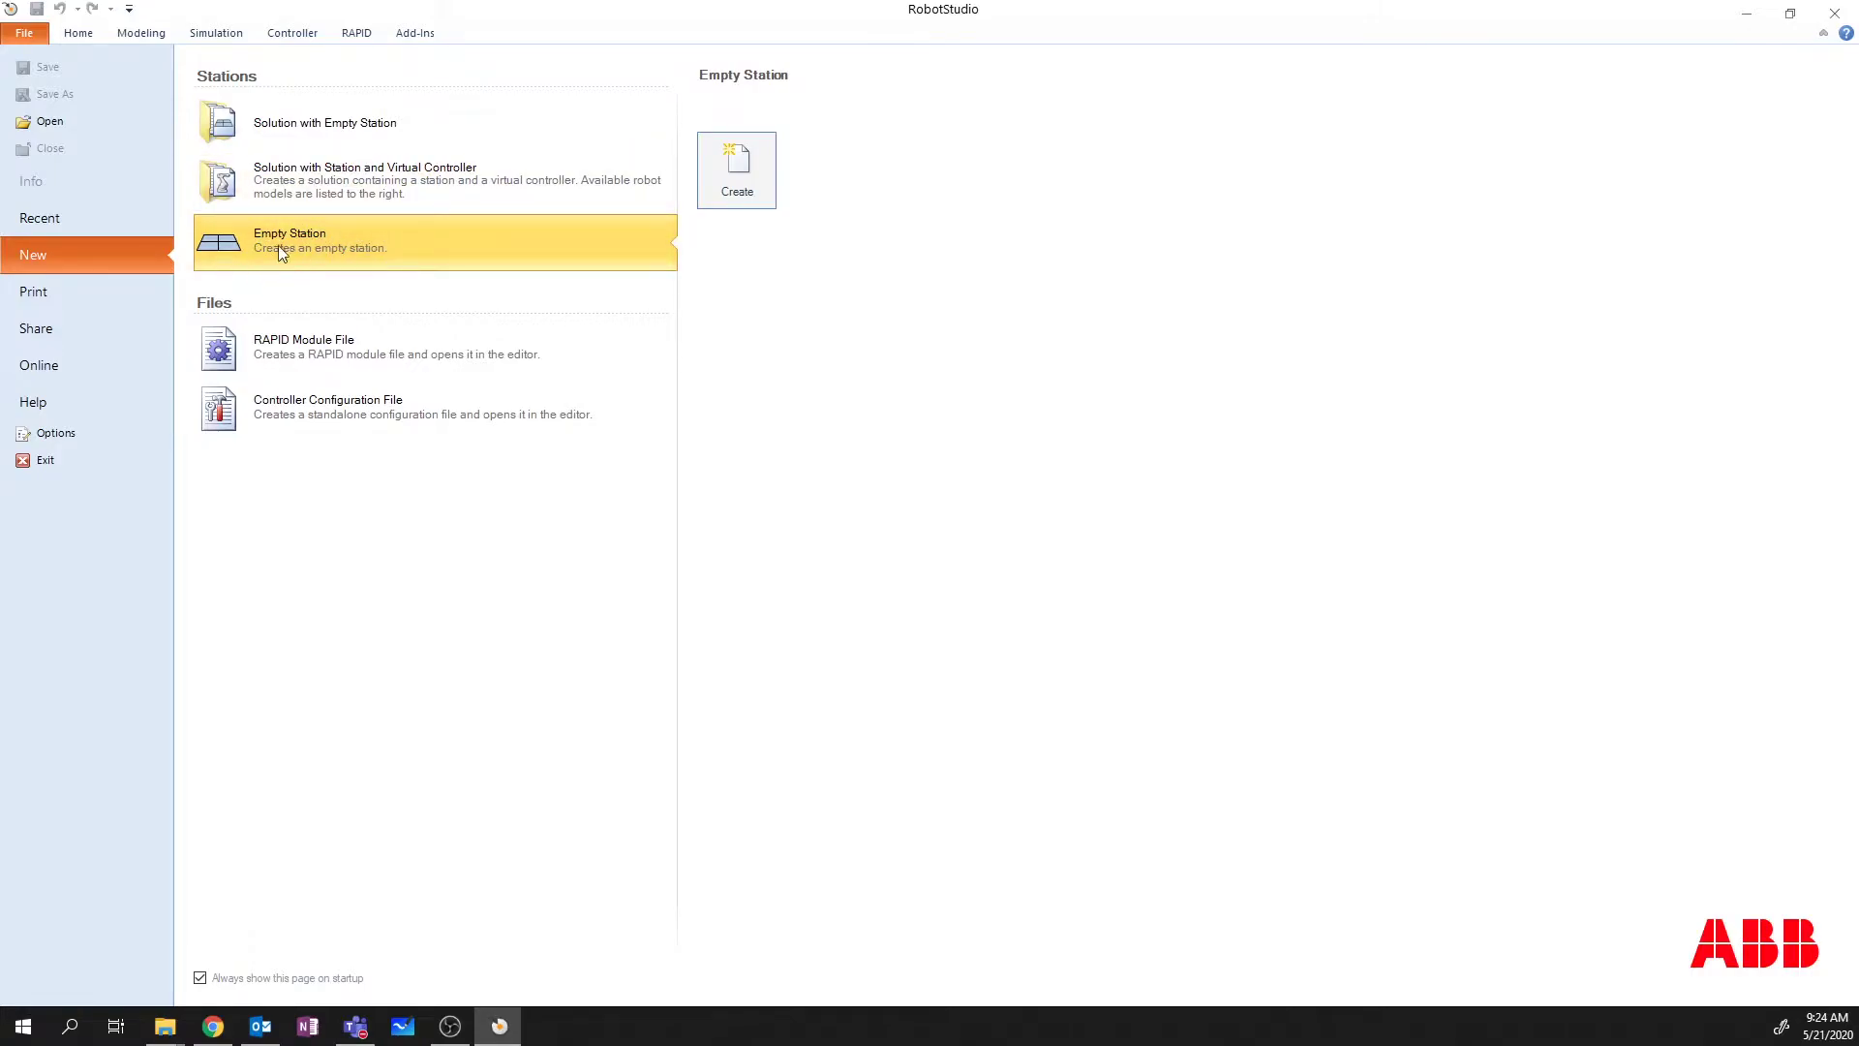
left_click(752, 166)
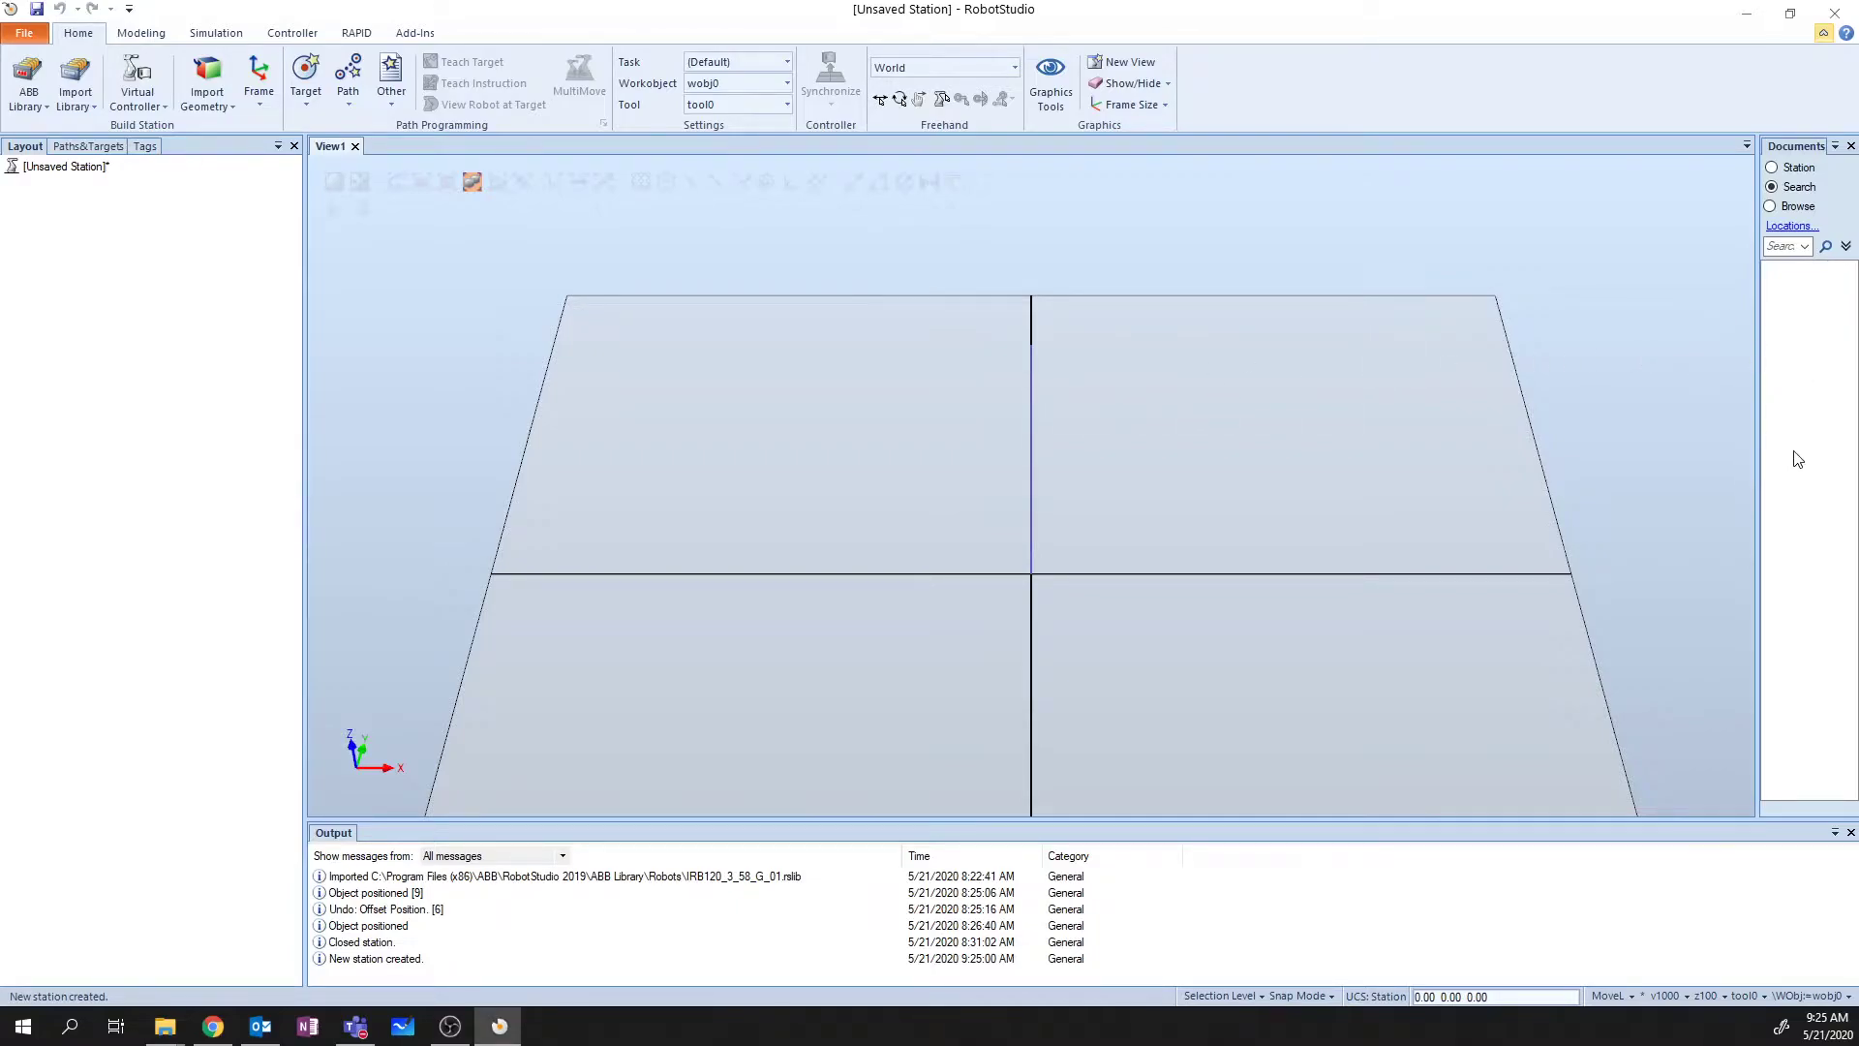
- Widen the Documents area slightly and clear all messages from the output log
left_click_drag(1758, 379, 1740, 380)
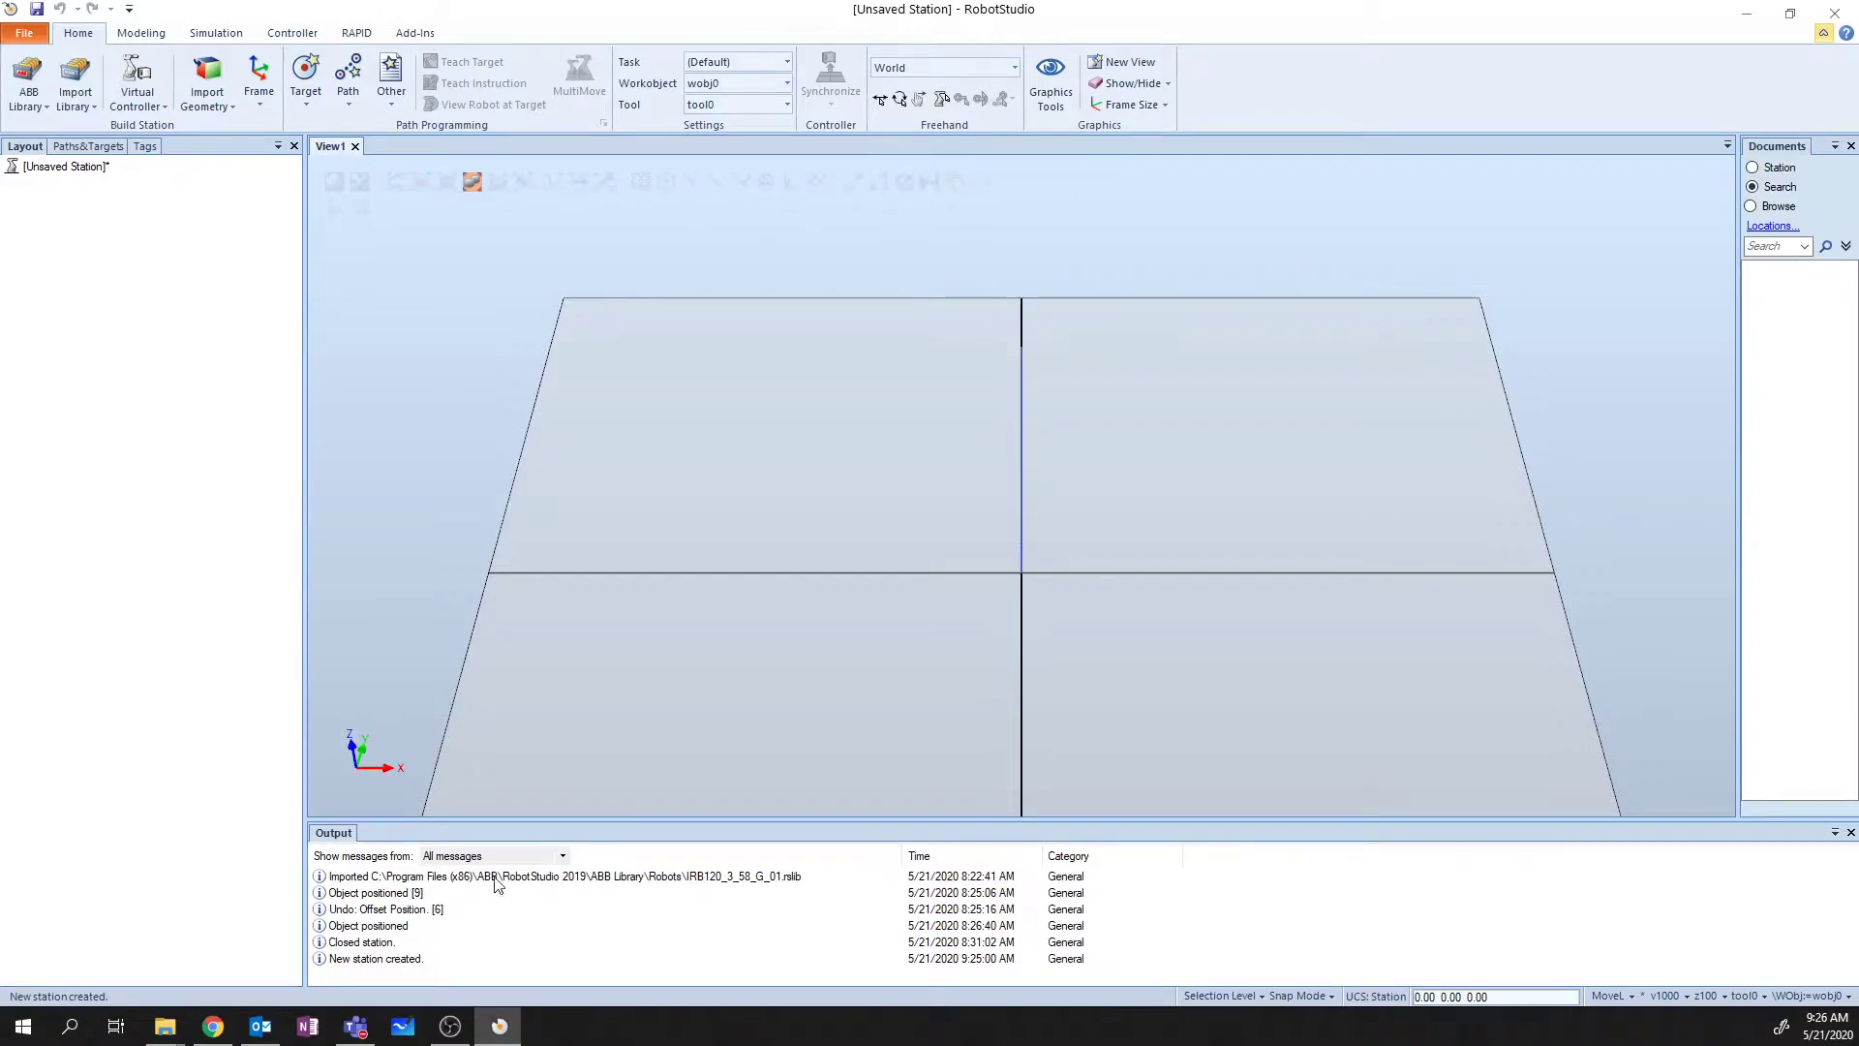
right_click(1313, 911)
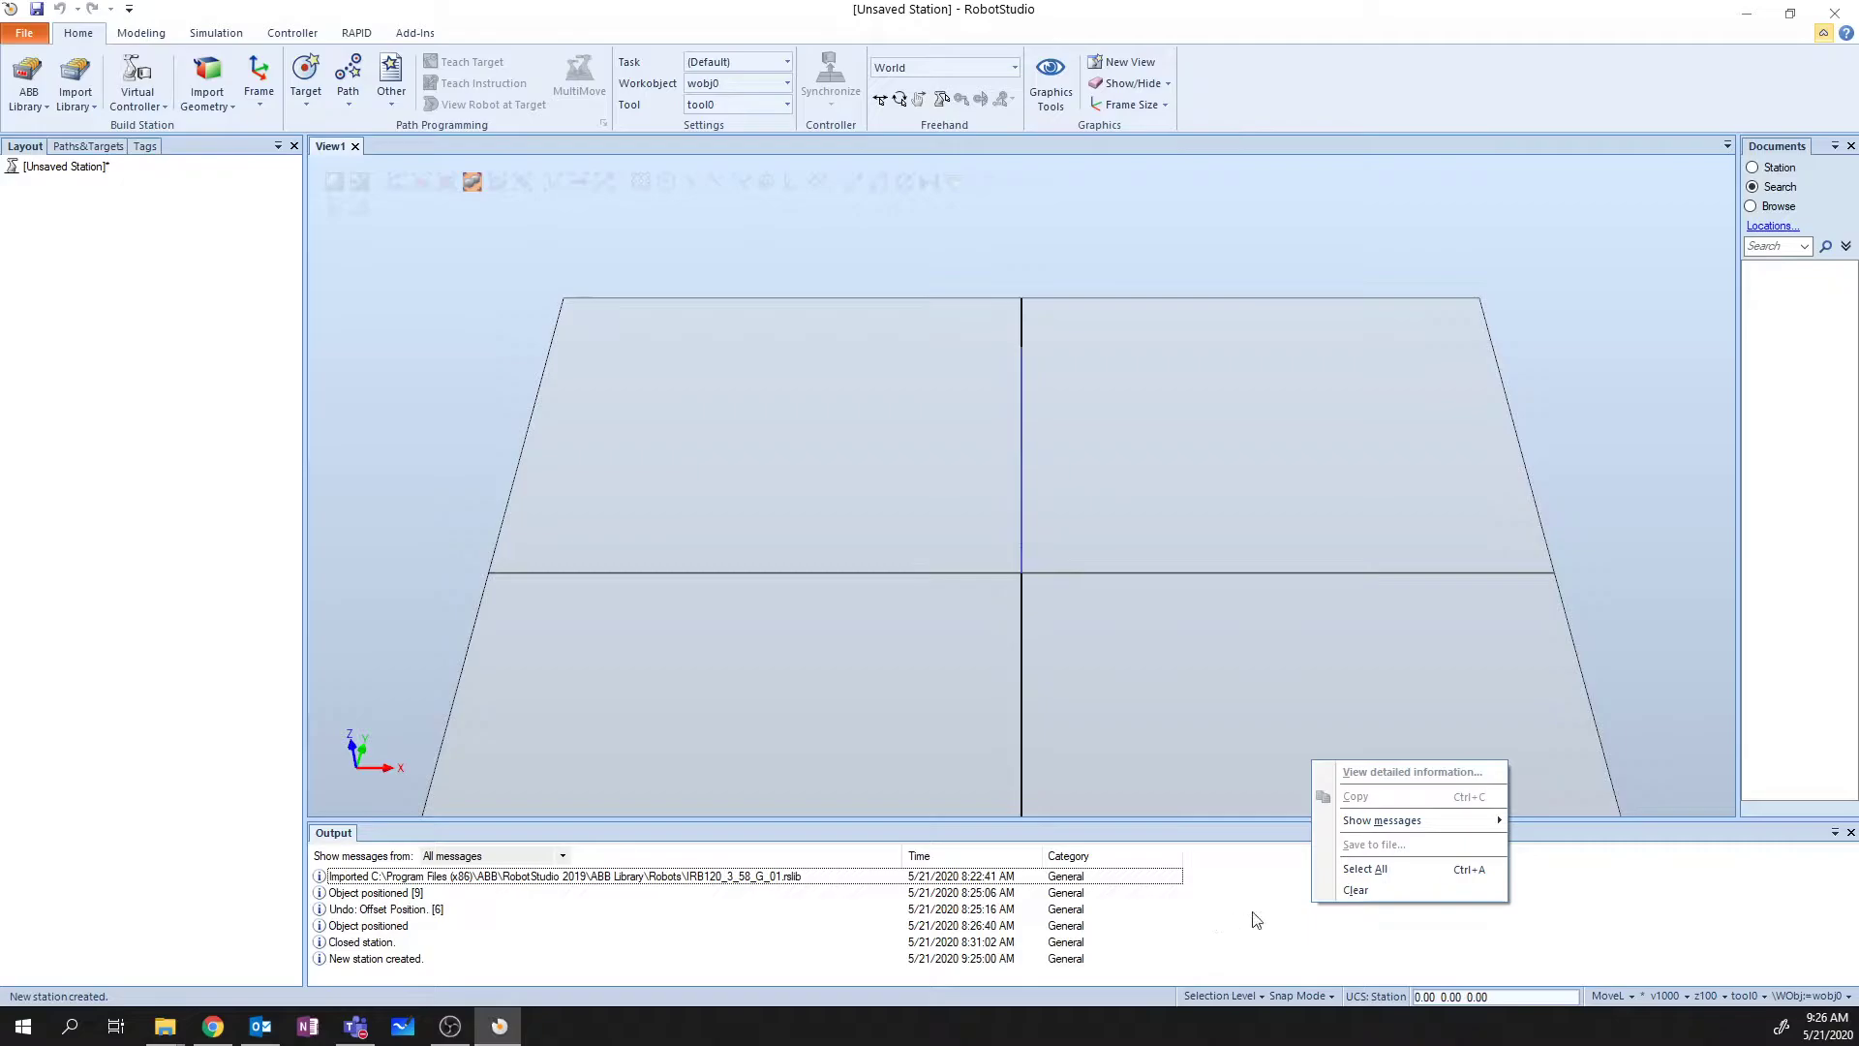
left_click(1371, 892)
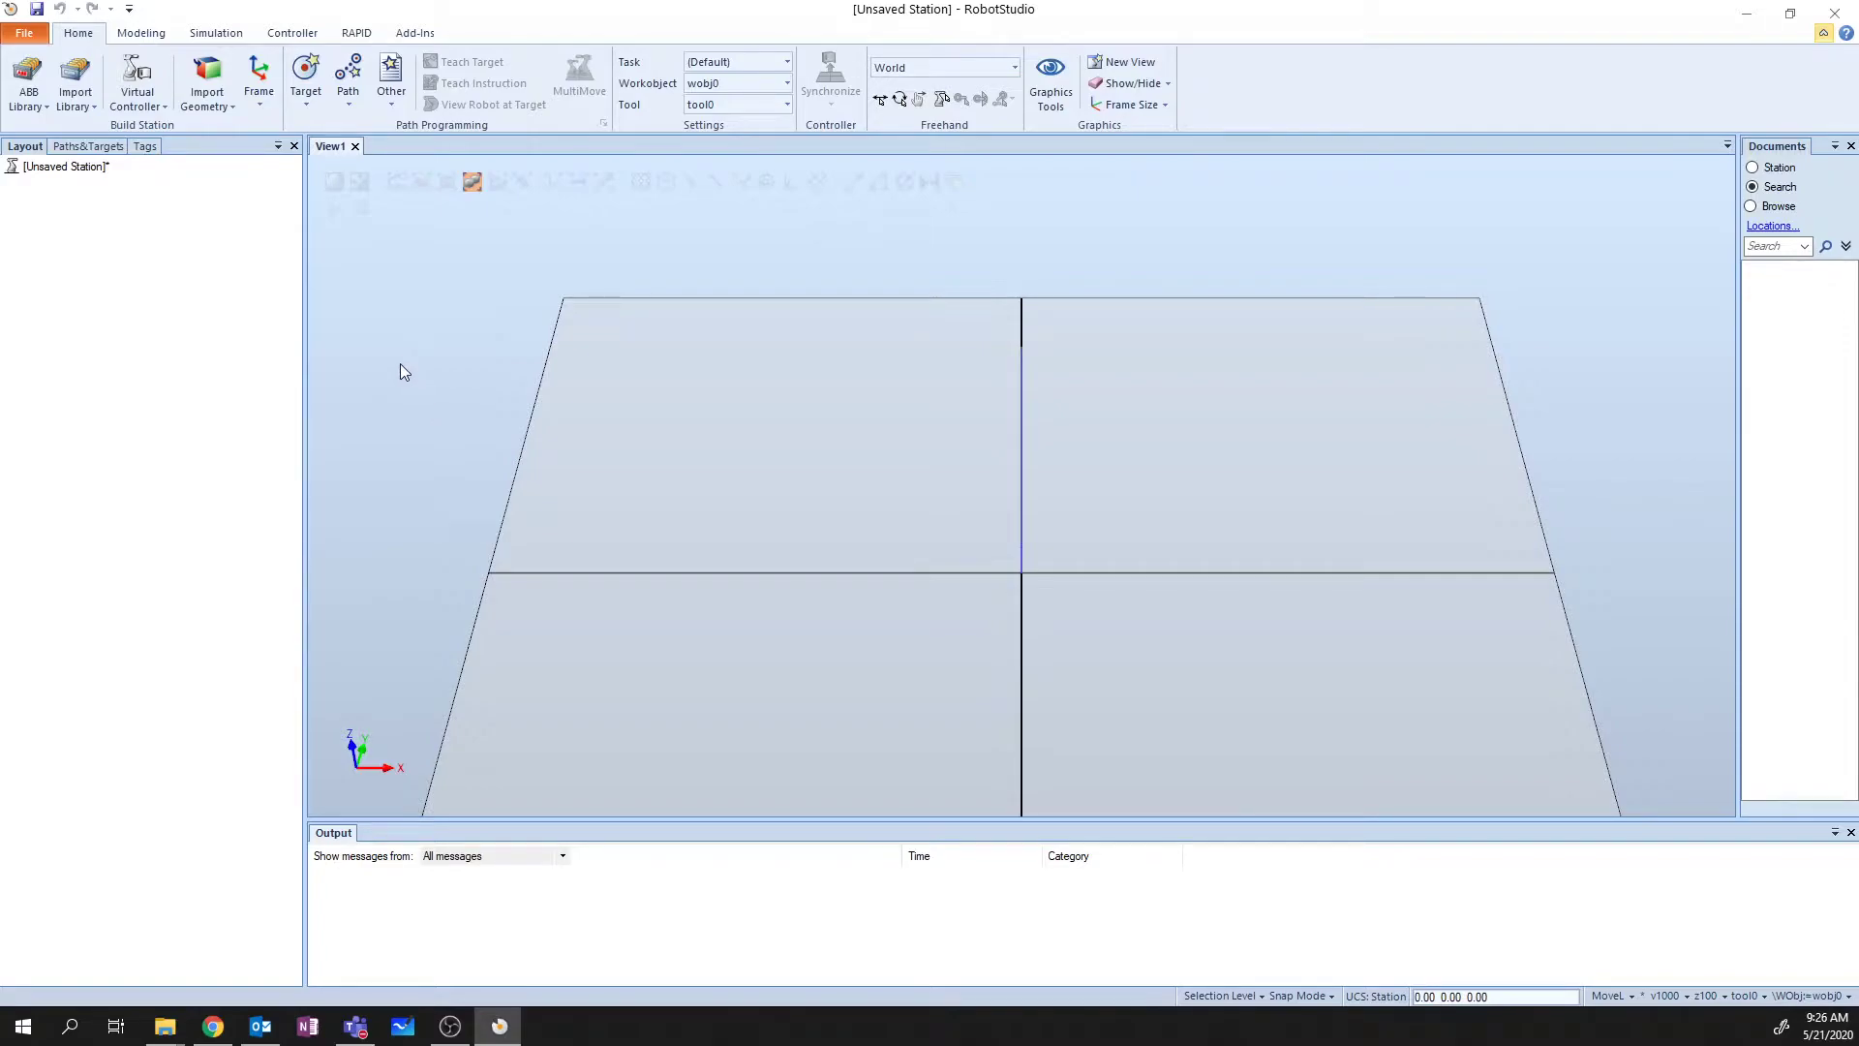
- Import the ABB IRB 360 Frame from the Student Geometry collection into the station
left_click(211, 104)
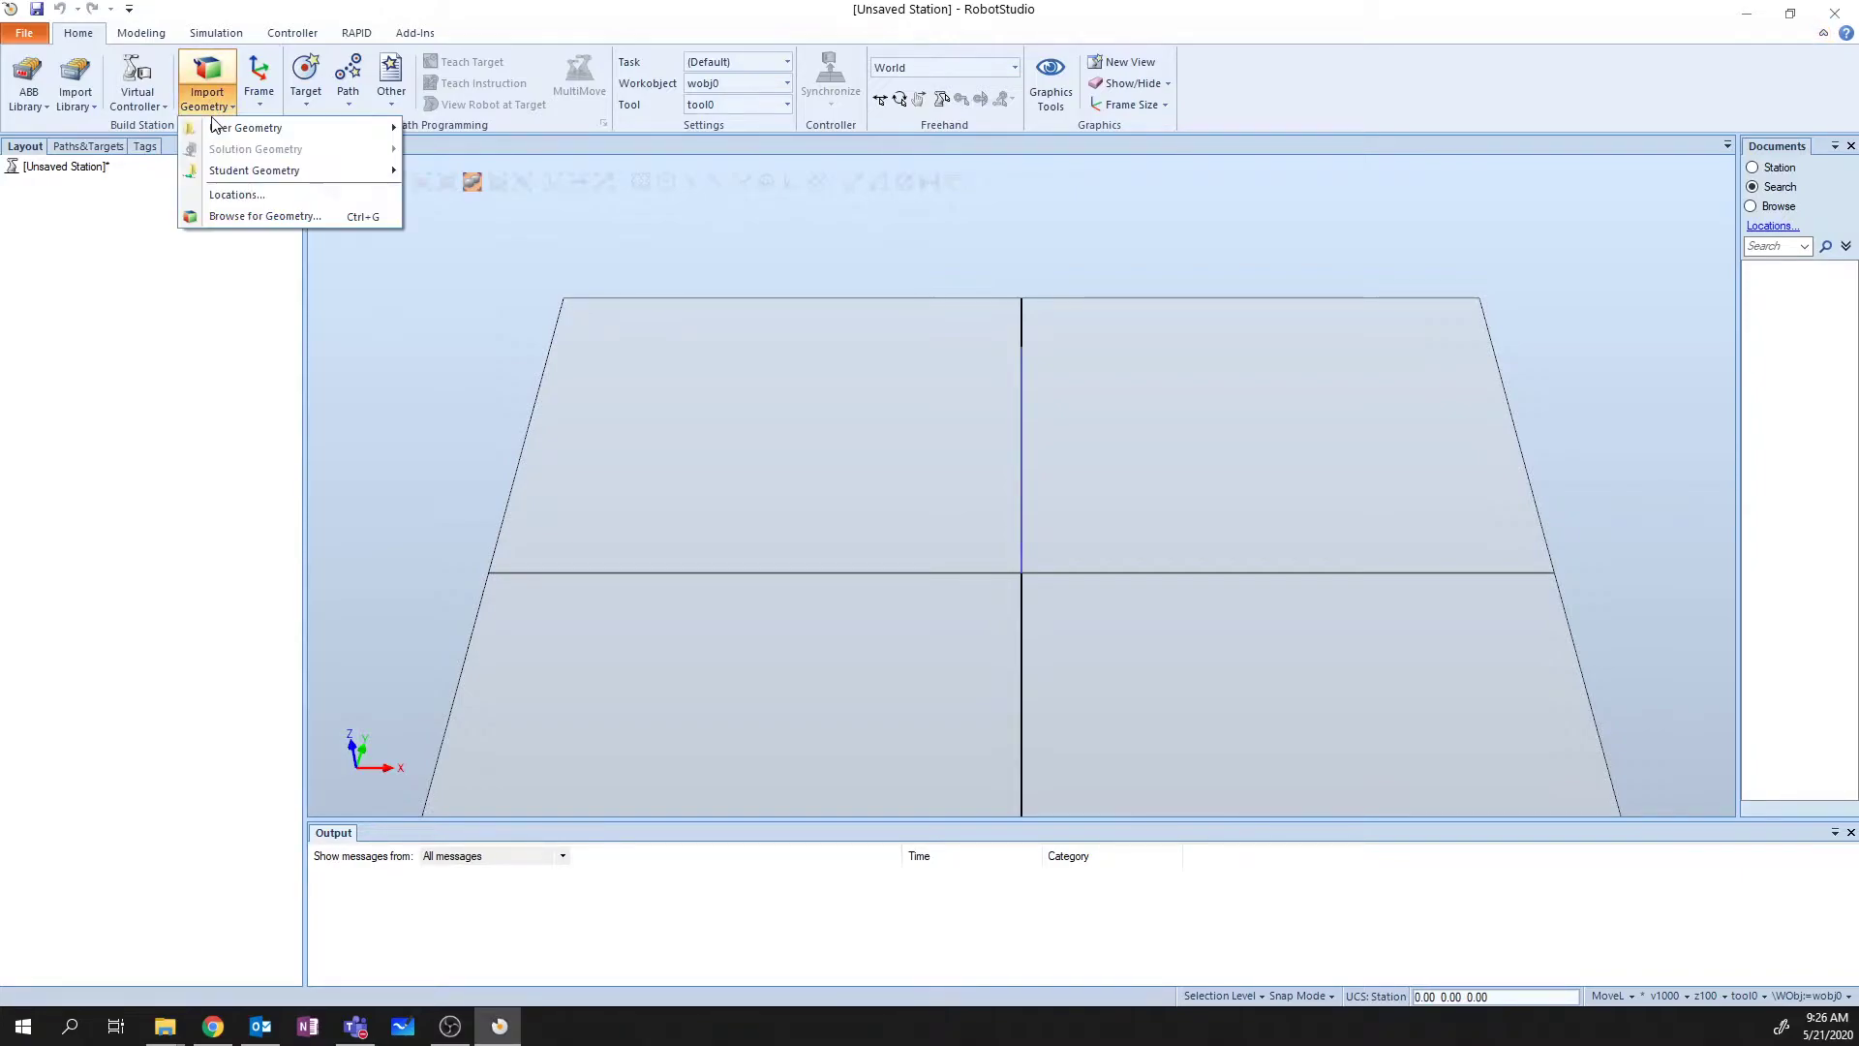
mouse_move(233, 174)
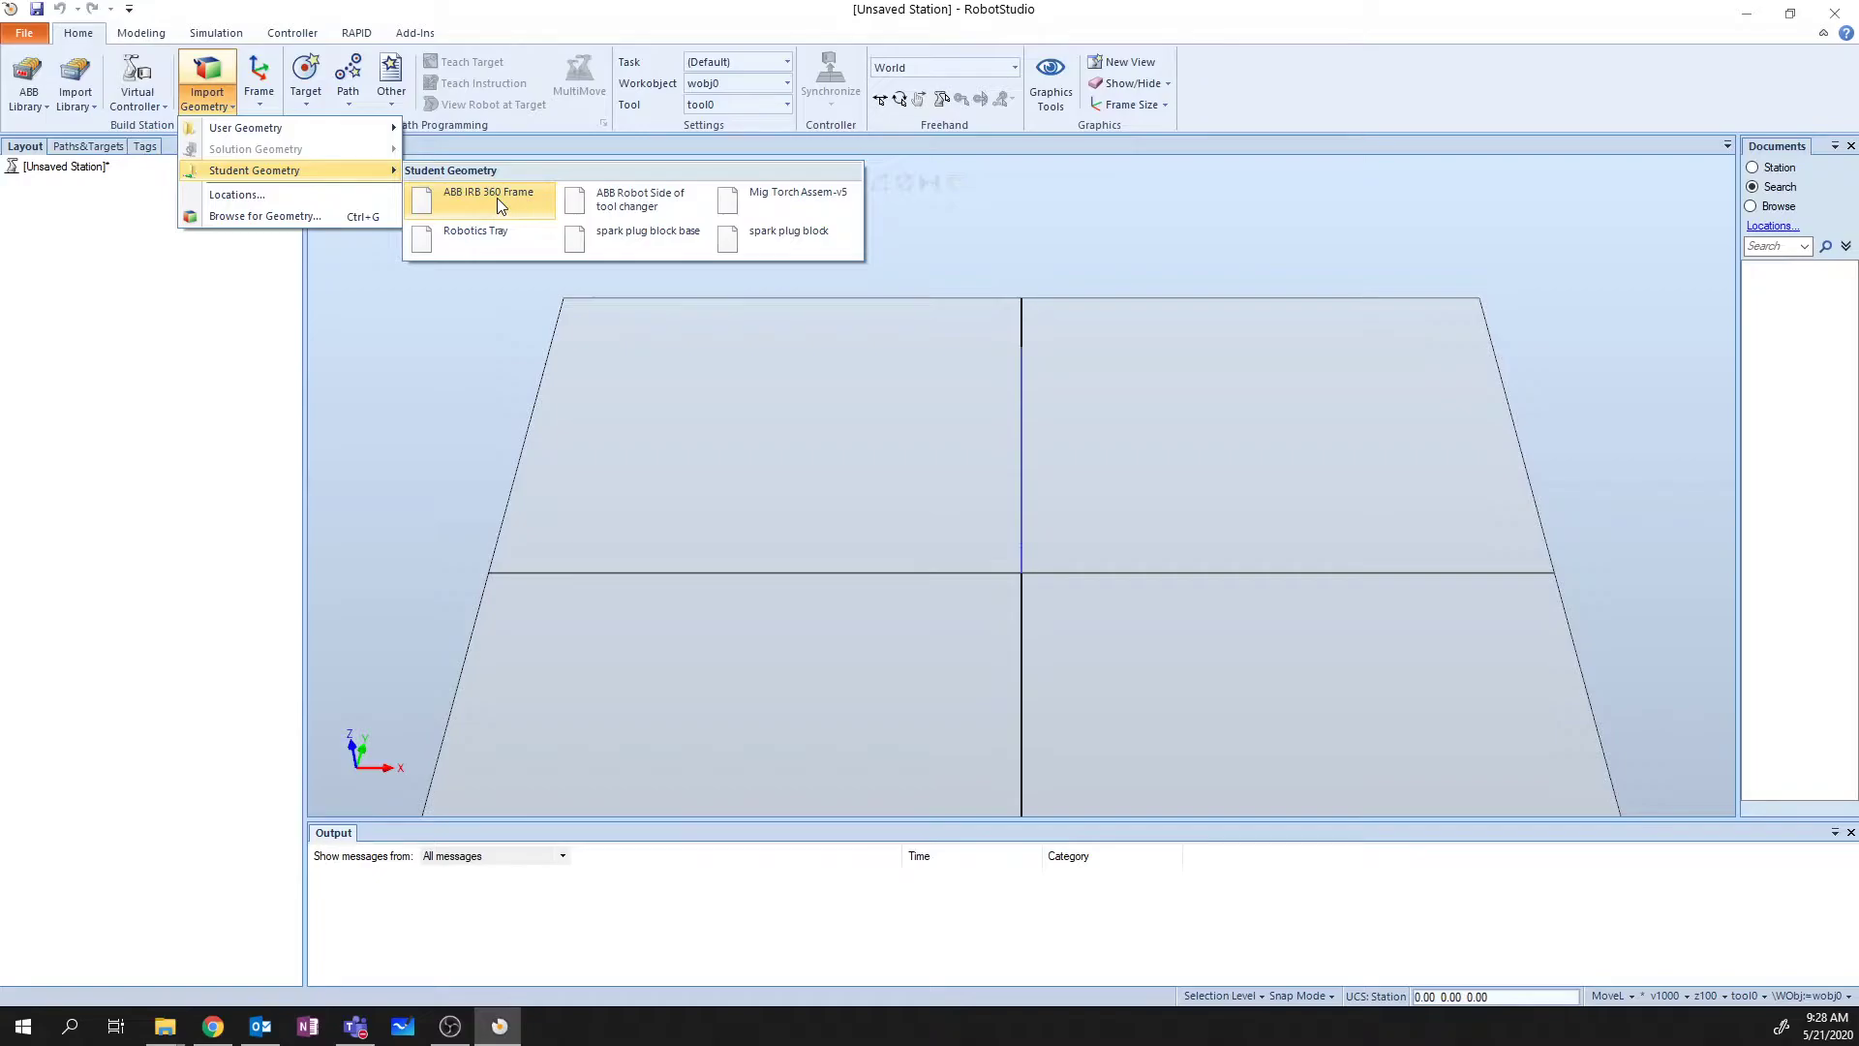
left_click(497, 197)
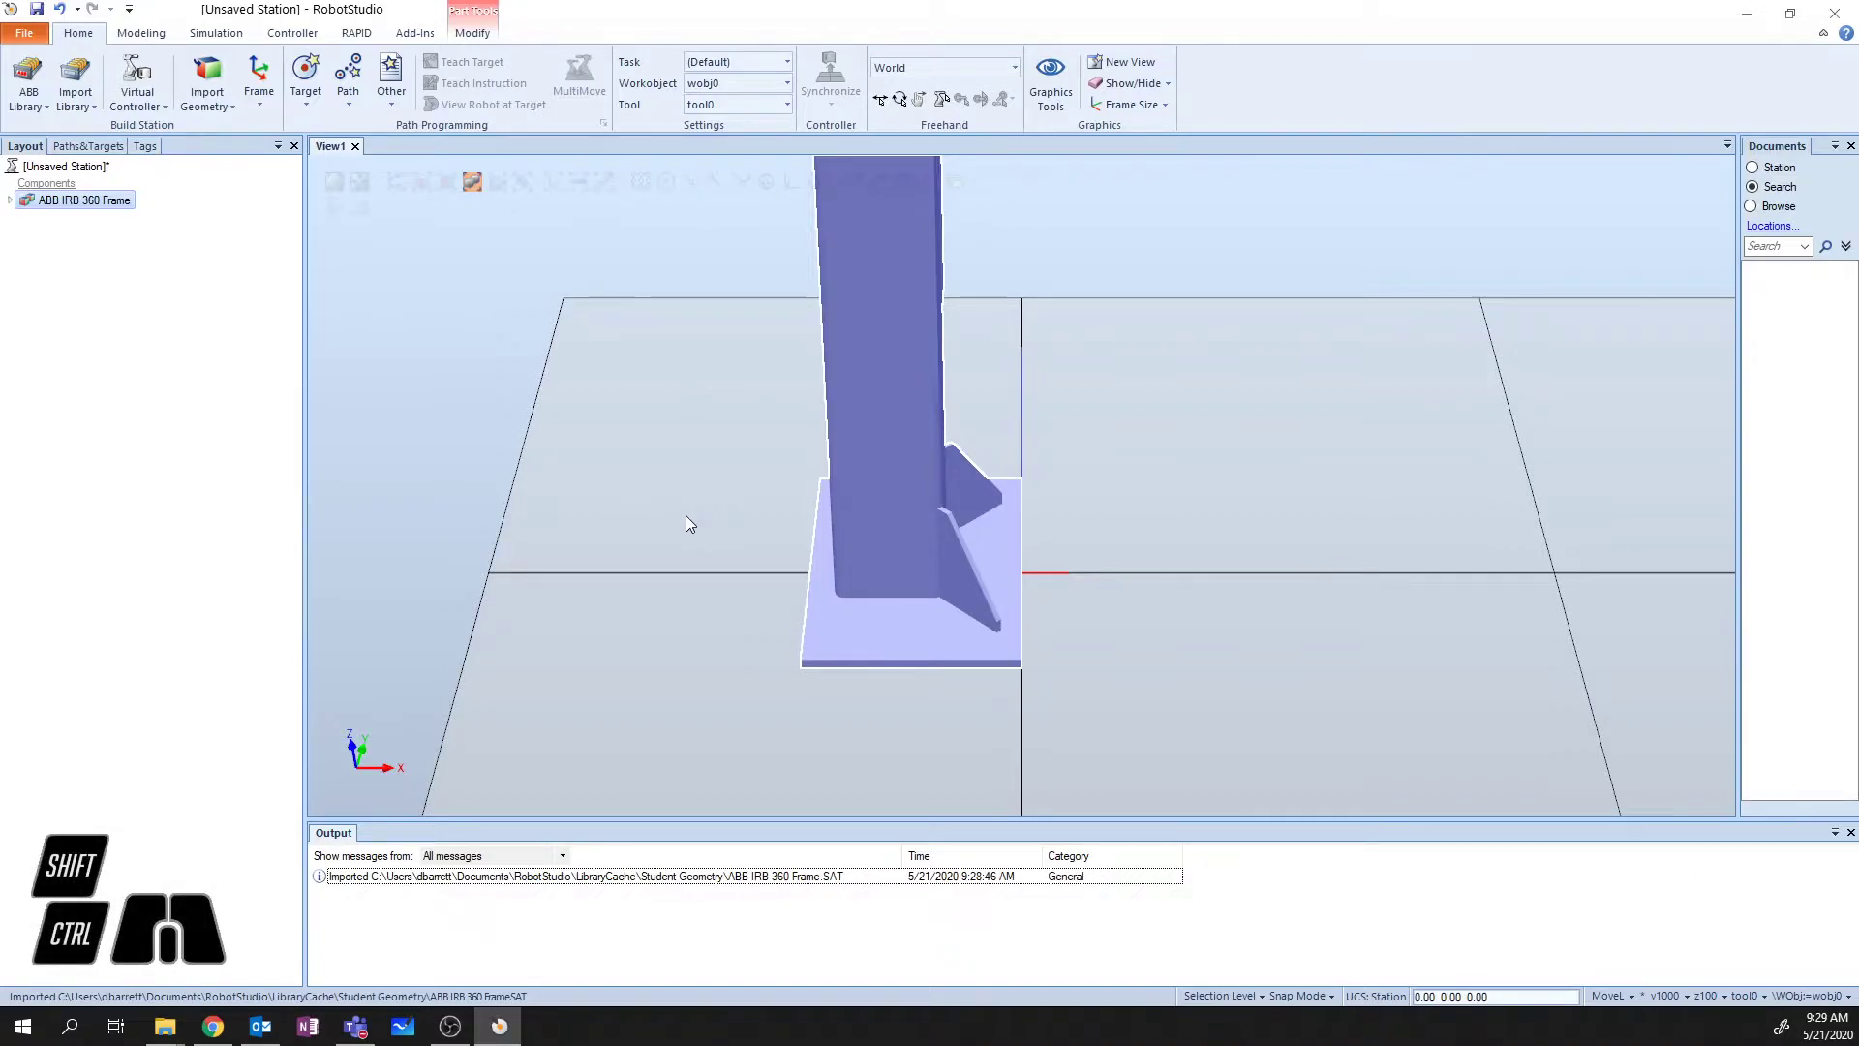
- Examine the imported frame up close and from an angled viewpoint, finishing with the whole frame fitted in view
scroll(686, 515, "down", 1)
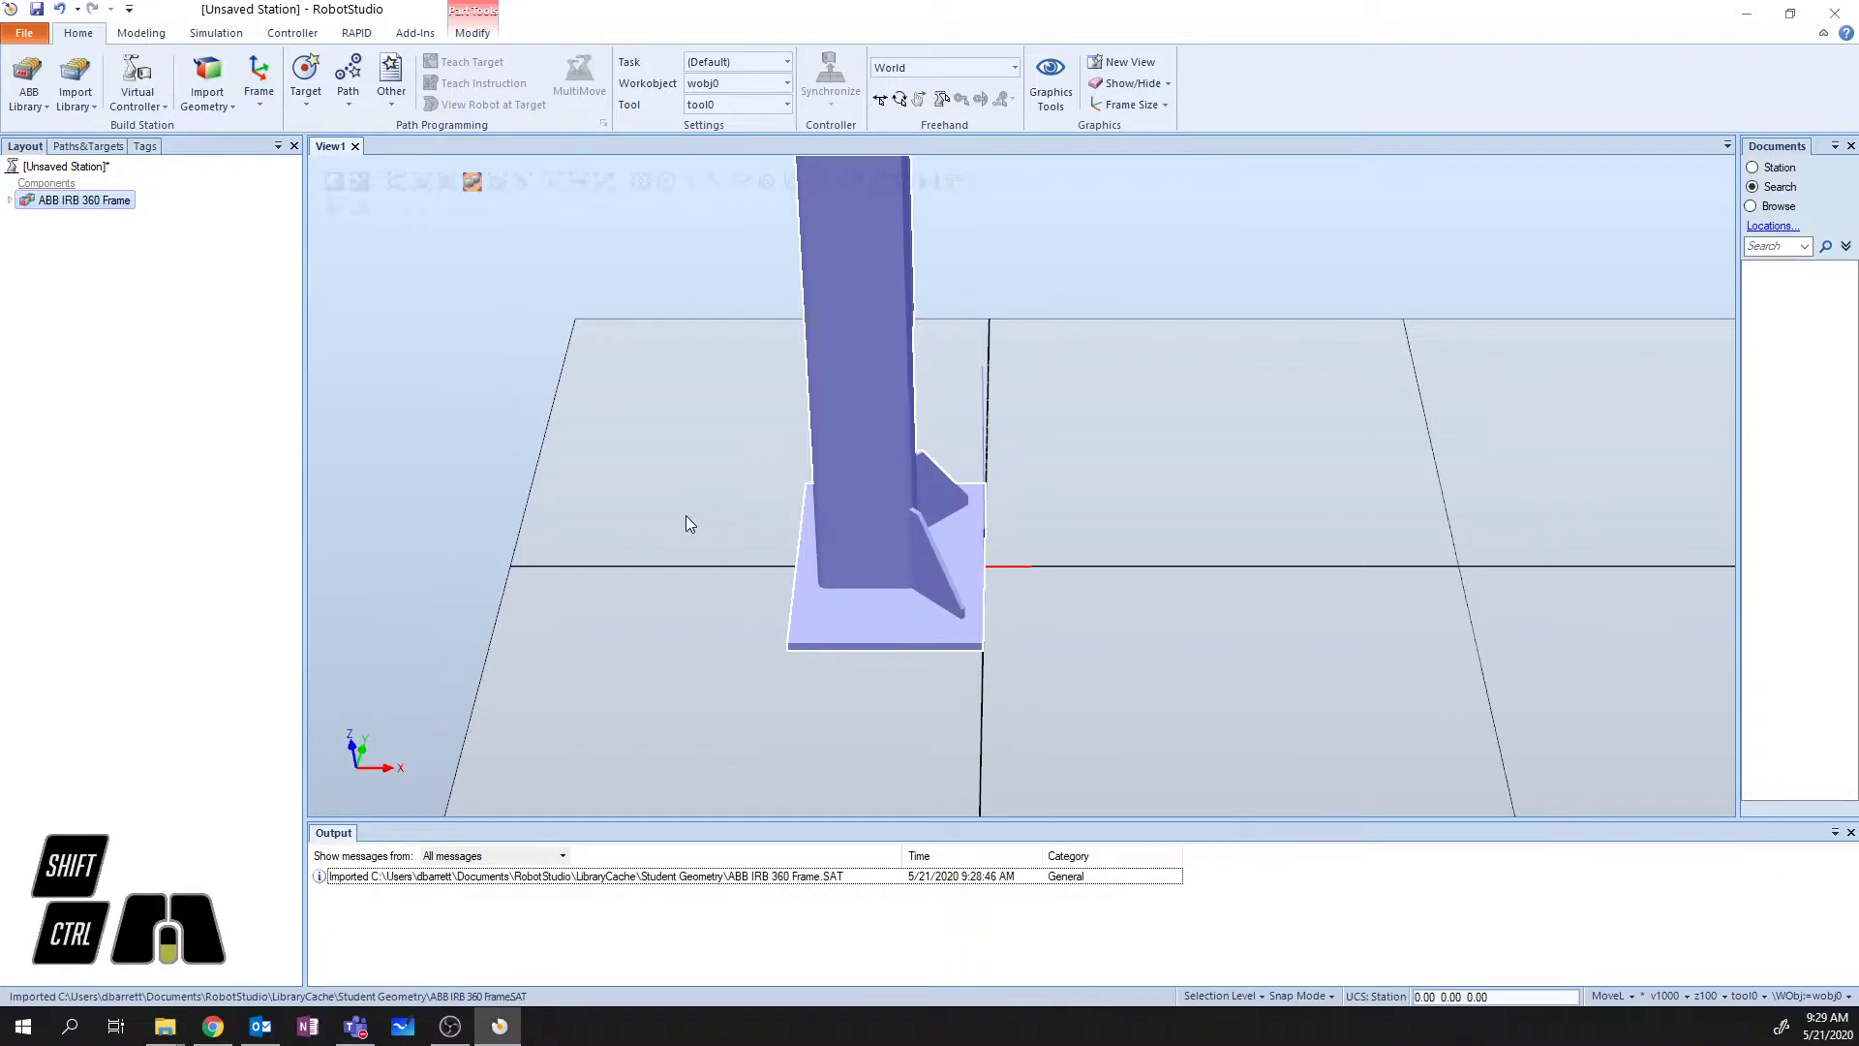
scroll(686, 515, "down", 1)
scroll(686, 523, "down", 2)
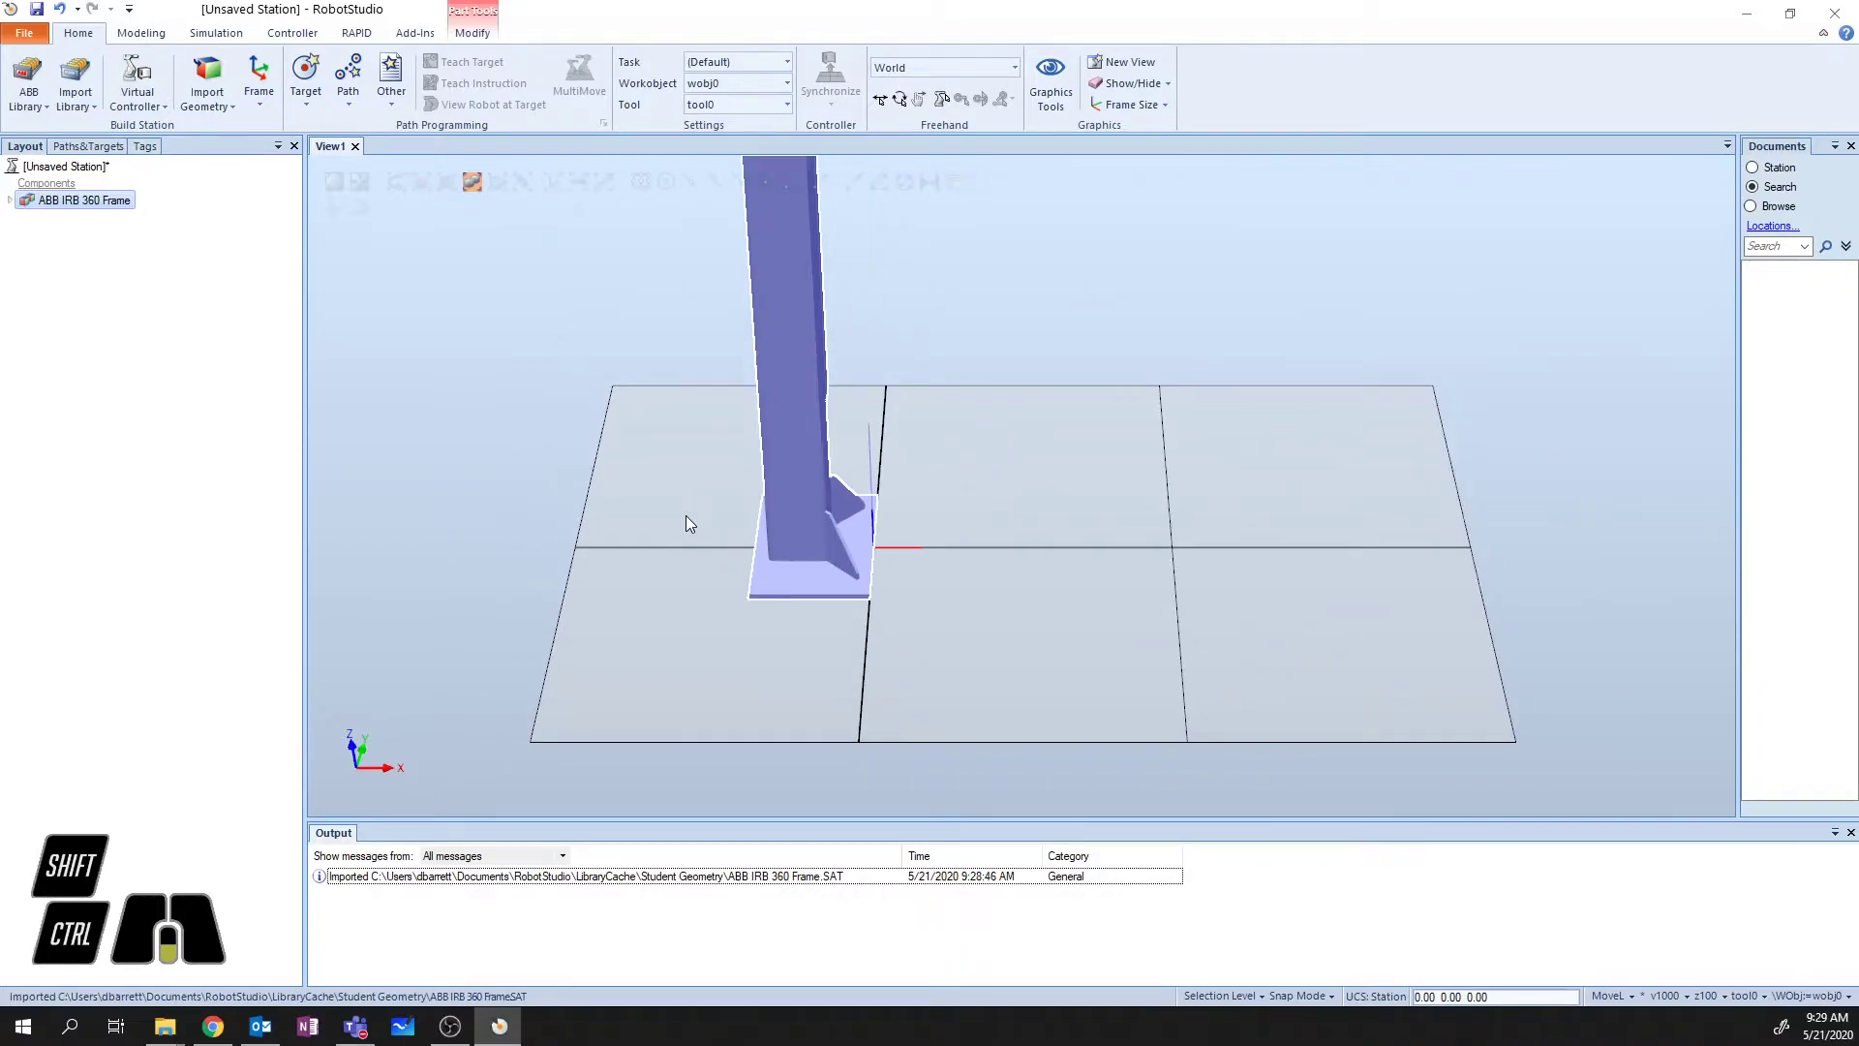
scroll(687, 522, "up", 3)
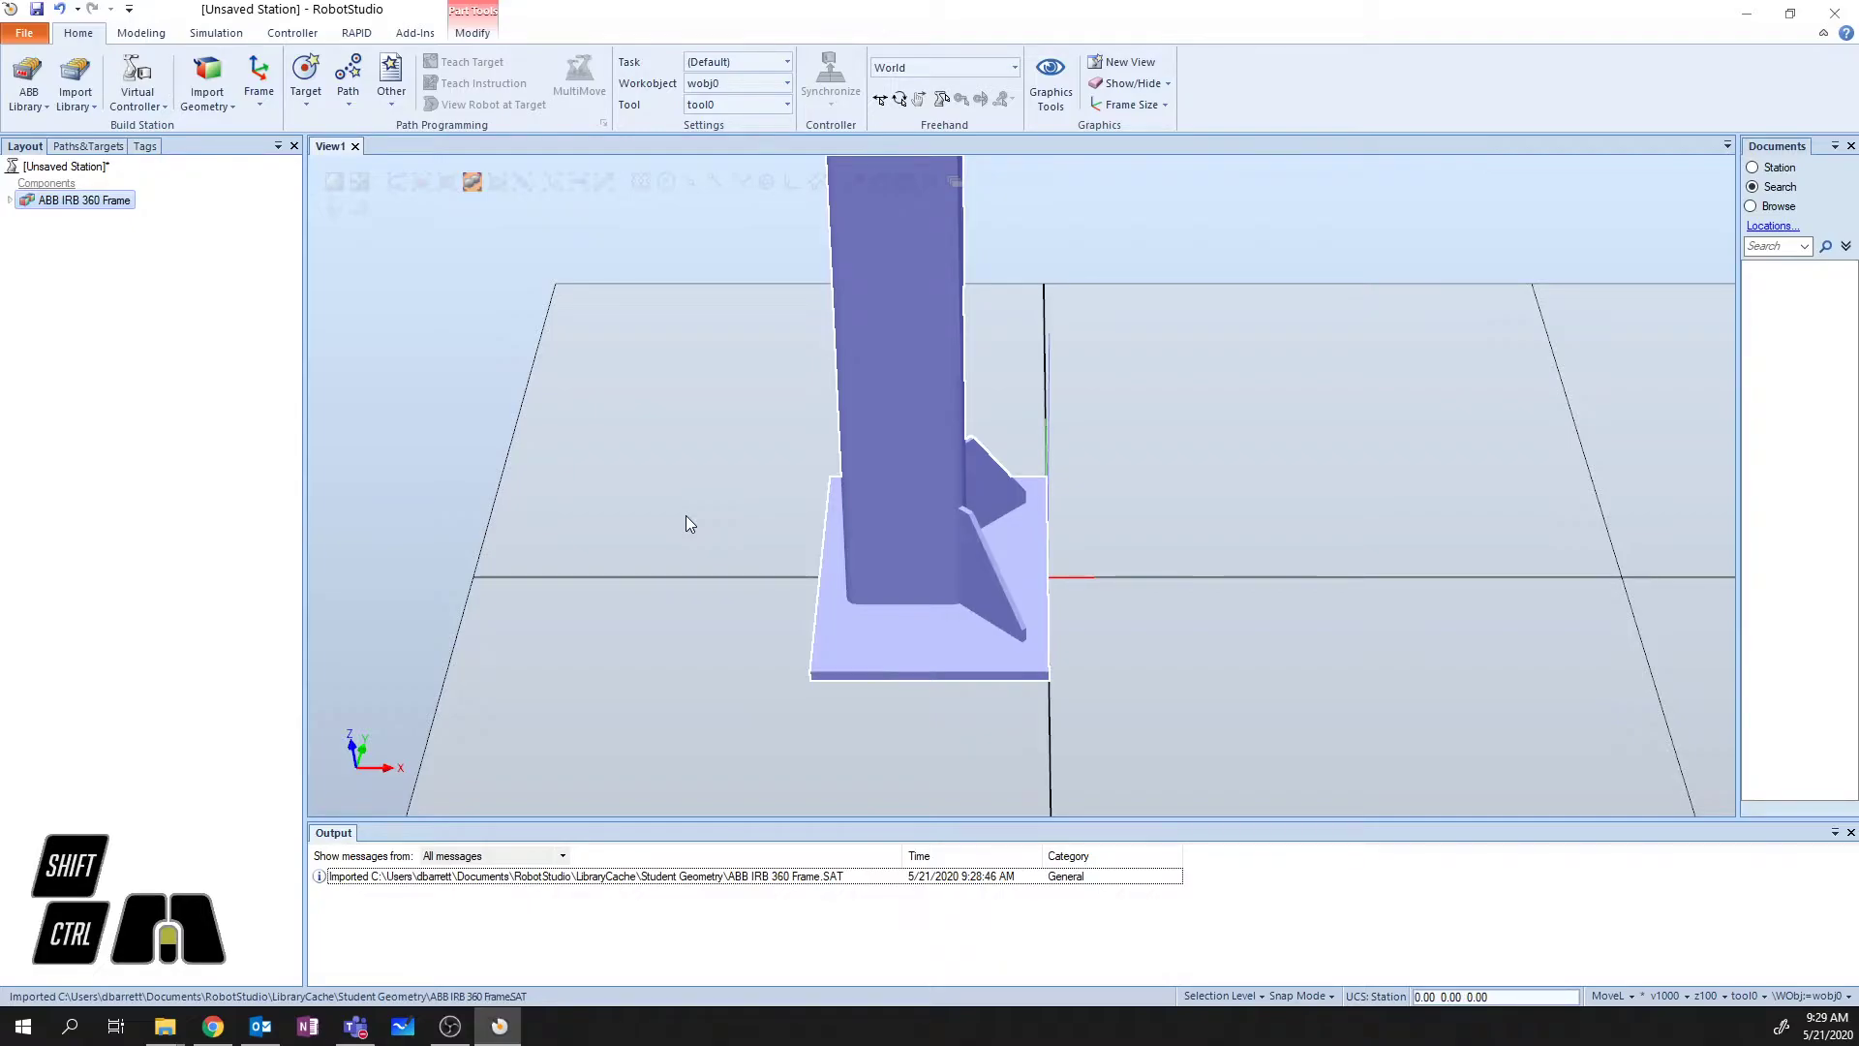
key("ctrl")
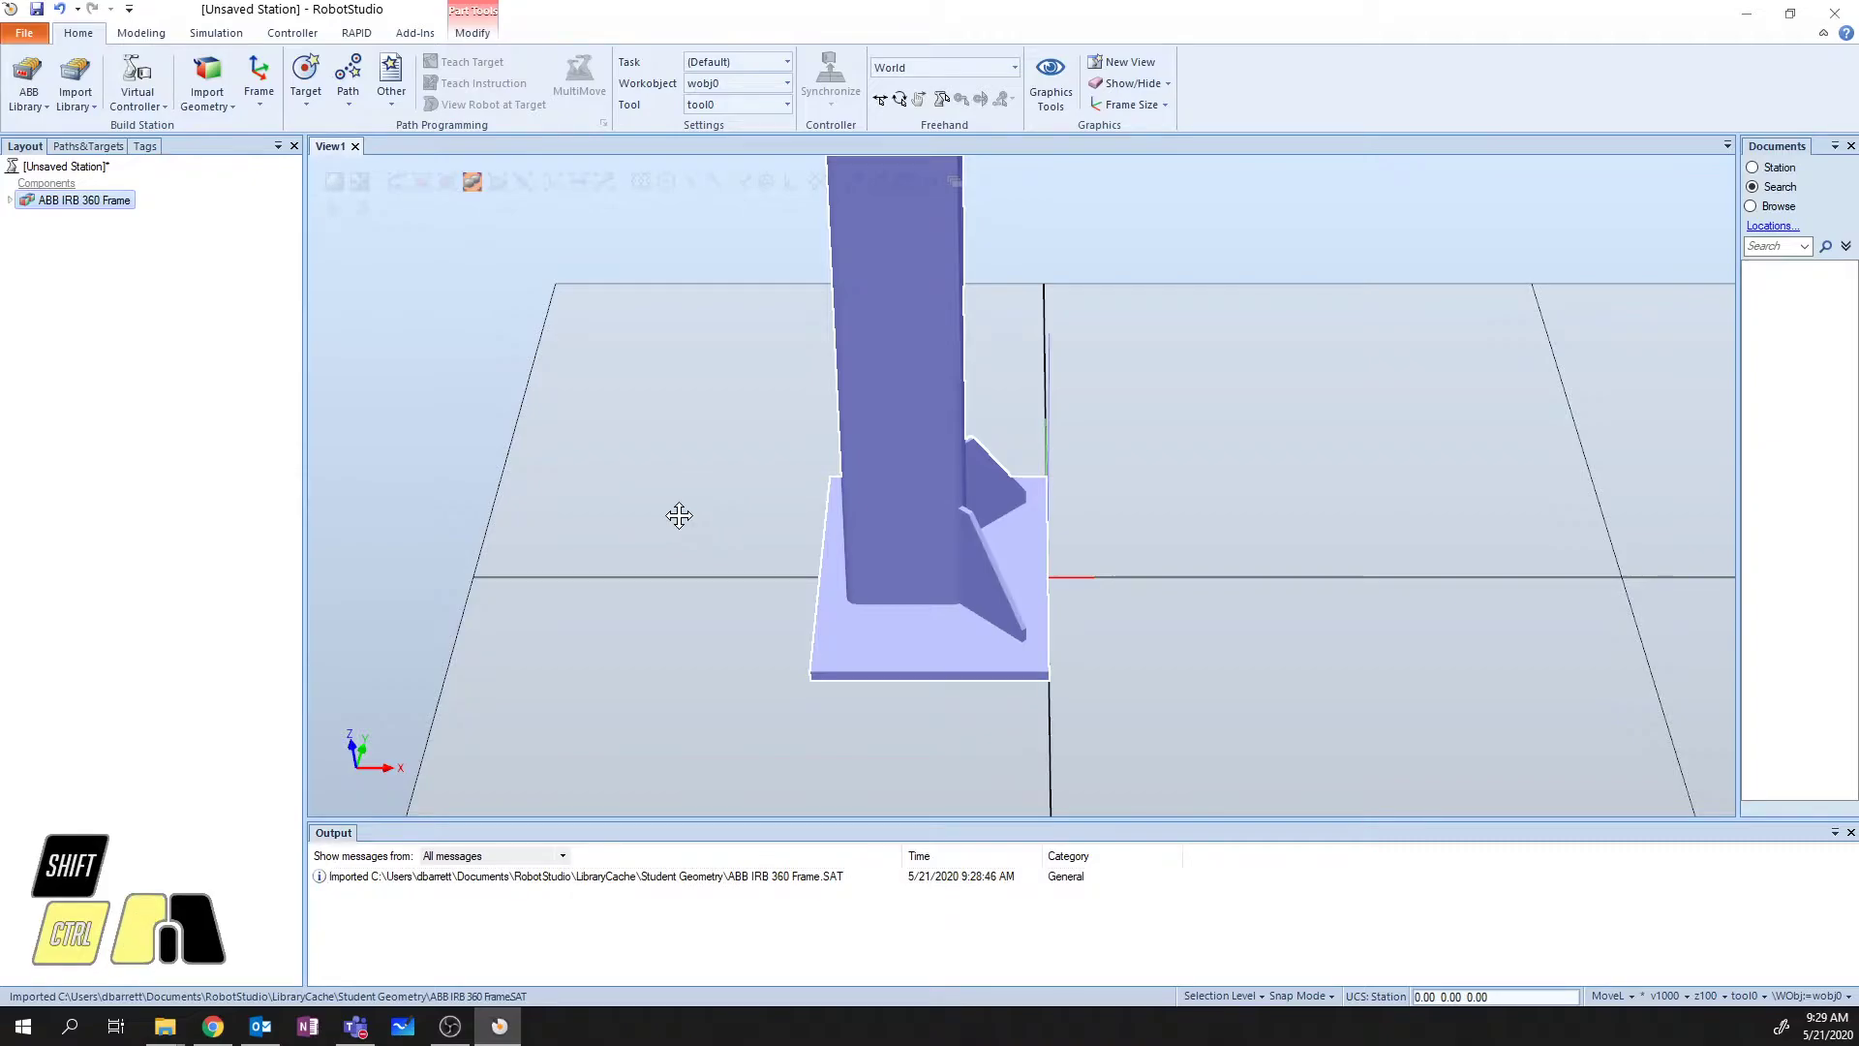
left_click_drag(683, 516, 639, 547, "ctrl")
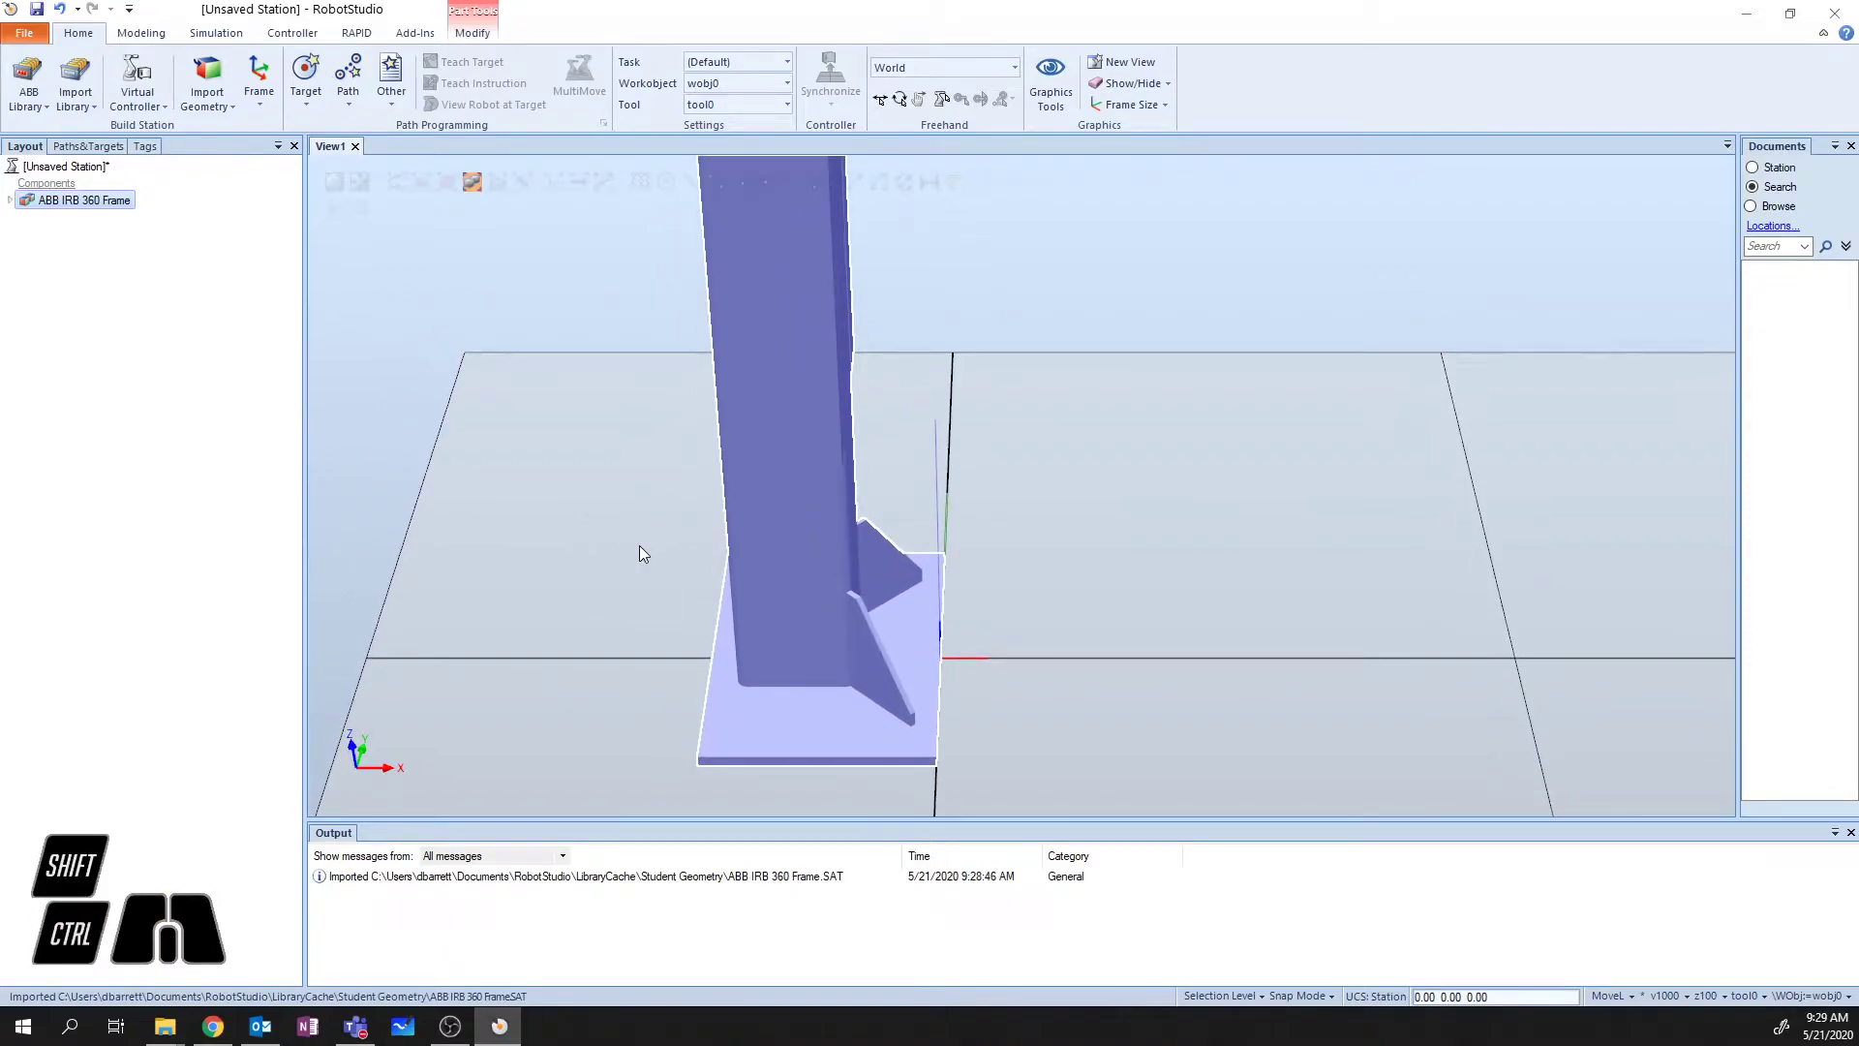
key("ctrl")
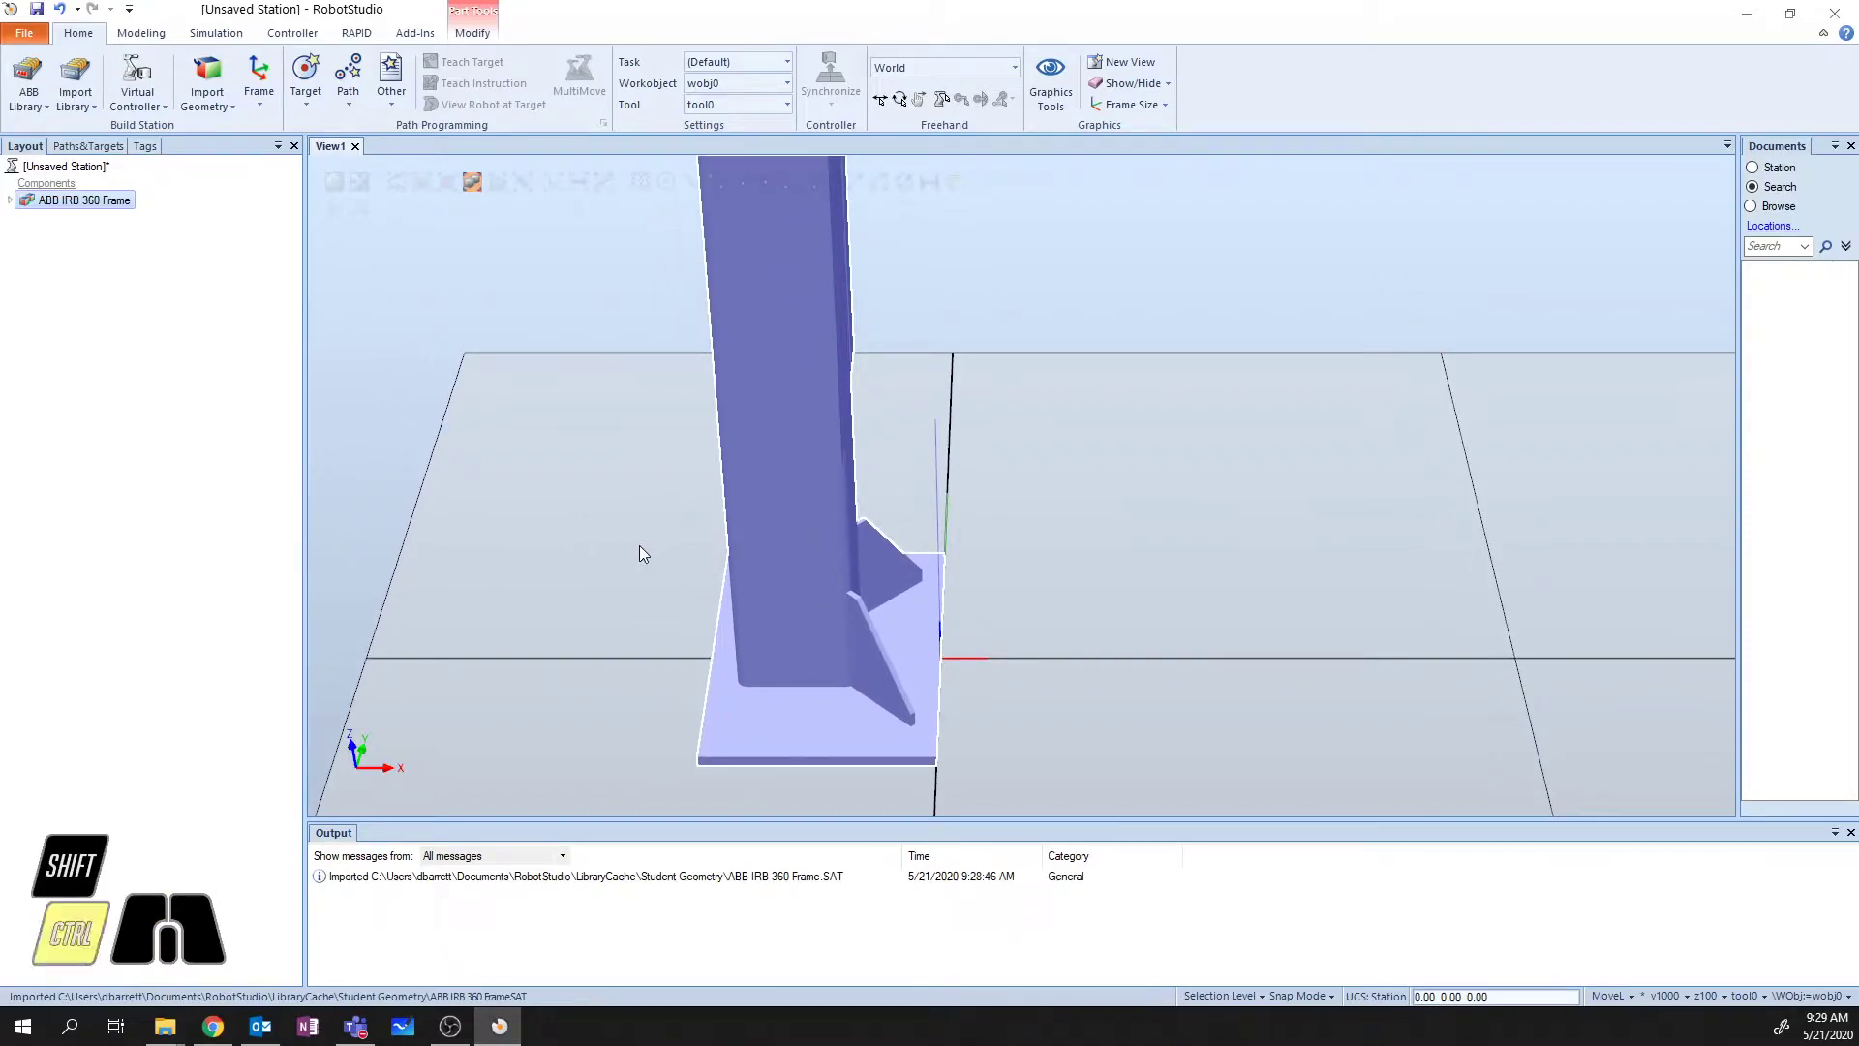
left_click_drag(639, 554, 562, 549, "ctrl+shift")
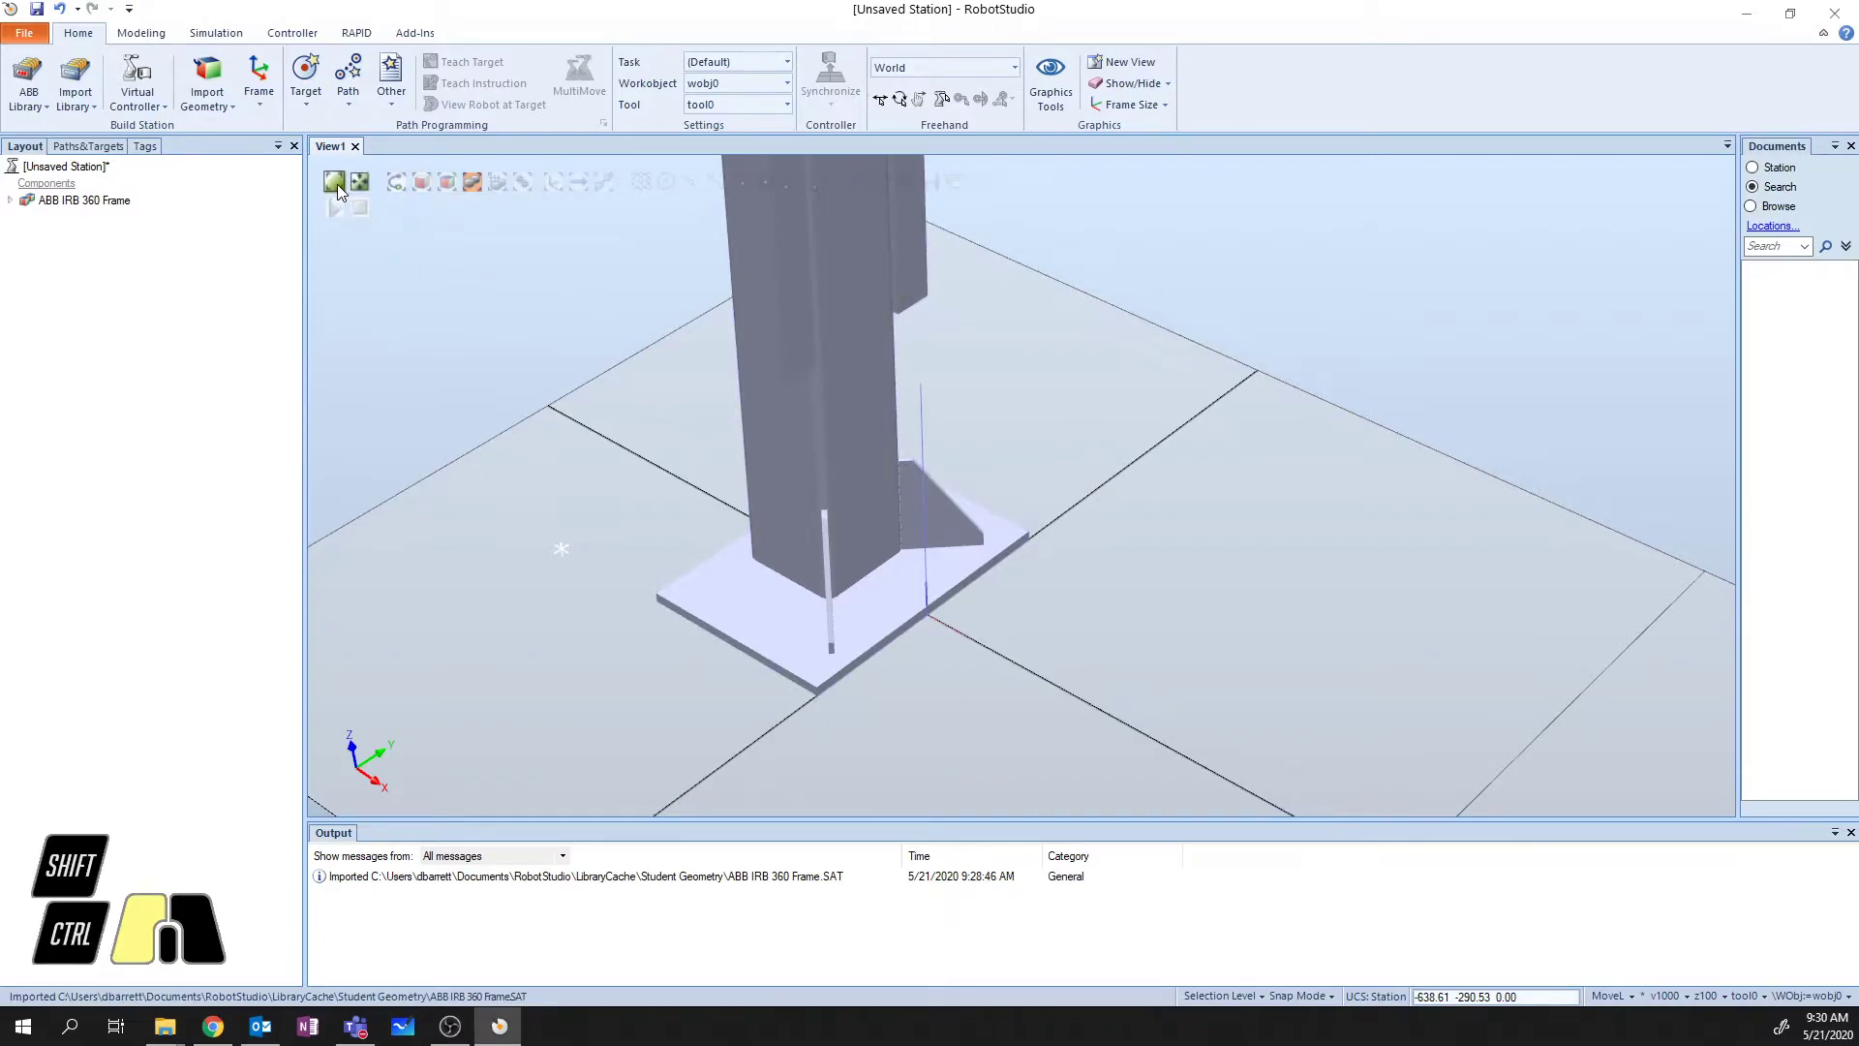
left_click(335, 183)
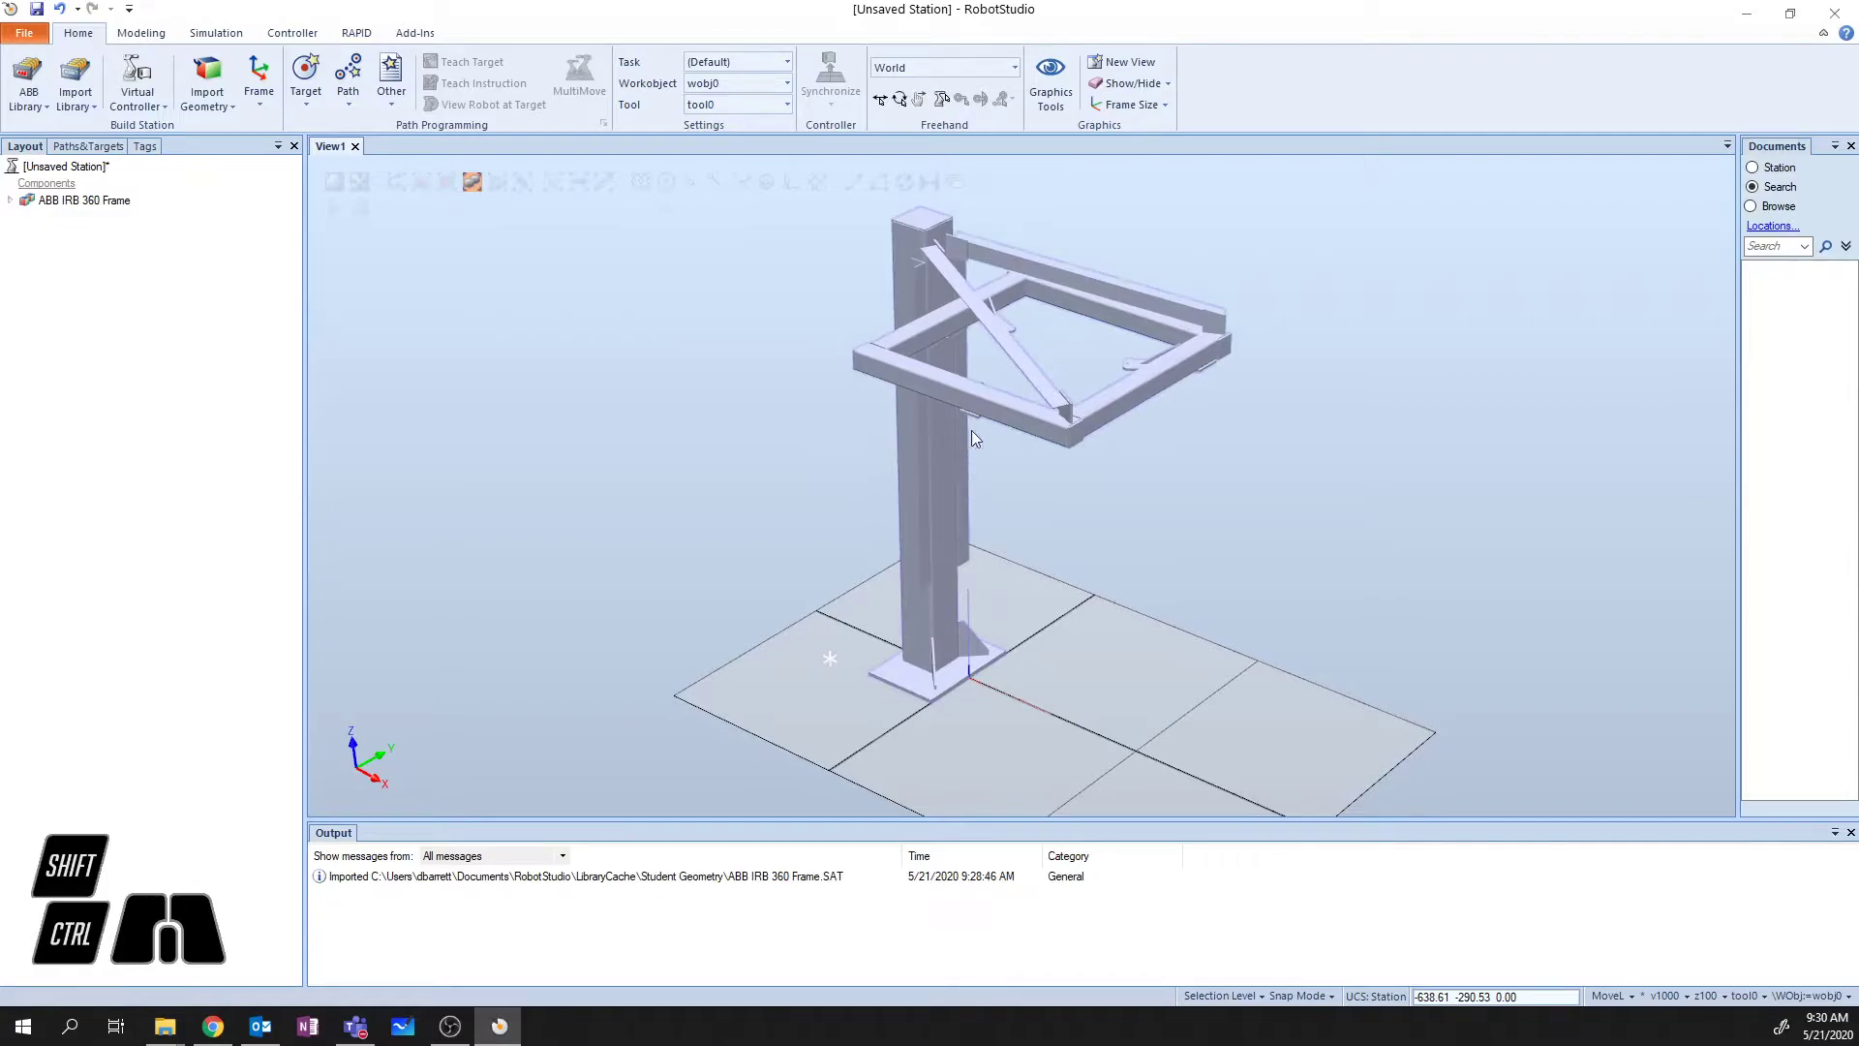
- Hide the ABB IRB 360 Frame and leave it deselected
right_click(81, 204)
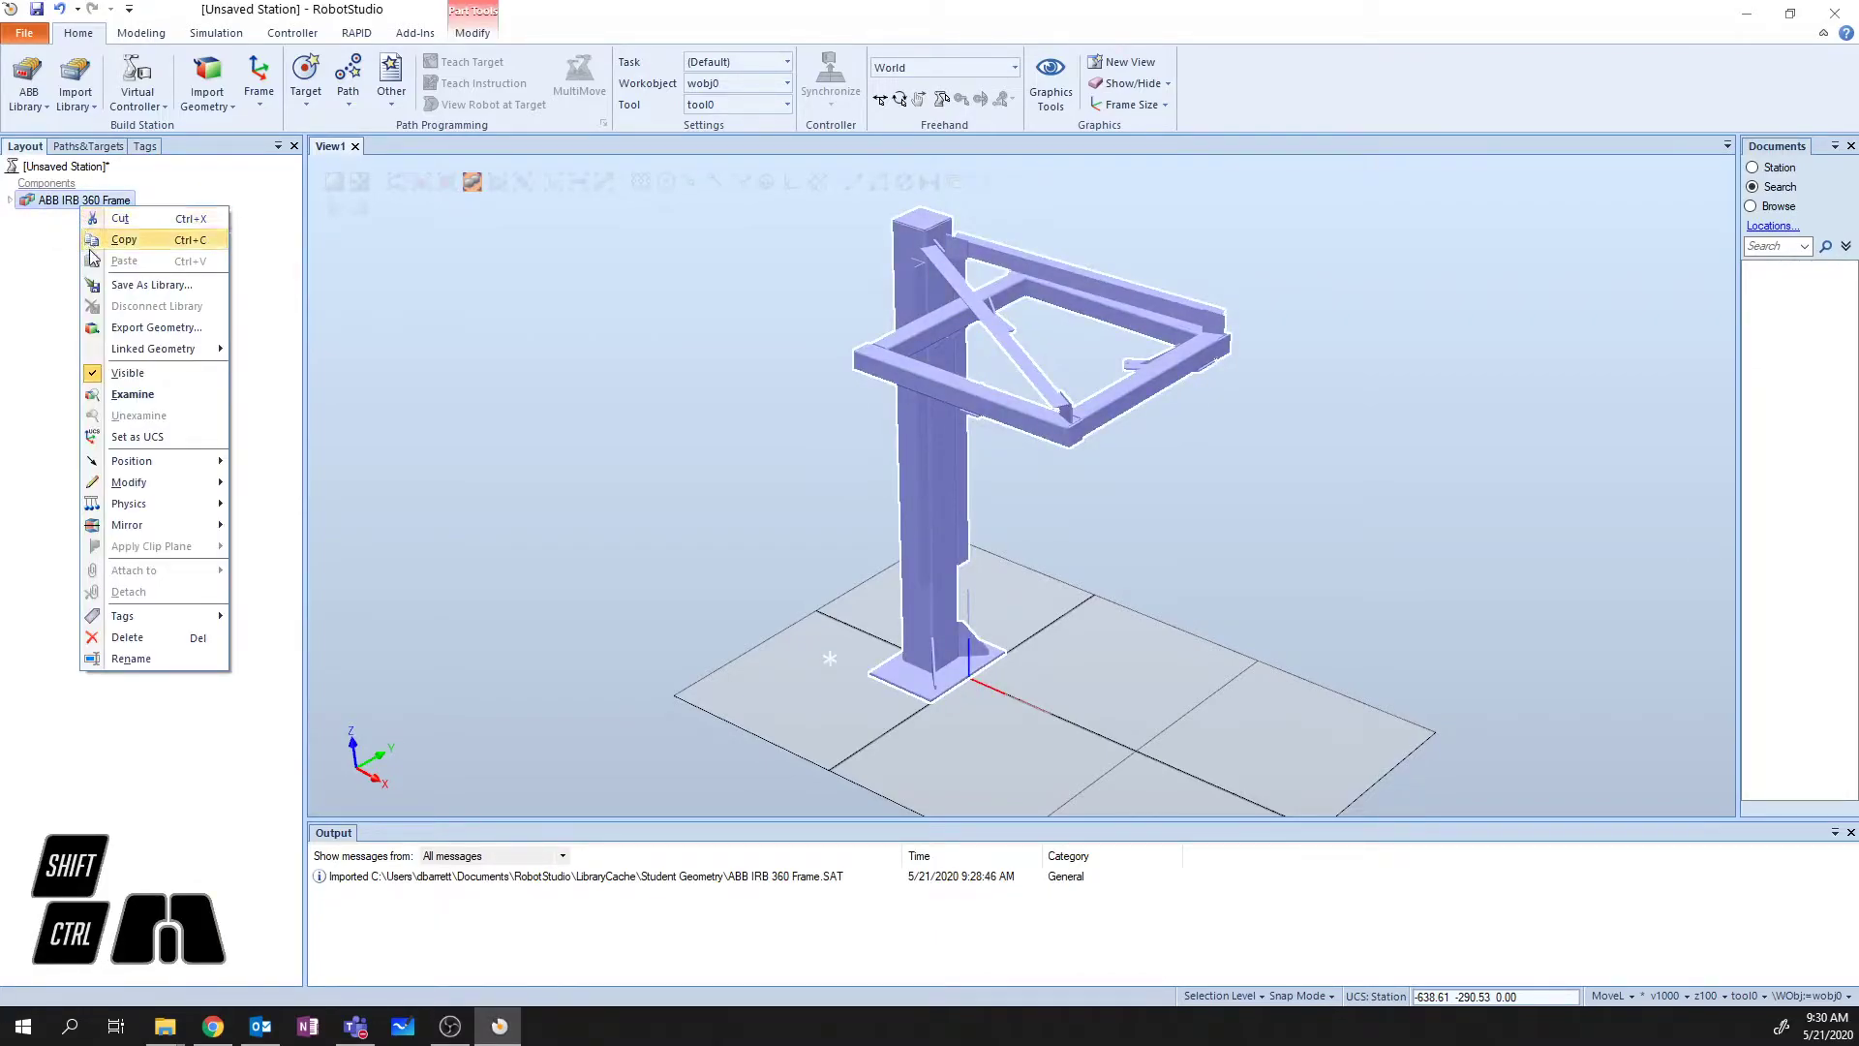
left_click(156, 375)
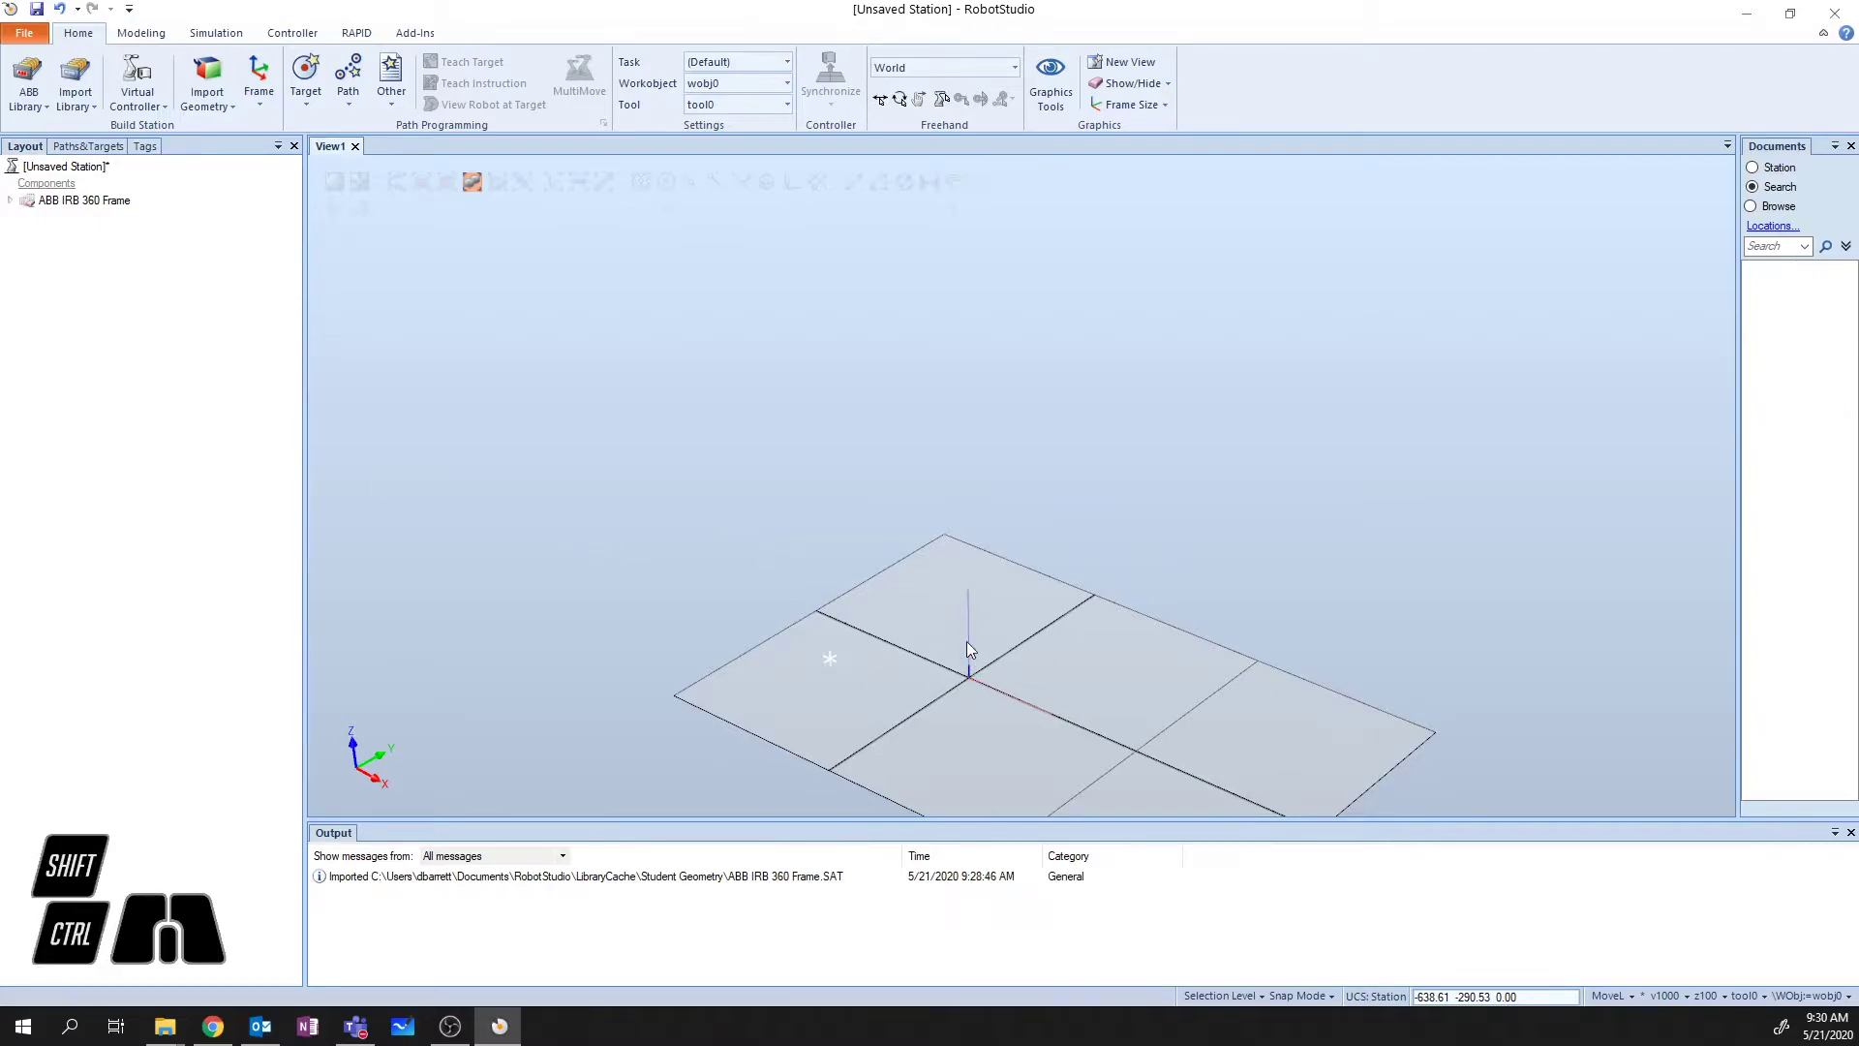
left_click(60, 202)
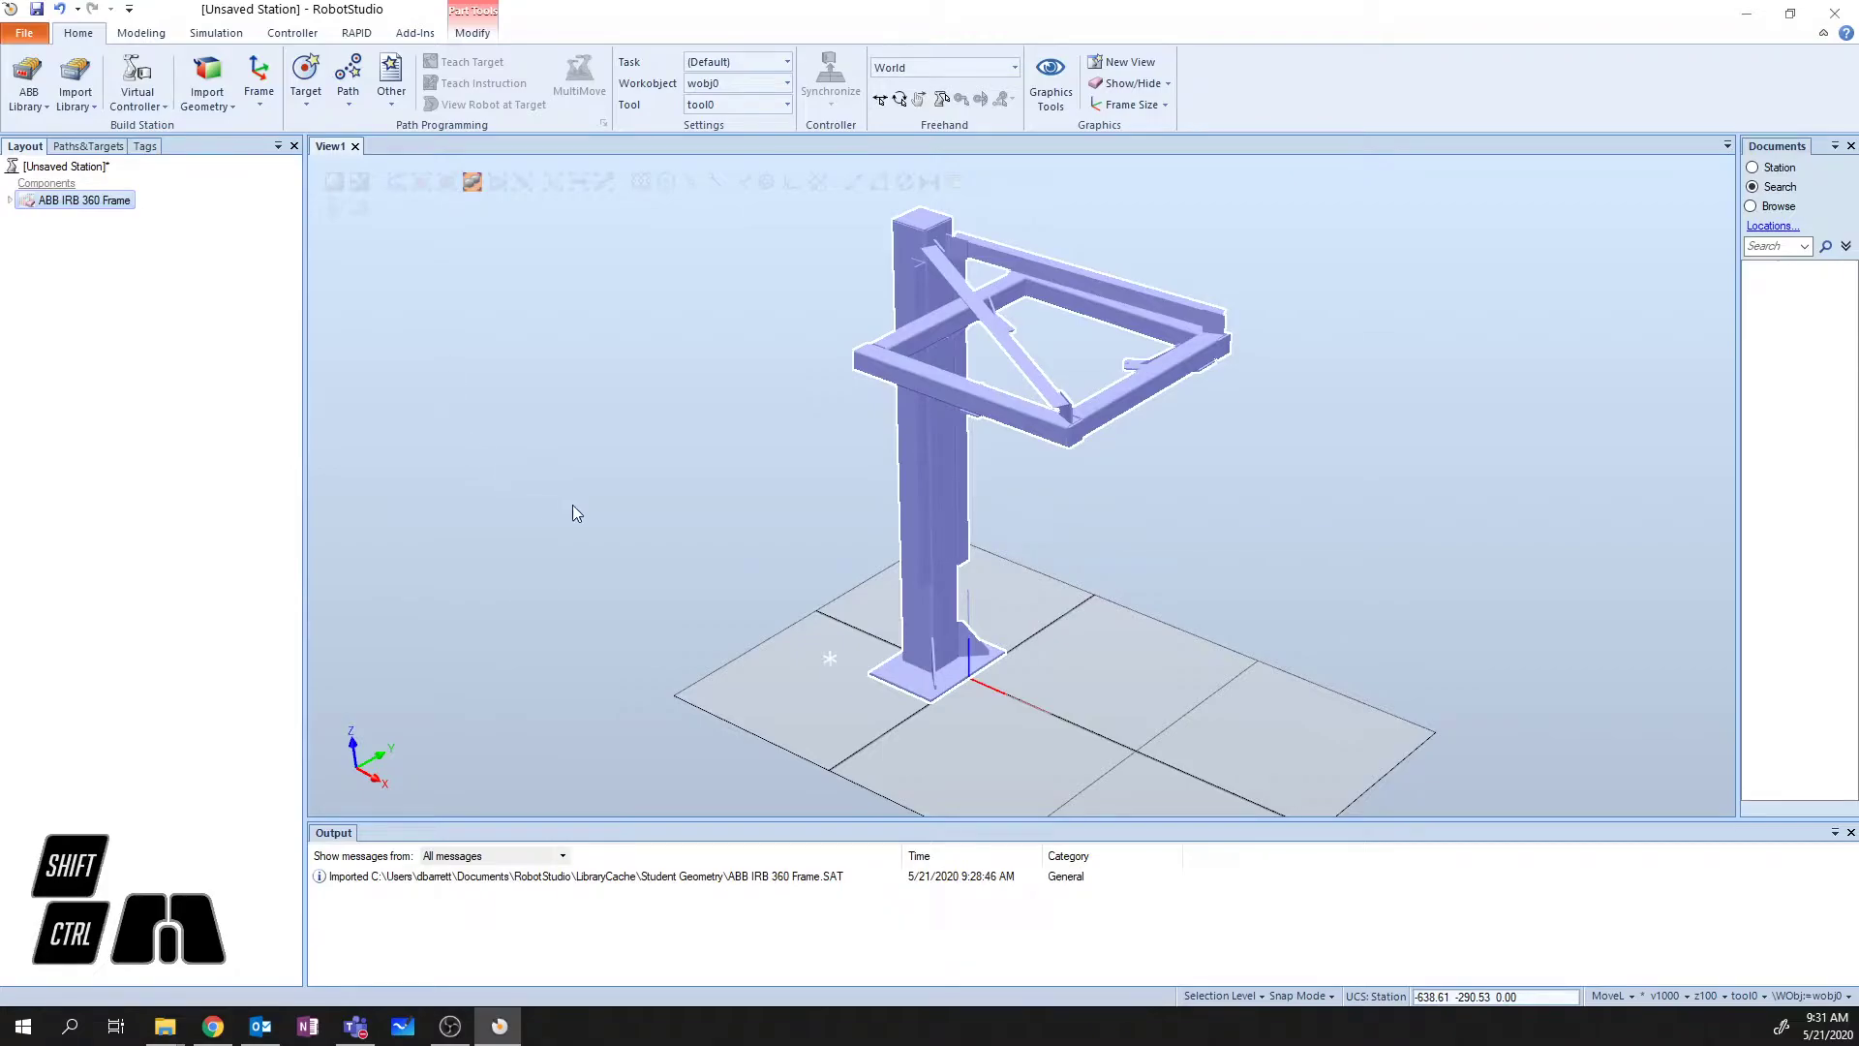
left_click(655, 459)
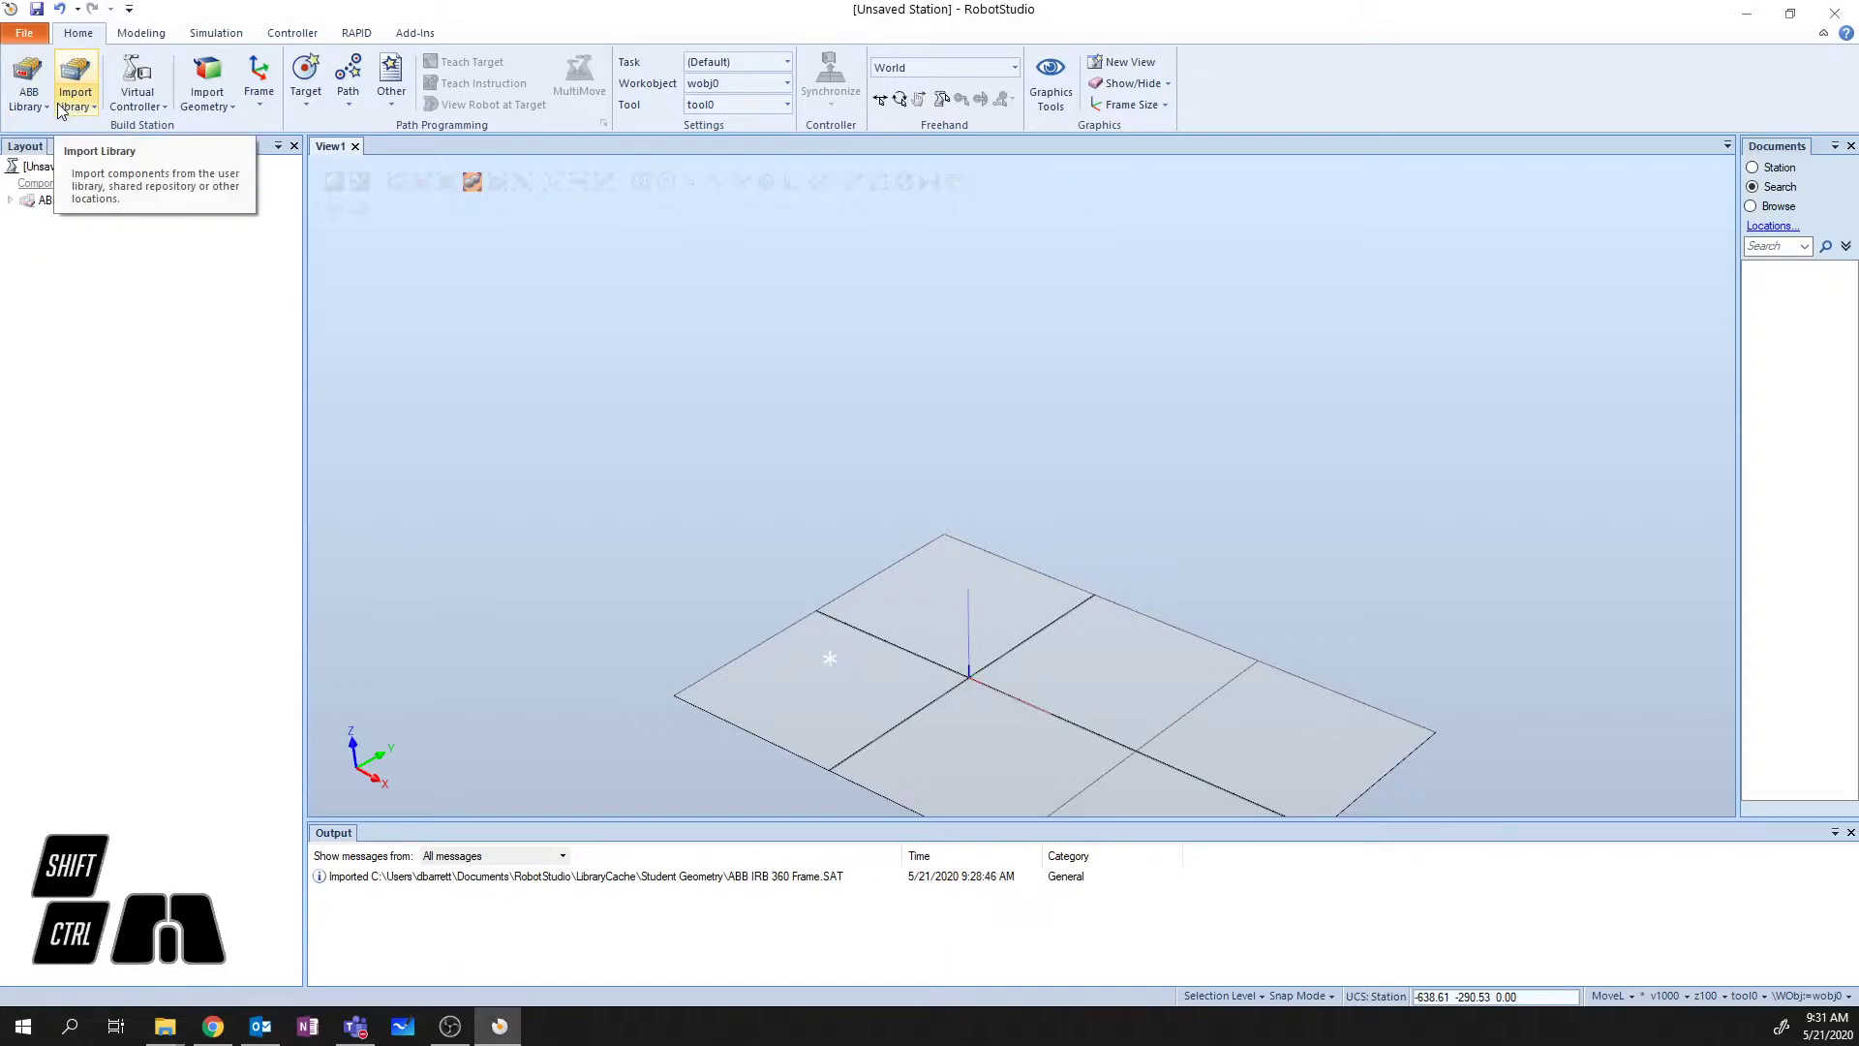
left_click(30, 101)
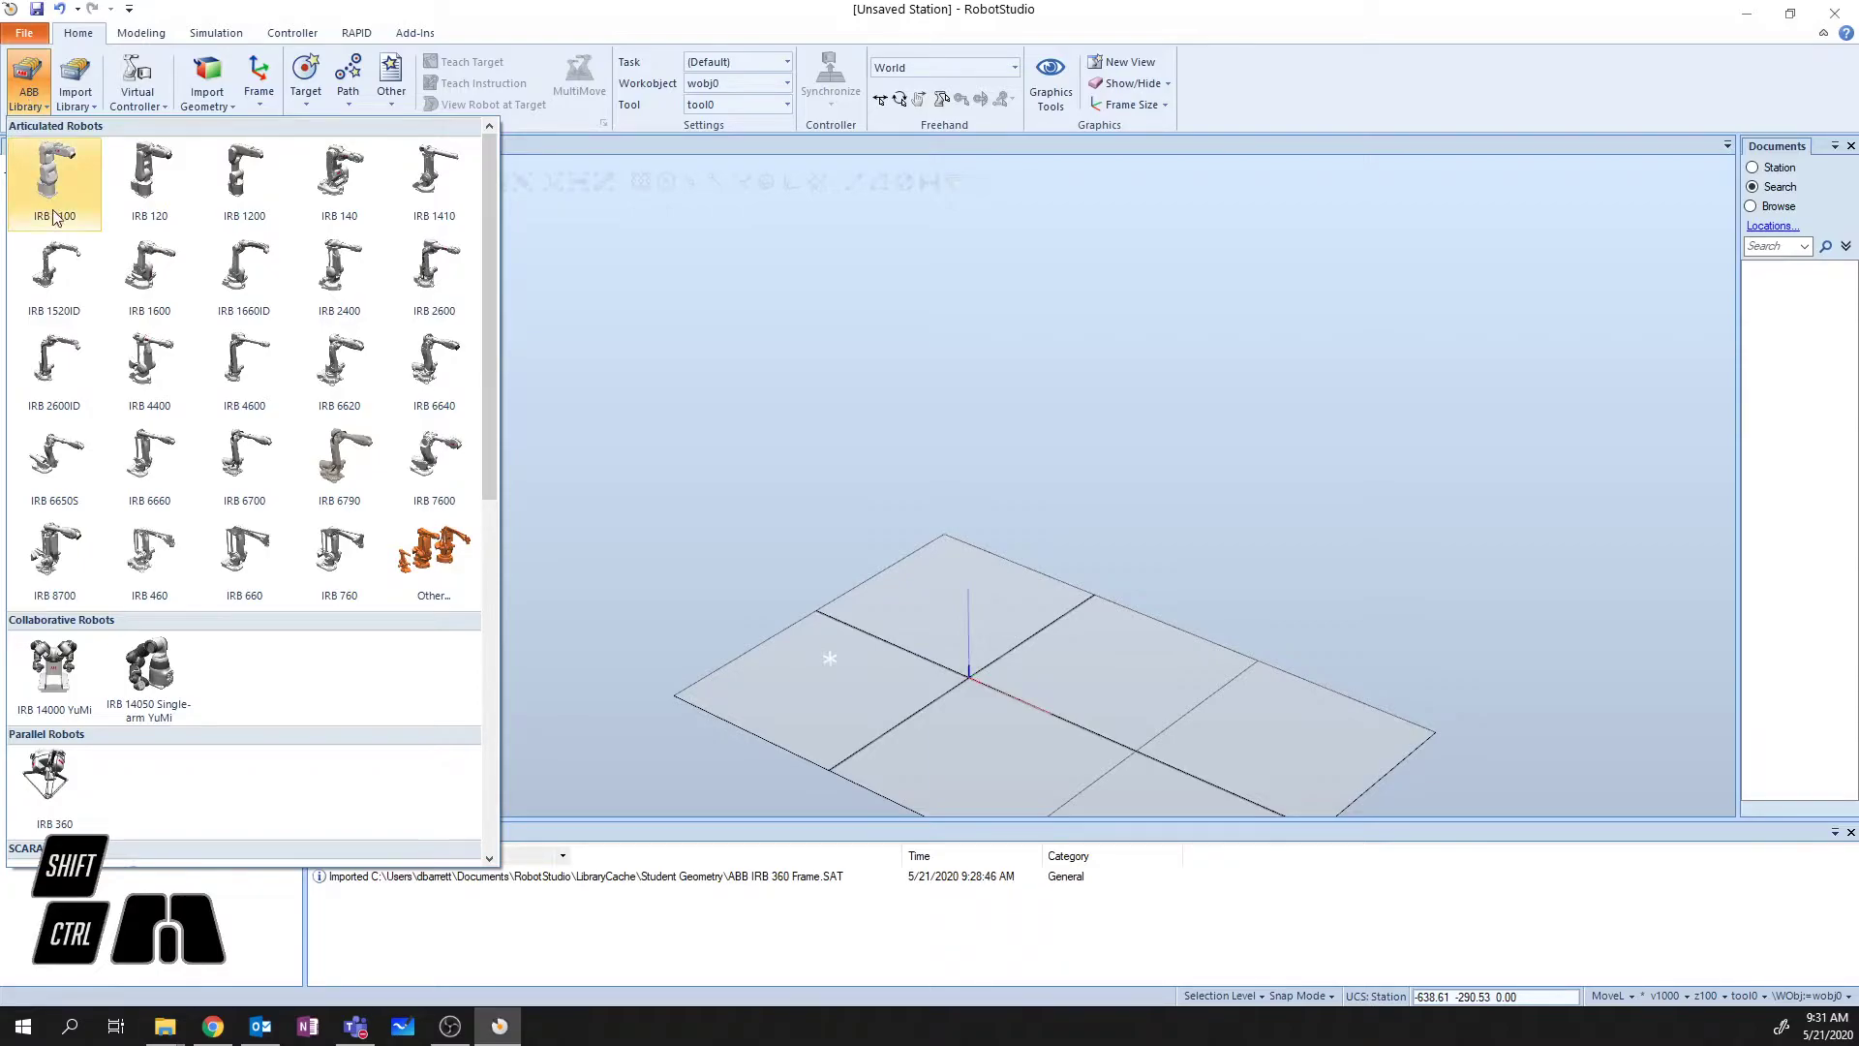
scroll(77, 246, "down", 5)
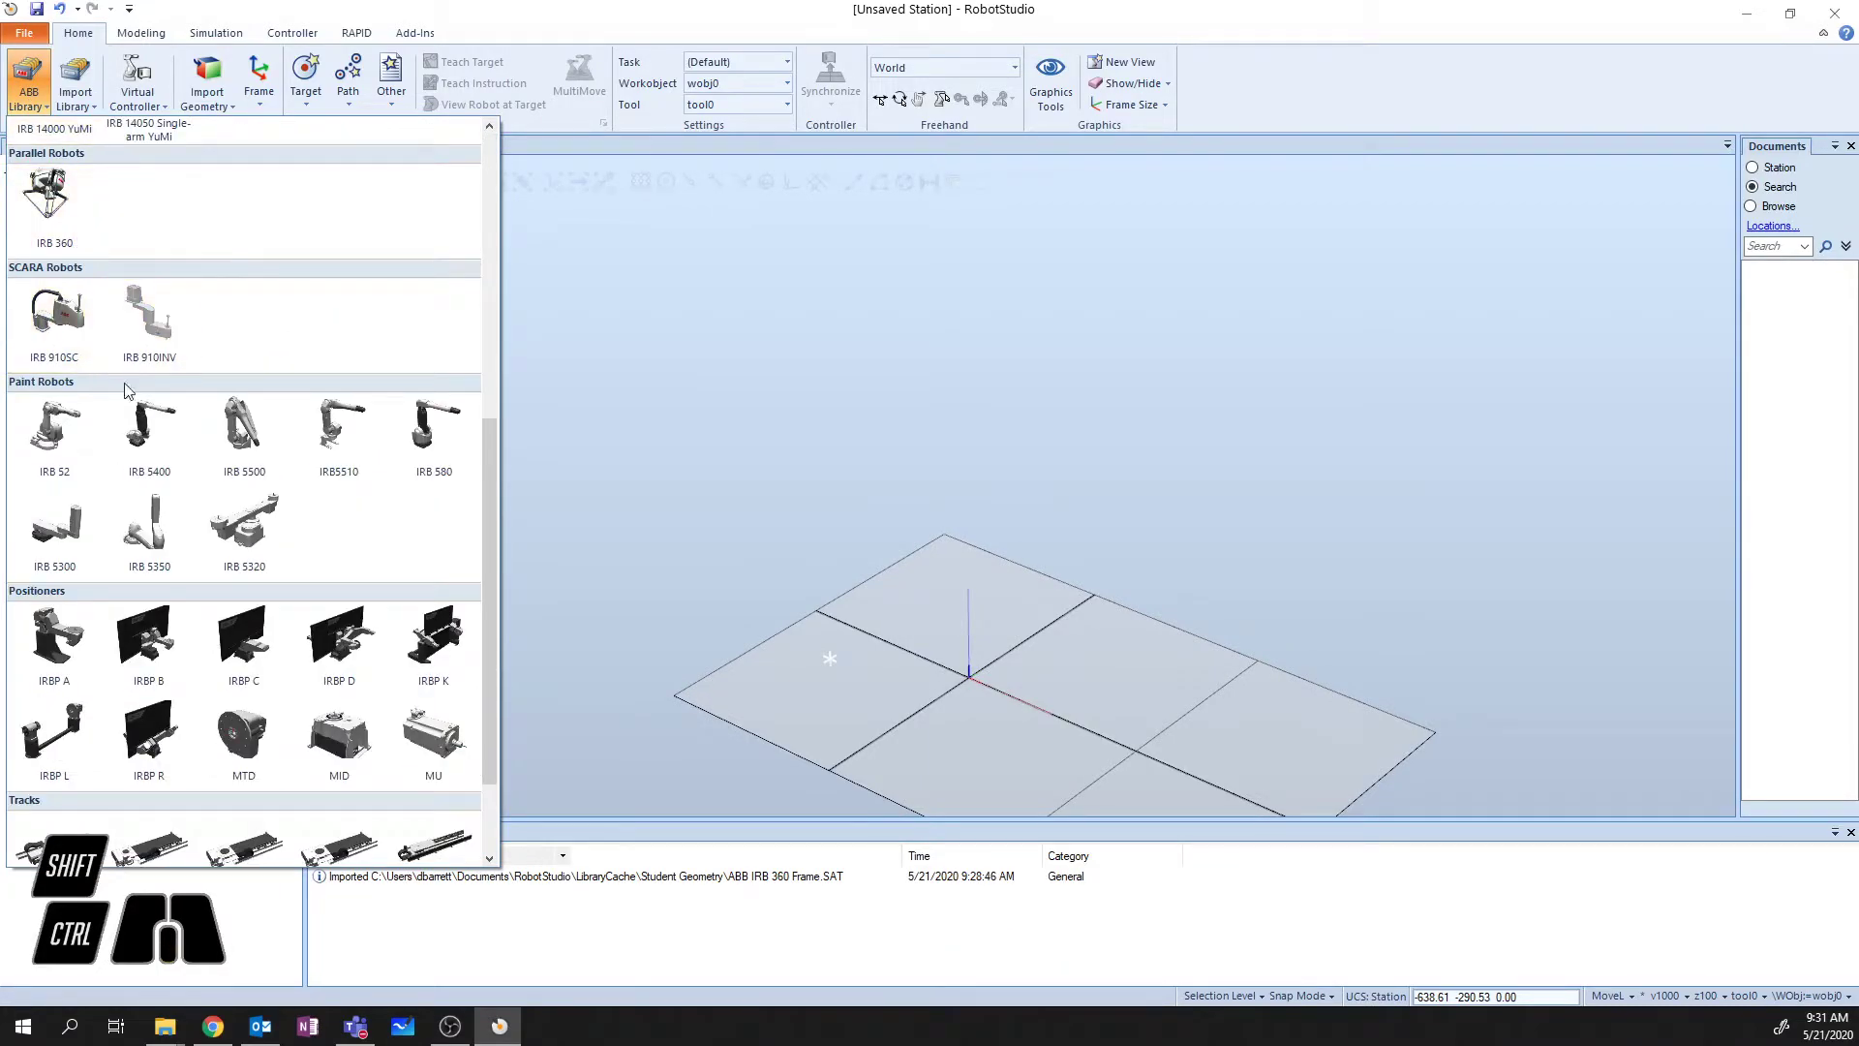
scroll(136, 432, "down", 2)
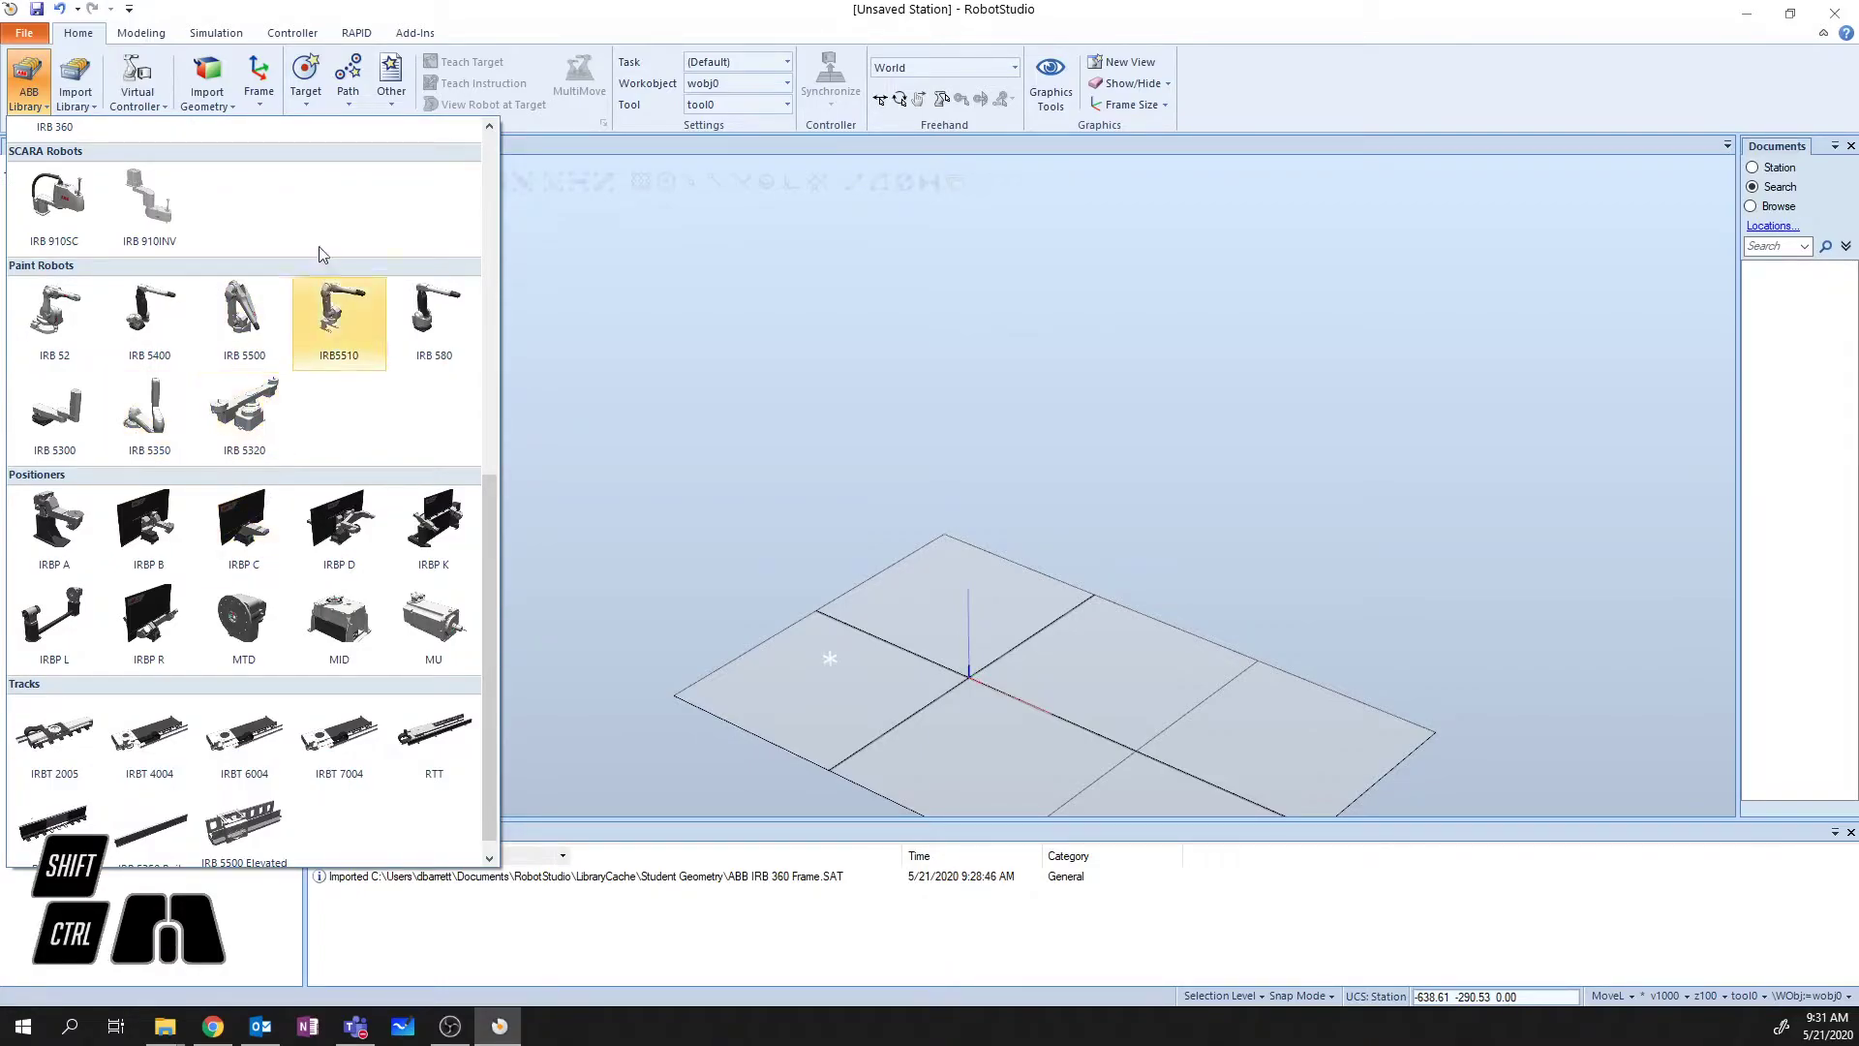
left_click(25, 104)
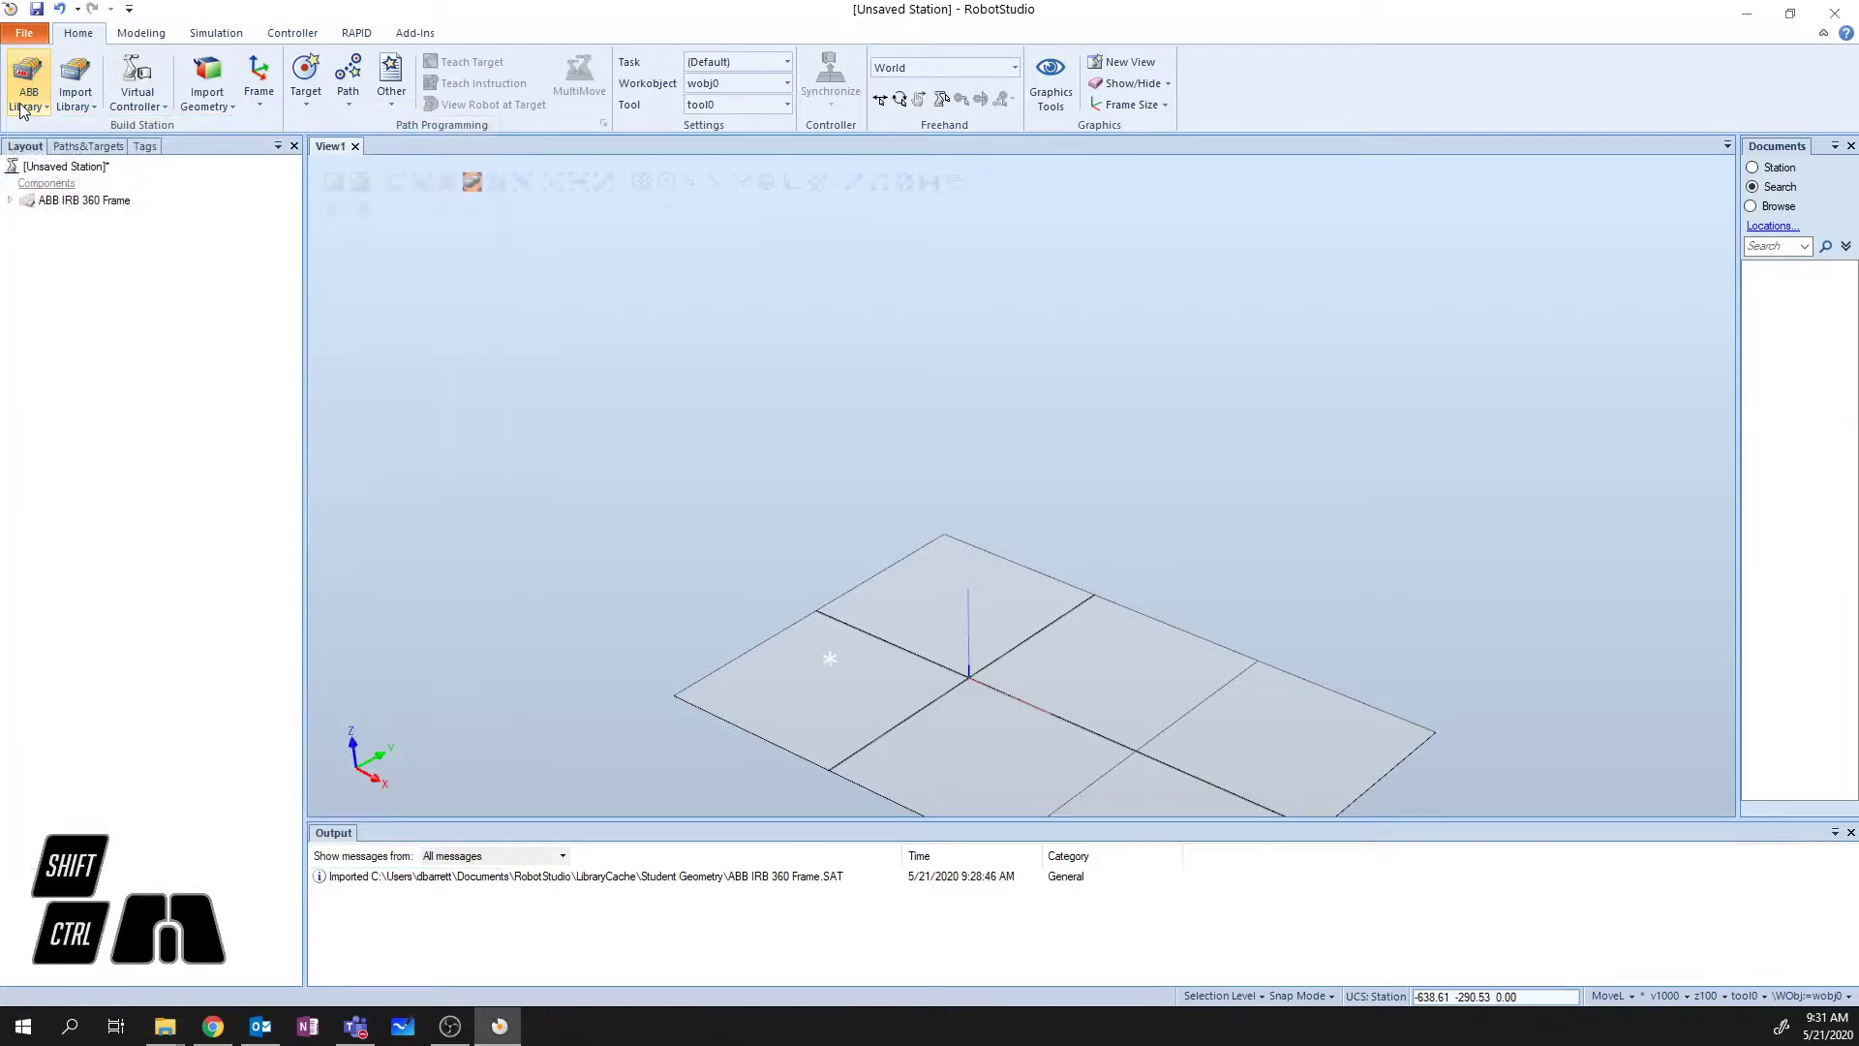
- Import the IRC5 Compact cabinet from the equipment library into the station and deselect it
left_click(82, 102)
mouse_move(94, 131)
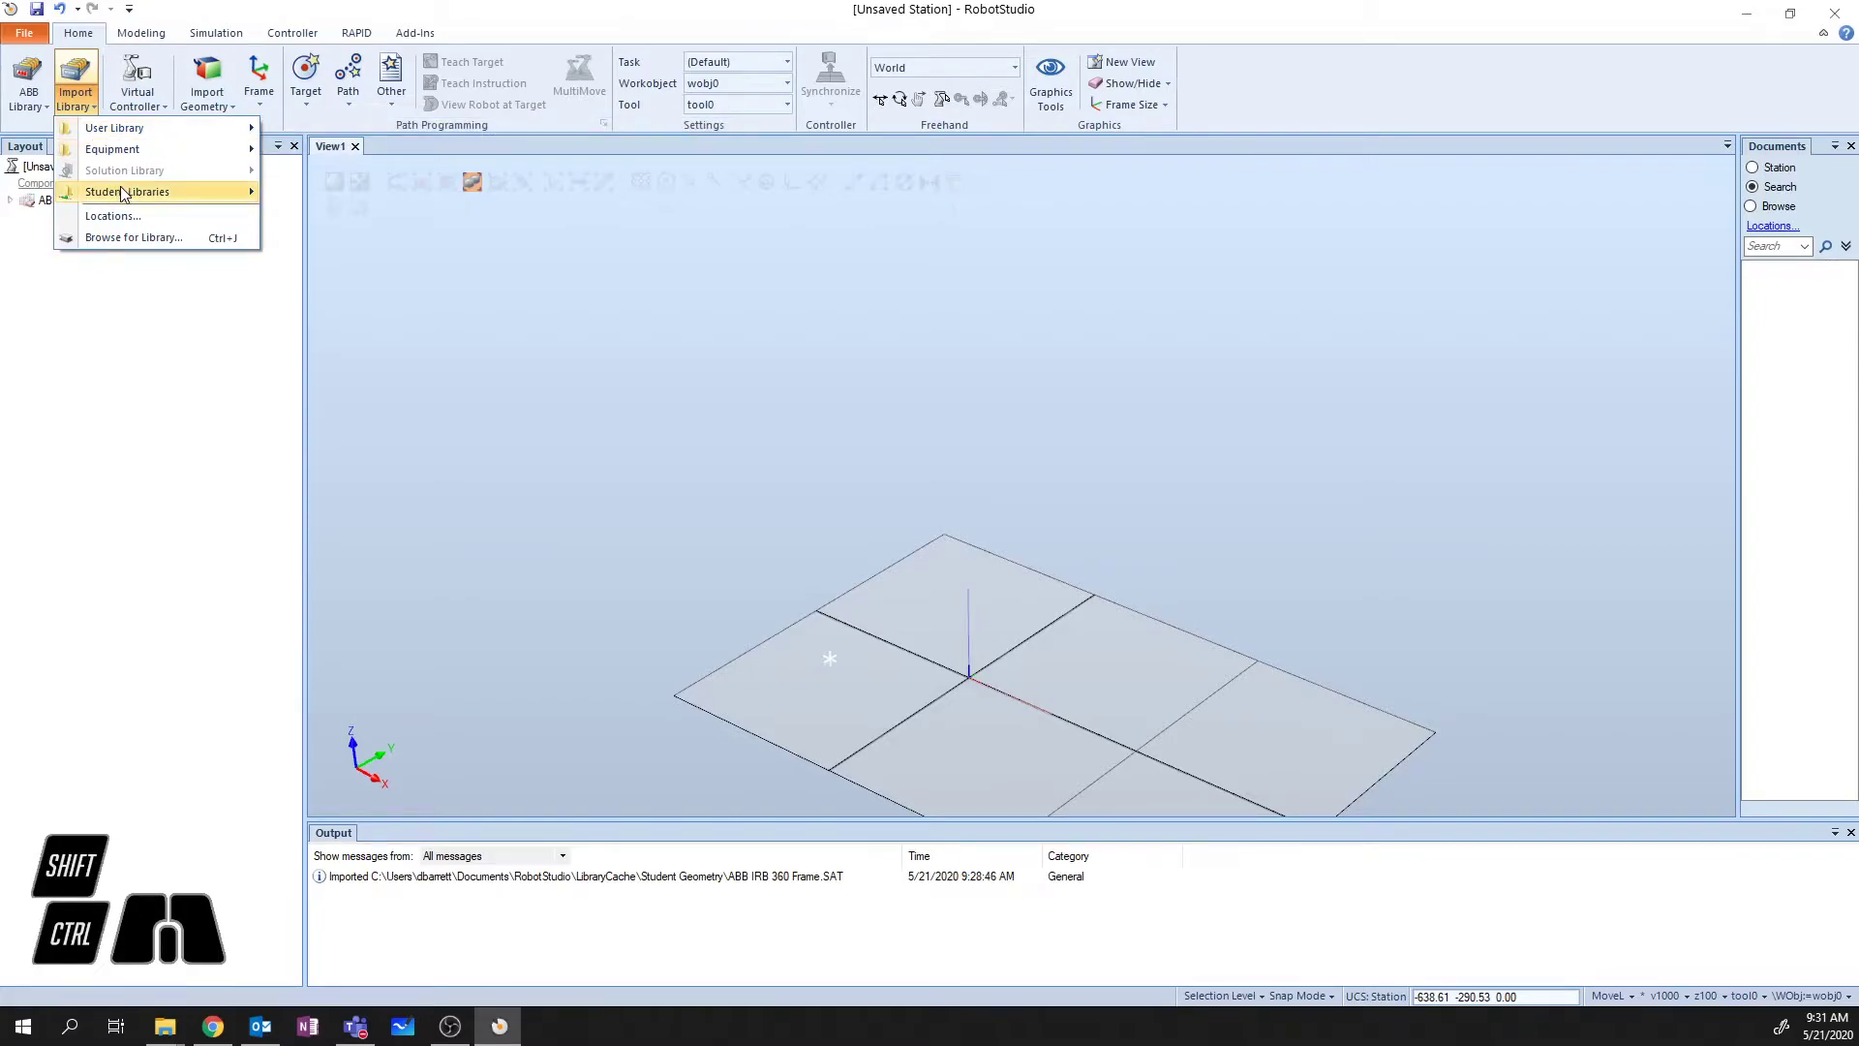
mouse_move(127, 196)
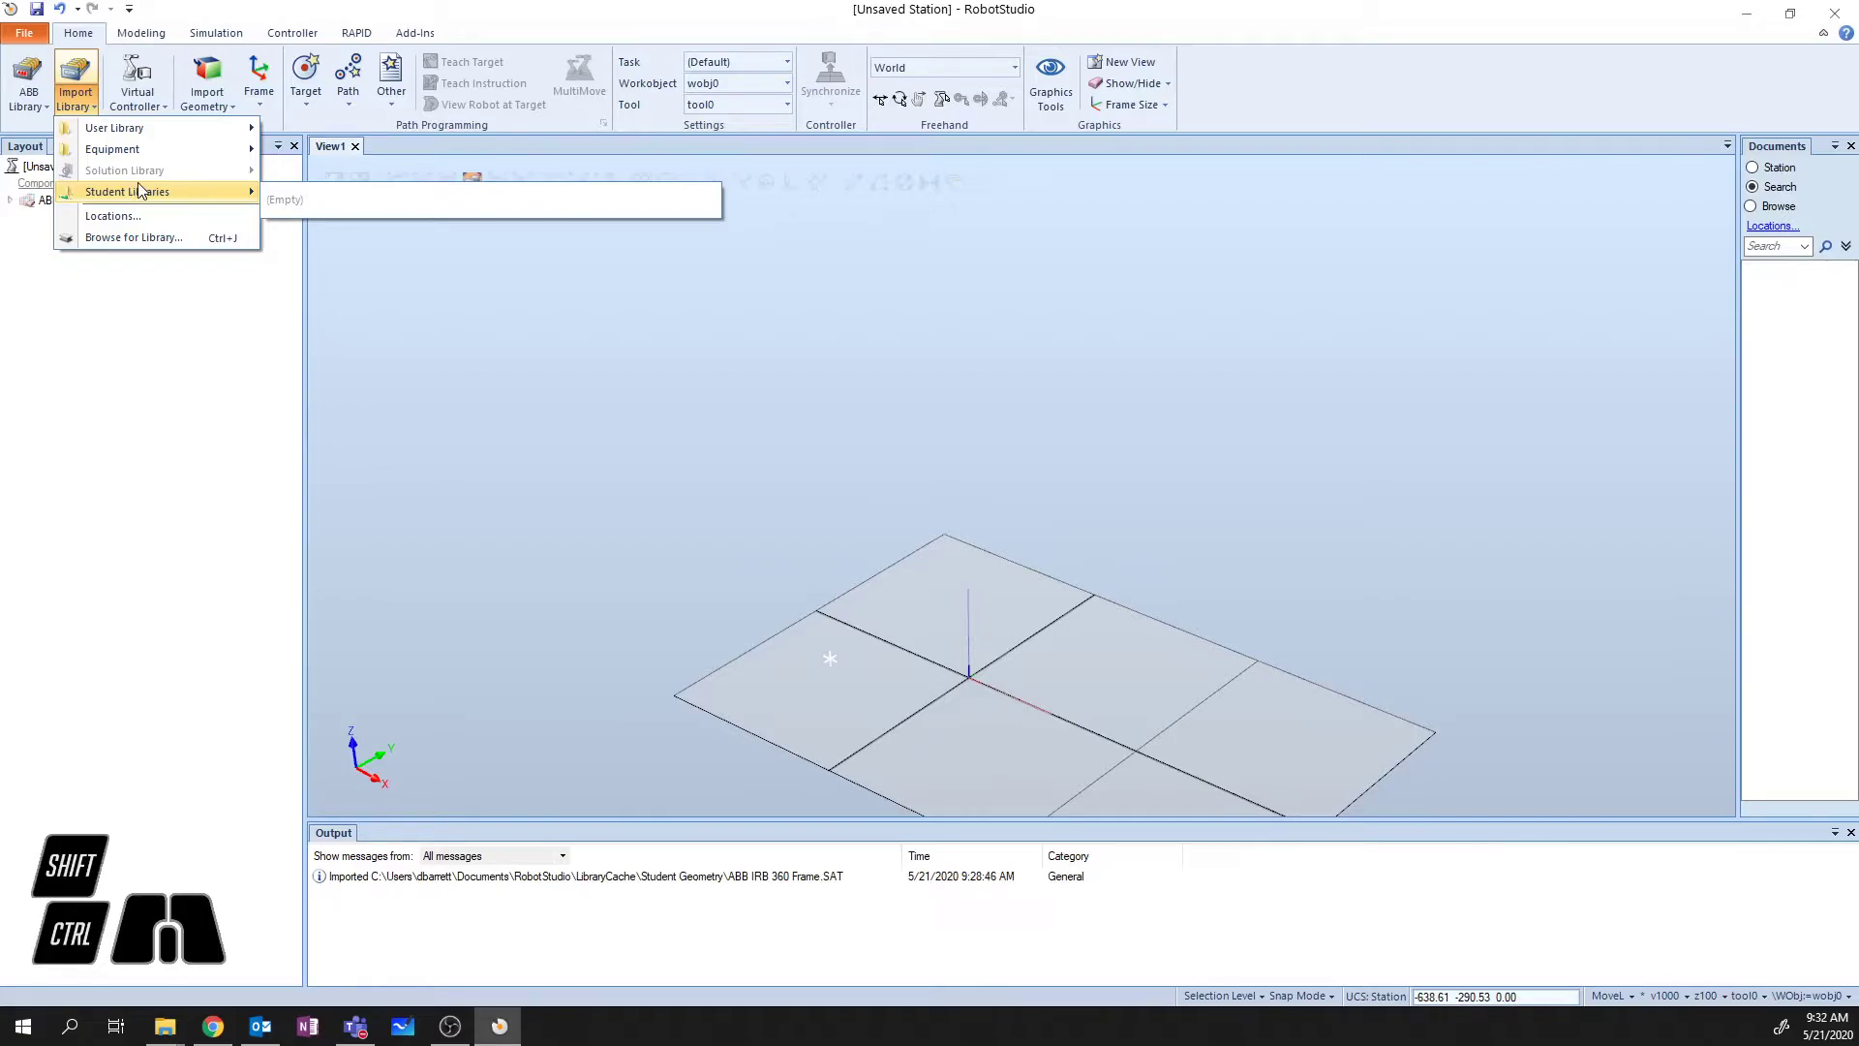
mouse_move(147, 152)
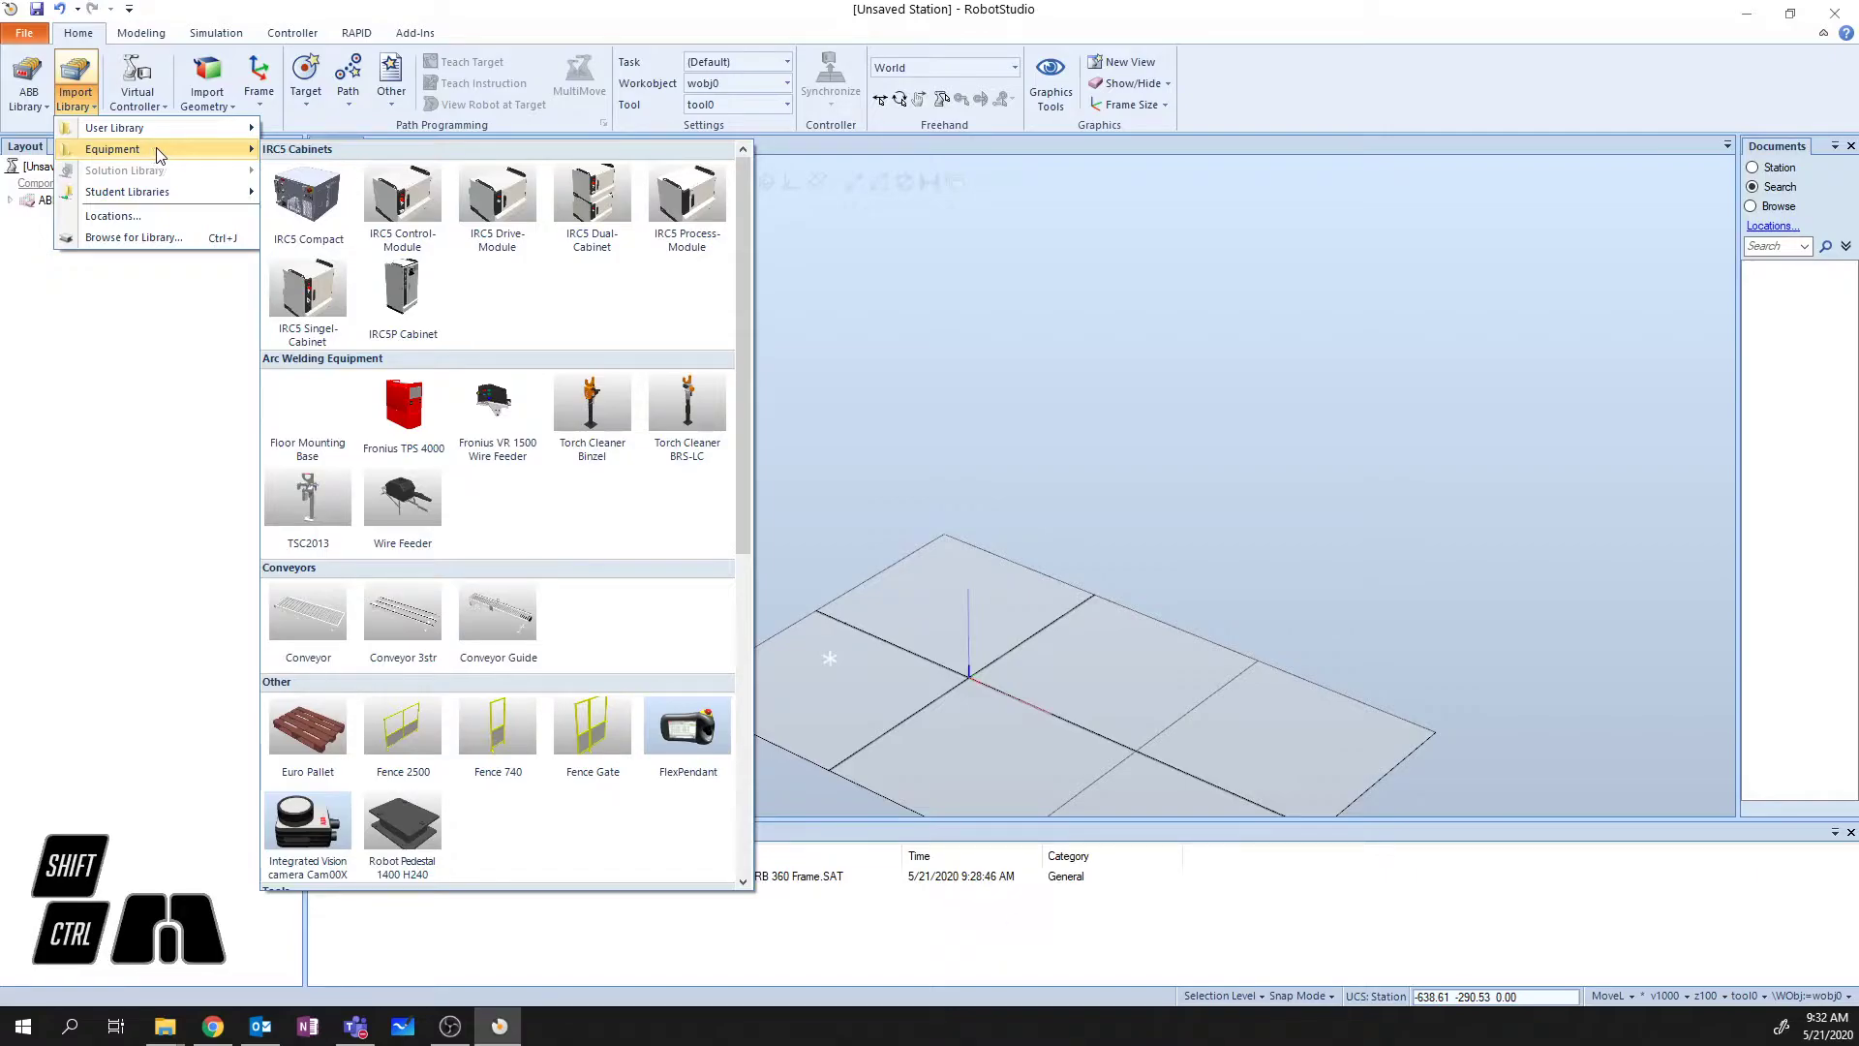
left_click(308, 203)
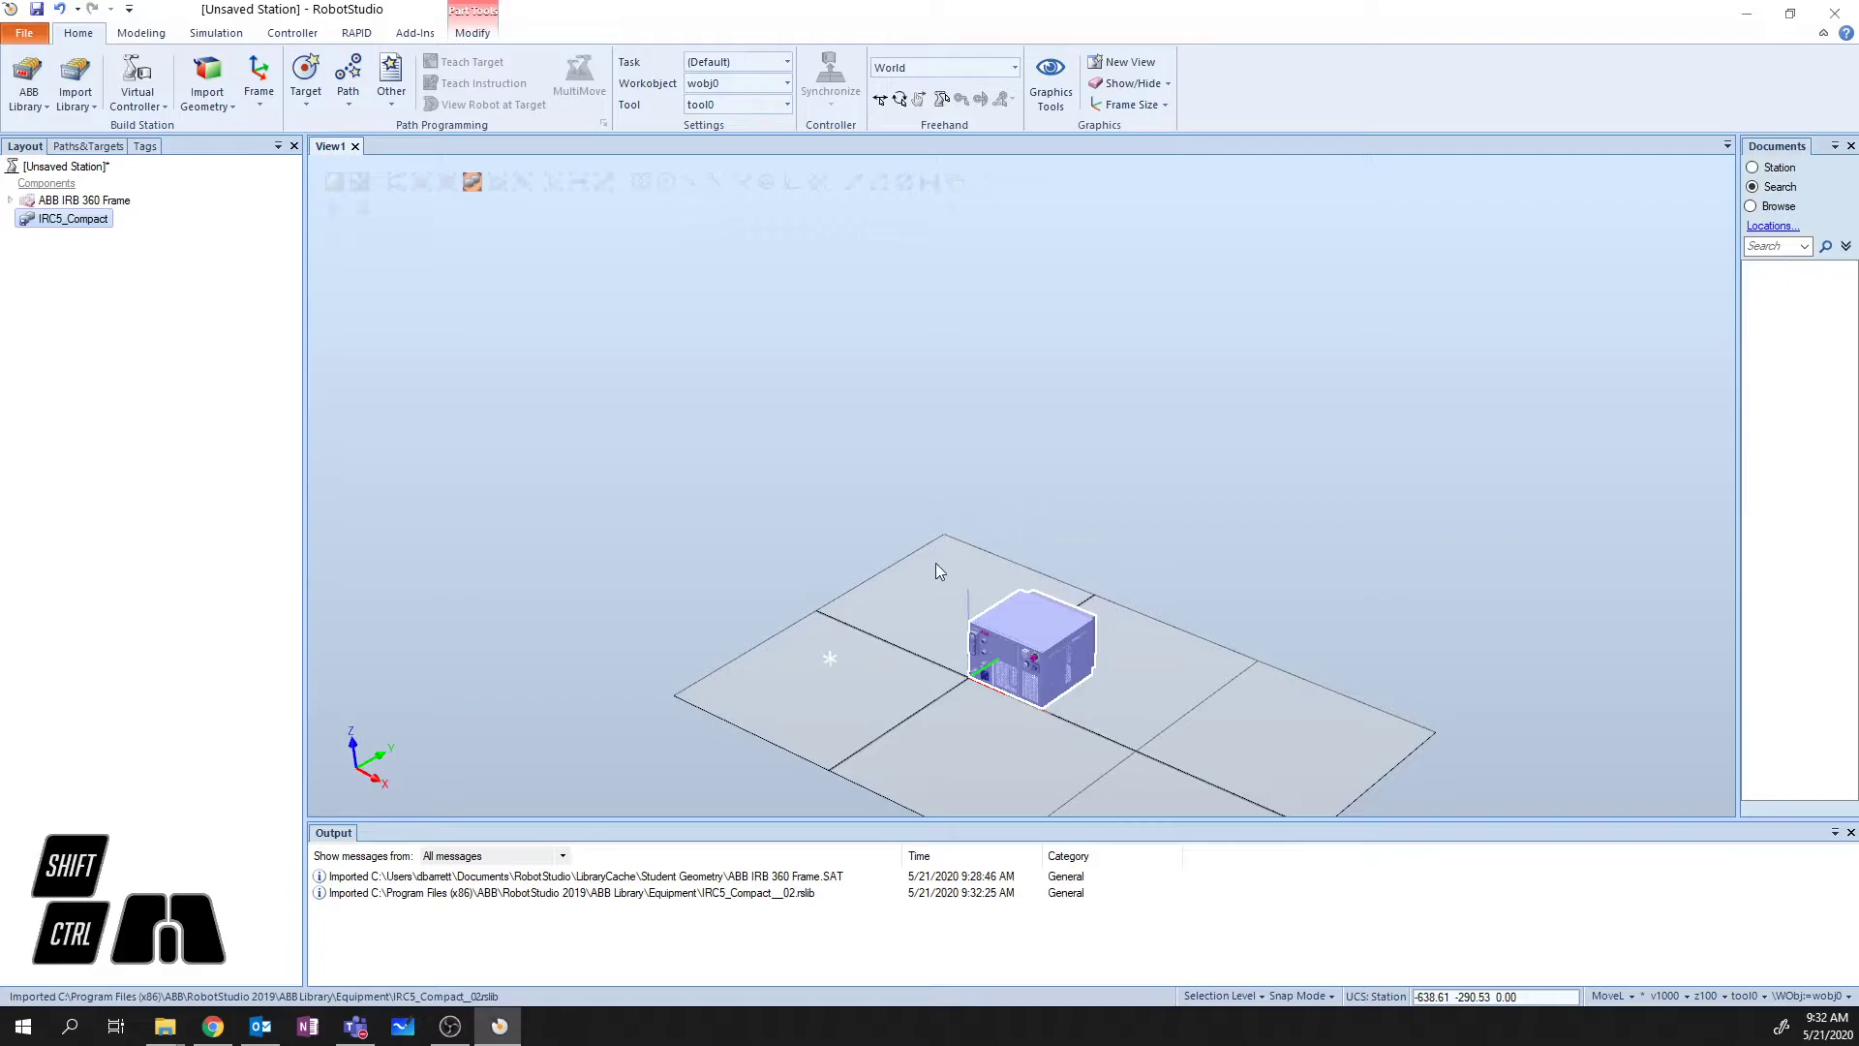
left_click(1222, 544)
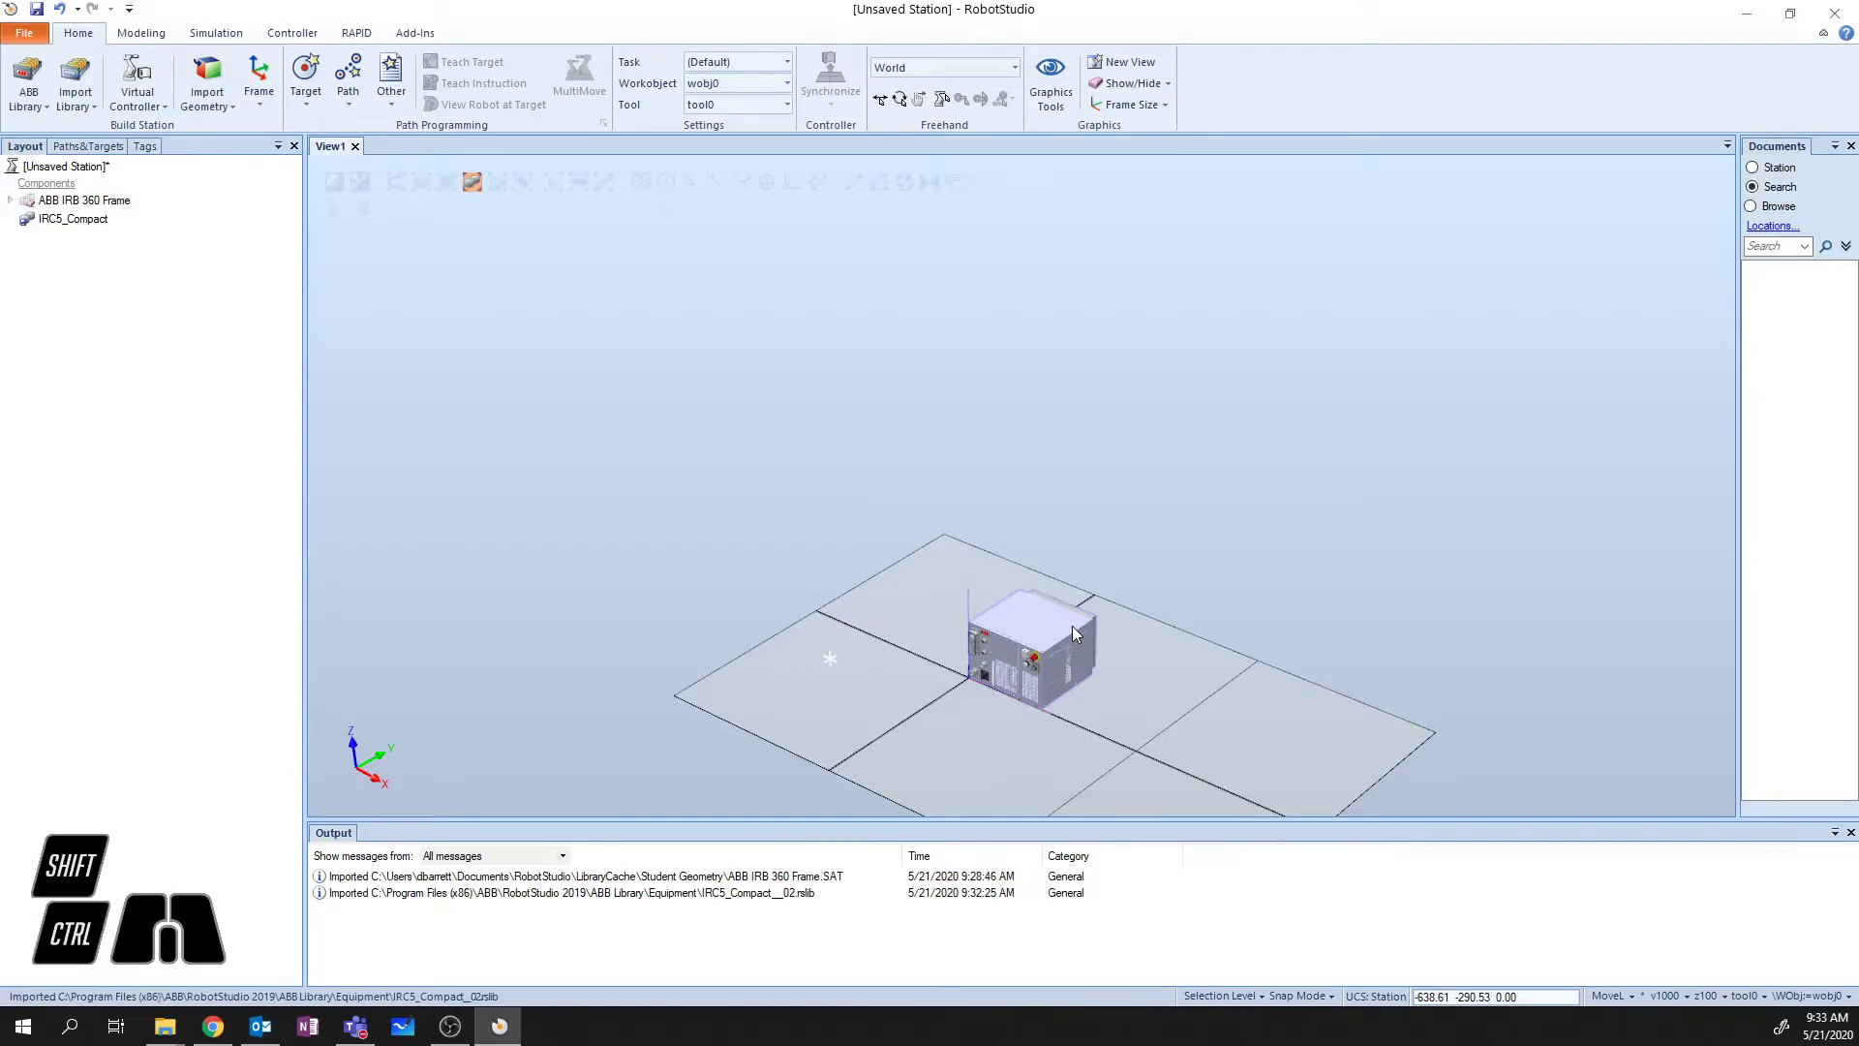
- Set the view's rotation center to a point on the top face of the IRC5 Compact cabinet
left_click(1053, 649)
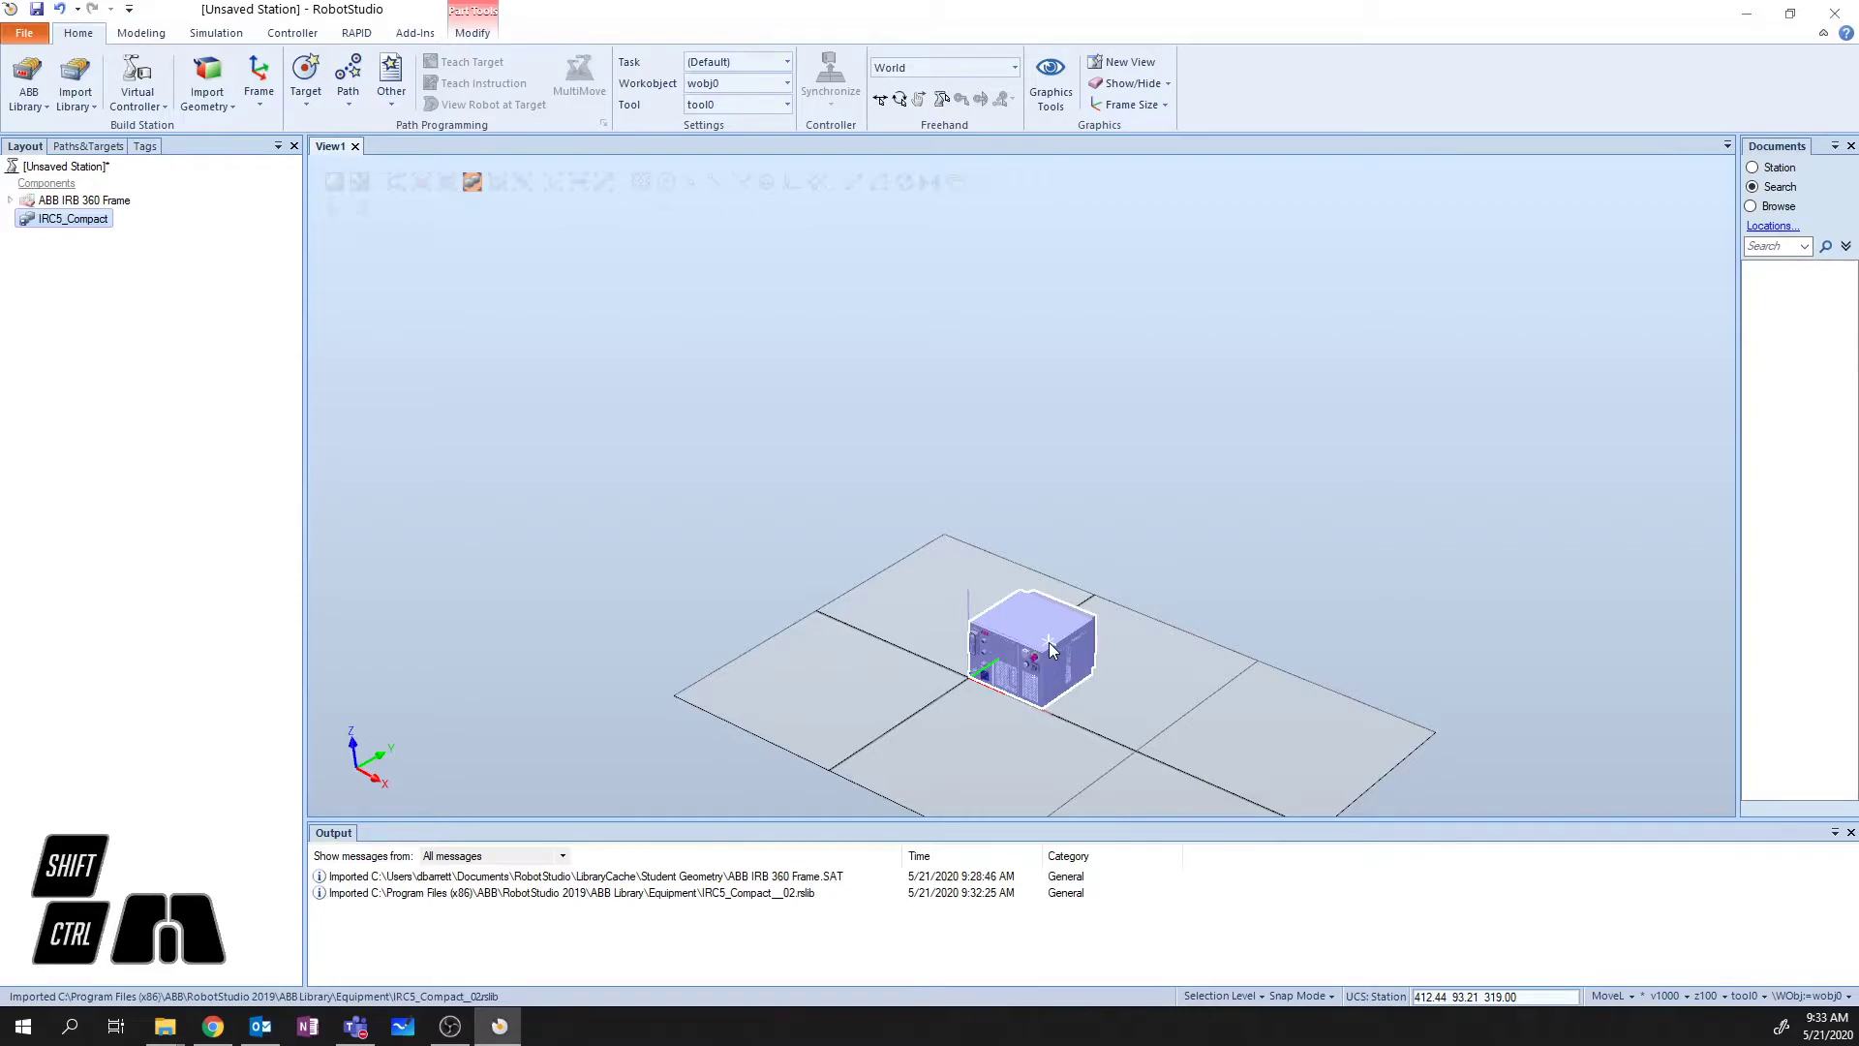
scroll(1048, 642, "up", 1)
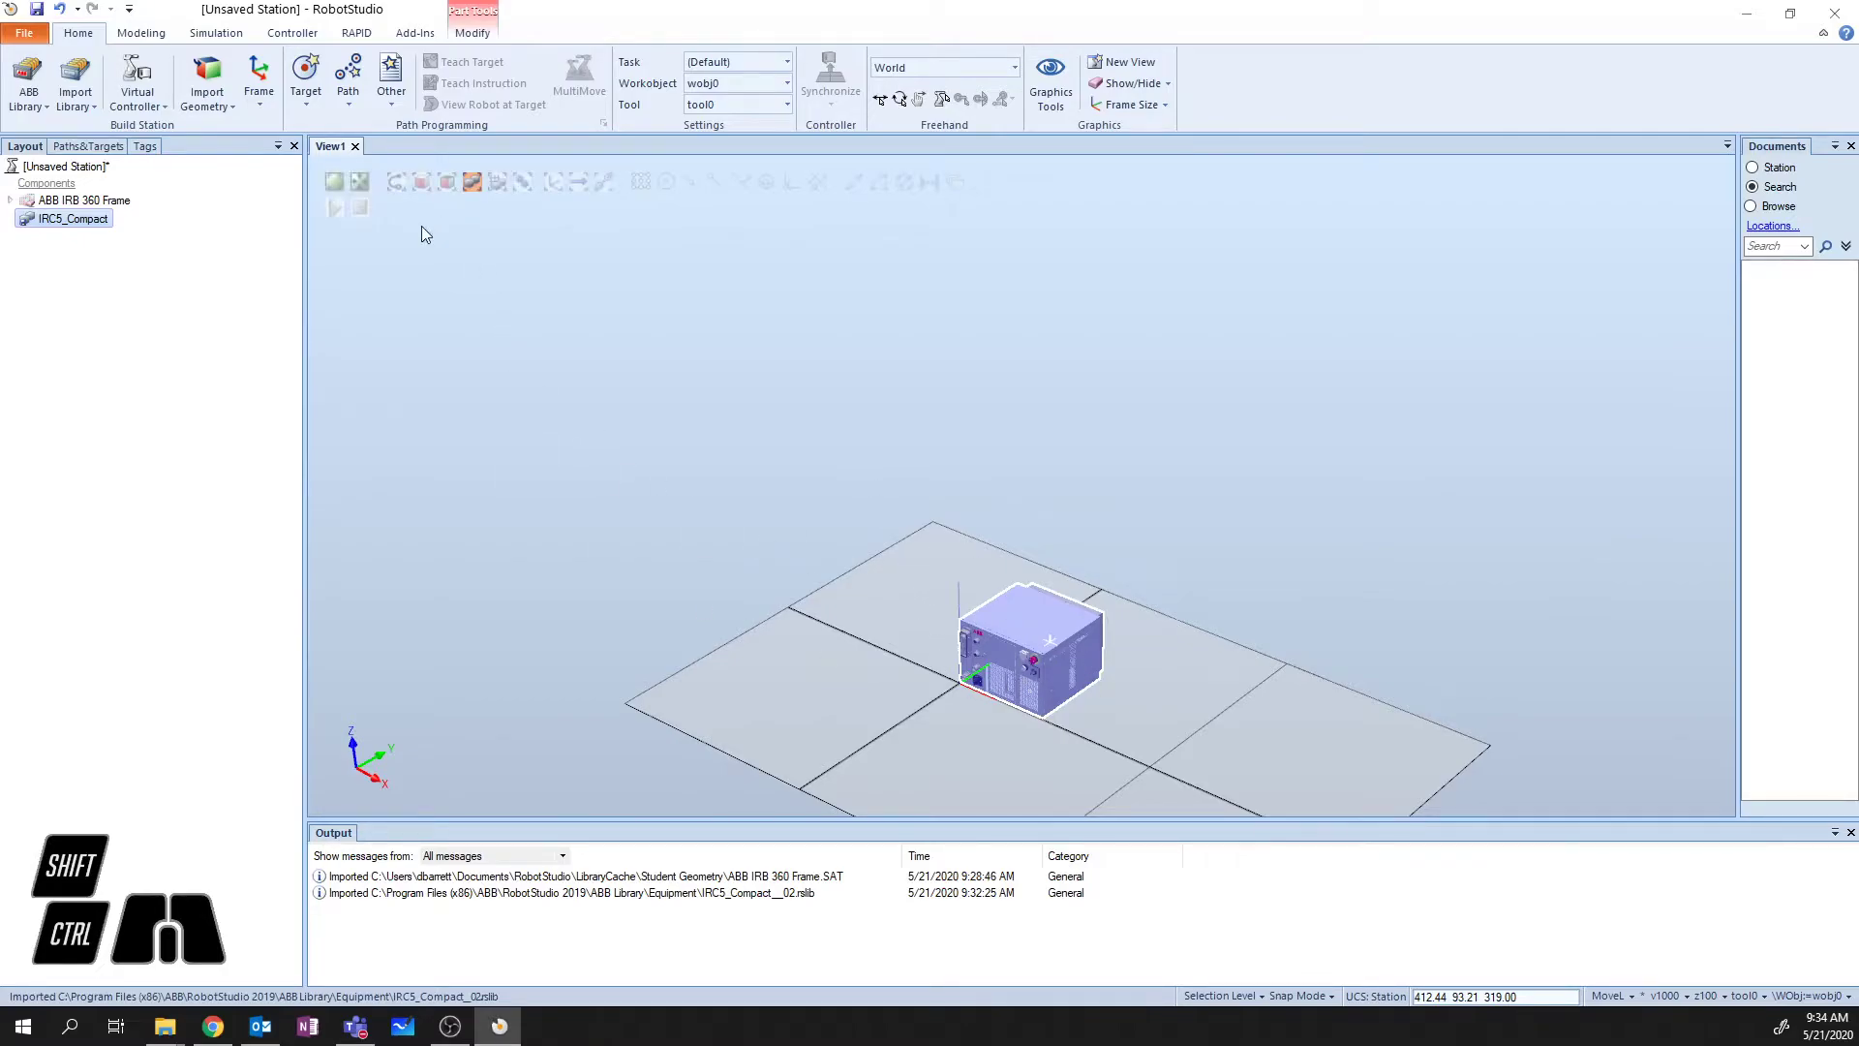
left_click(1109, 502)
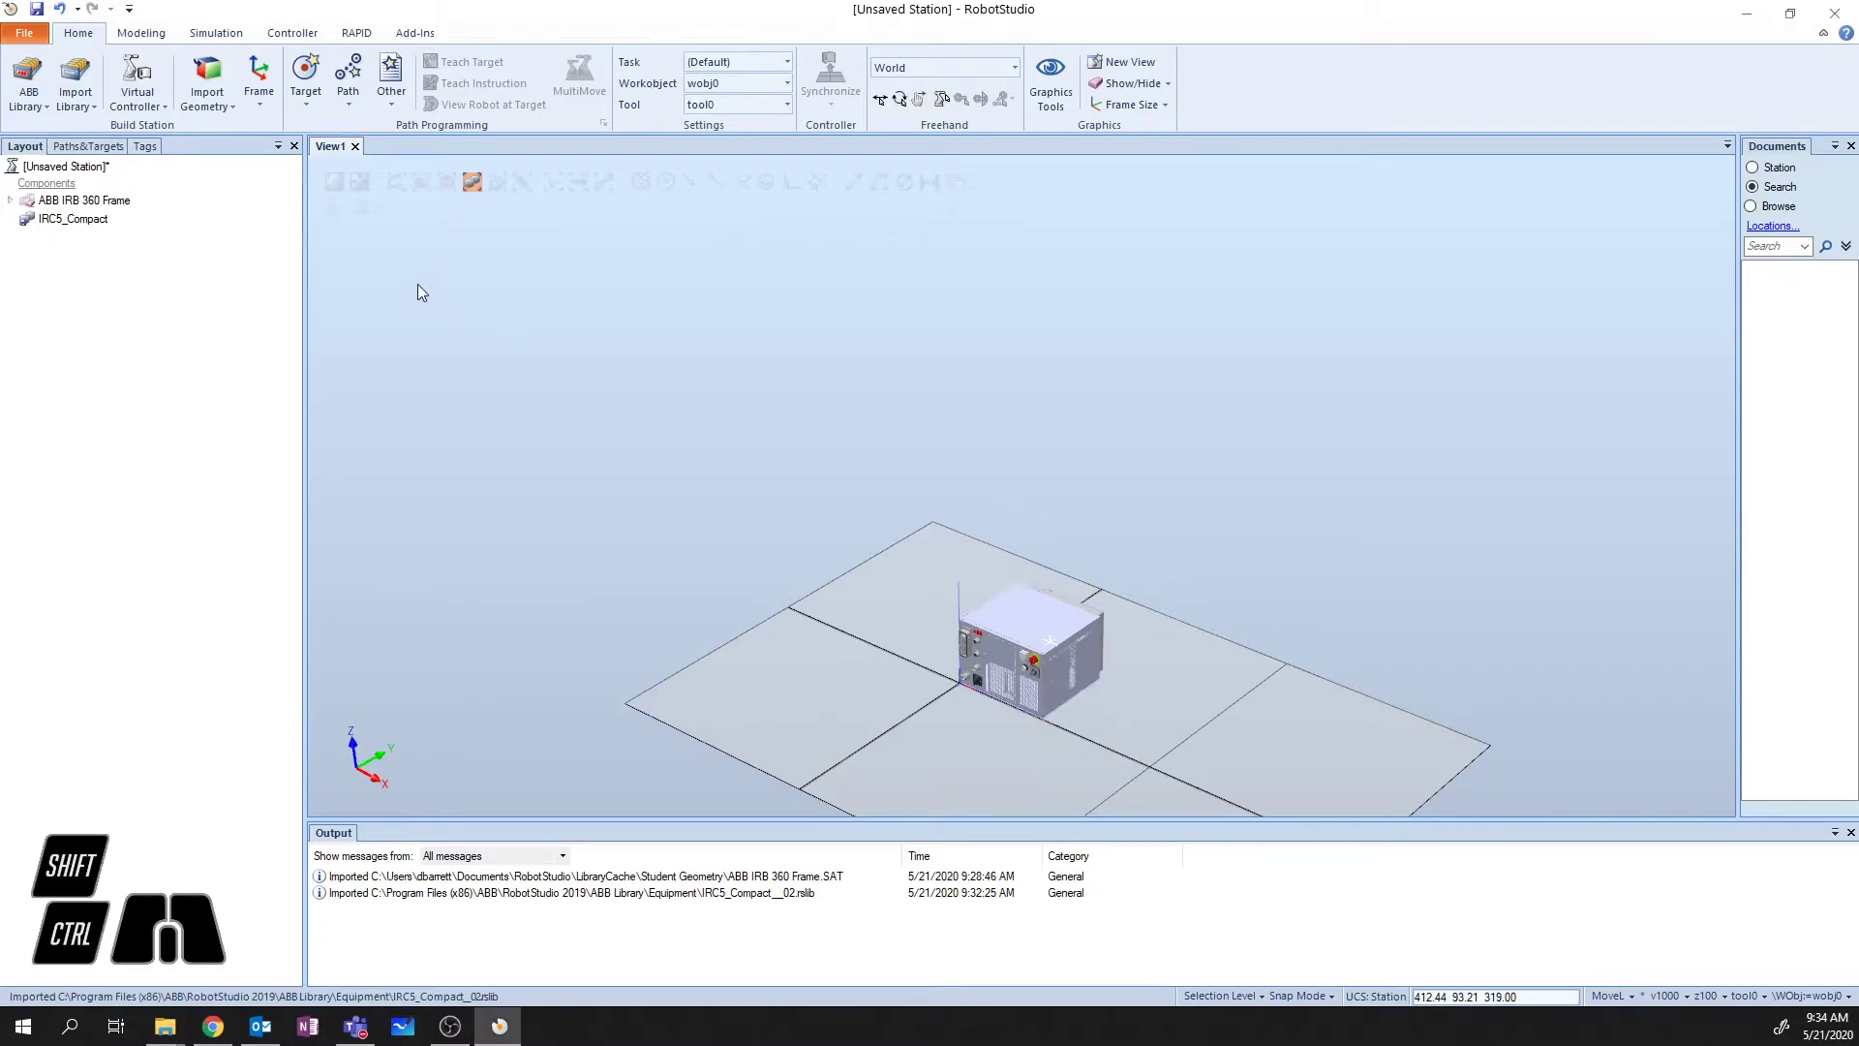
left_click(1022, 618)
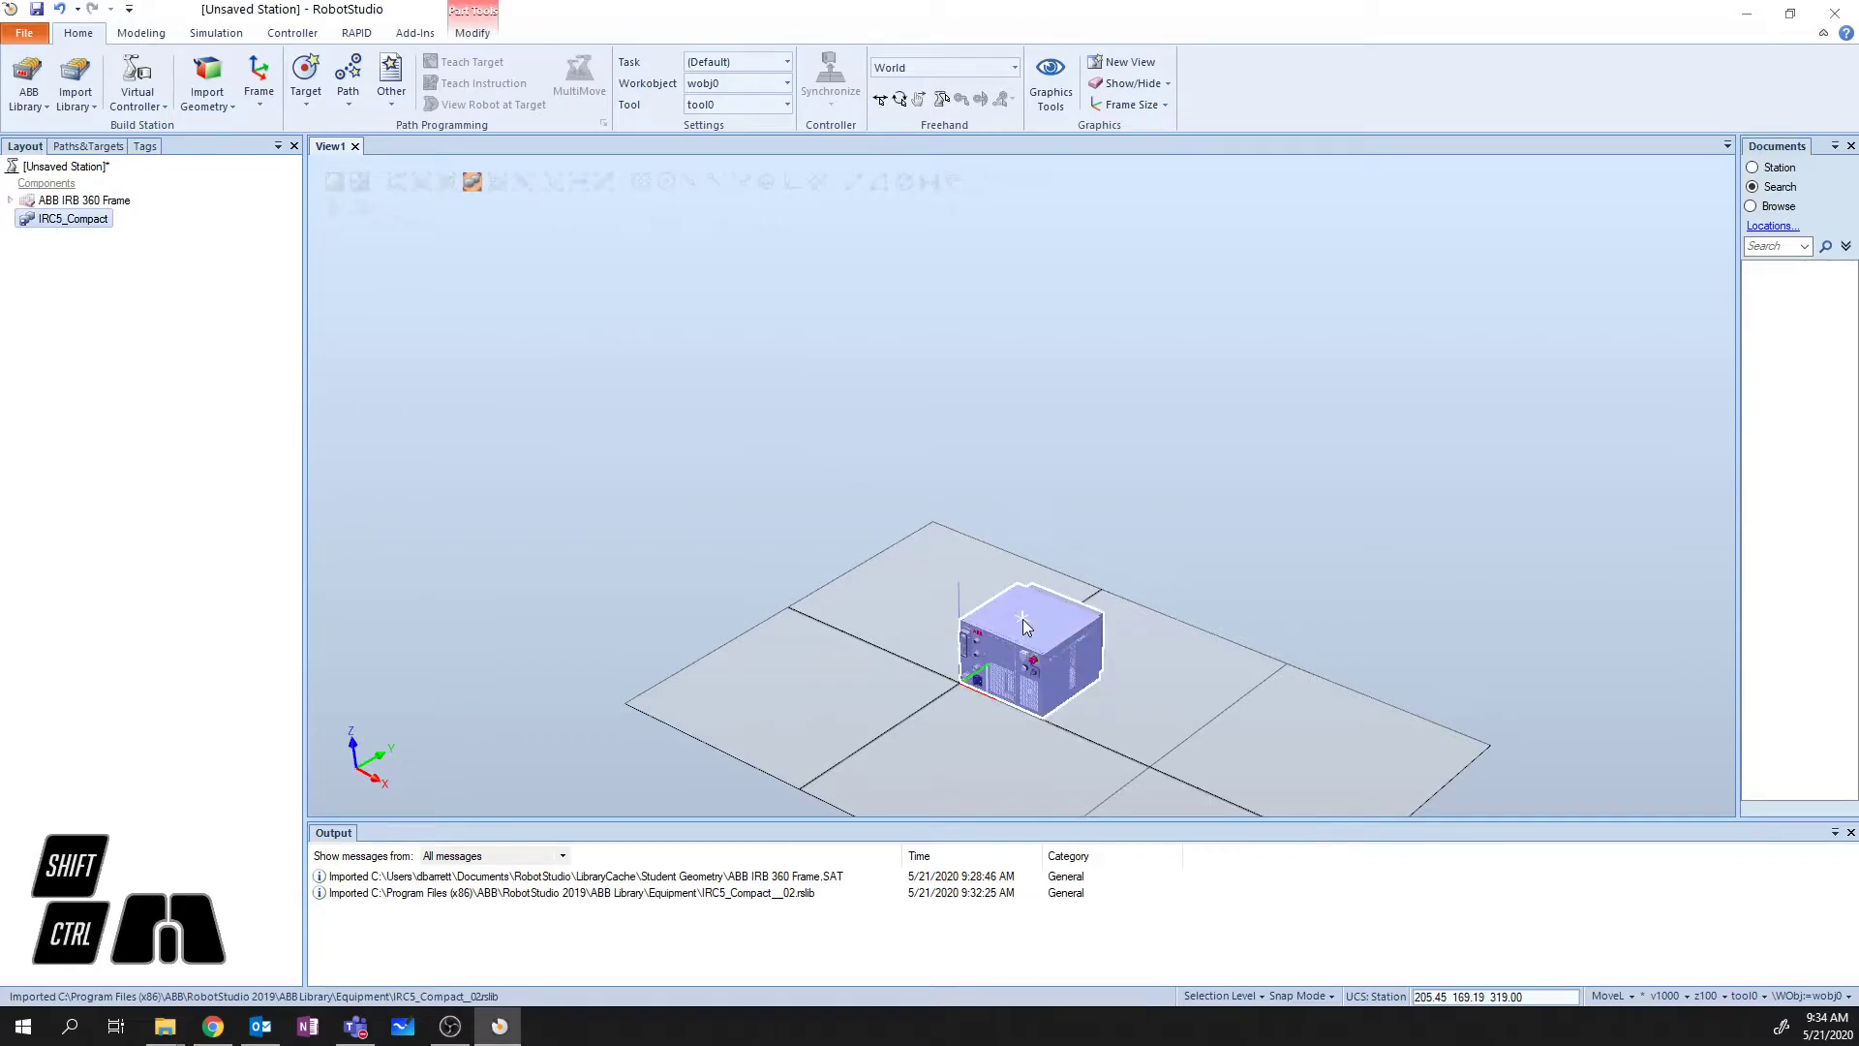
left_click(1026, 626)
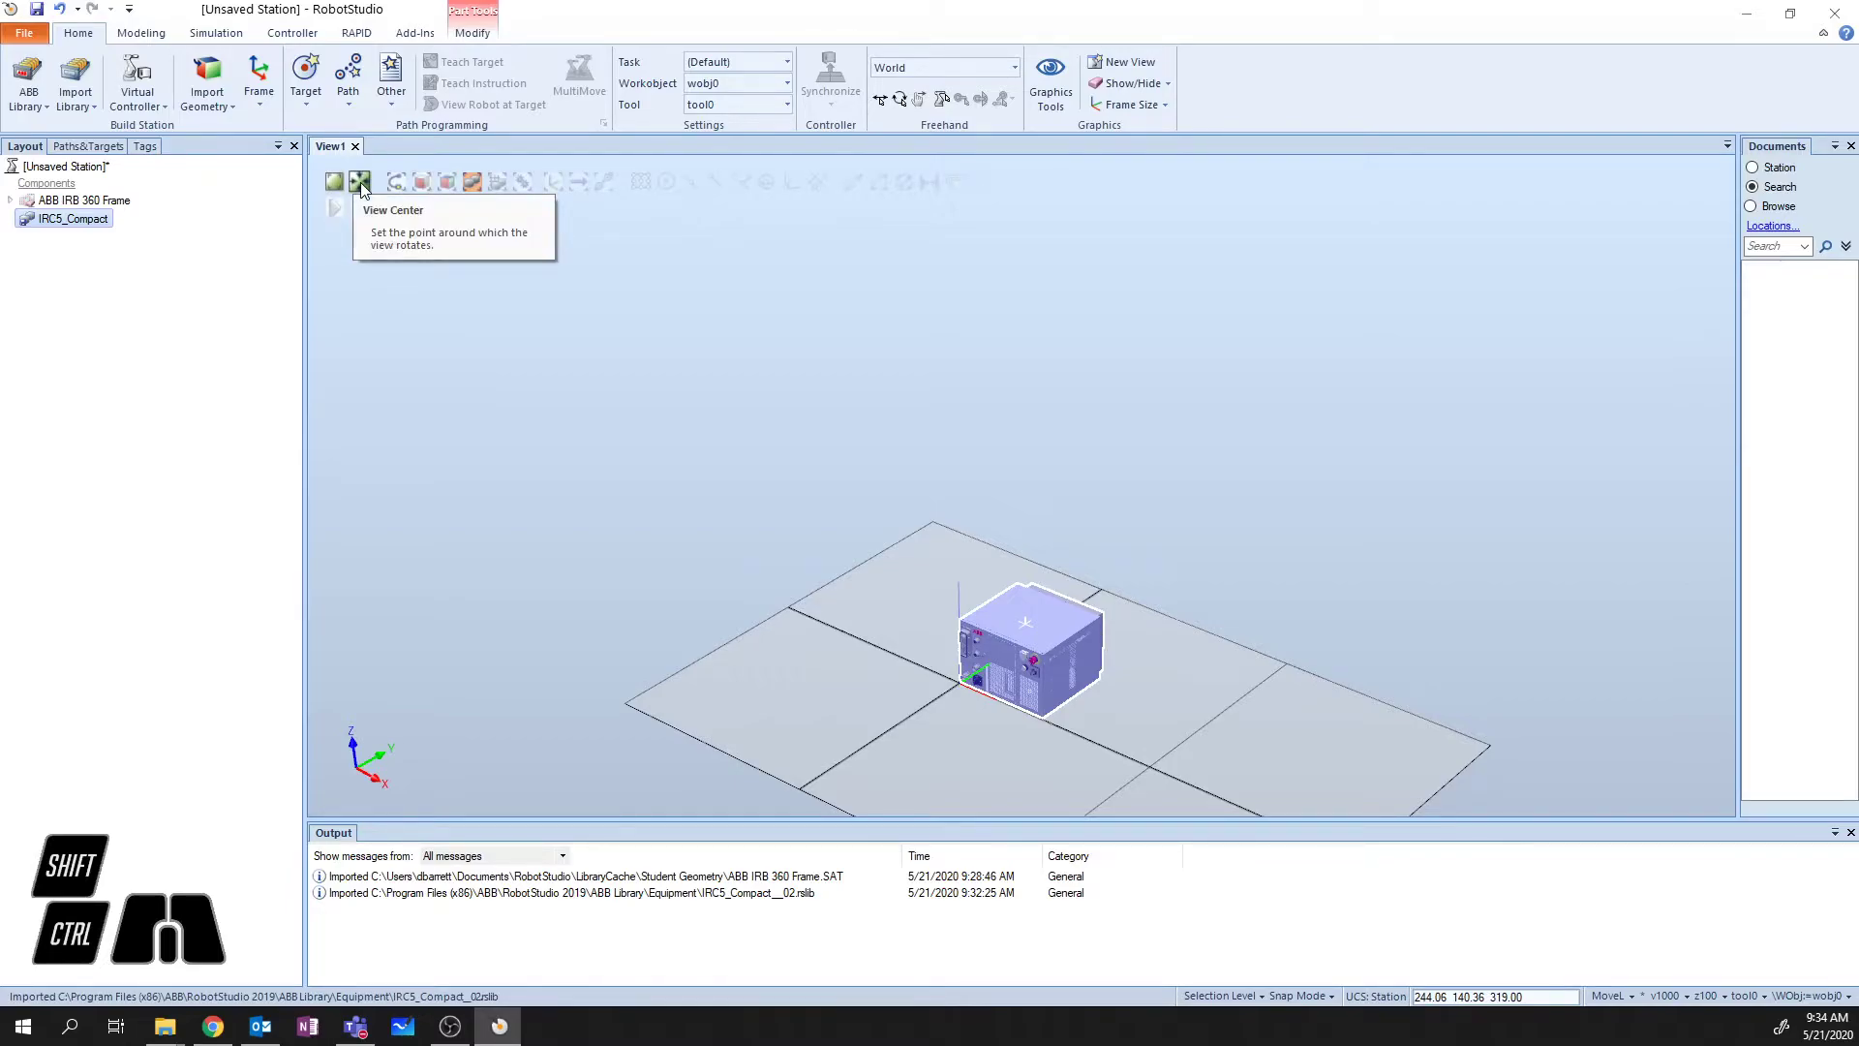
left_click(363, 190)
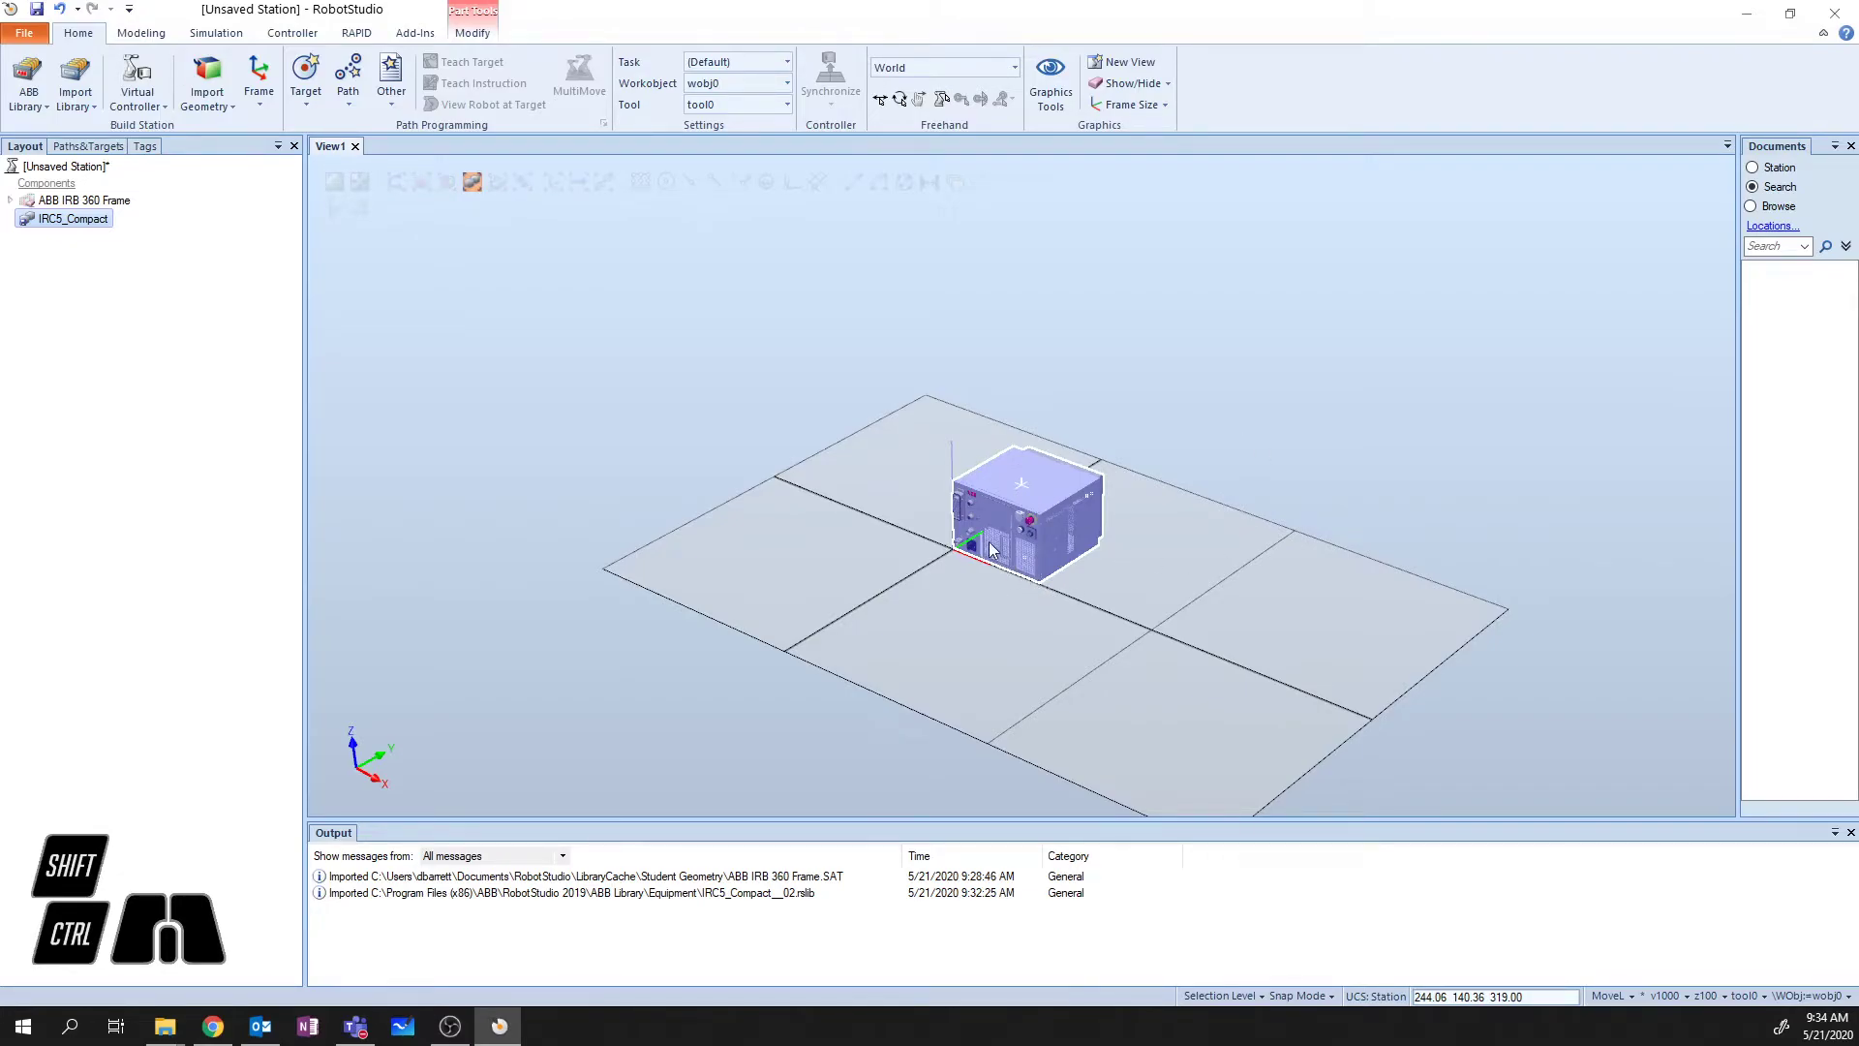
- Examine the IRC5 Compact cabinet up close while orbiting around its top-face rotation center, and leave it deselected
scroll(1019, 490, "up", 5)
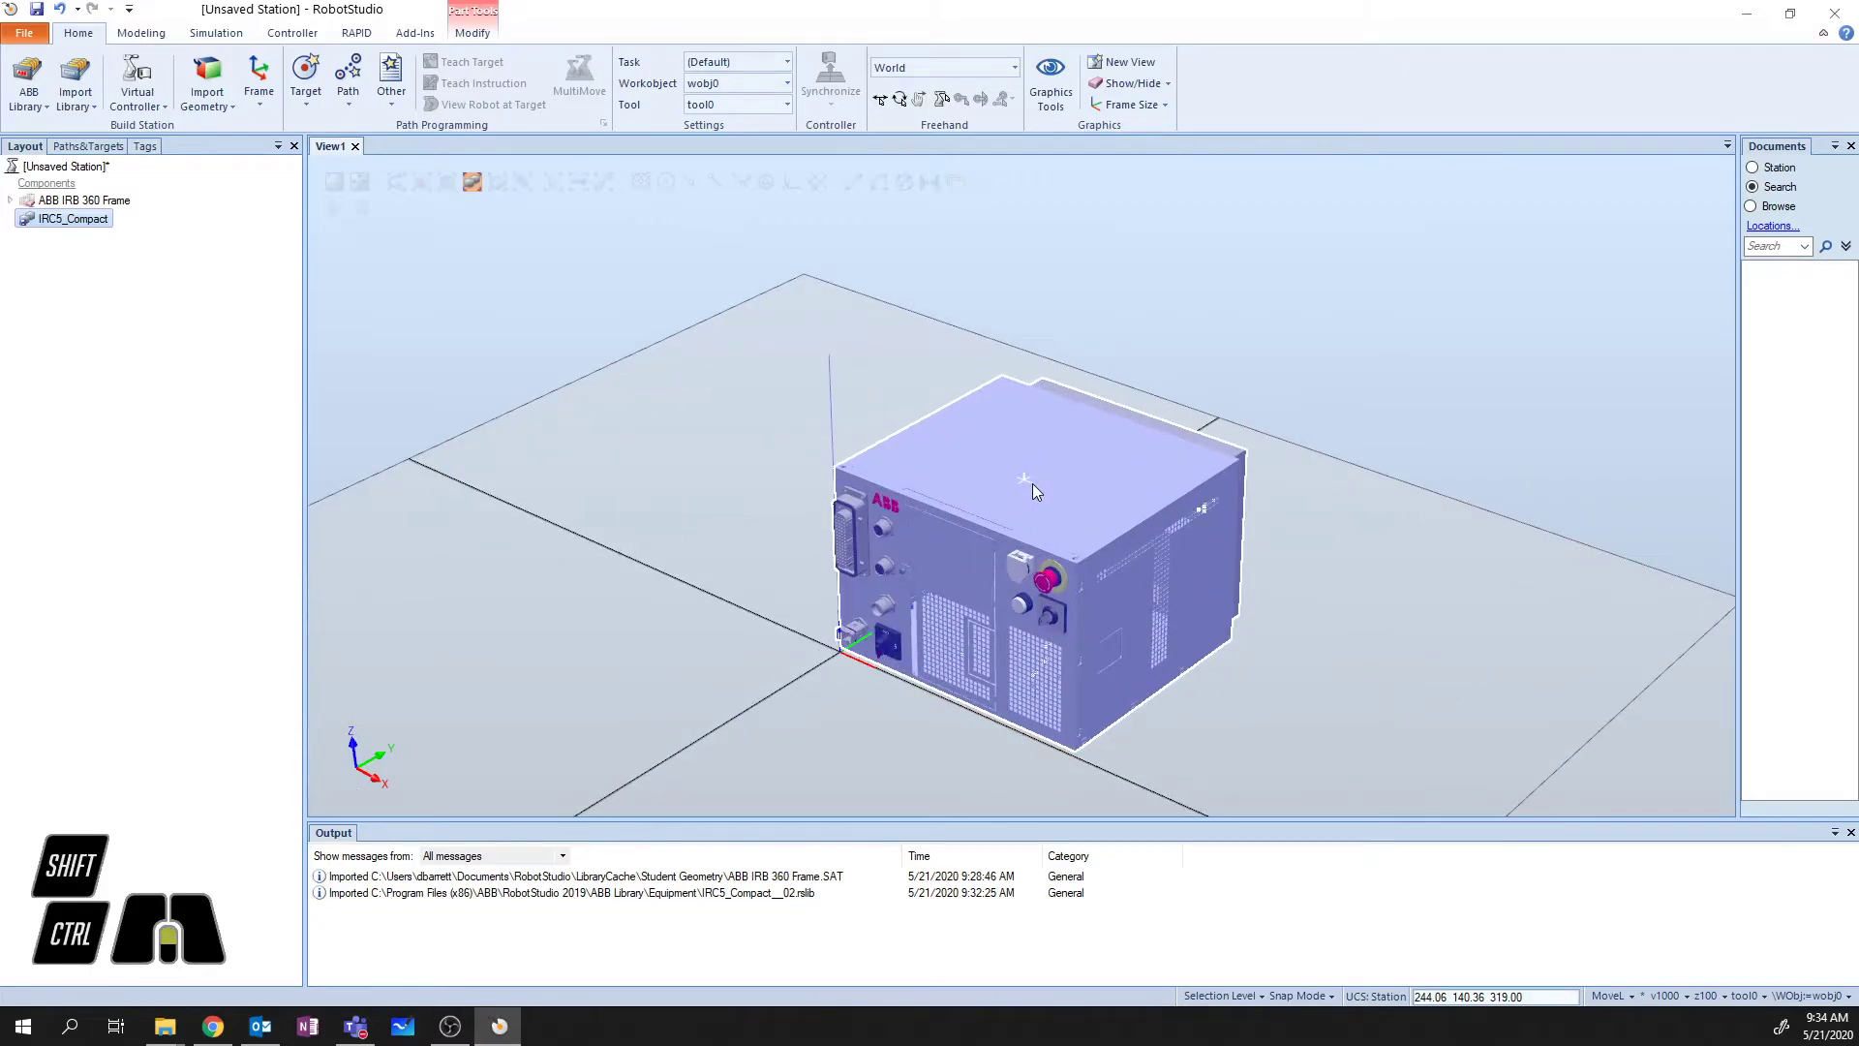
key("ctrl")
key("shift")
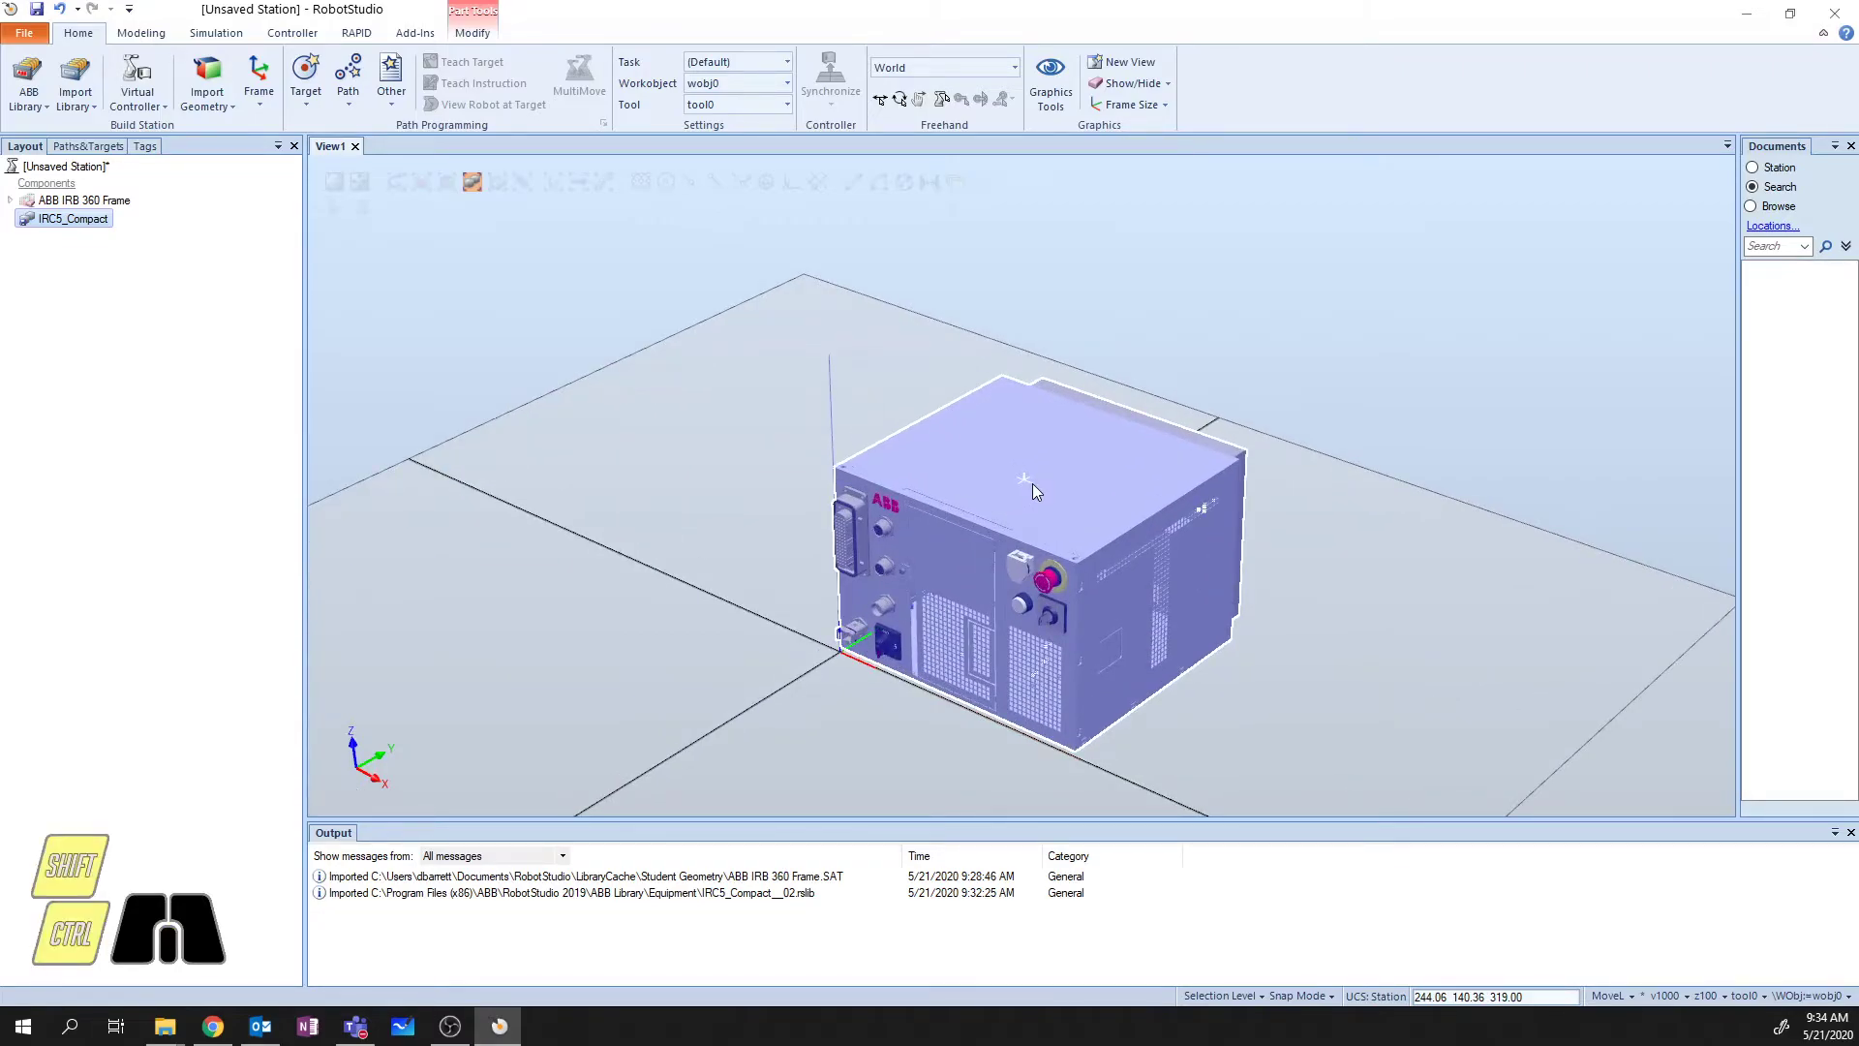
left_click_drag(1052, 485, 408, 534, "ctrl+shift")
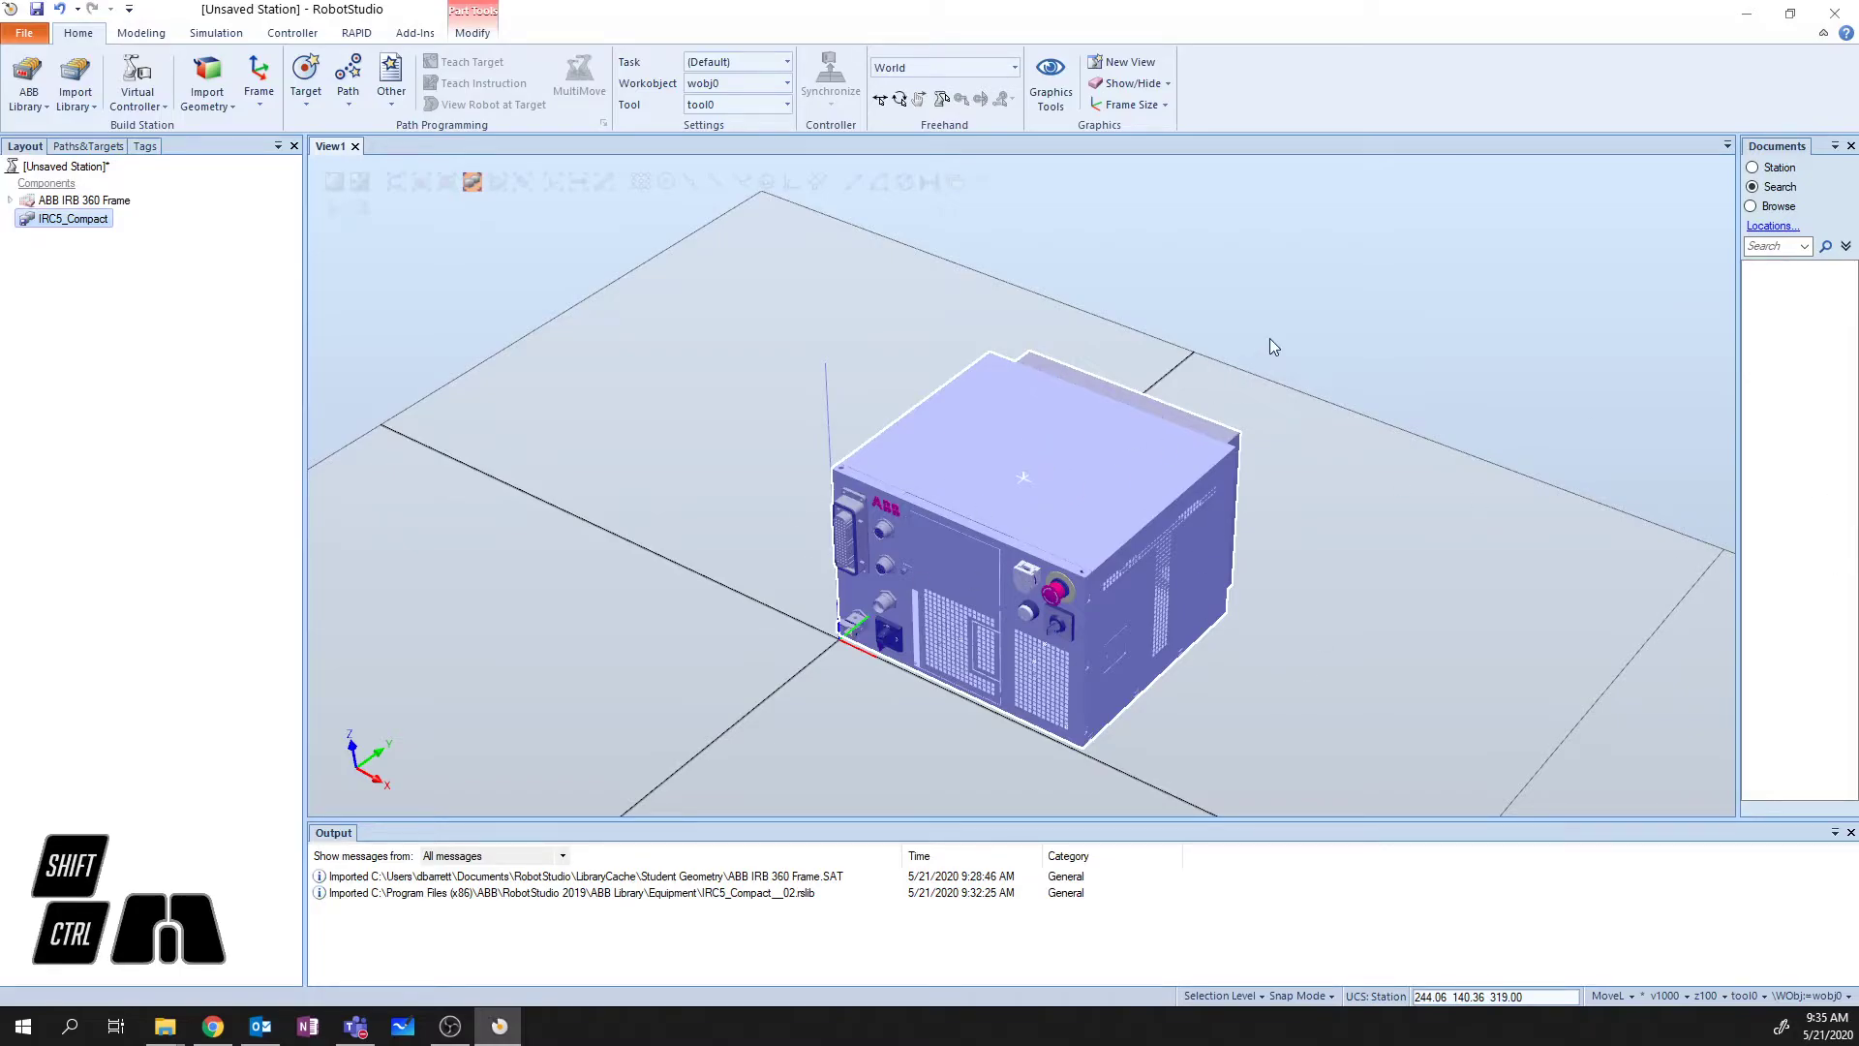
left_click(1346, 327)
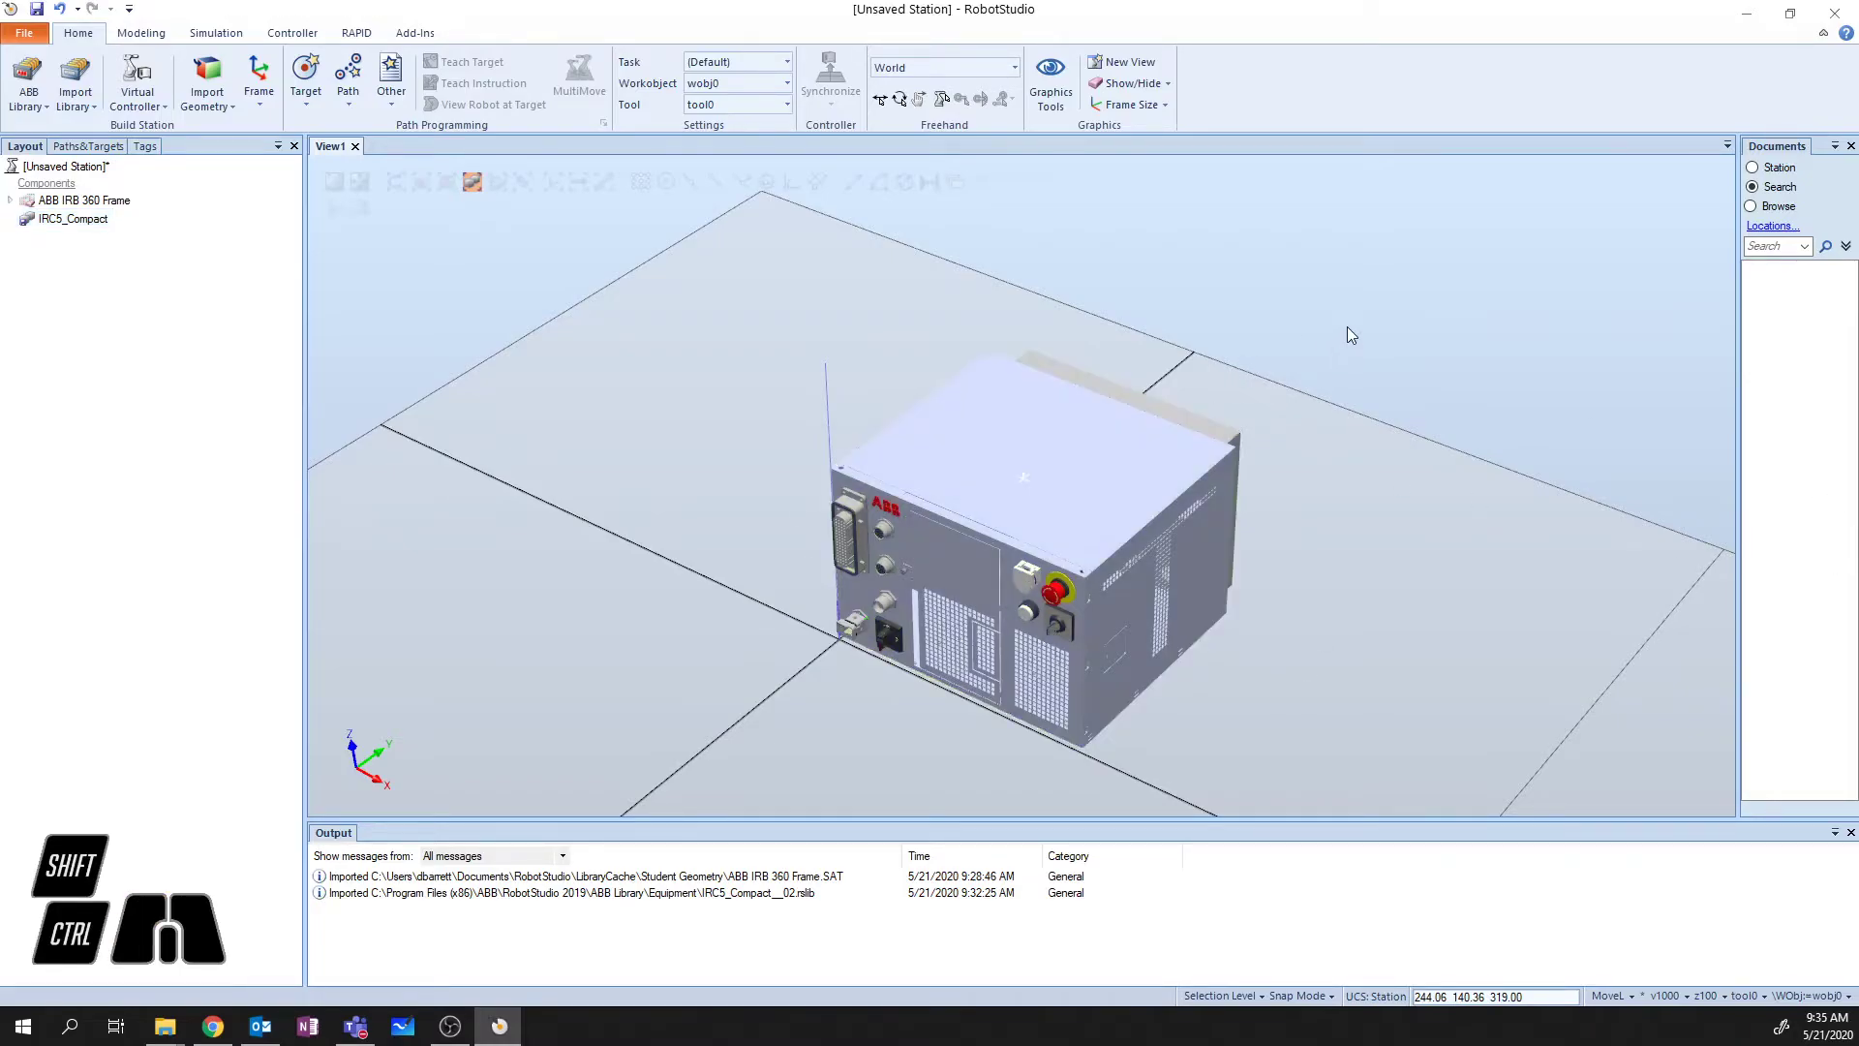
- Rotate the IRC5 Compact cabinet freehand about the World axes into a tilted orientation
left_click(1071, 494)
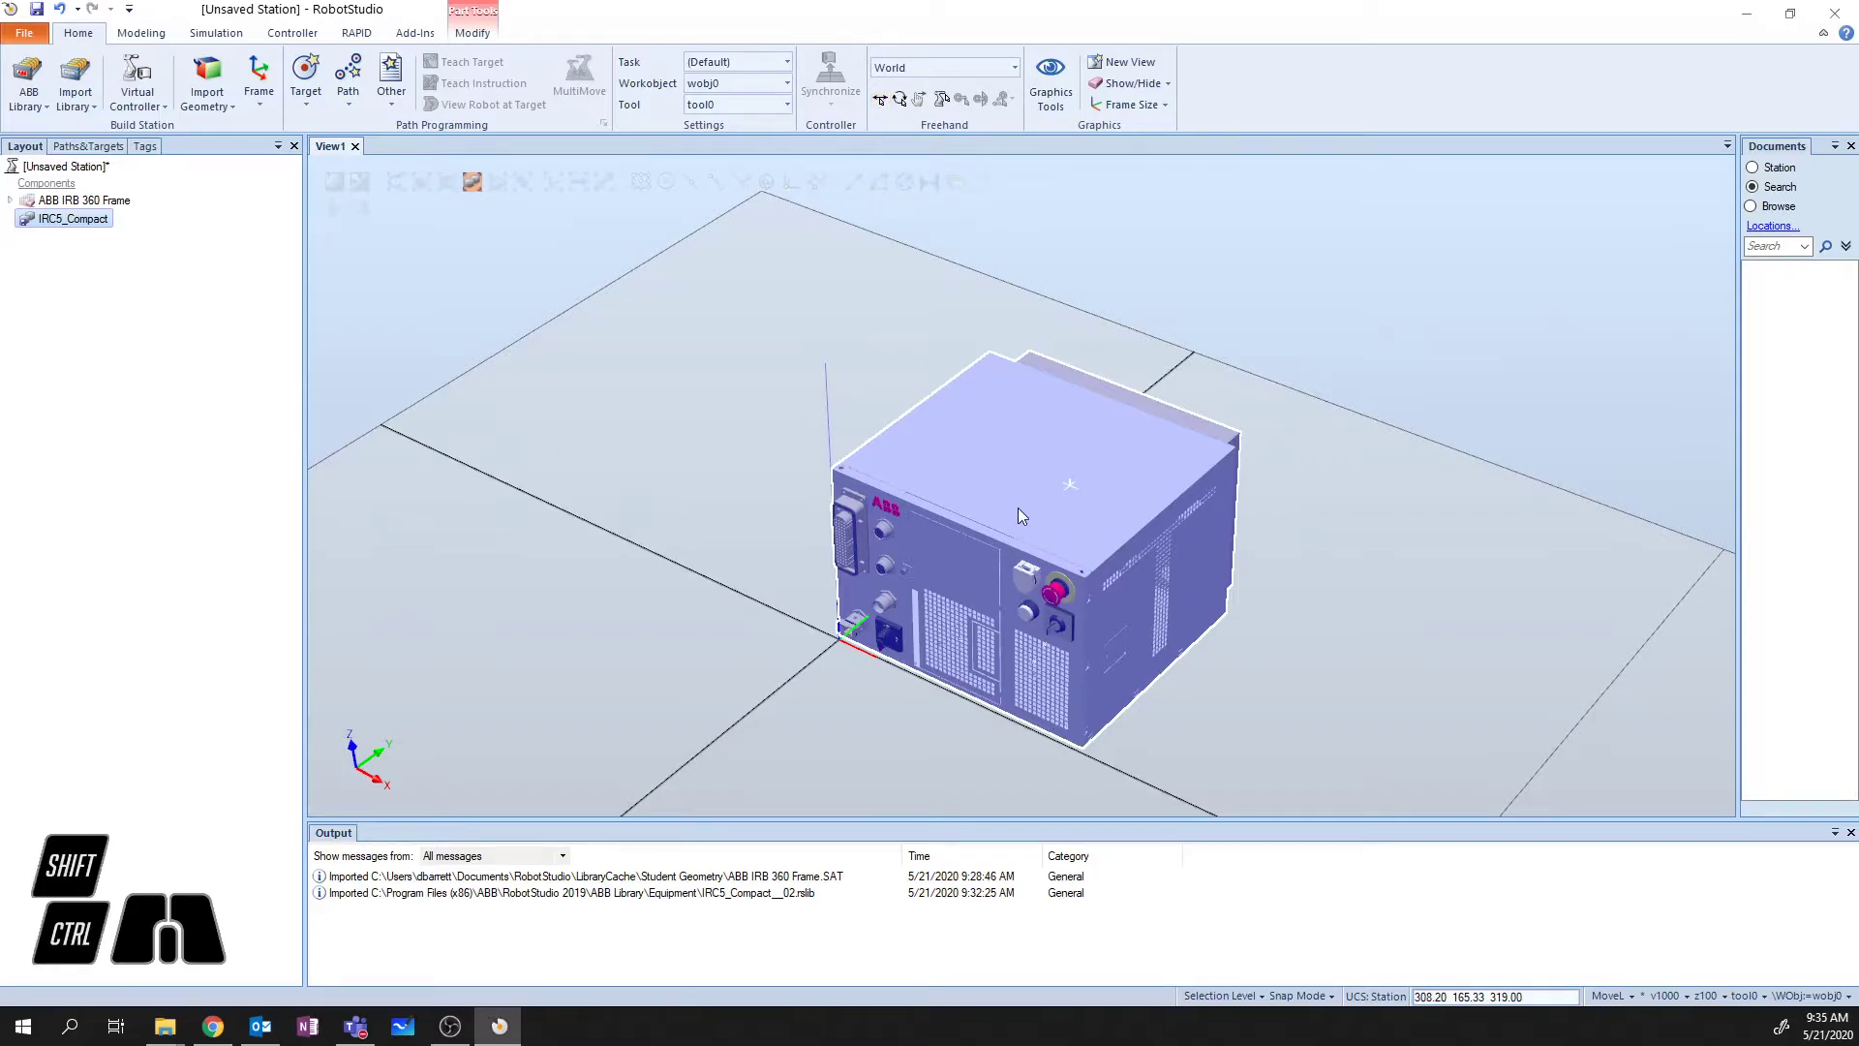
left_click(899, 100)
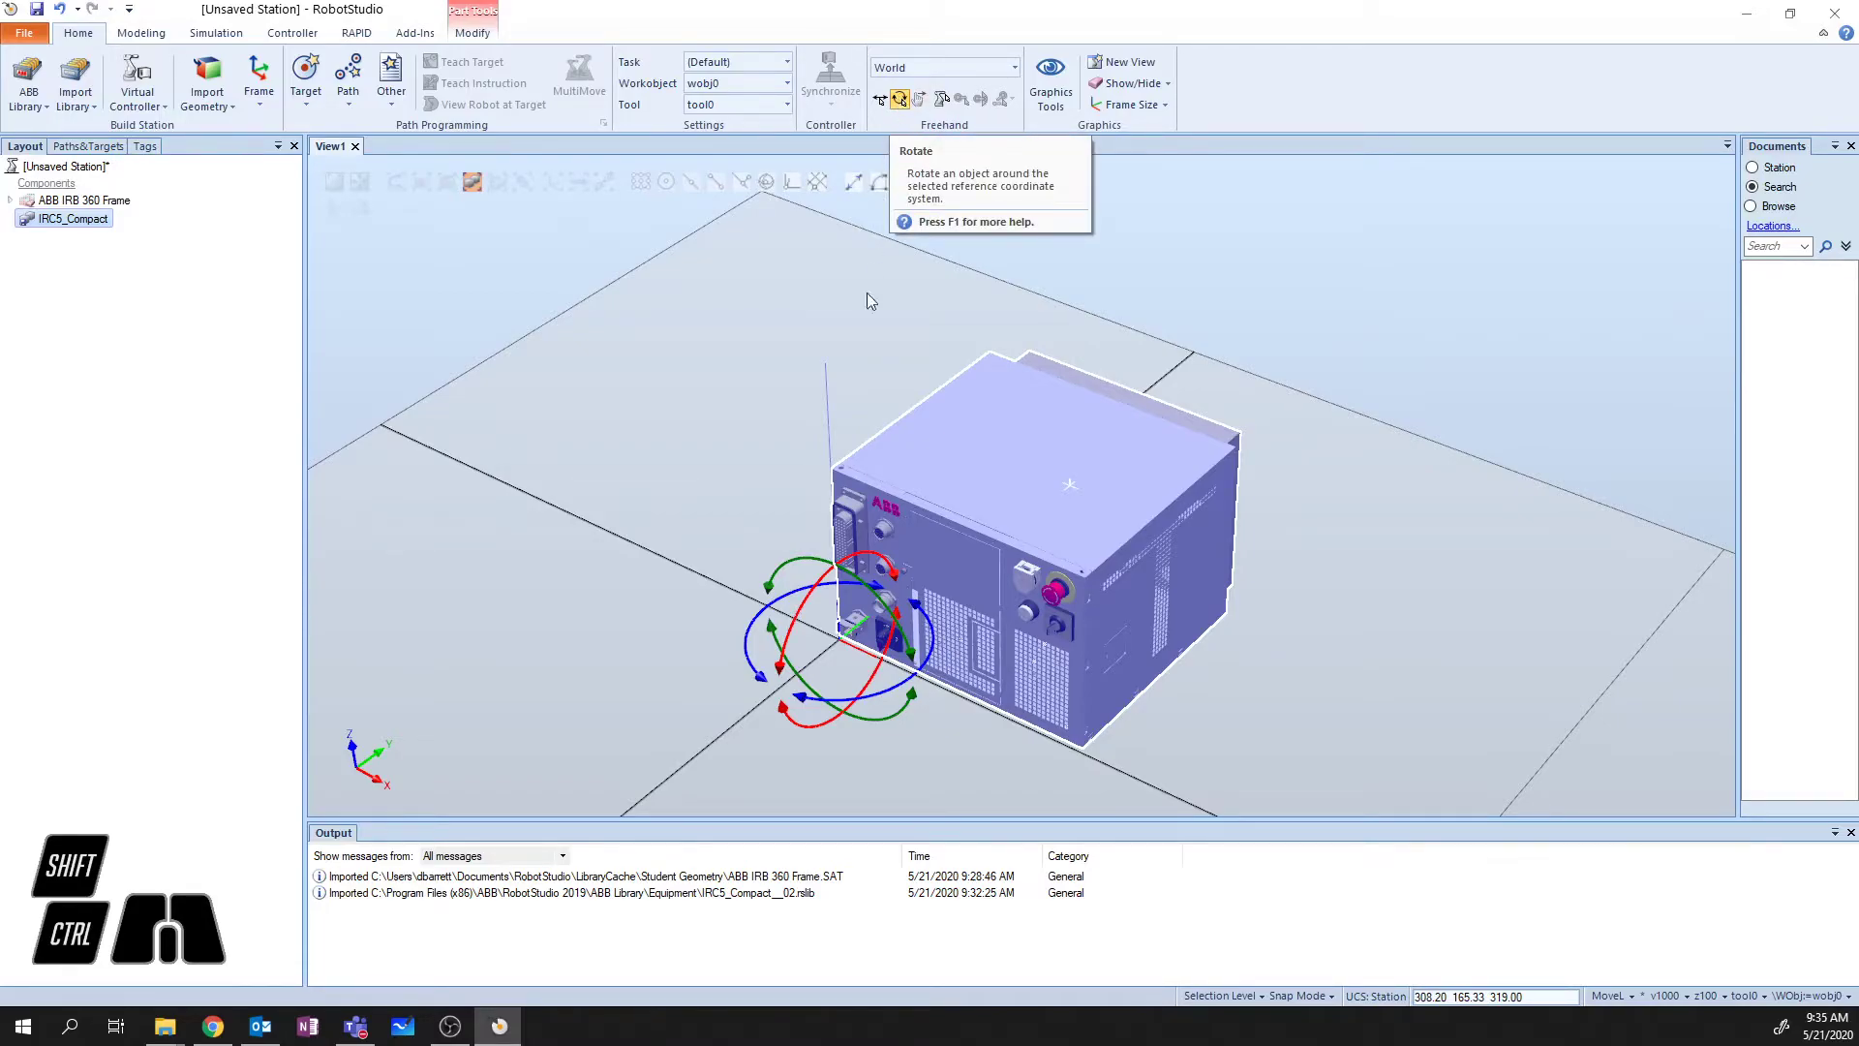
mouse_move(818, 704)
left_mouse_down()
mouse_move(906, 624)
mouse_move(927, 657)
mouse_move(874, 705)
mouse_move(896, 680)
mouse_move(850, 701)
mouse_move(869, 697)
mouse_move(829, 688)
left_mouse_up()
left_click_drag(799, 620, 763, 606)
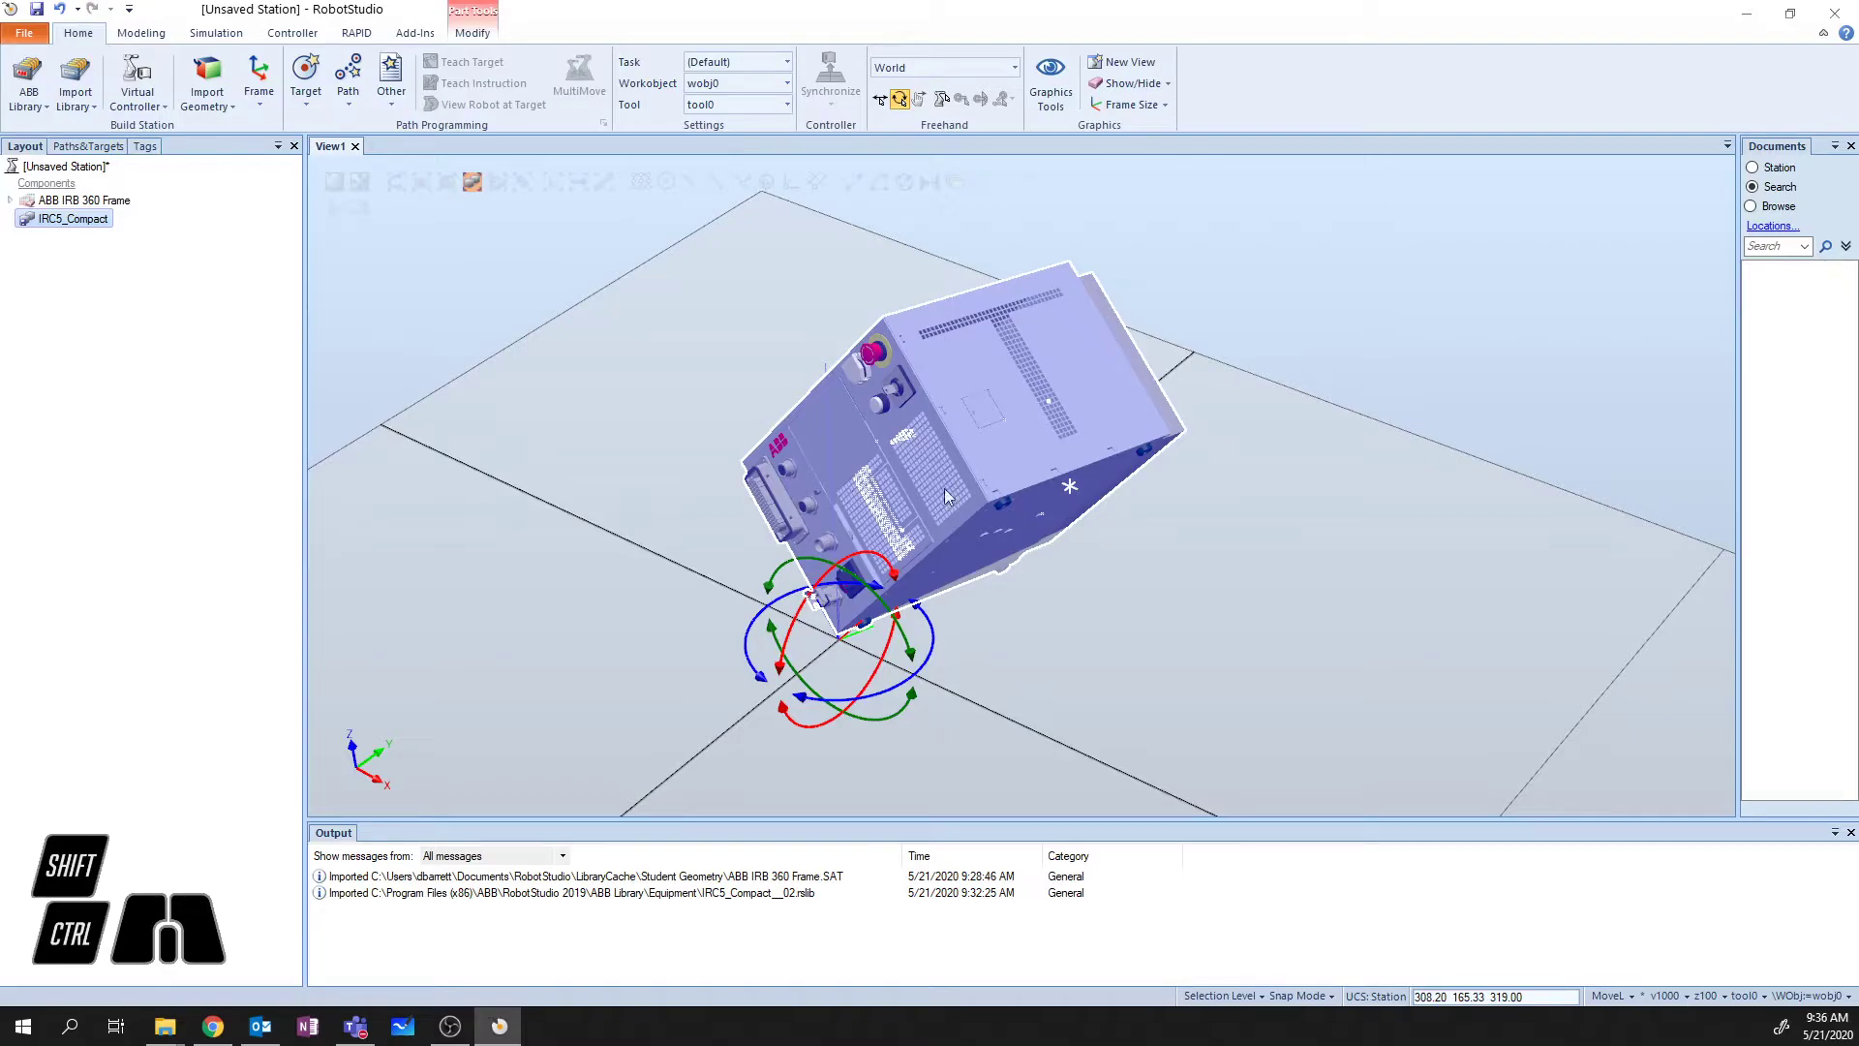
- Review the Rotate settings of the IRC5 Compact cabinet with the Local and Parent references, and close them without applying a rotation
right_click(64, 220)
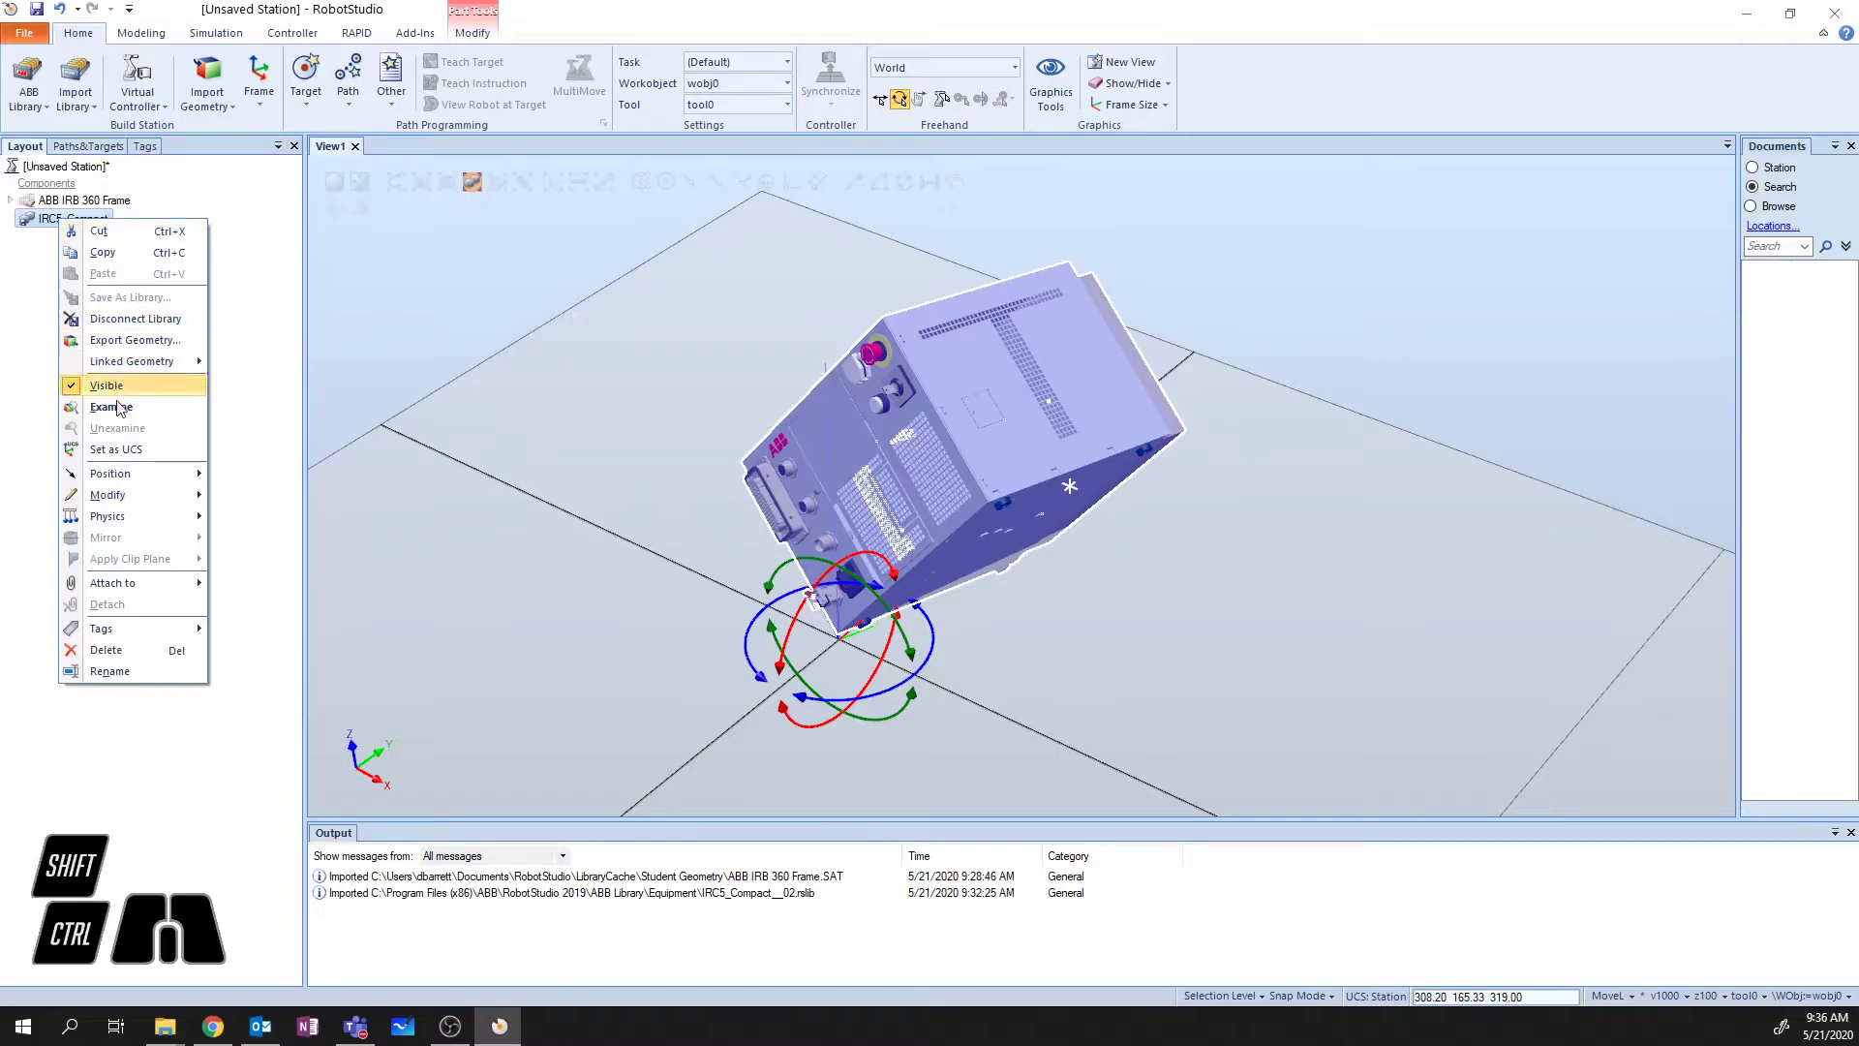
mouse_move(123, 481)
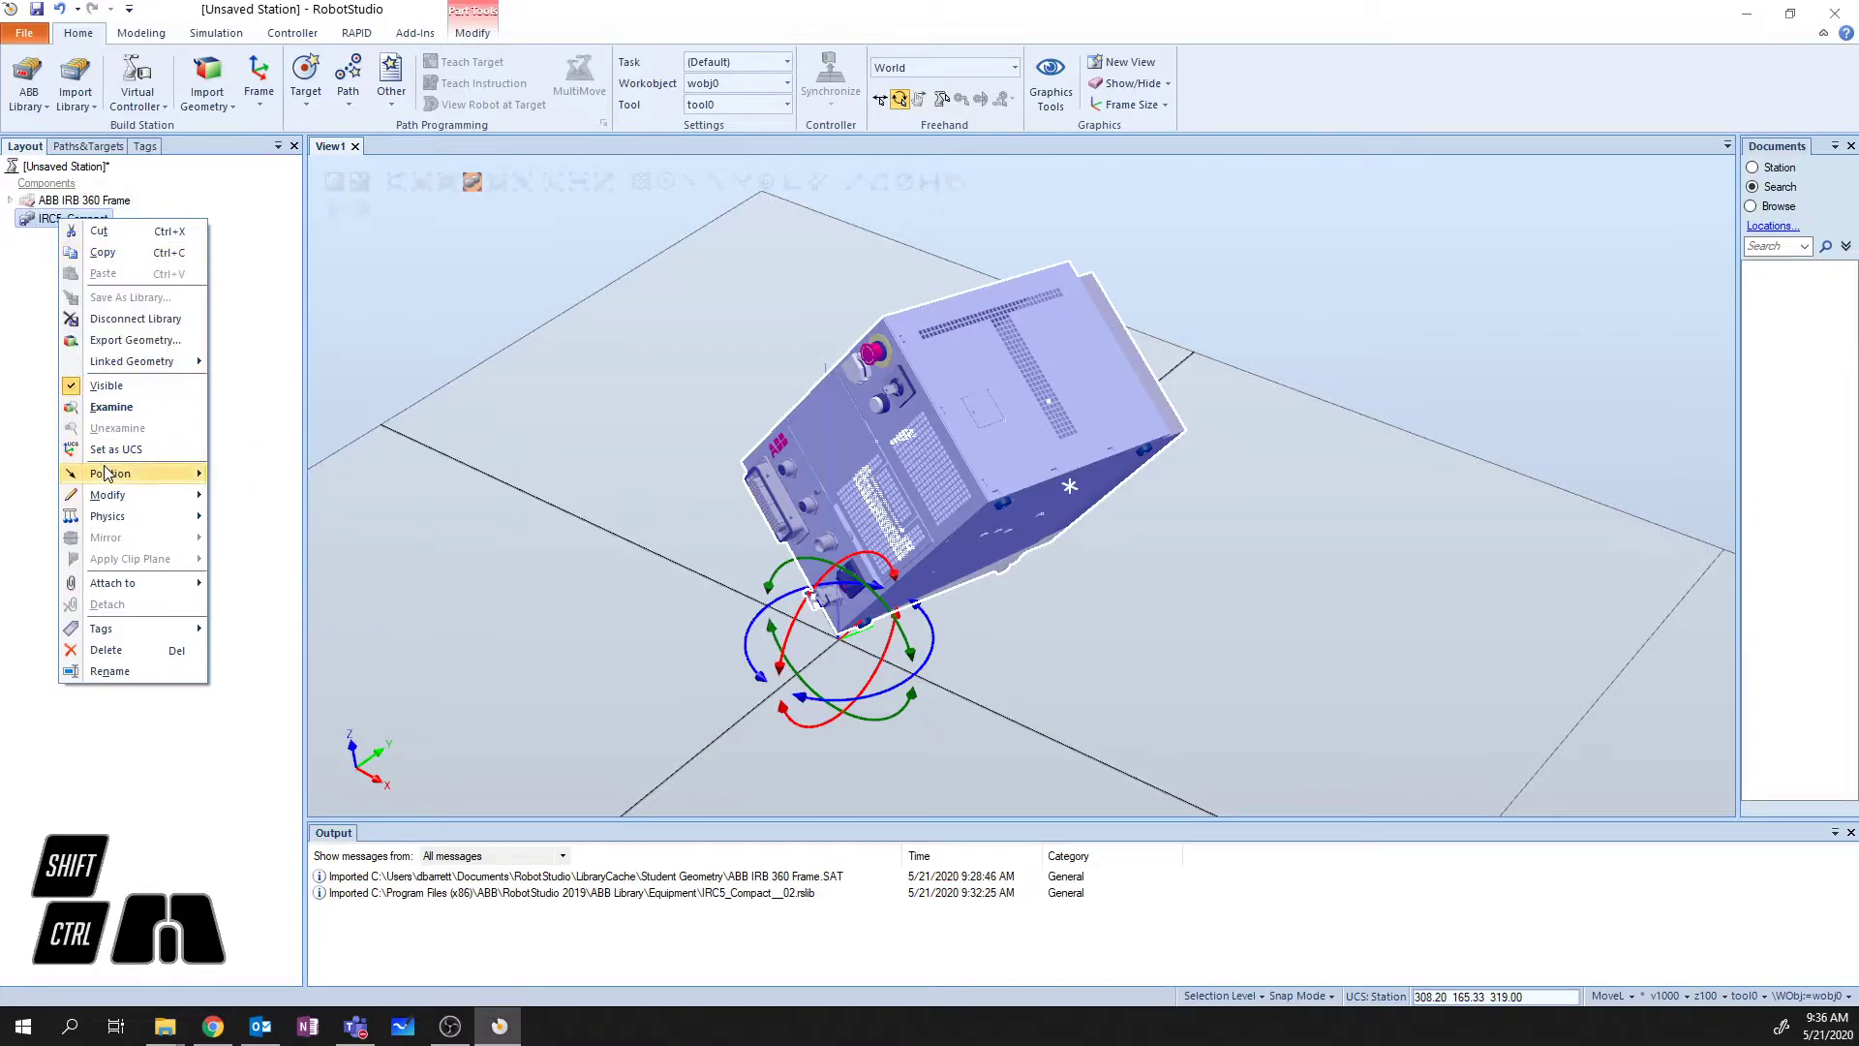
left_click(273, 522)
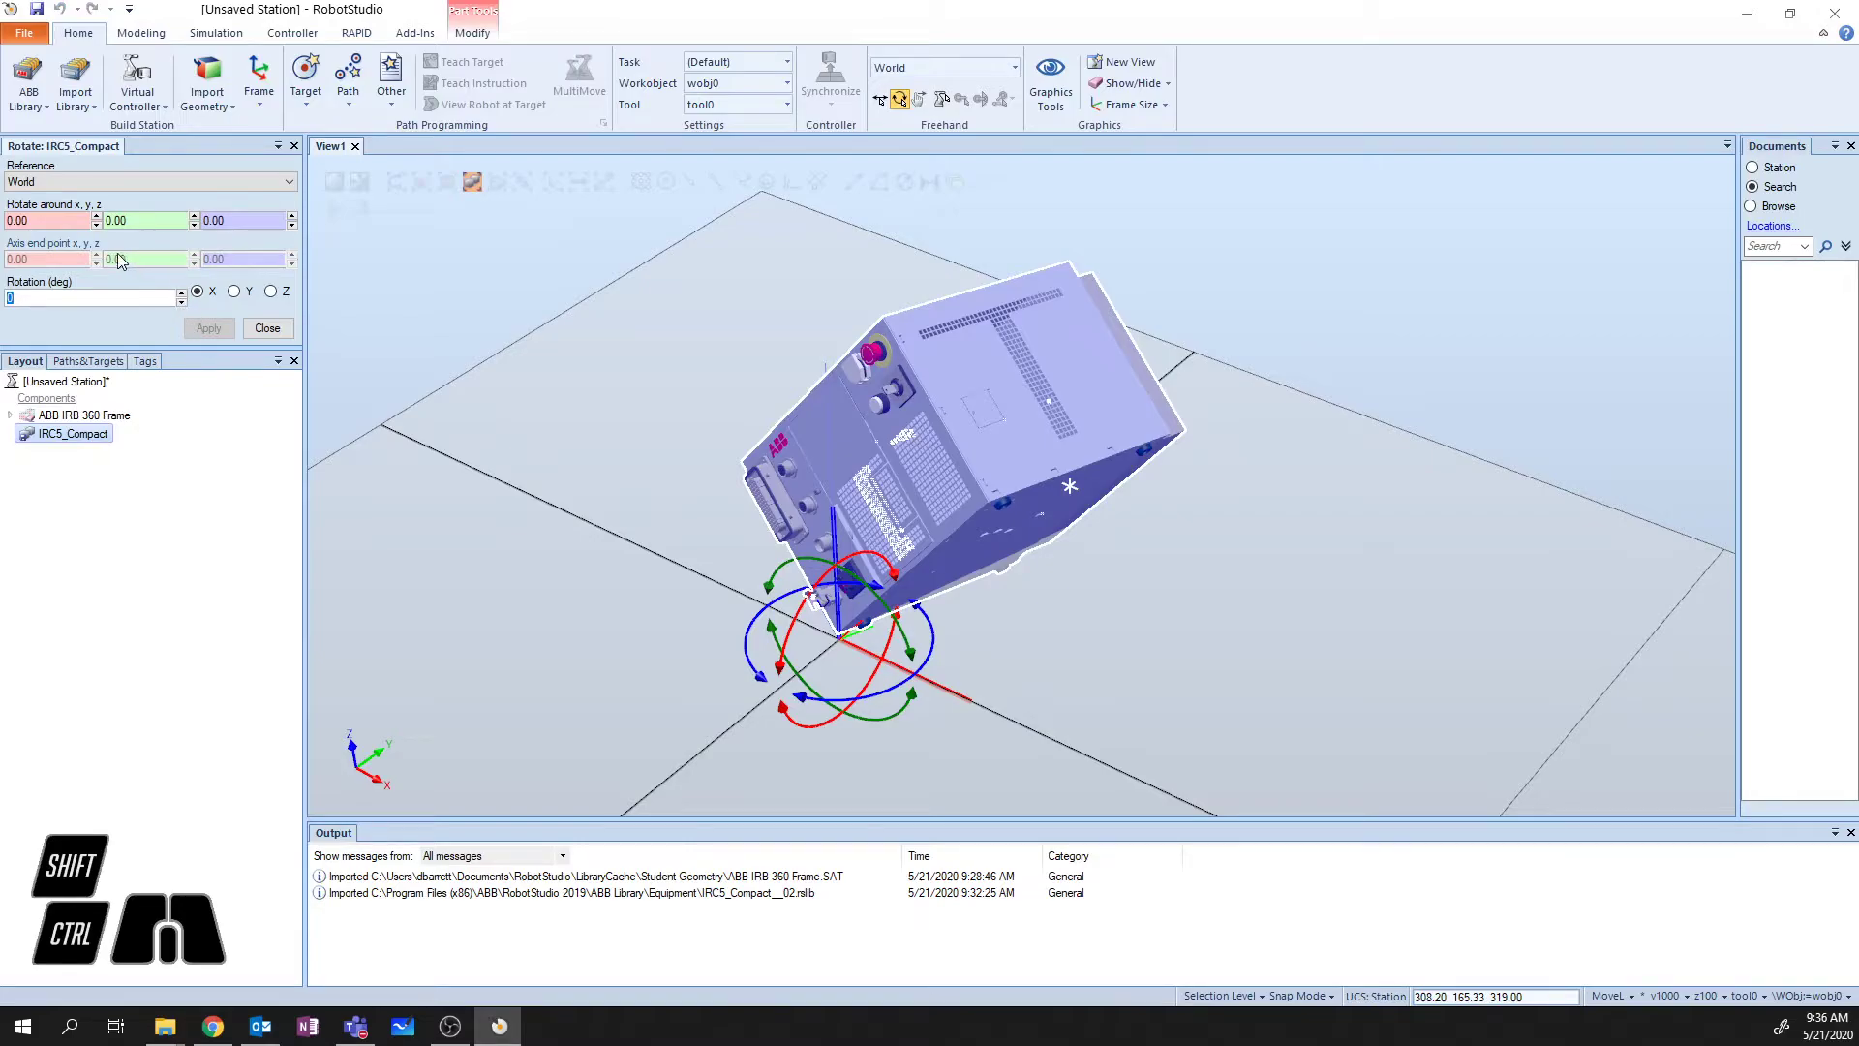
left_click(95, 182)
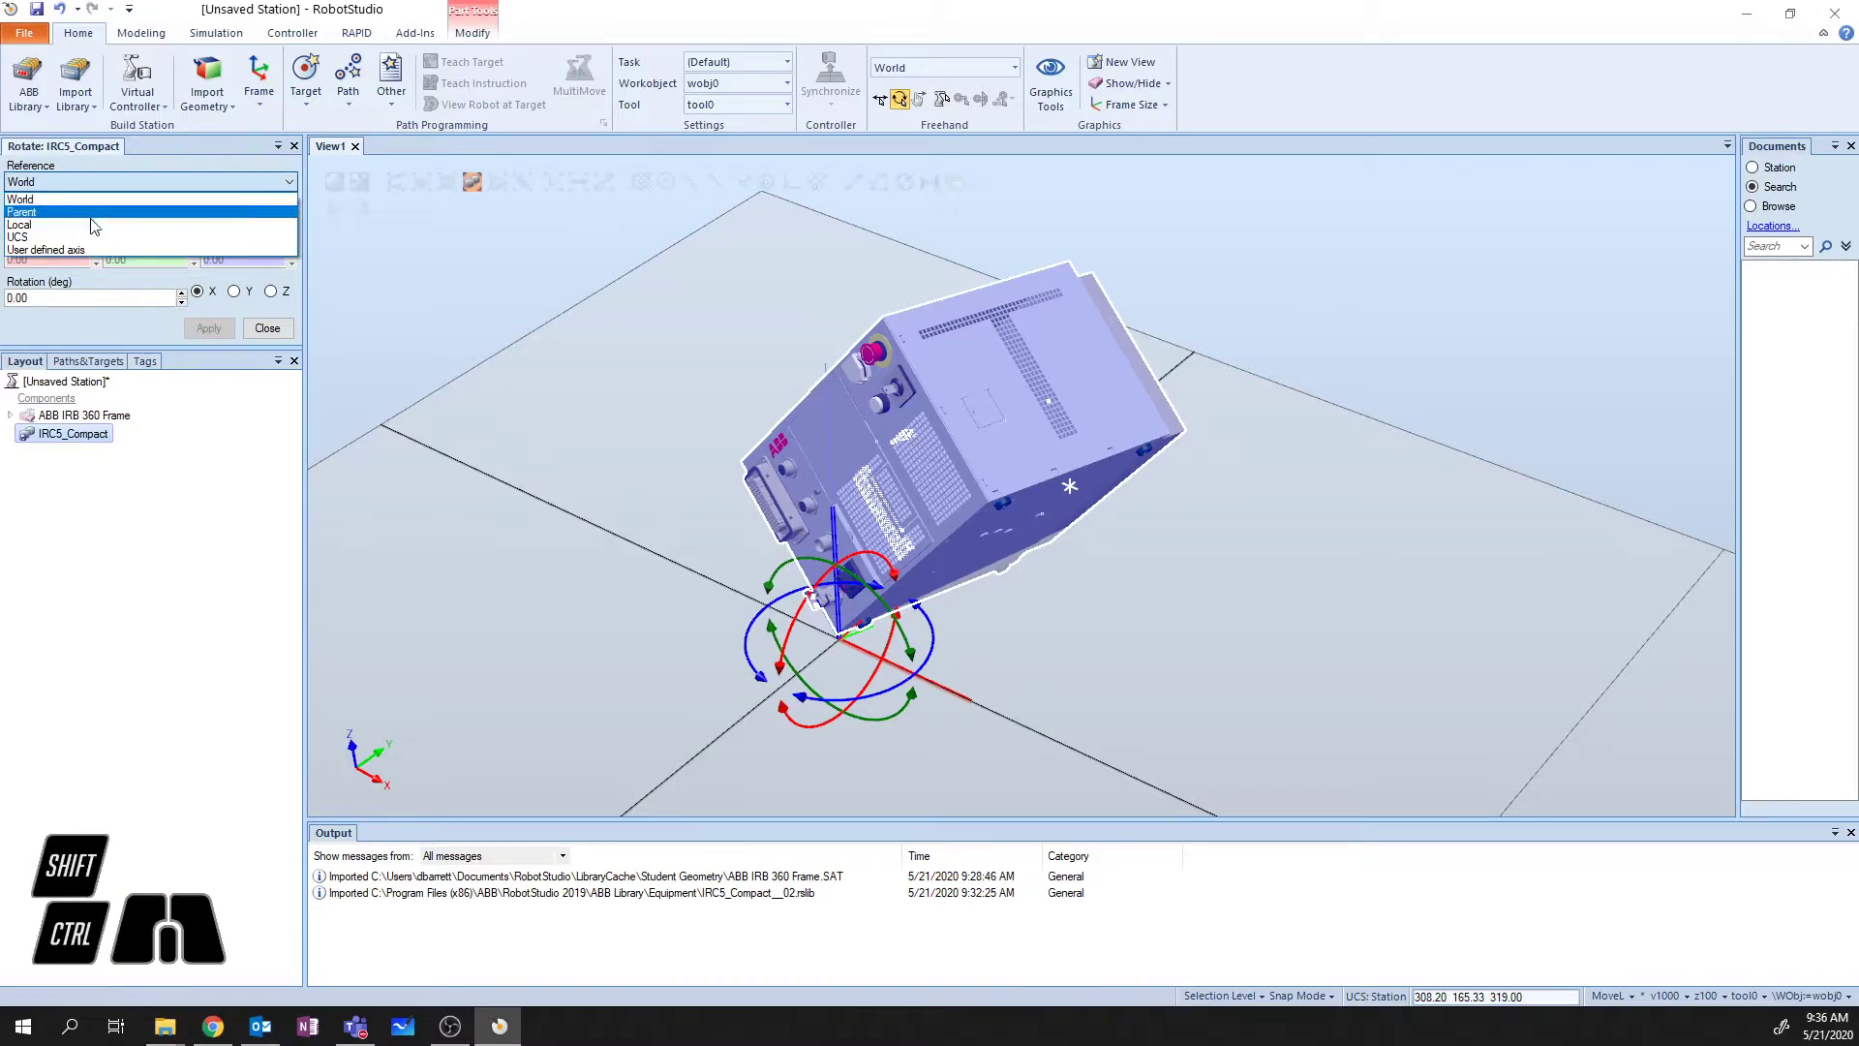
left_click(94, 222)
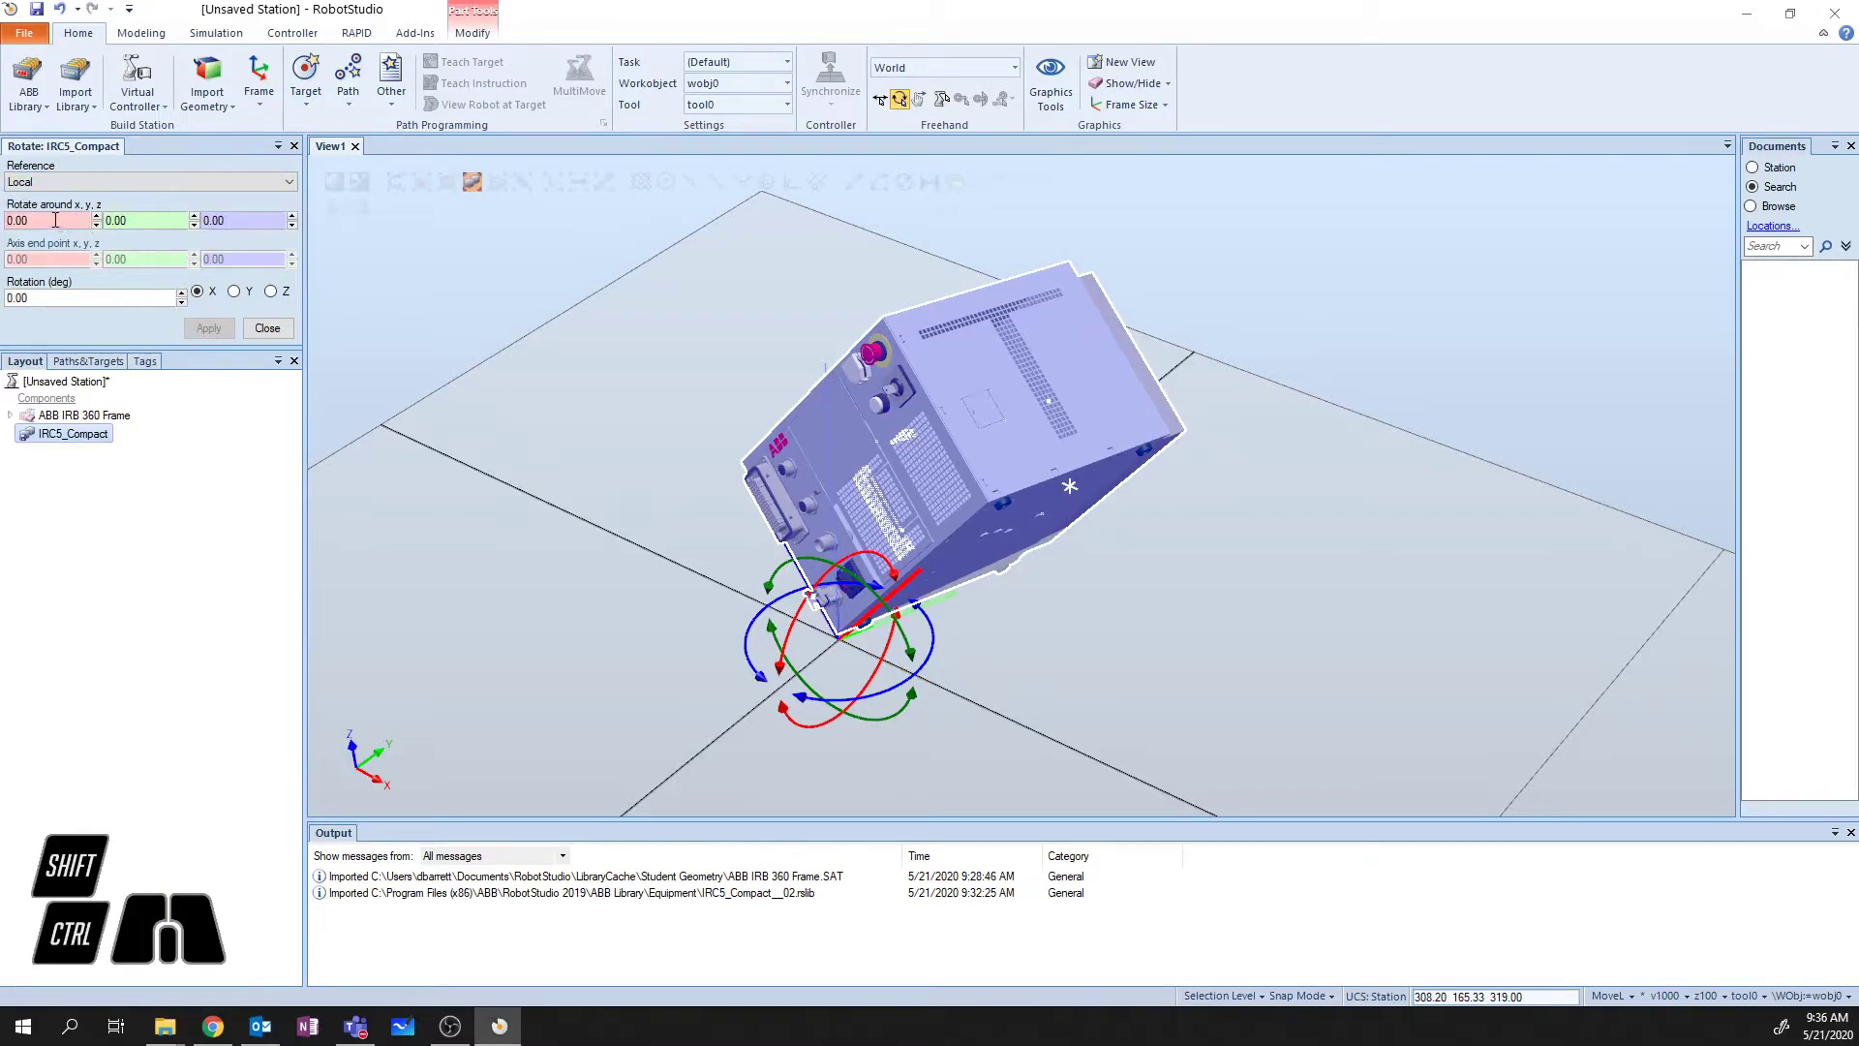
left_click(56, 182)
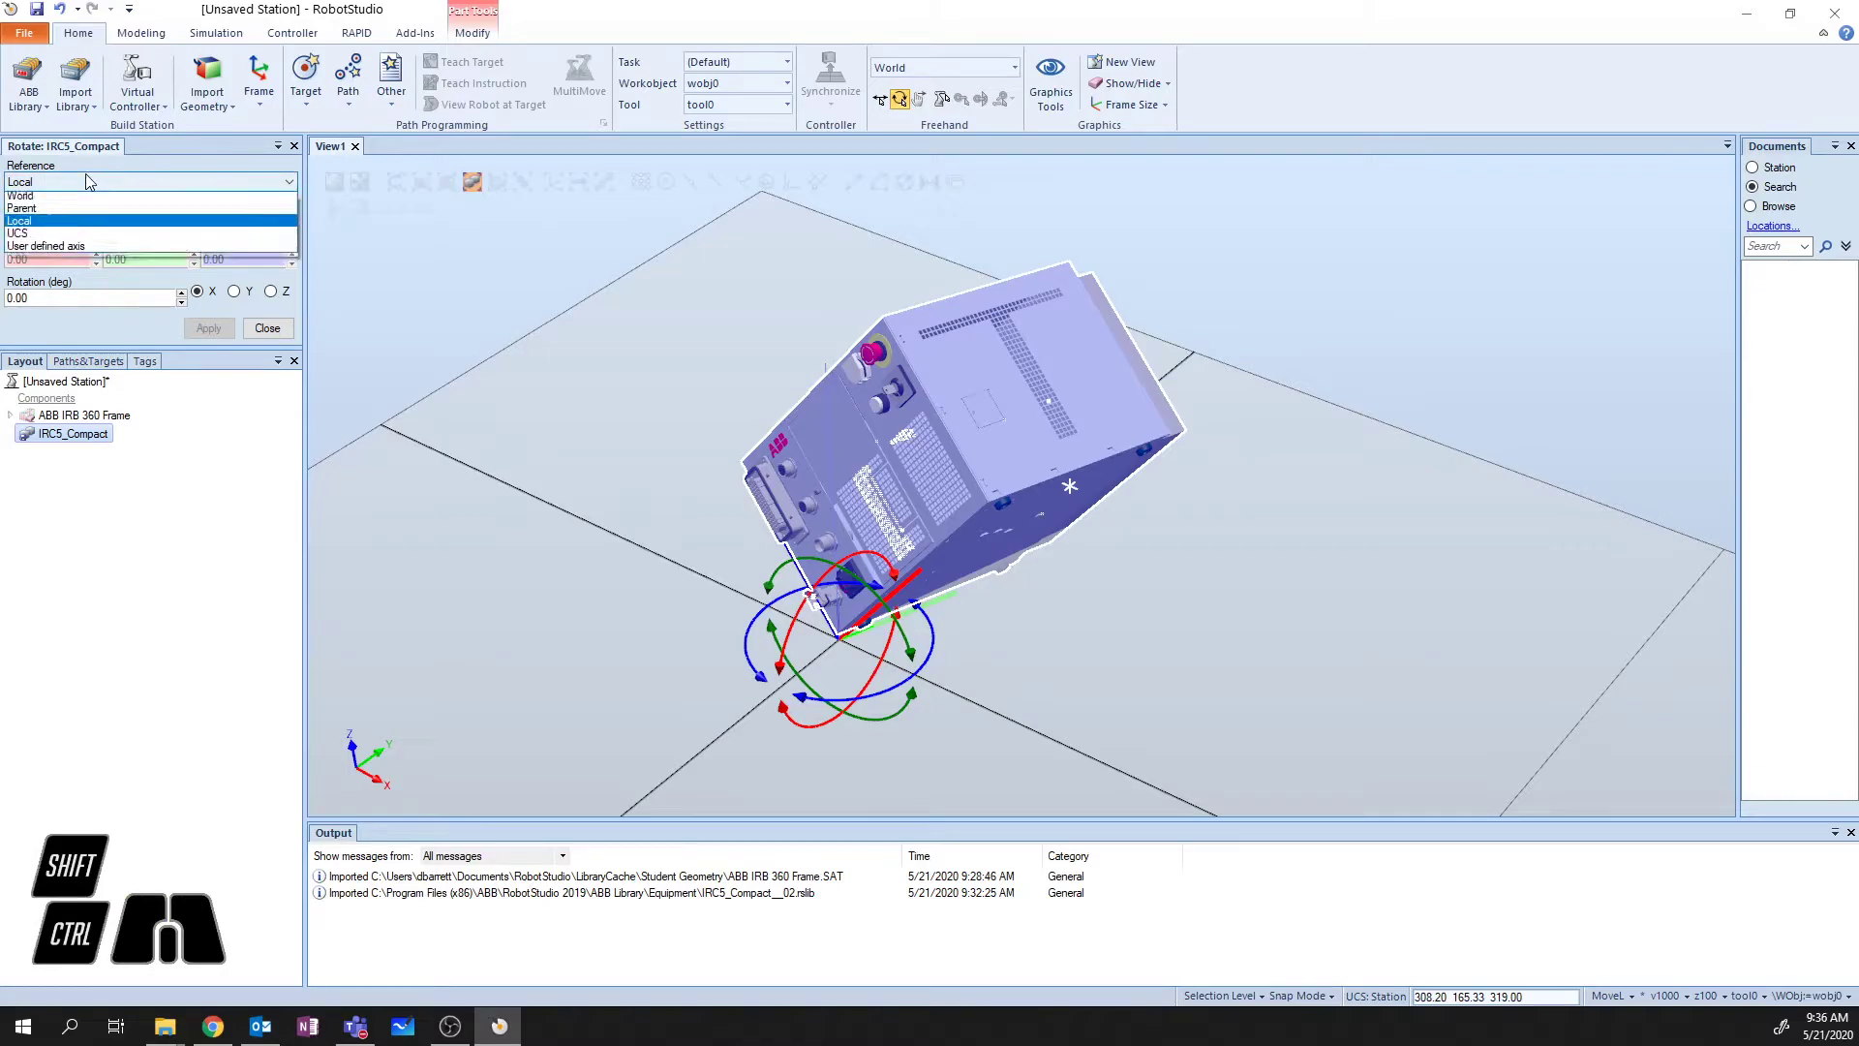
left_click(48, 212)
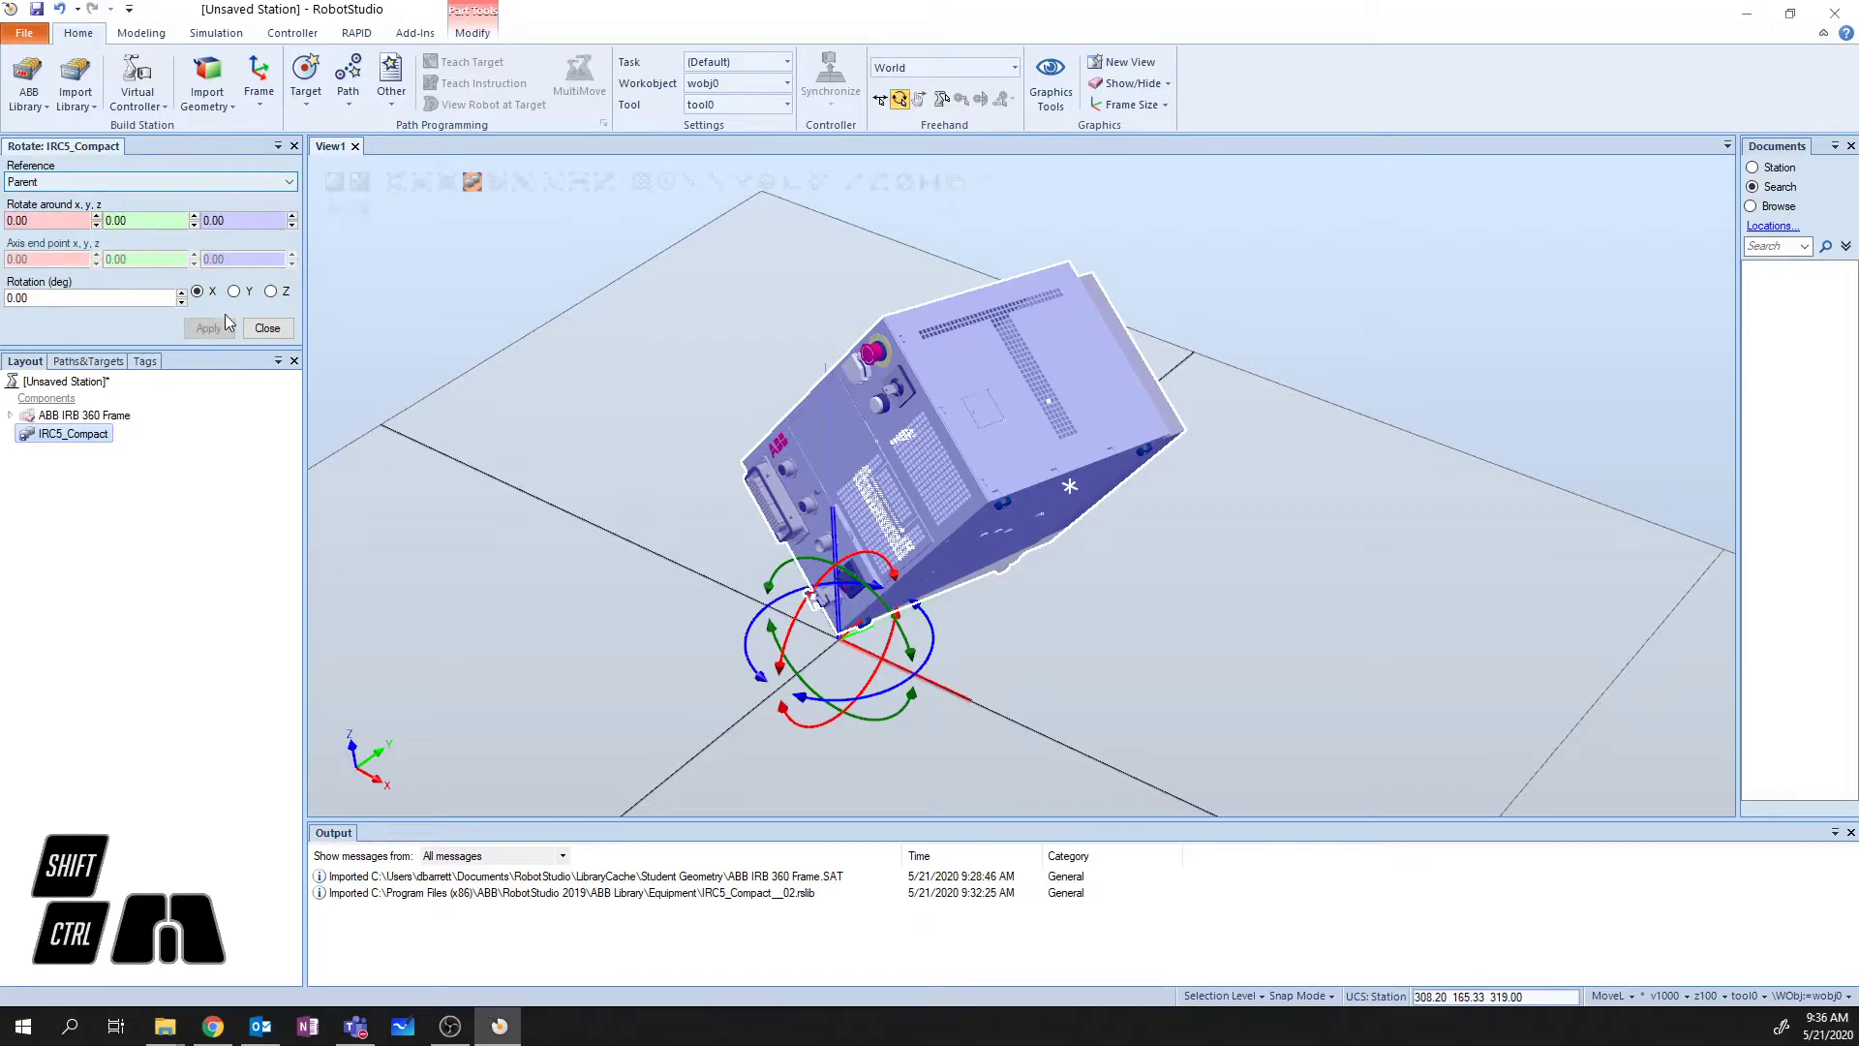
left_click(274, 330)
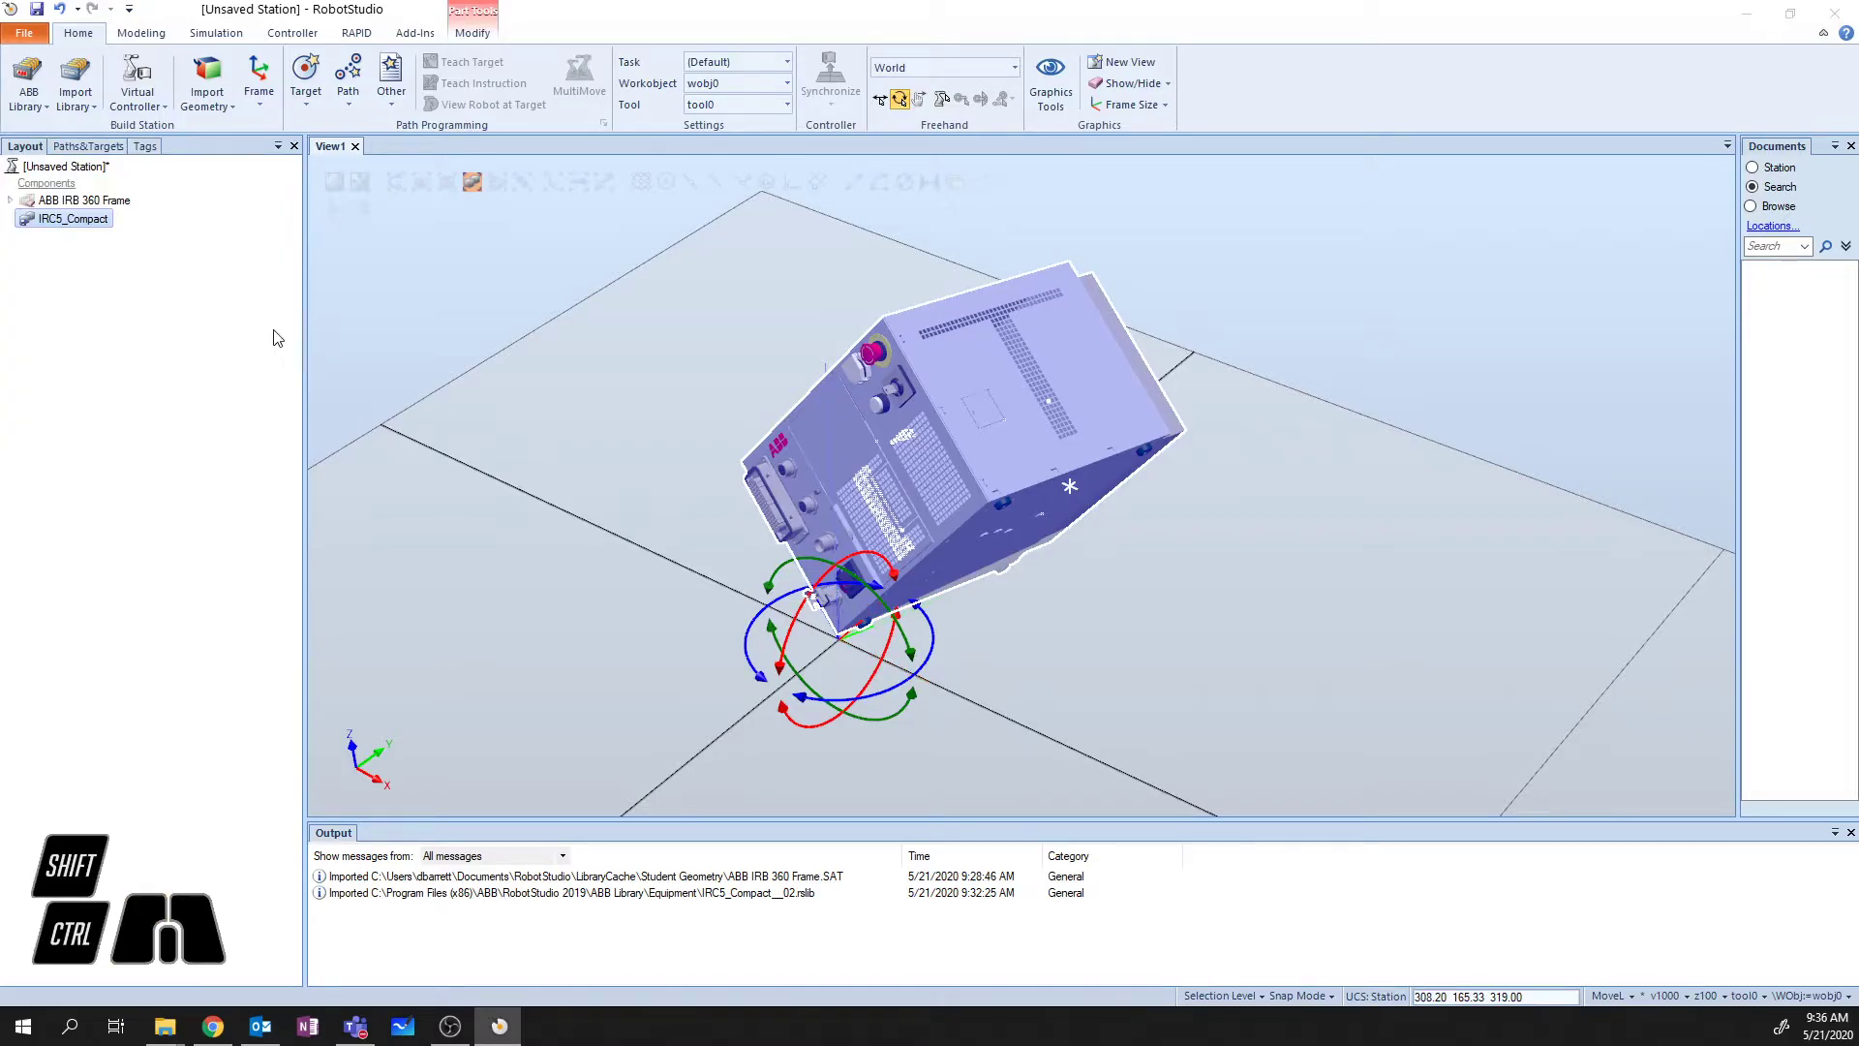
right_click(64, 219)
mouse_move(133, 472)
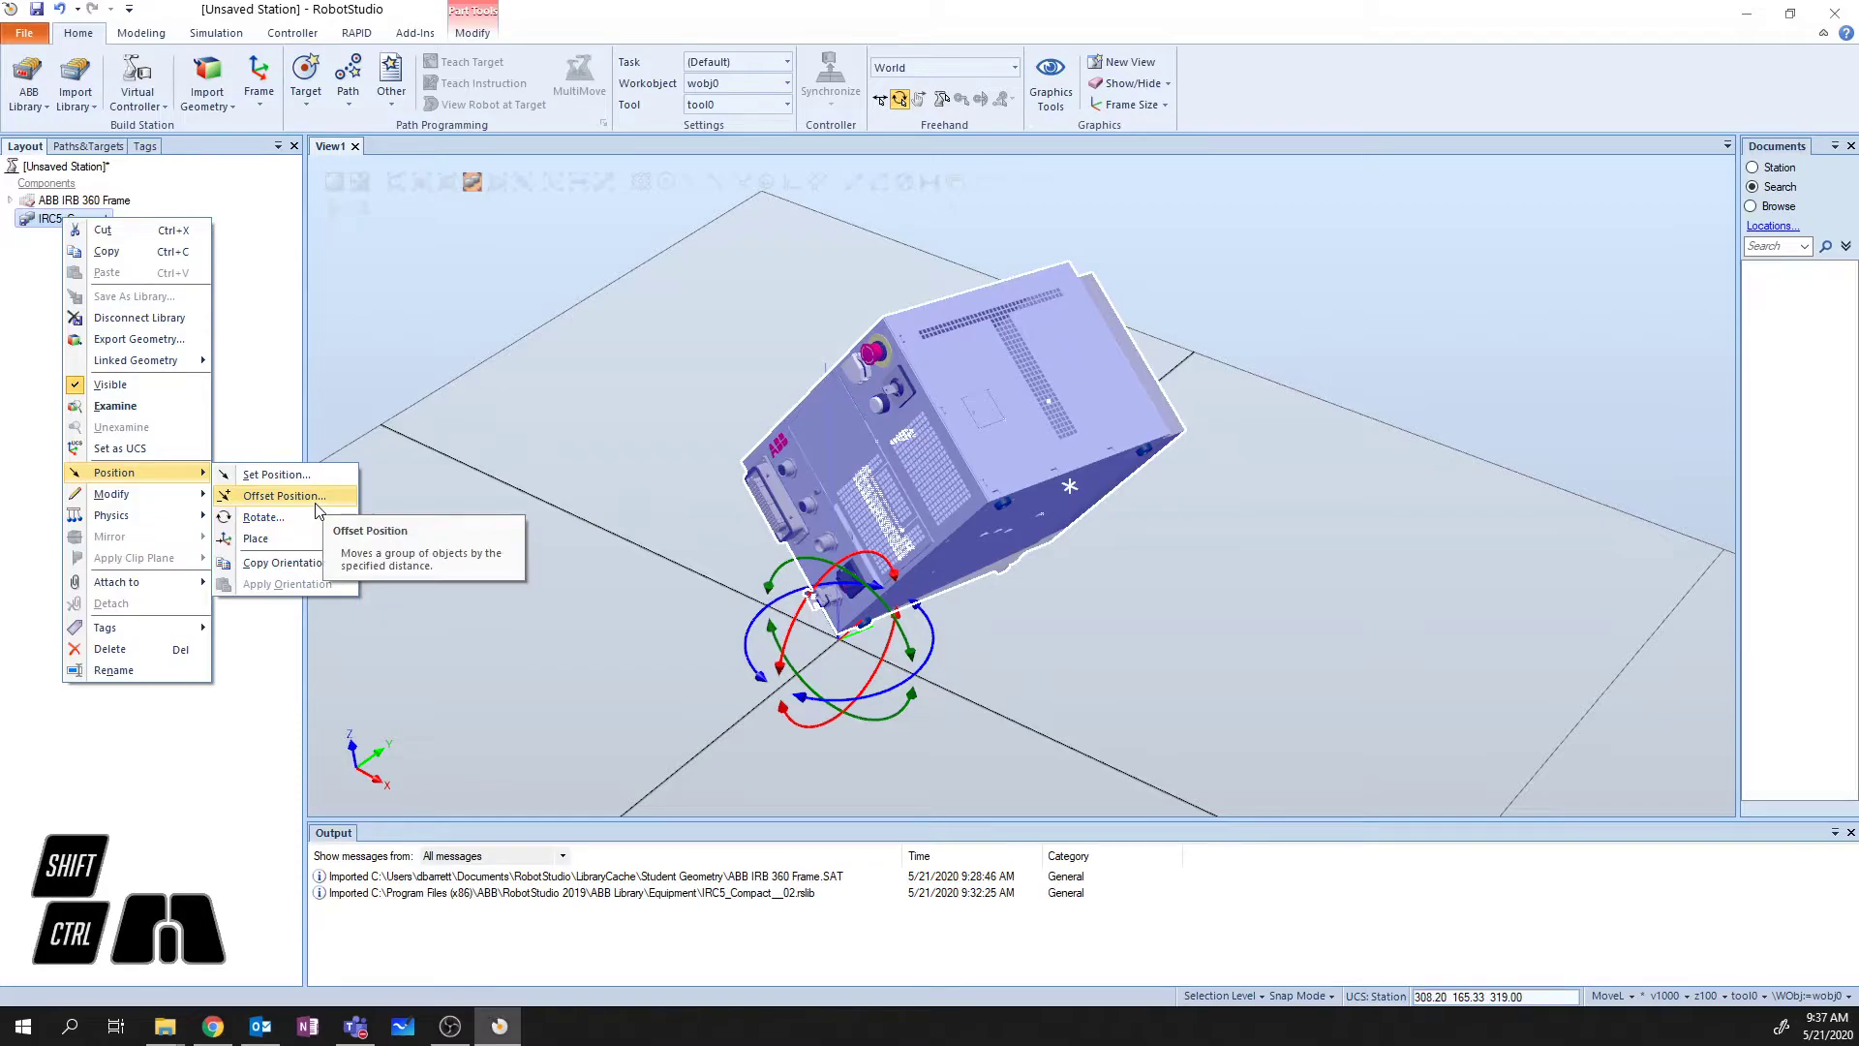
mouse_move(292, 543)
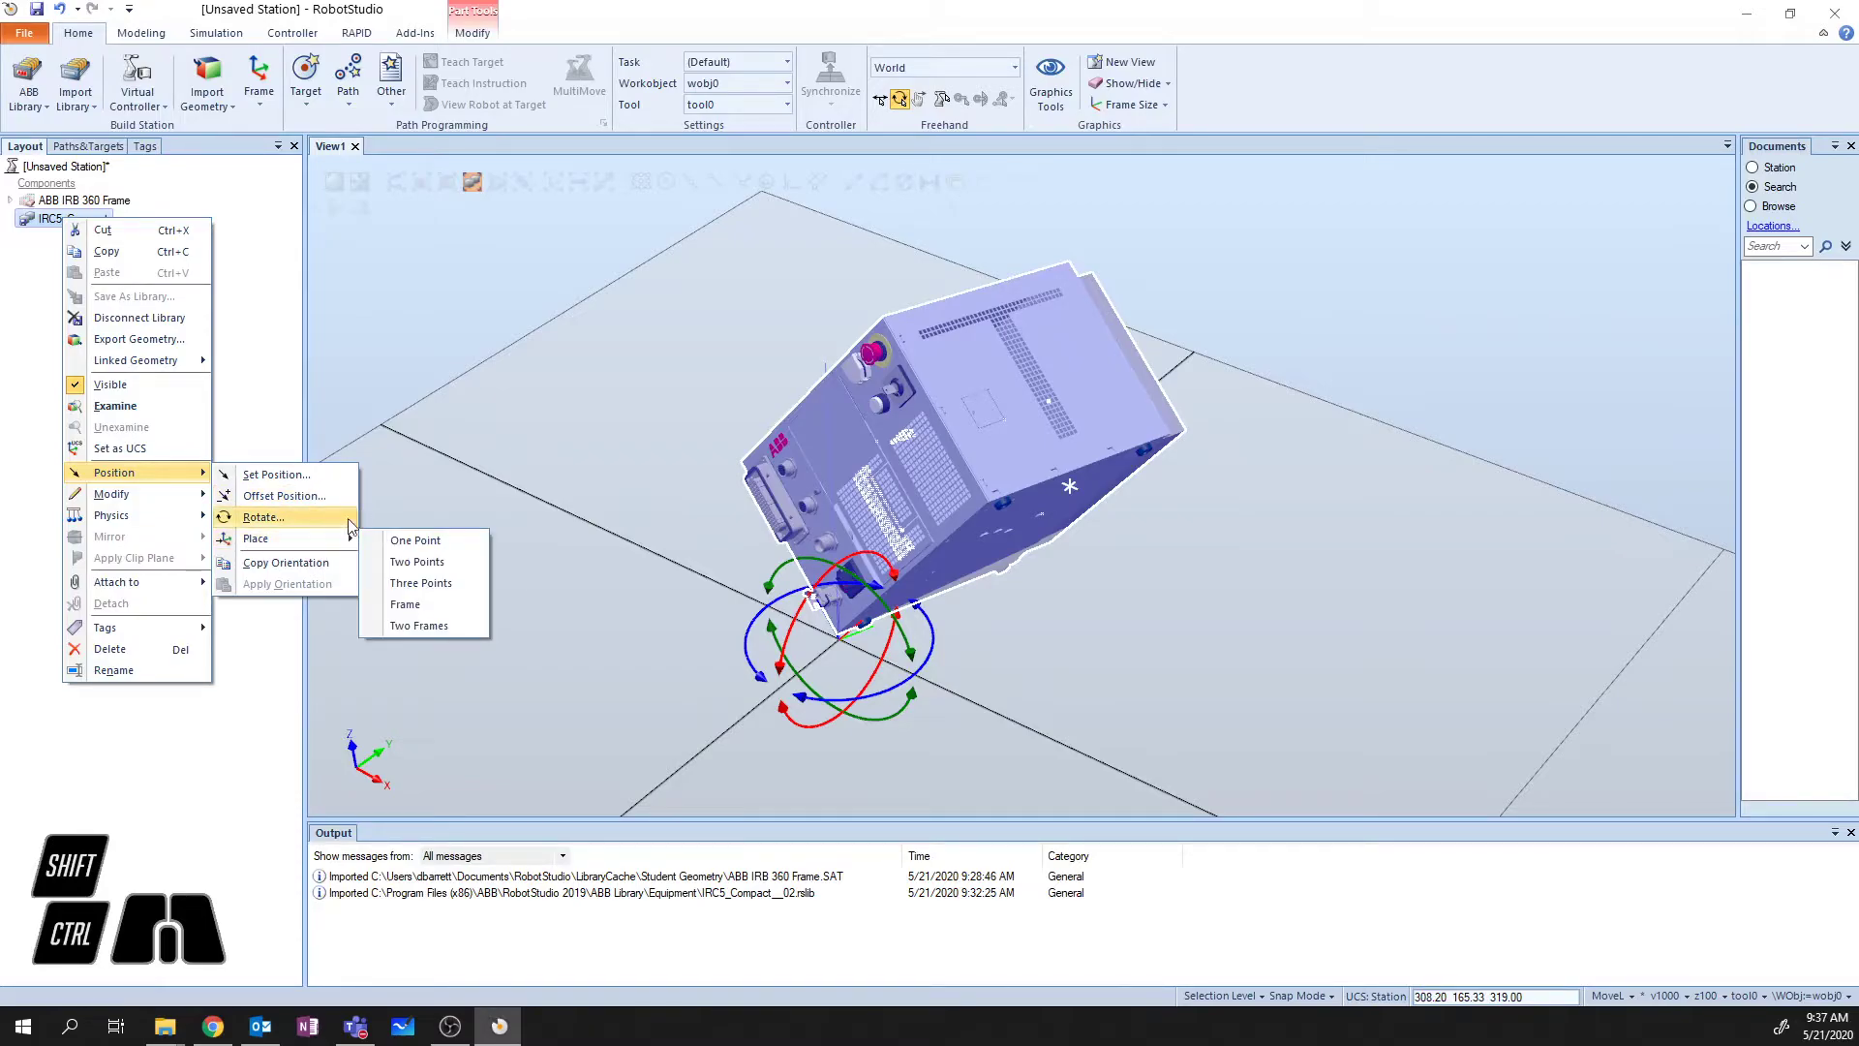
left_click(456, 298)
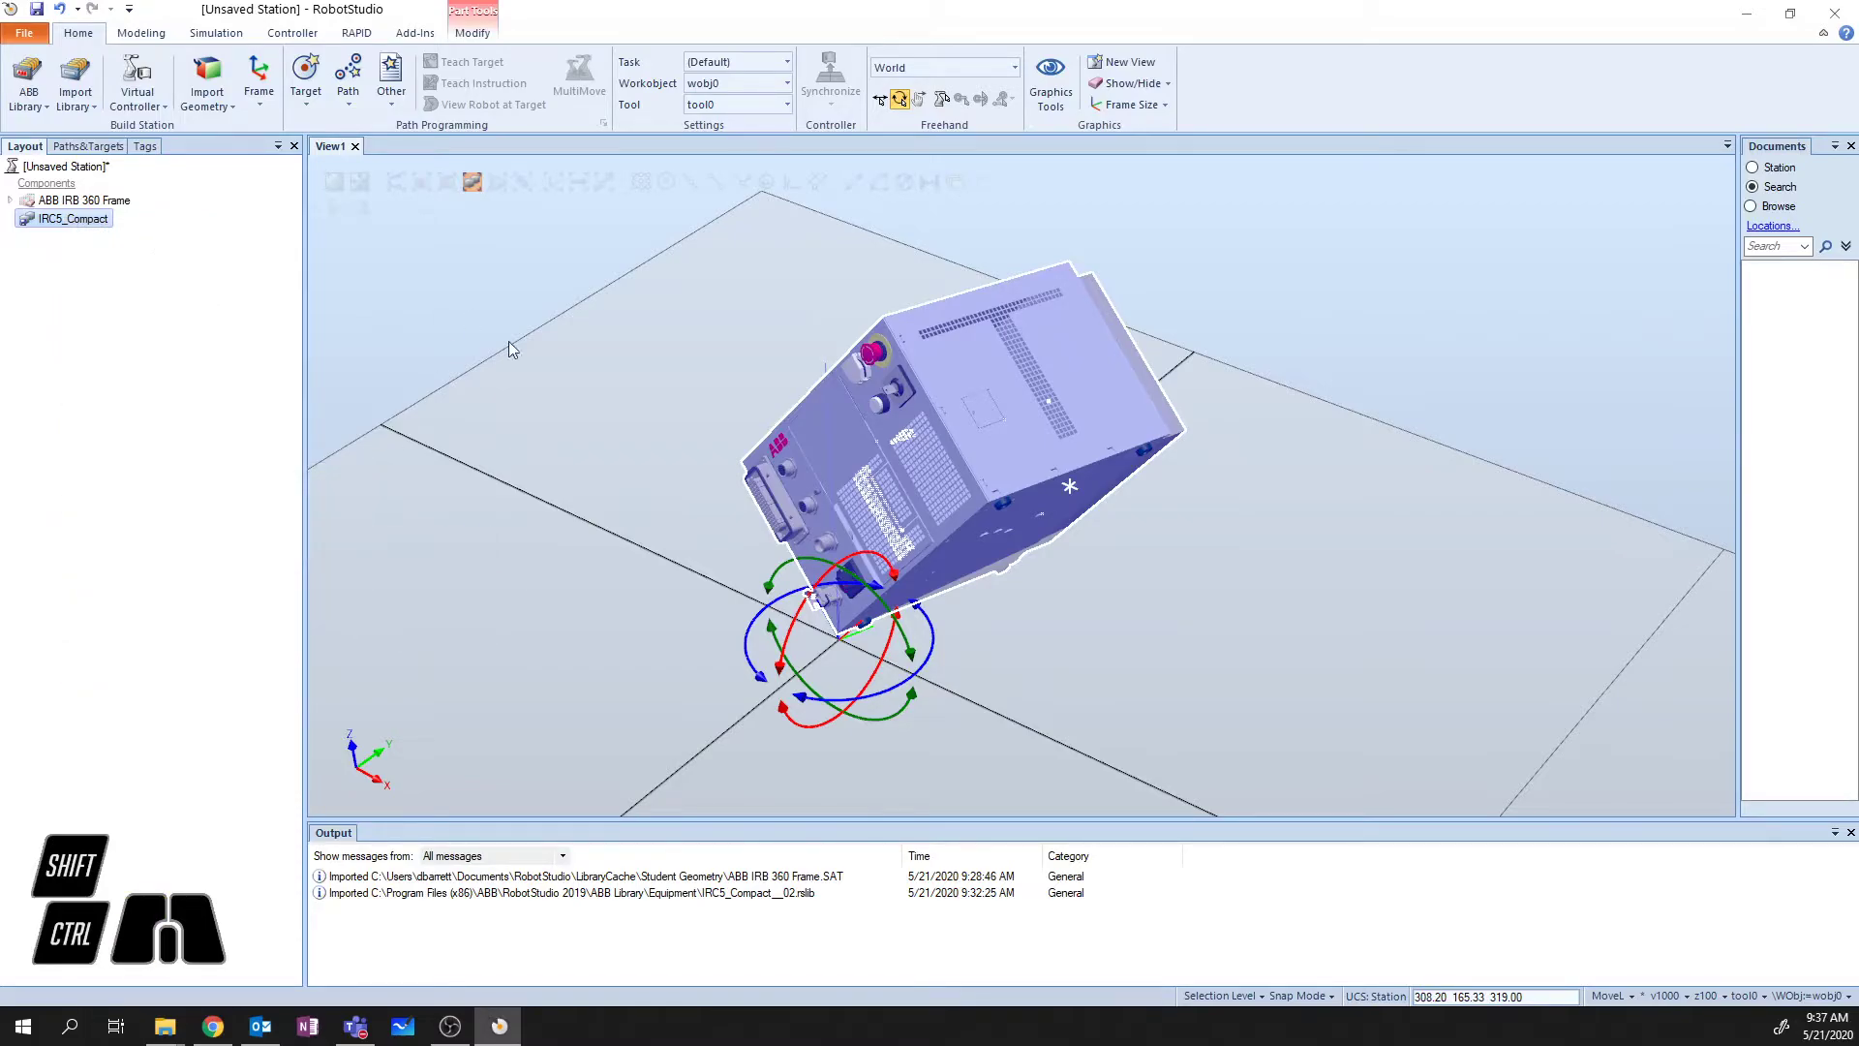
- Set the IRC5 Compact cabinet's orientation to 0, 0, 0 degrees relative to World with Set Position
left_click(963, 412)
right_click(945, 369)
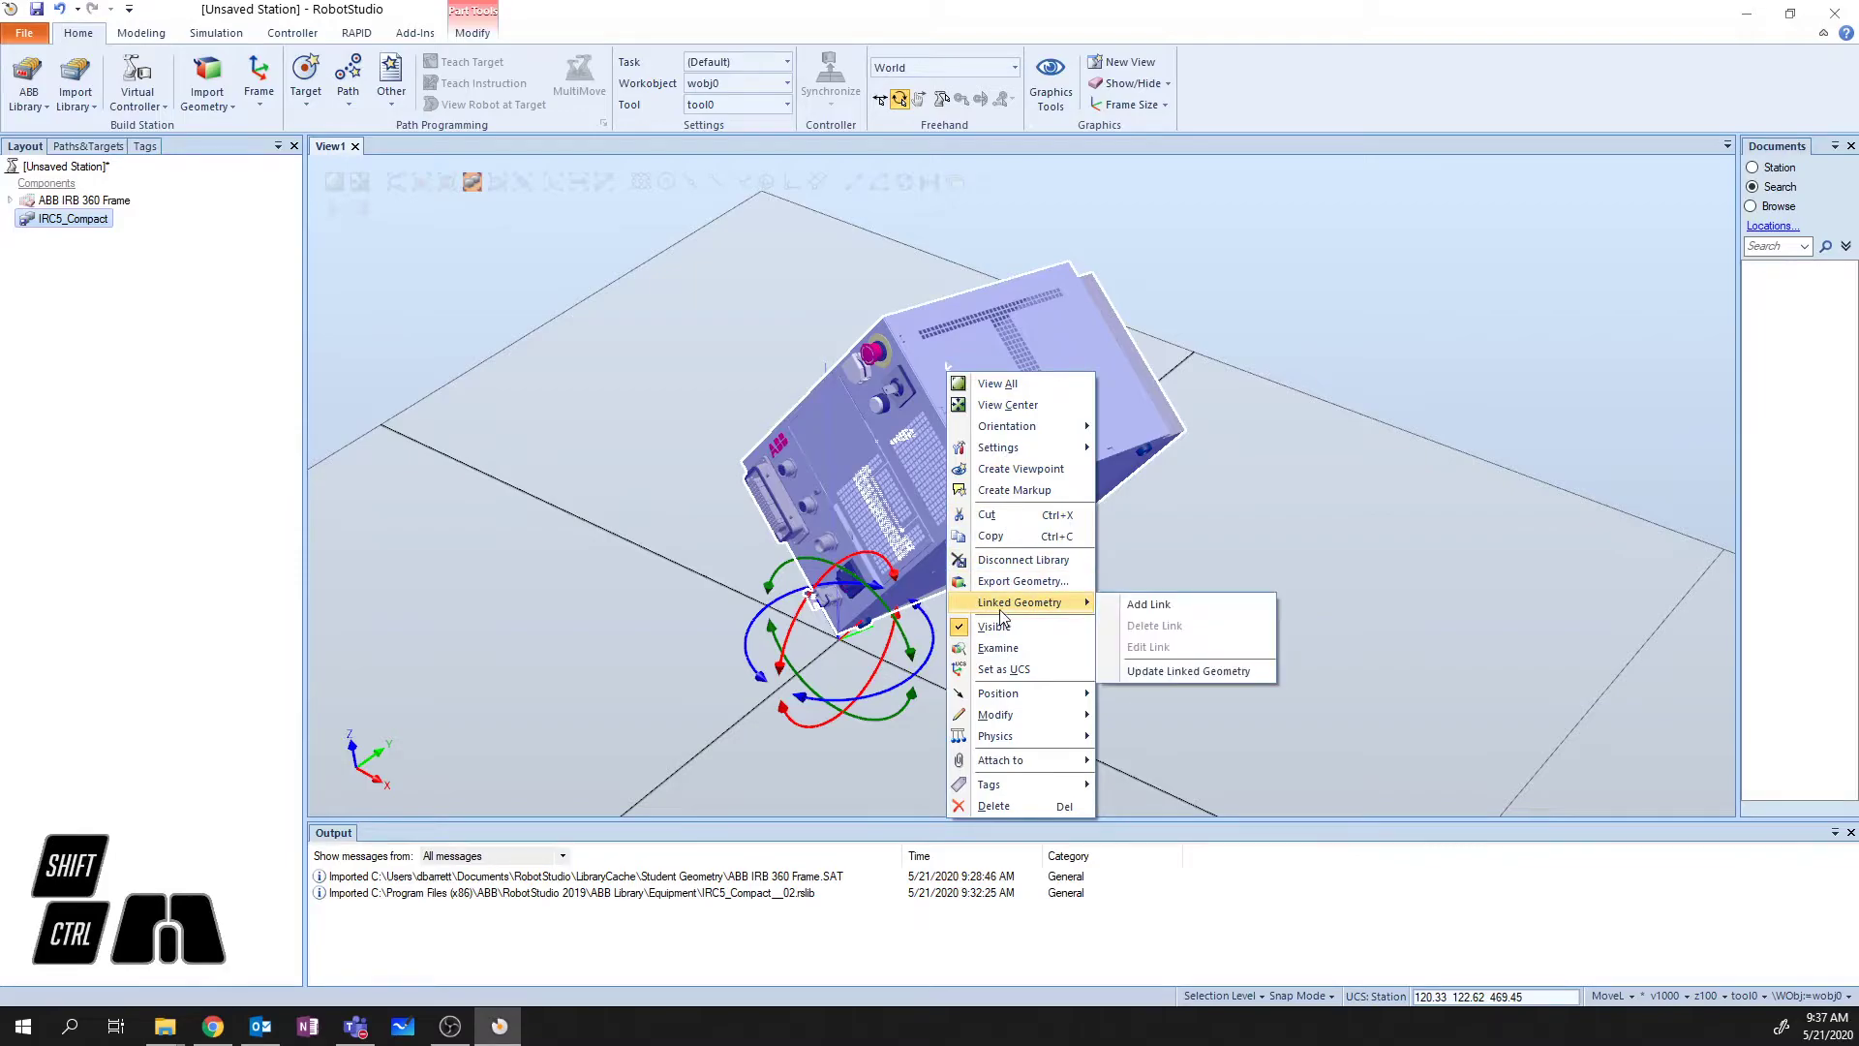
mouse_move(1052, 721)
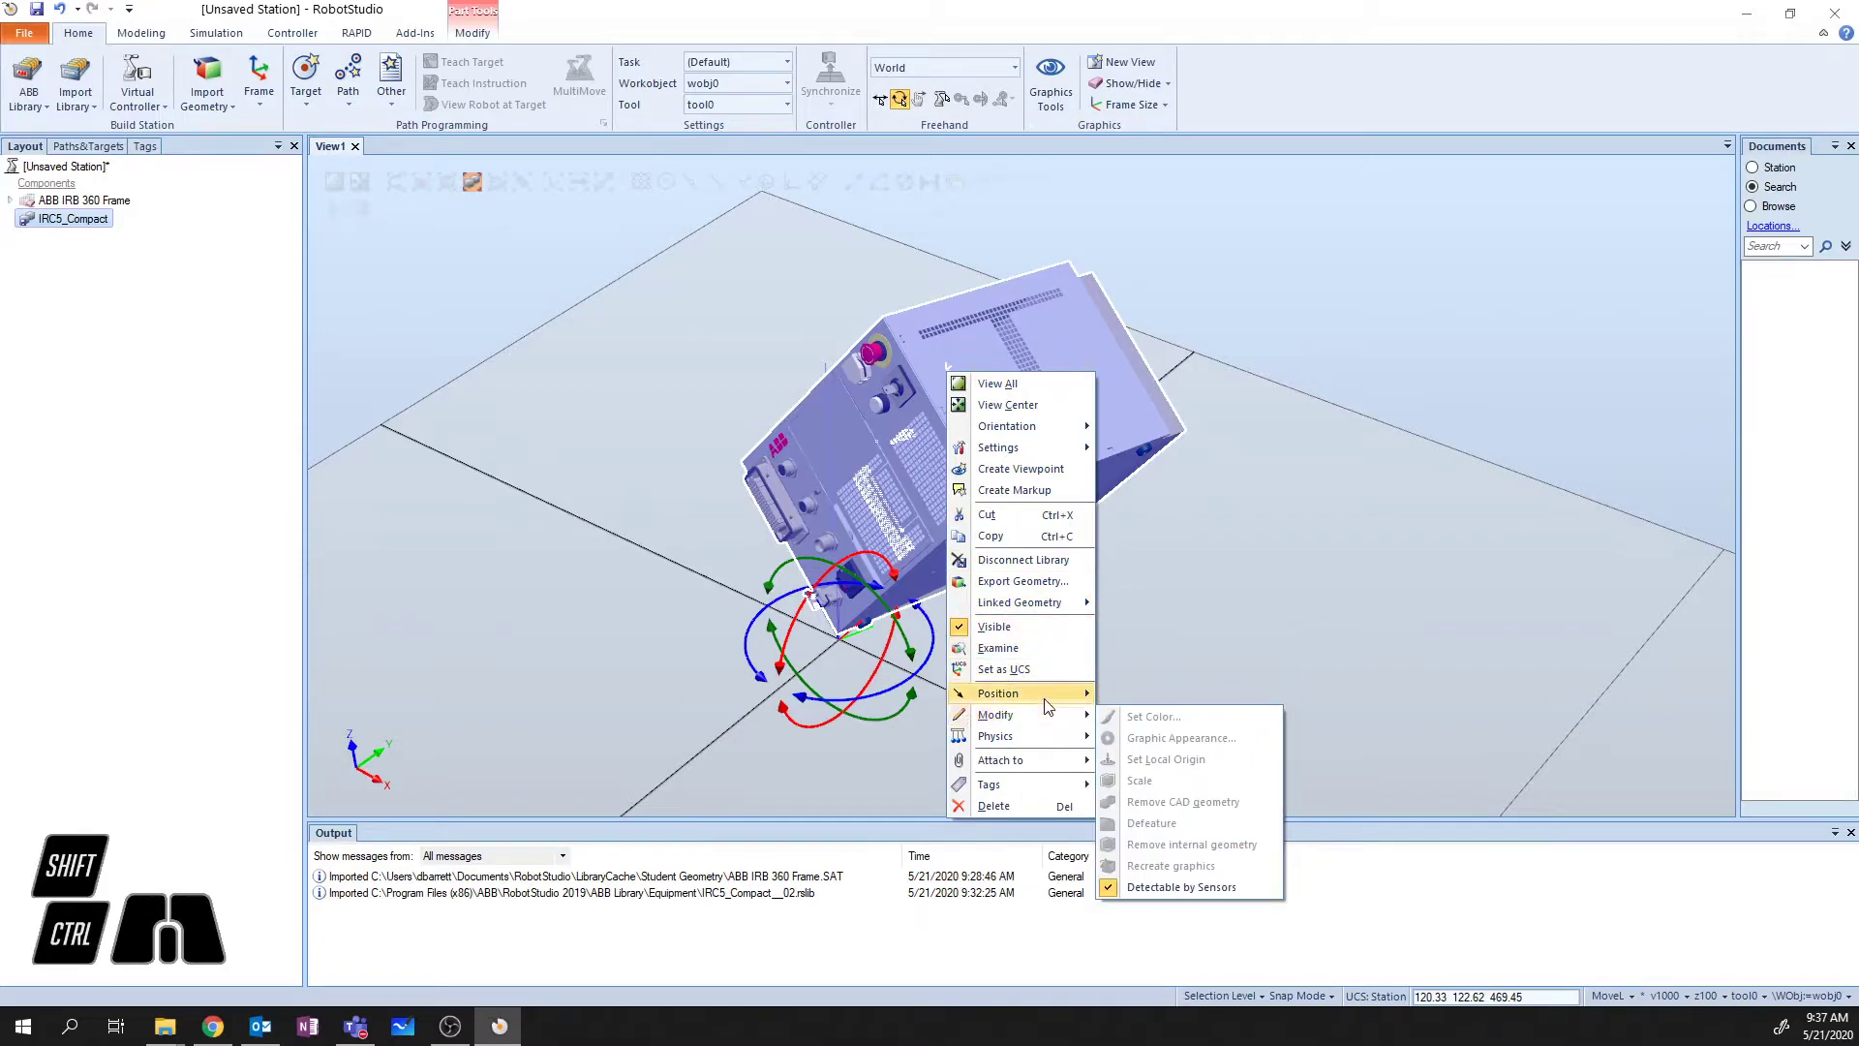
left_click(1135, 696)
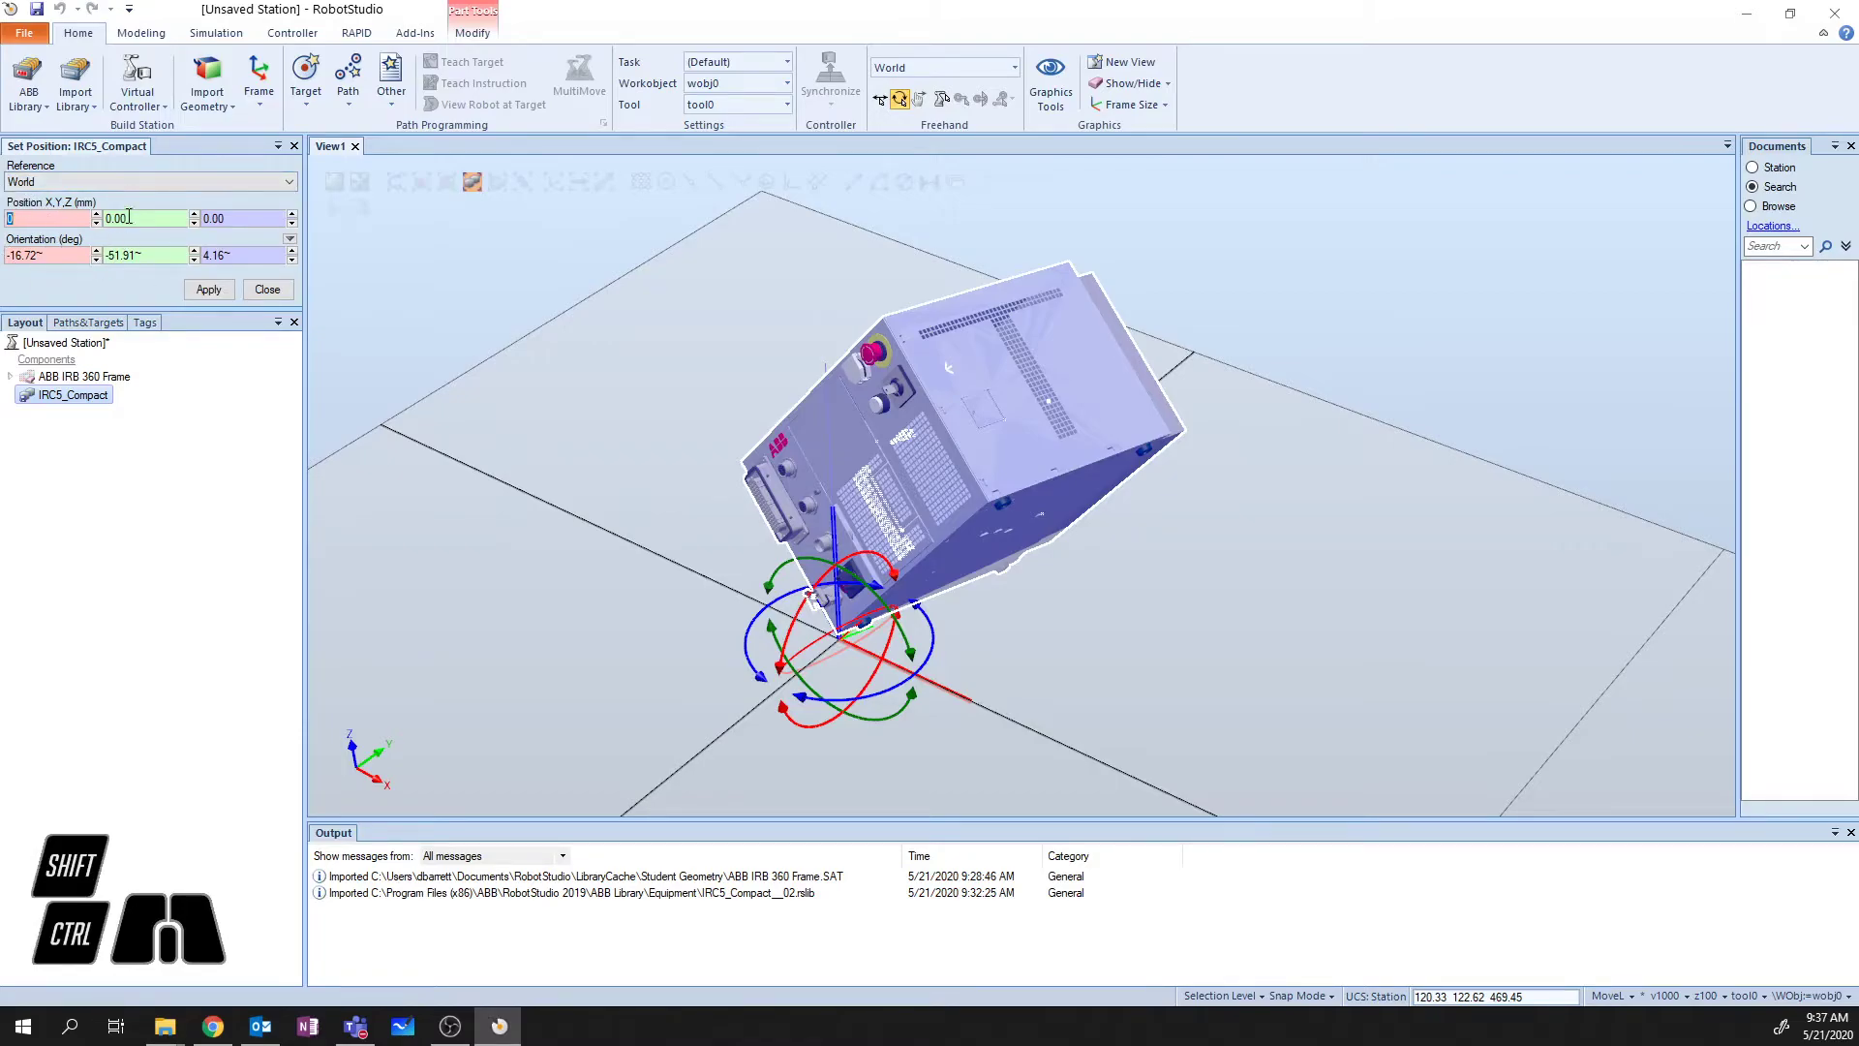
left_click(13, 253)
double_click(57, 257)
type("-0")
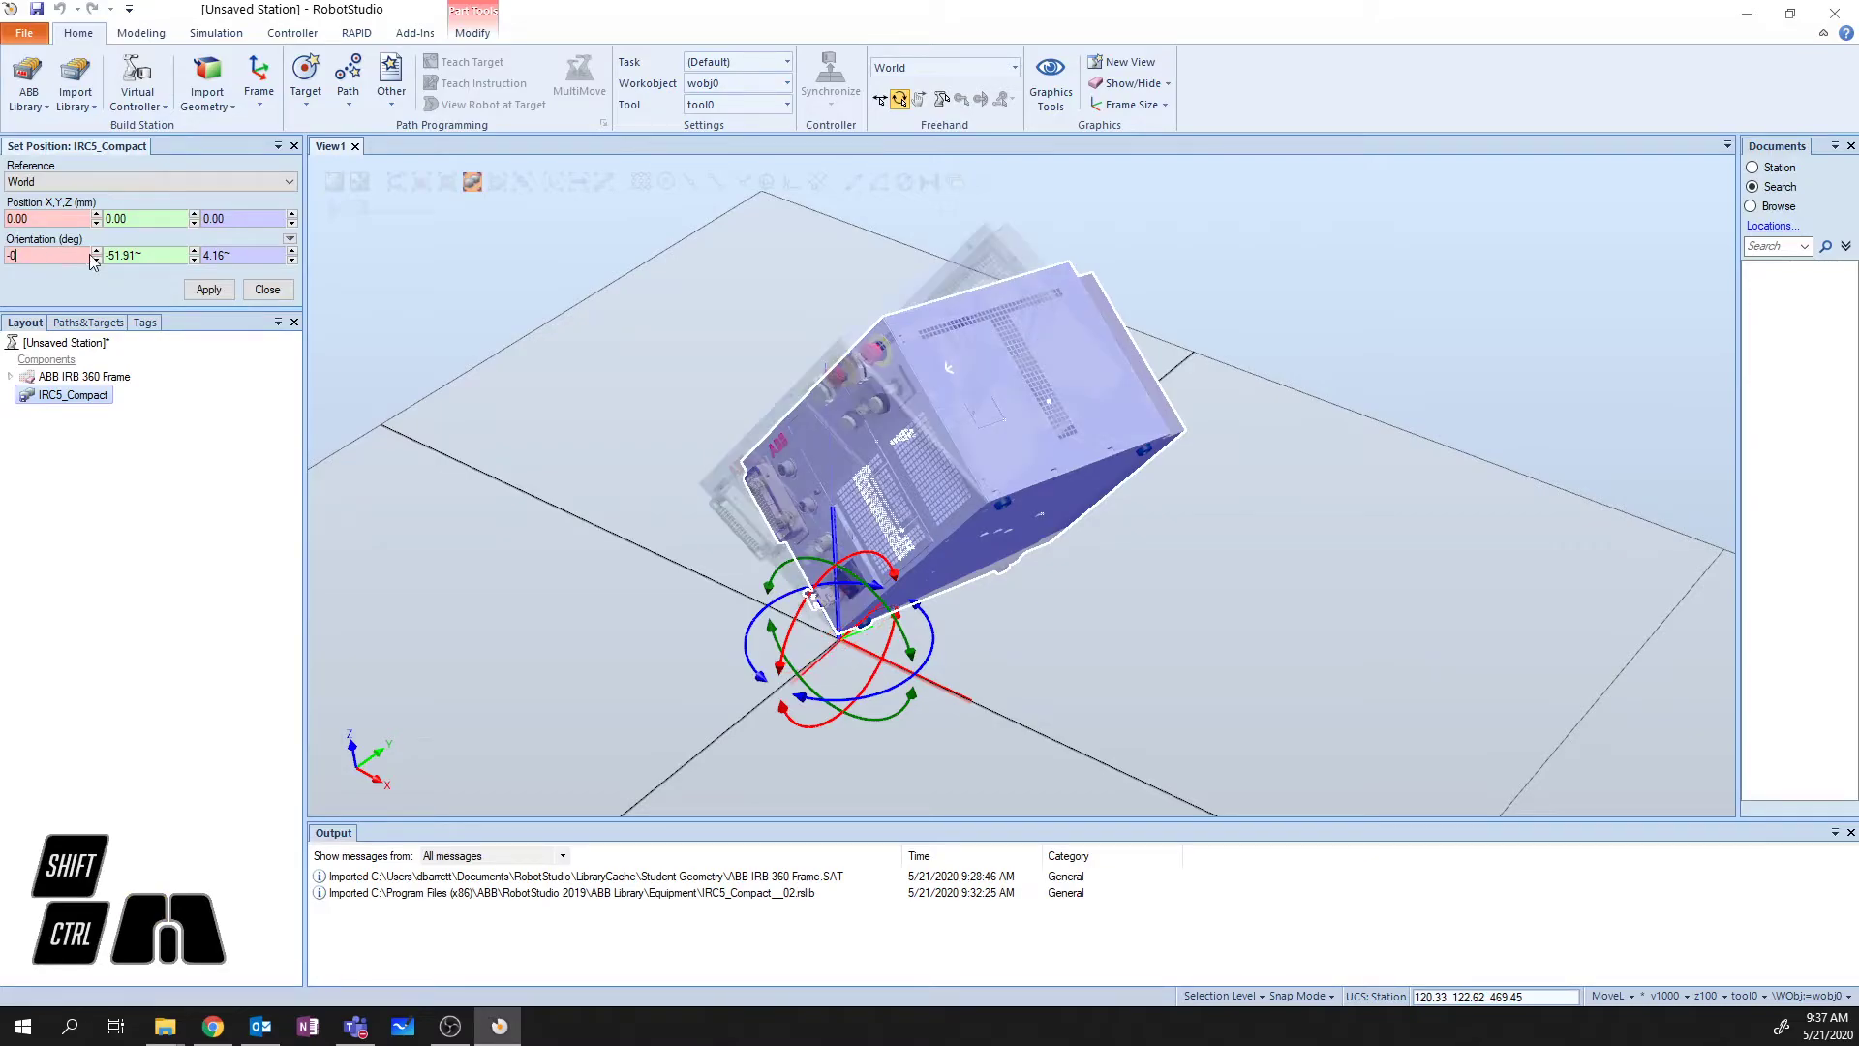
double_click(137, 256)
type("0")
key("Tab")
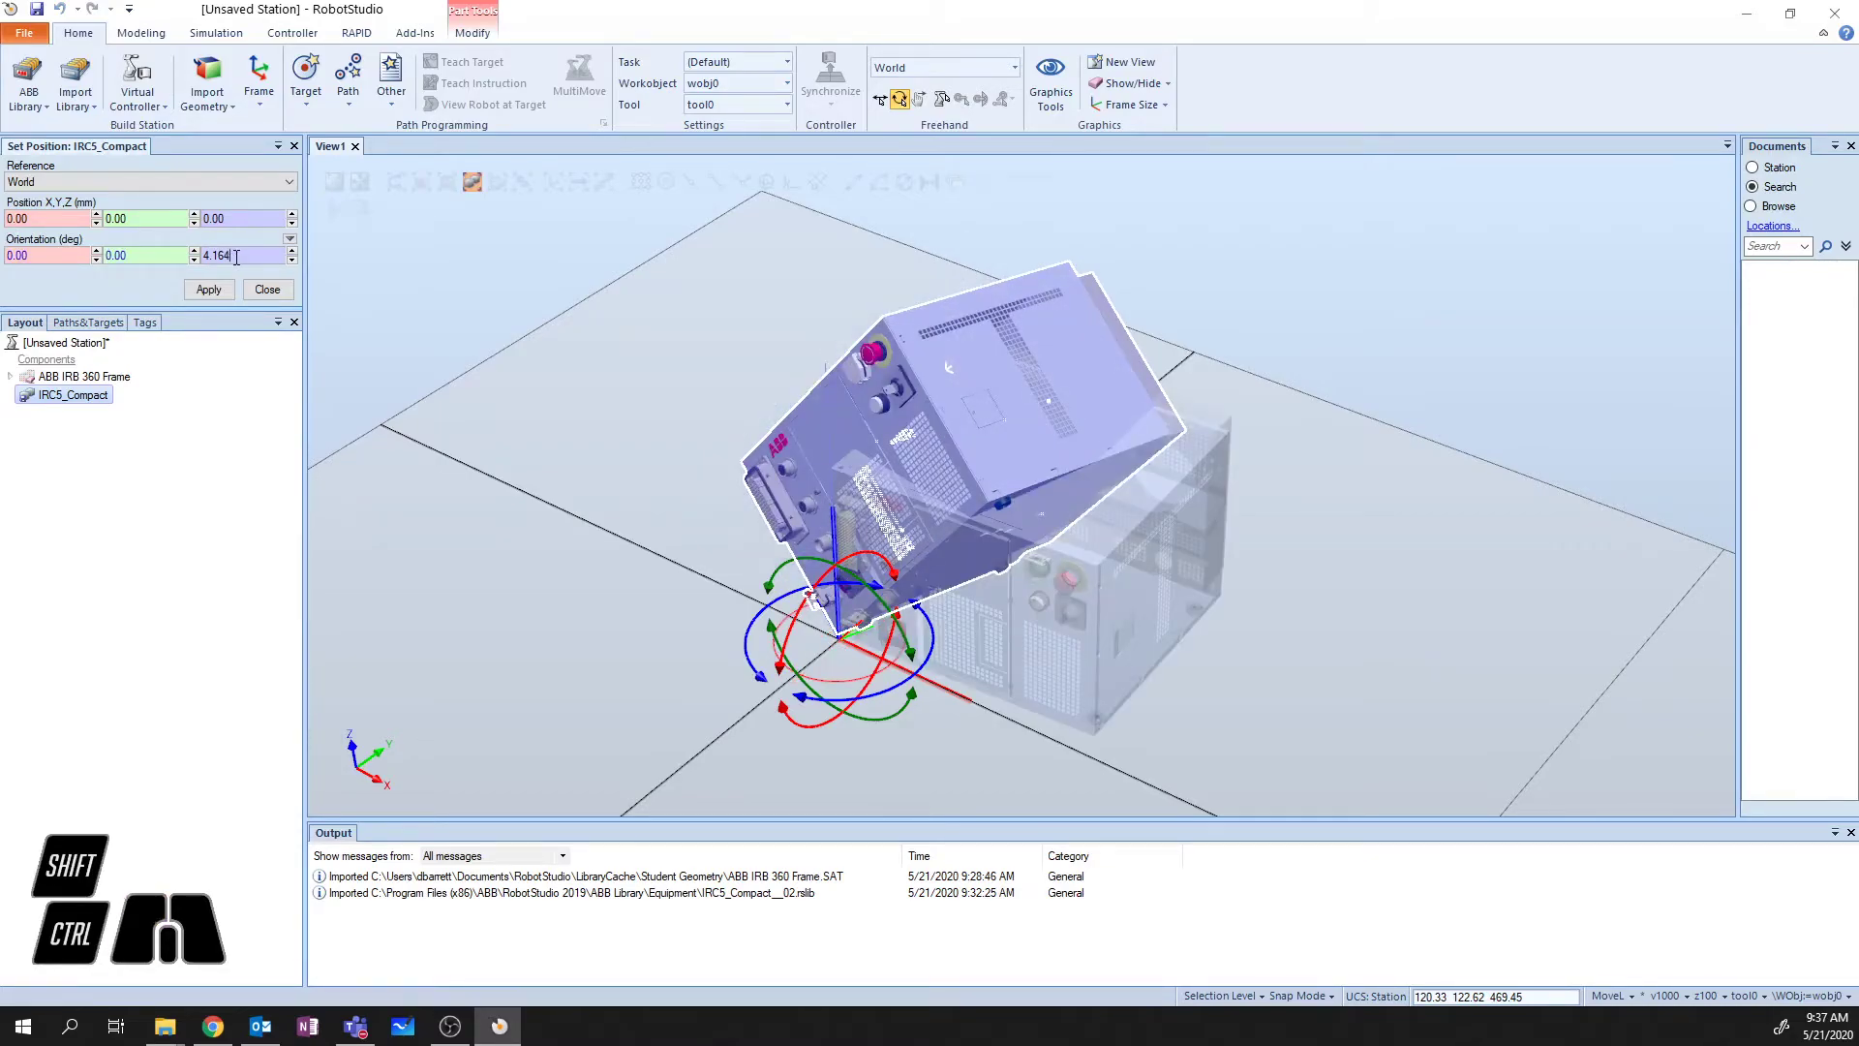
double_click(220, 256)
type("0")
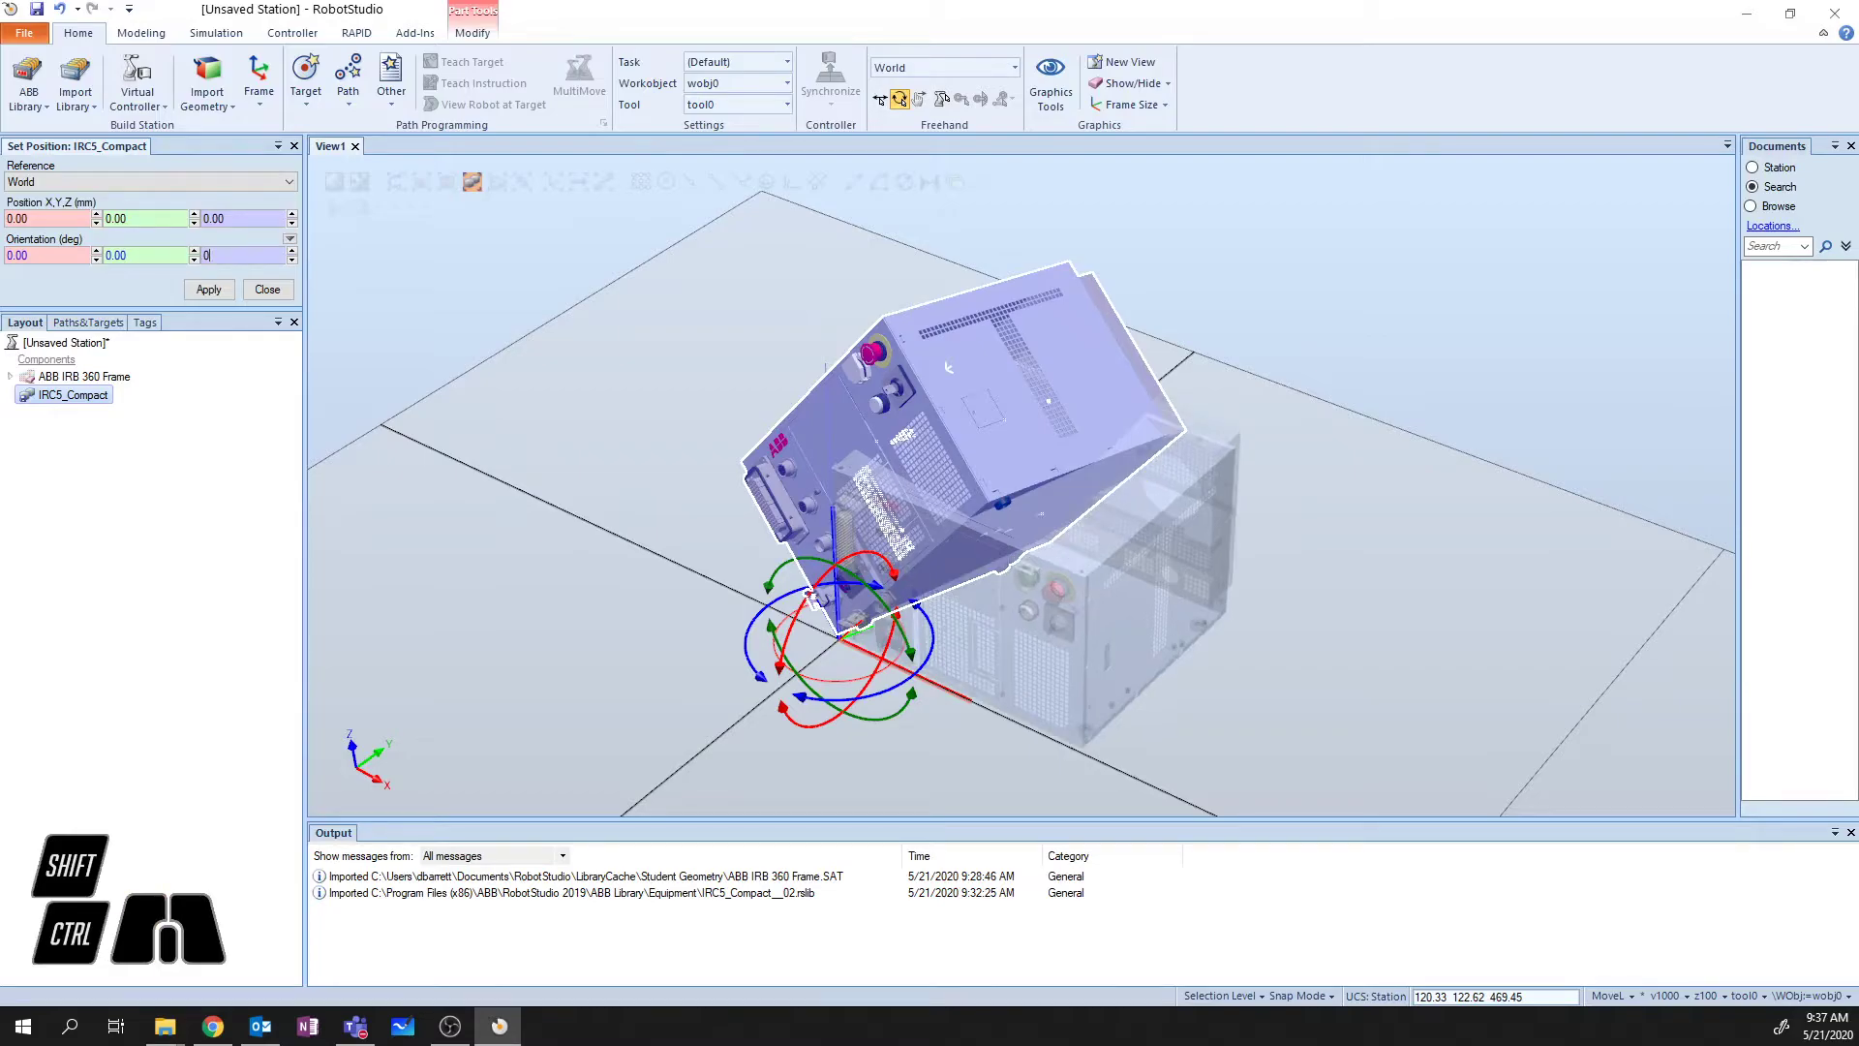
left_click(210, 289)
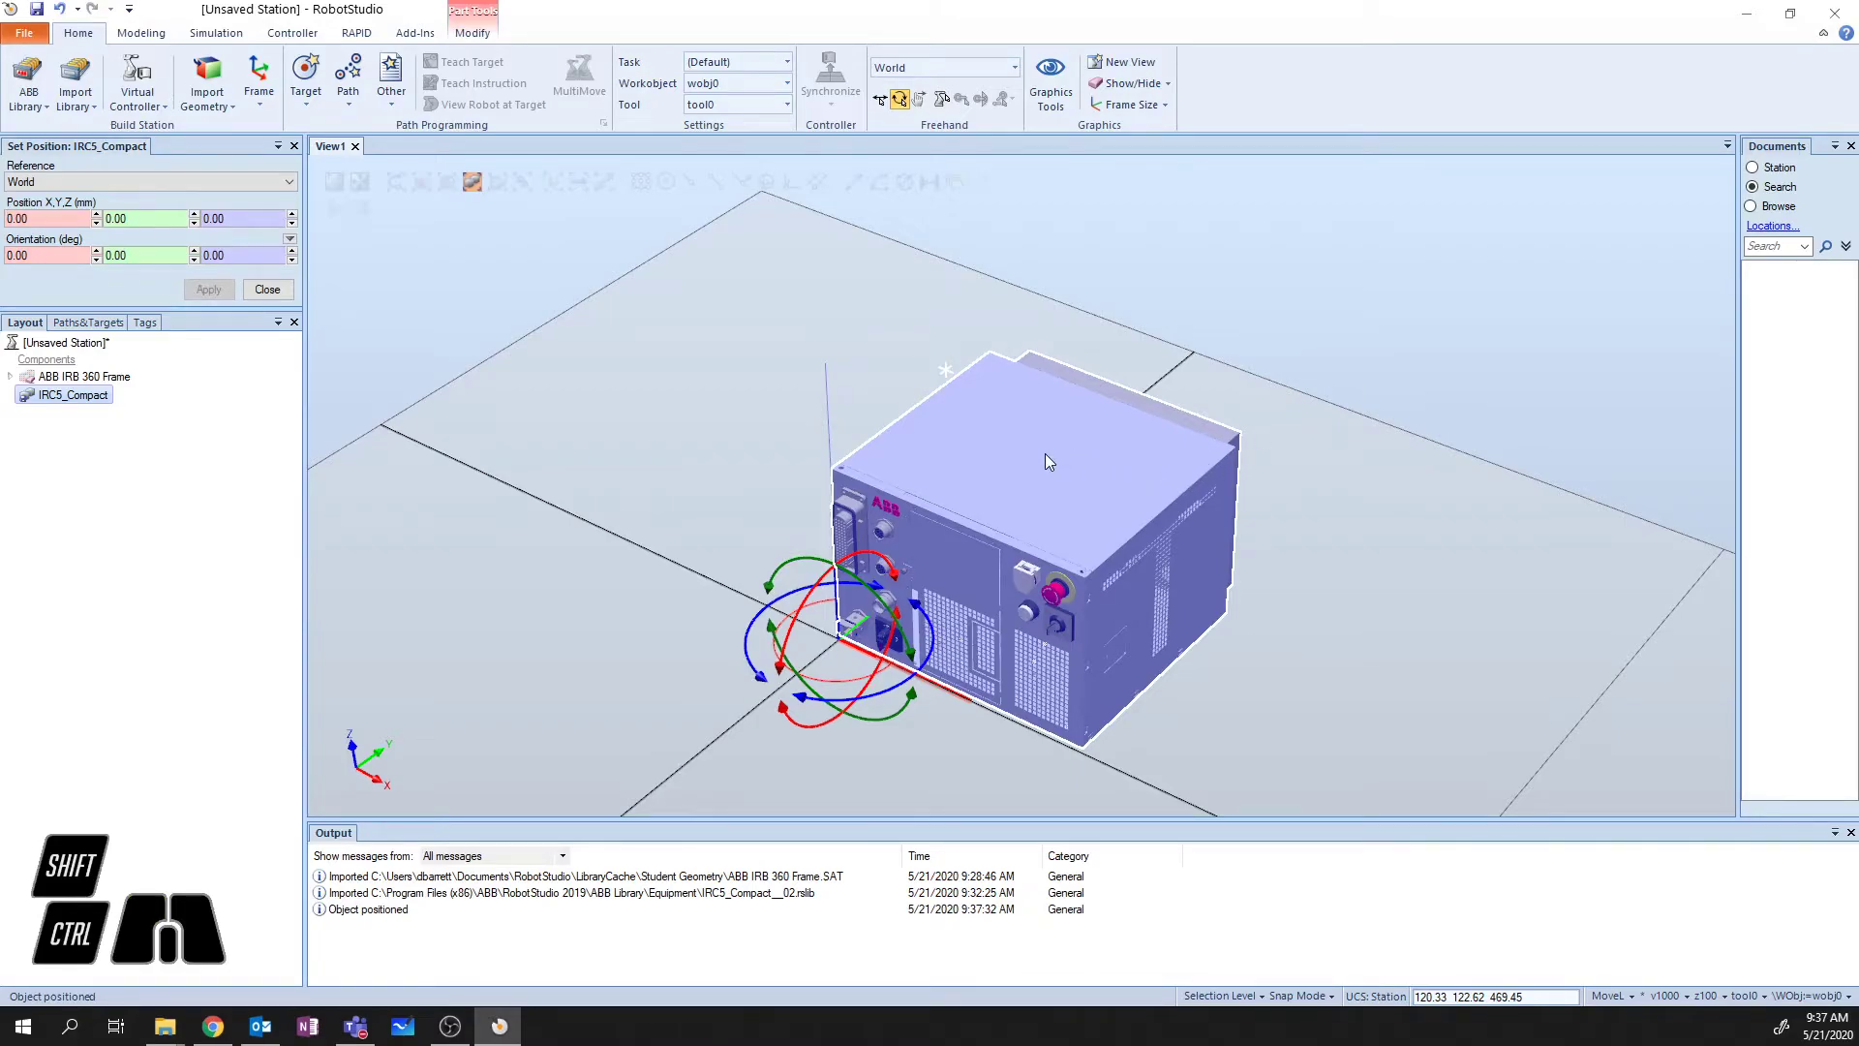
left_click(270, 289)
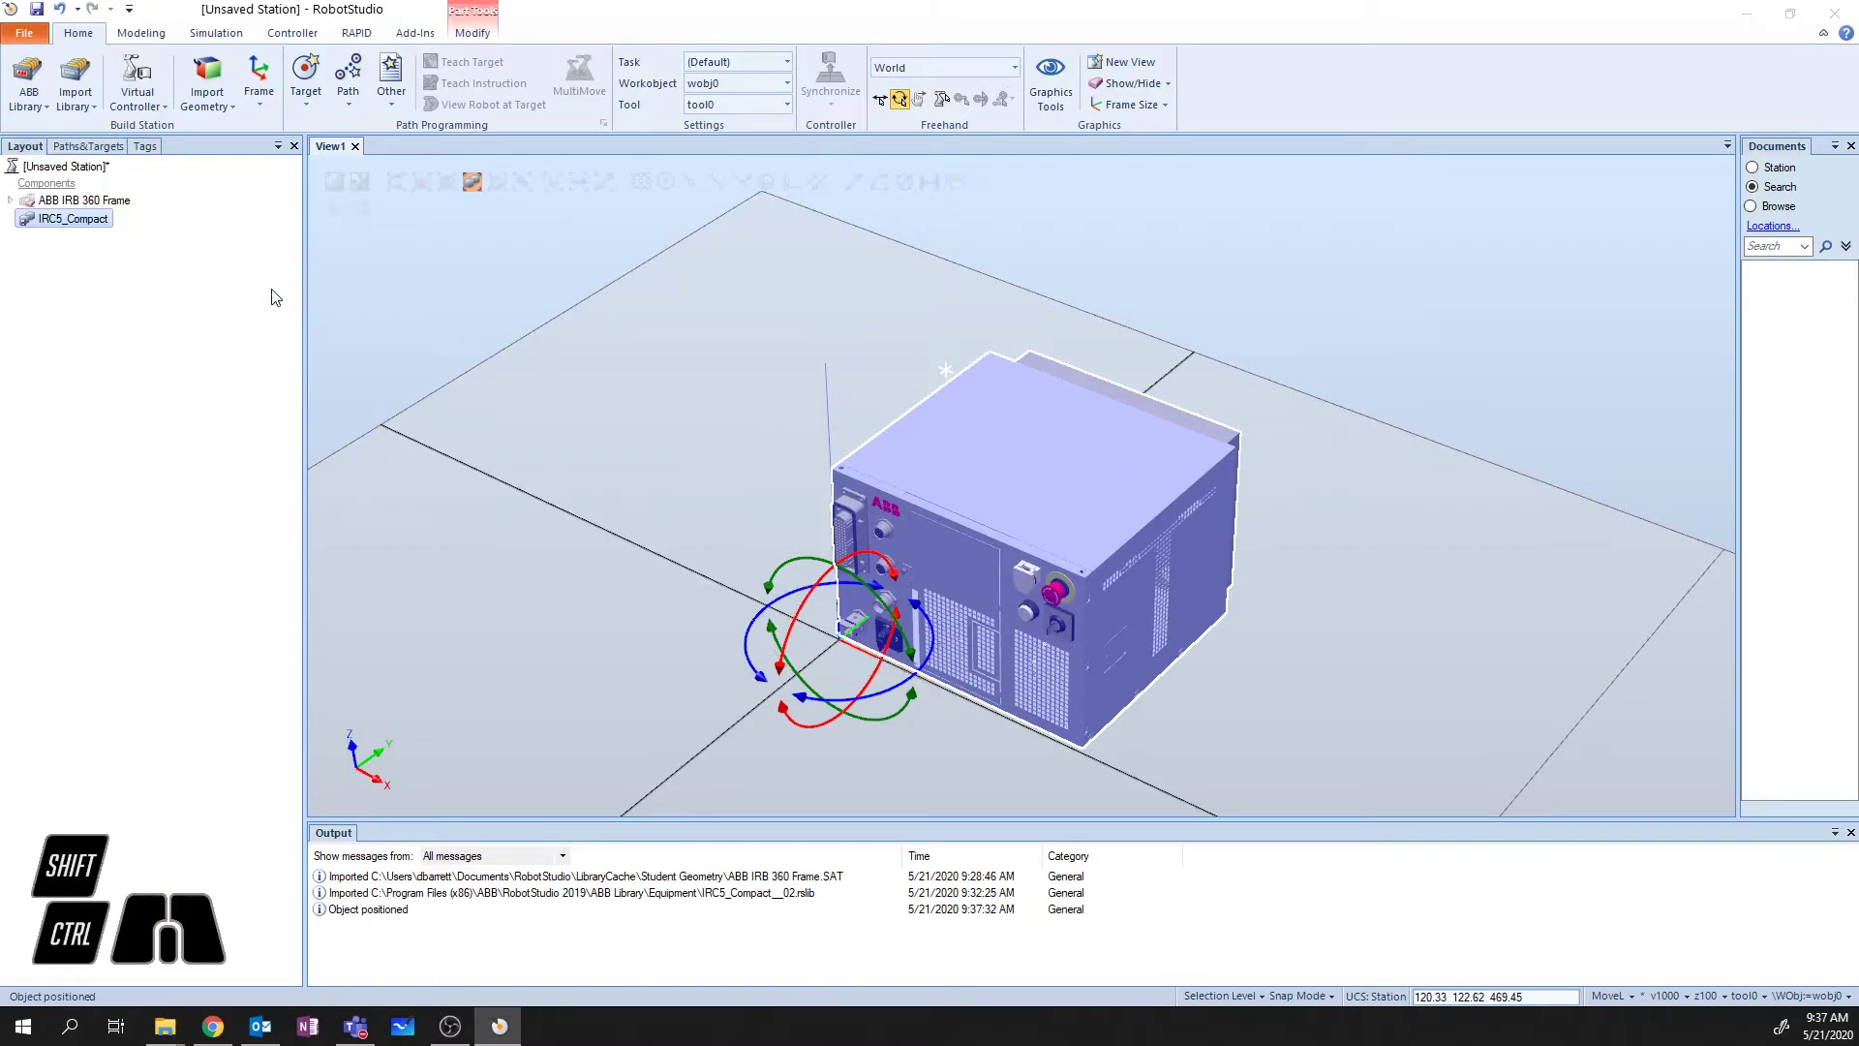
- Move the IRC5 Compact cabinet freehand a short distance along the X axis and undo the move
left_click(1149, 276)
left_click(1054, 438)
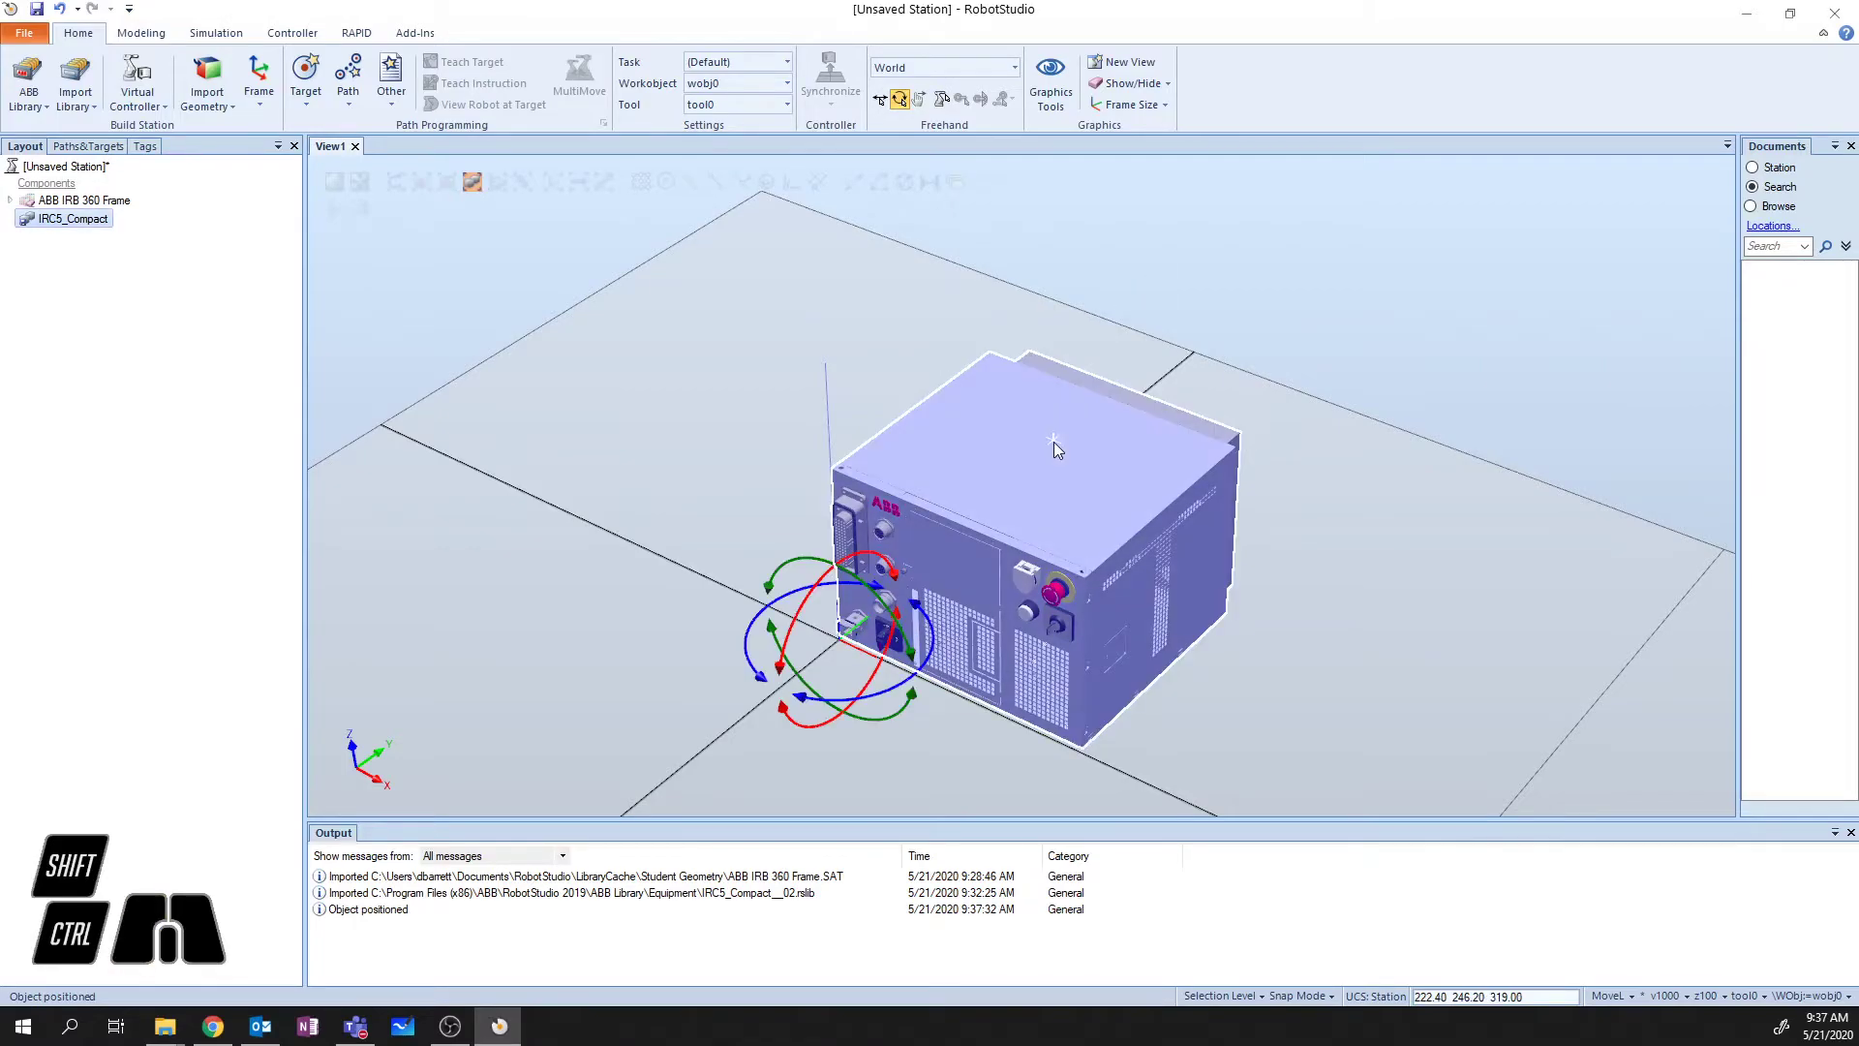
left_click(880, 103)
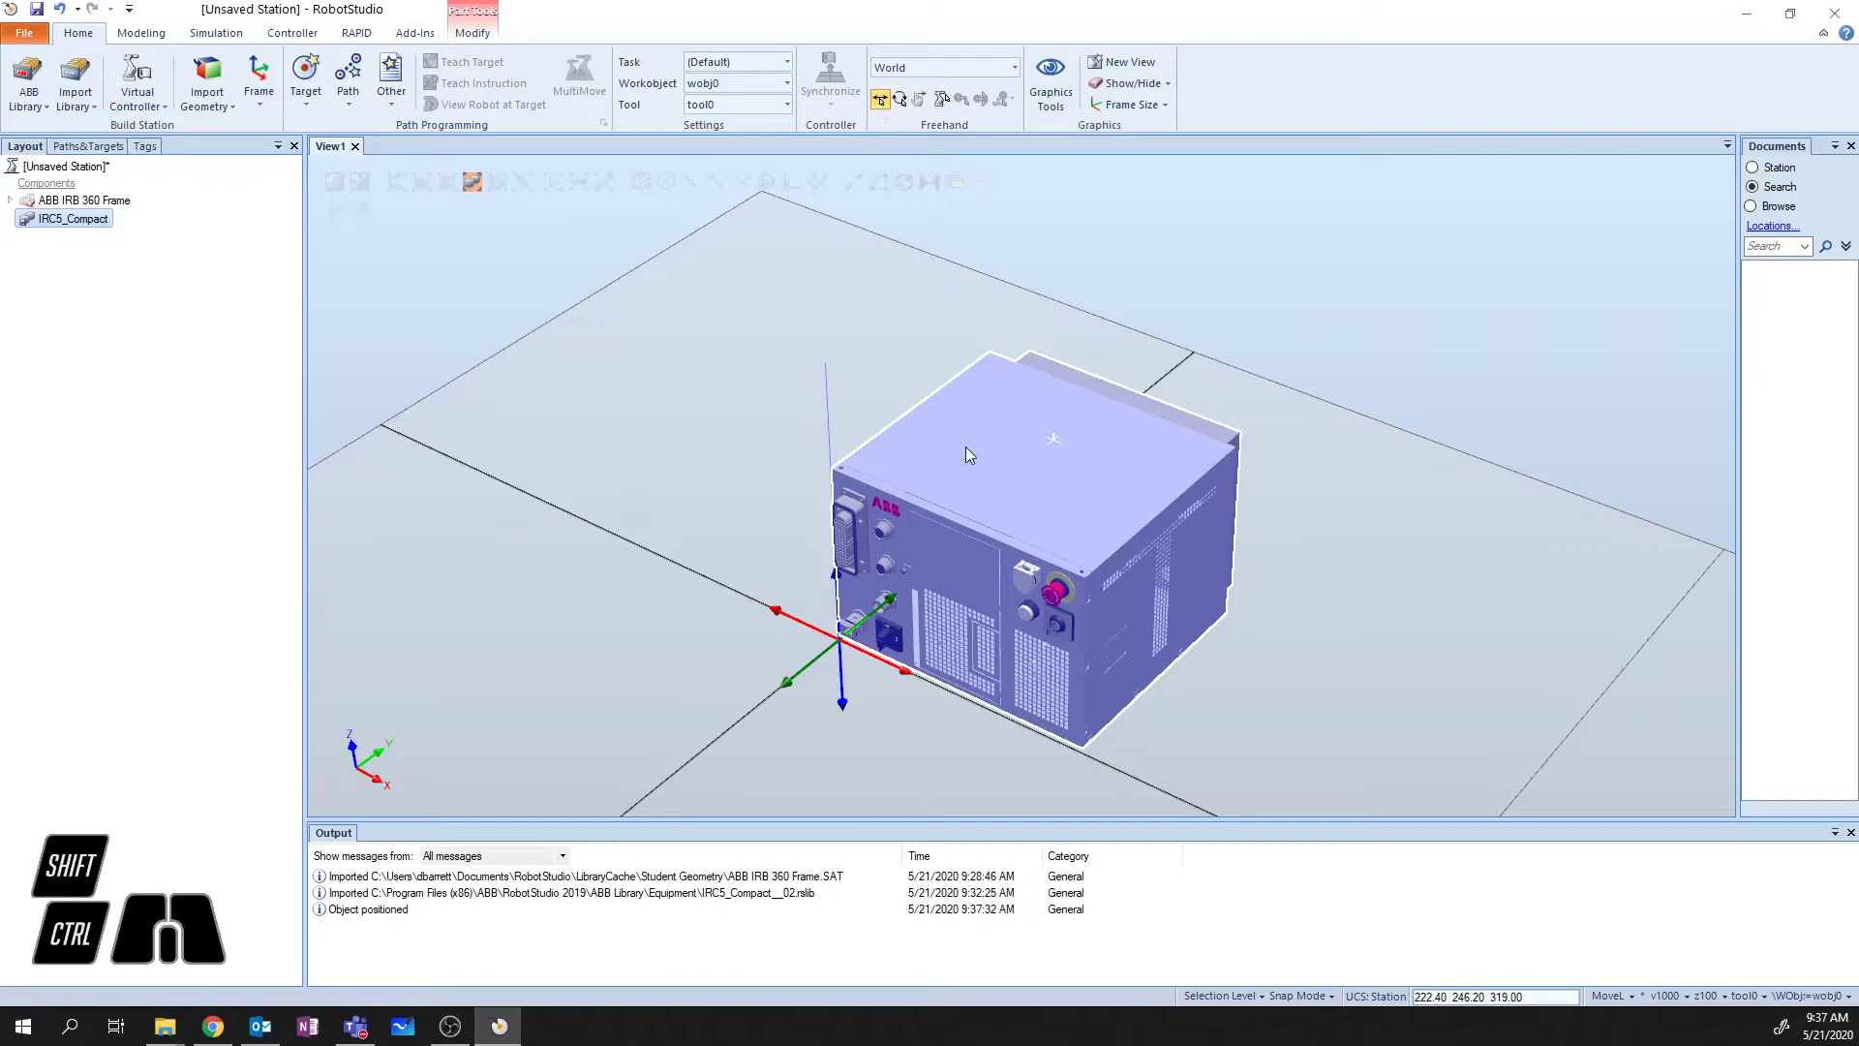
mouse_move(899, 670)
left_mouse_down()
mouse_move(1120, 777)
mouse_move(885, 663)
mouse_move(965, 704)
mouse_move(907, 670)
left_mouse_up()
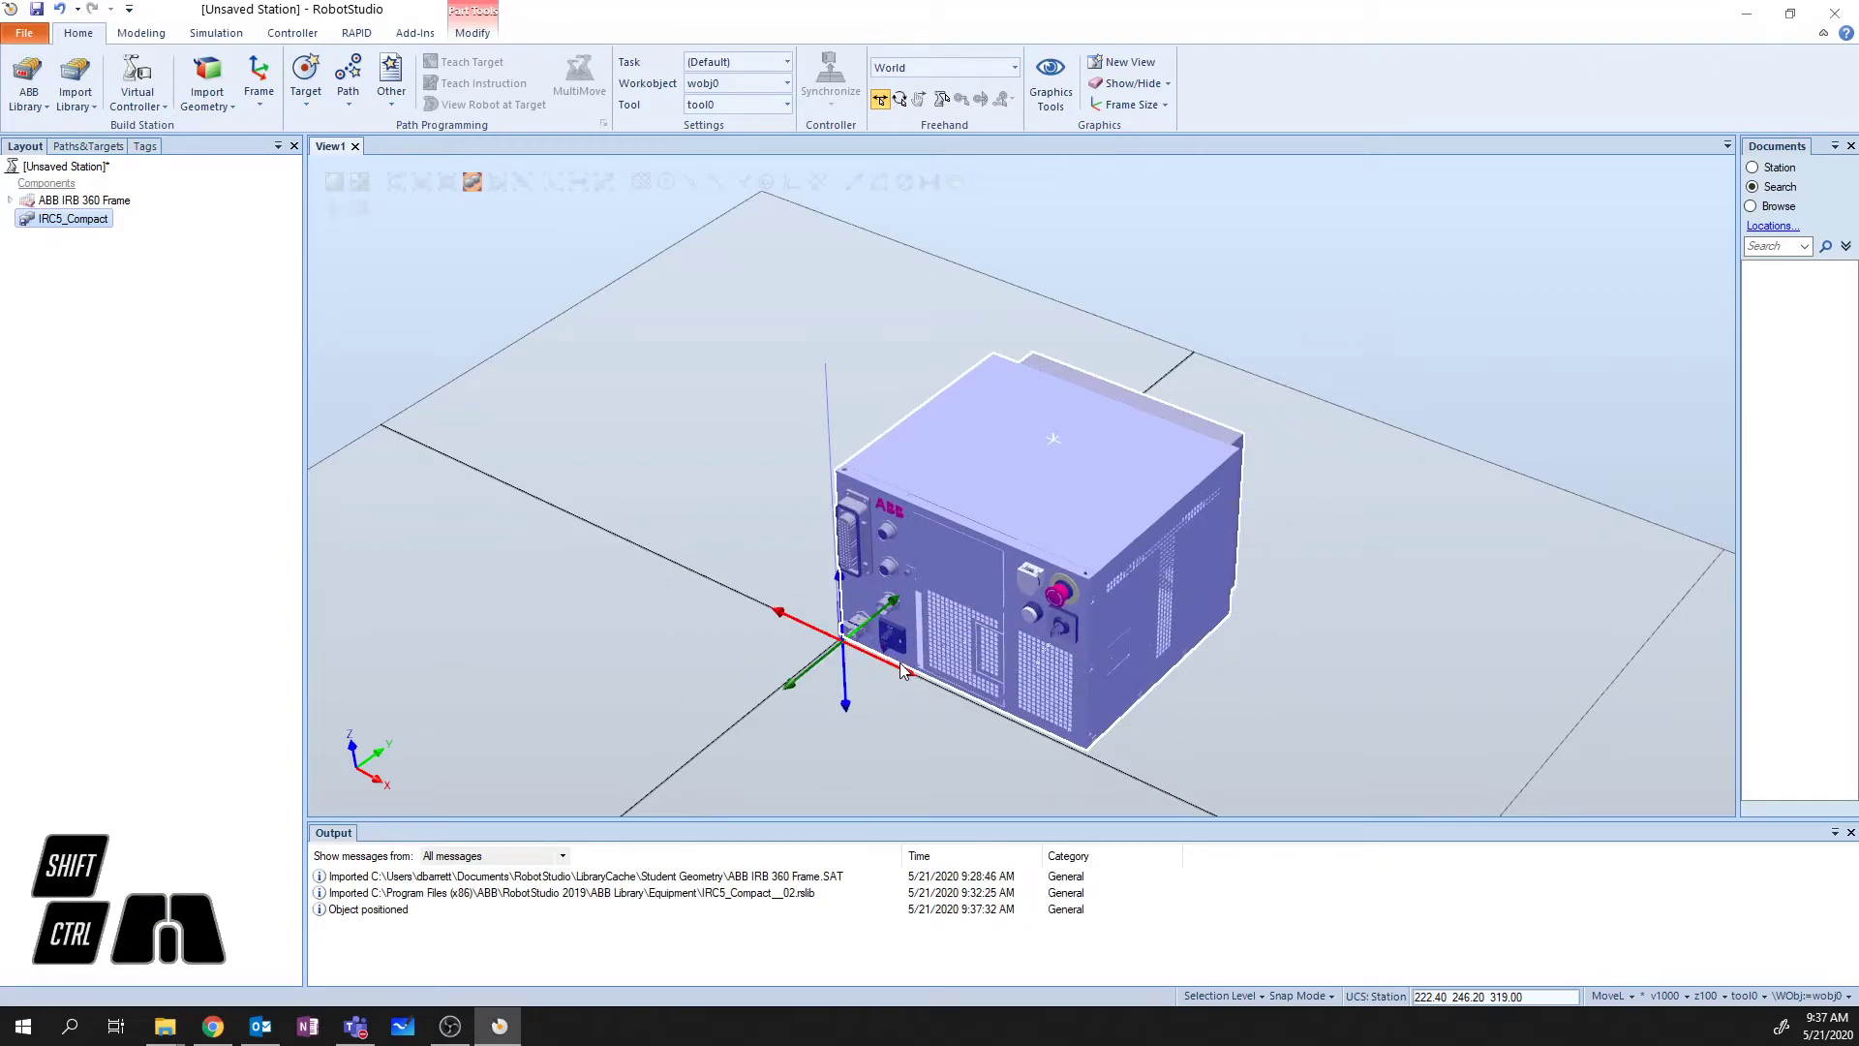
key("ctrl")
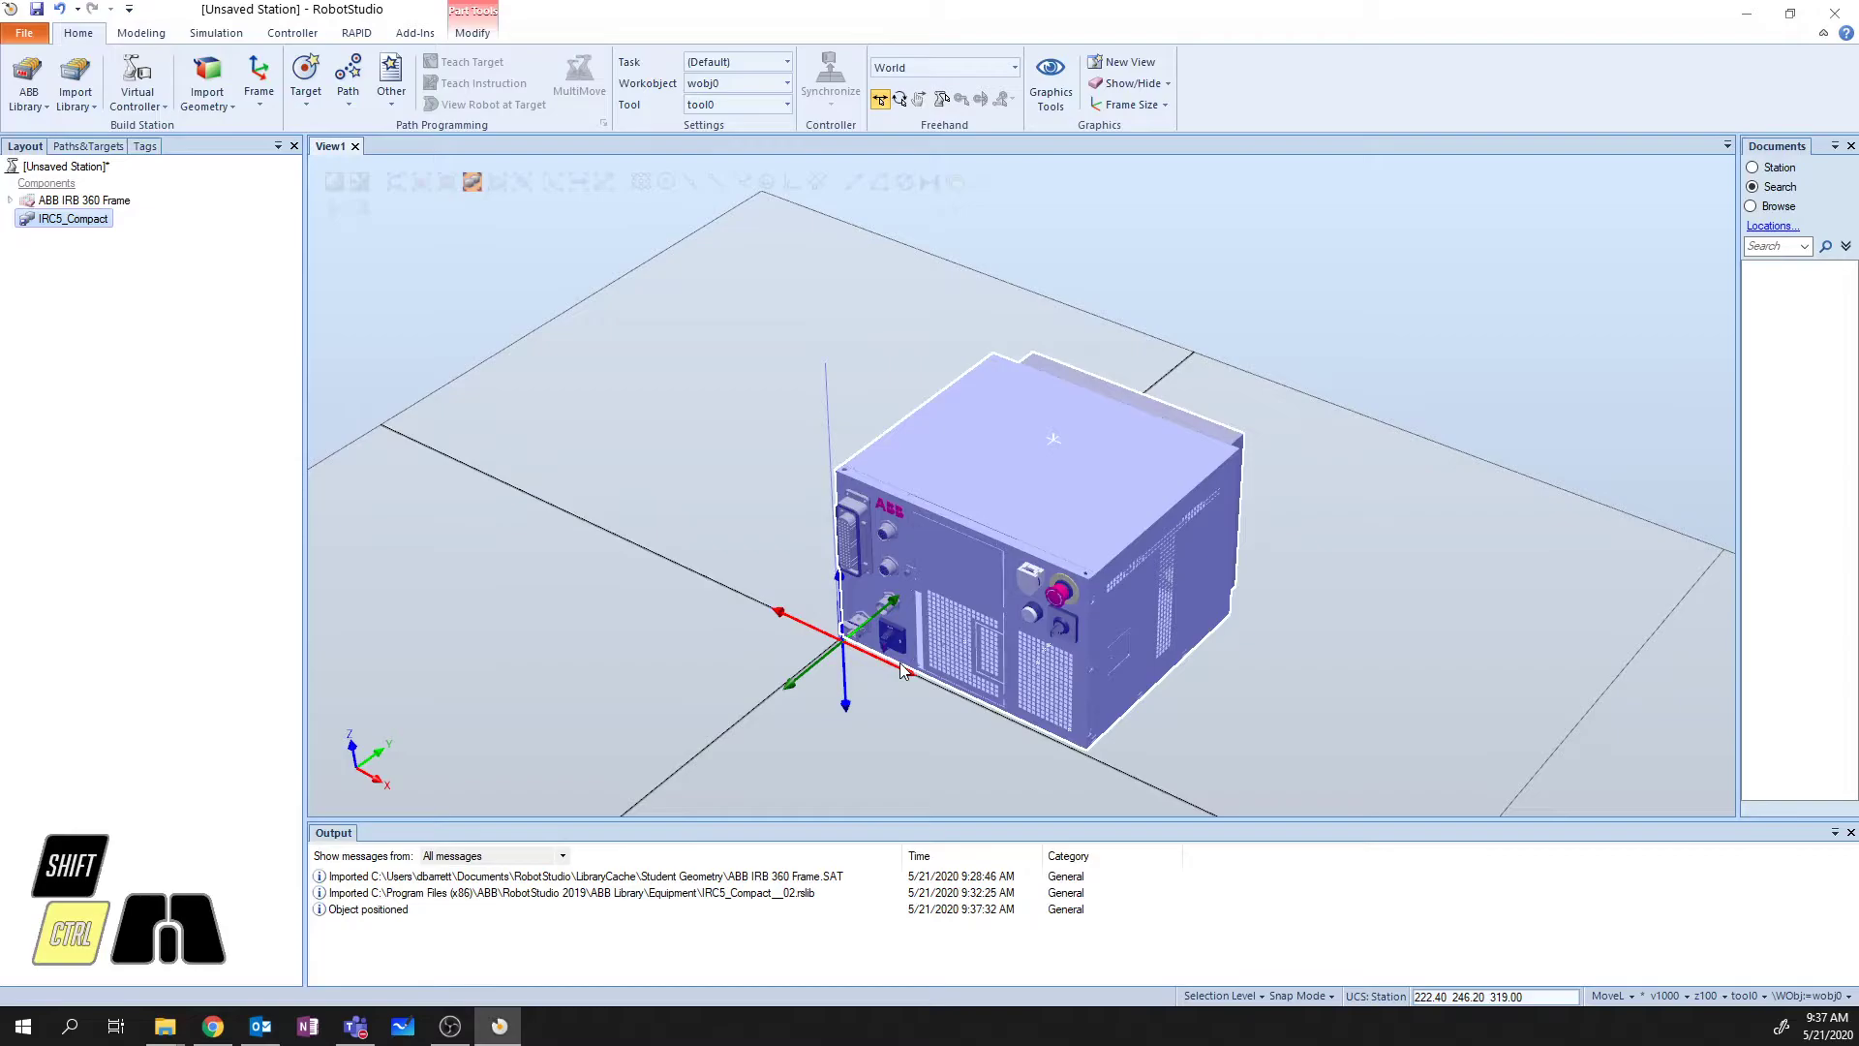
key("ctrl+z")
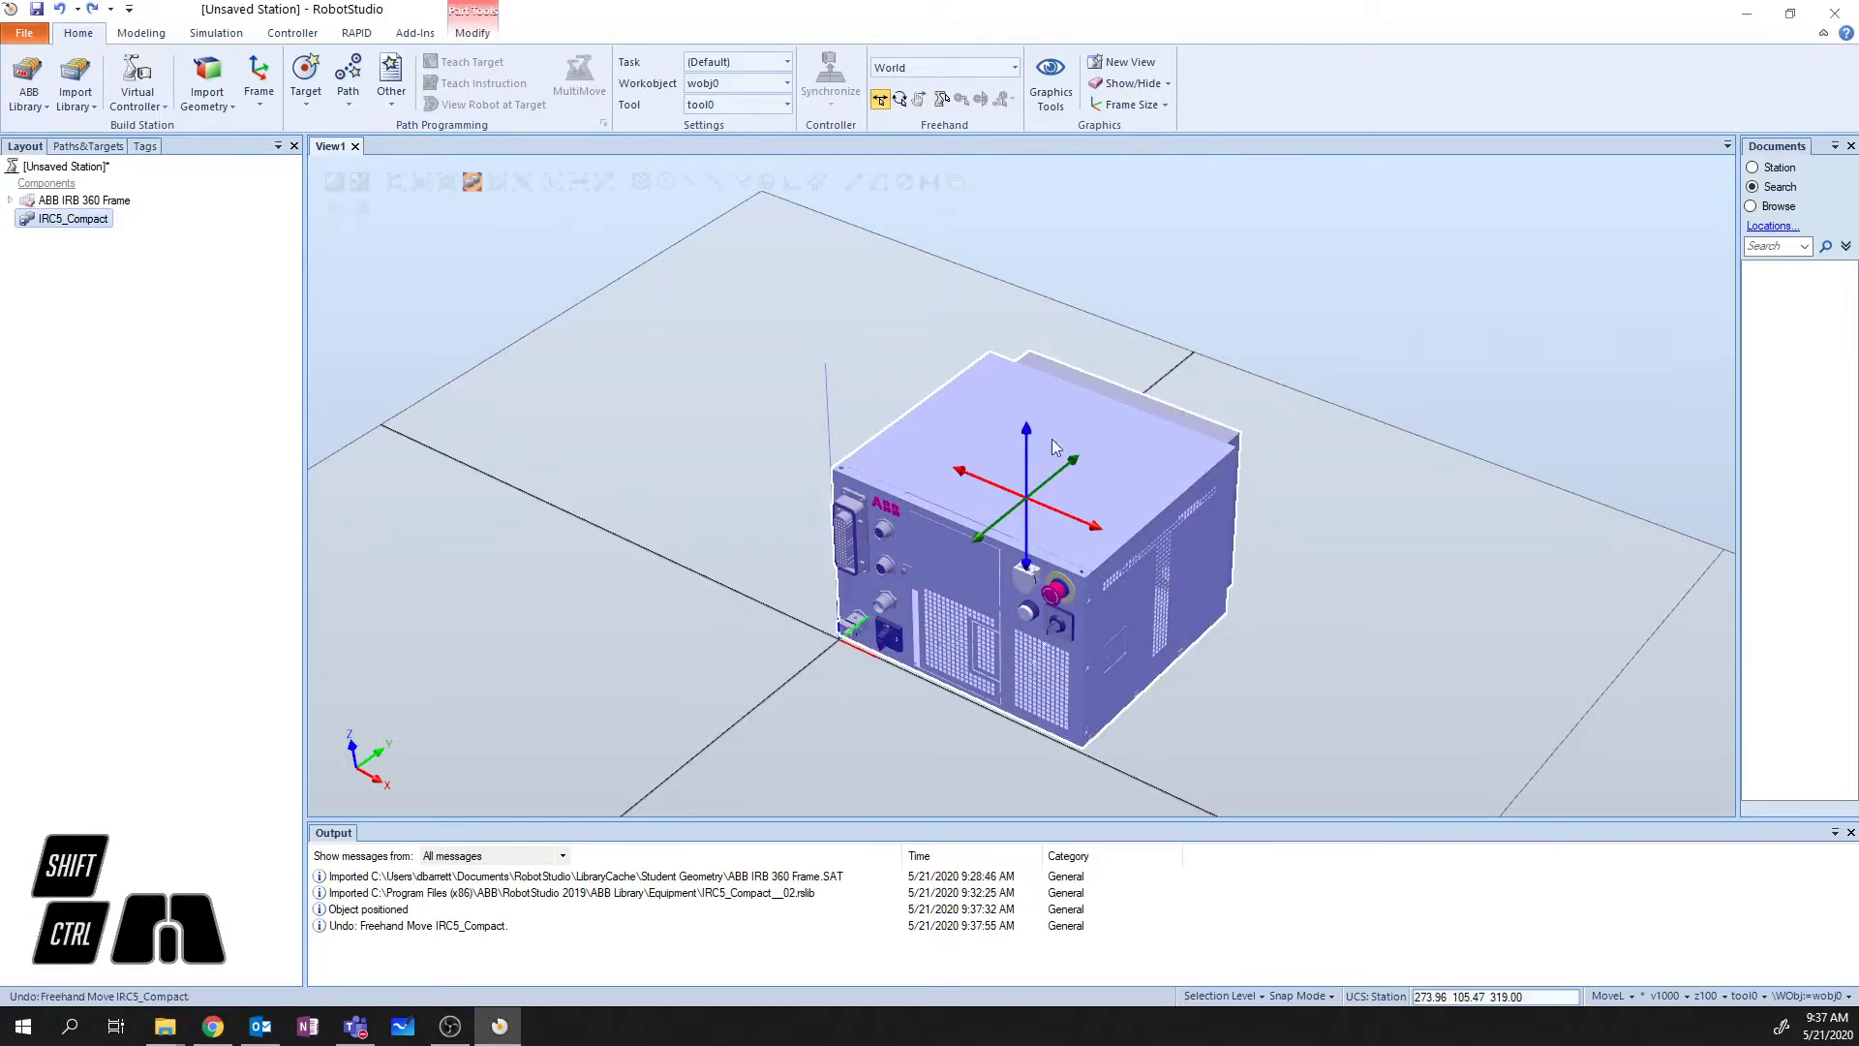
- Open the Set Position settings of the IRC5 Compact cabinet with World as the reference
right_click(68, 223)
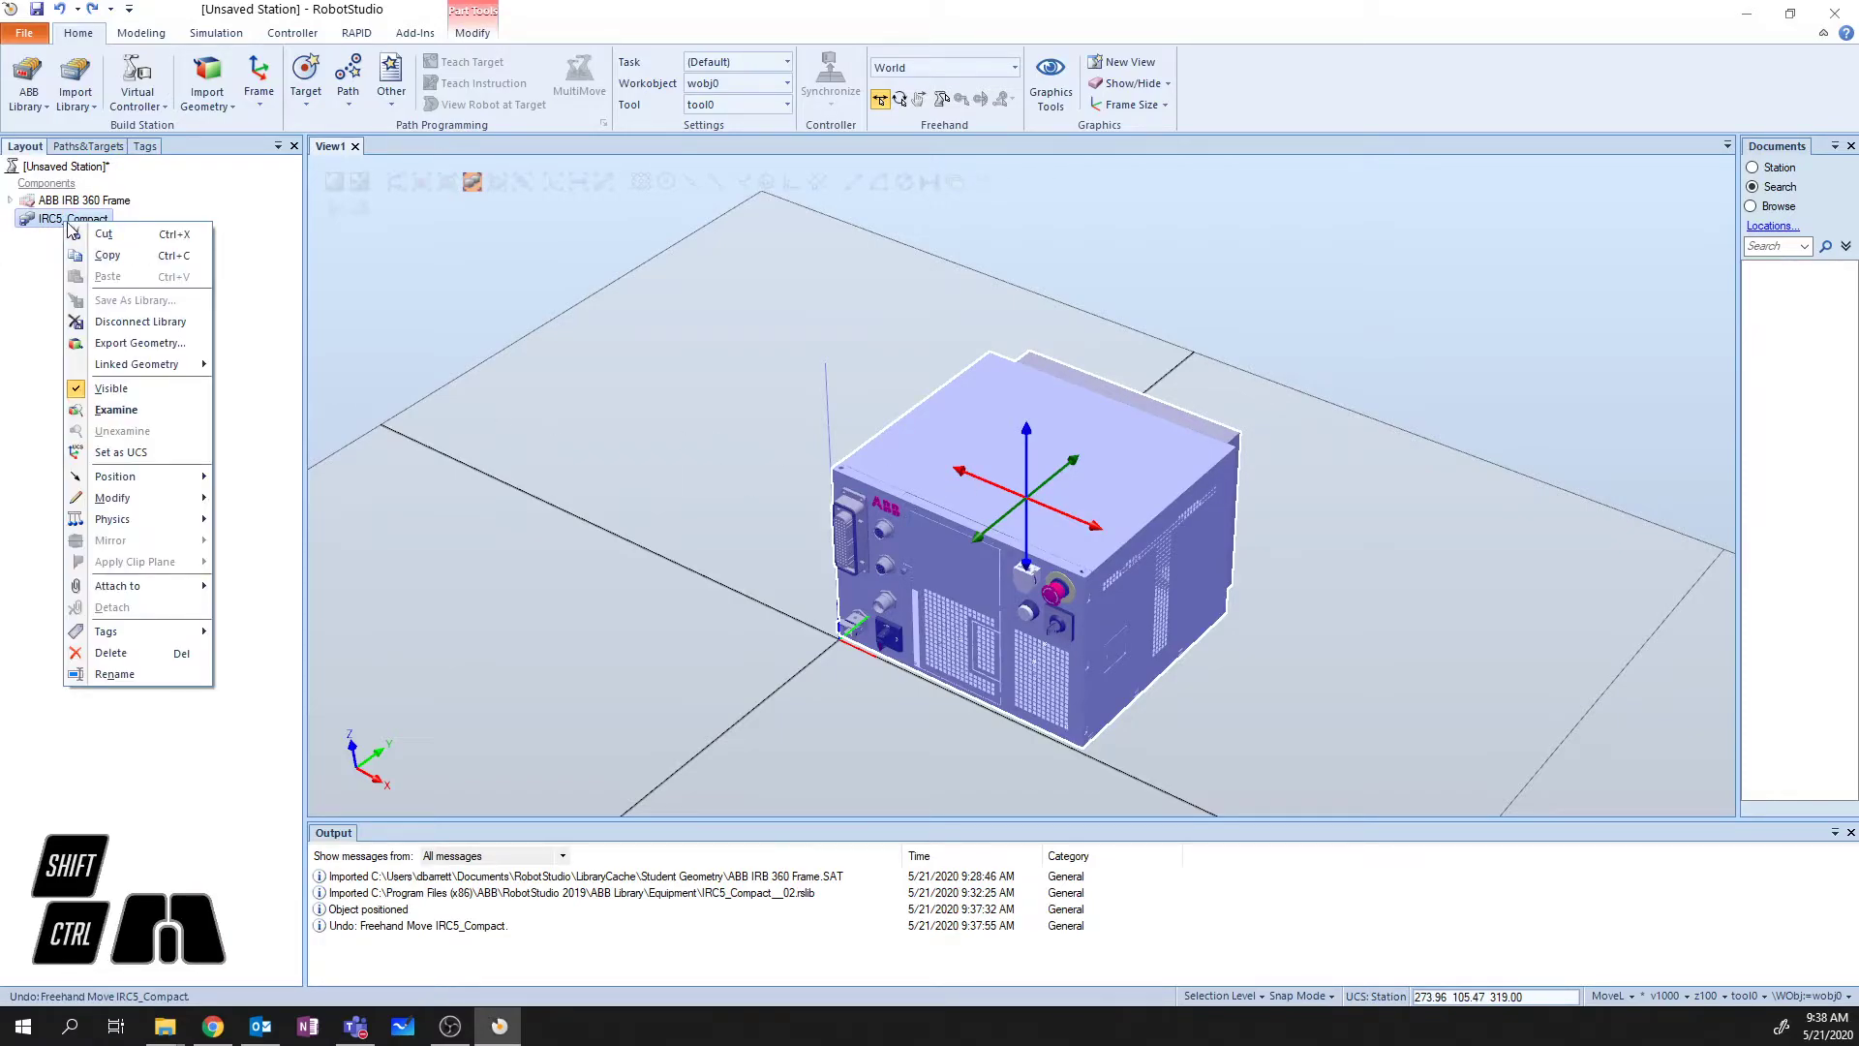
mouse_move(116, 484)
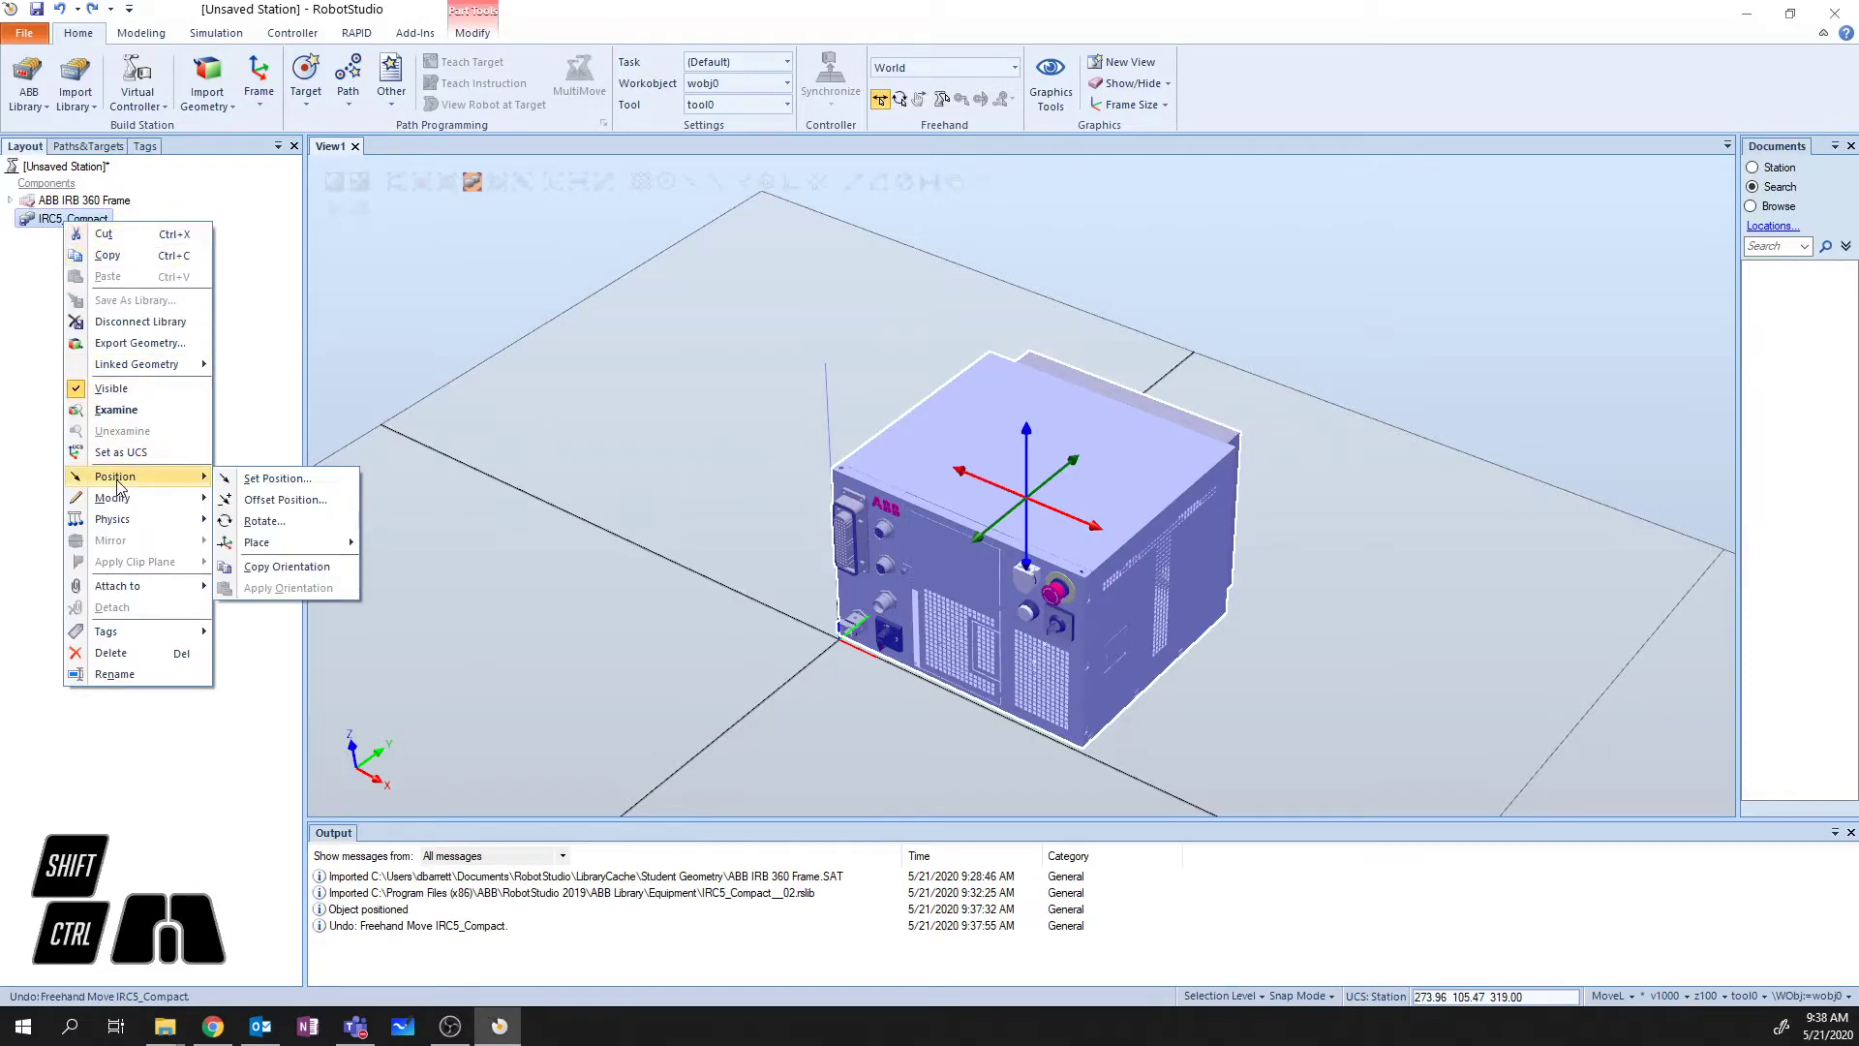
left_click(281, 479)
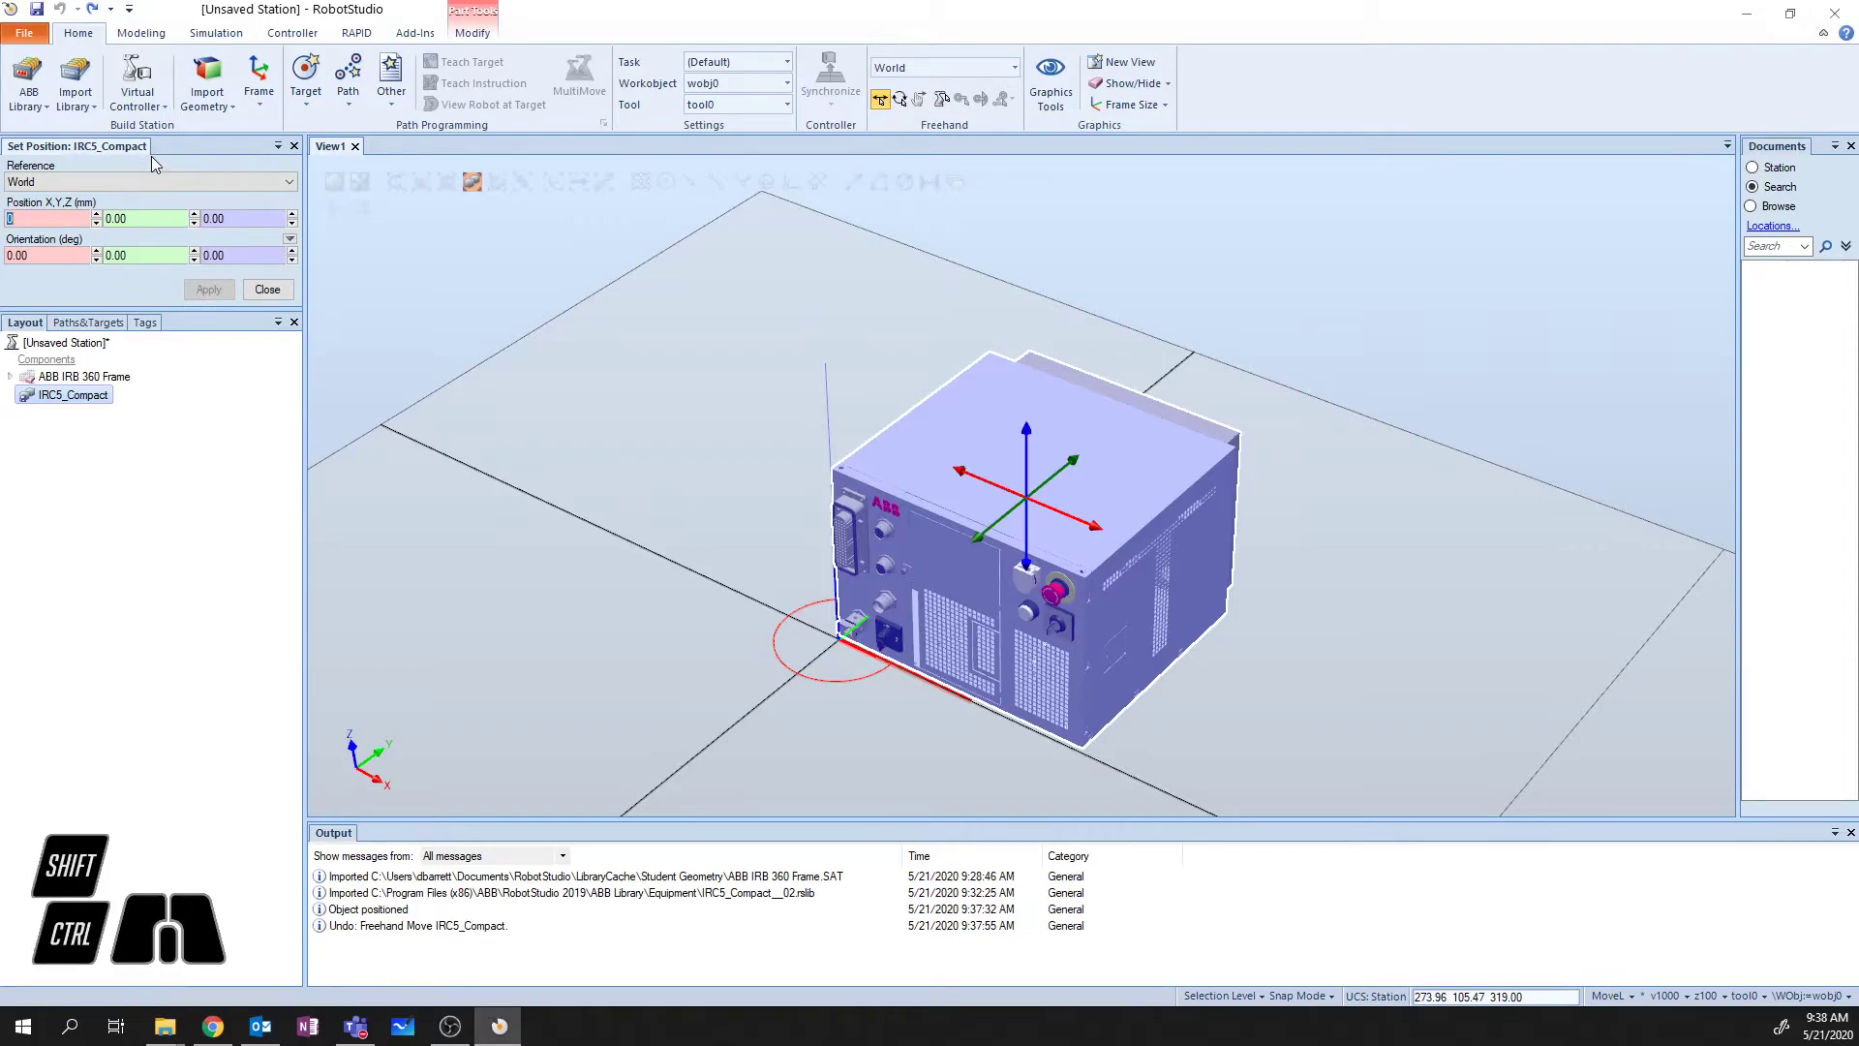
- Preview the ABB IRB 360 Frame at an X position of 100 mm relative to World, without applying it
left_click(97, 379)
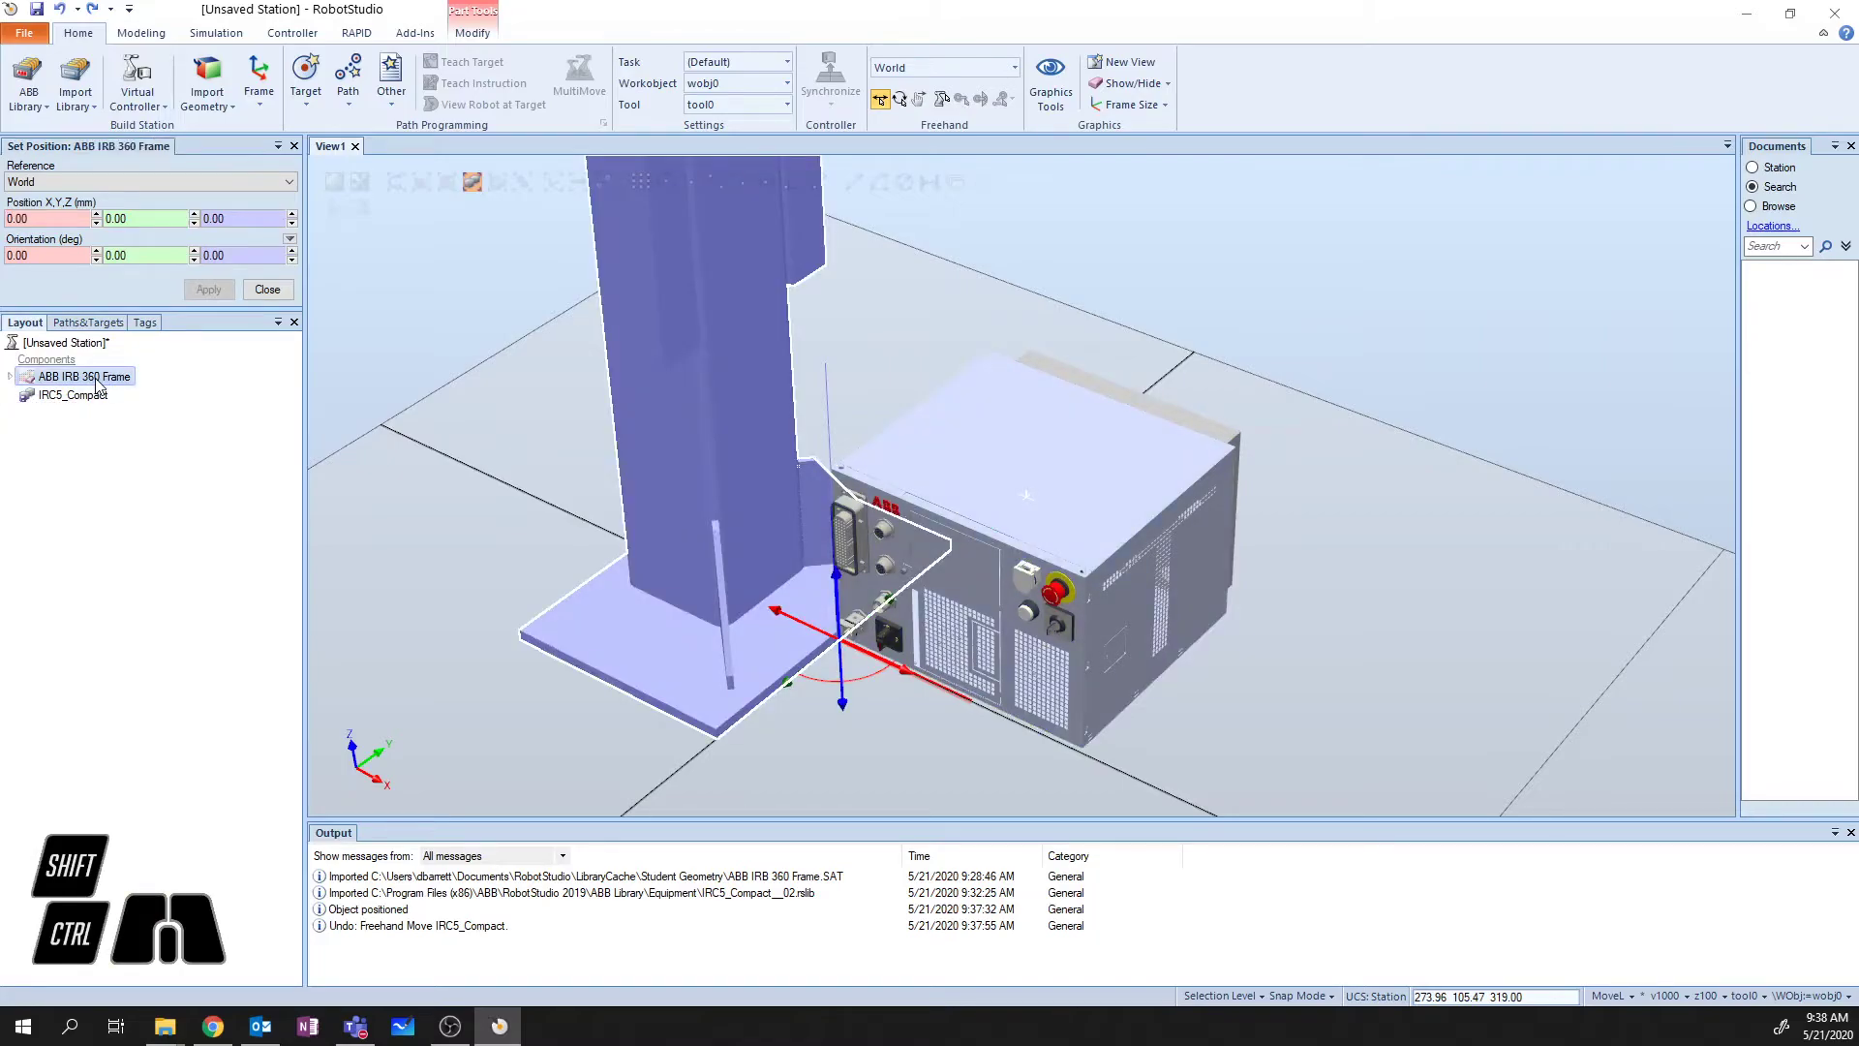
left_click(52, 219)
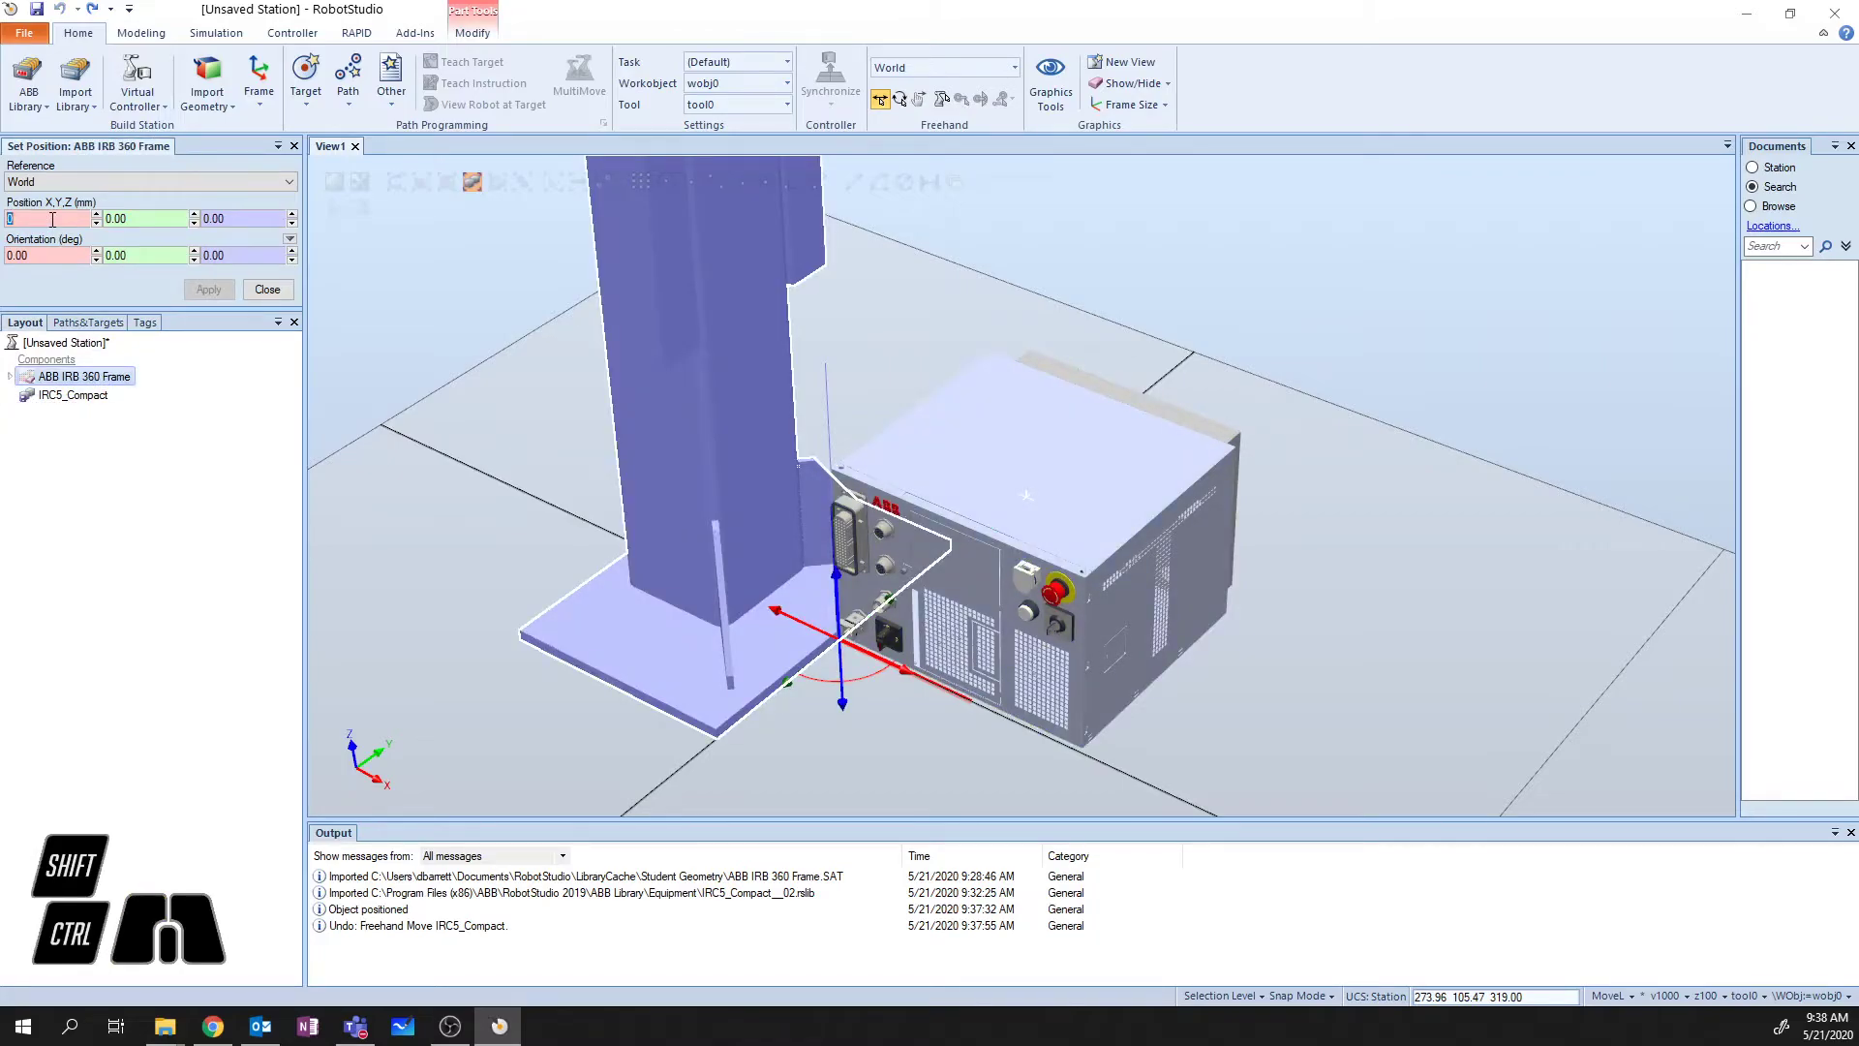
type("100")
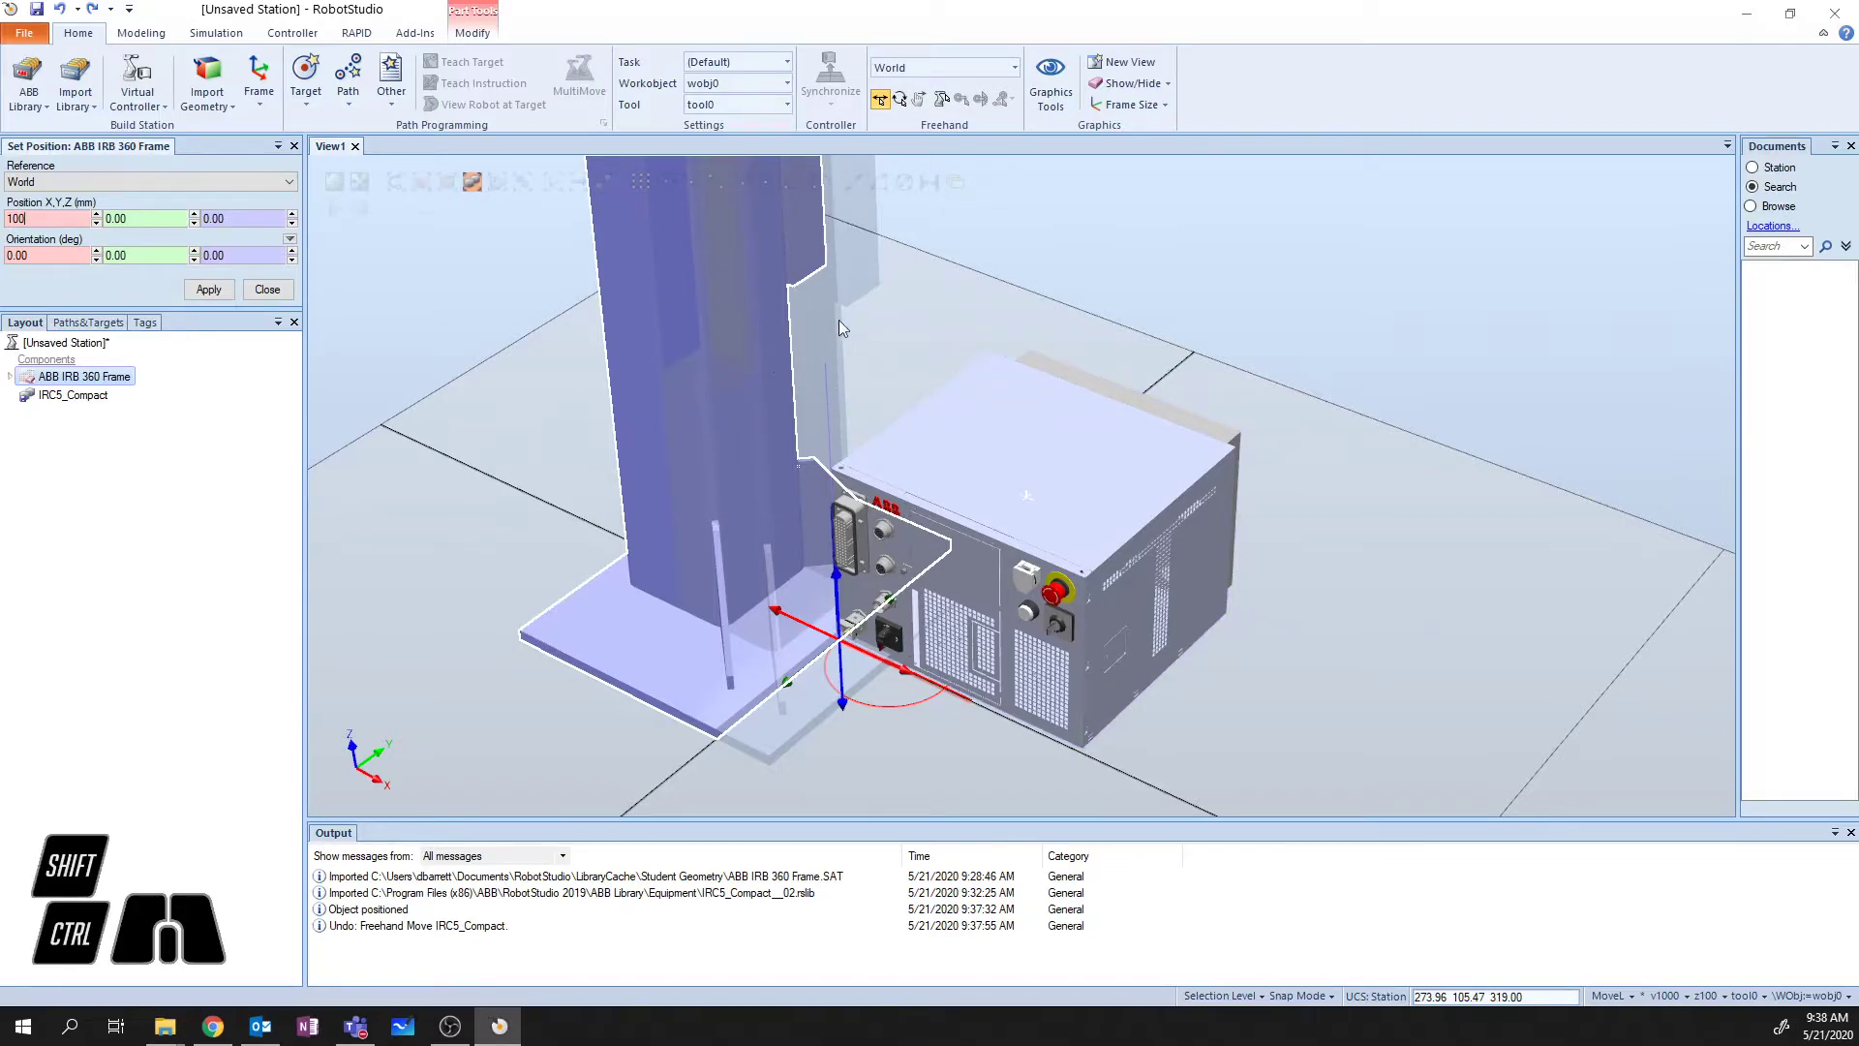
- Set the IRC5 Compact cabinet's position to X 1500, Y 1000, Z 500 mm relative to World, and close the position settings
left_click(66, 398)
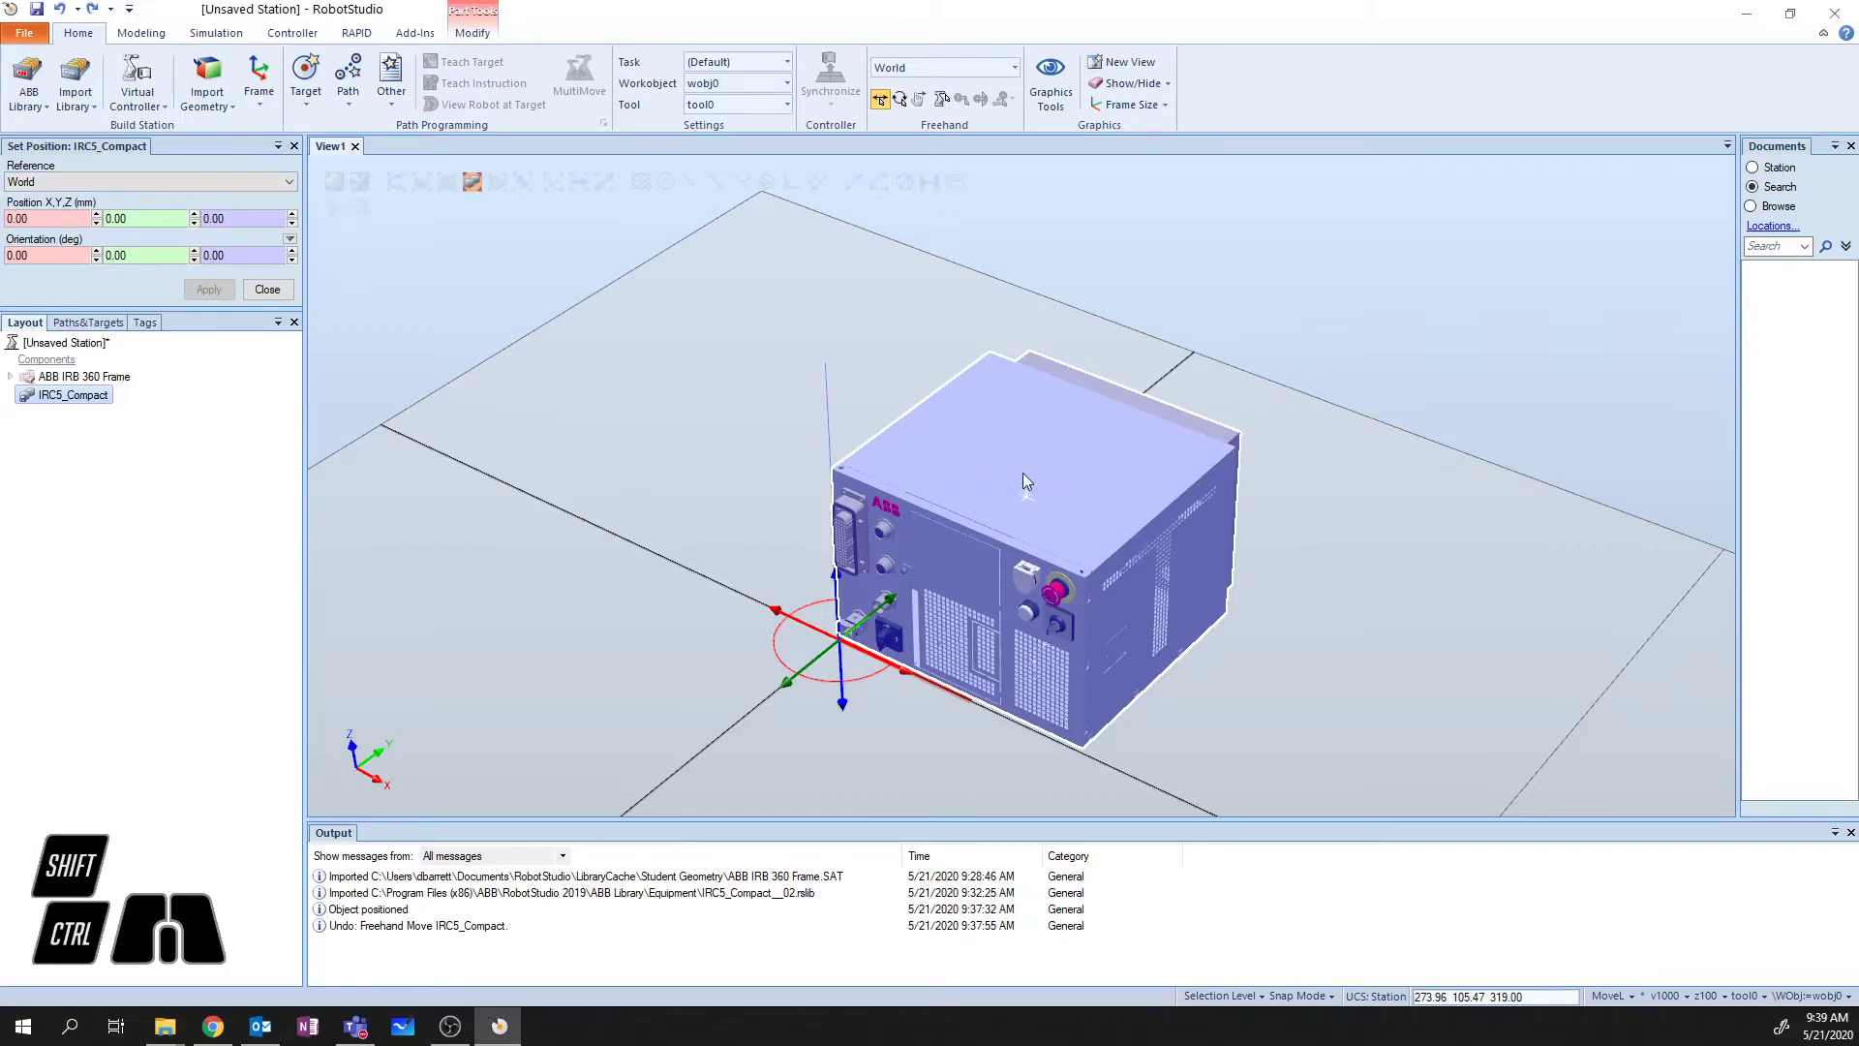
left_click(60, 220)
double_click(60, 219)
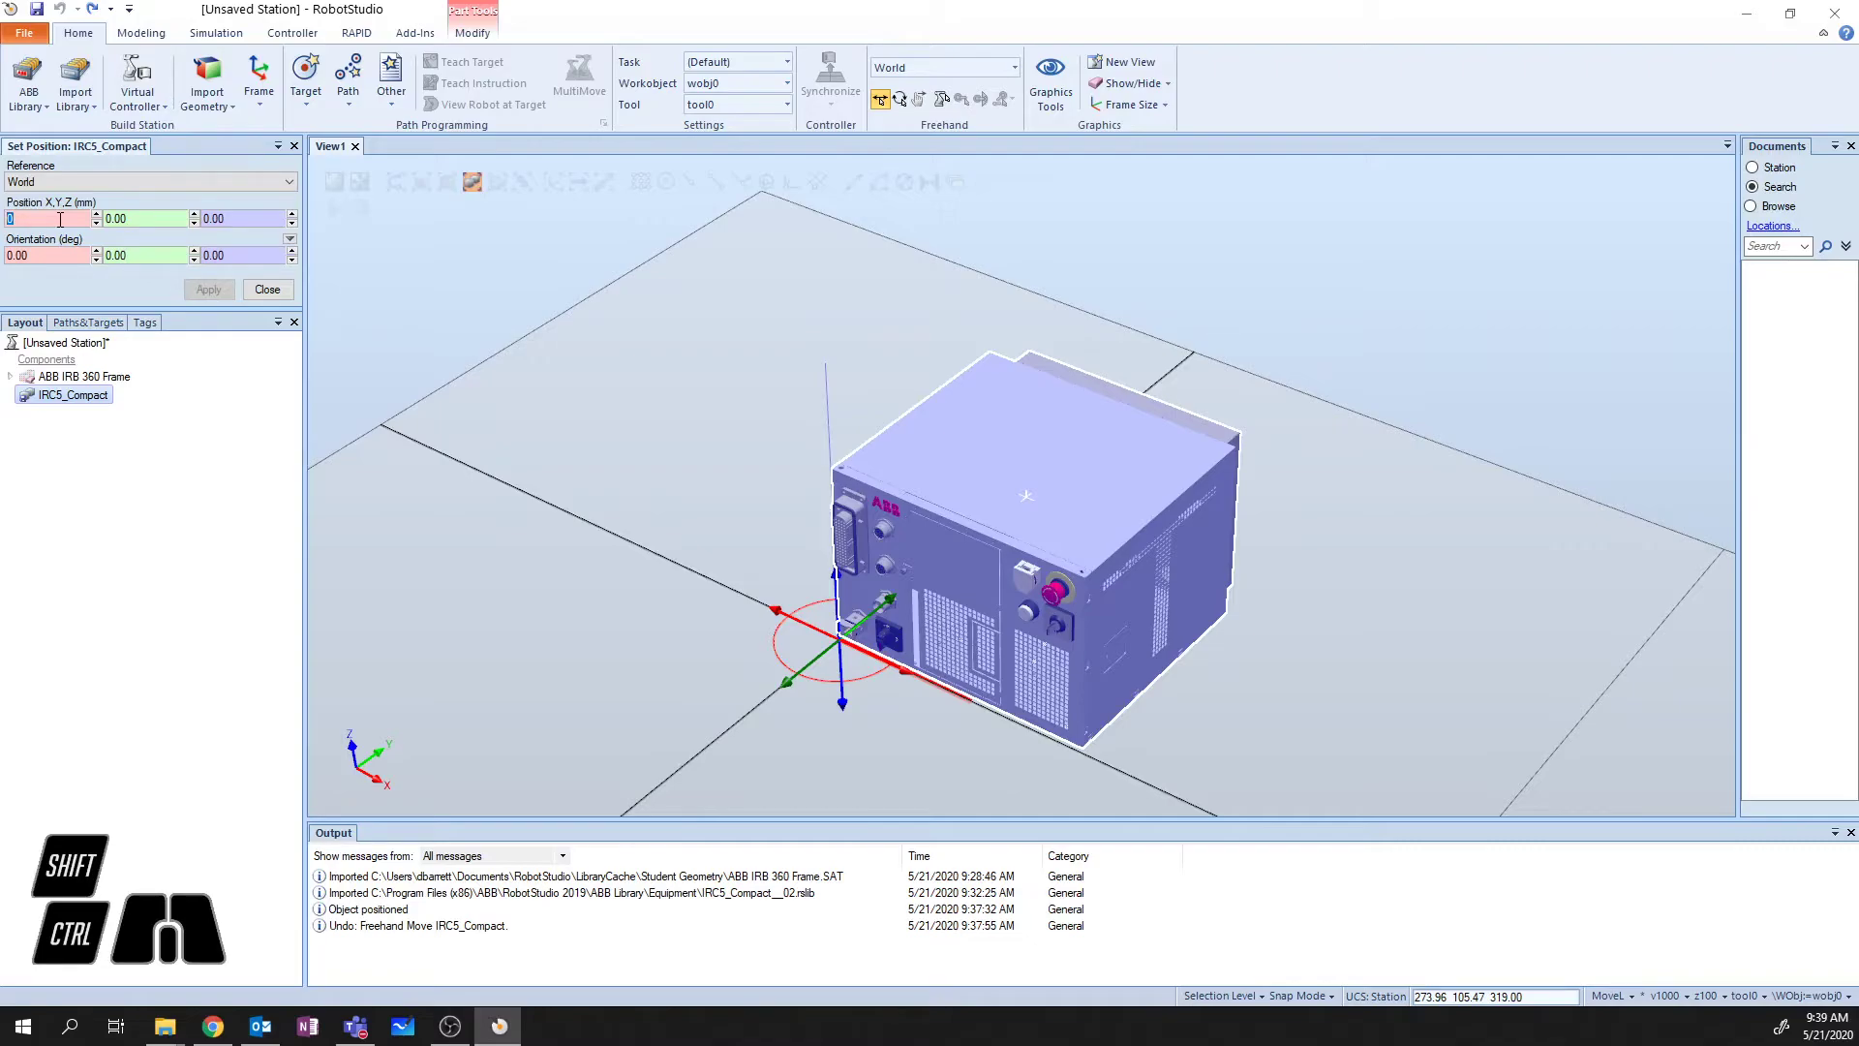
type("1500")
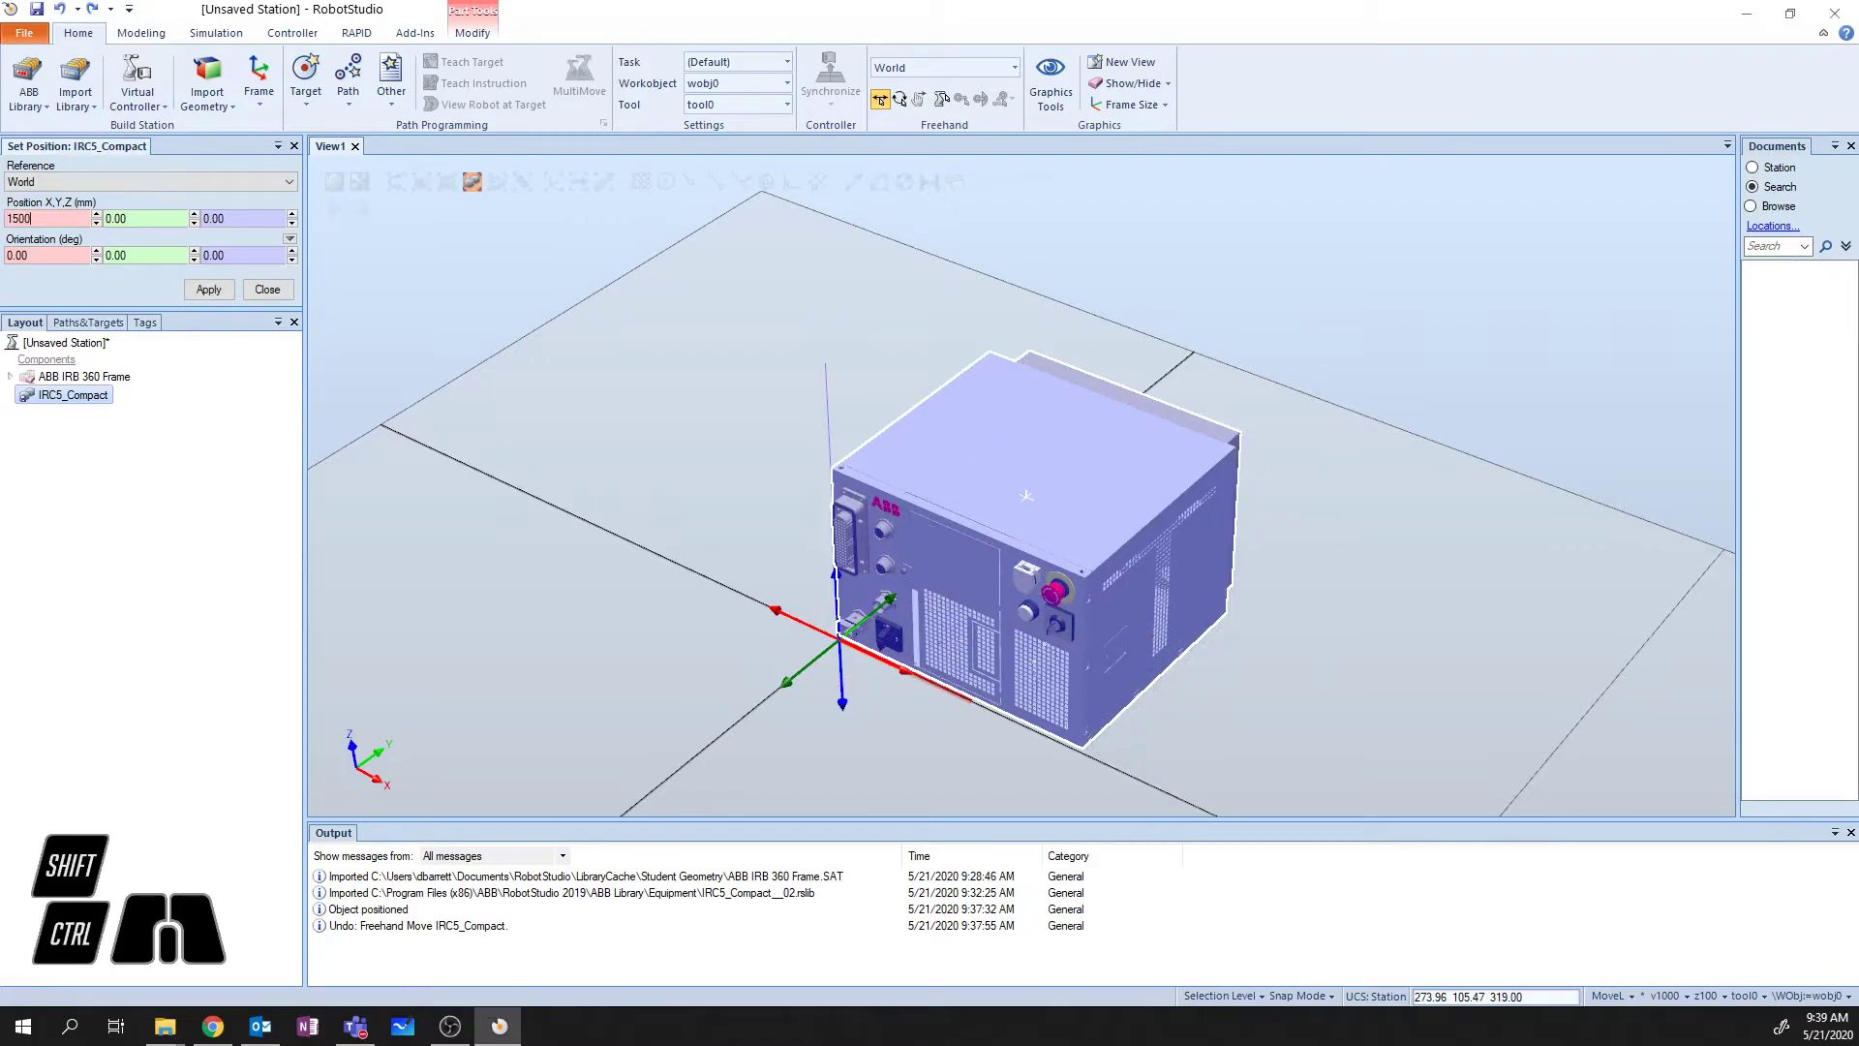
key("Tab")
type("1000")
key("Tab")
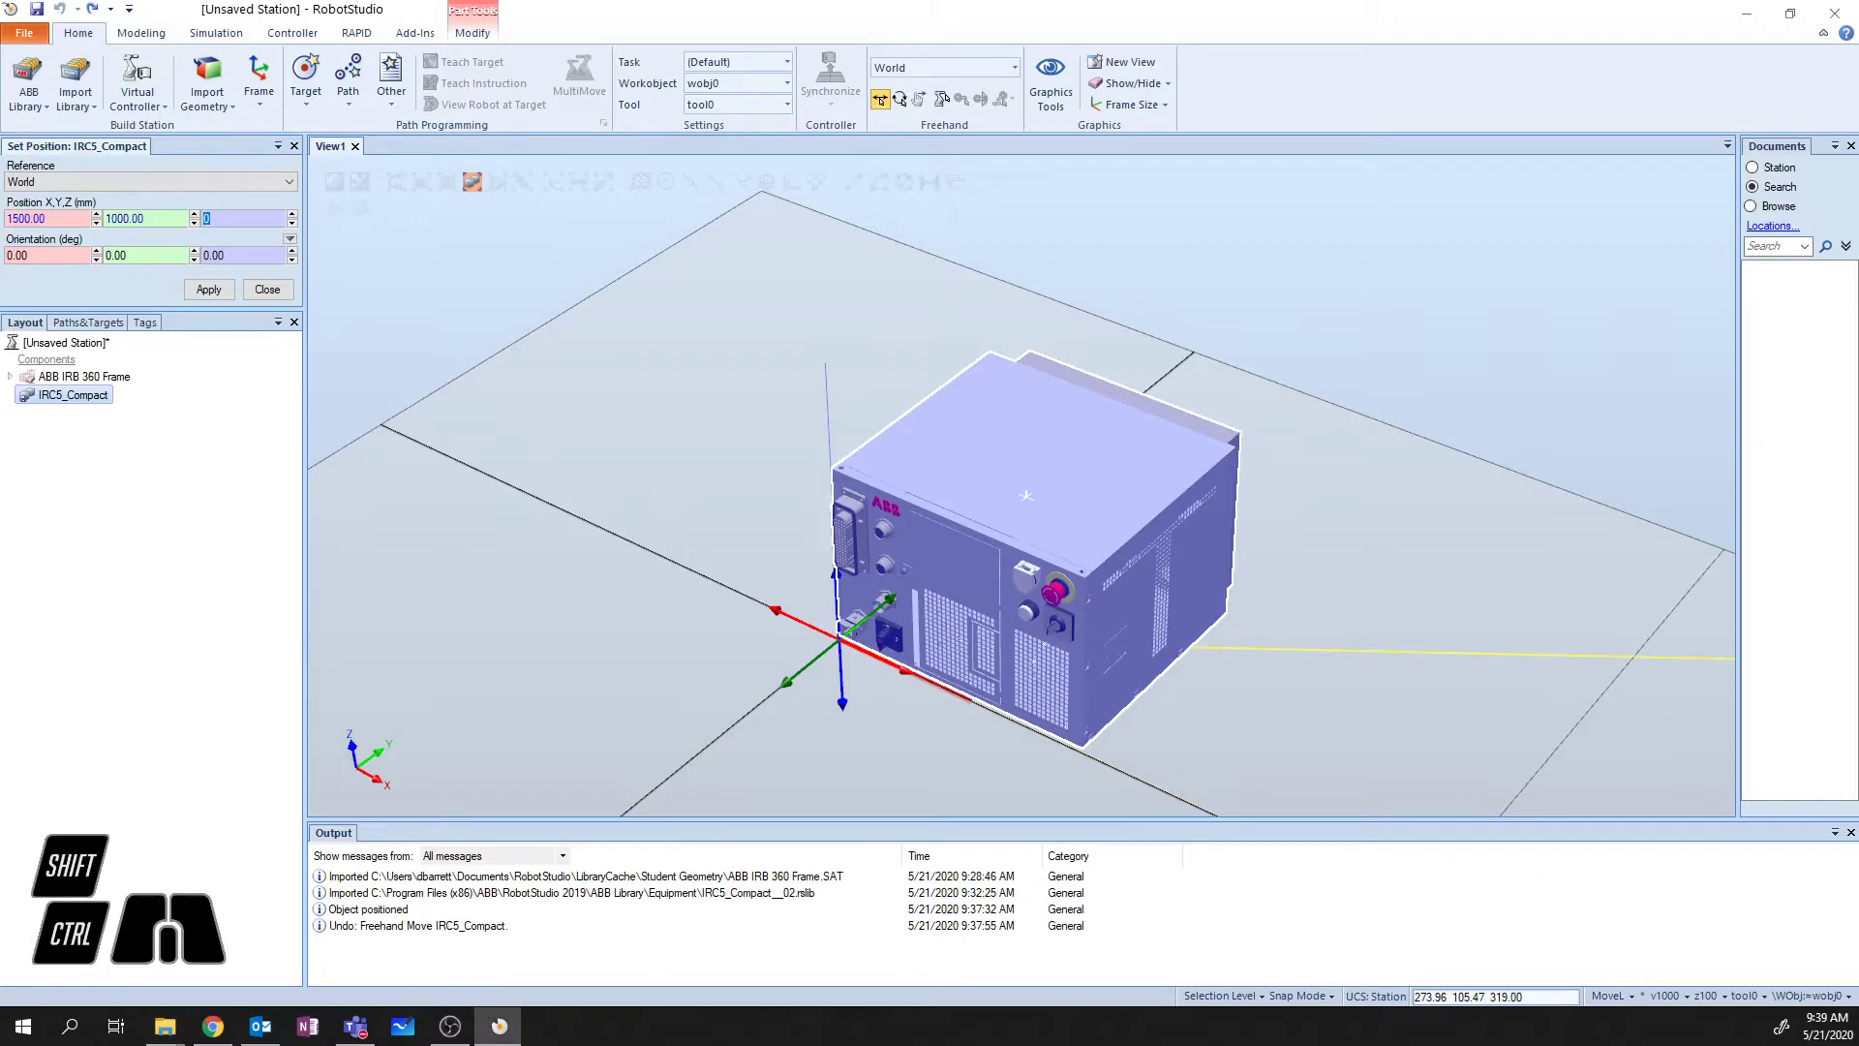
type("500")
key("Return")
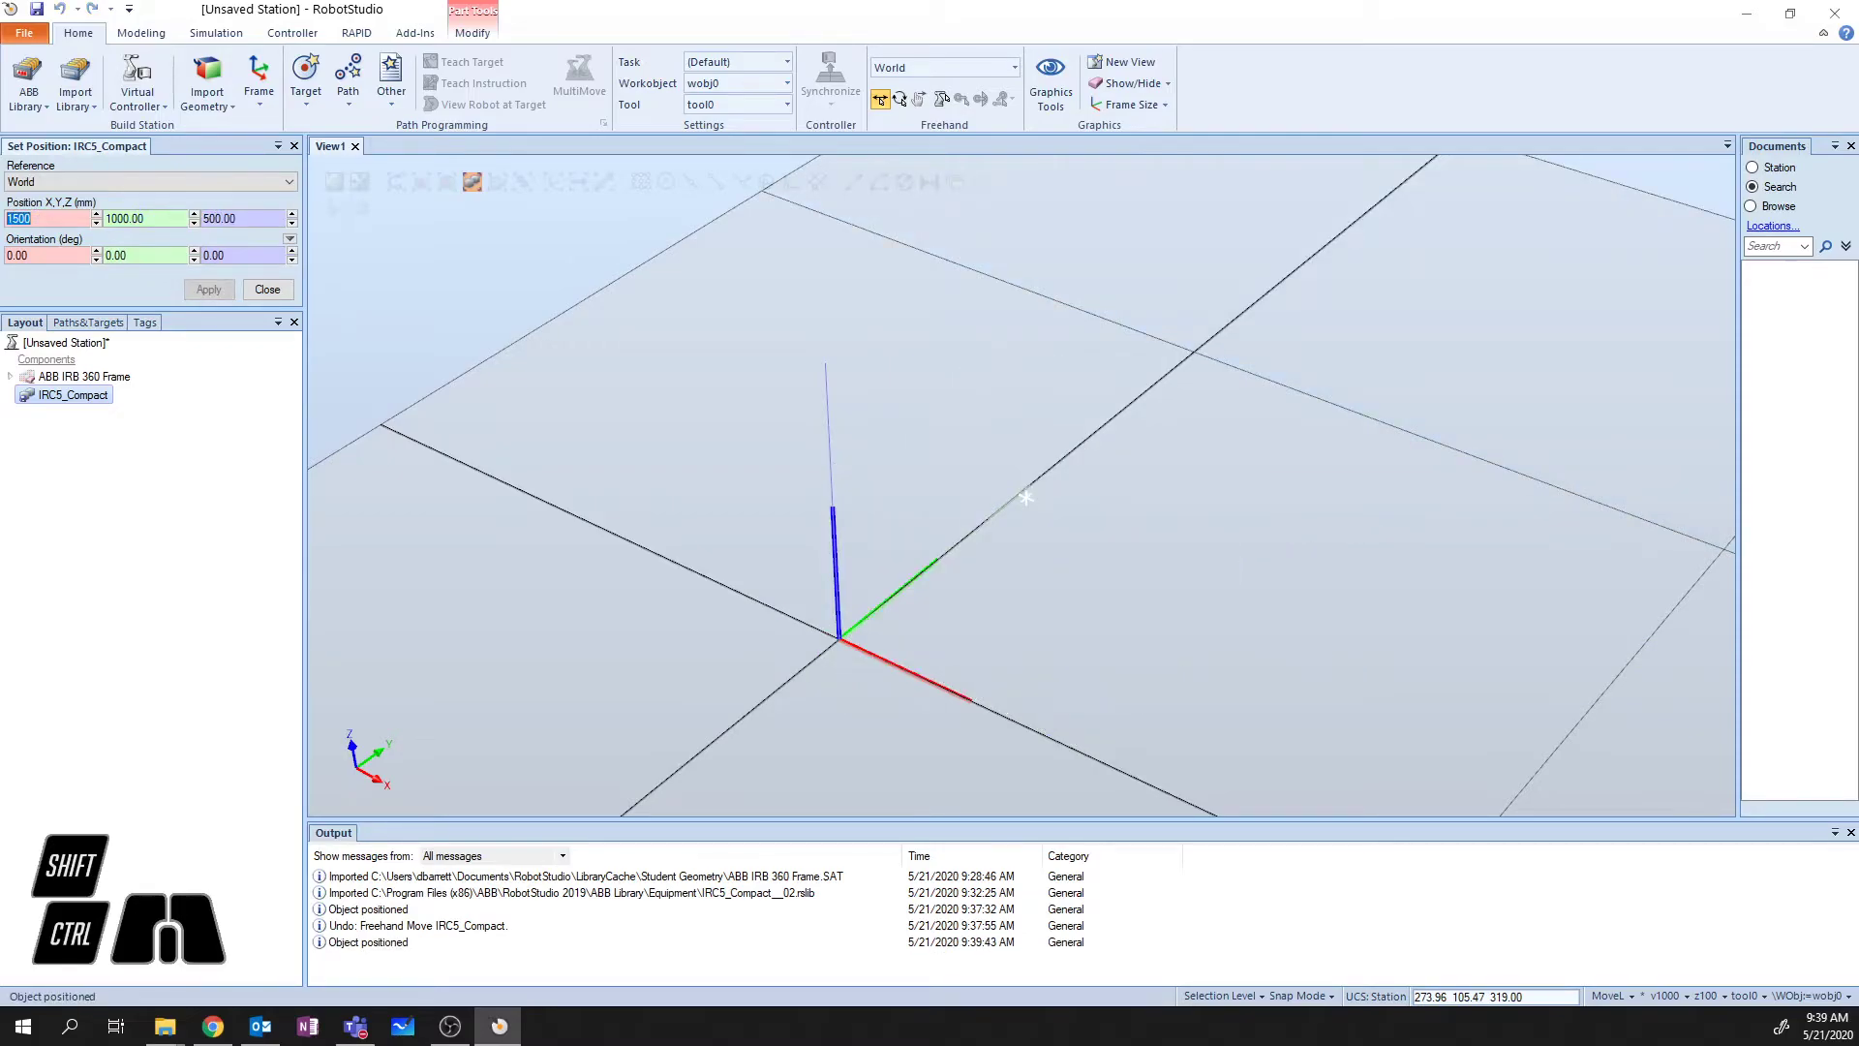
left_click(334, 182)
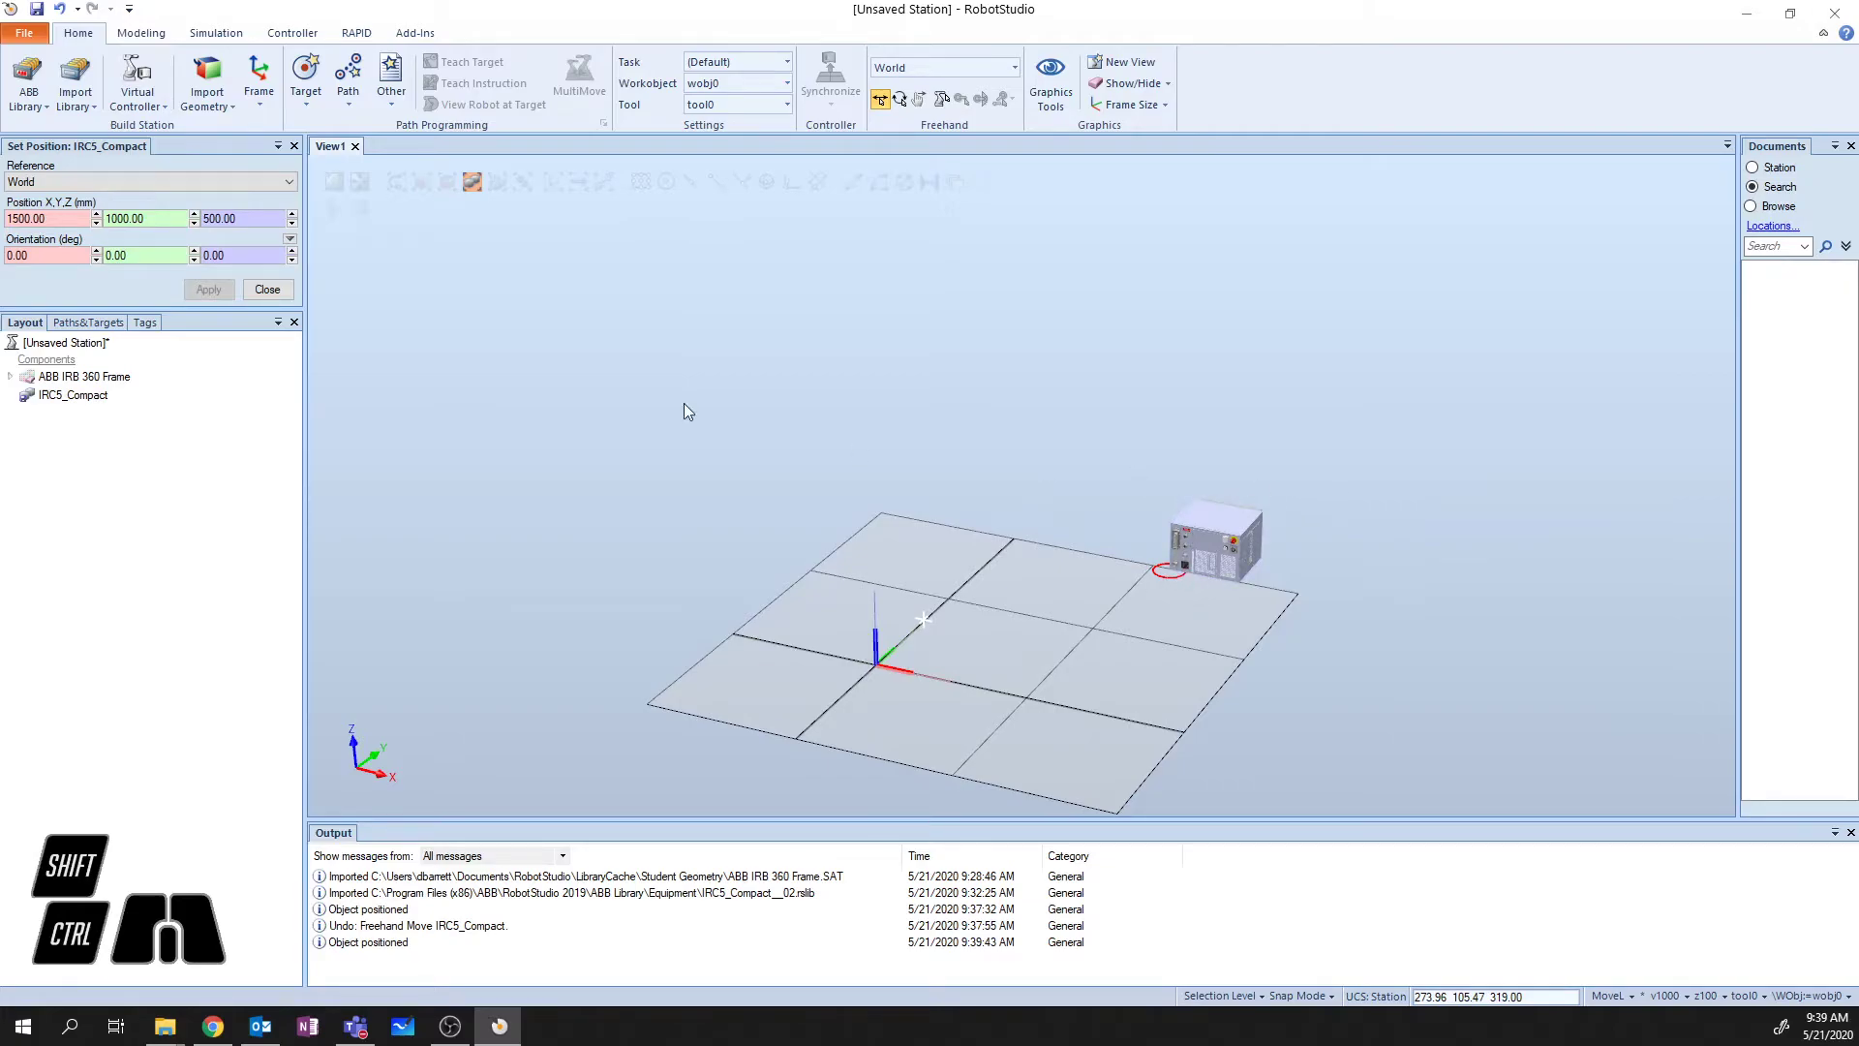
left_click(268, 289)
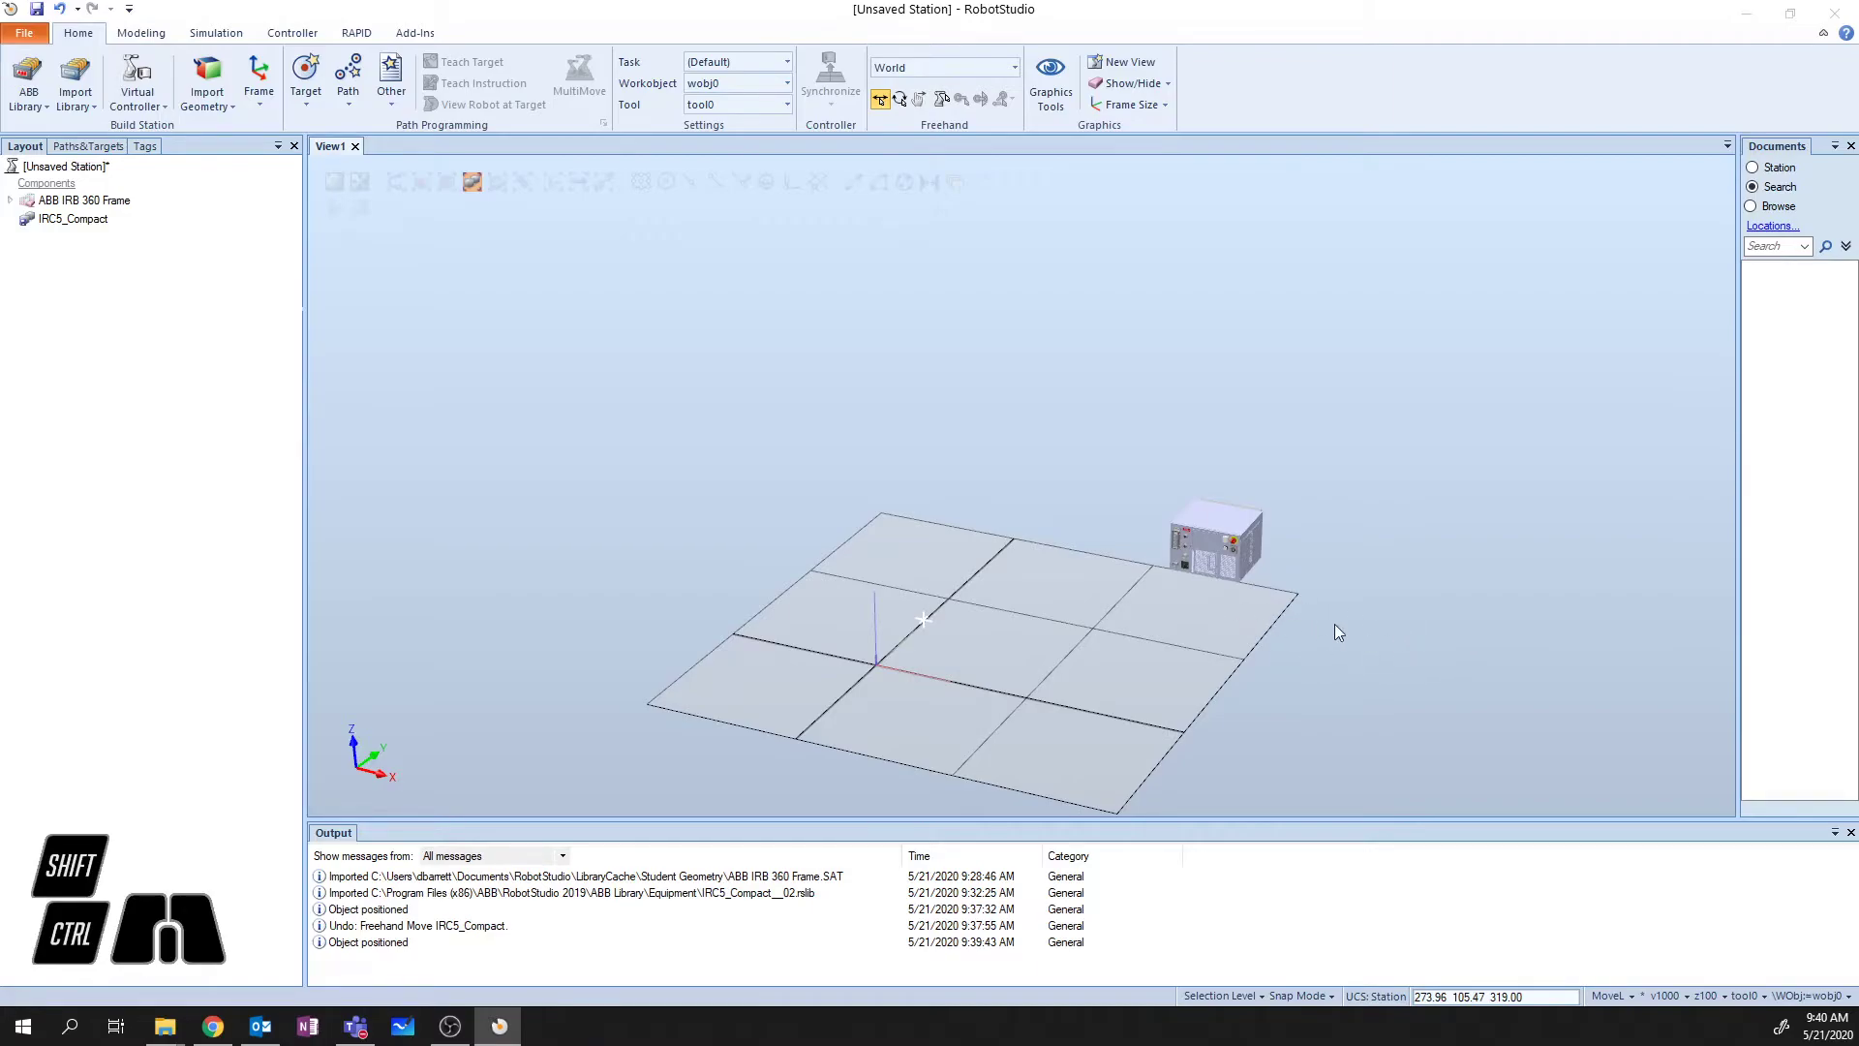
- Rotate the IRC5 Compact cabinet 90 degrees about the World Z axis
left_click(1210, 540)
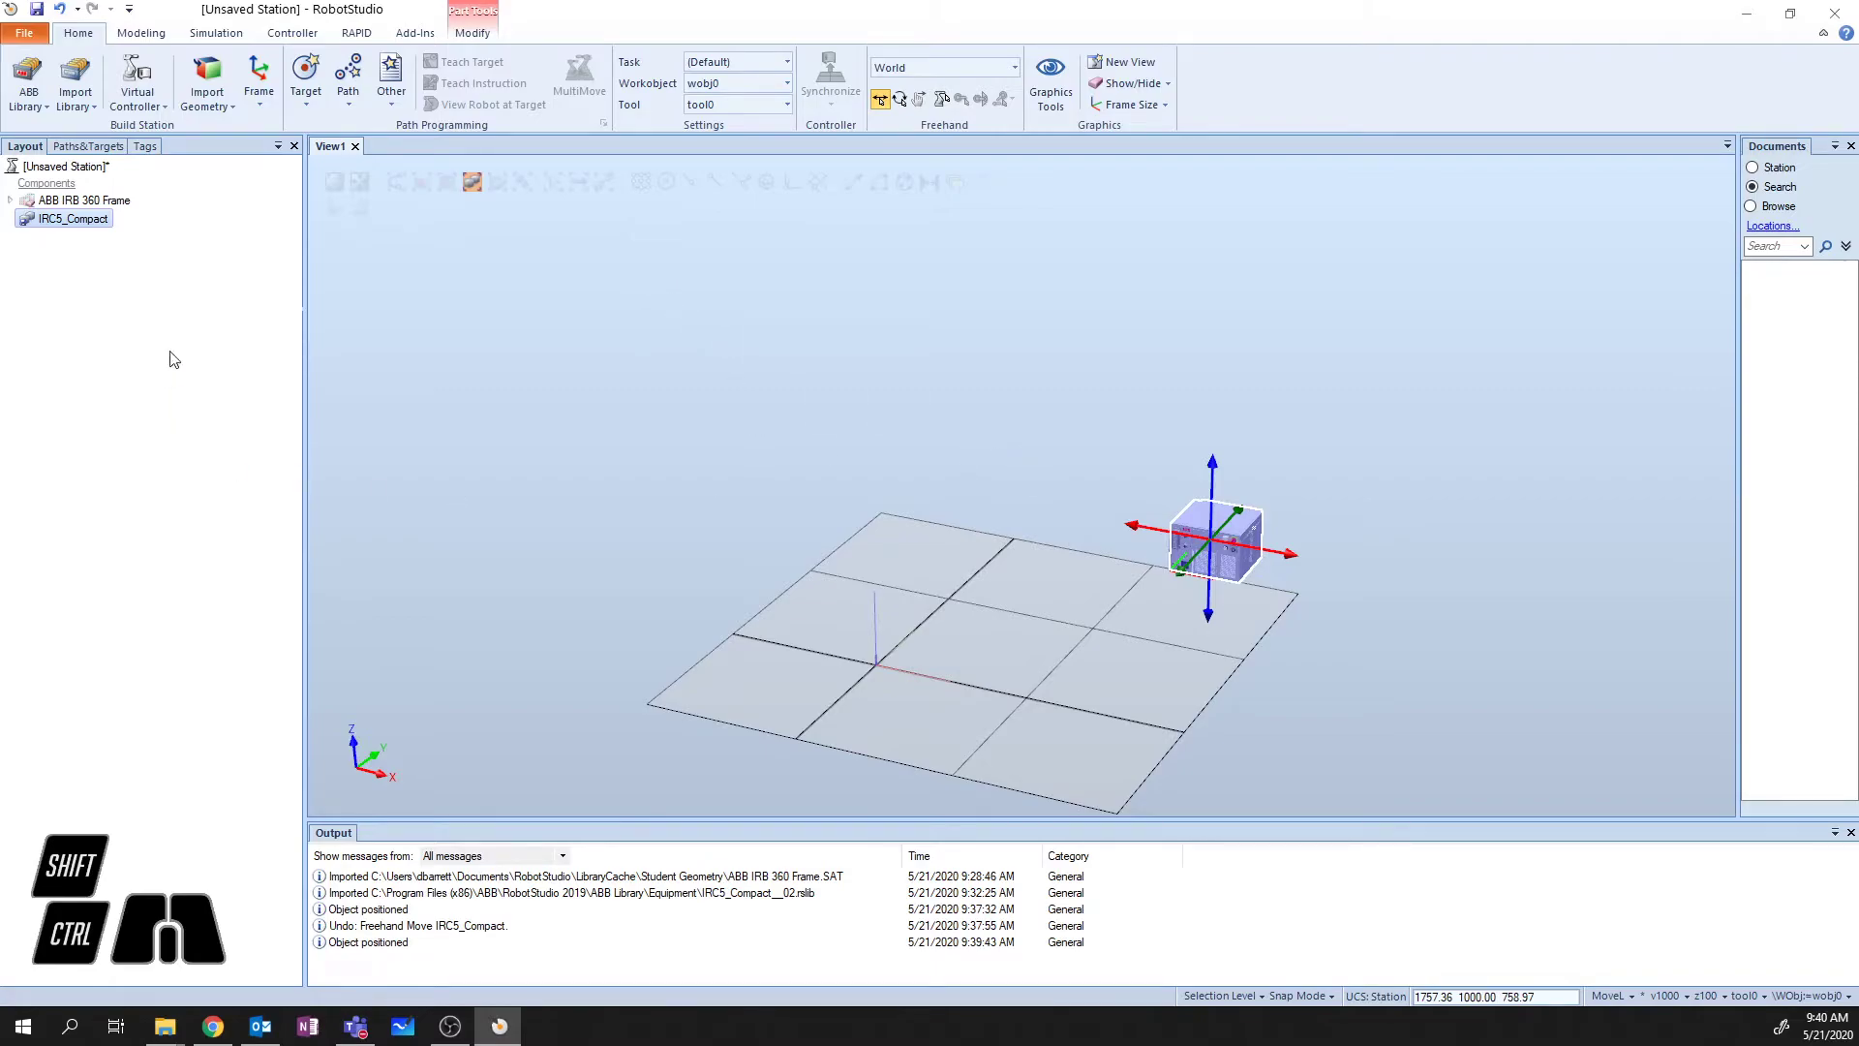
right_click(1239, 525)
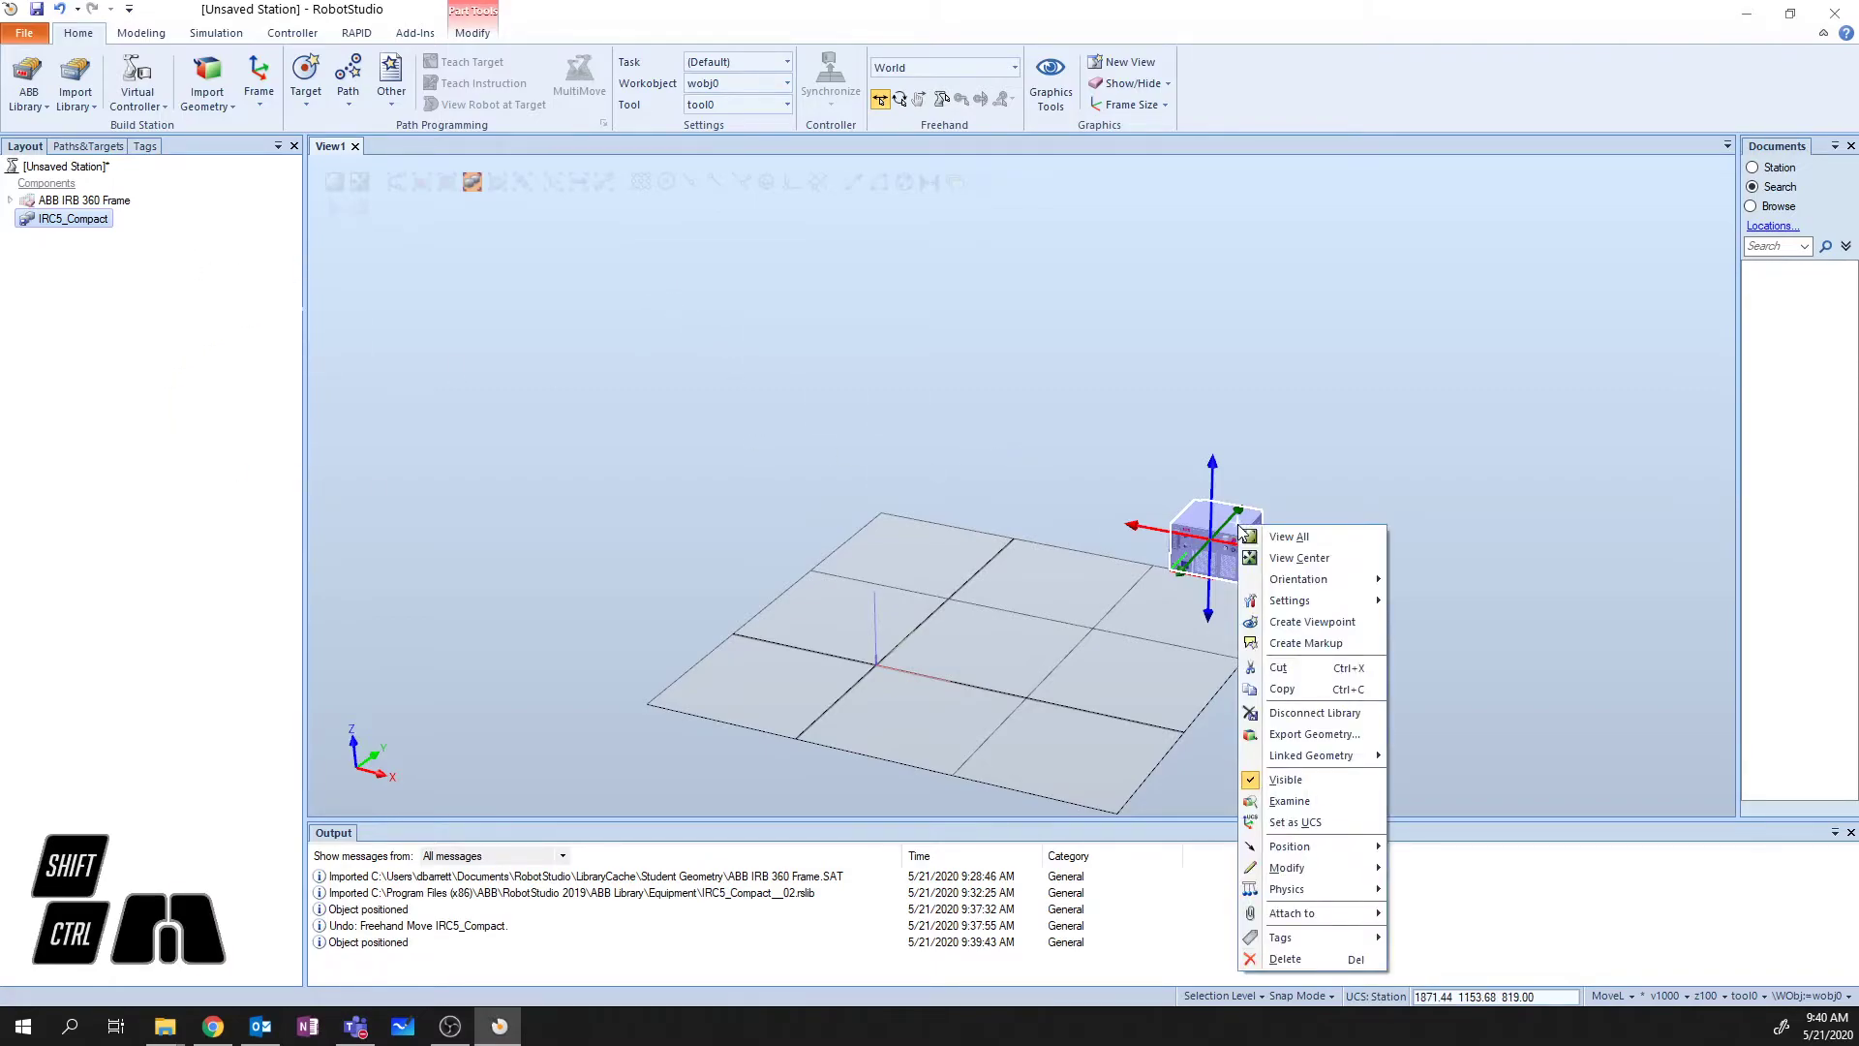
mouse_move(1324, 861)
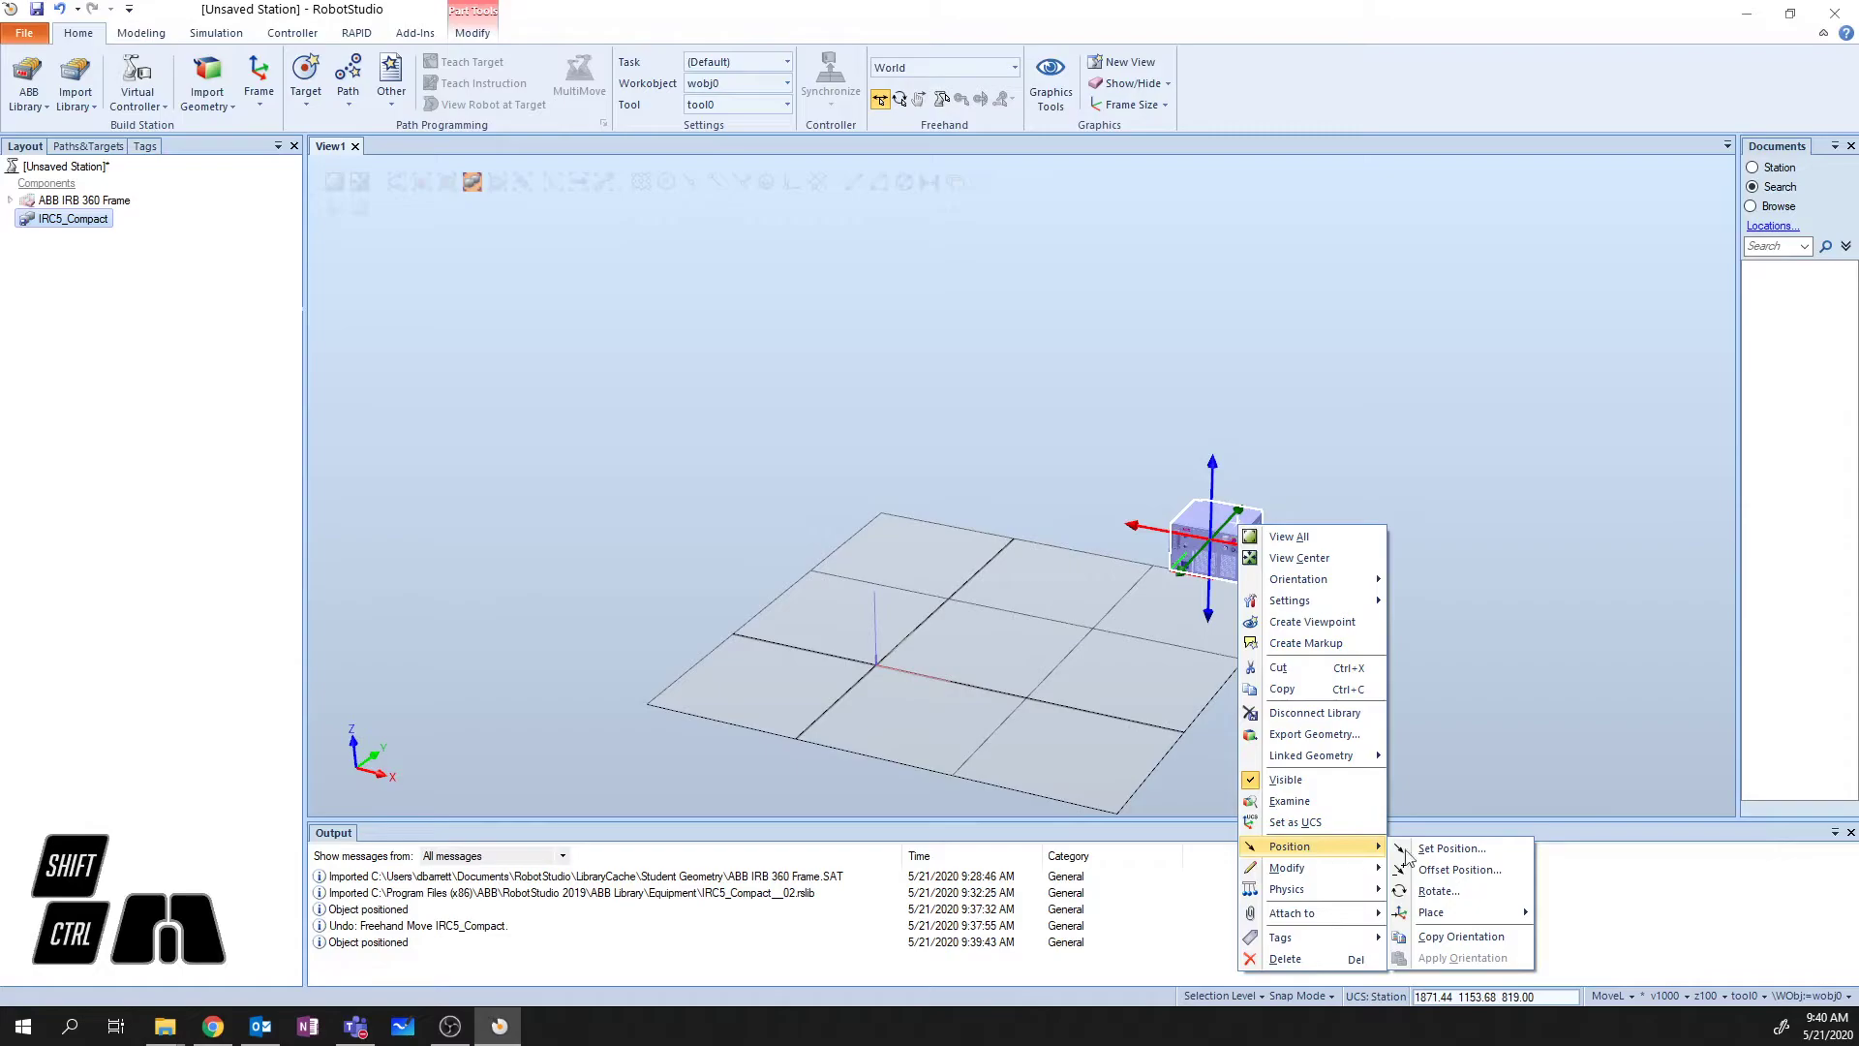
left_click(1435, 889)
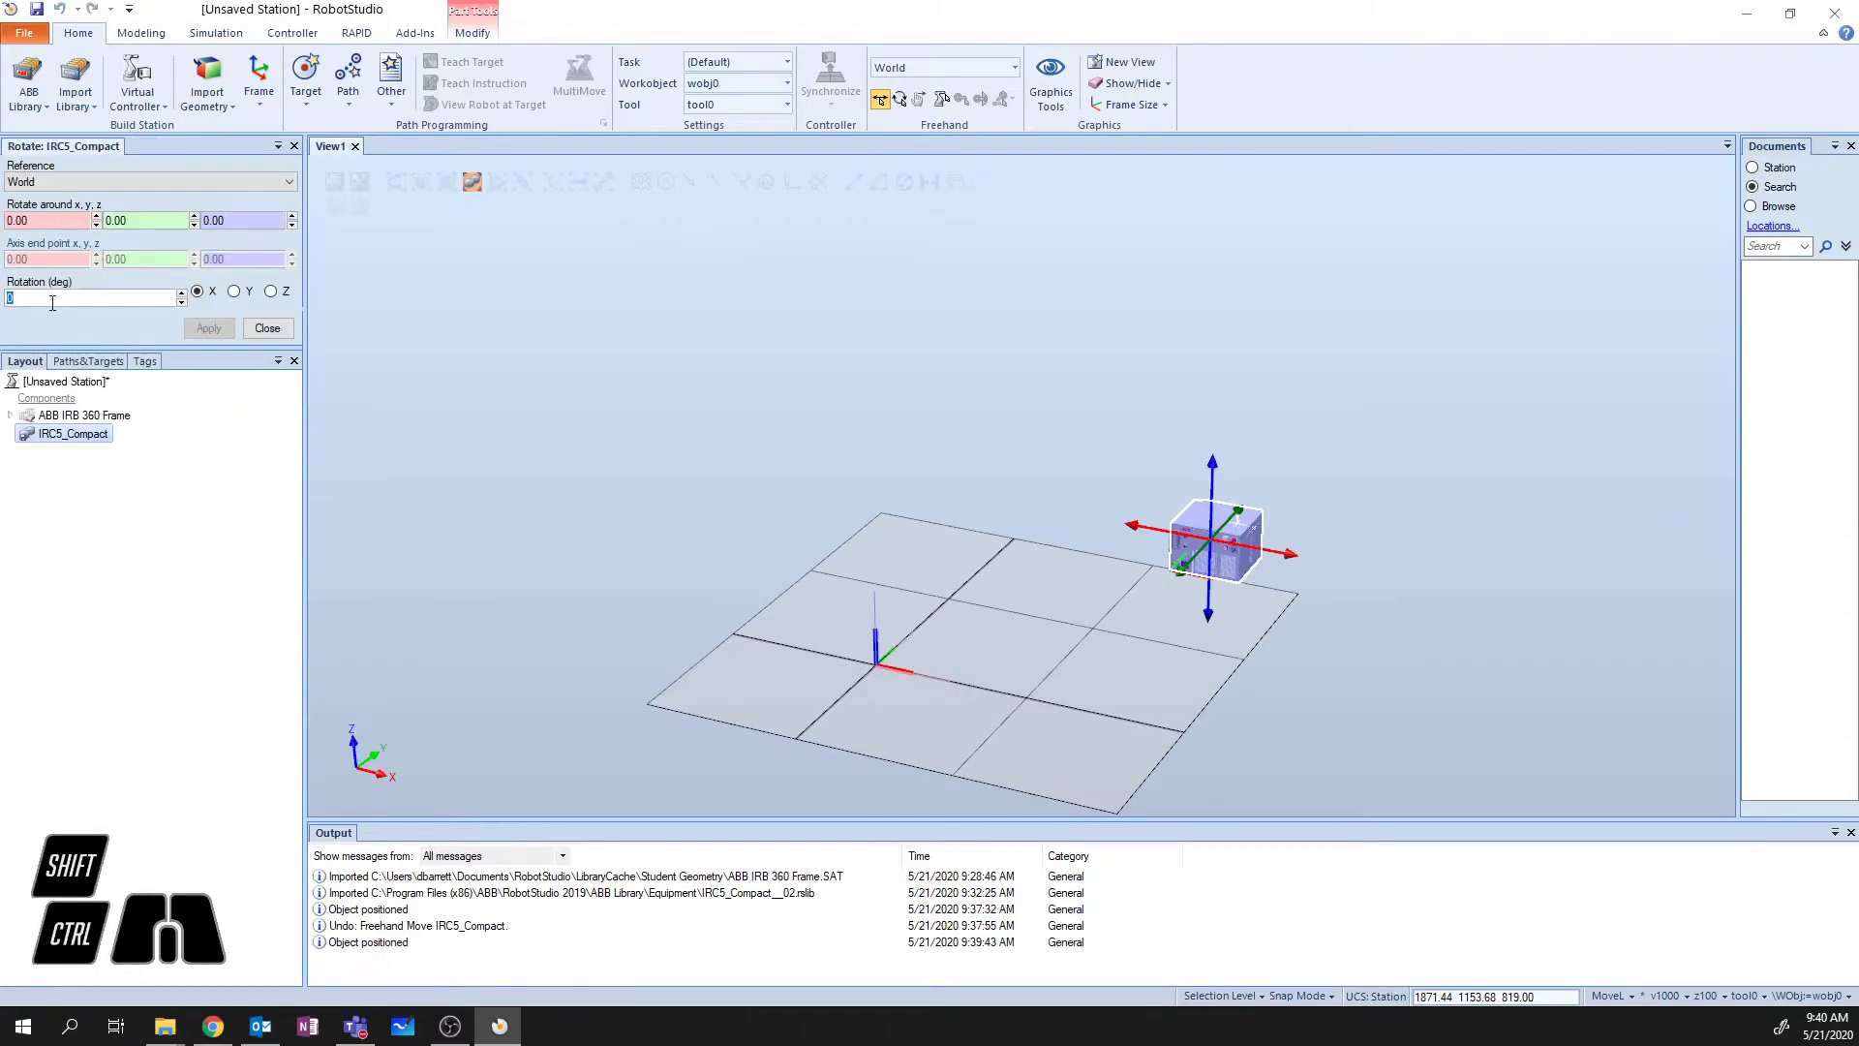
left_click(270, 291)
left_click(139, 298)
type("90")
left_click(213, 330)
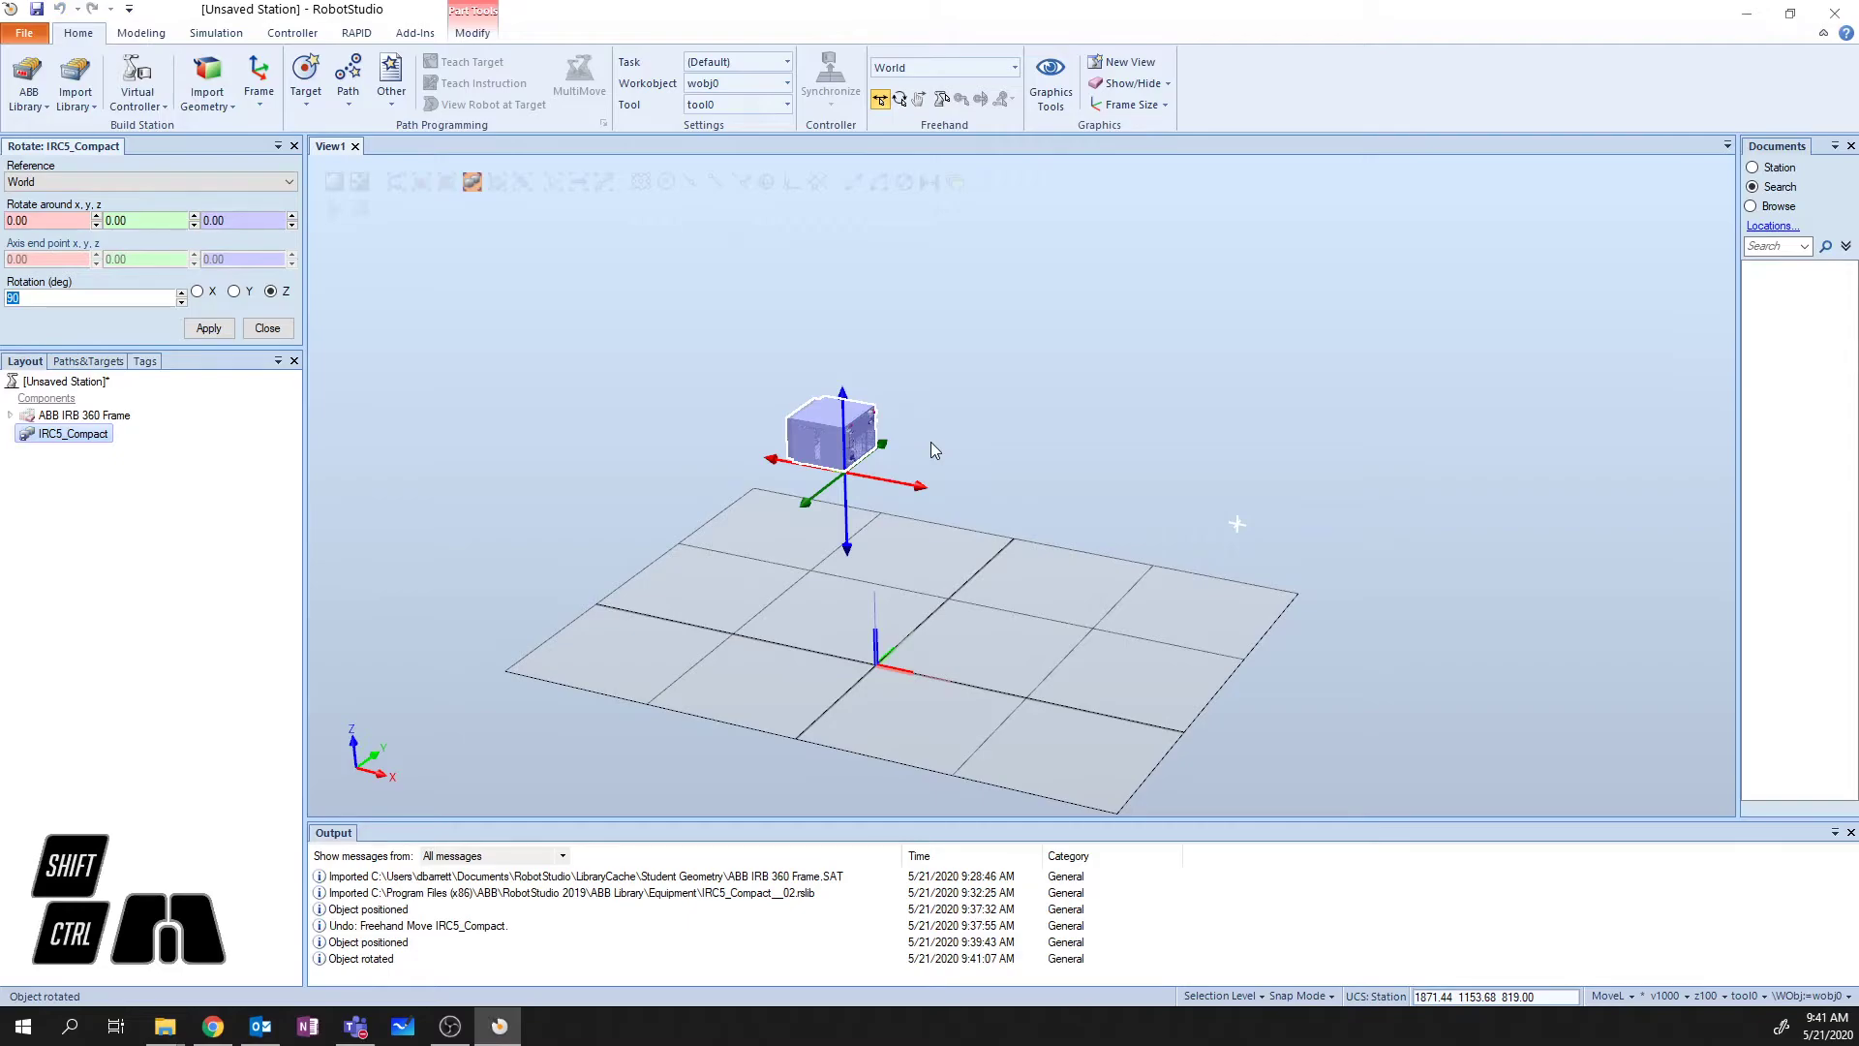
- Close the Rotate settings and undo the cabinet's rotation about the World Z axis
key("ctrl")
left_click(267, 328)
key("ctrl")
key("ctrl+z")
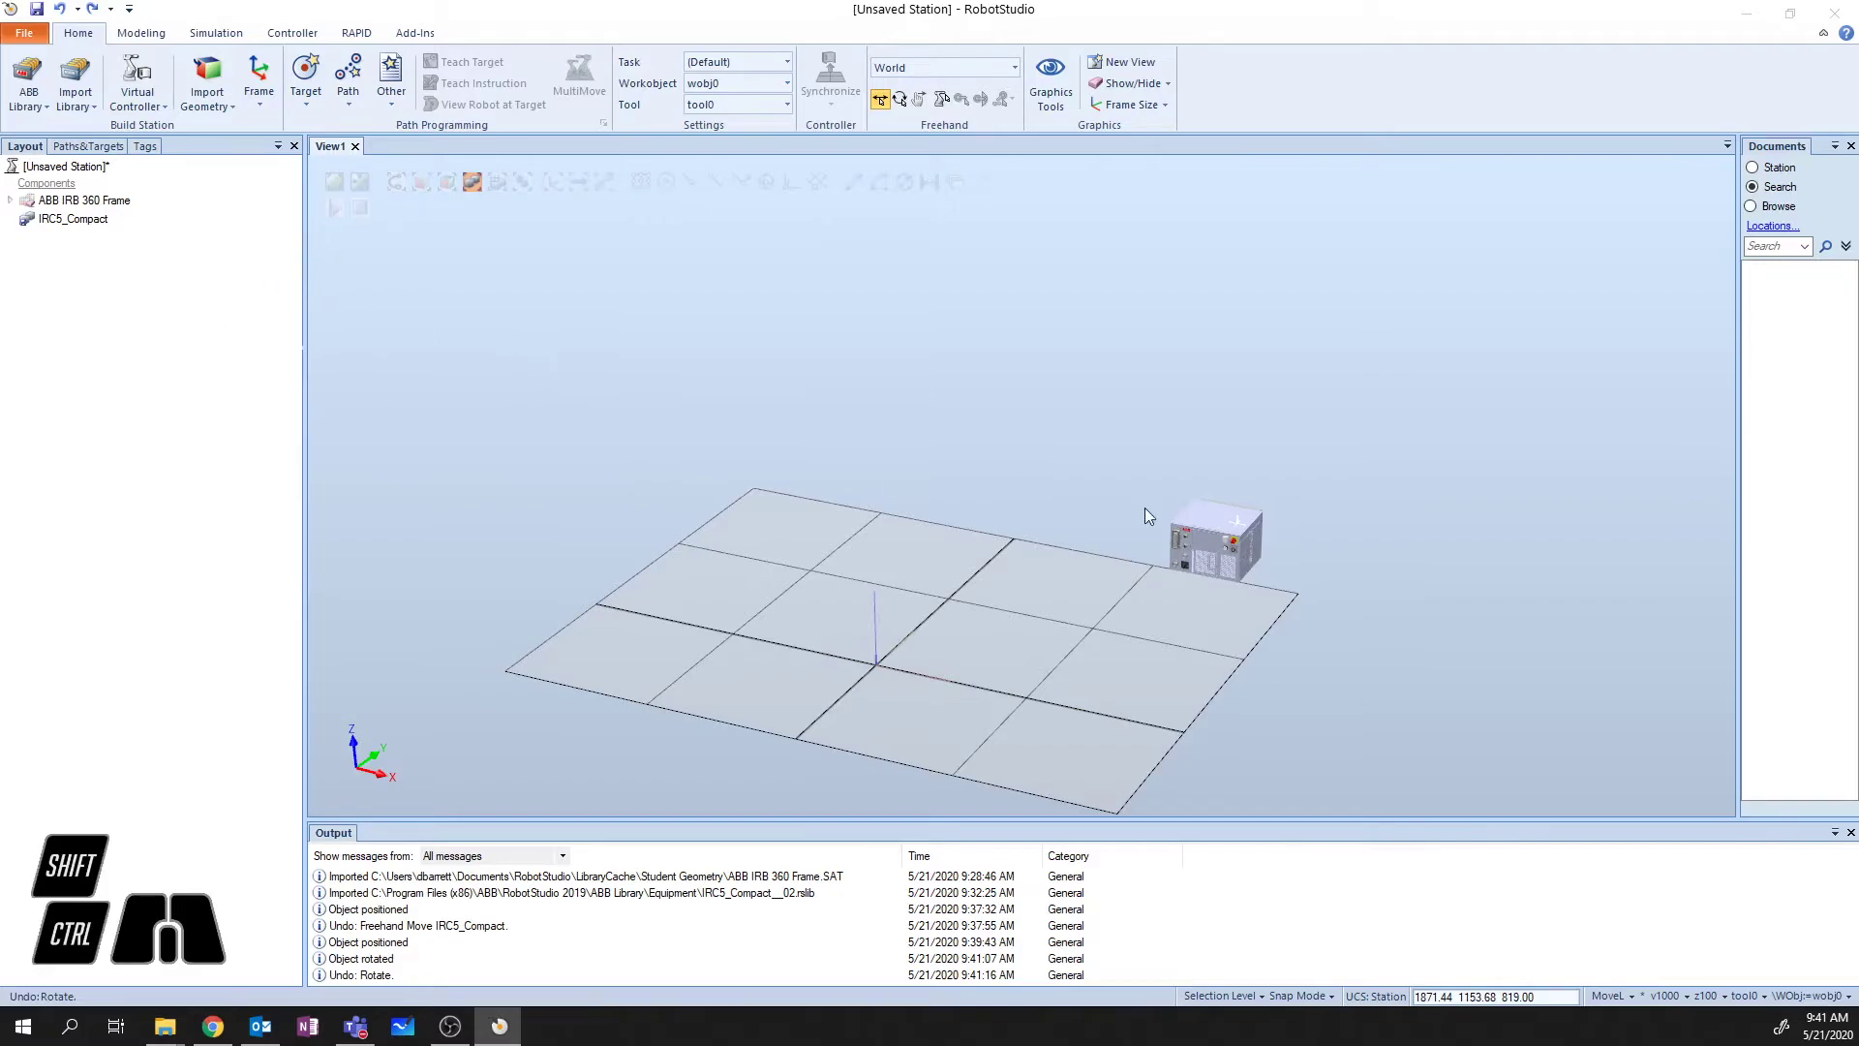
- Rotate the IRC5 Compact cabinet 90 degrees about its Z axis with Local as the reference
right_click(1213, 538)
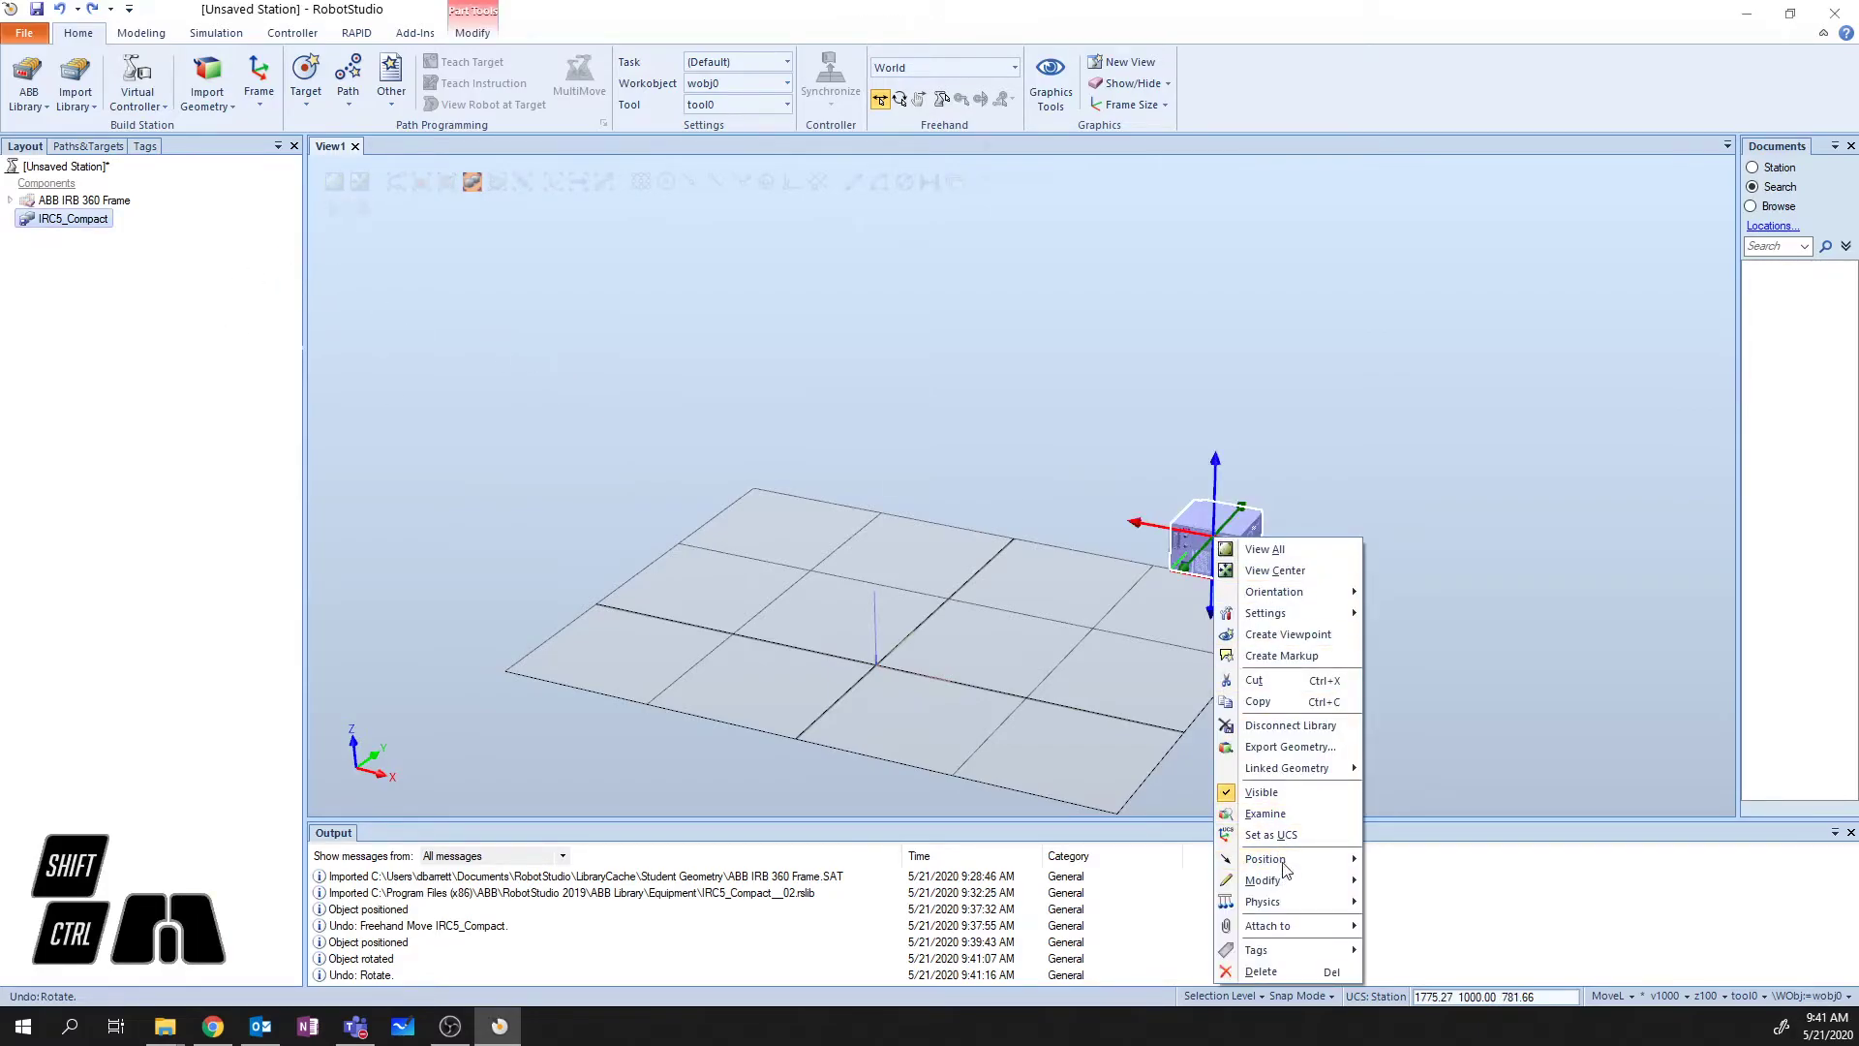
mouse_move(1287, 858)
left_click(1404, 905)
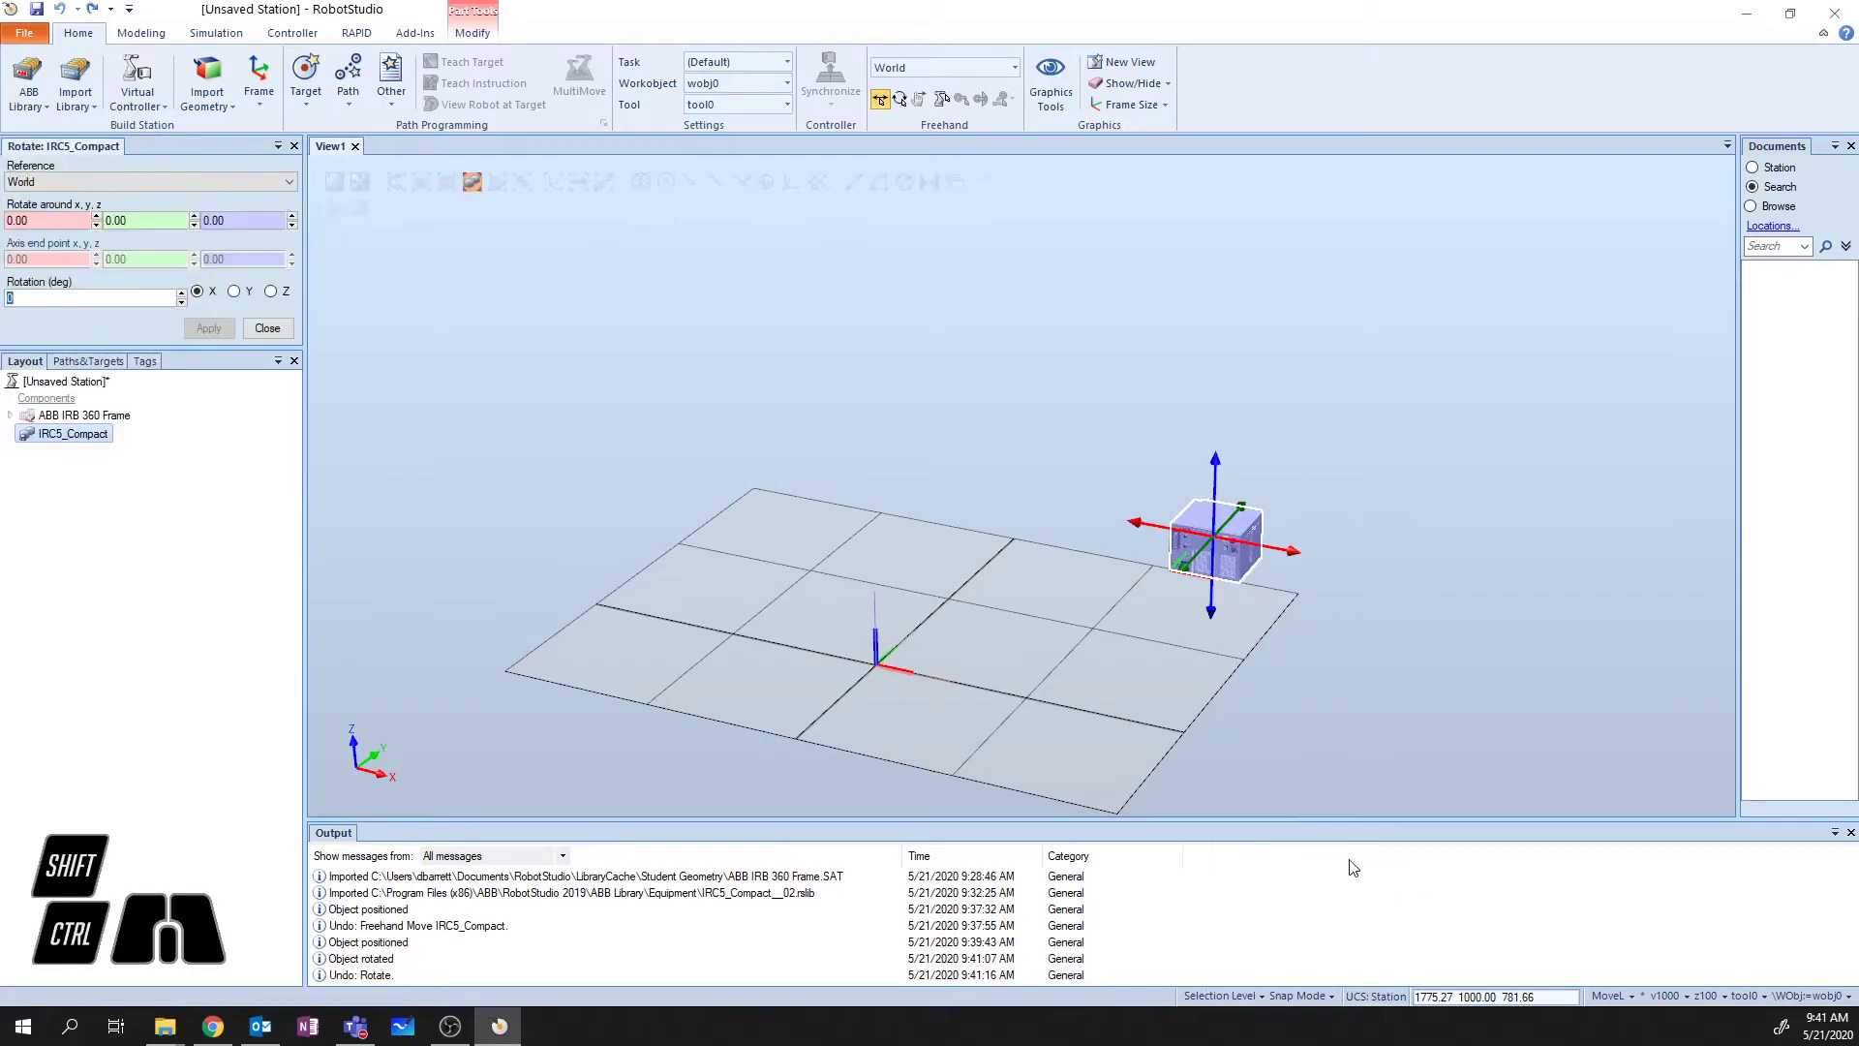
left_click(272, 291)
left_click(187, 183)
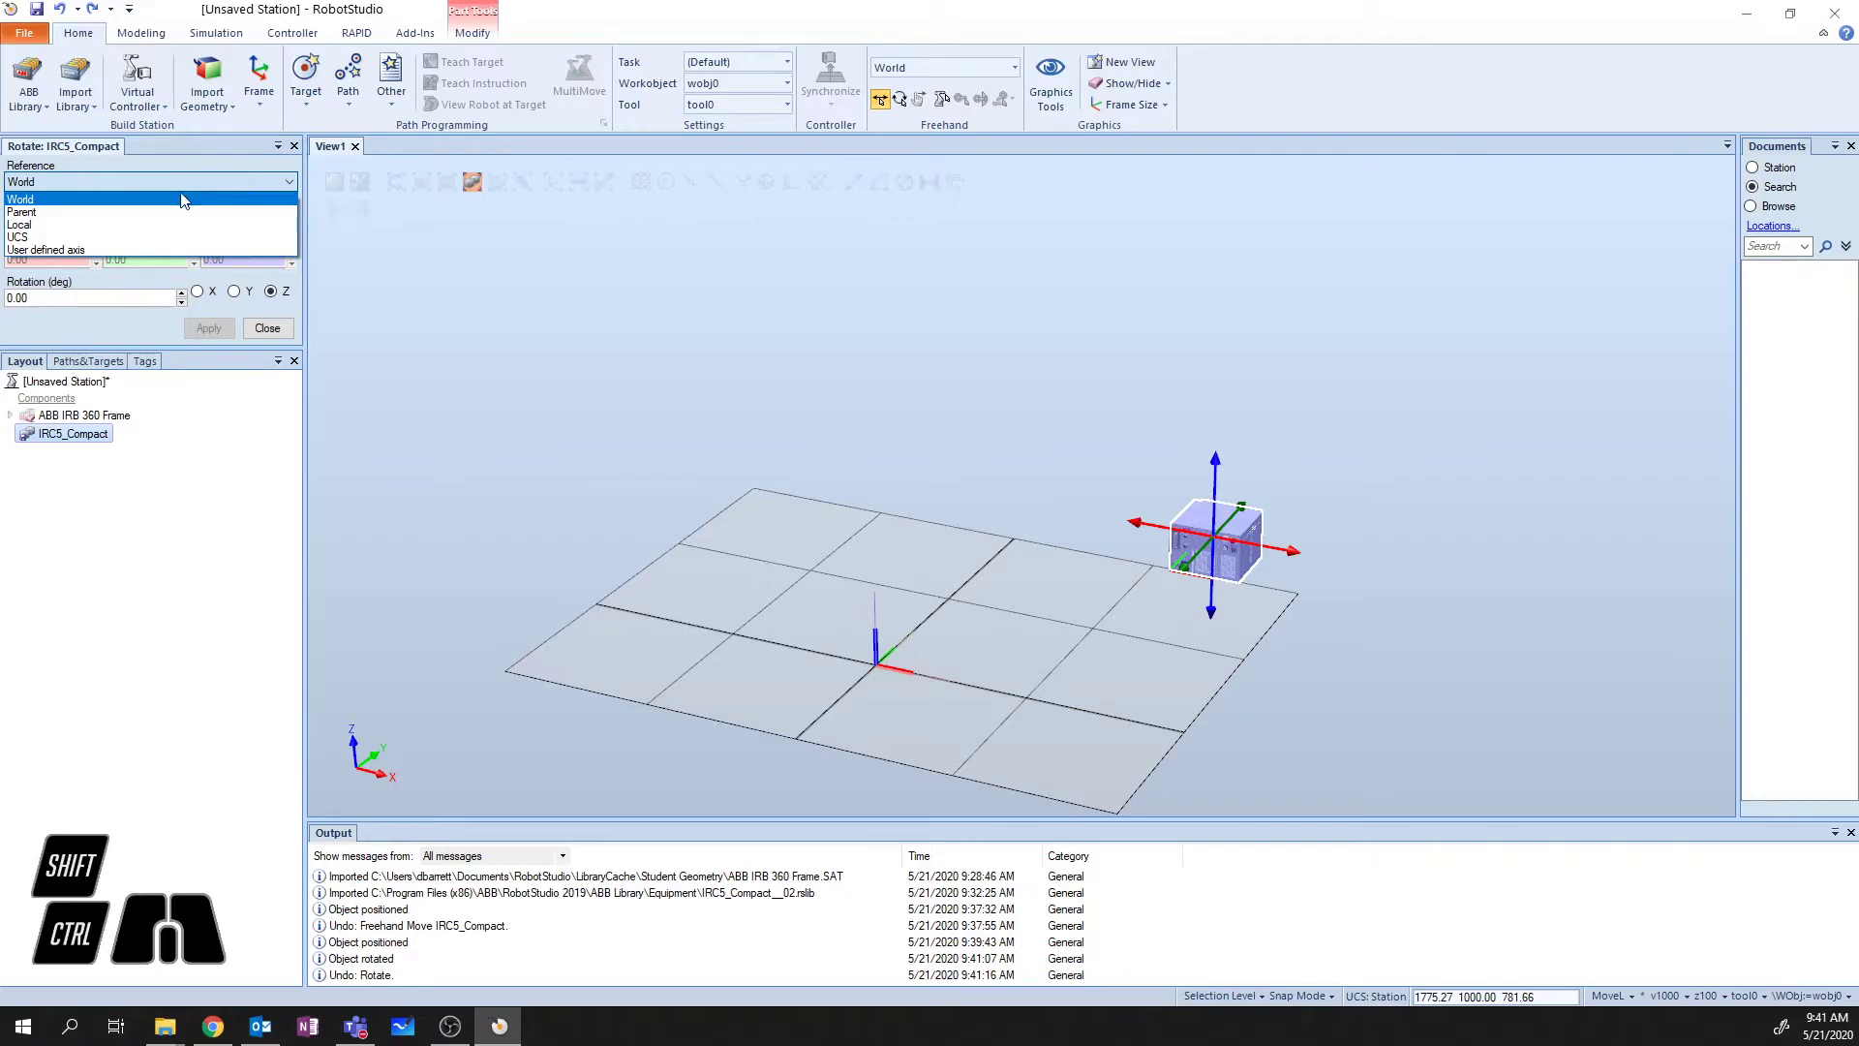
left_click(164, 225)
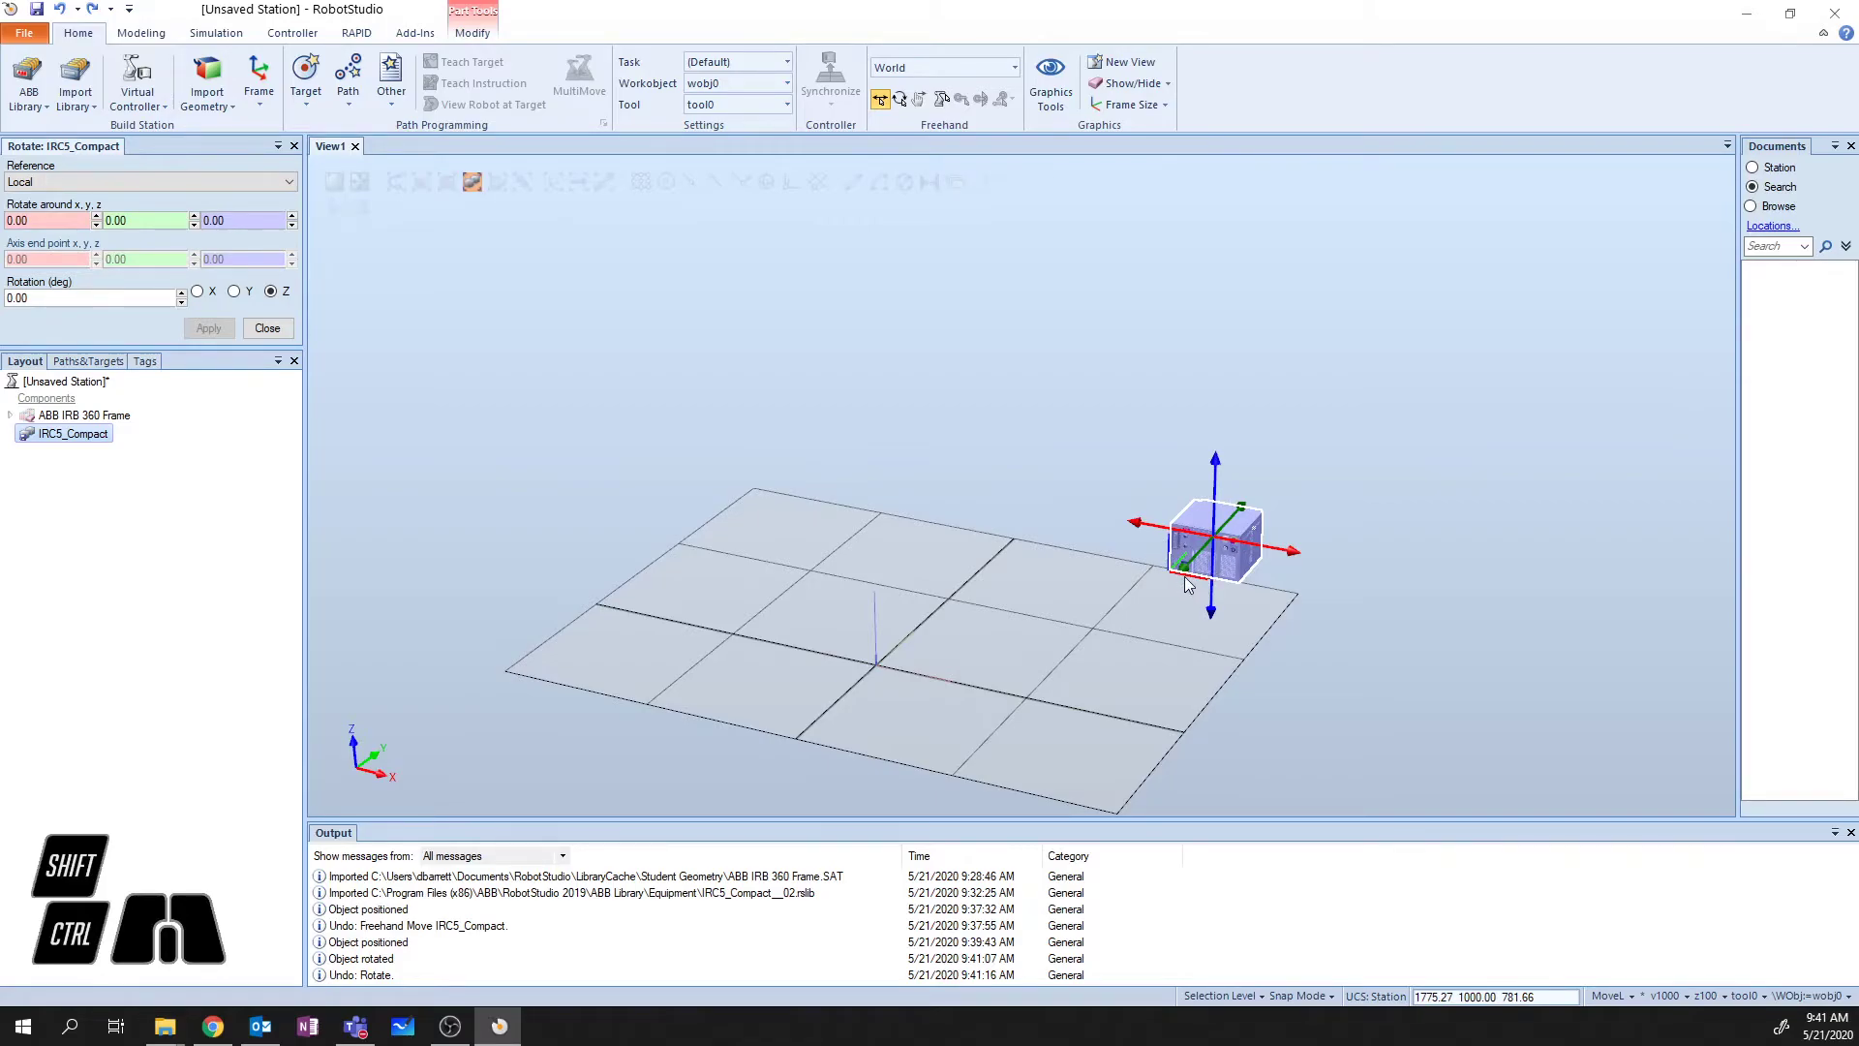
left_click(115, 299)
double_click(115, 298)
type("90")
key("Return")
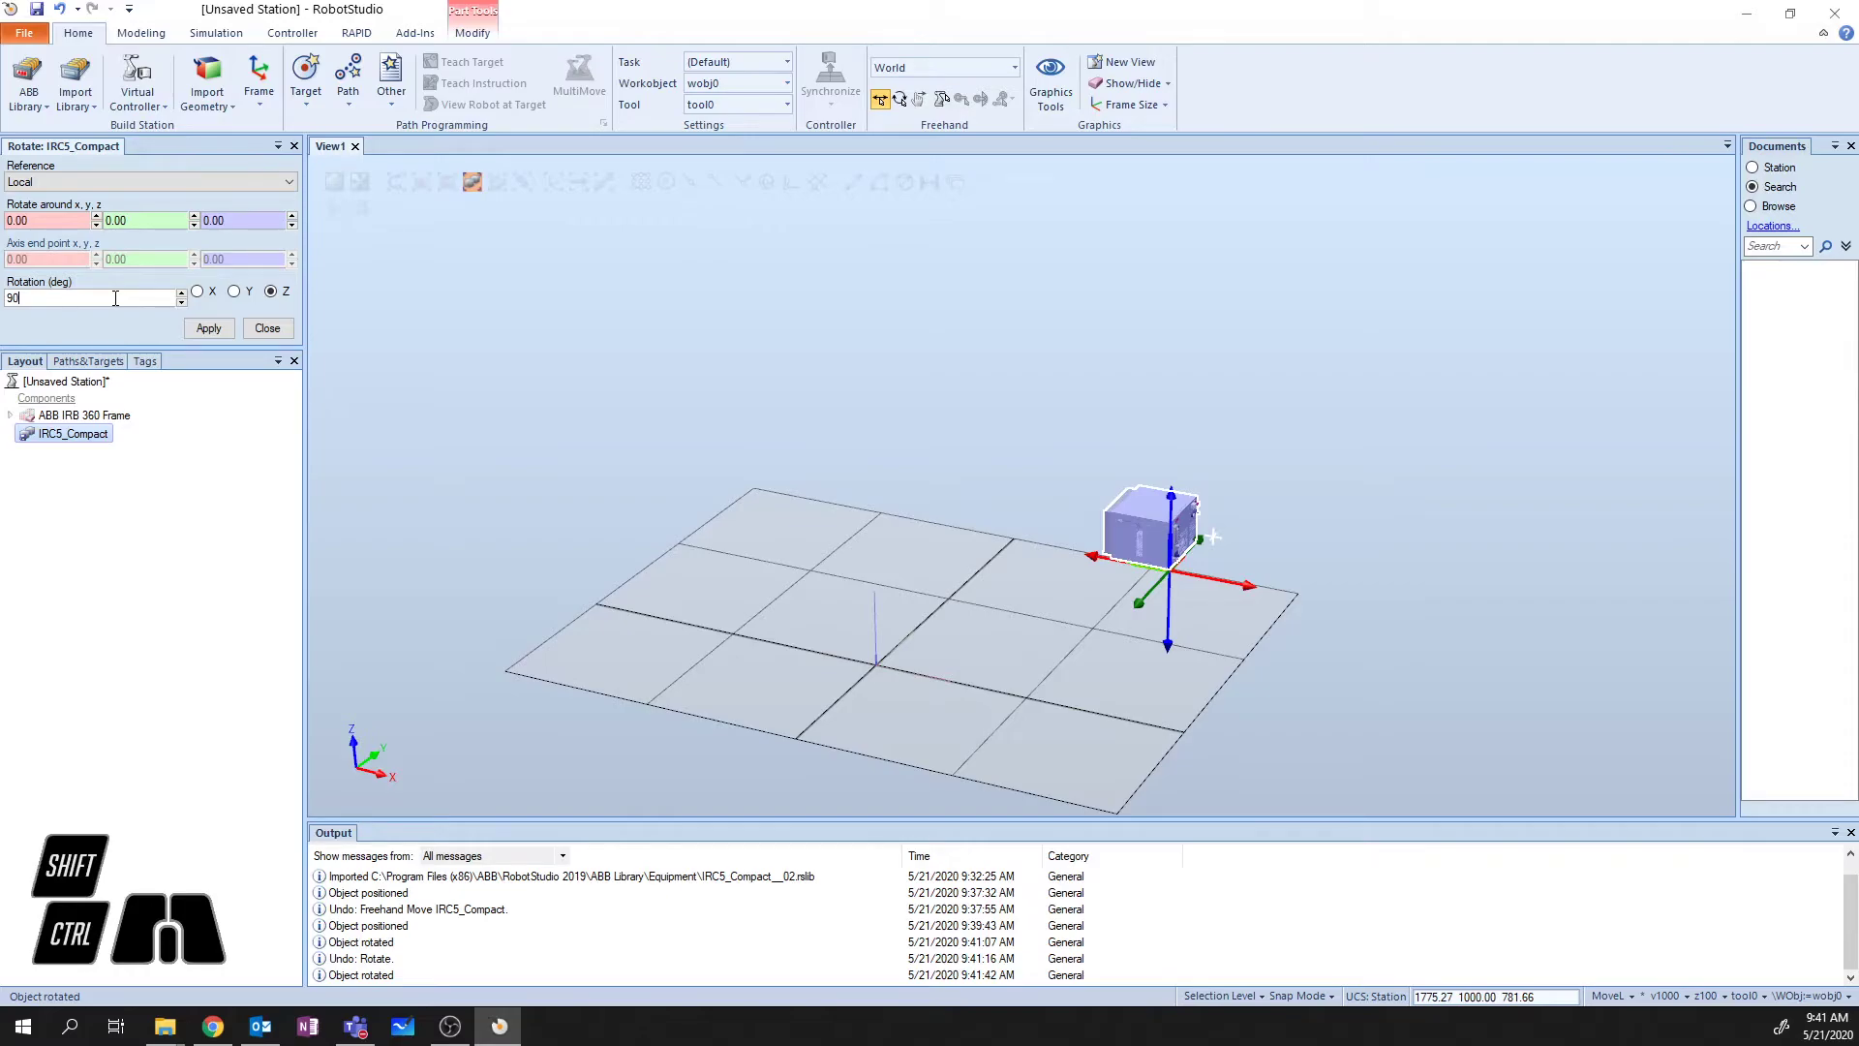
- Apply the 90-degree local Z rotation four more times to turn the IRC5 Compact cabinet a full circle
key("Return")
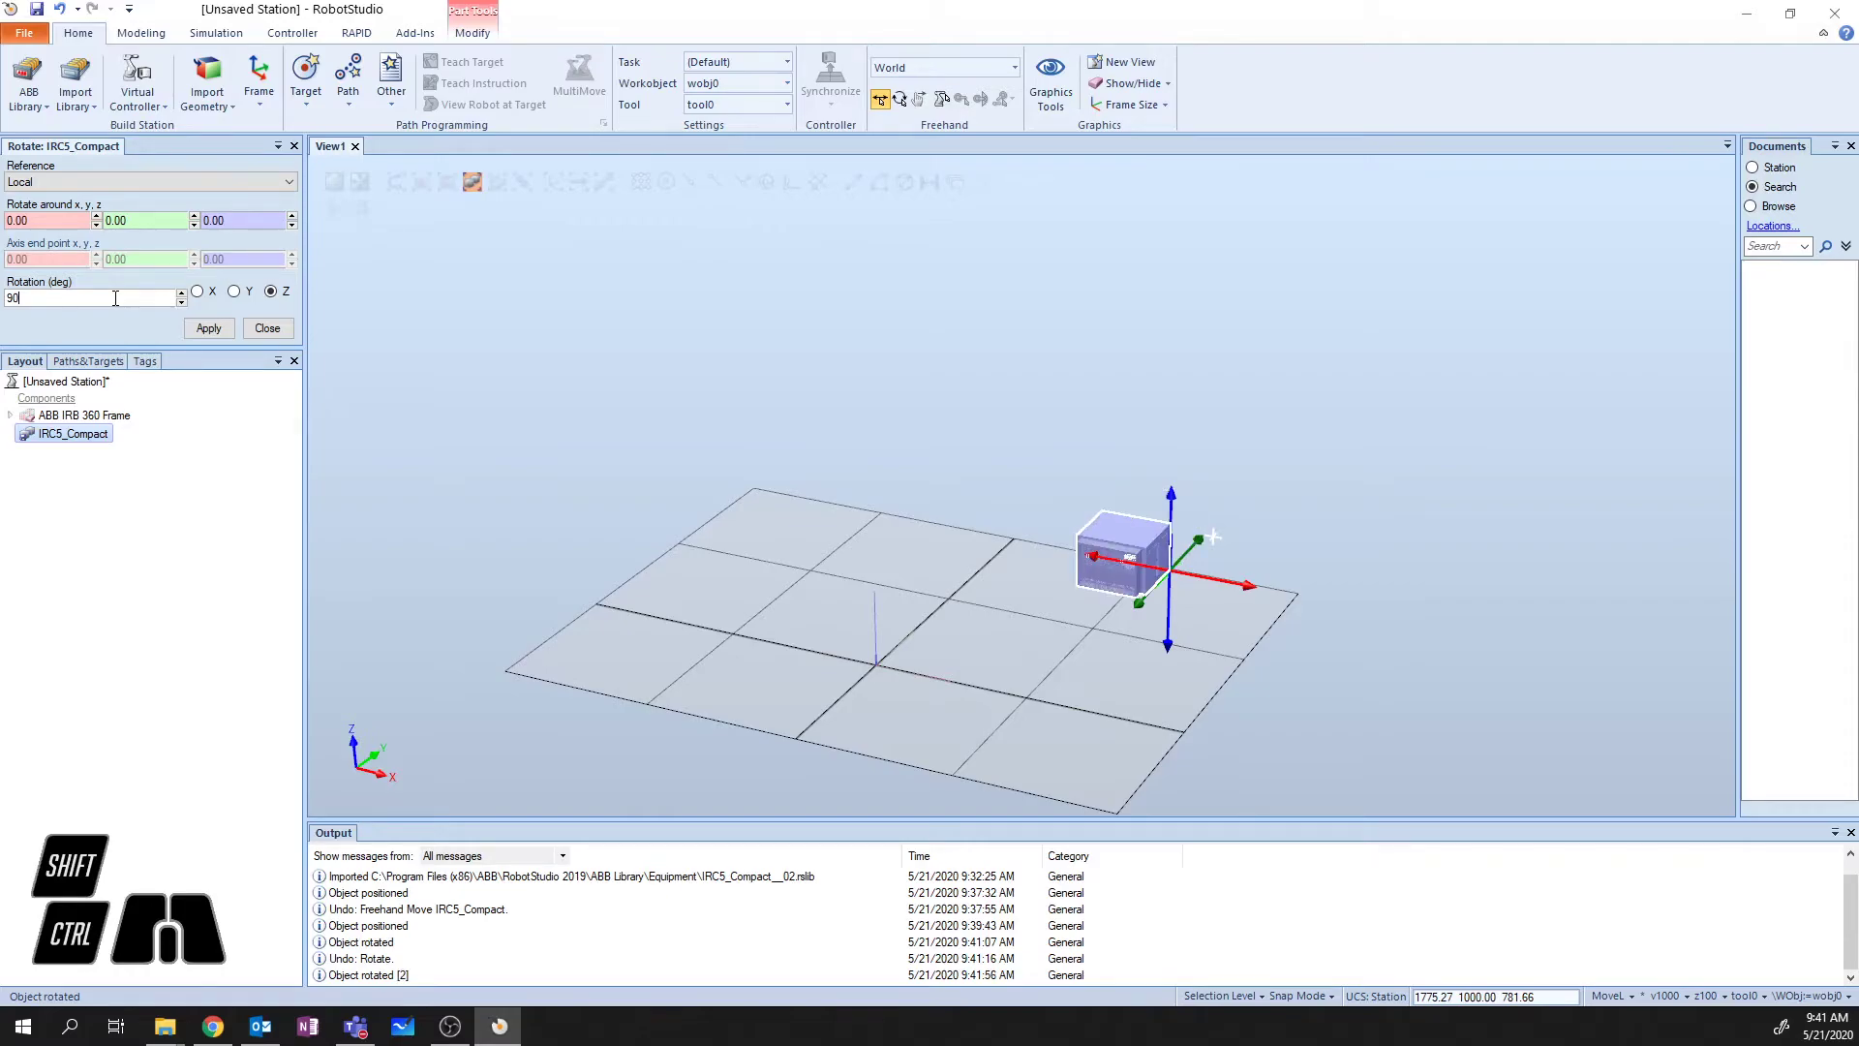
key("Return")
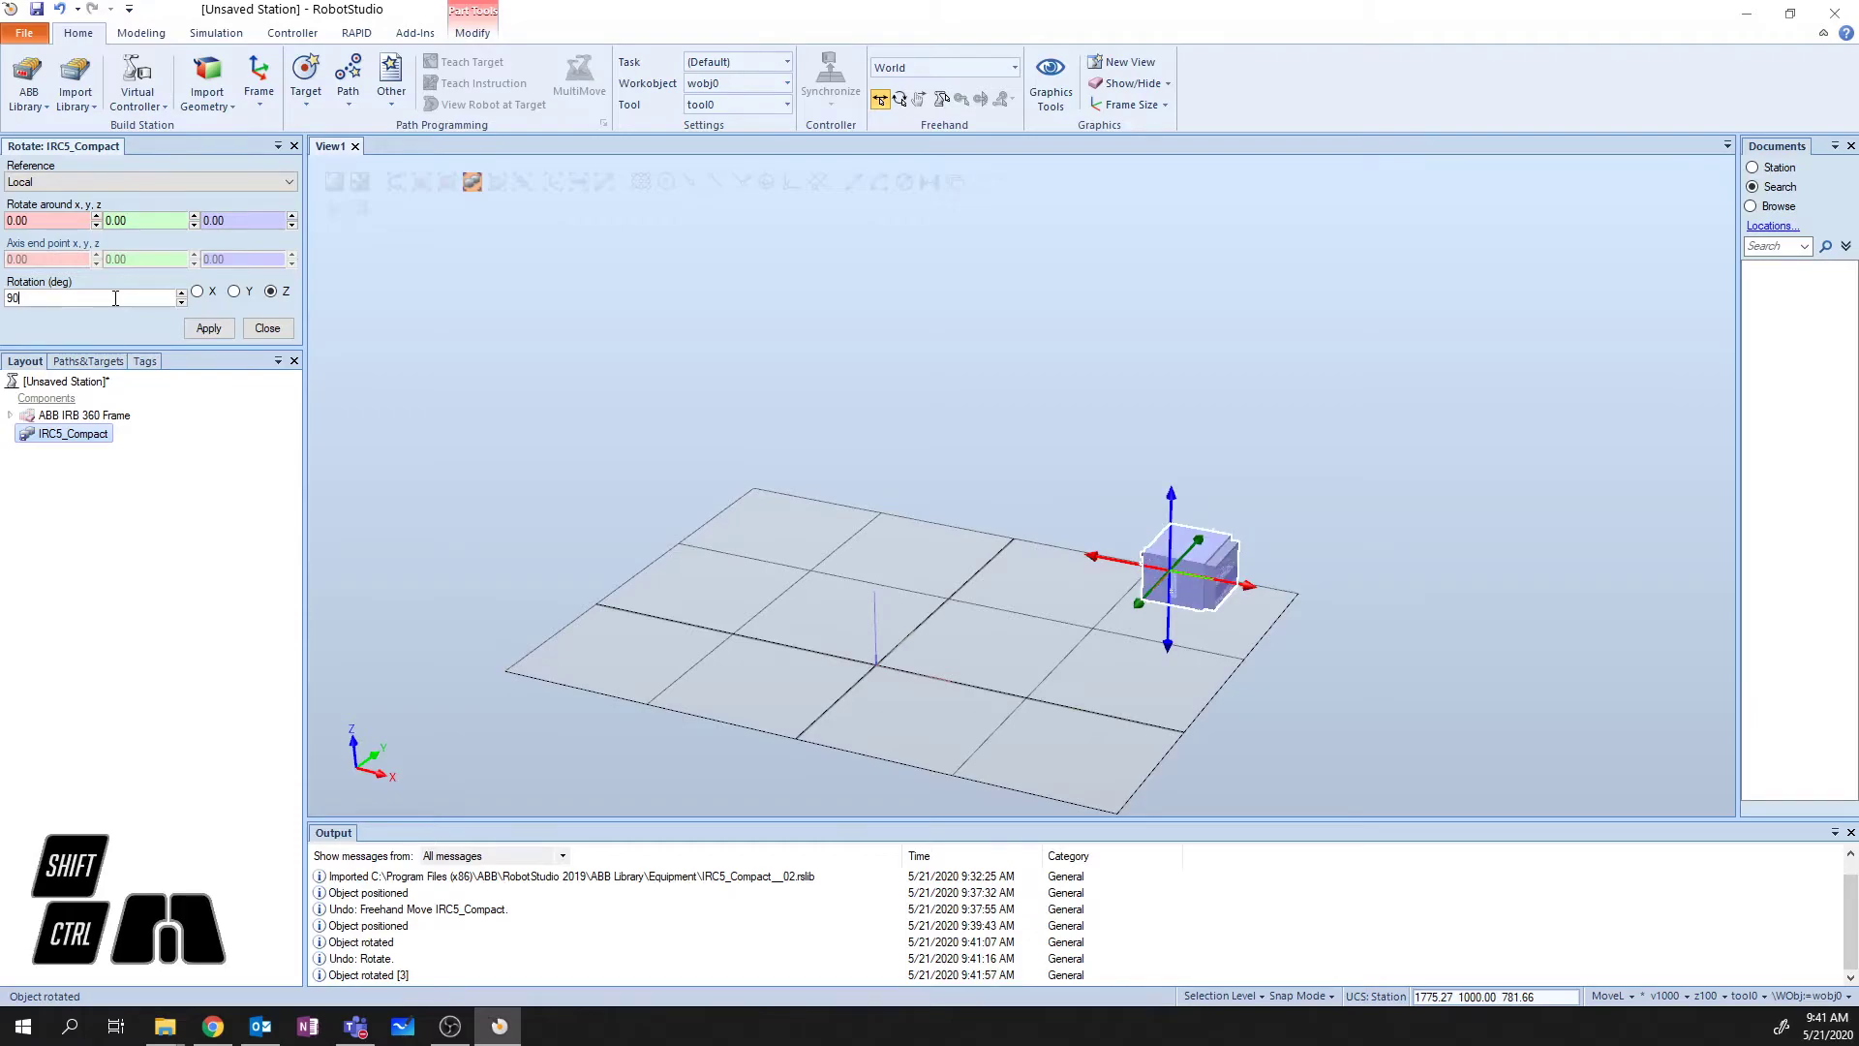
key("Return")
key("Return")
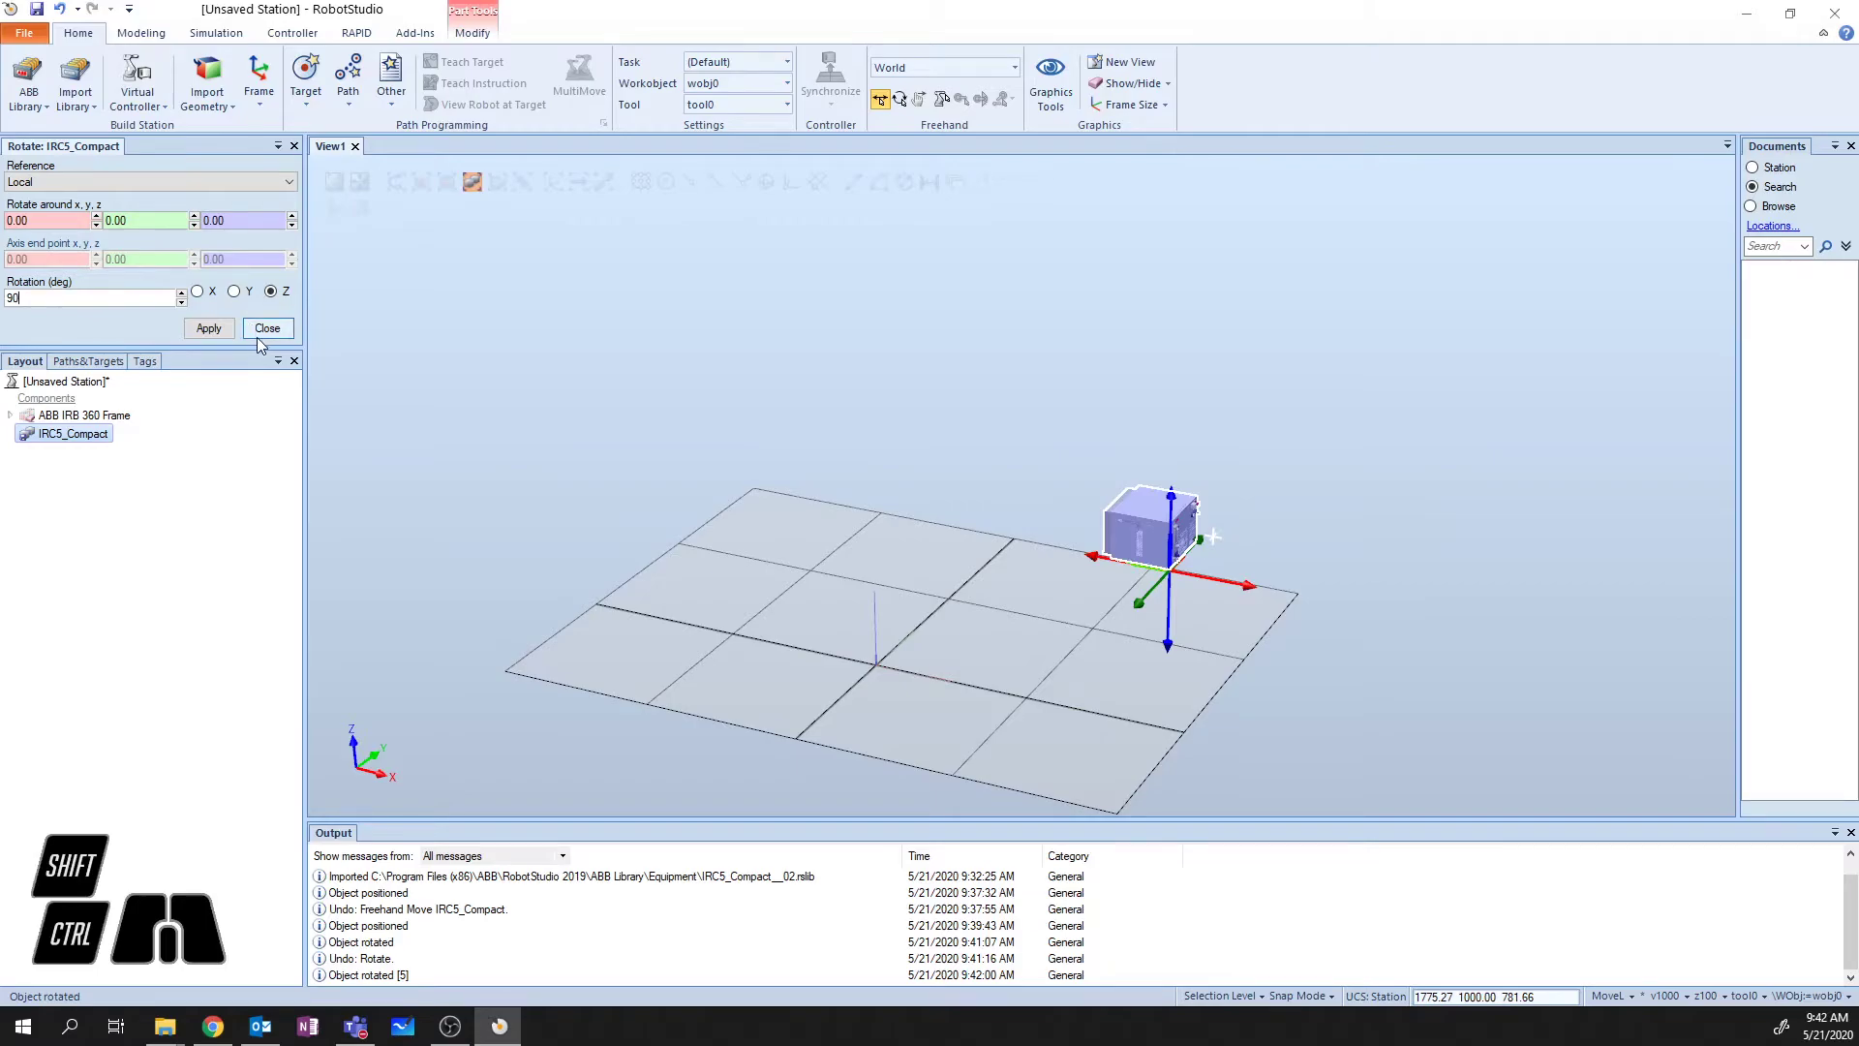
- Close the Rotate settings and inspect where the ABB IRB 360 Frame stands relative to the cabinet
key("Escape")
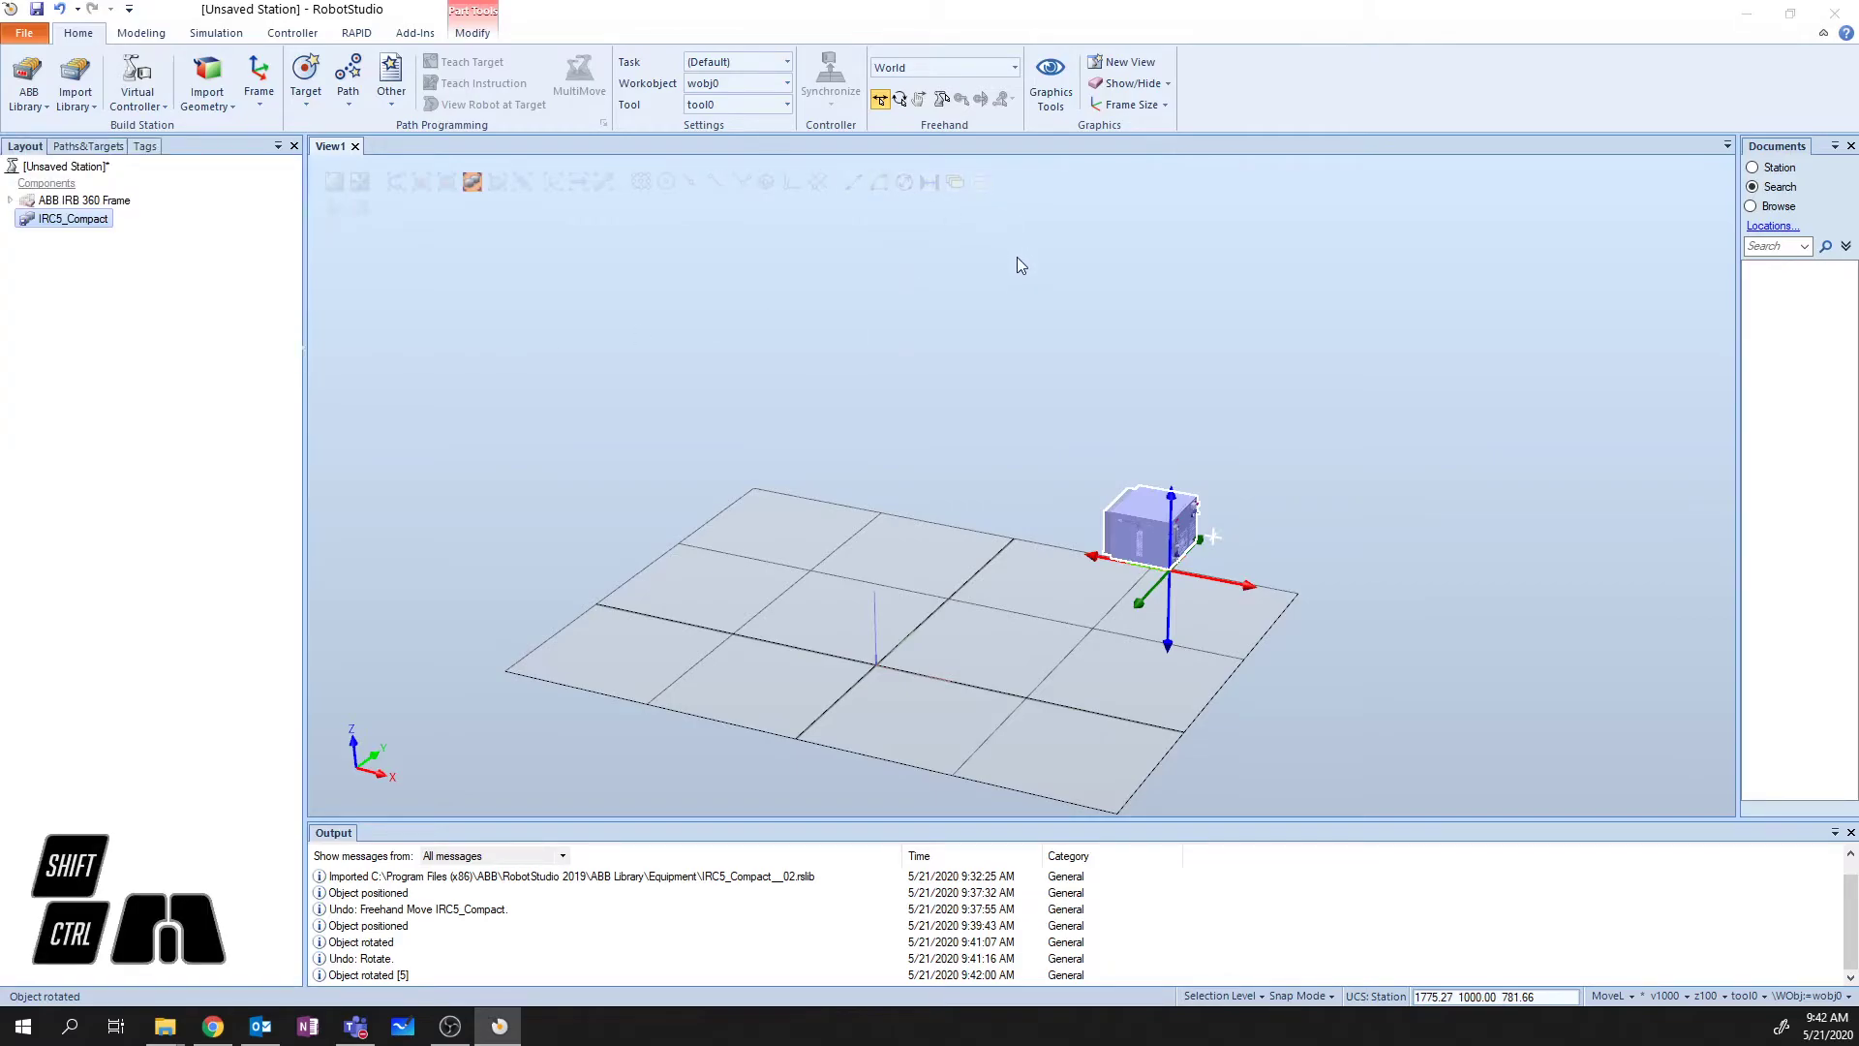
left_click(1001, 340)
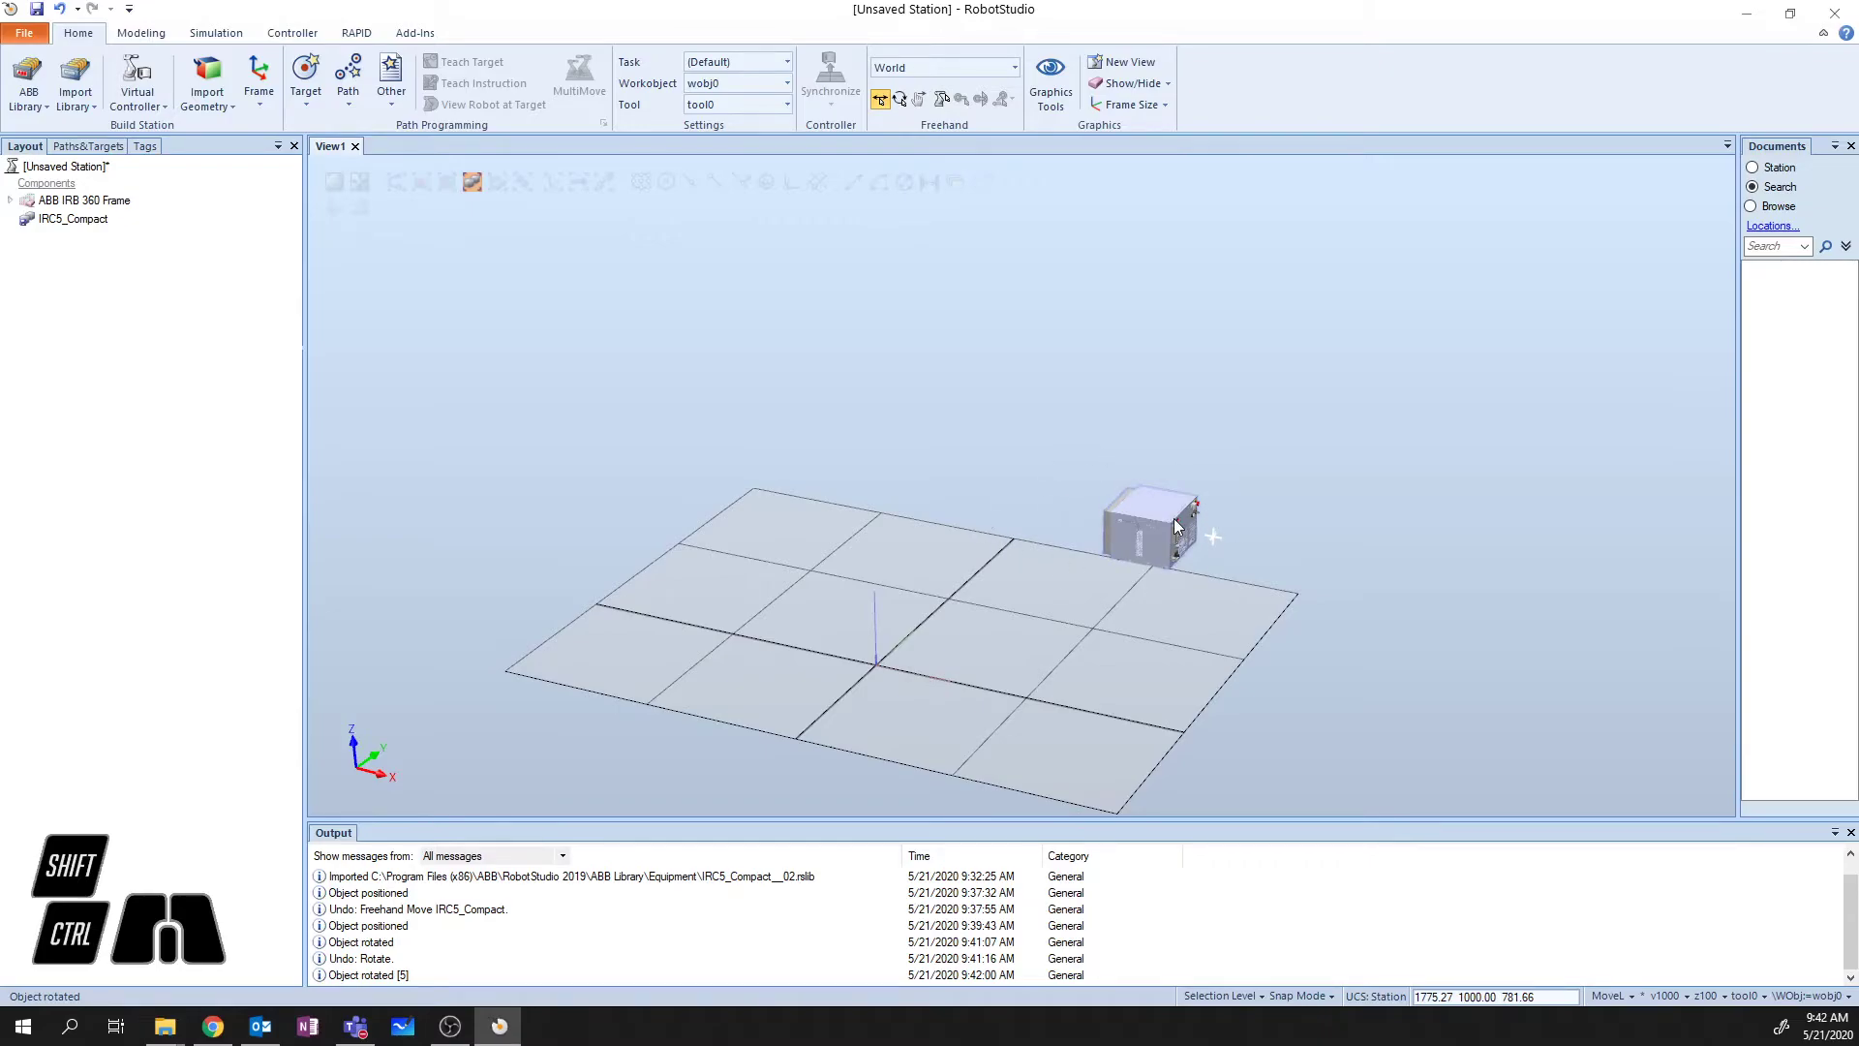
left_click(82, 203)
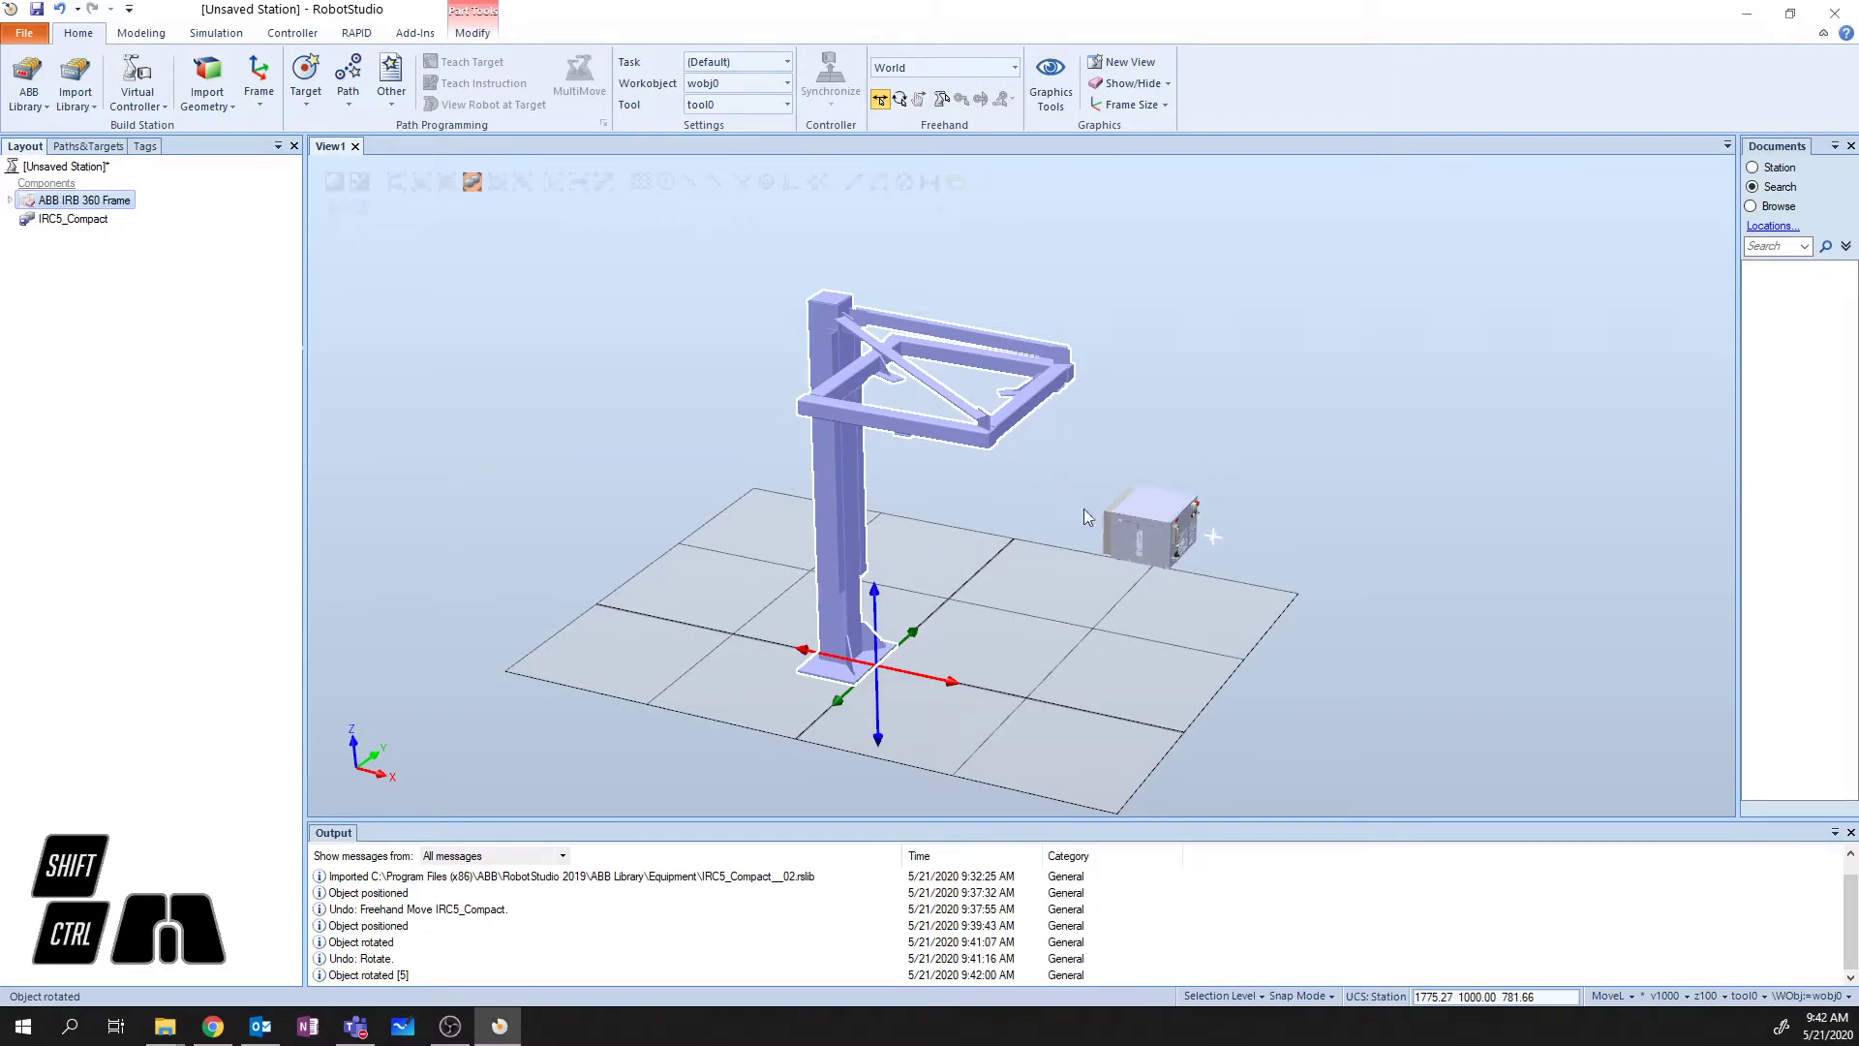
left_click_drag(1300, 462, 592, 498, "ctrl+shift")
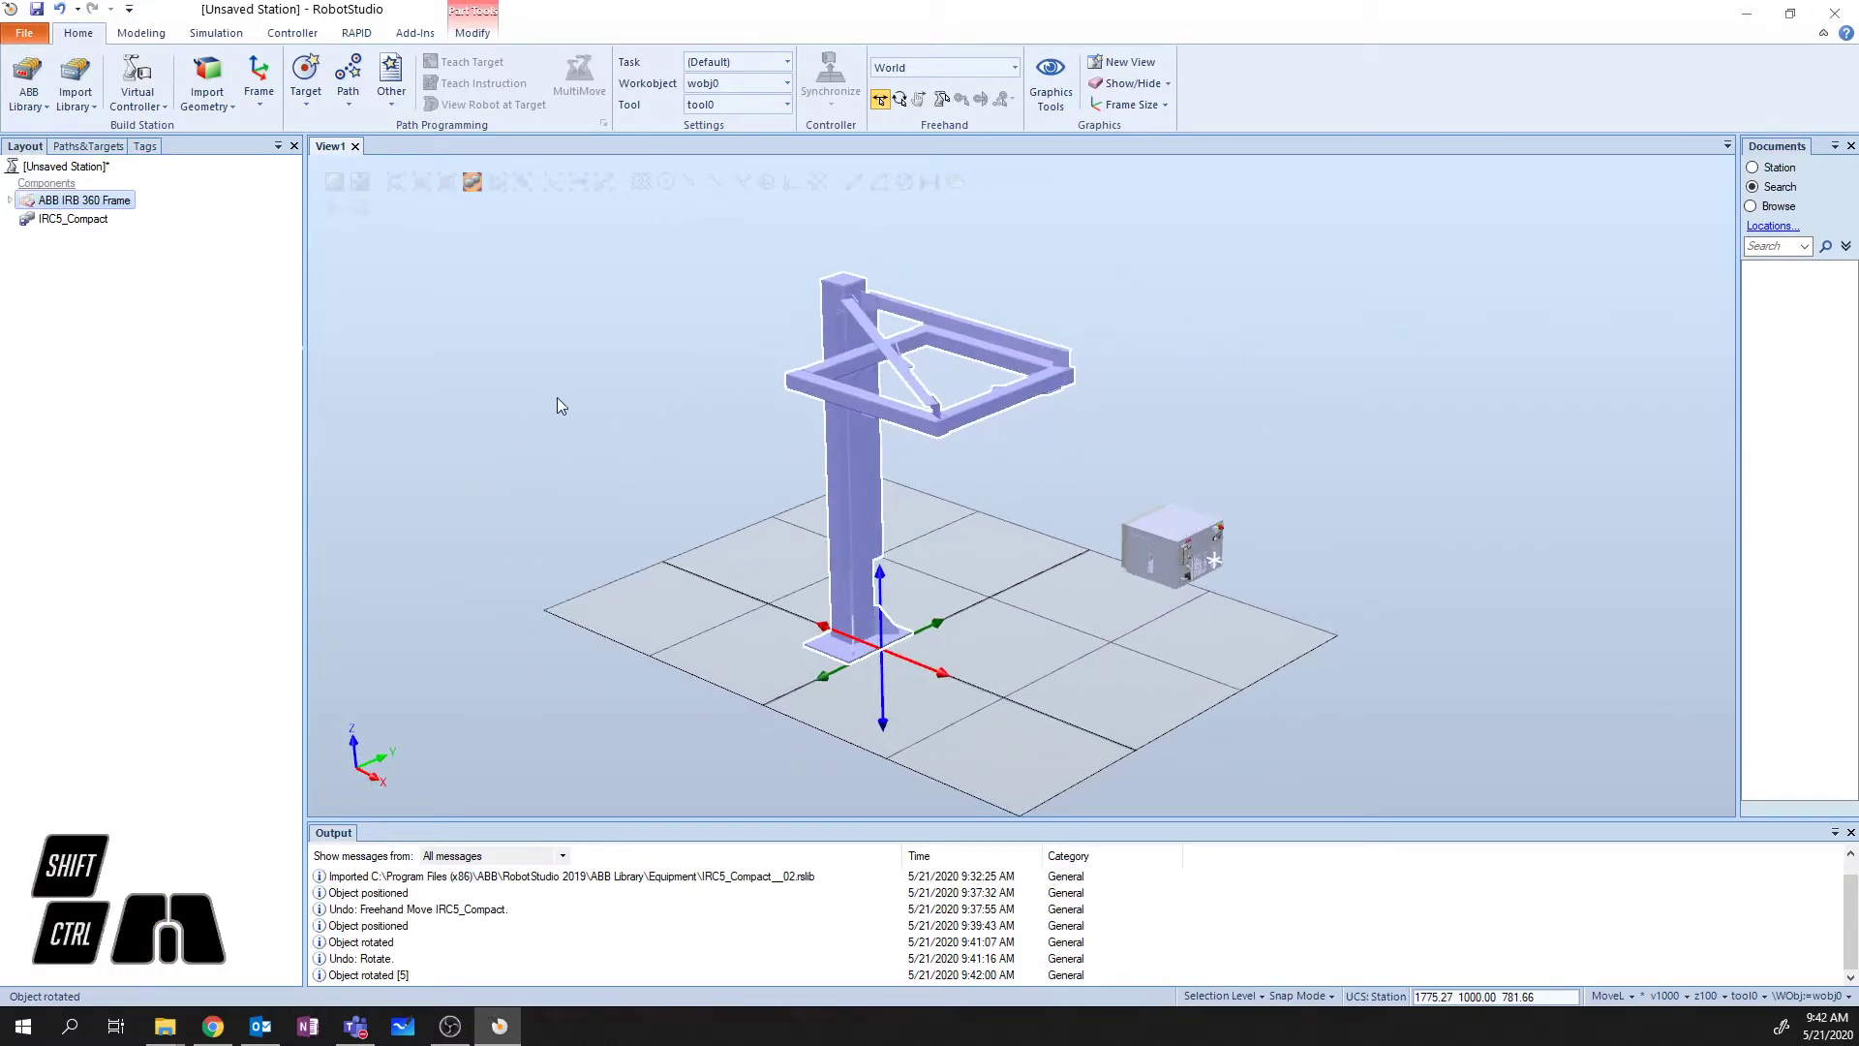
left_click(560, 395)
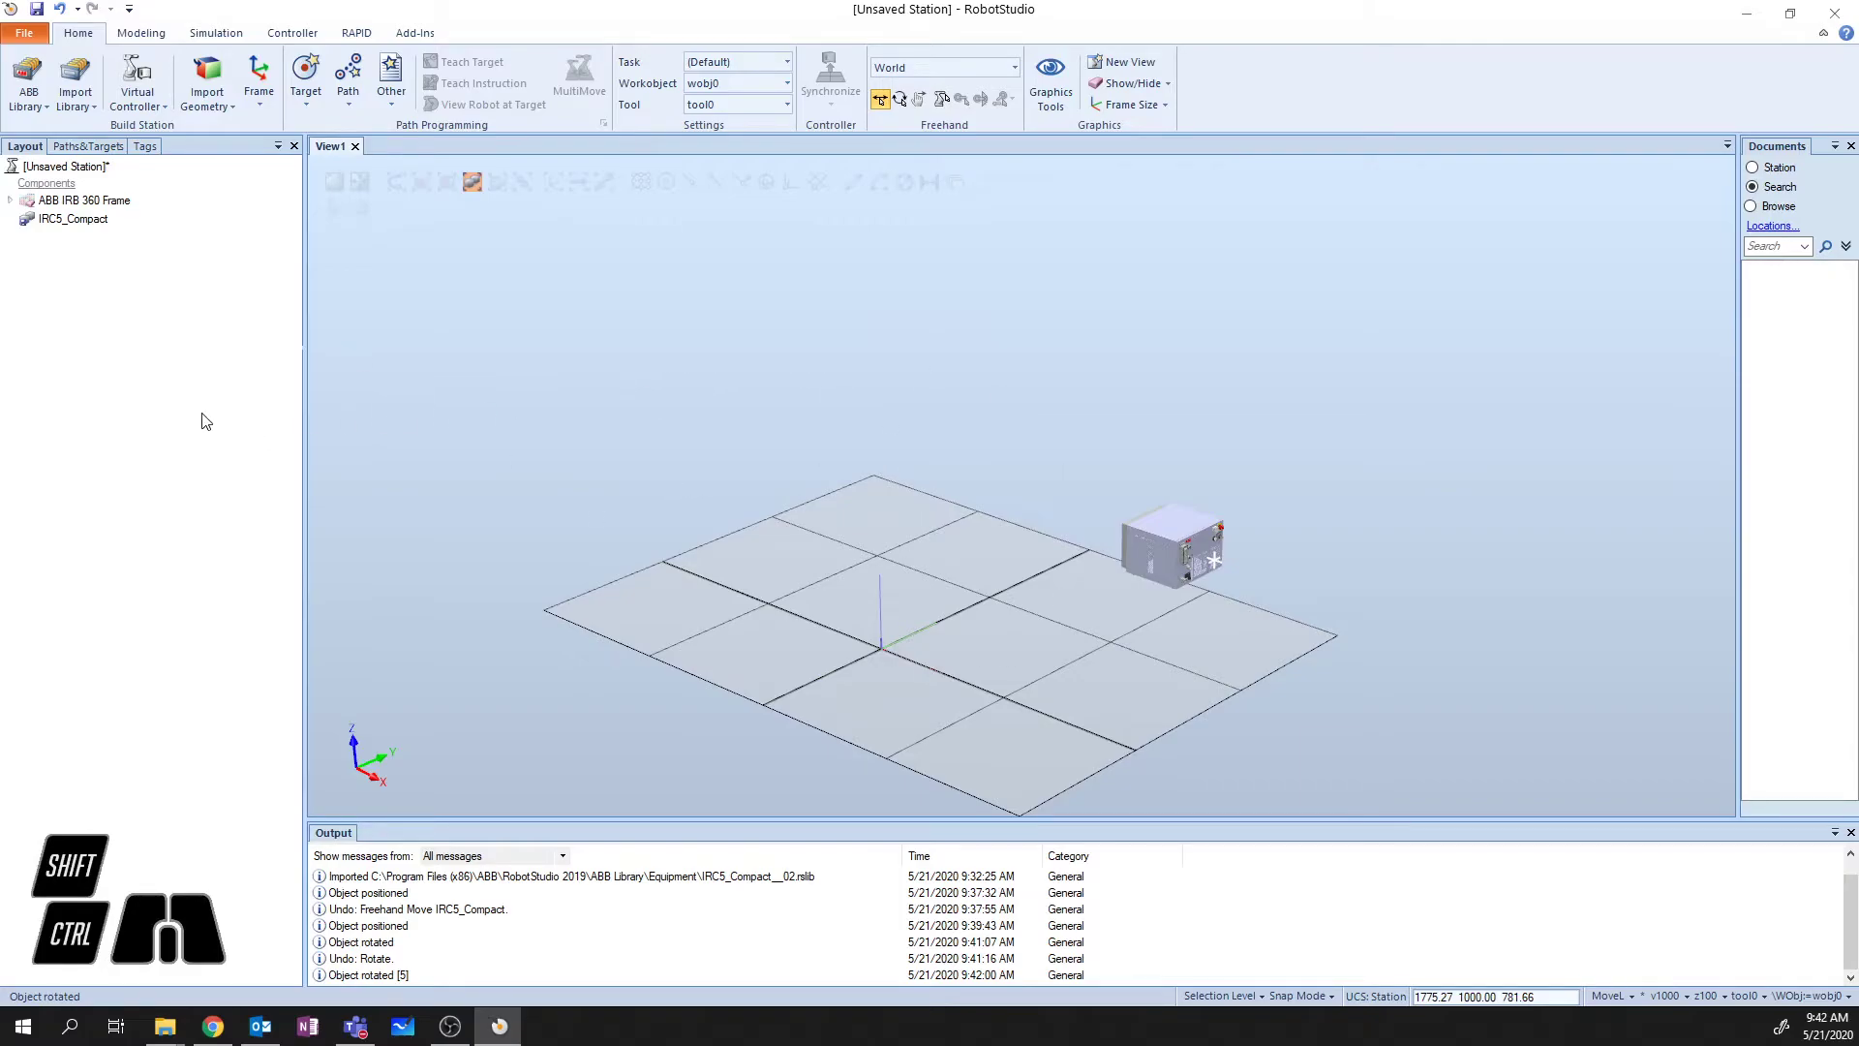
- Hide the IRC5_Compact cabinet in the station
left_click(29, 97)
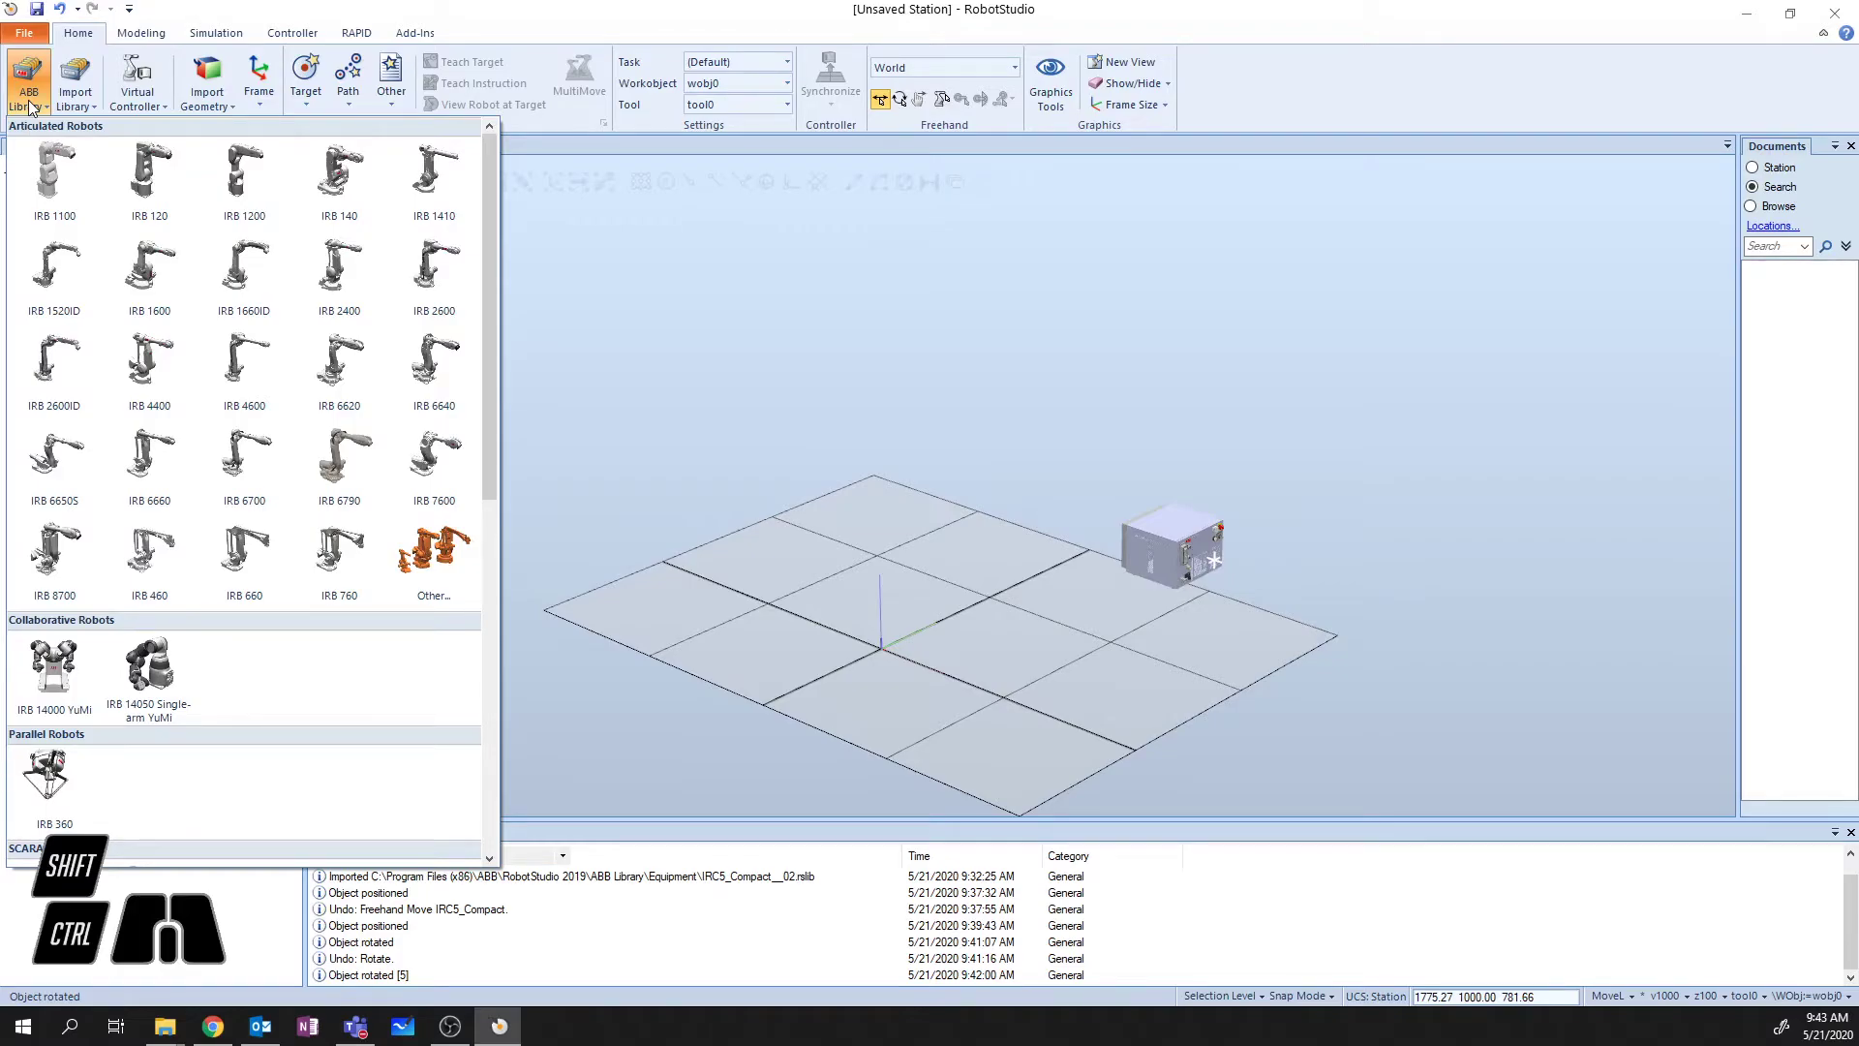
left_click(47, 774)
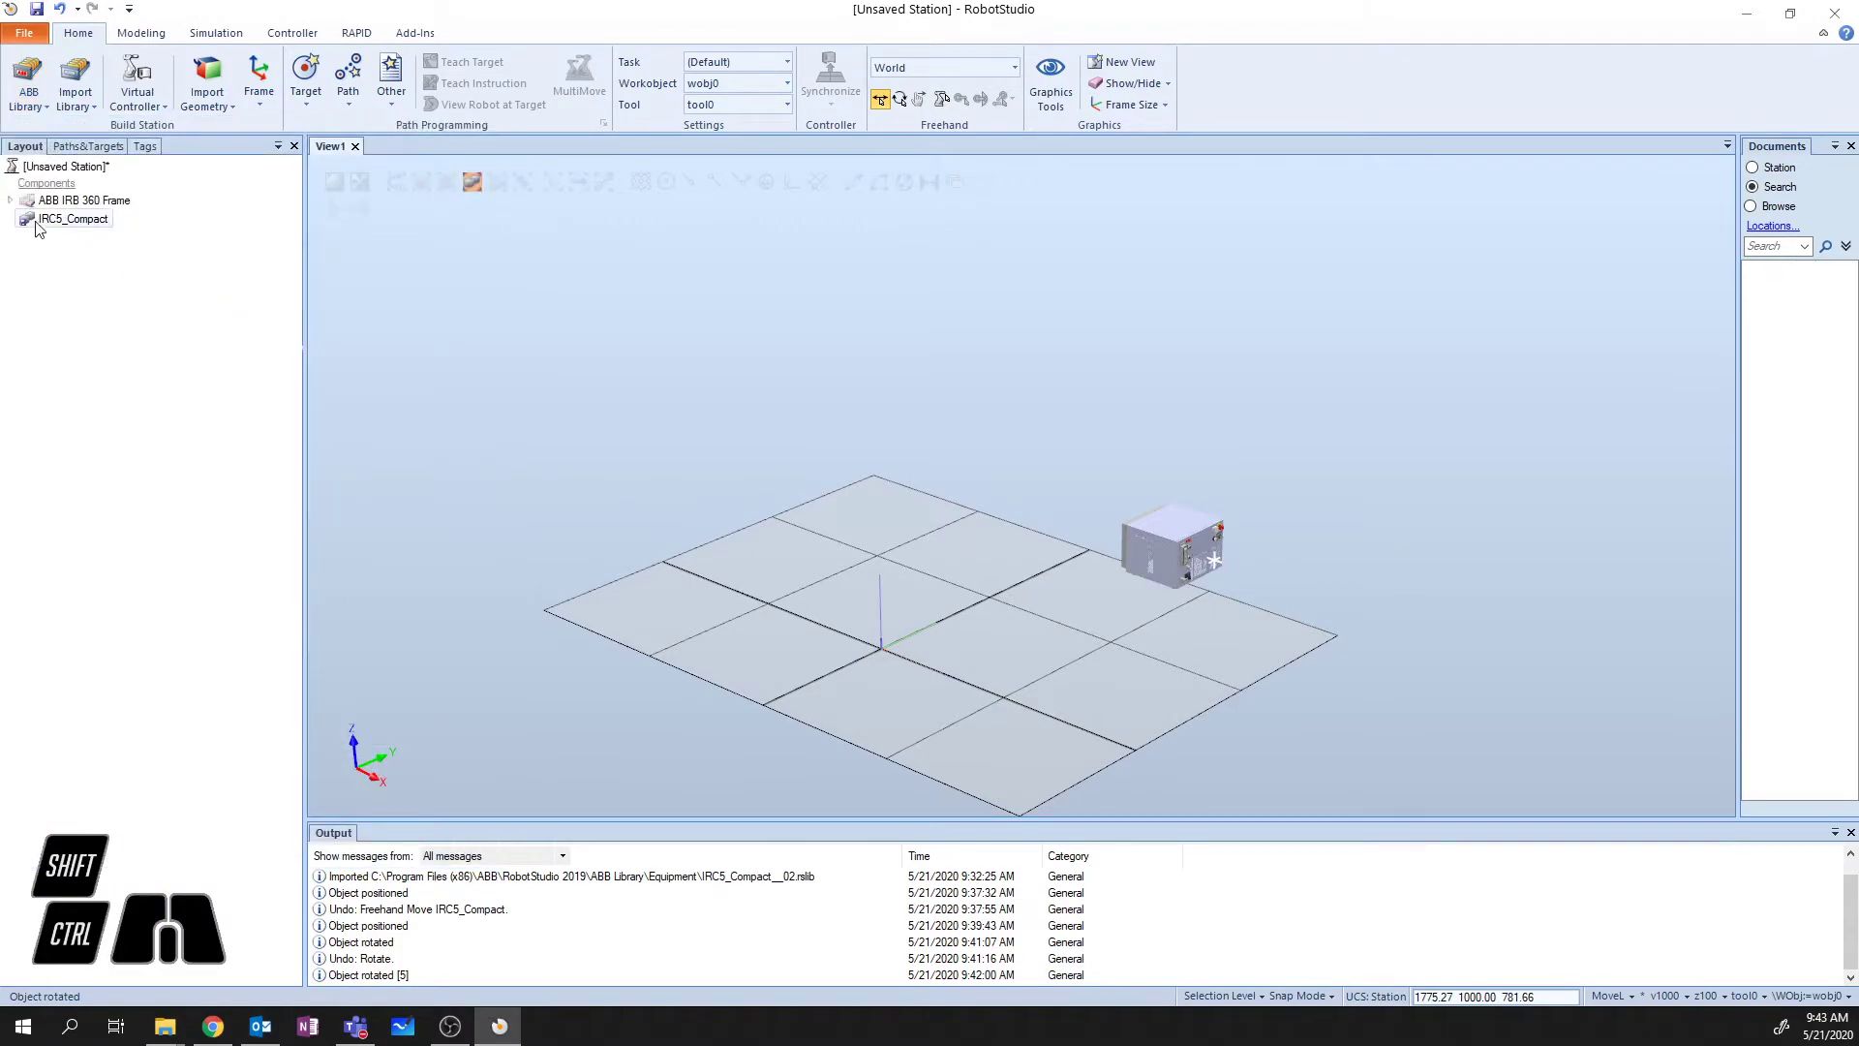
left_click(79, 200)
right_click(79, 200)
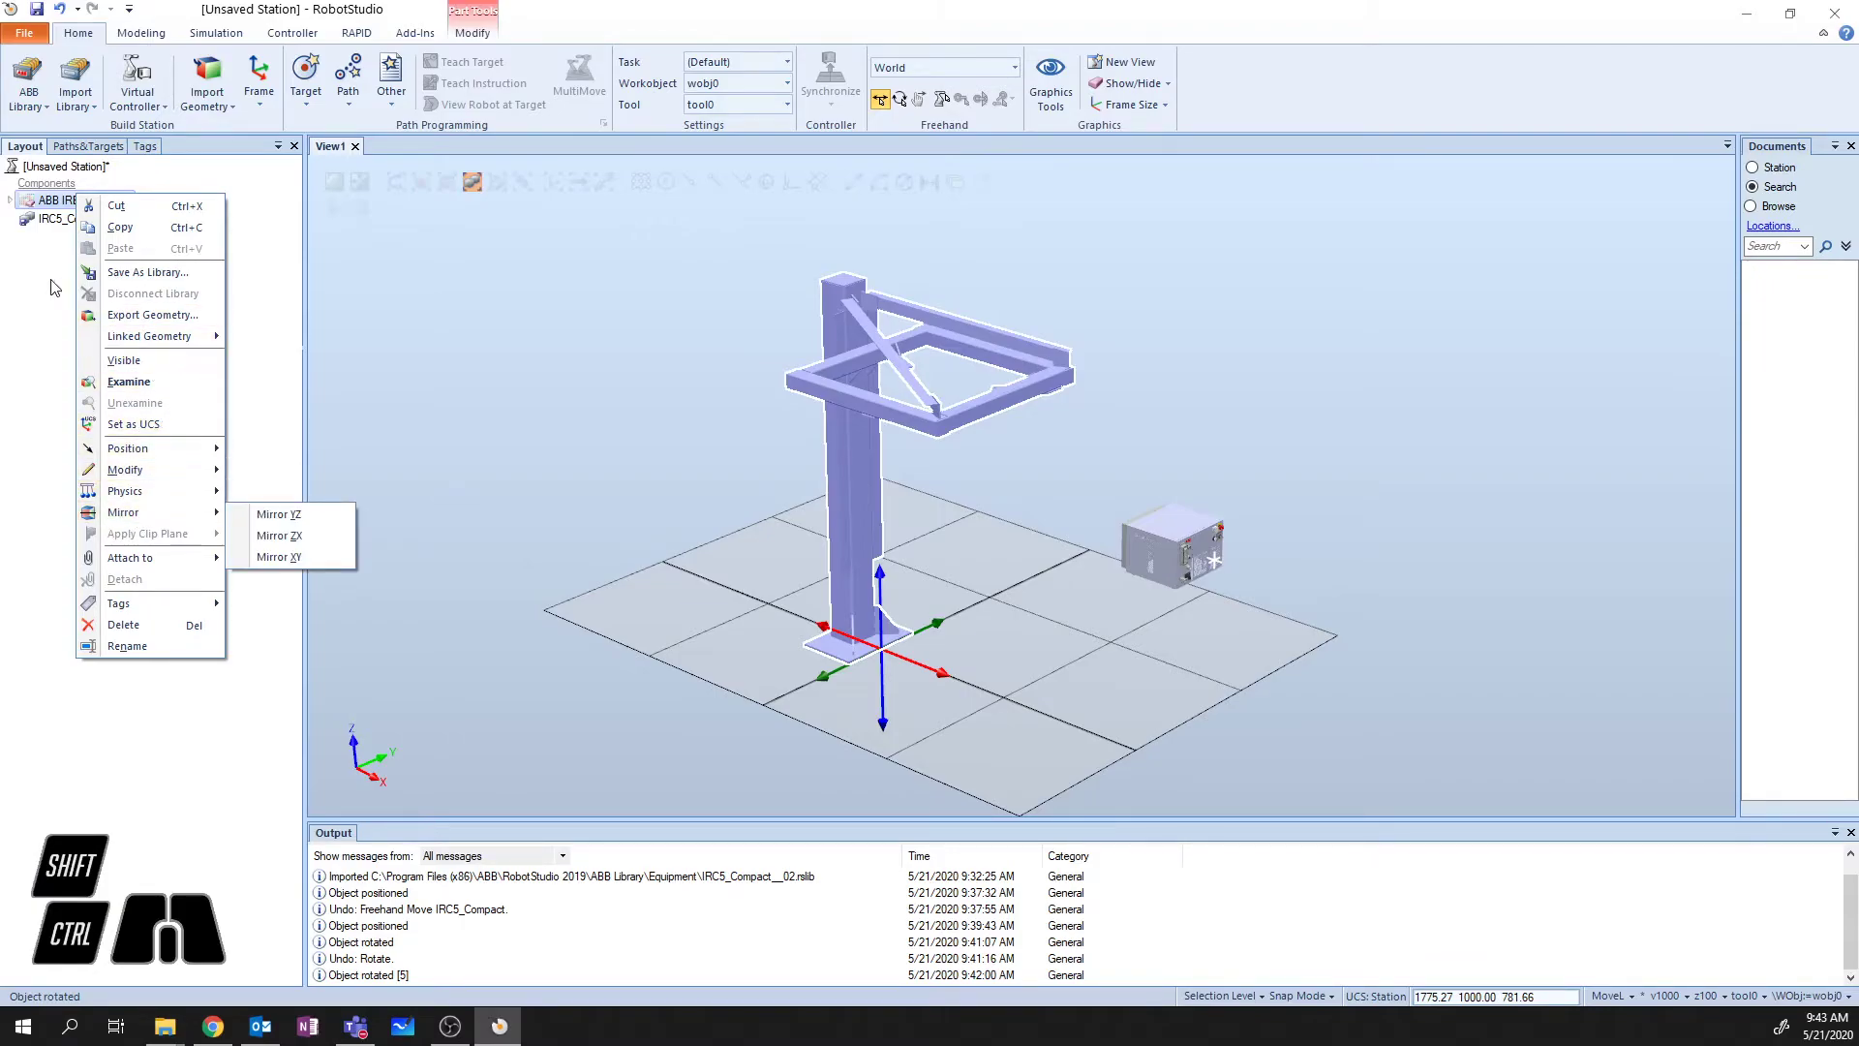
left_click(50, 239)
left_click(73, 218)
right_click(72, 219)
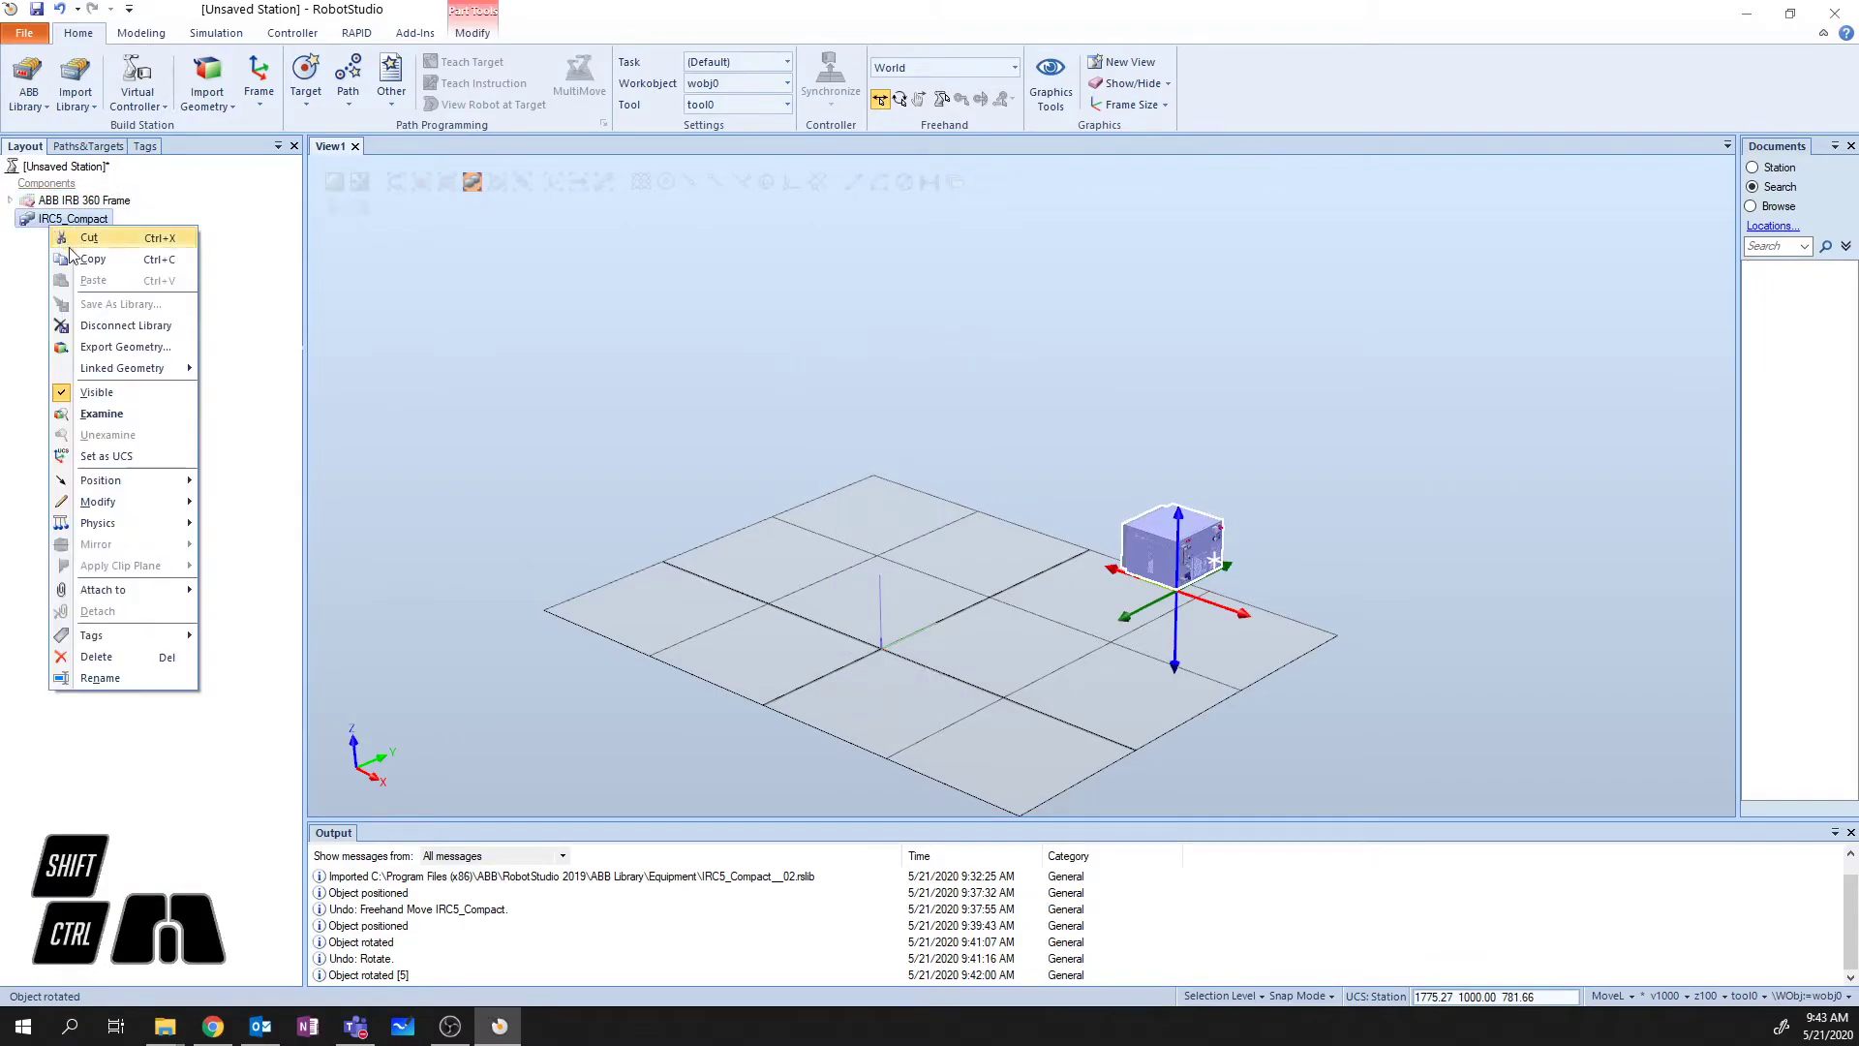
left_click(97, 382)
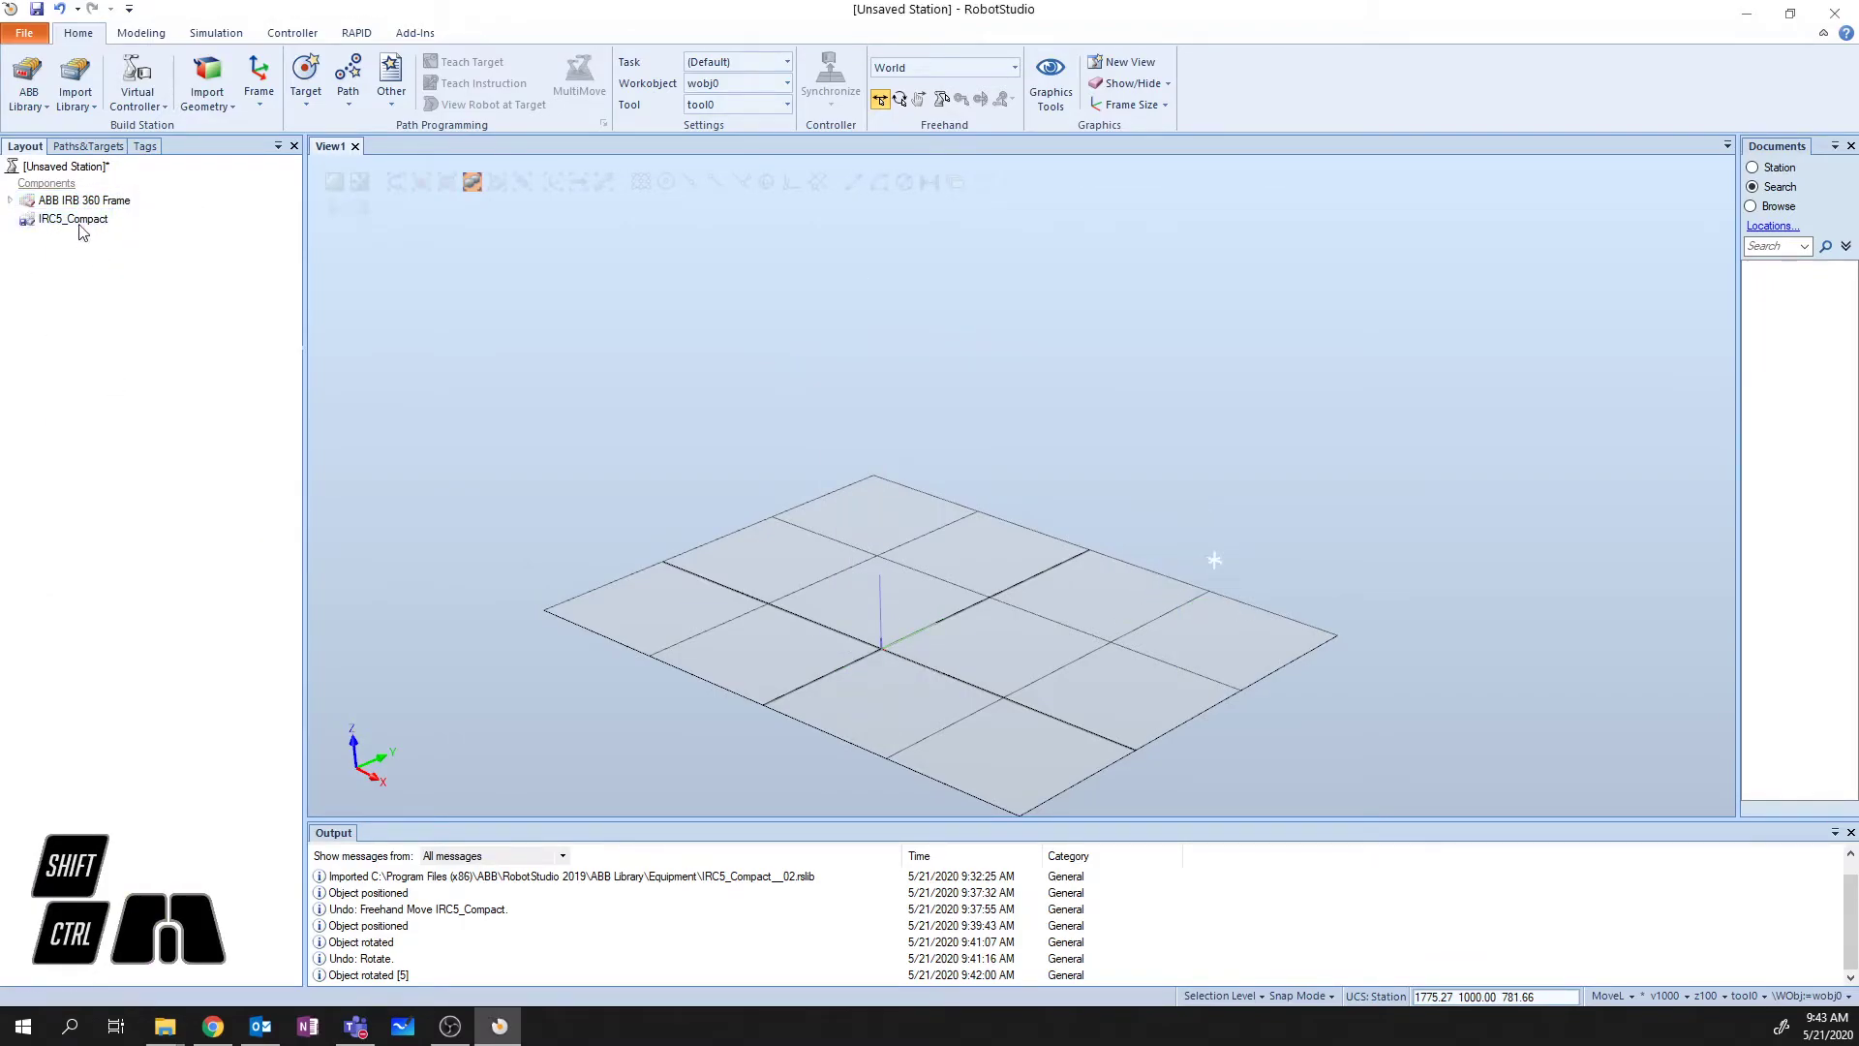
- Import the IRB 140 robot from the ABB library in its IRB 140 version
left_click(29, 97)
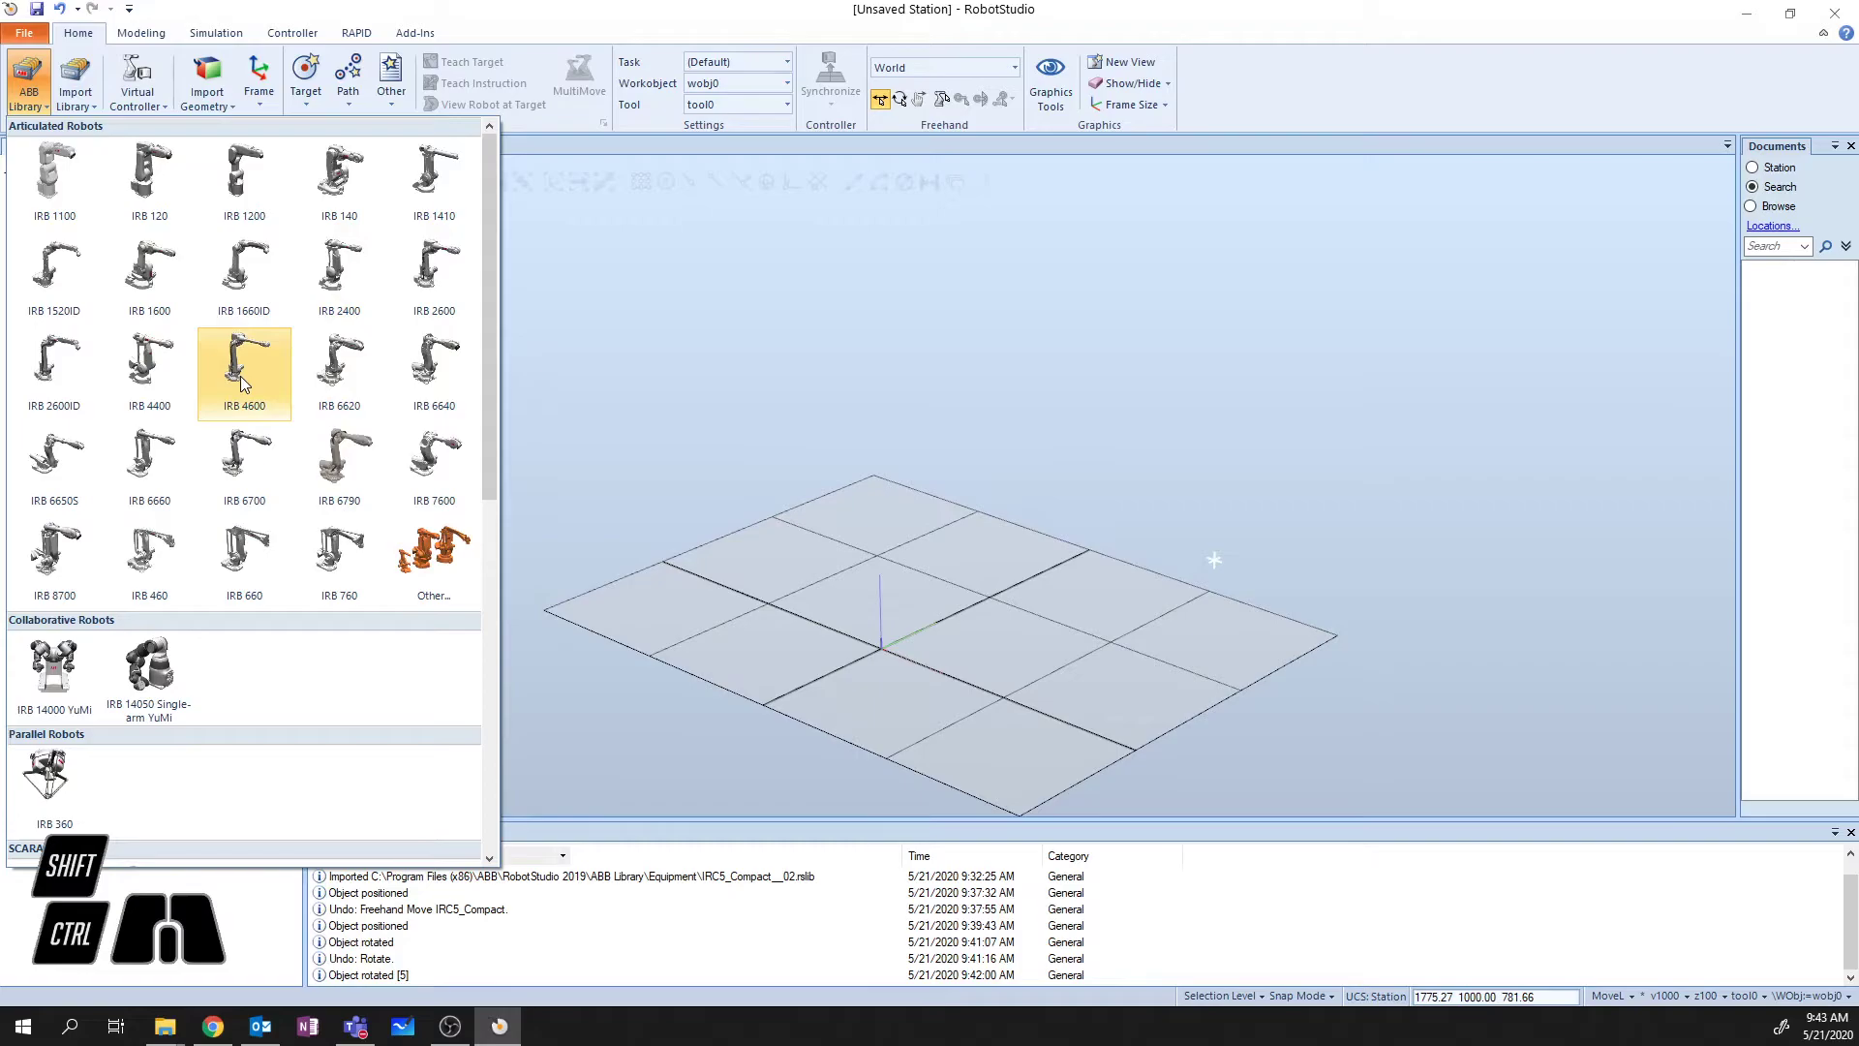
left_click(341, 184)
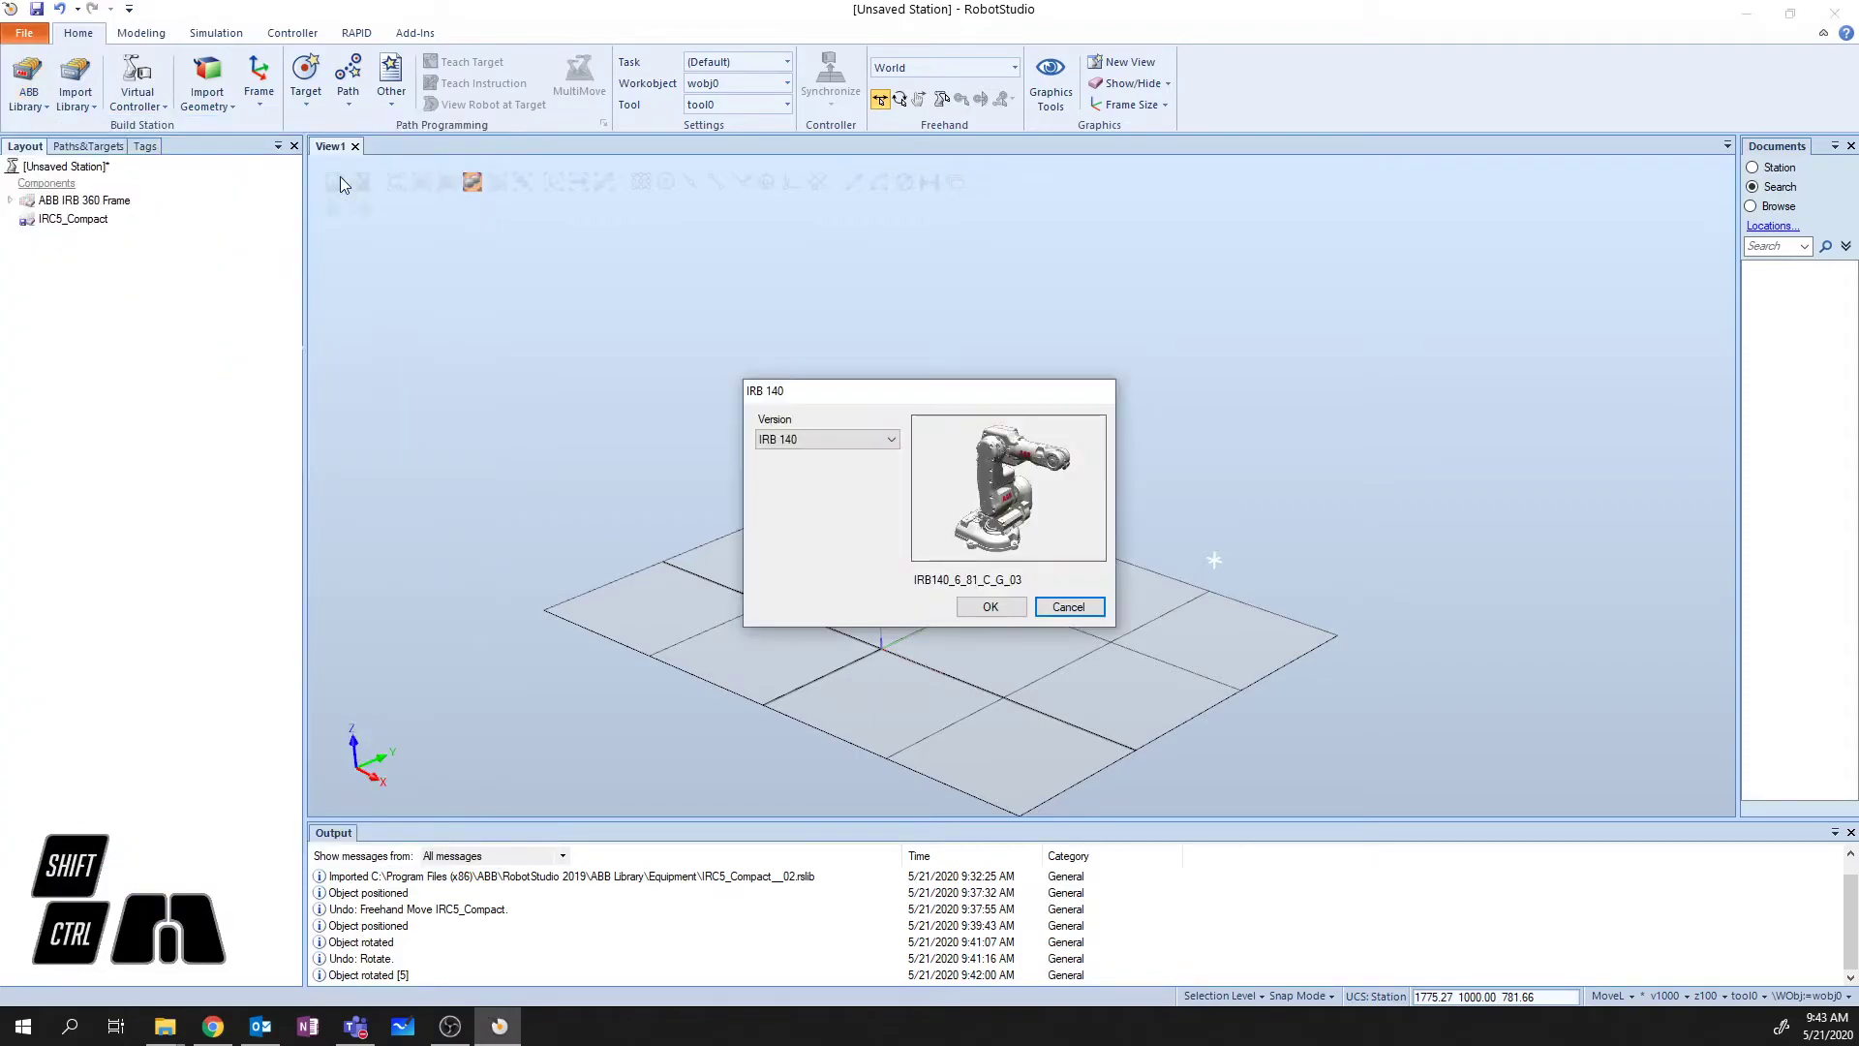
left_click(875, 438)
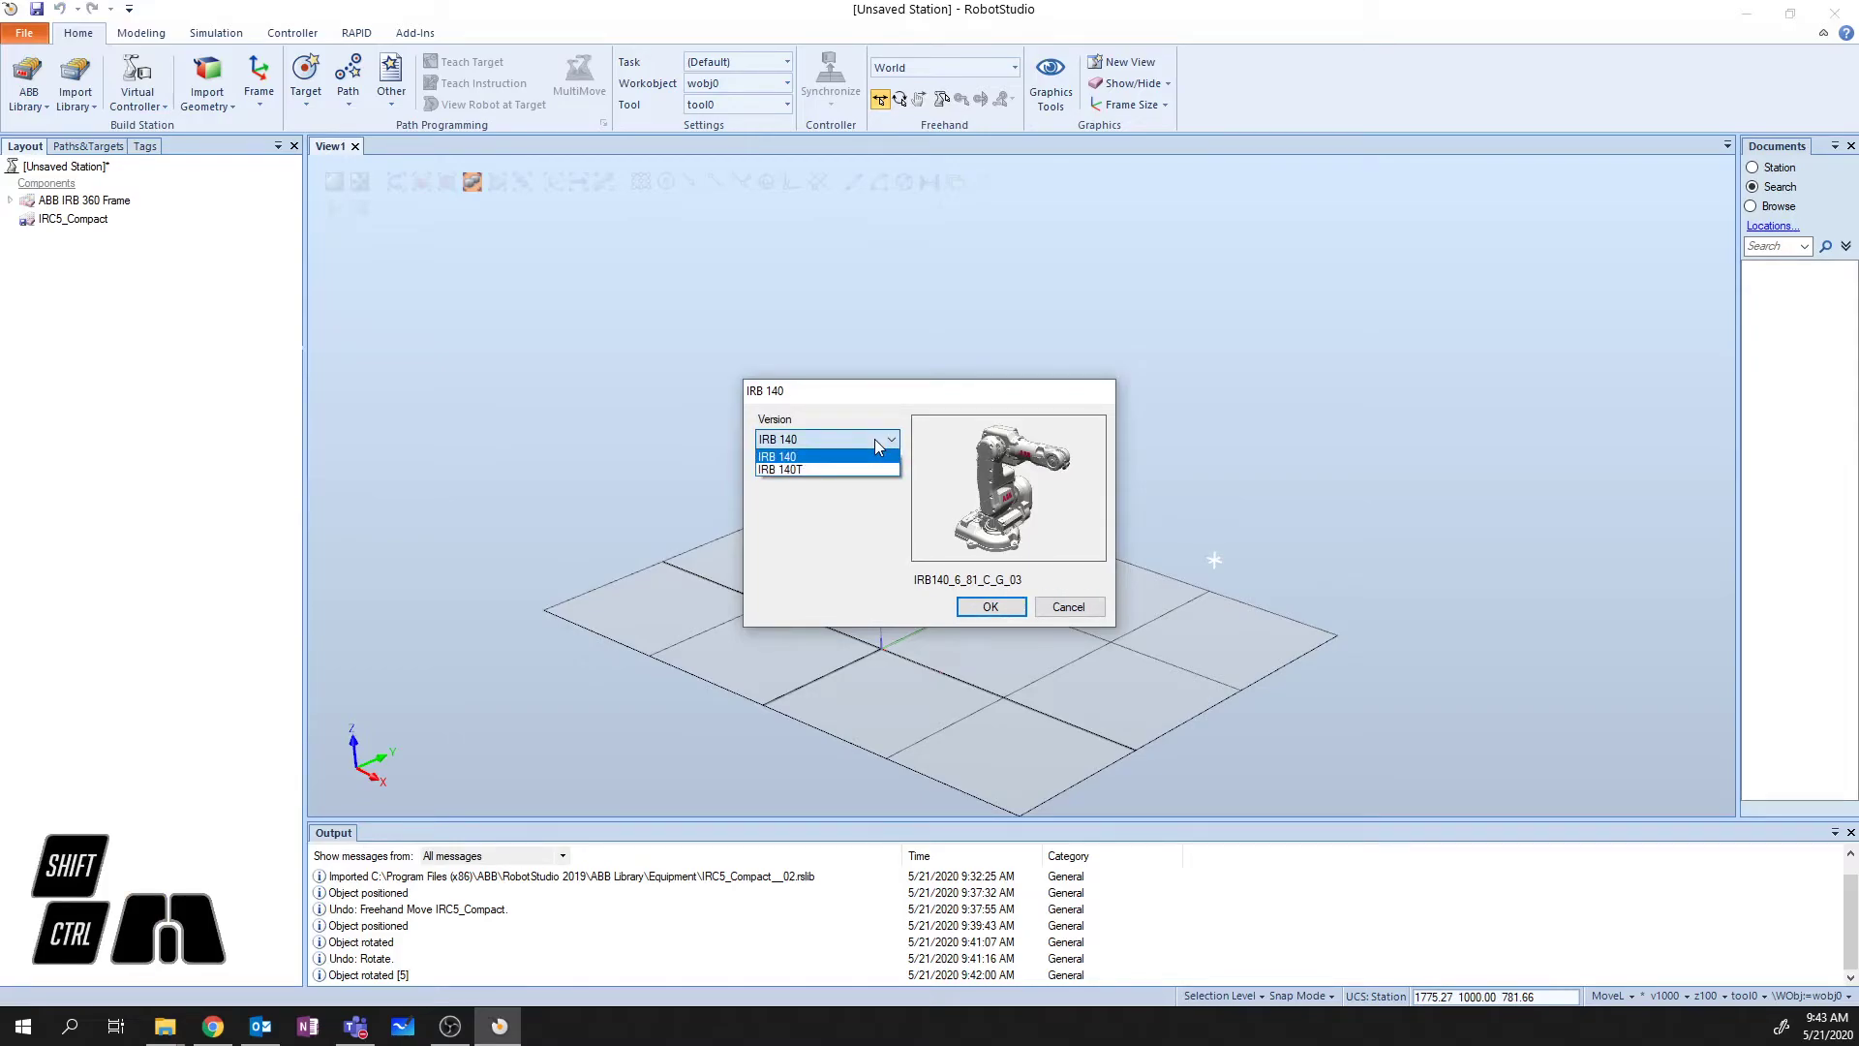
left_click(866, 456)
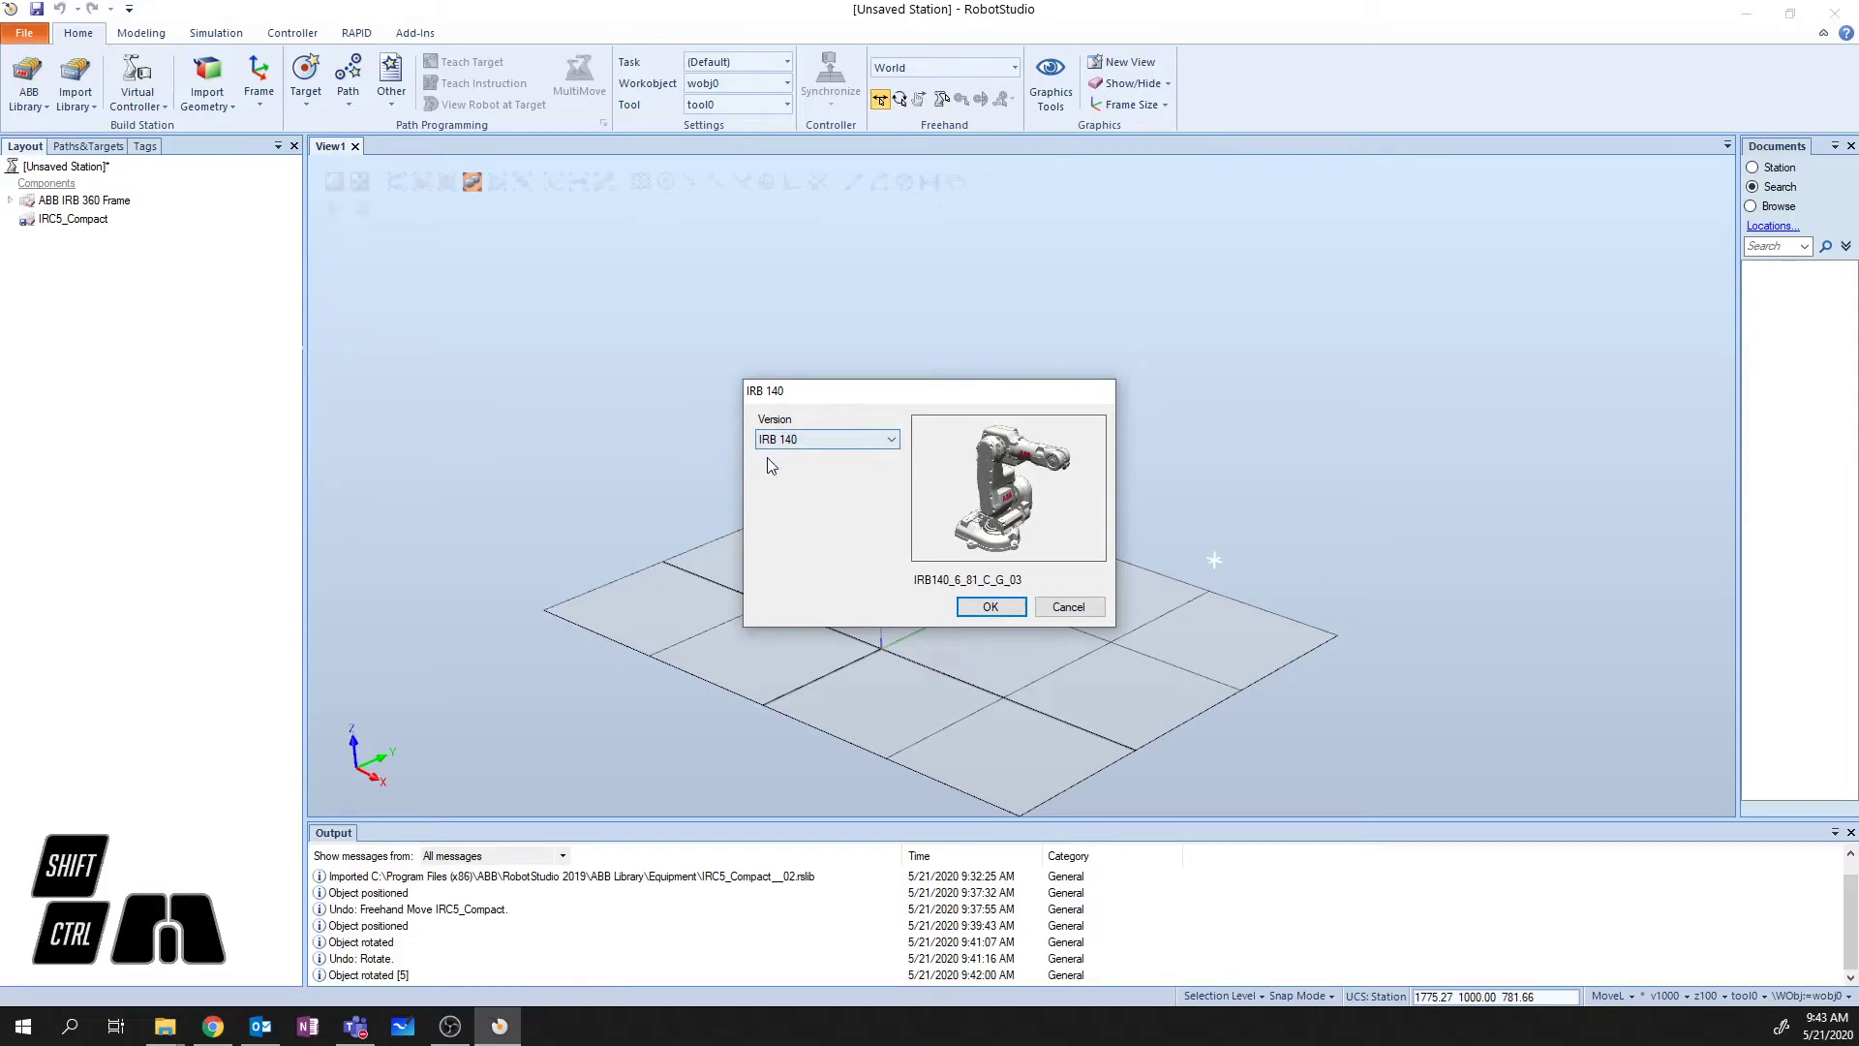
left_click(824, 443)
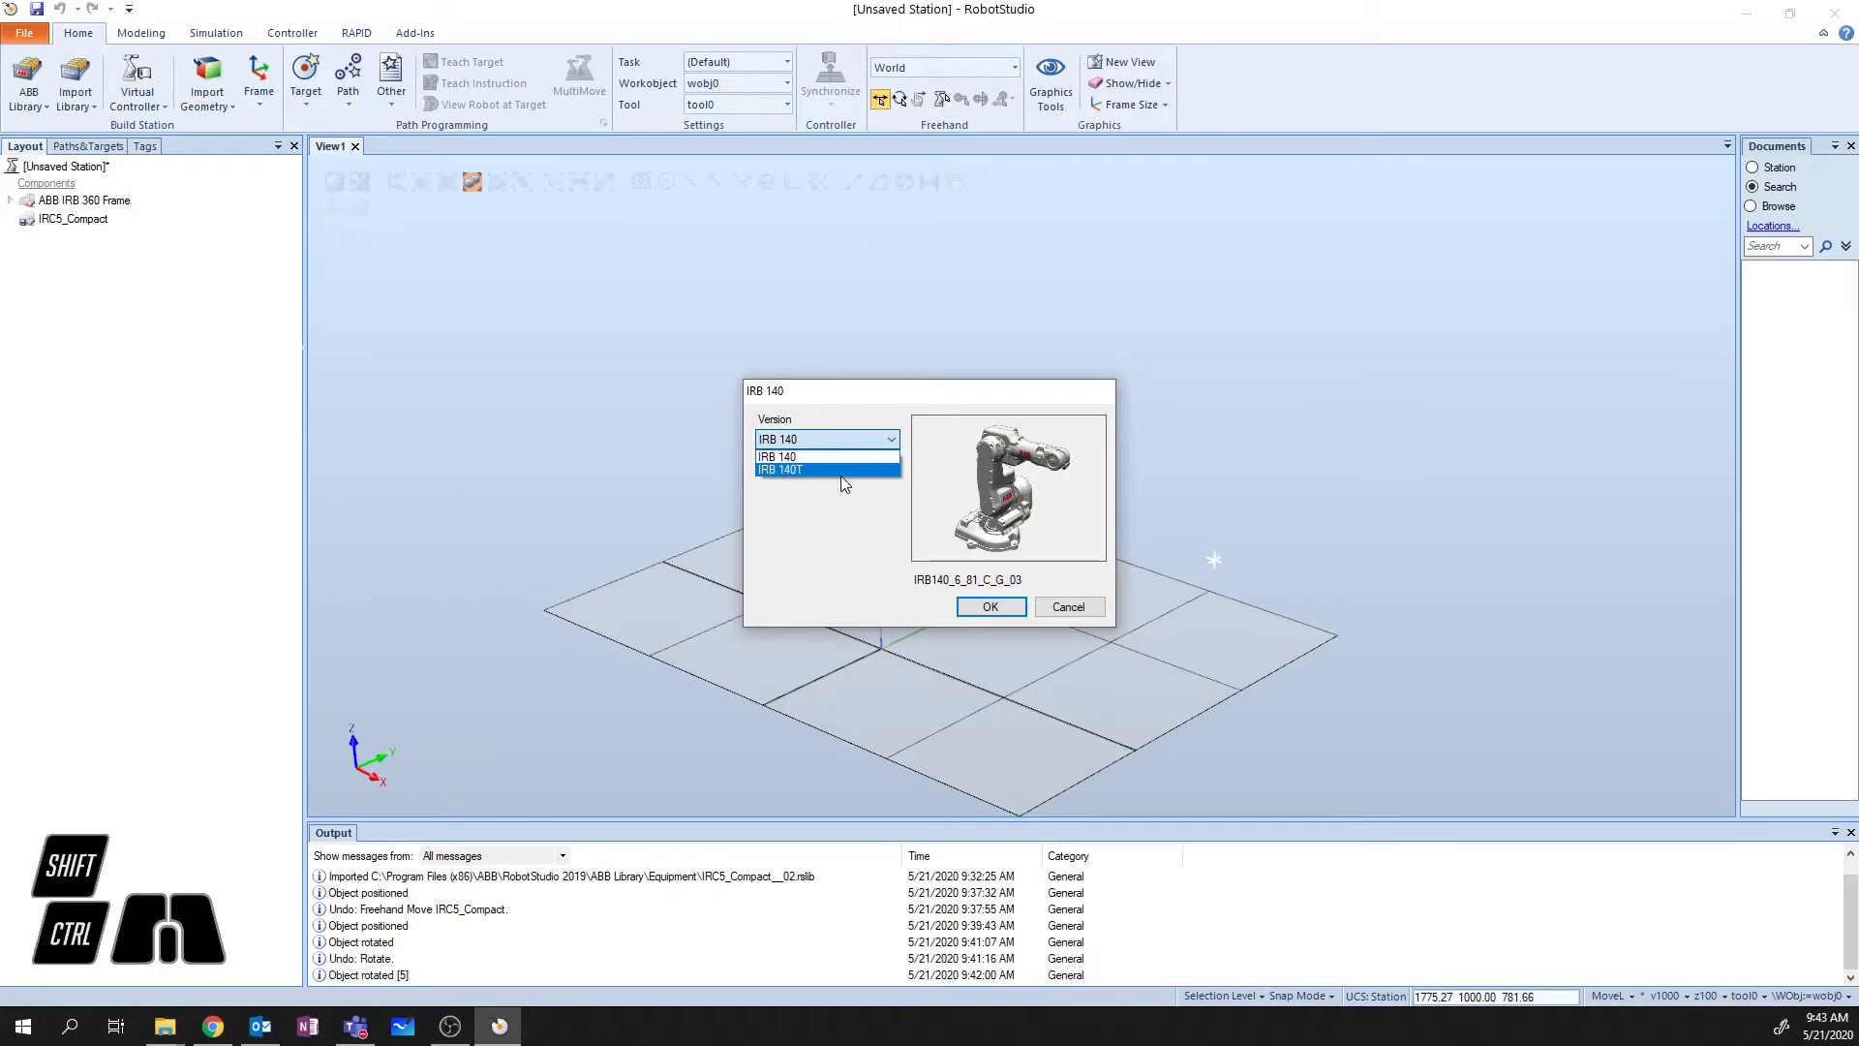
left_click(841, 470)
left_click(839, 439)
left_click(842, 458)
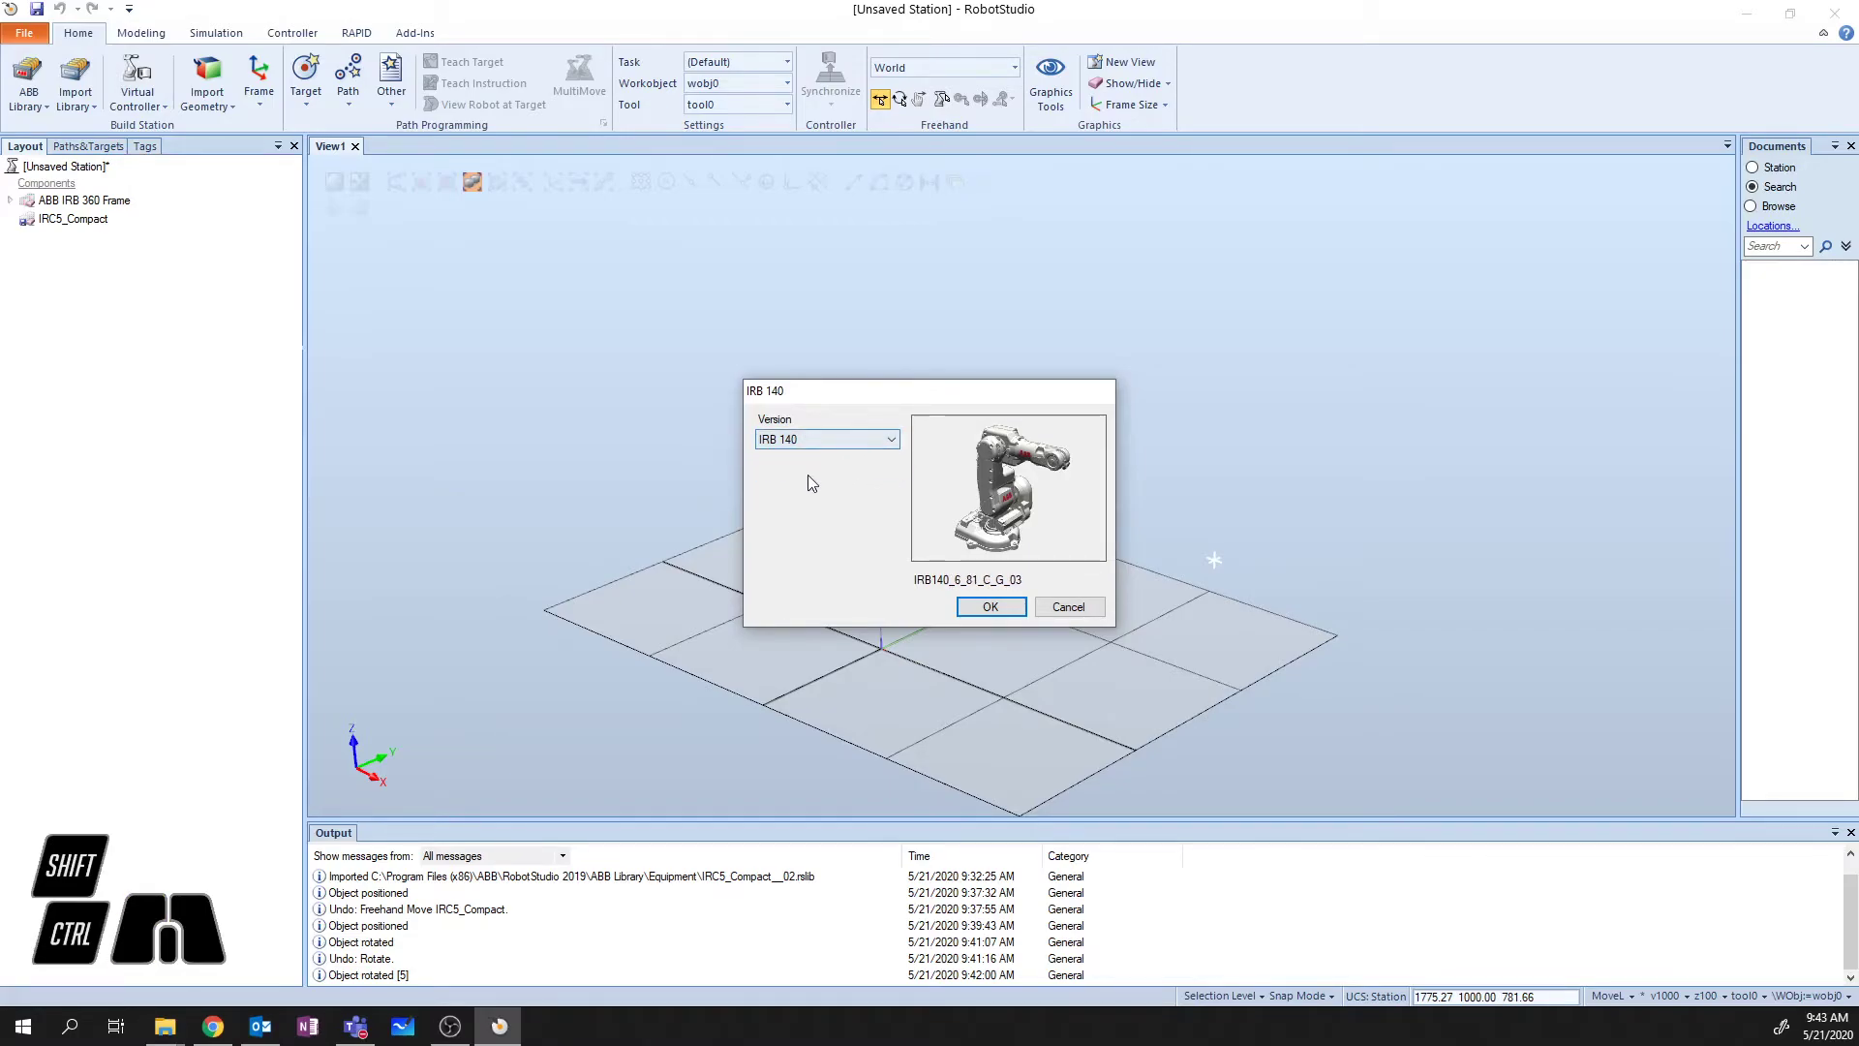
left_click(992, 607)
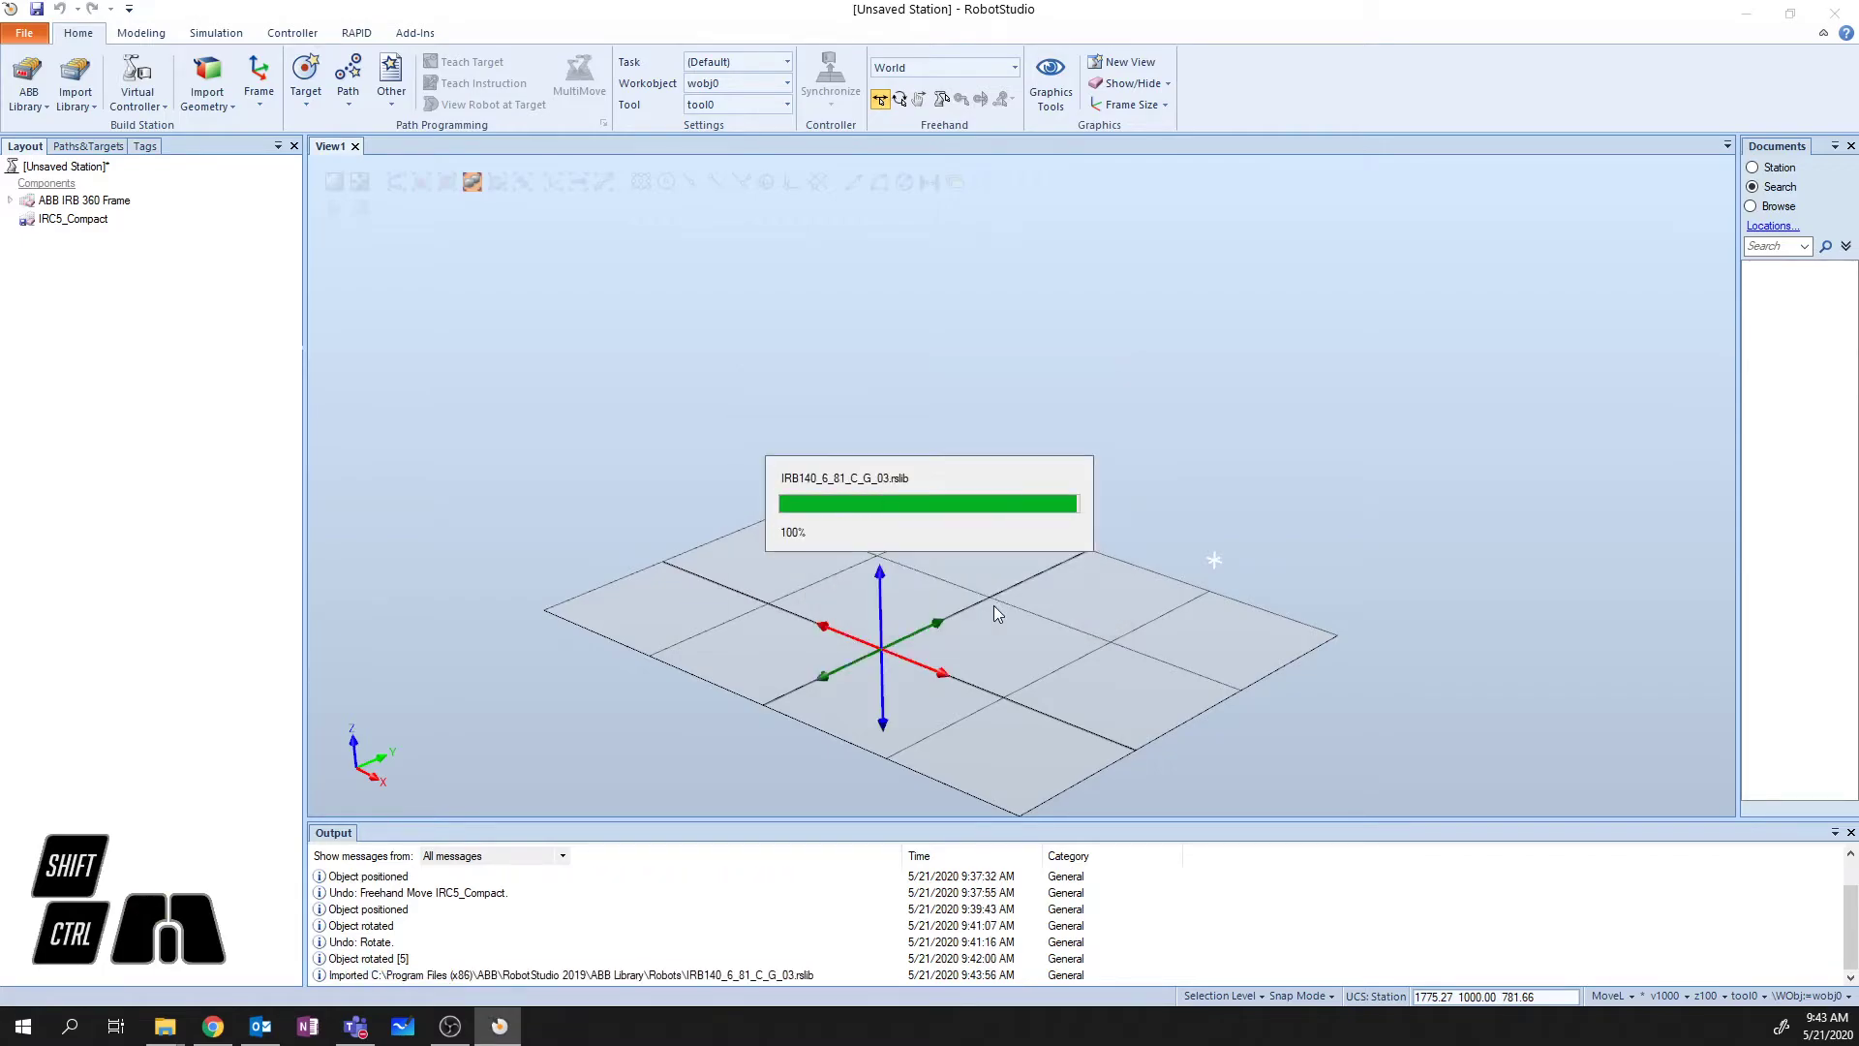
- Swing the lower arm of the IRB 140 freehand with Jog Joint
left_click(360, 184)
left_click(702, 559)
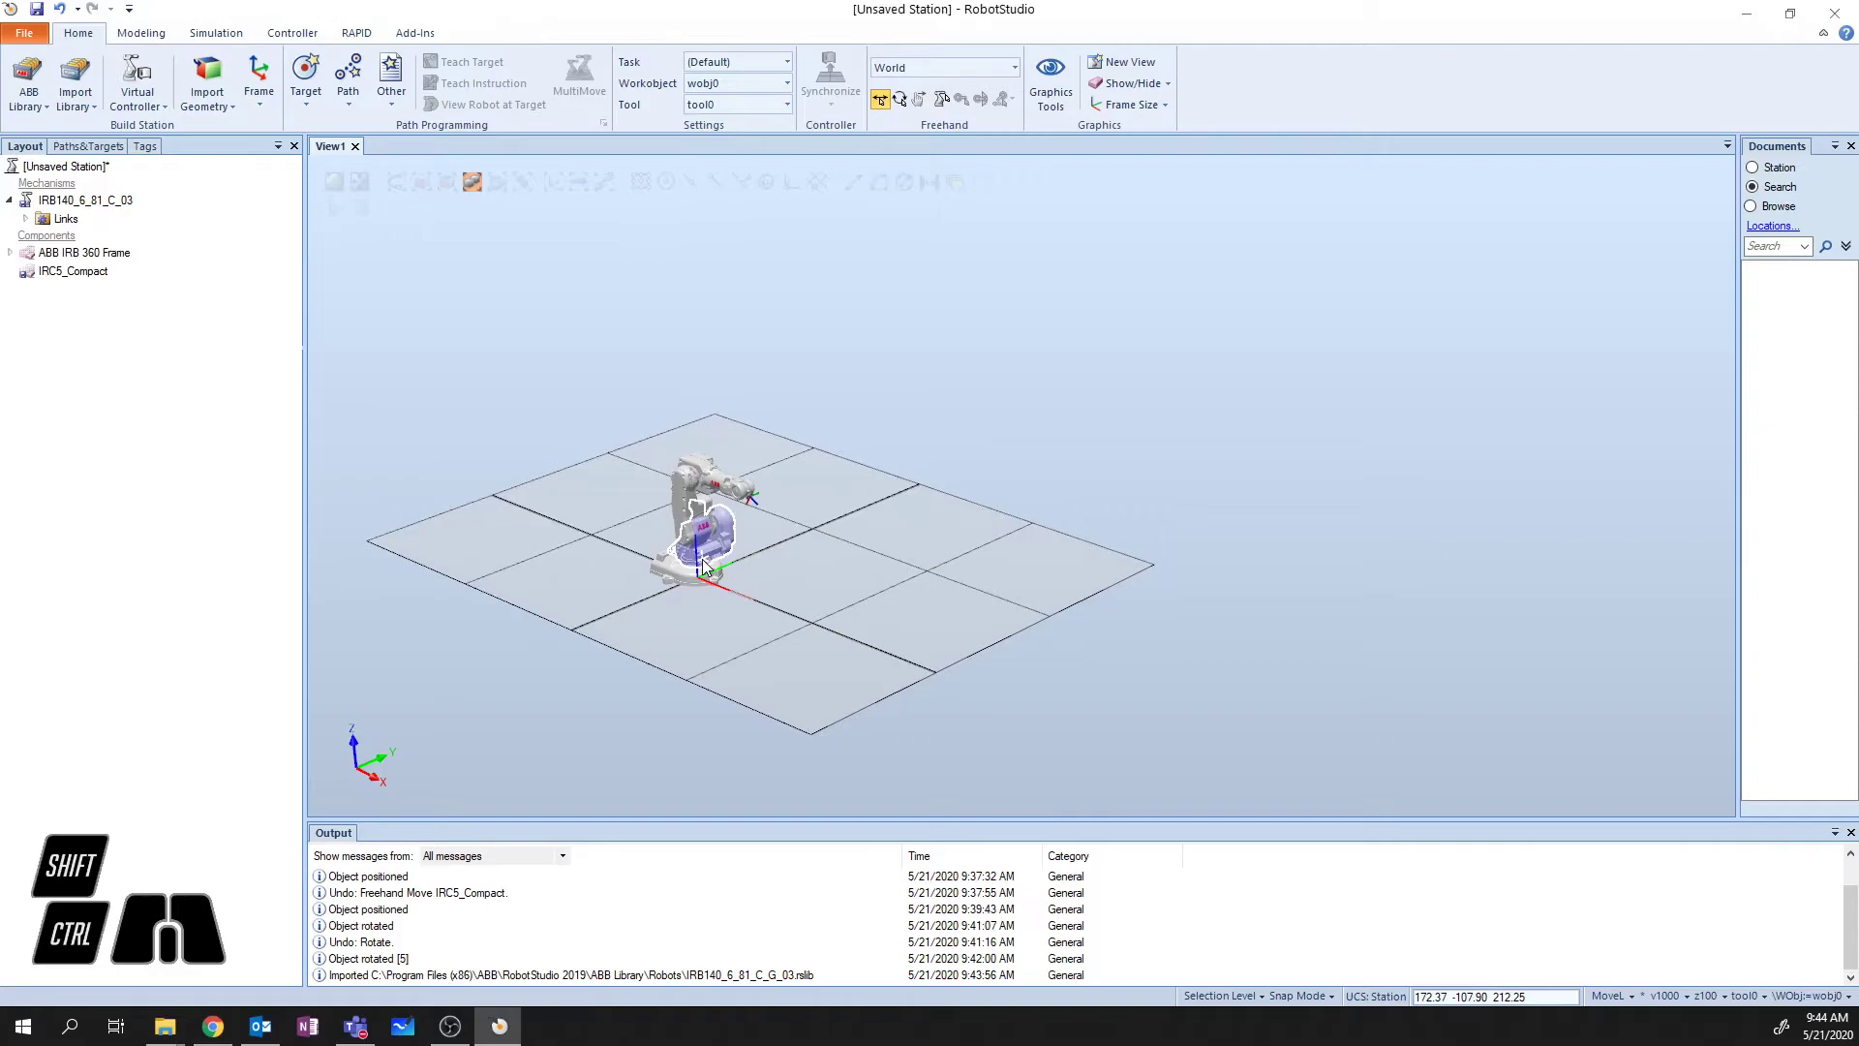
left_click(361, 184)
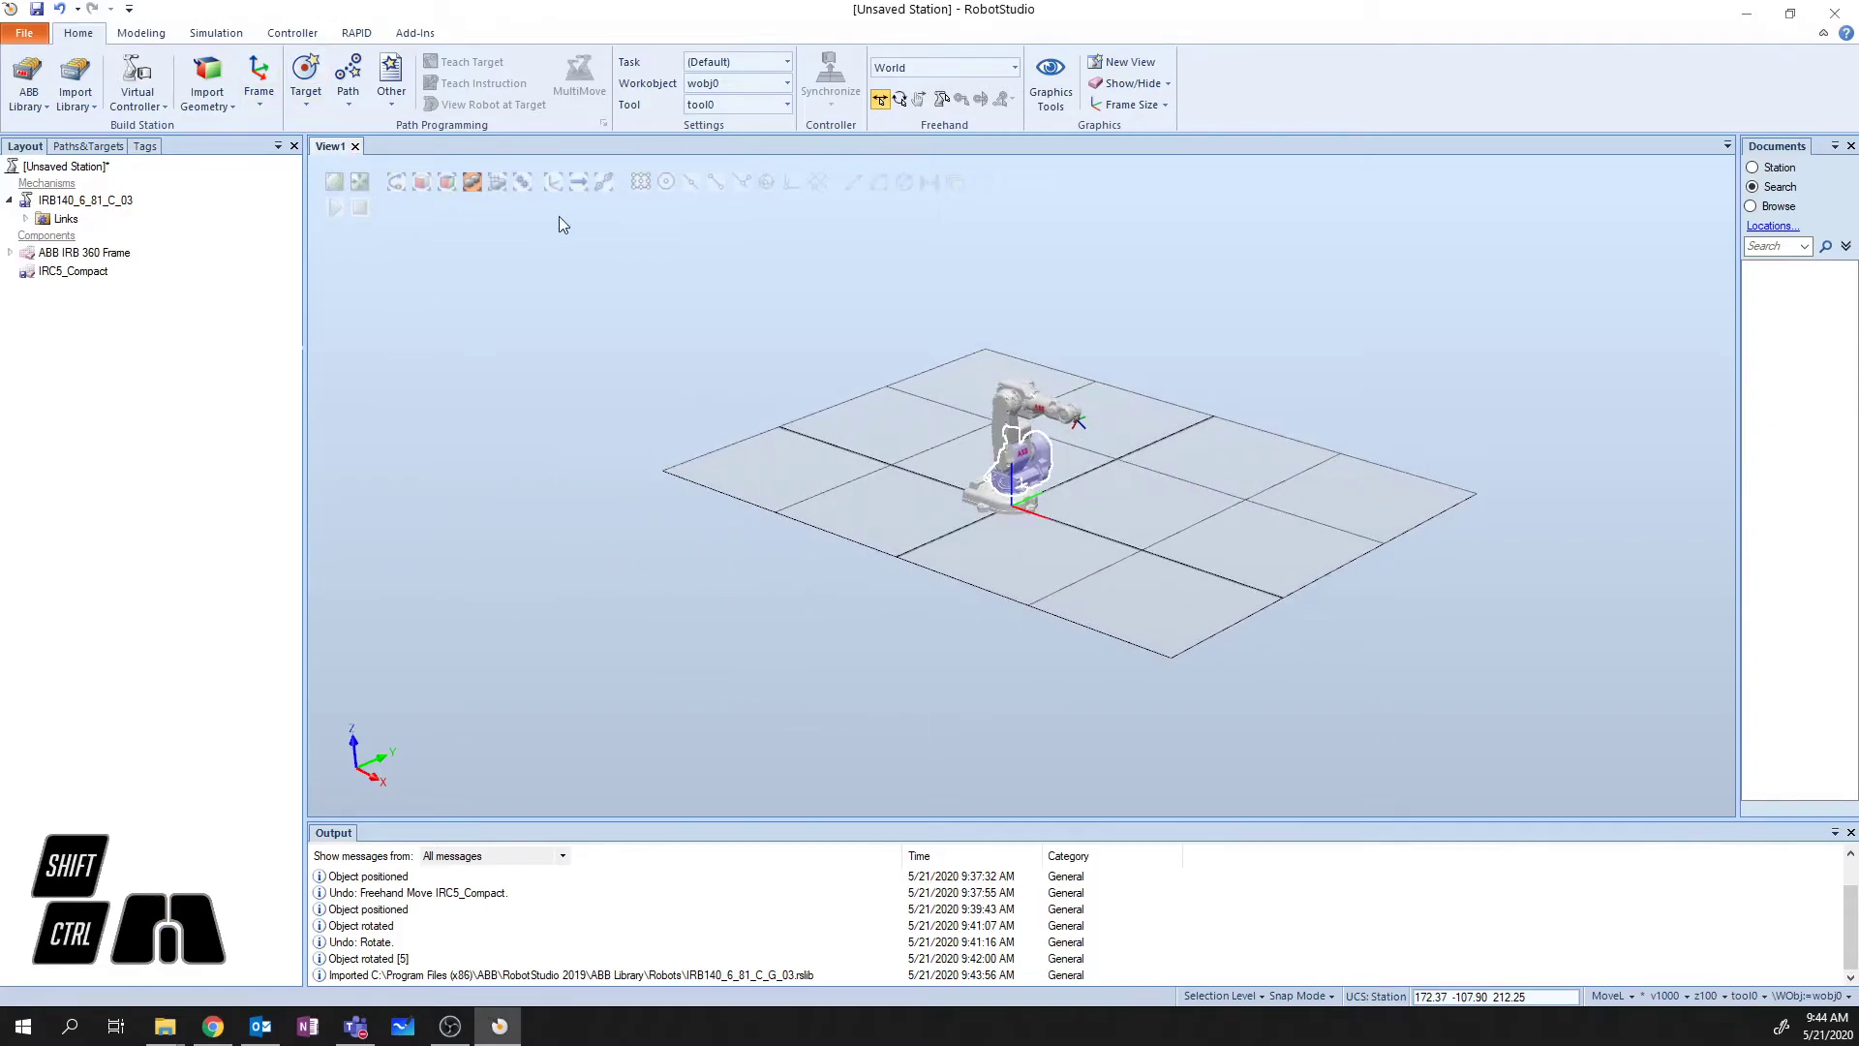
scroll(1043, 457, "up", 10)
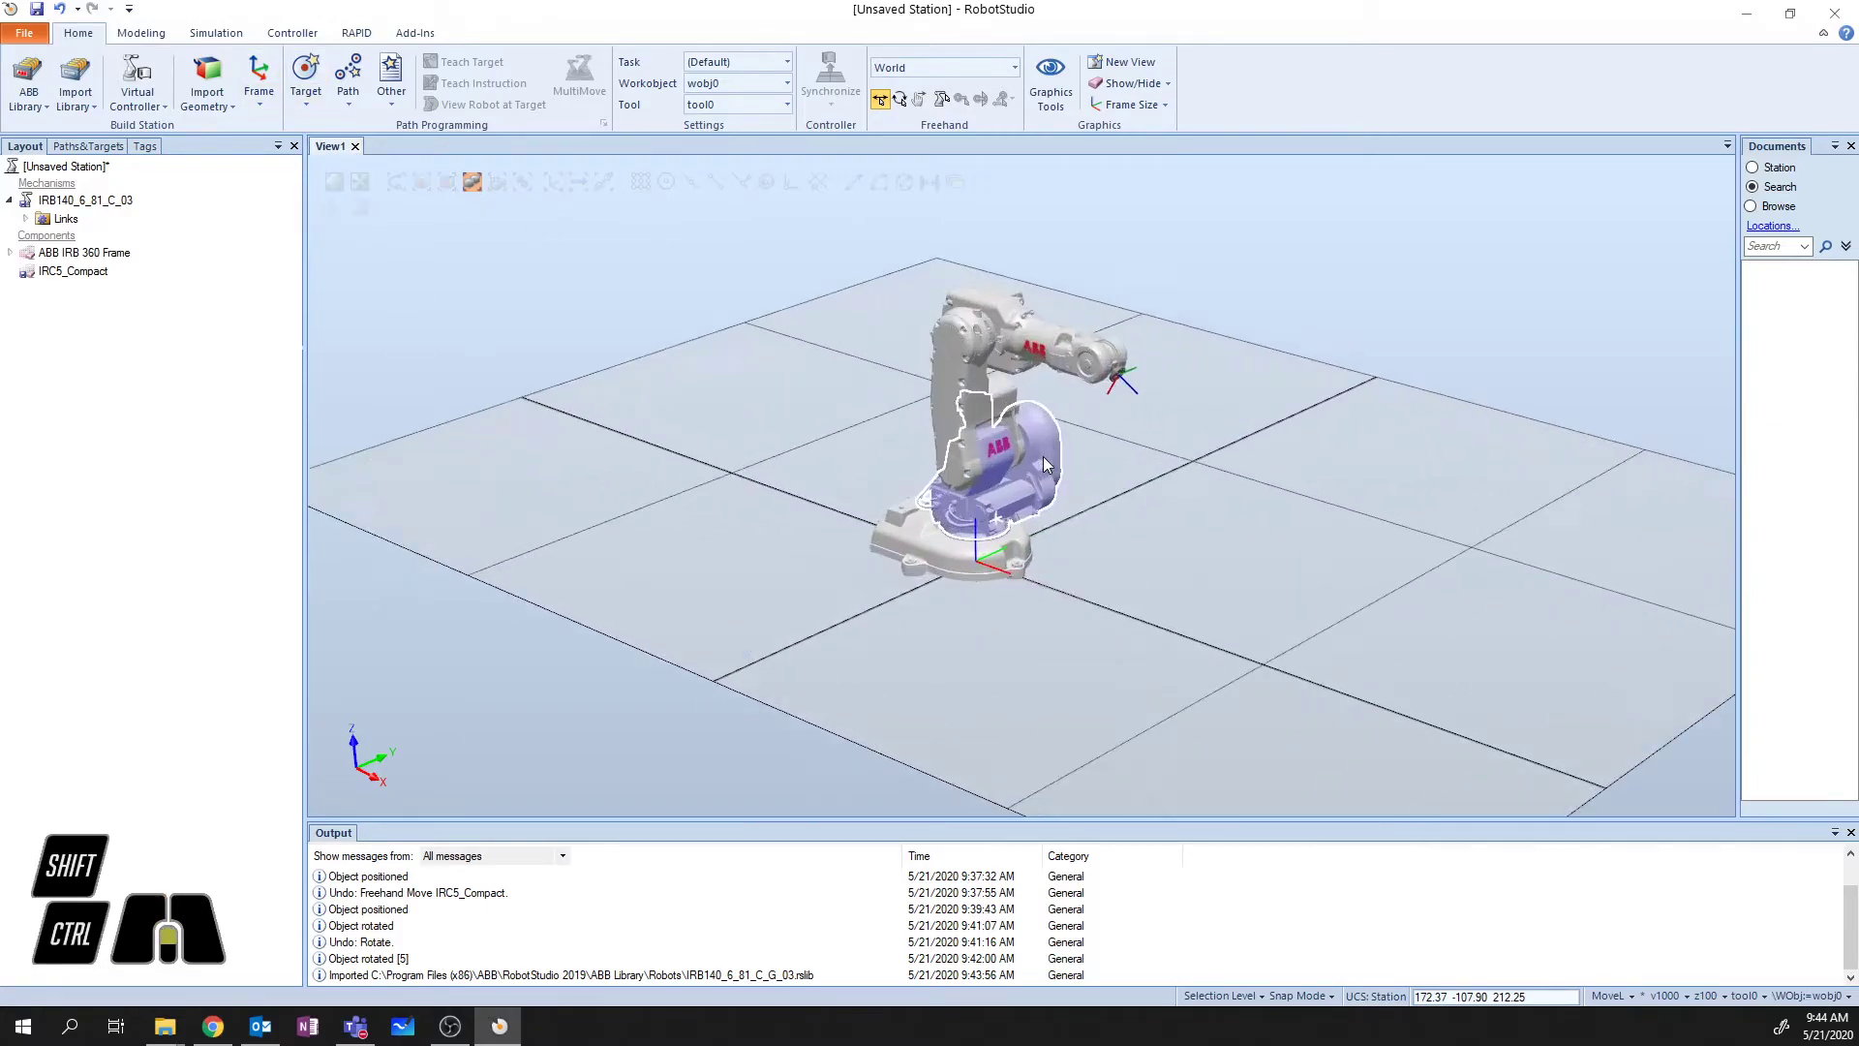
scroll(1090, 242, "down", 1)
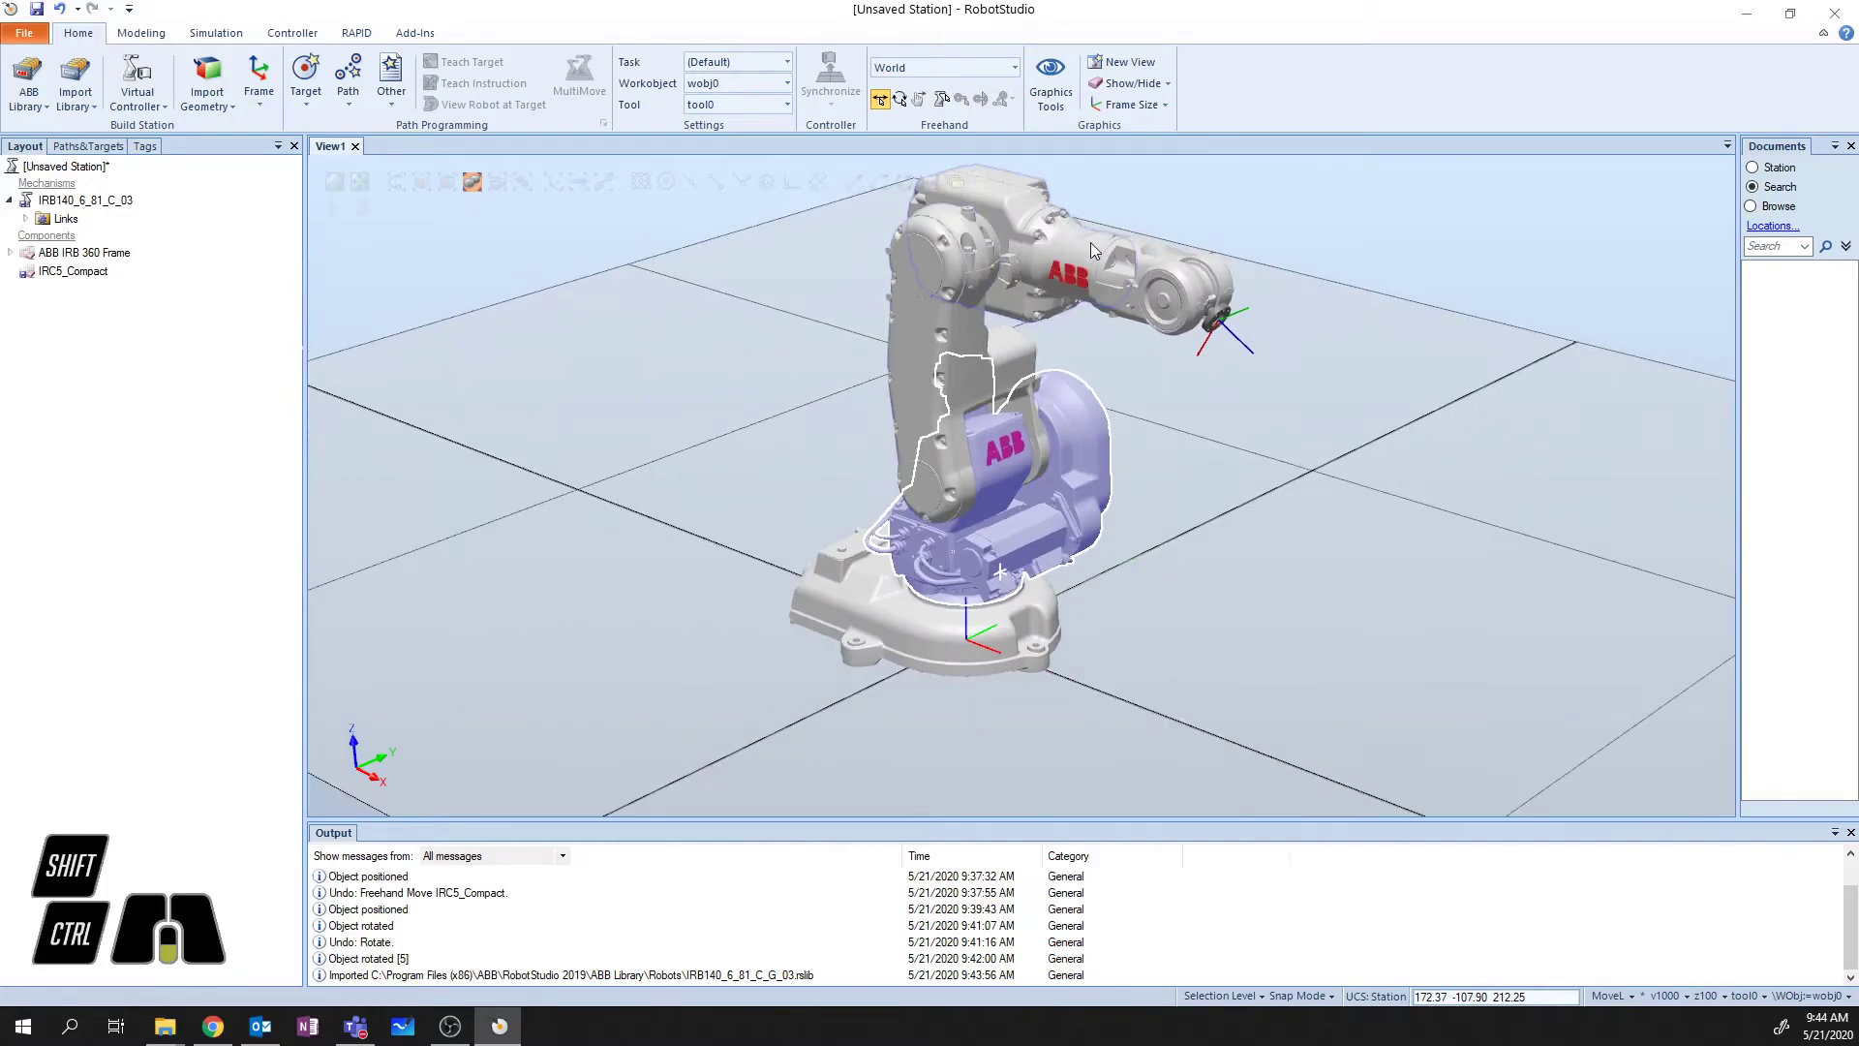
left_click(1264, 215)
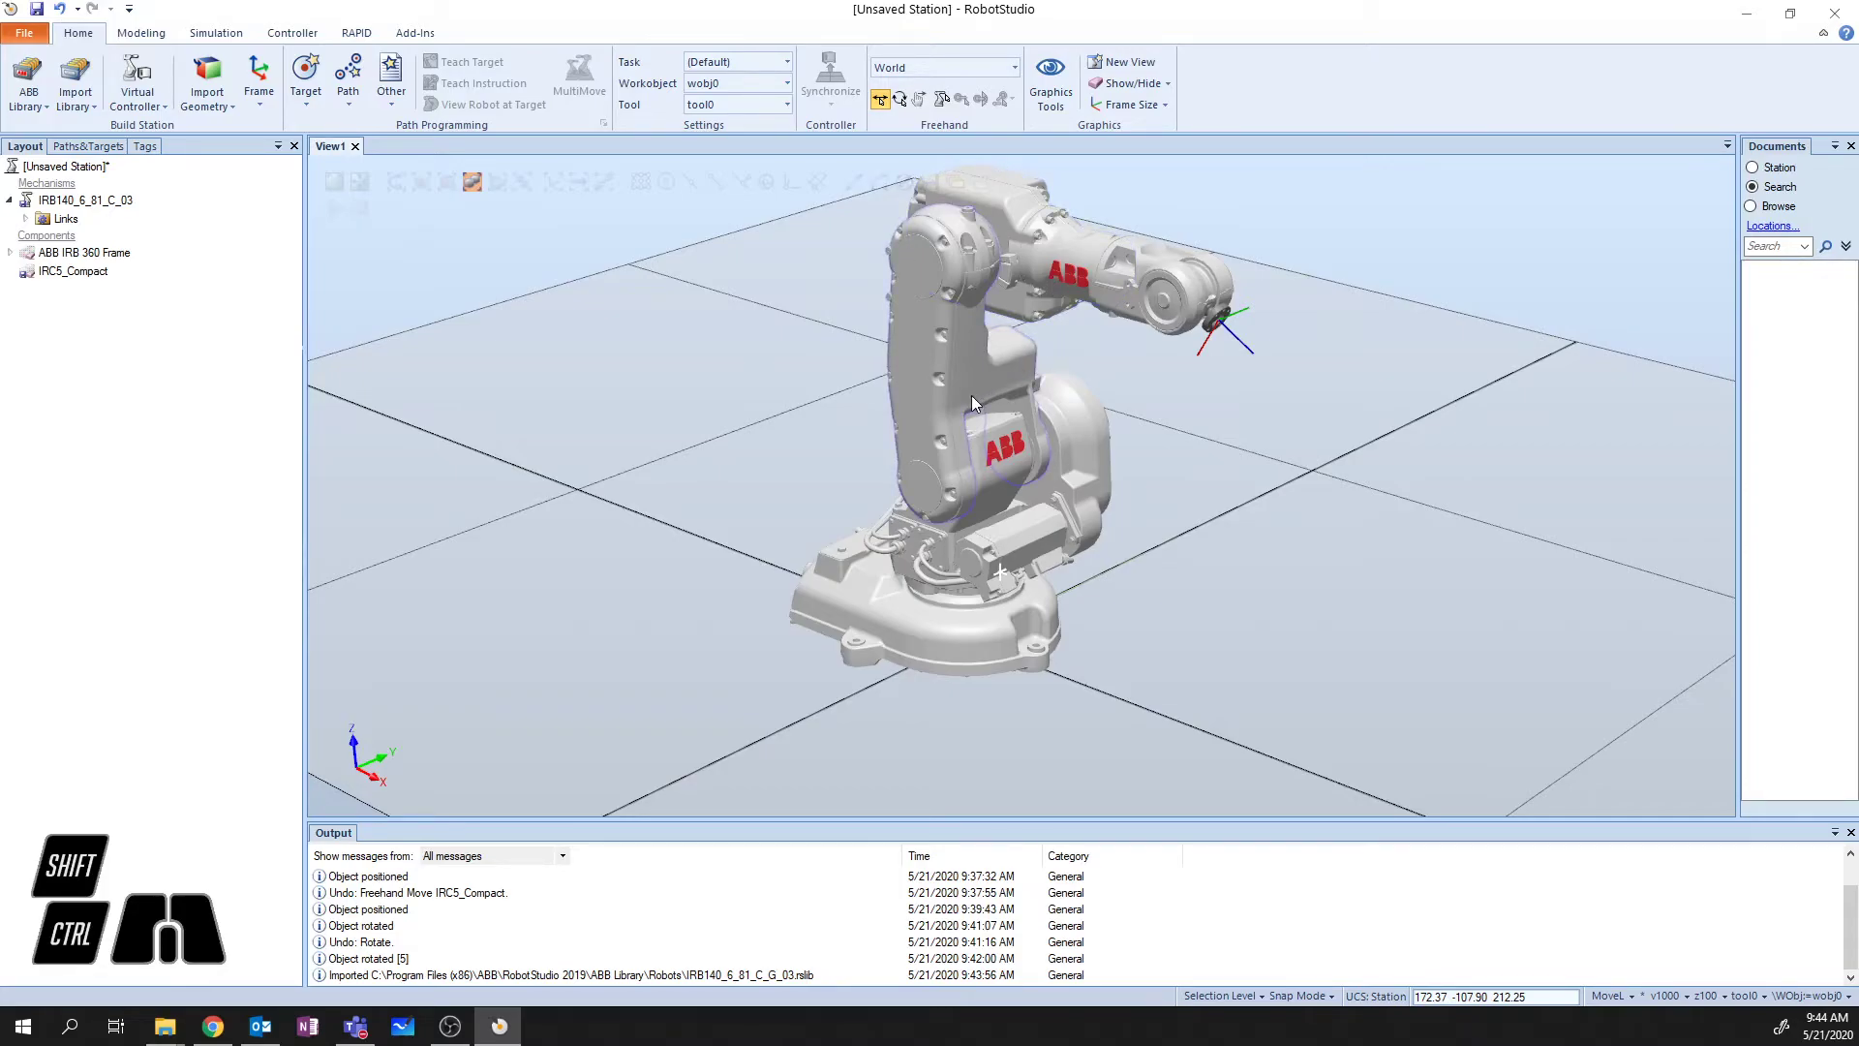
left_click(940, 100)
left_click_drag(927, 265, 1021, 455)
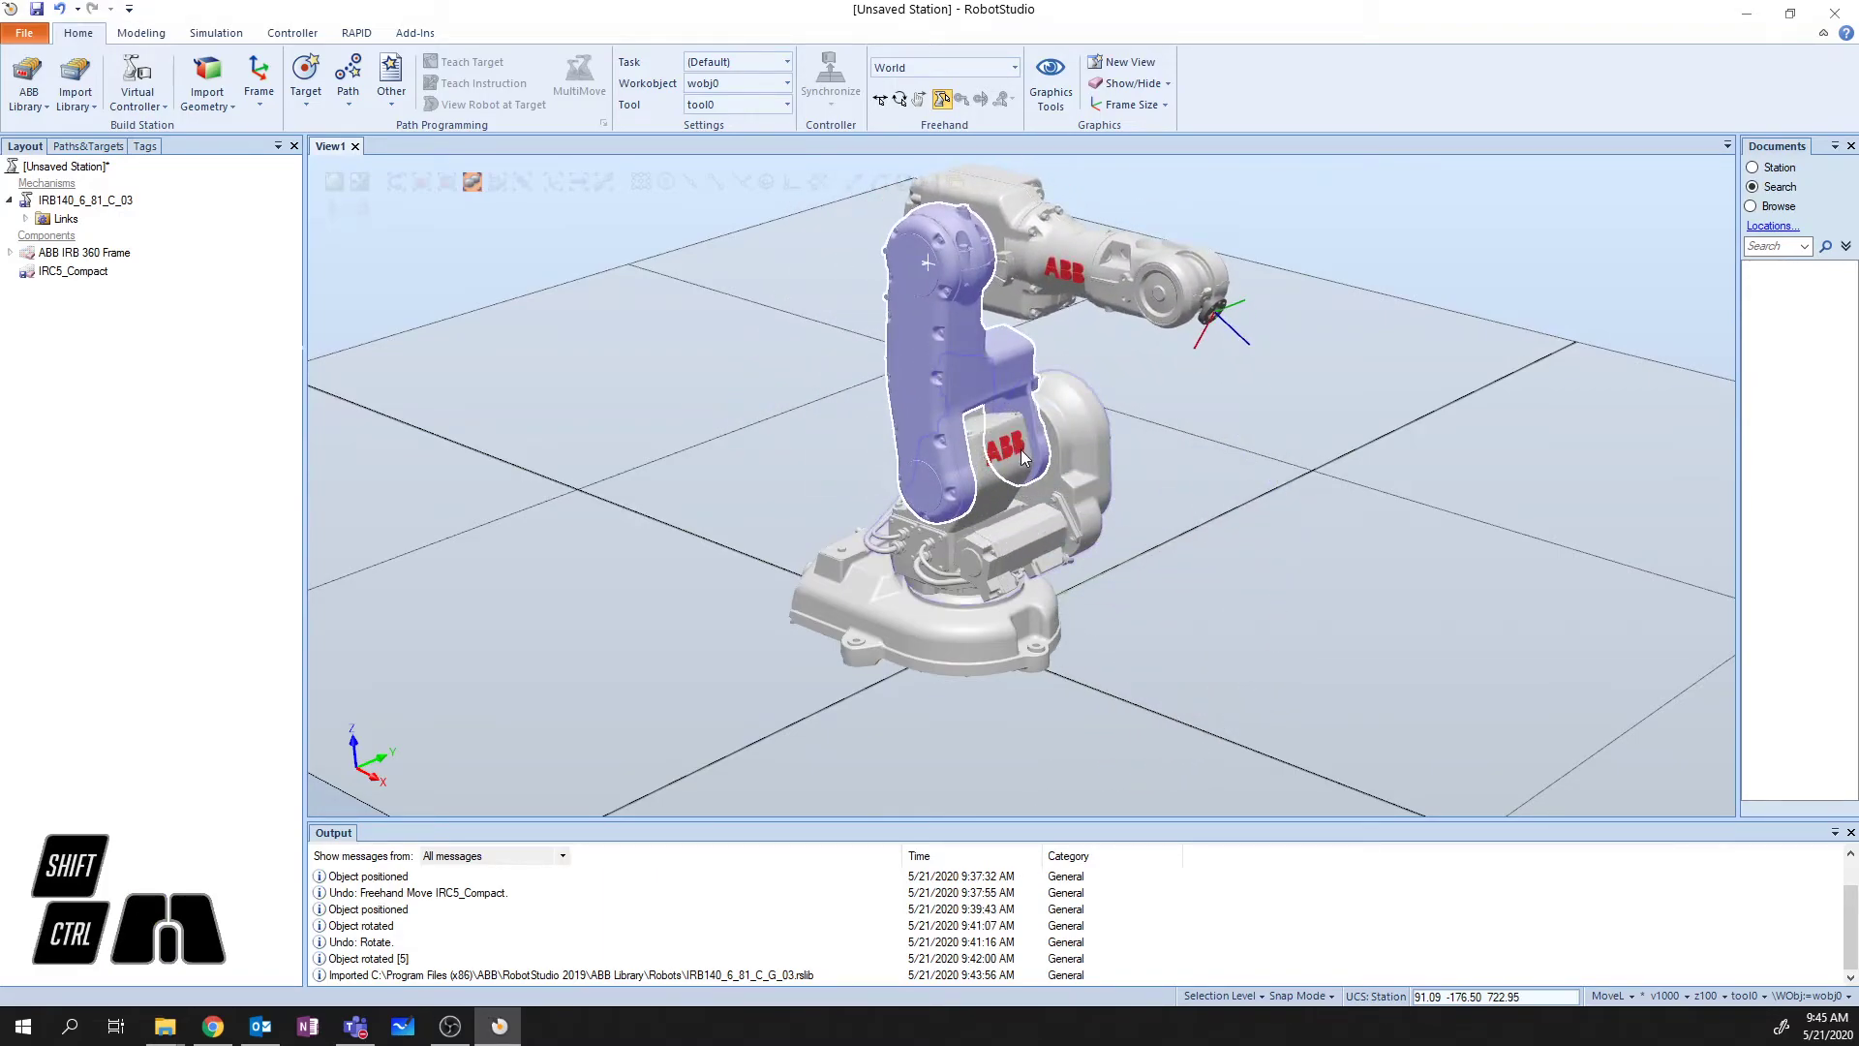
- Jog the IRB 140's upper arm downward and swing its lower arm far forward toward the floor
left_click(1019, 206)
mouse_move(1019, 197)
left_mouse_down()
mouse_move(1026, 340)
mouse_move(1030, 308)
left_mouse_up()
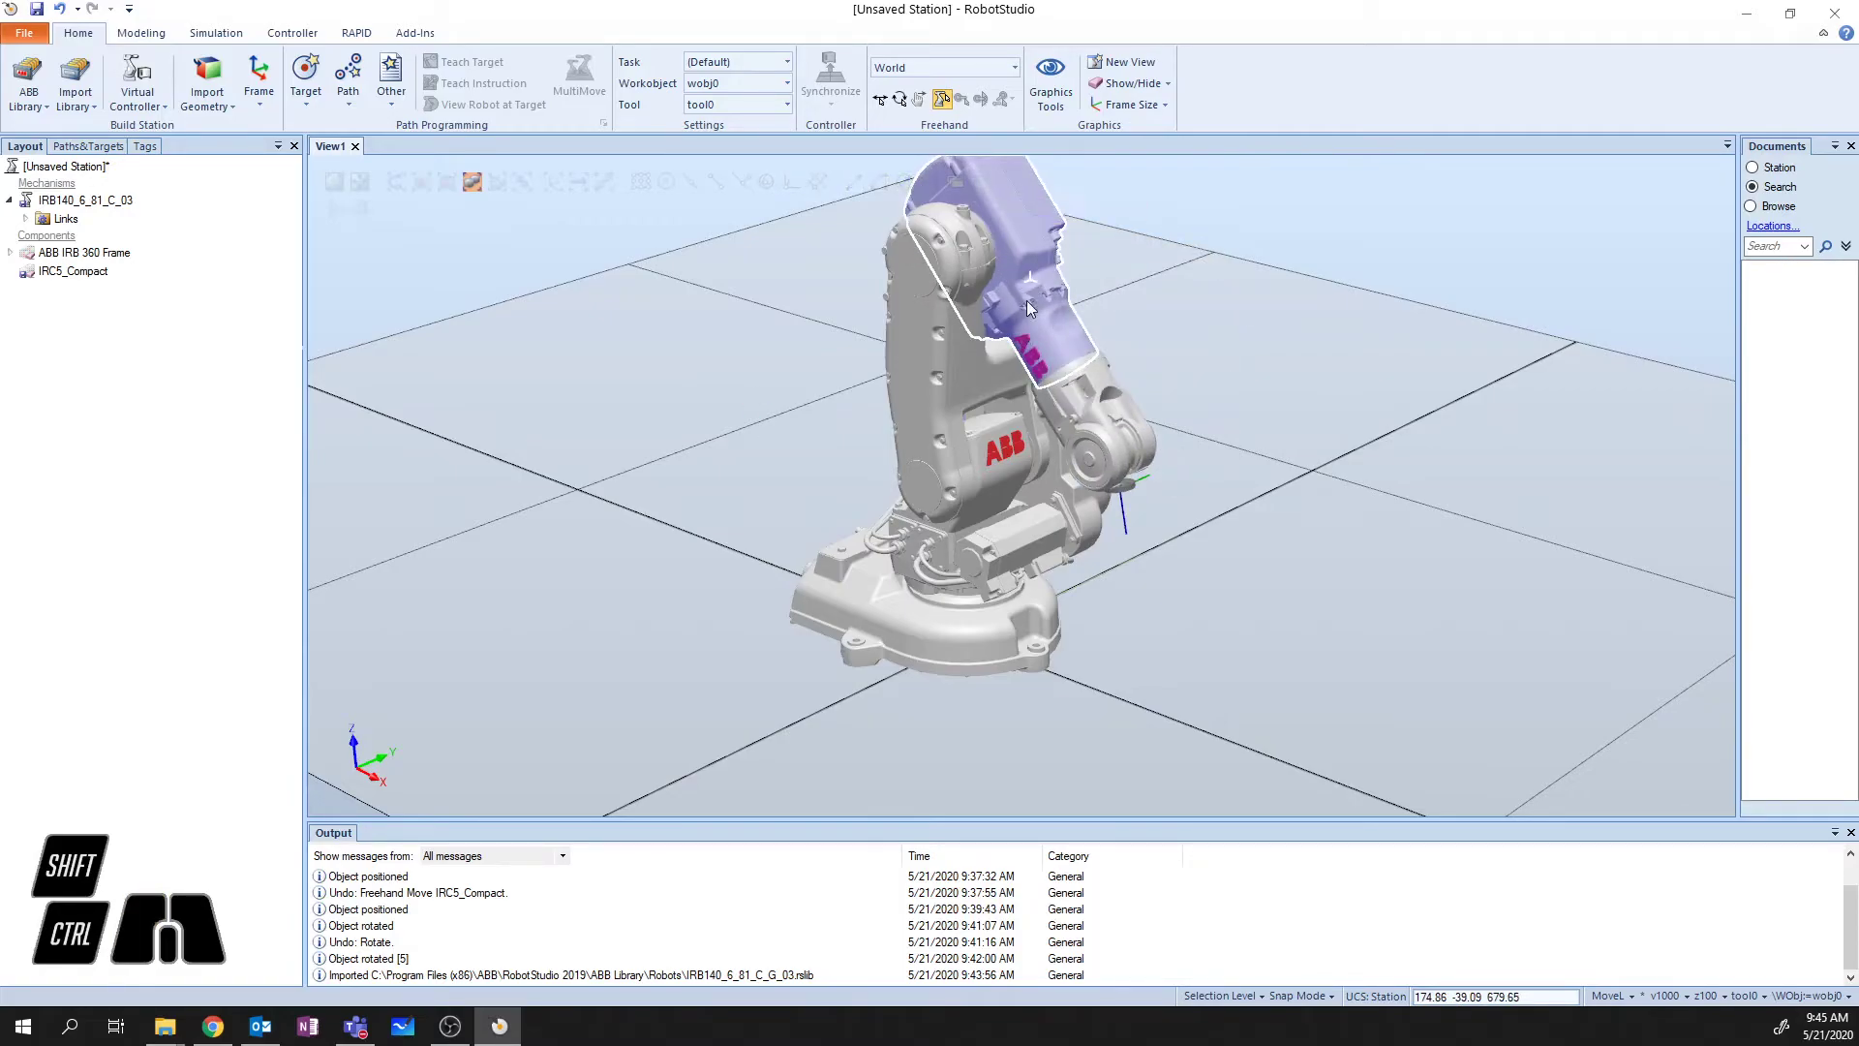
left_click(930, 254)
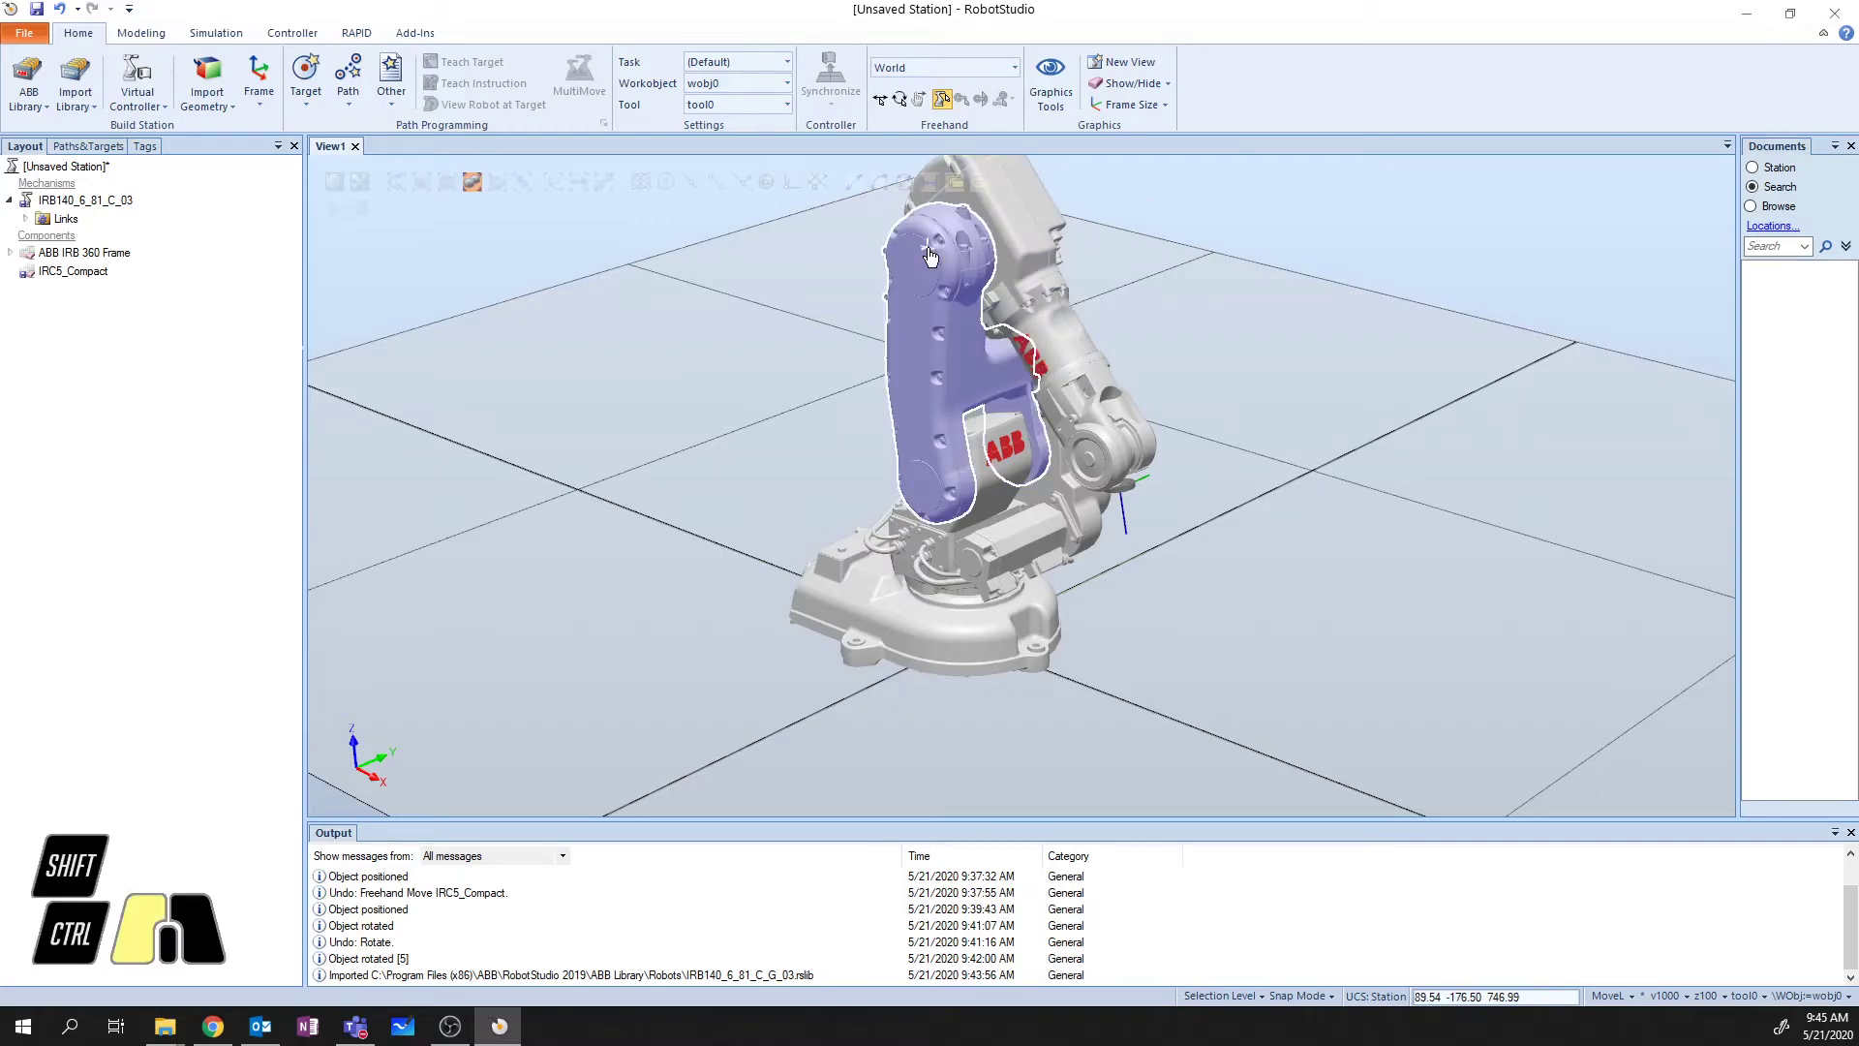
mouse_move(929, 253)
left_mouse_down()
mouse_move(1041, 423)
mouse_move(1077, 670)
left_mouse_up()
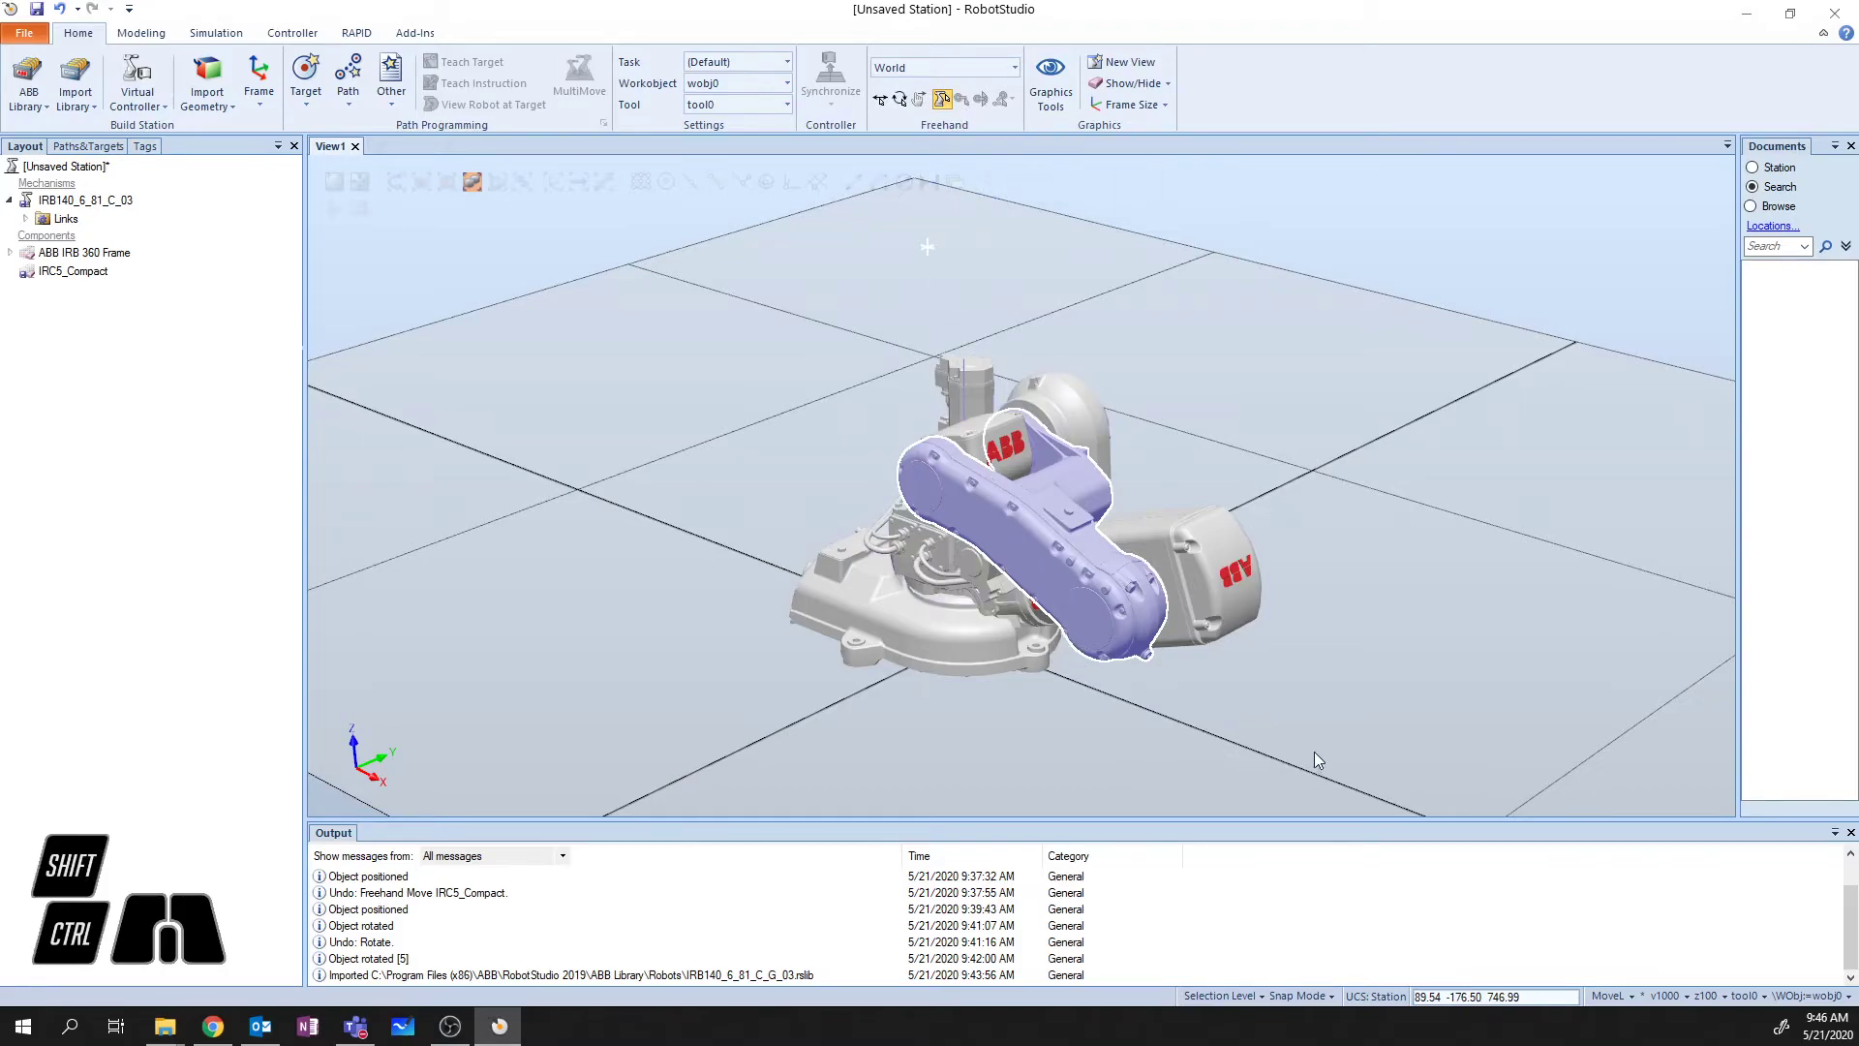
left_click(1415, 650)
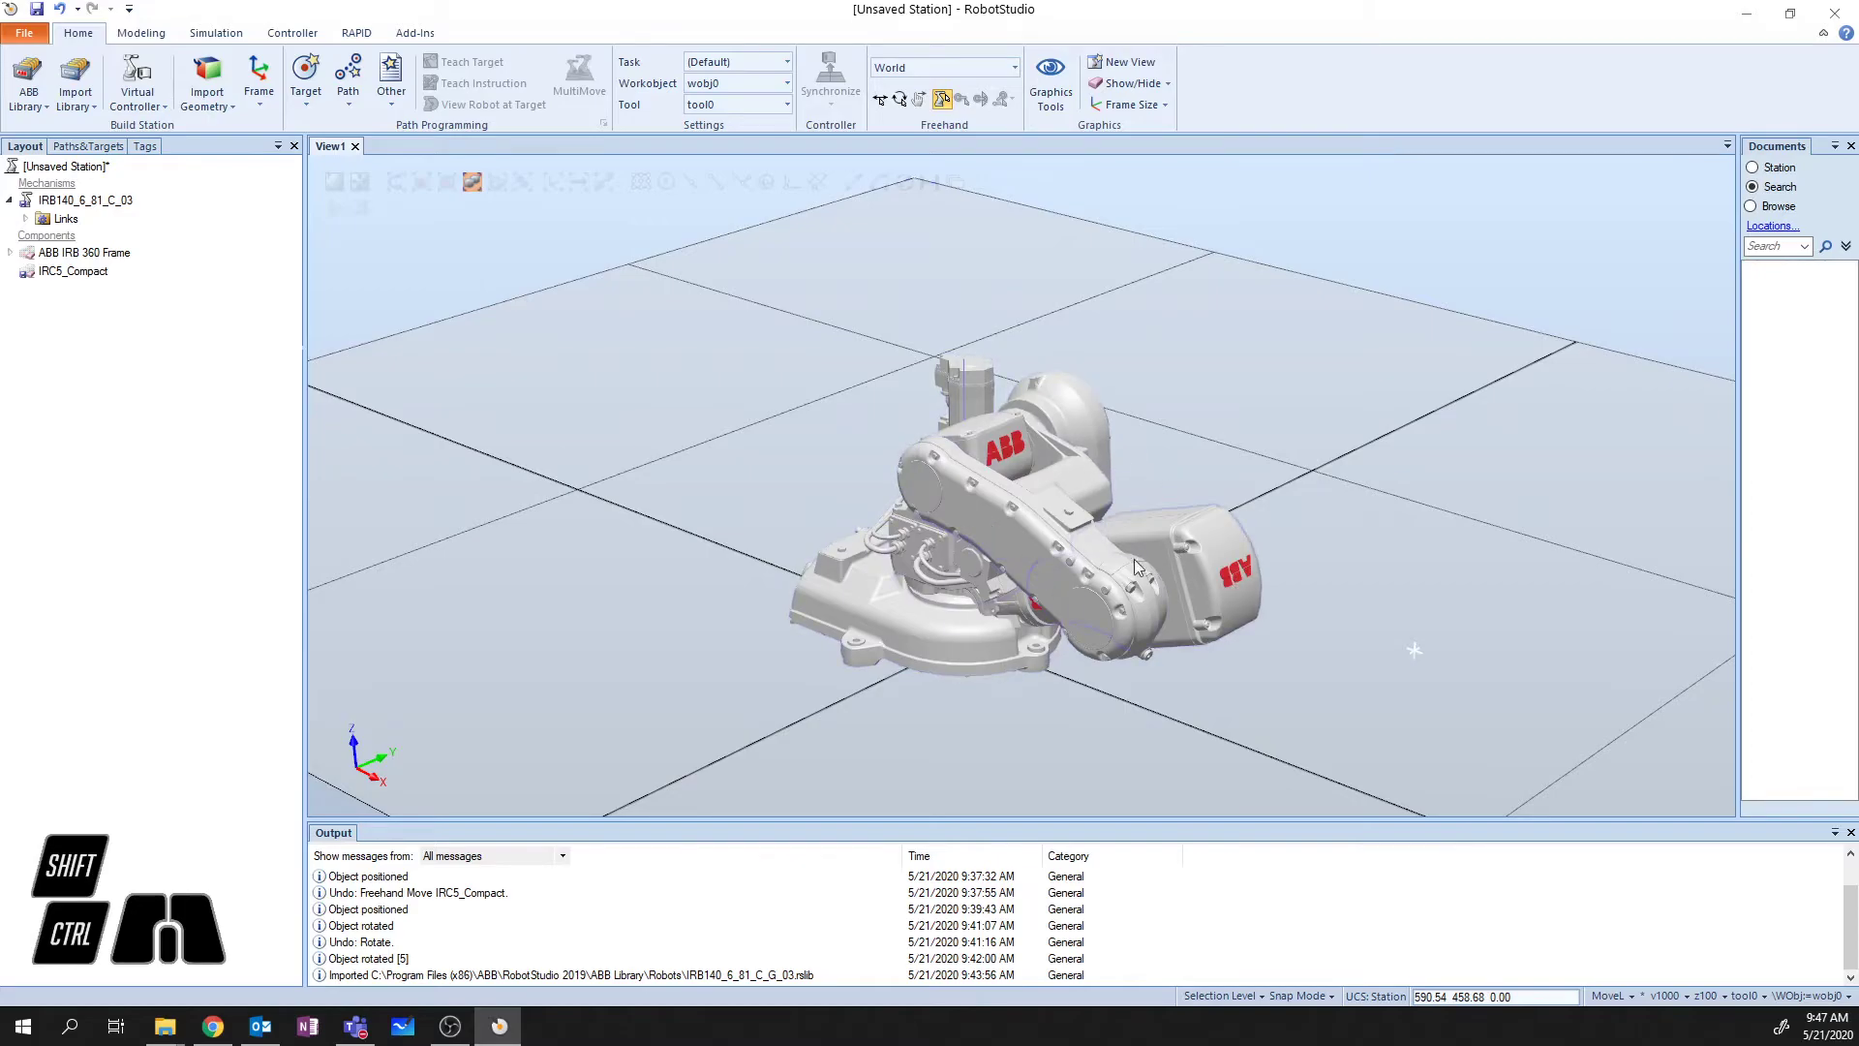
- Return the IRB 140 to its home pose with Jump Home, and delete the robot from the station
right_click(80, 208)
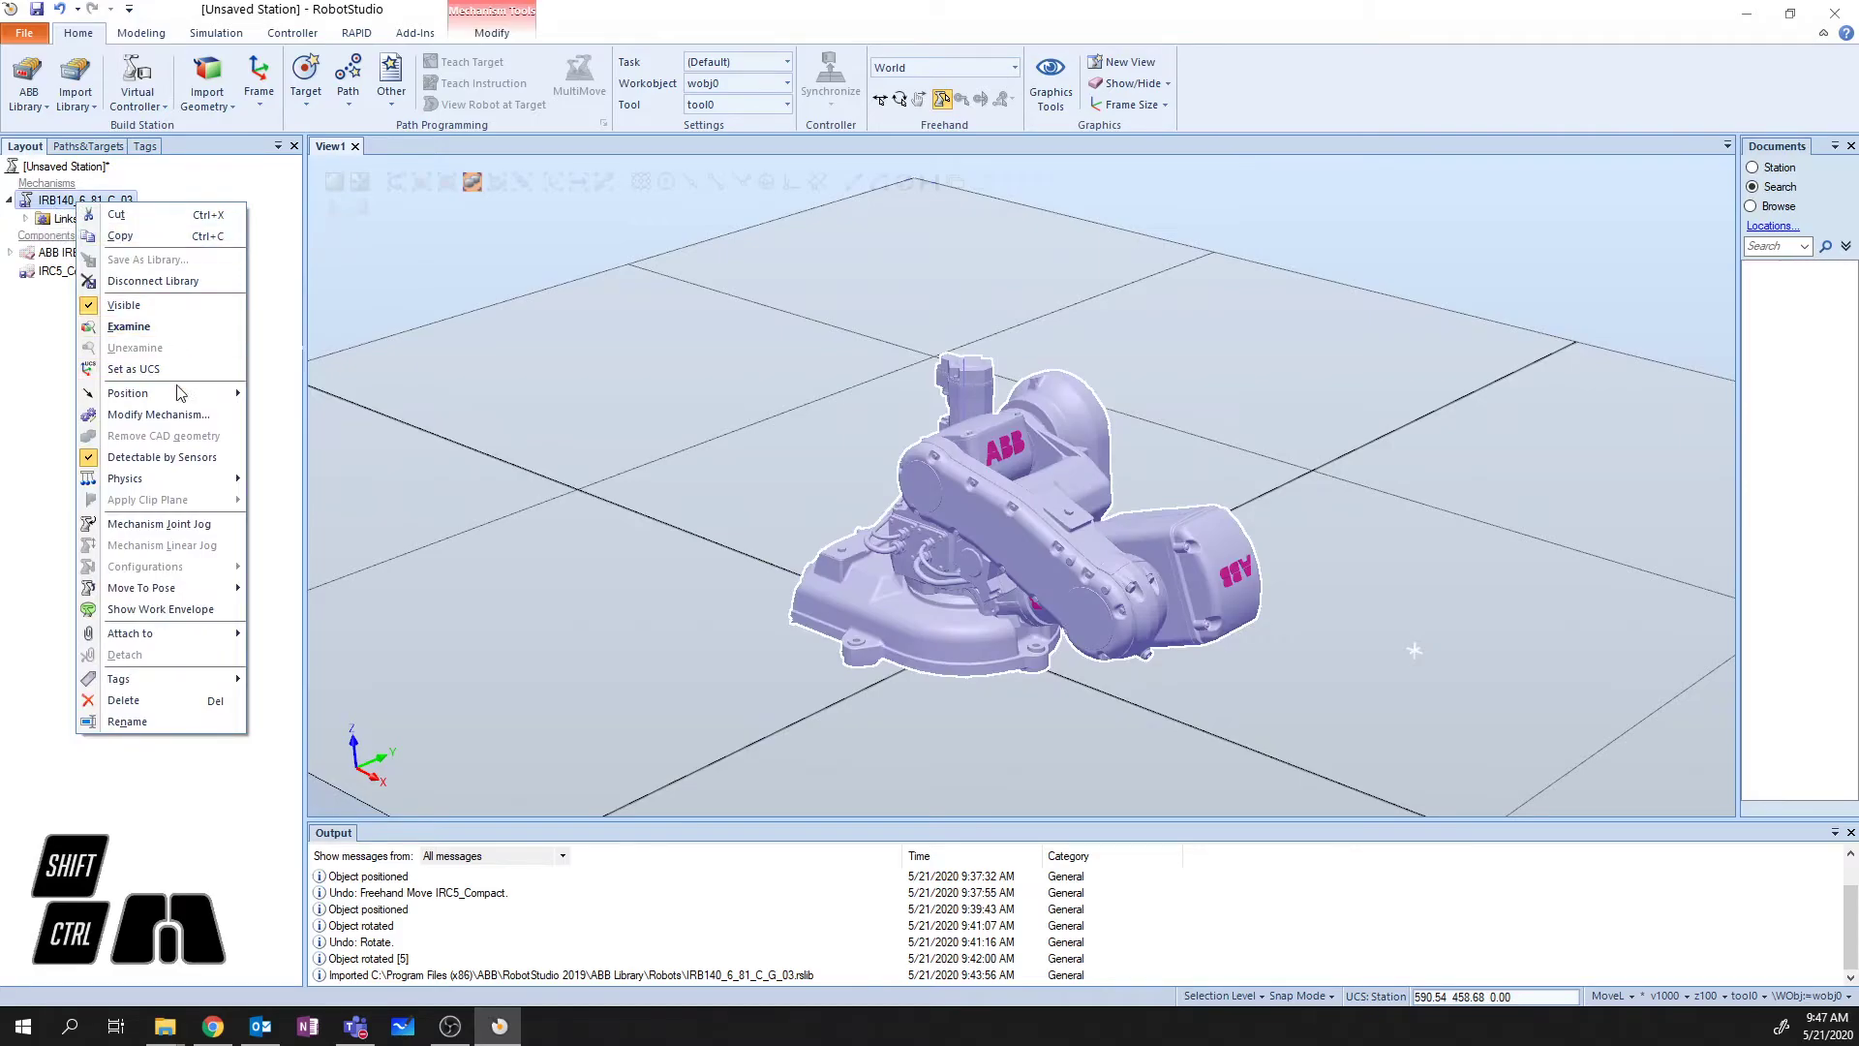
mouse_move(169, 592)
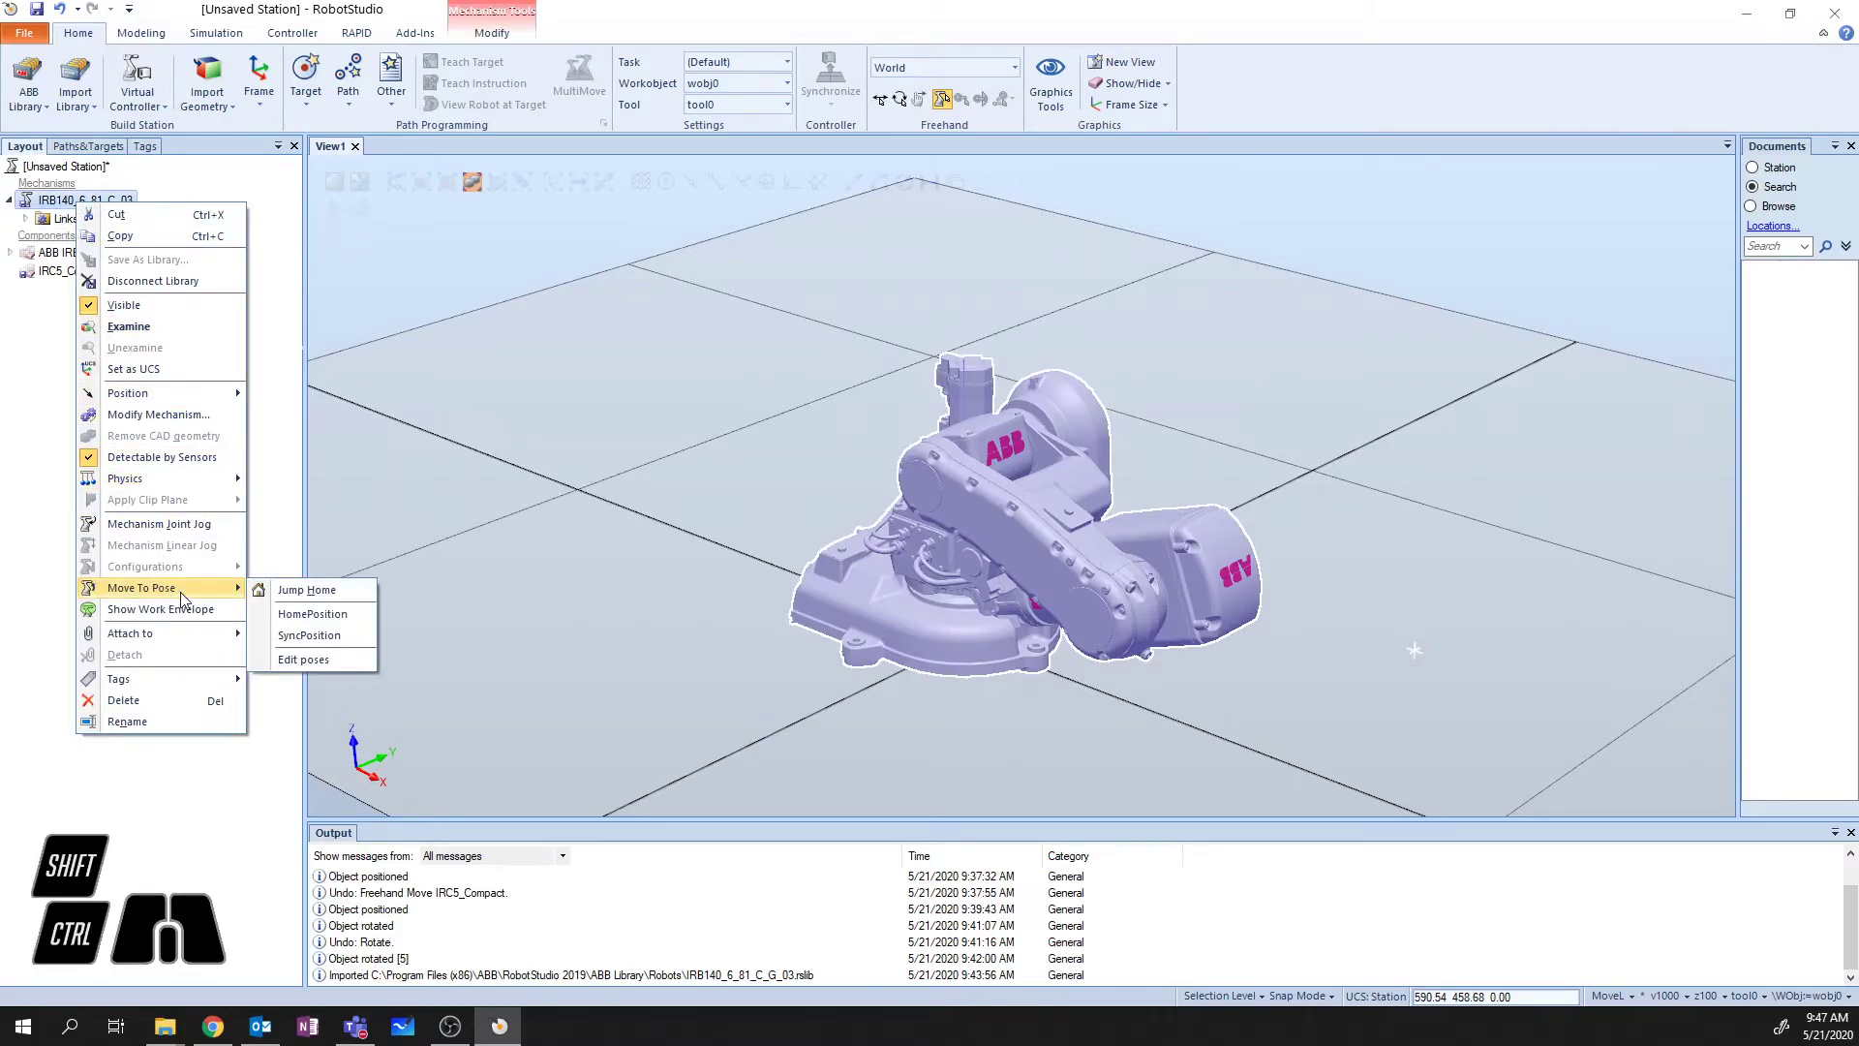
left_click(325, 595)
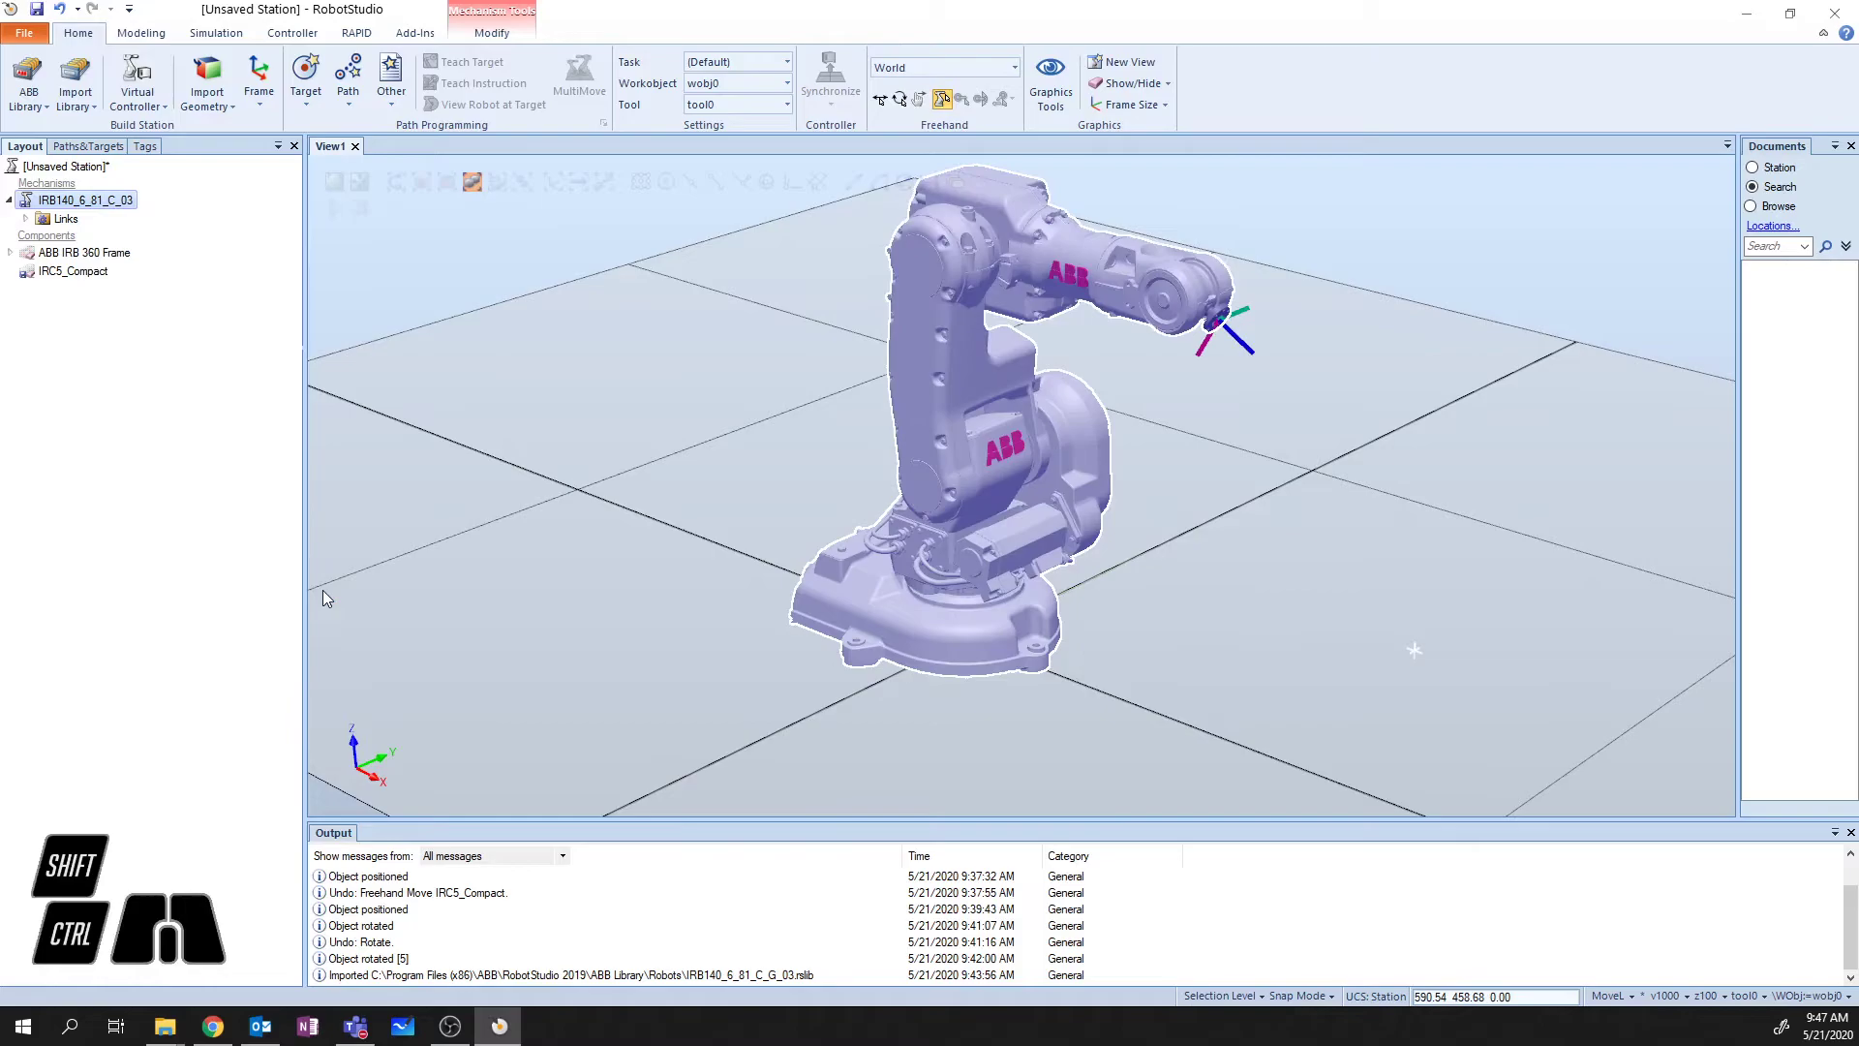
left_click(1407, 270)
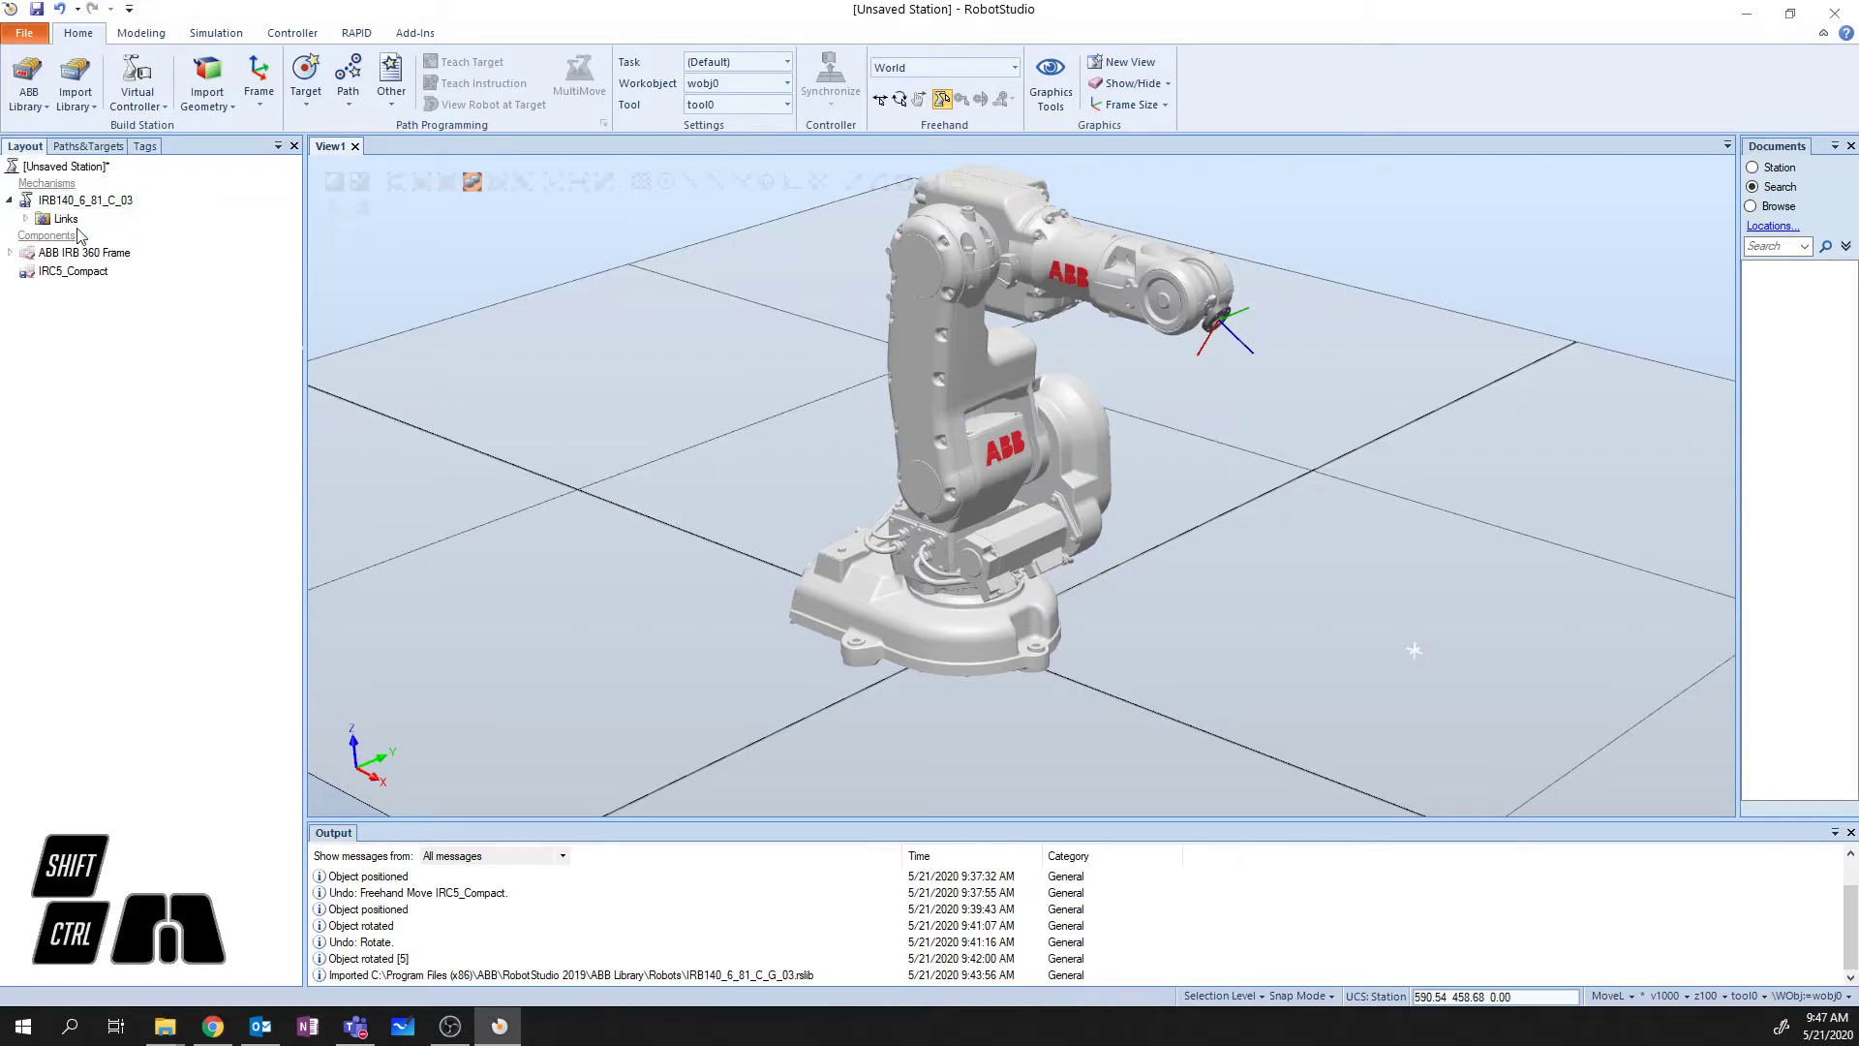
right_click(55, 206)
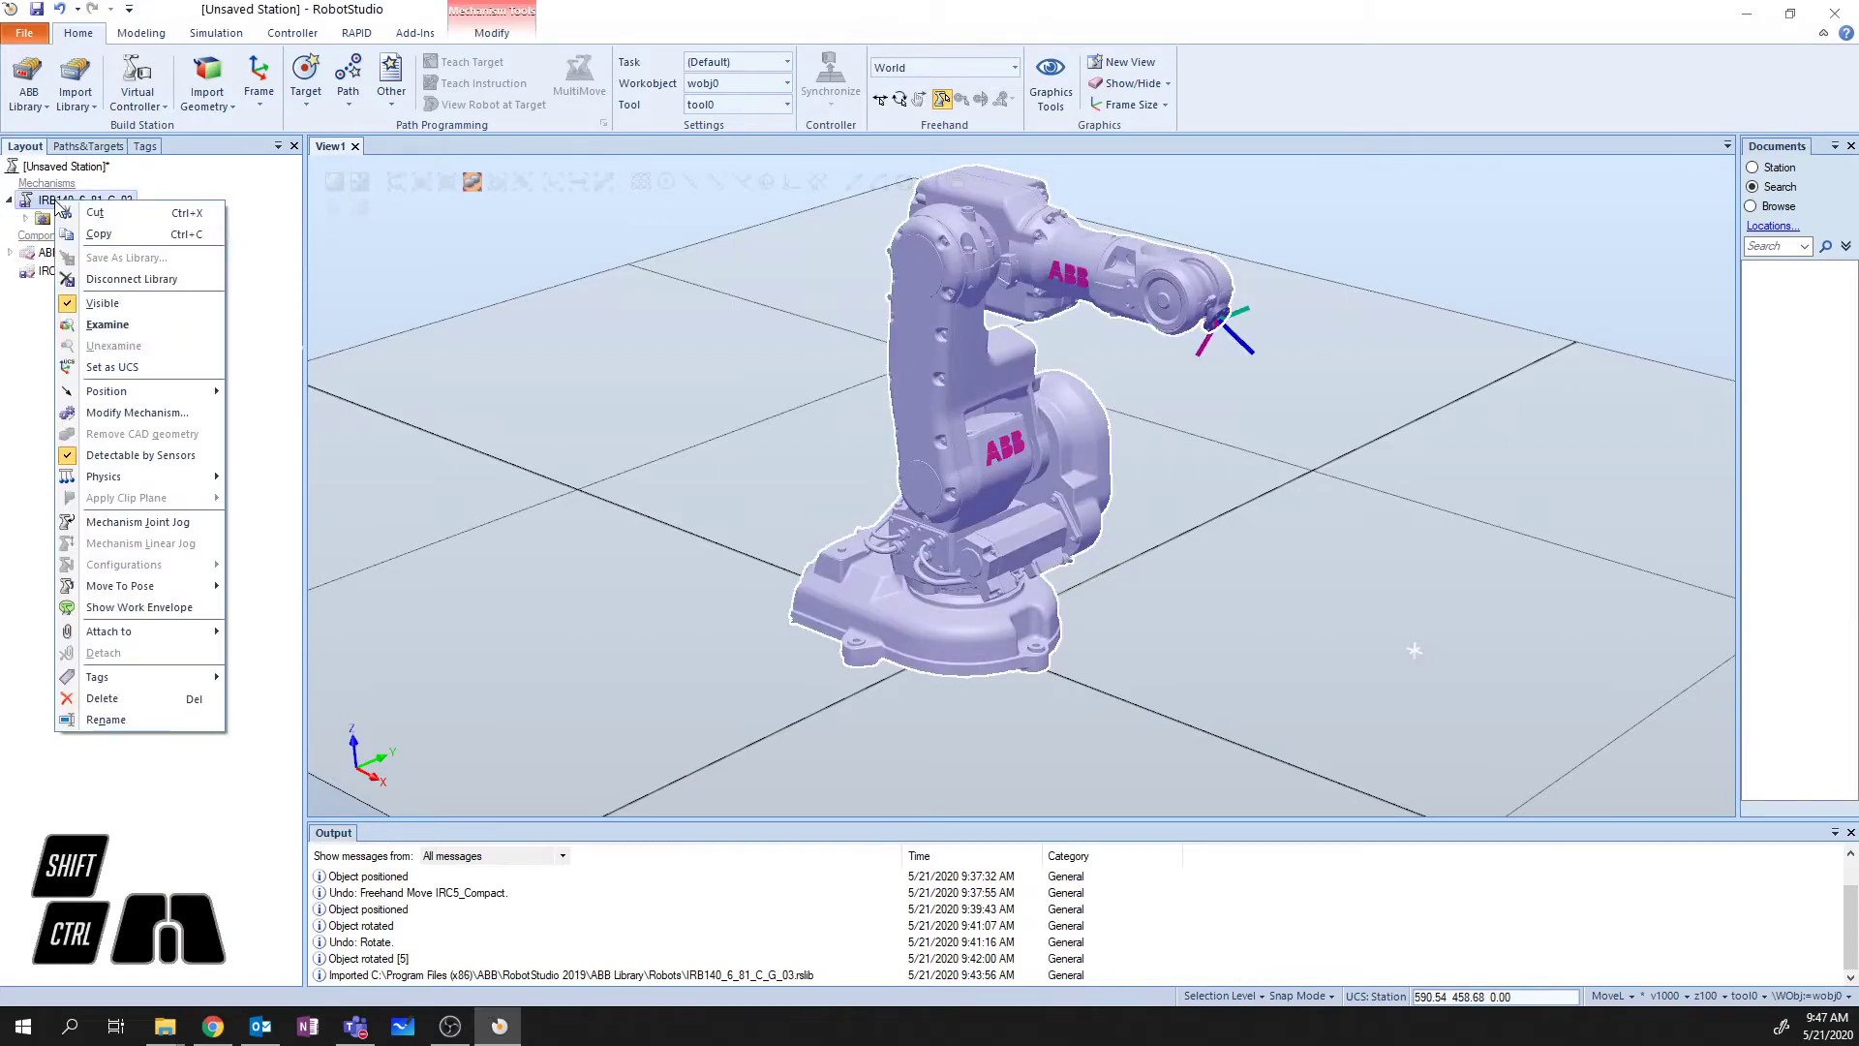
left_click(132, 701)
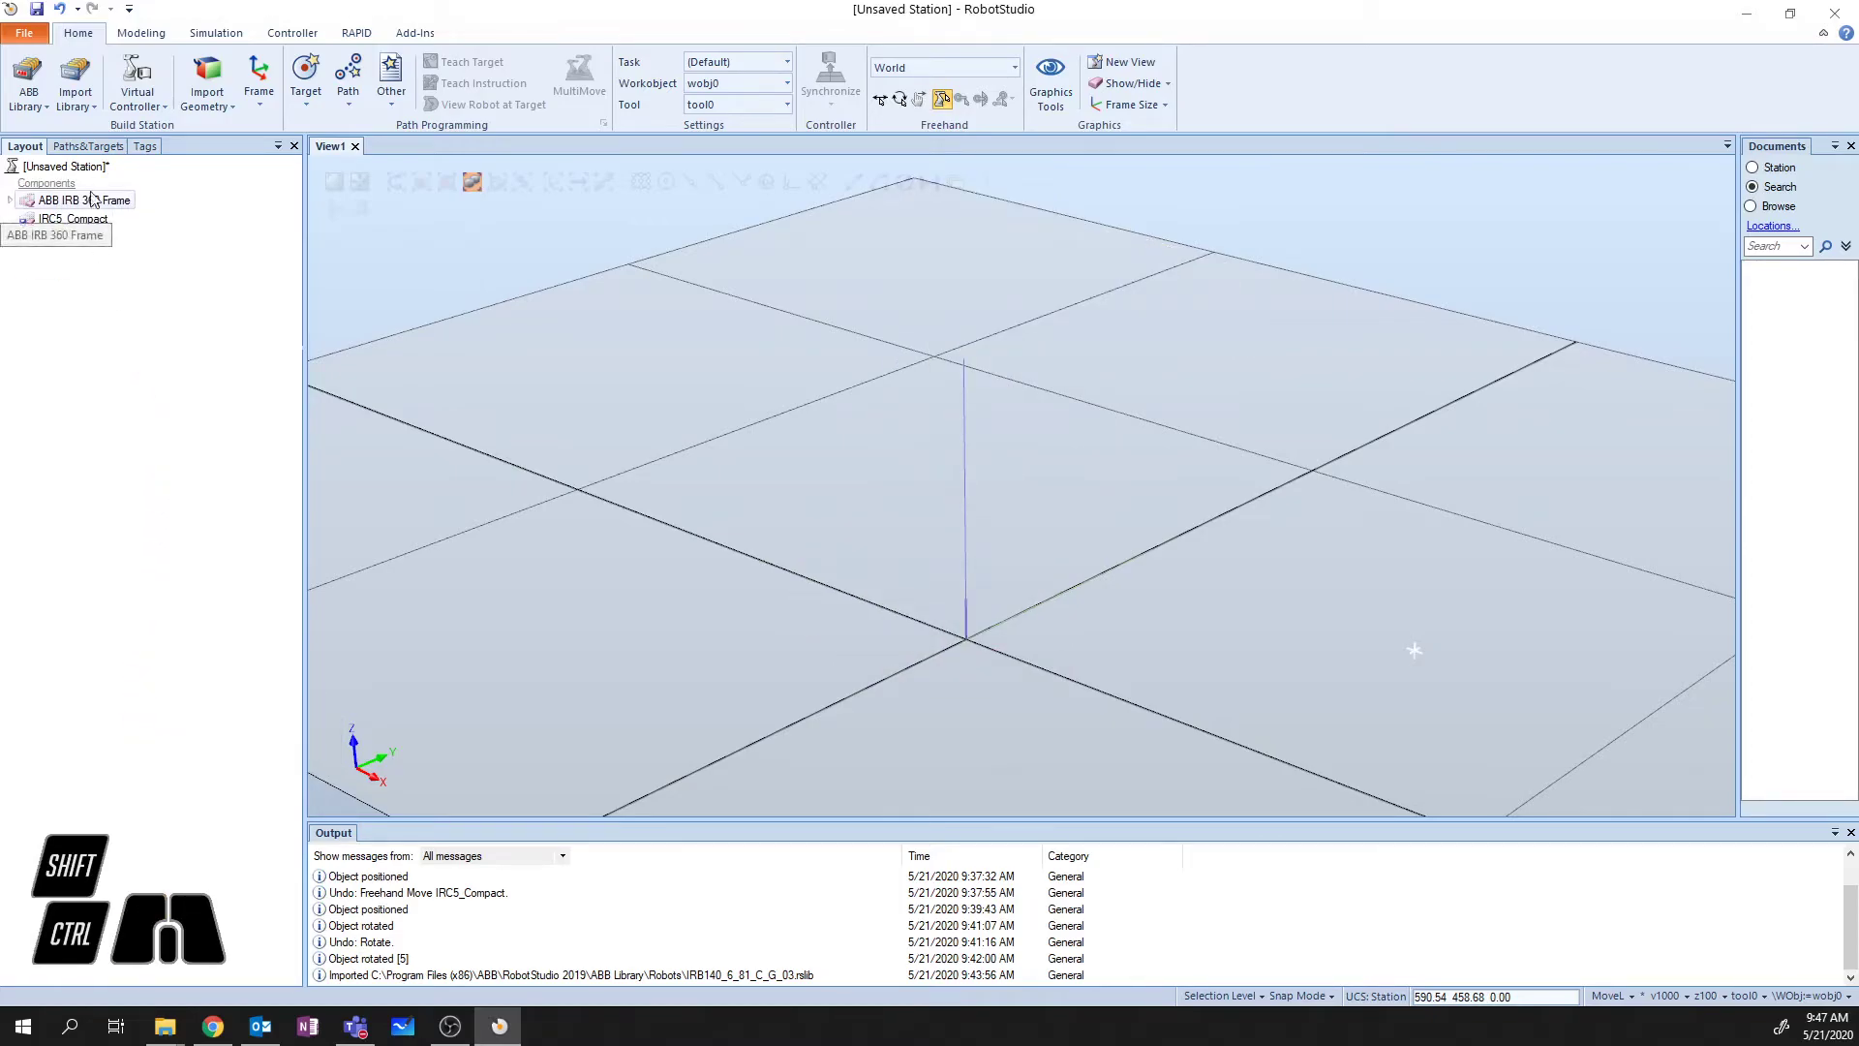
- Import the IRB 360 robot from the ABB library with 1130 mm range, 3 kg capacity and Standard type
left_click(28, 89)
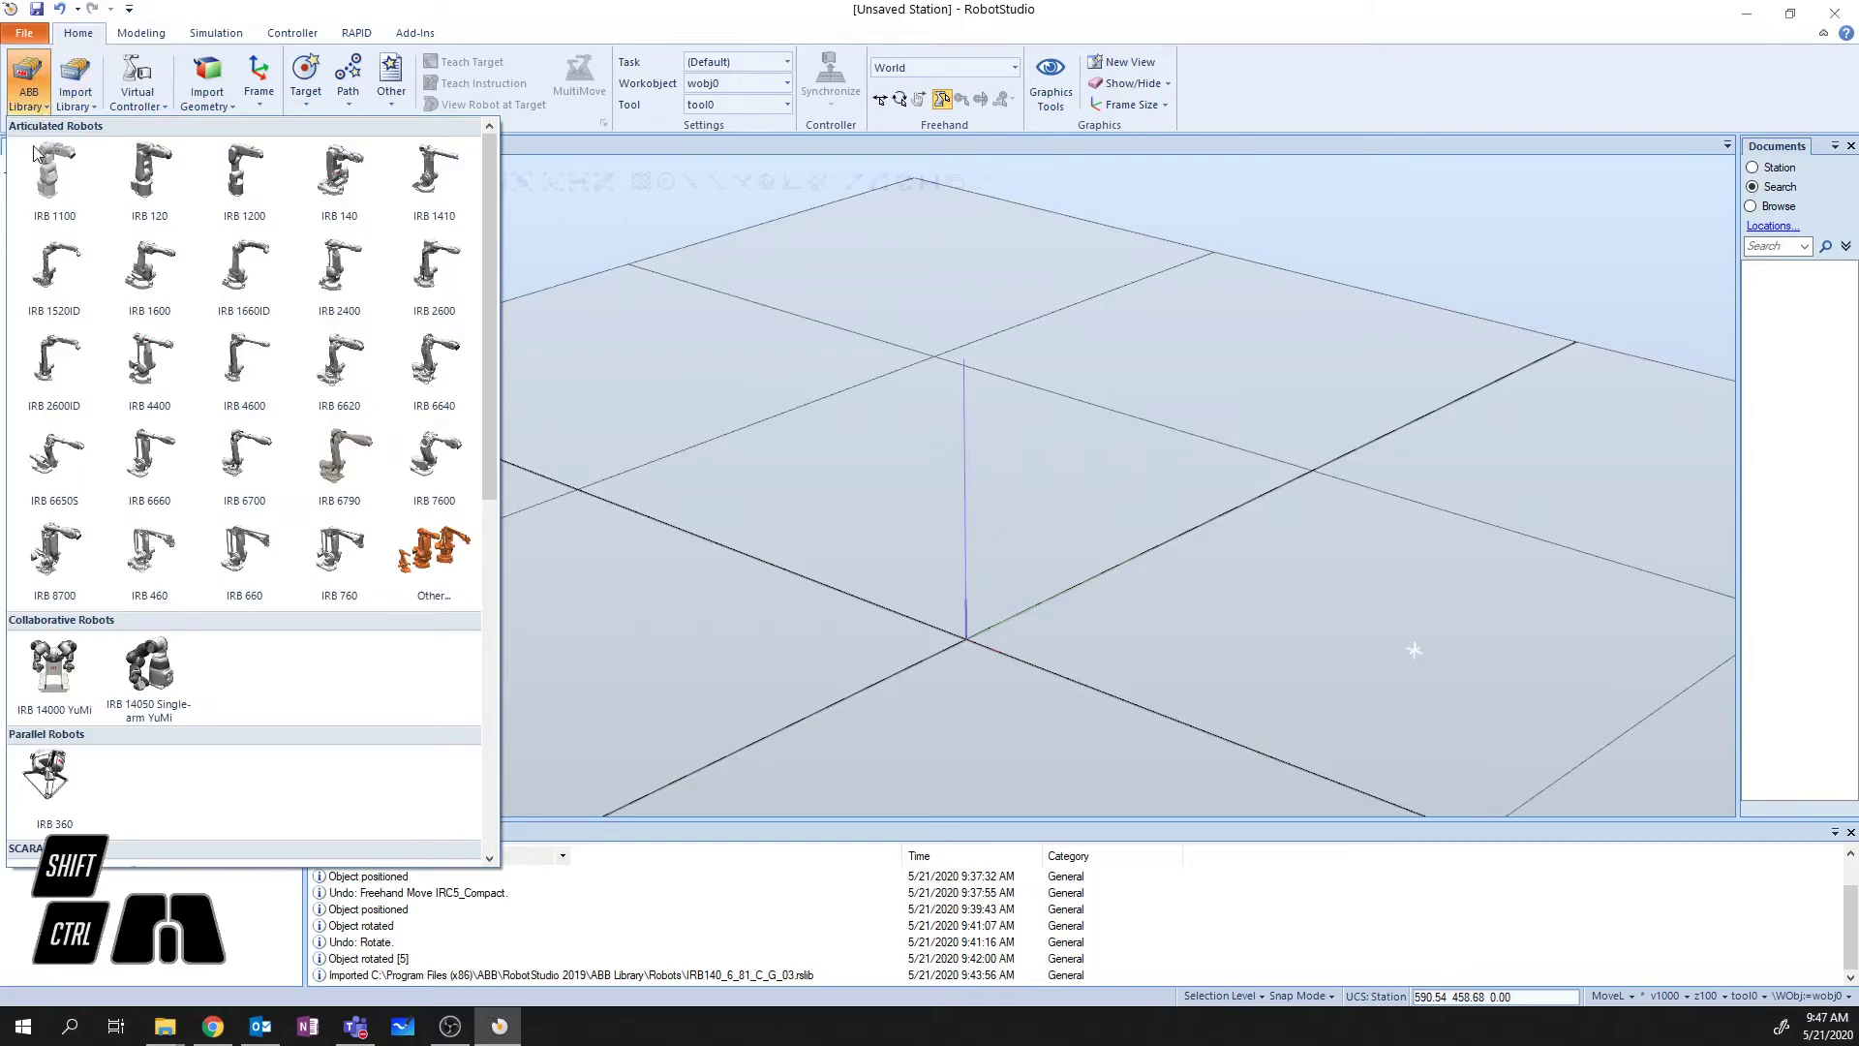
left_click(52, 771)
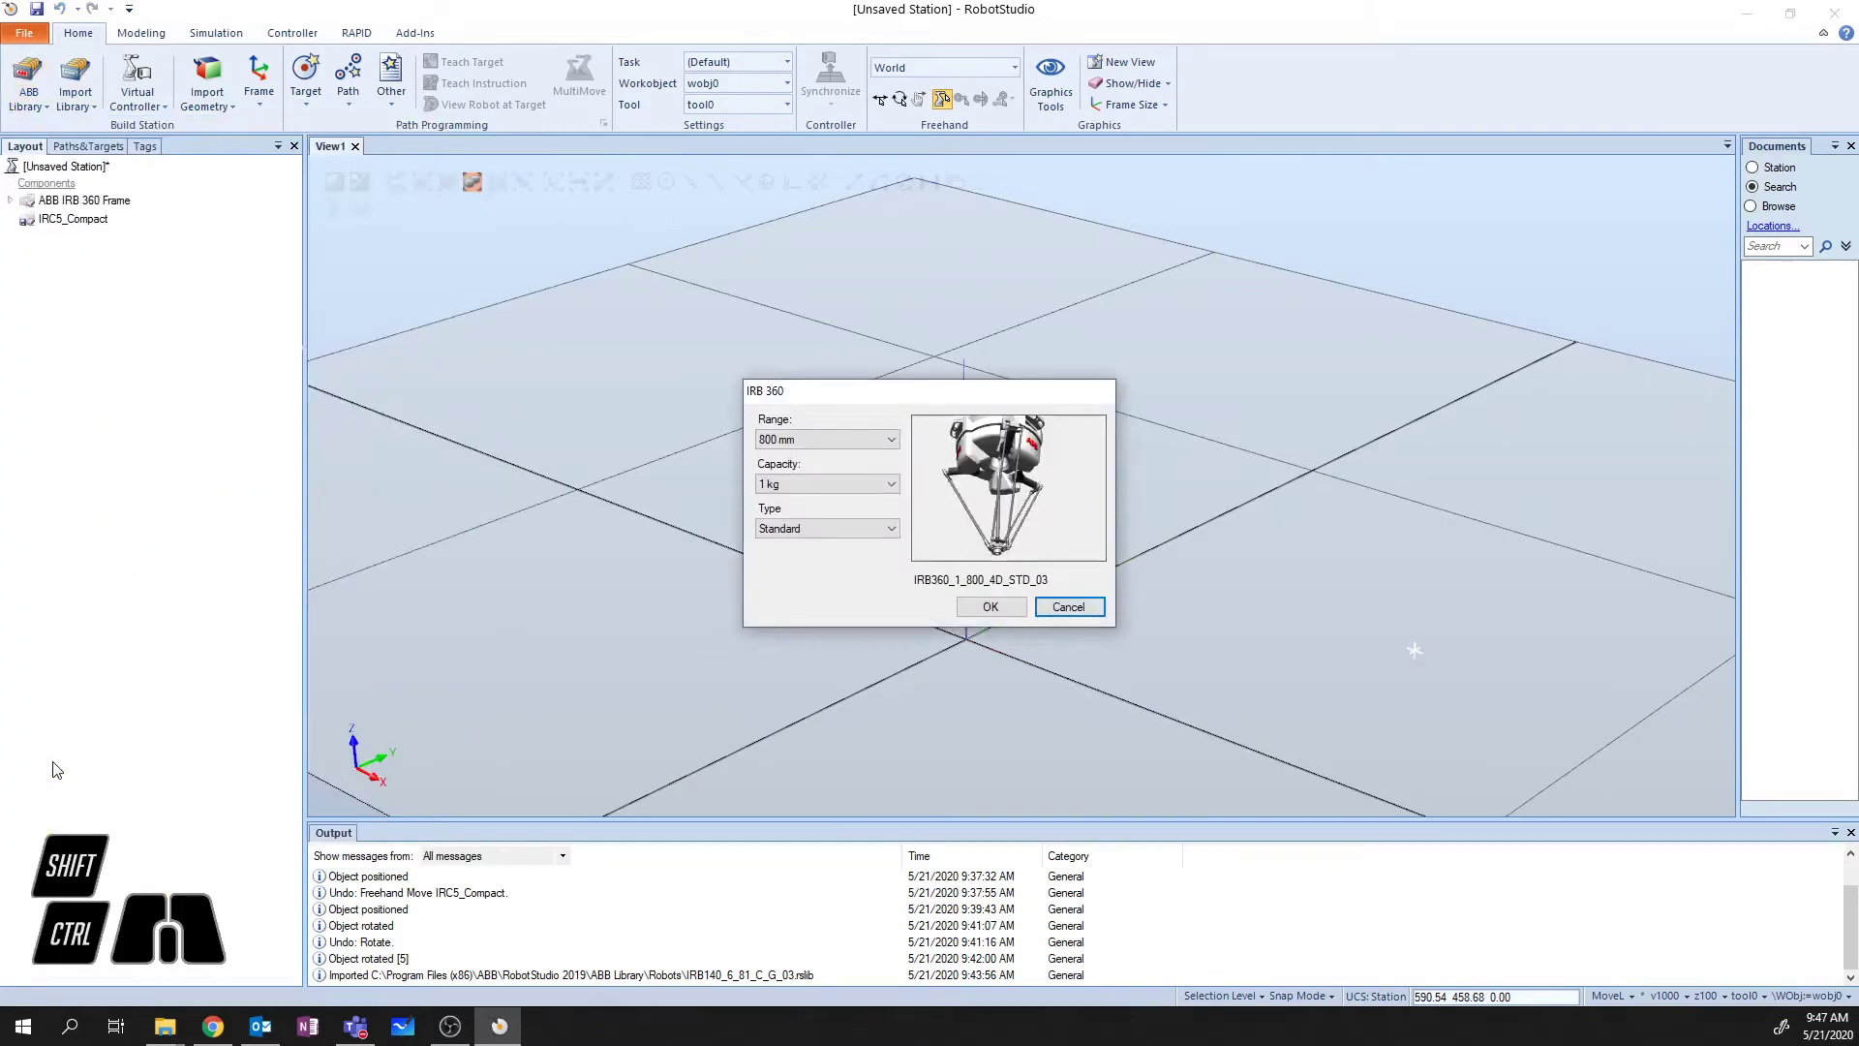
left_click(858, 440)
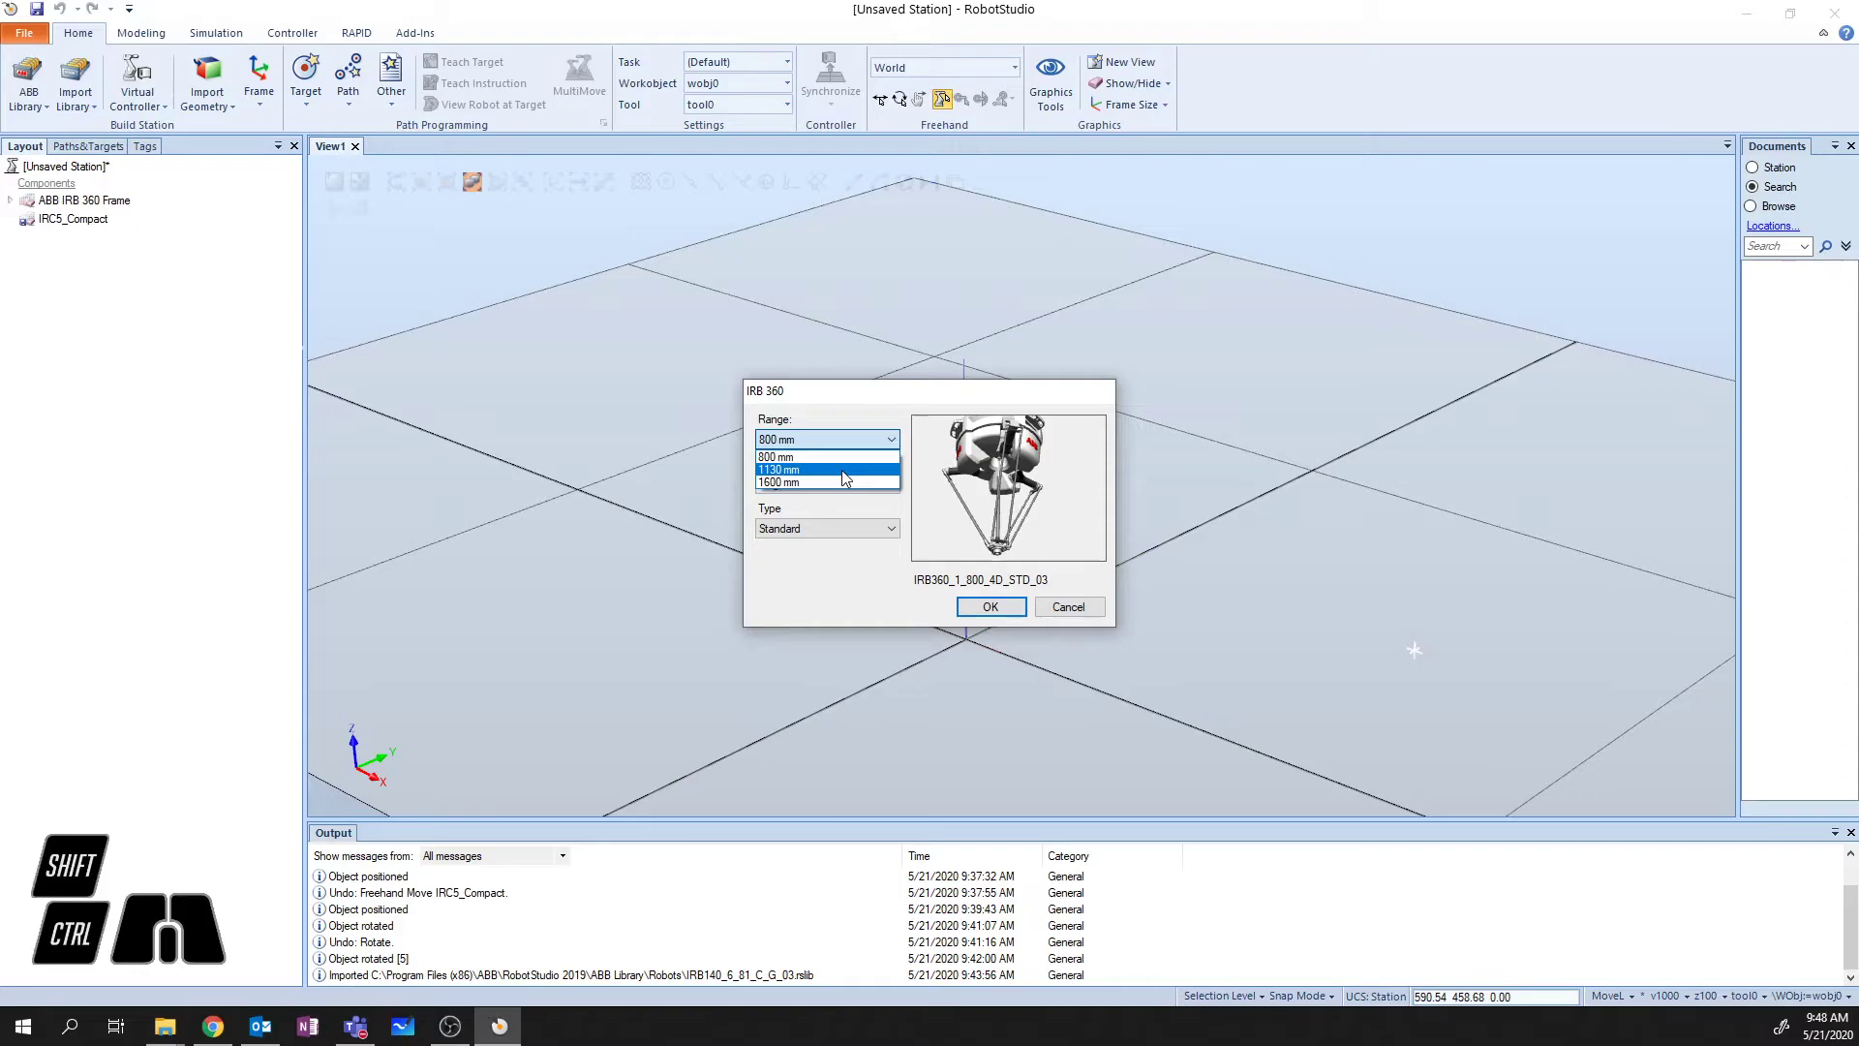
left_click(842, 471)
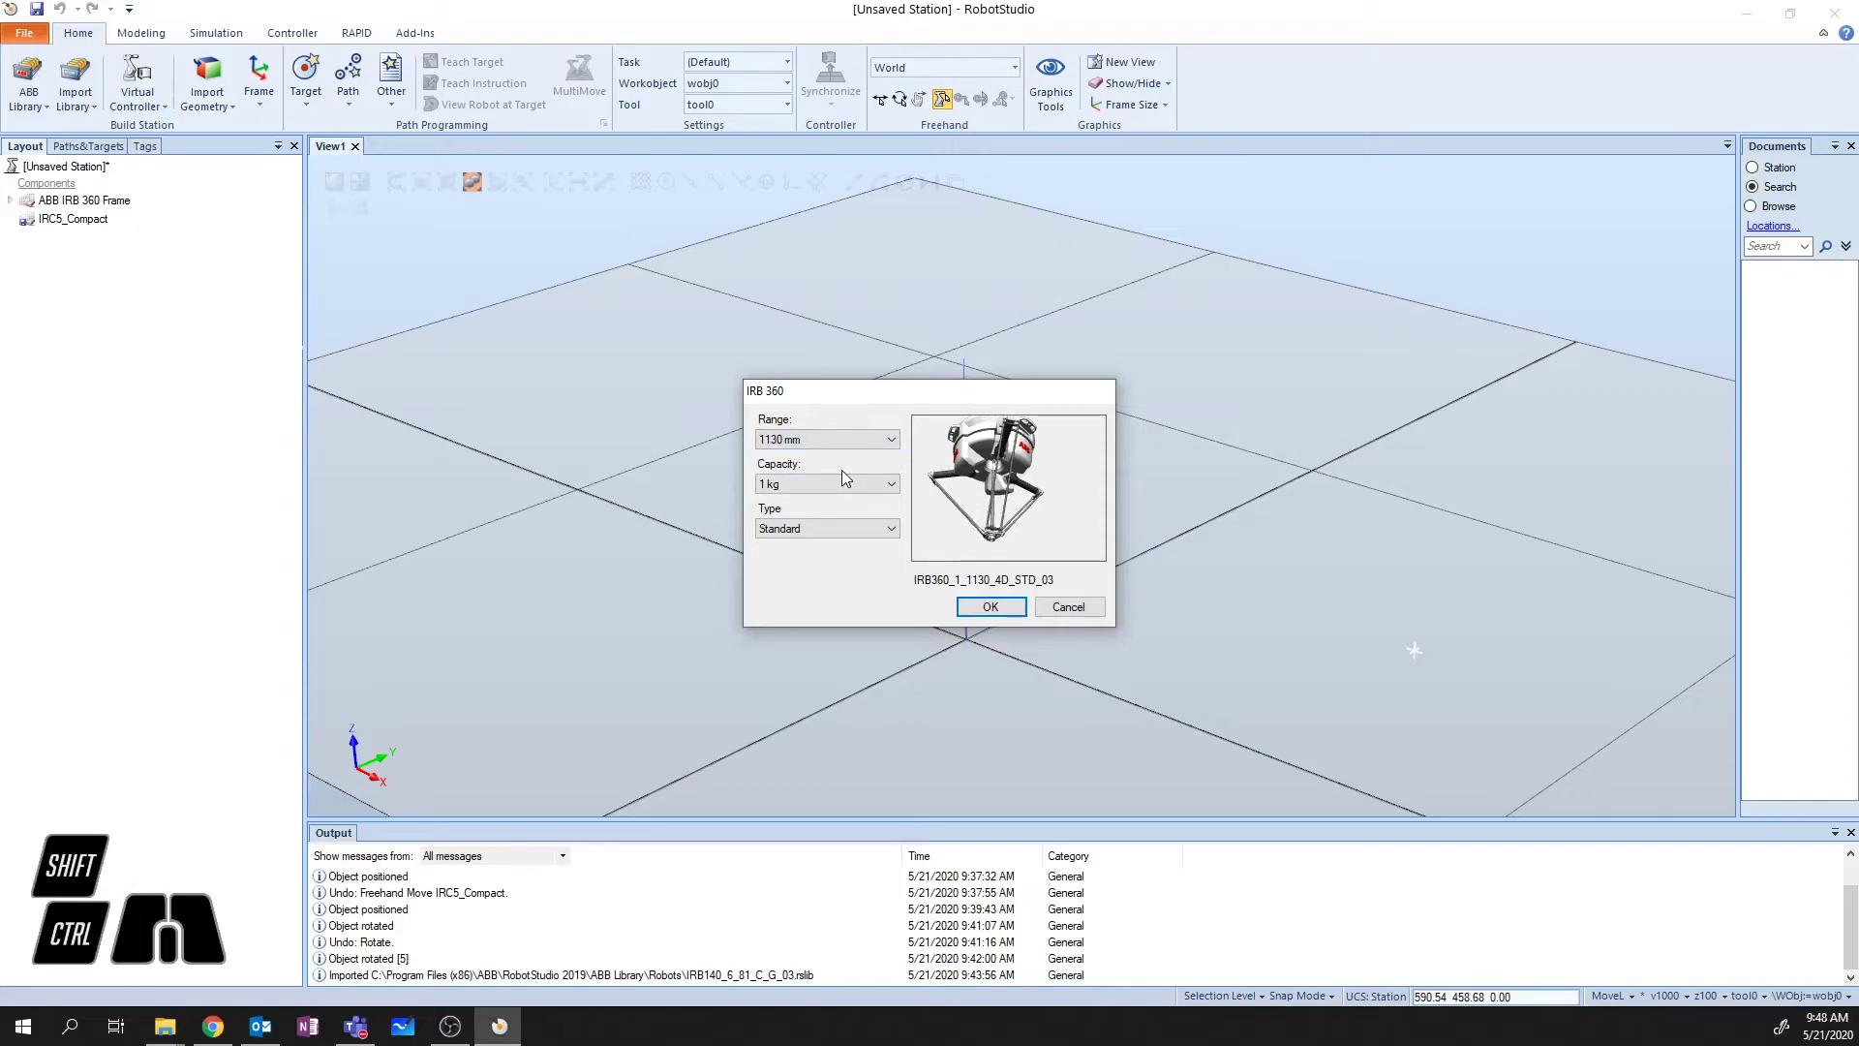
left_click(838, 490)
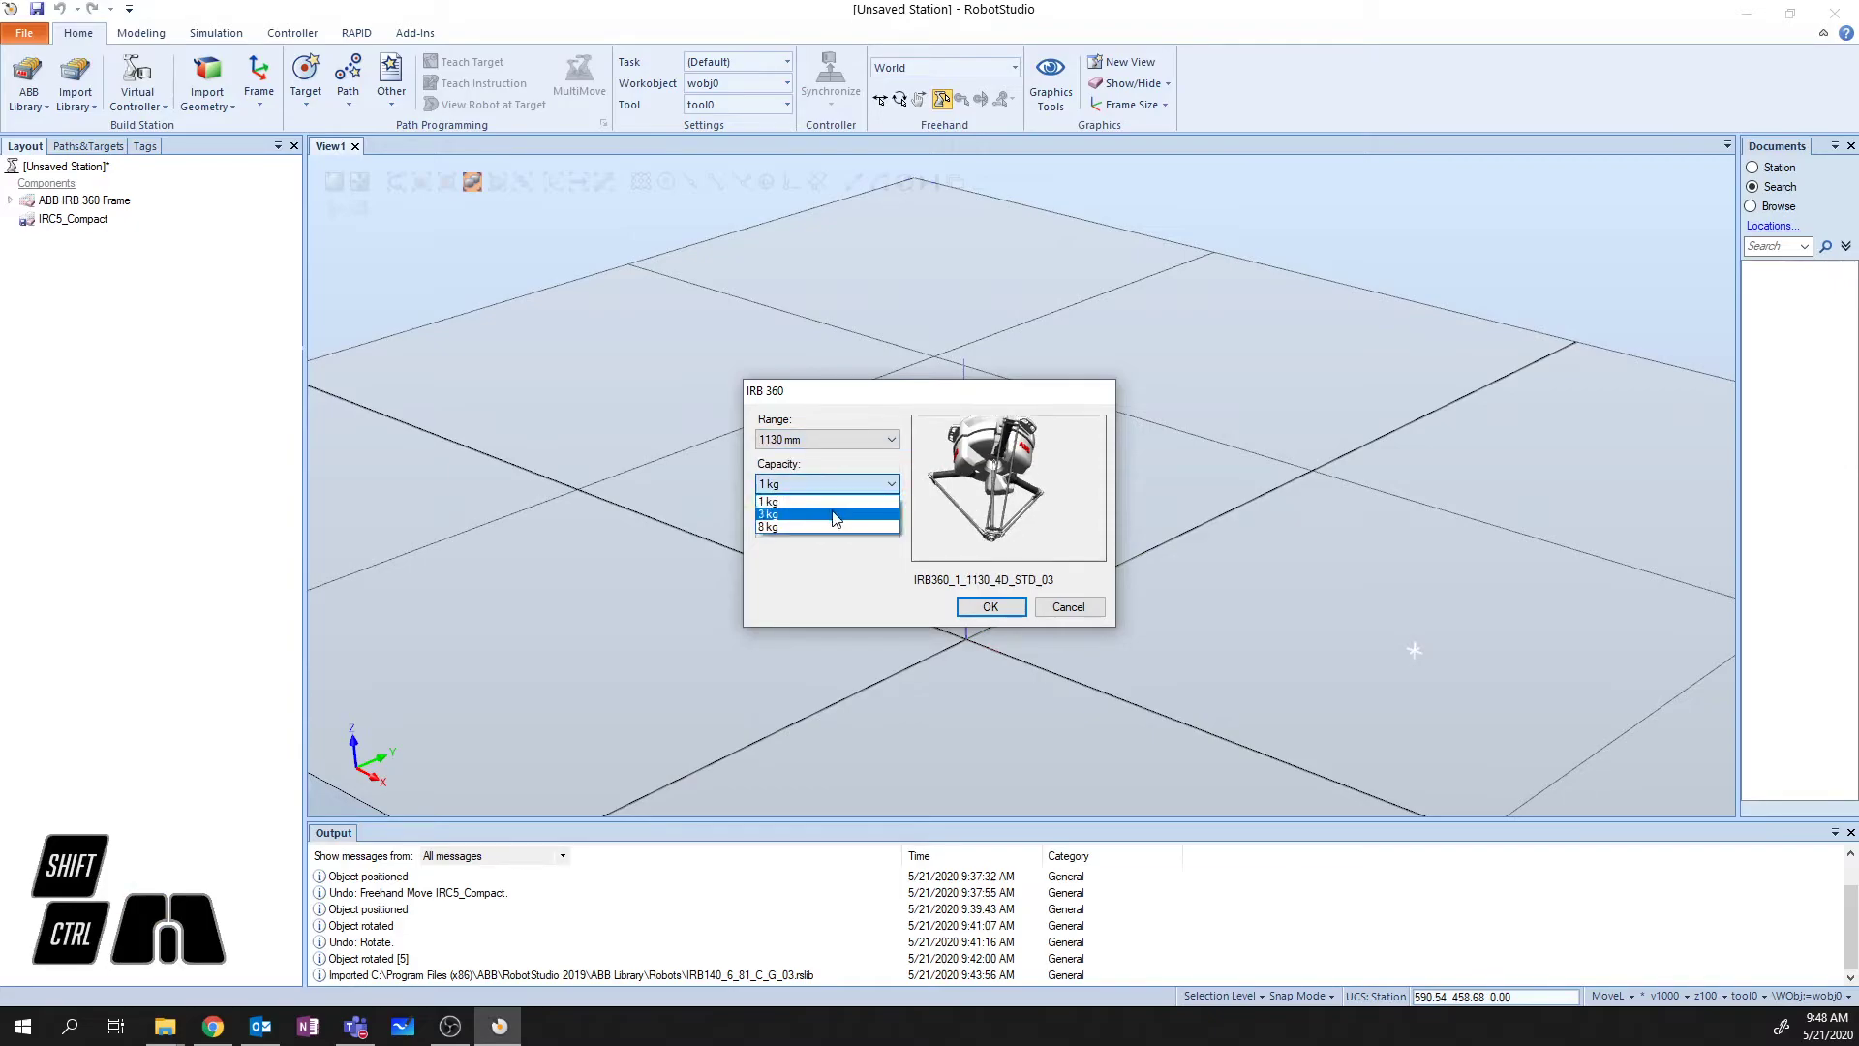
left_click(833, 509)
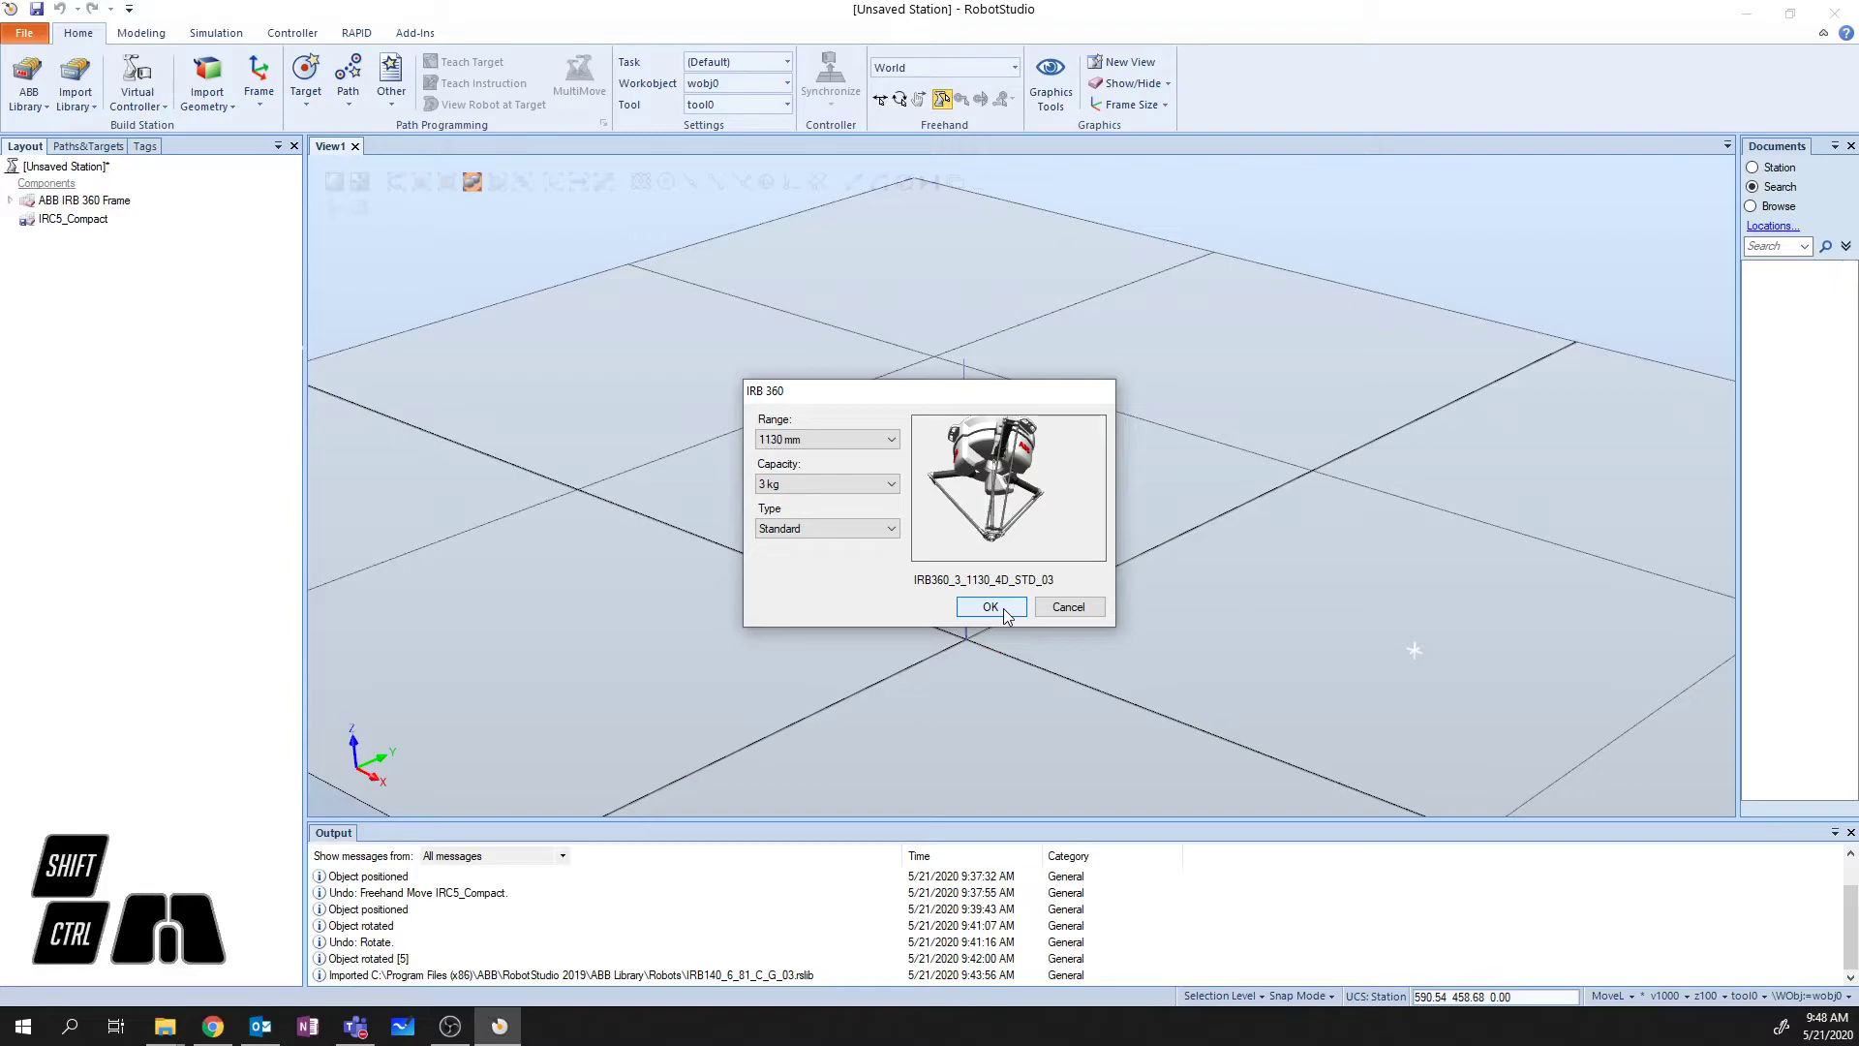
left_click(839, 528)
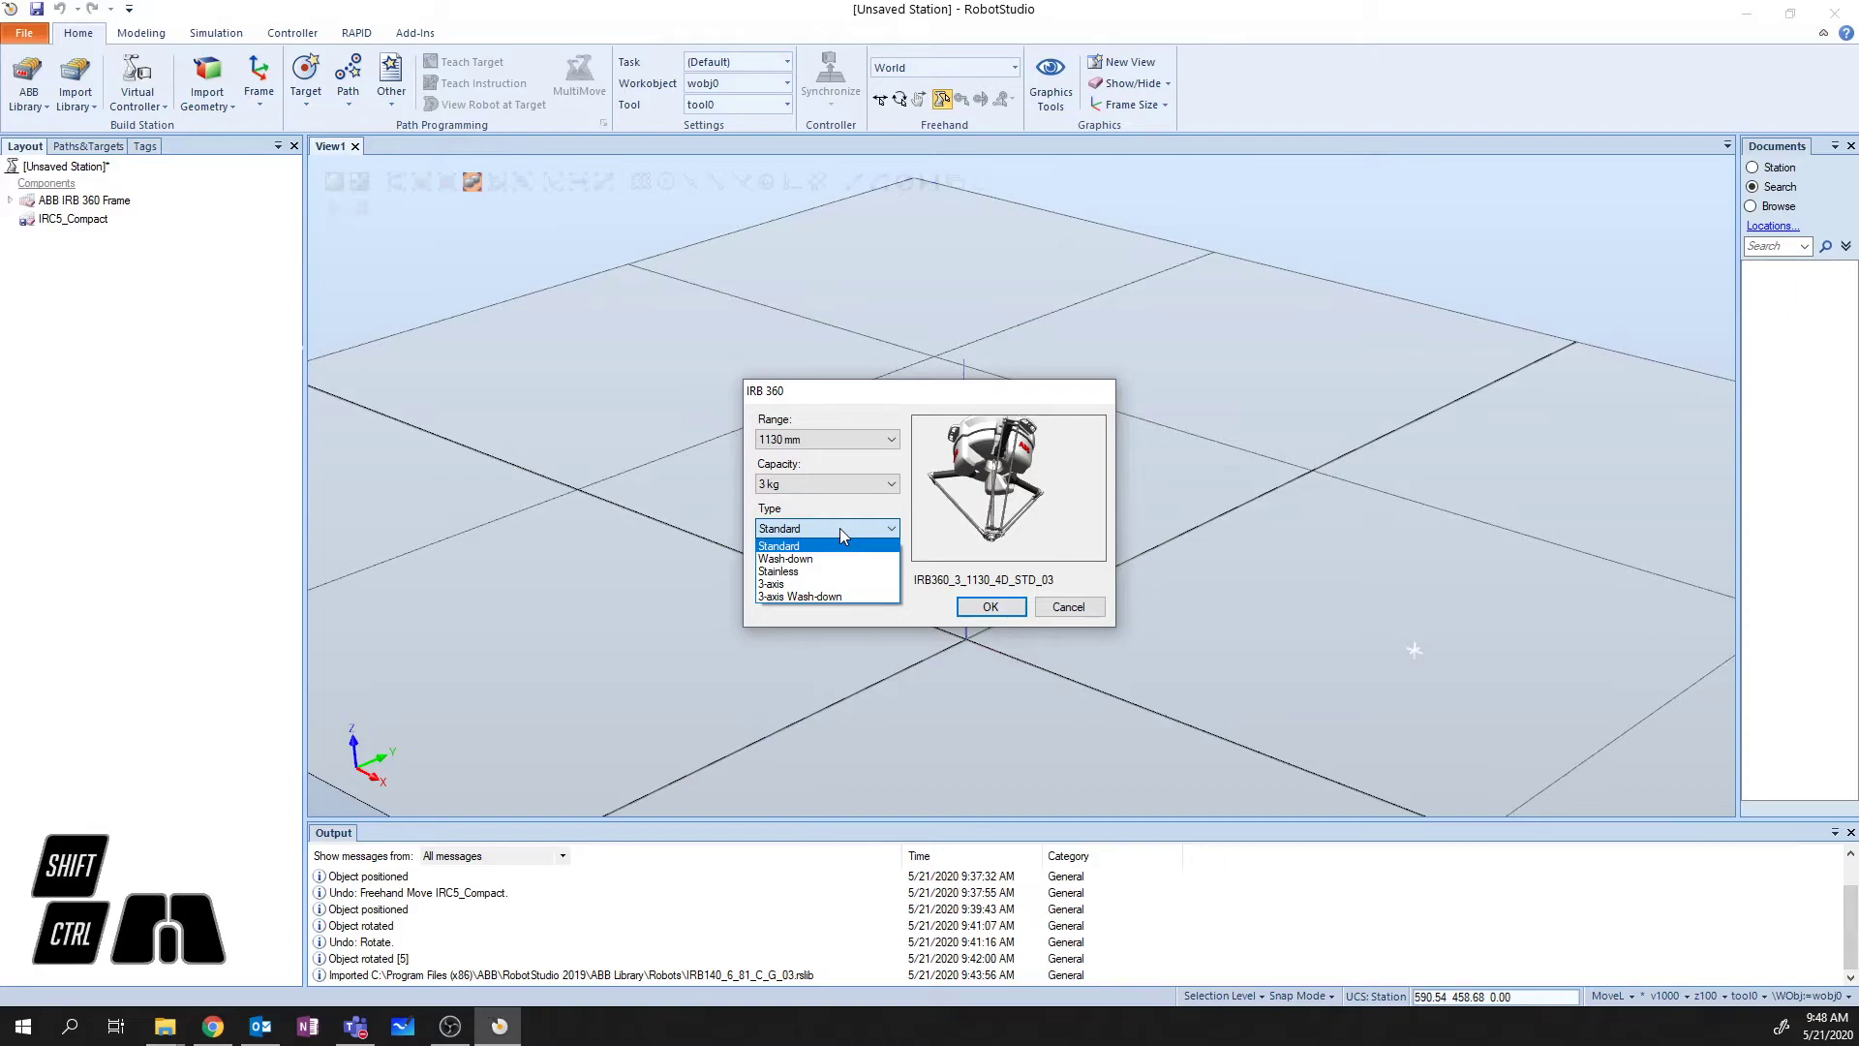
left_click(823, 546)
left_click(992, 606)
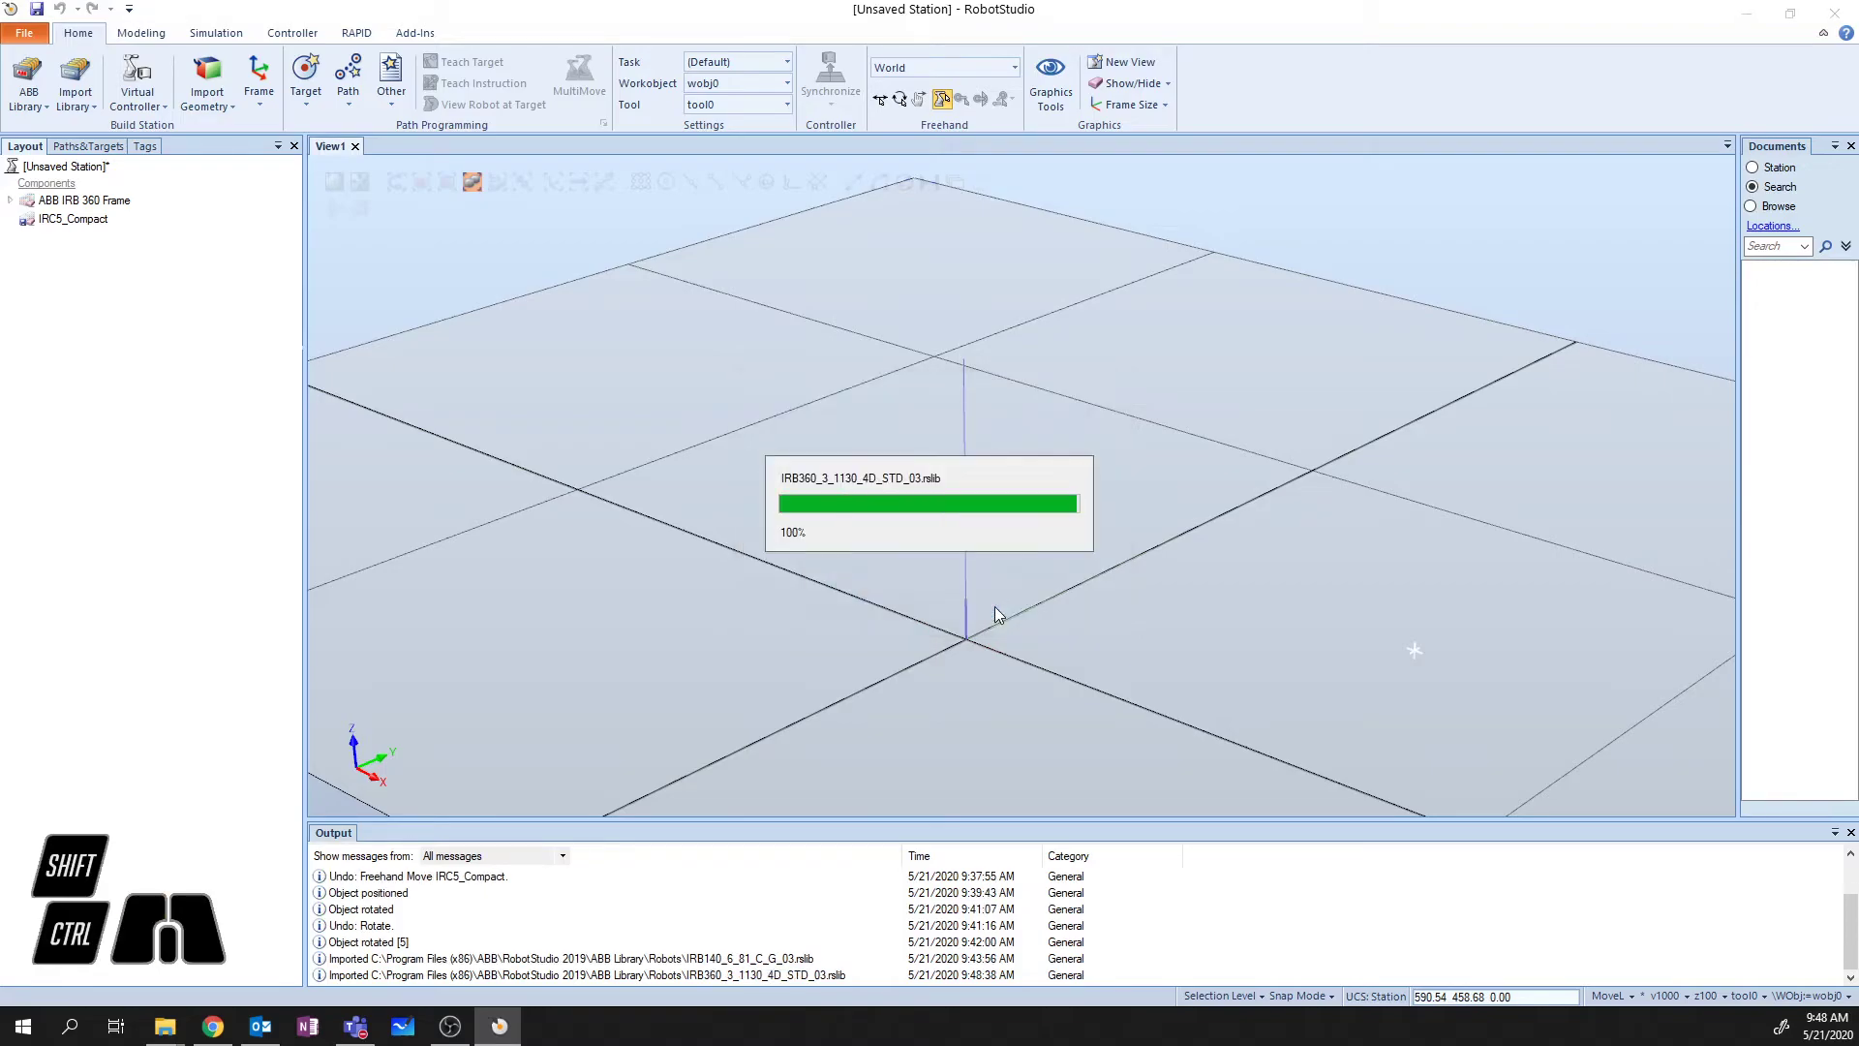
left_click(1549, 229)
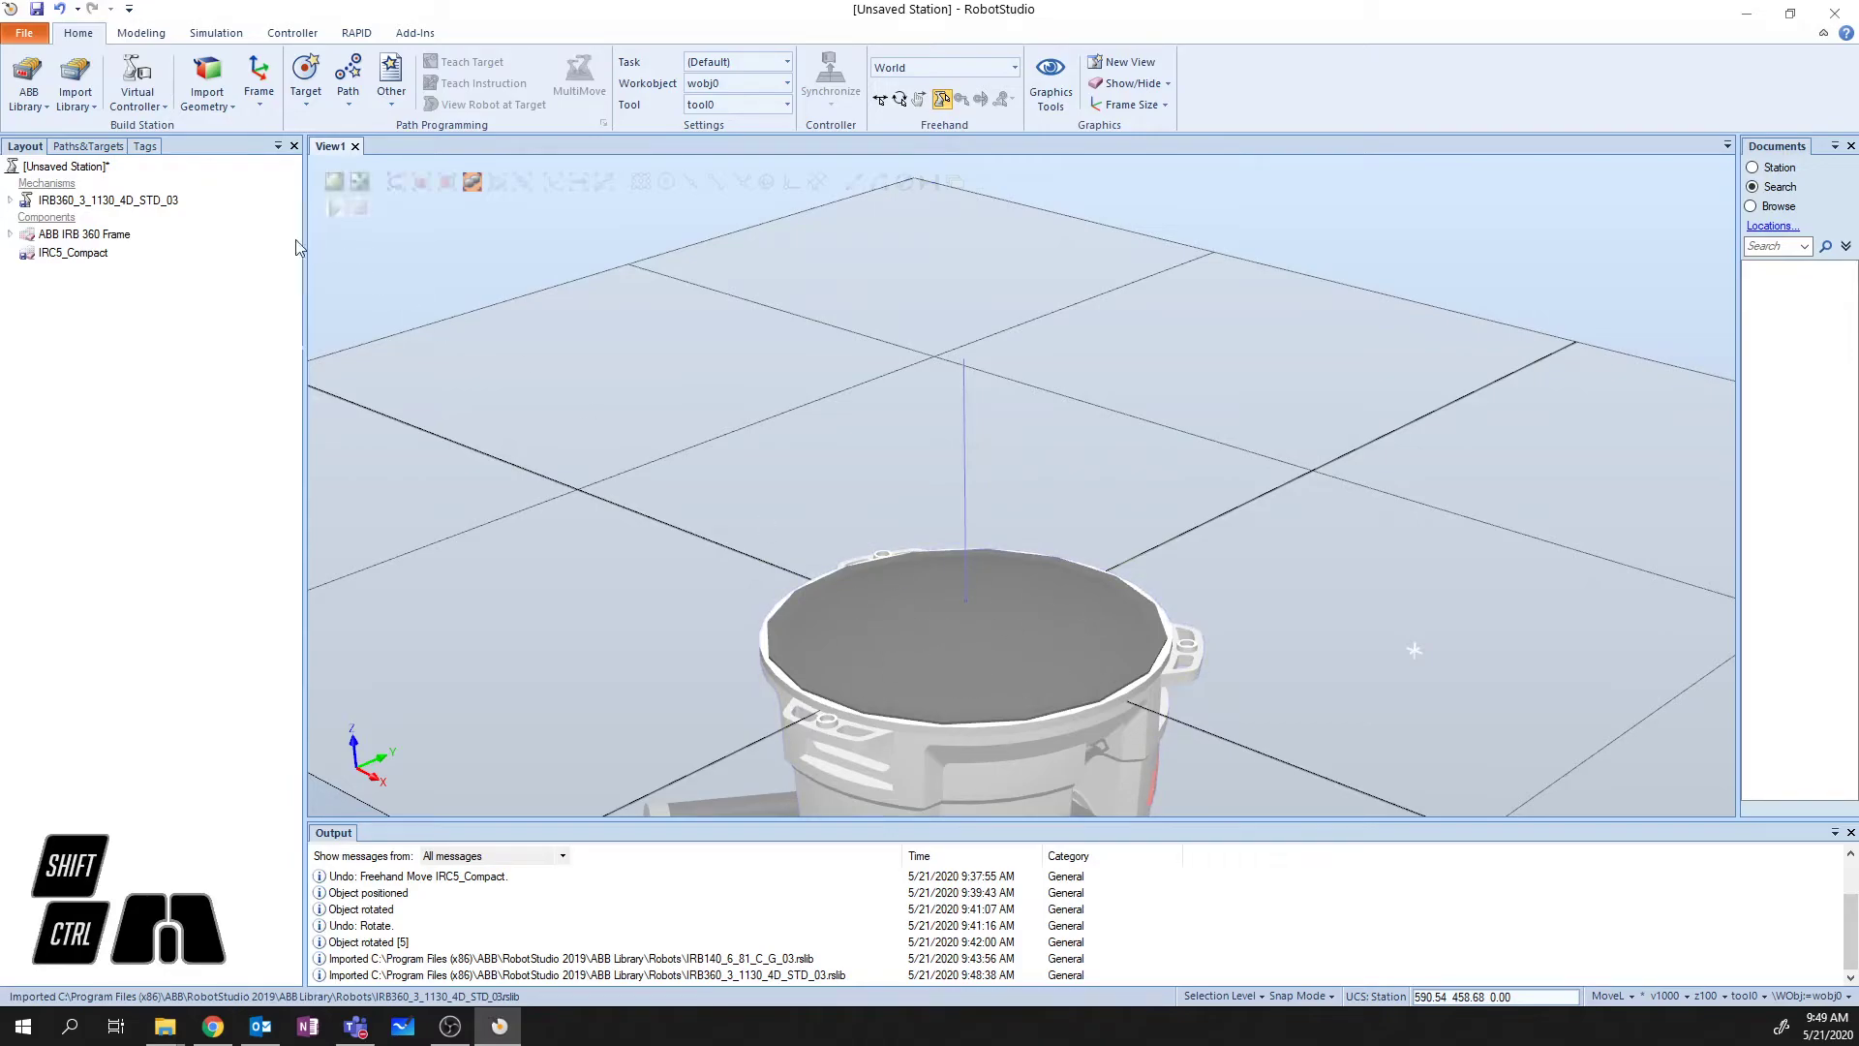
- Make the ABB IRB 360 Frame visible and fit the whole station in the view
left_click(110, 235)
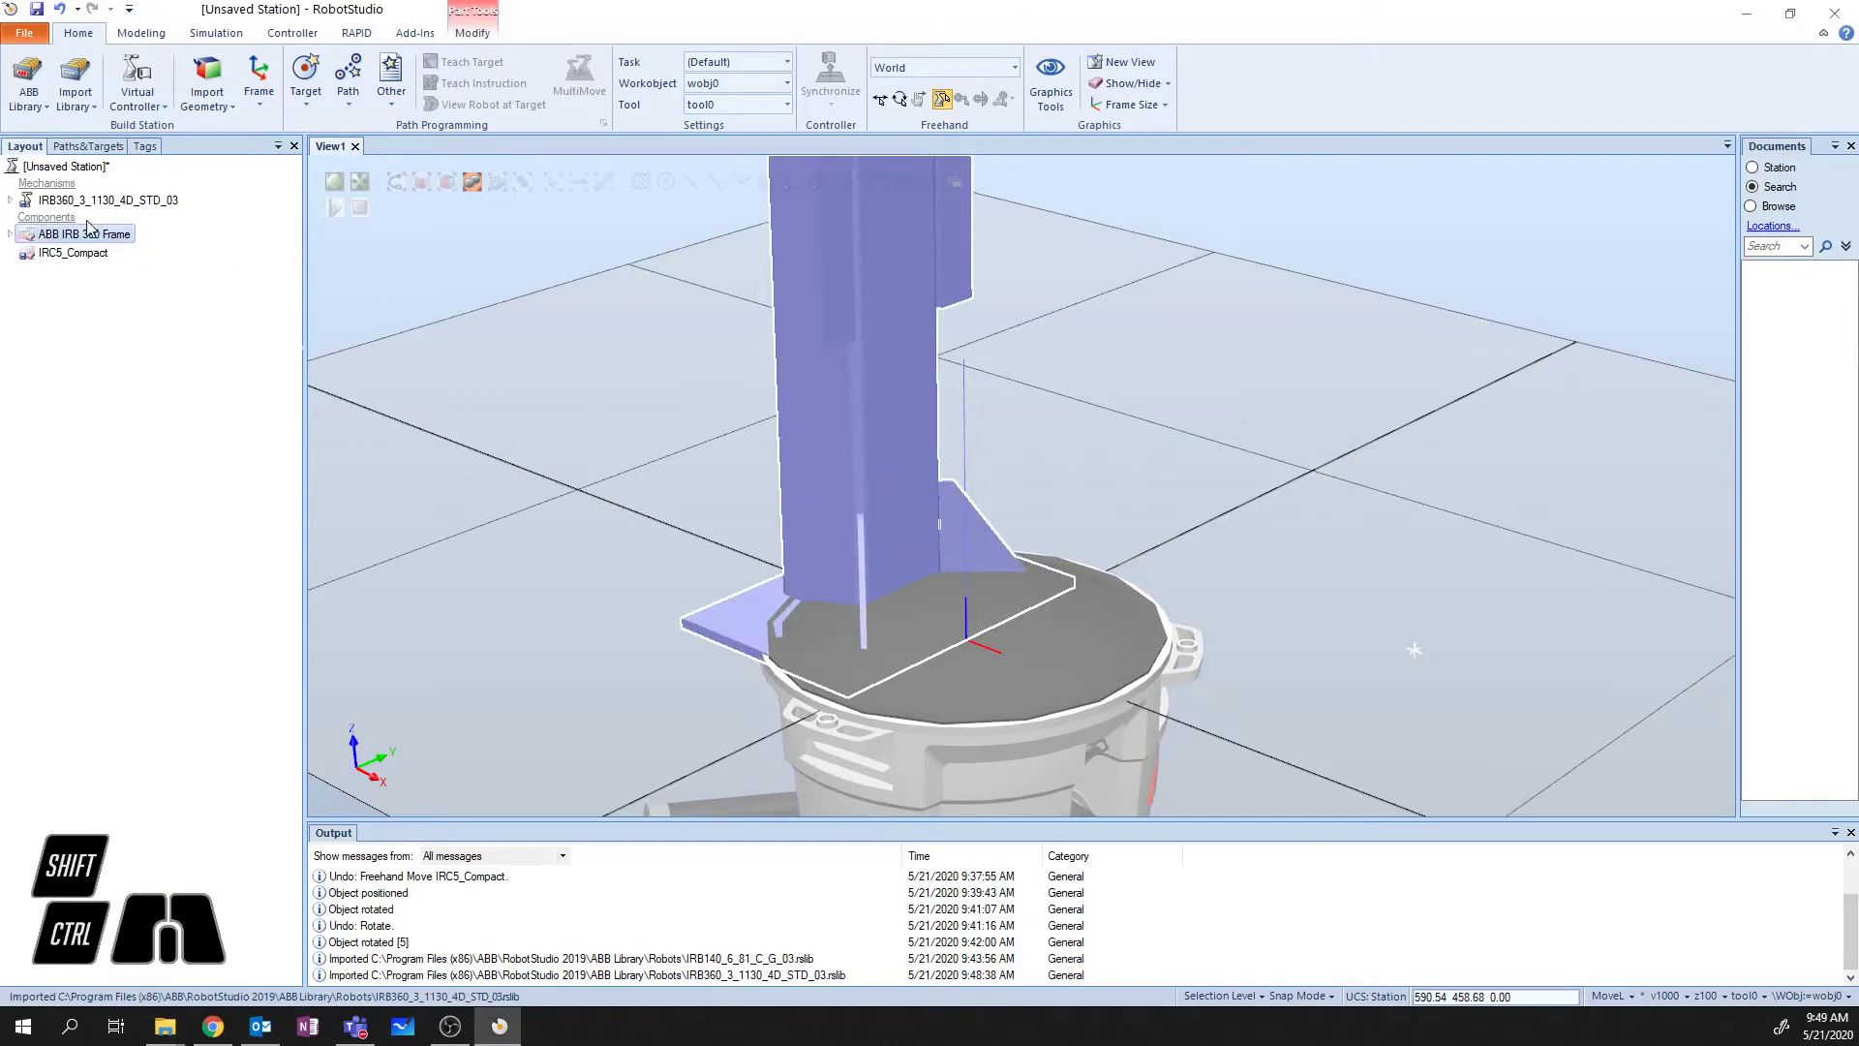
right_click(86, 234)
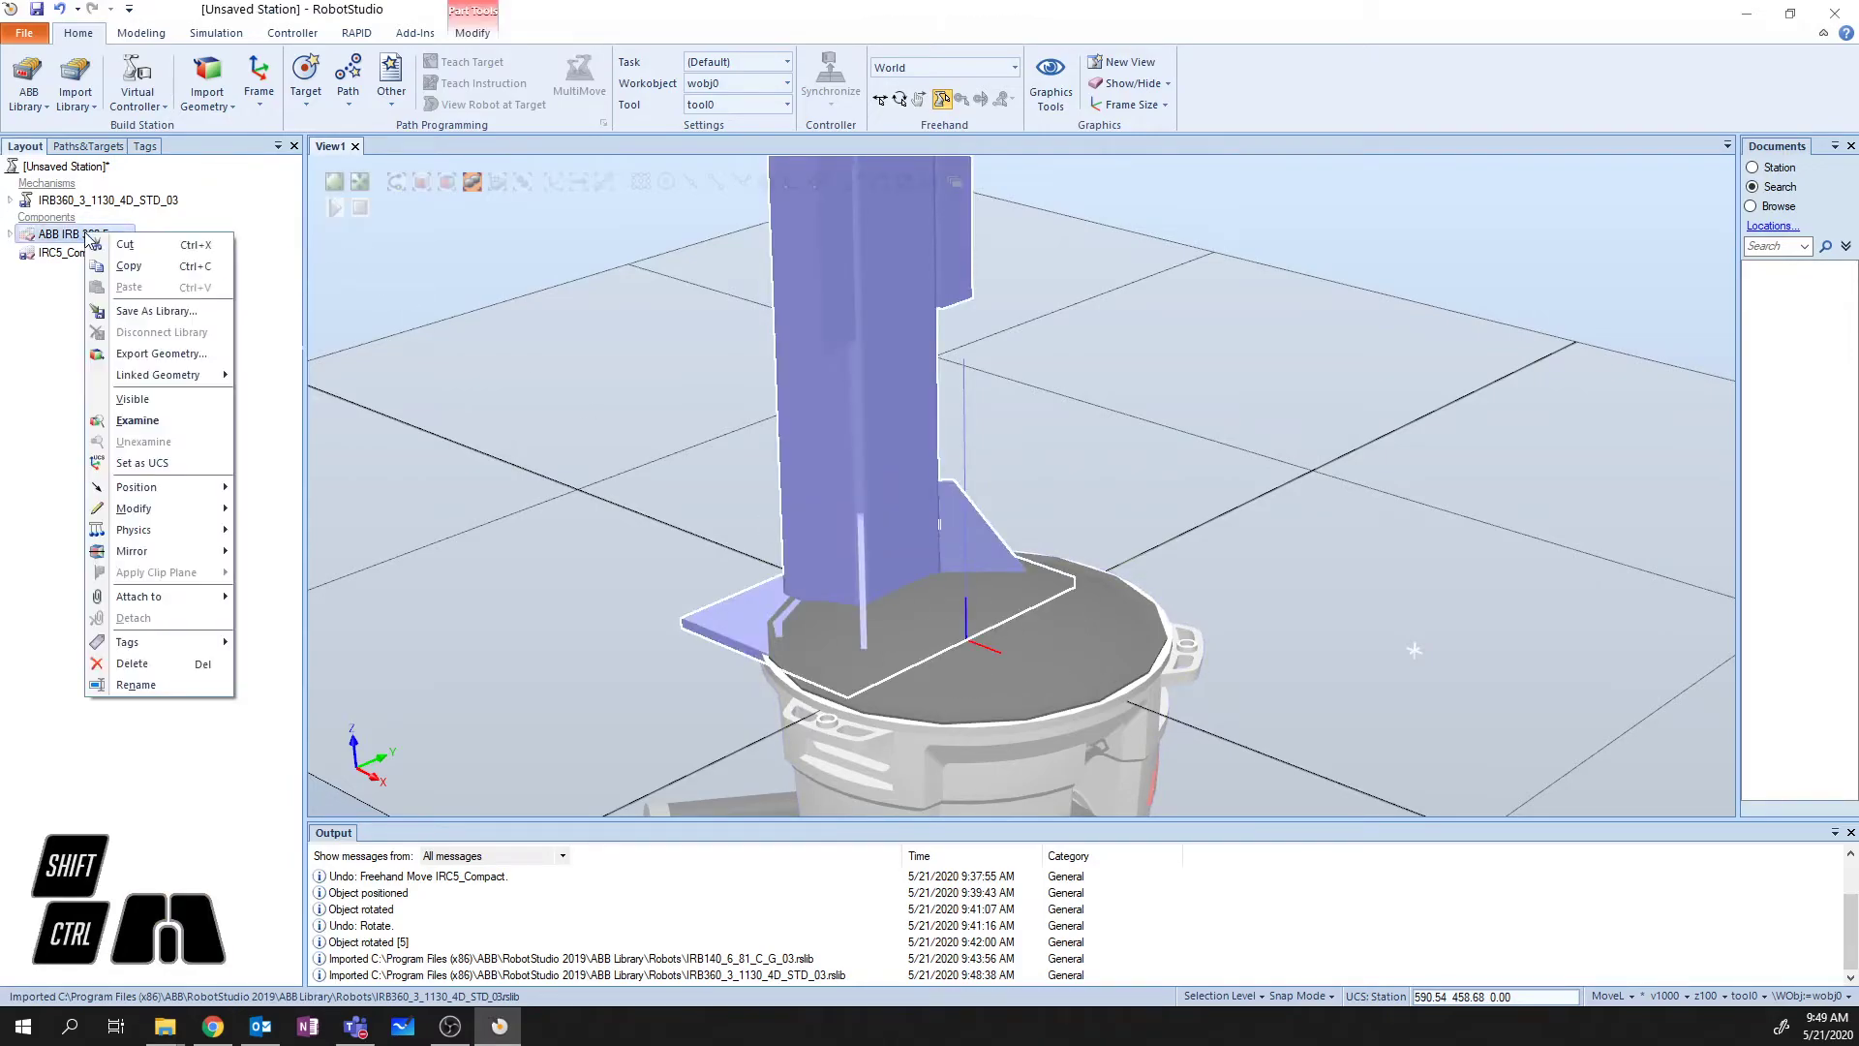
left_click(155, 399)
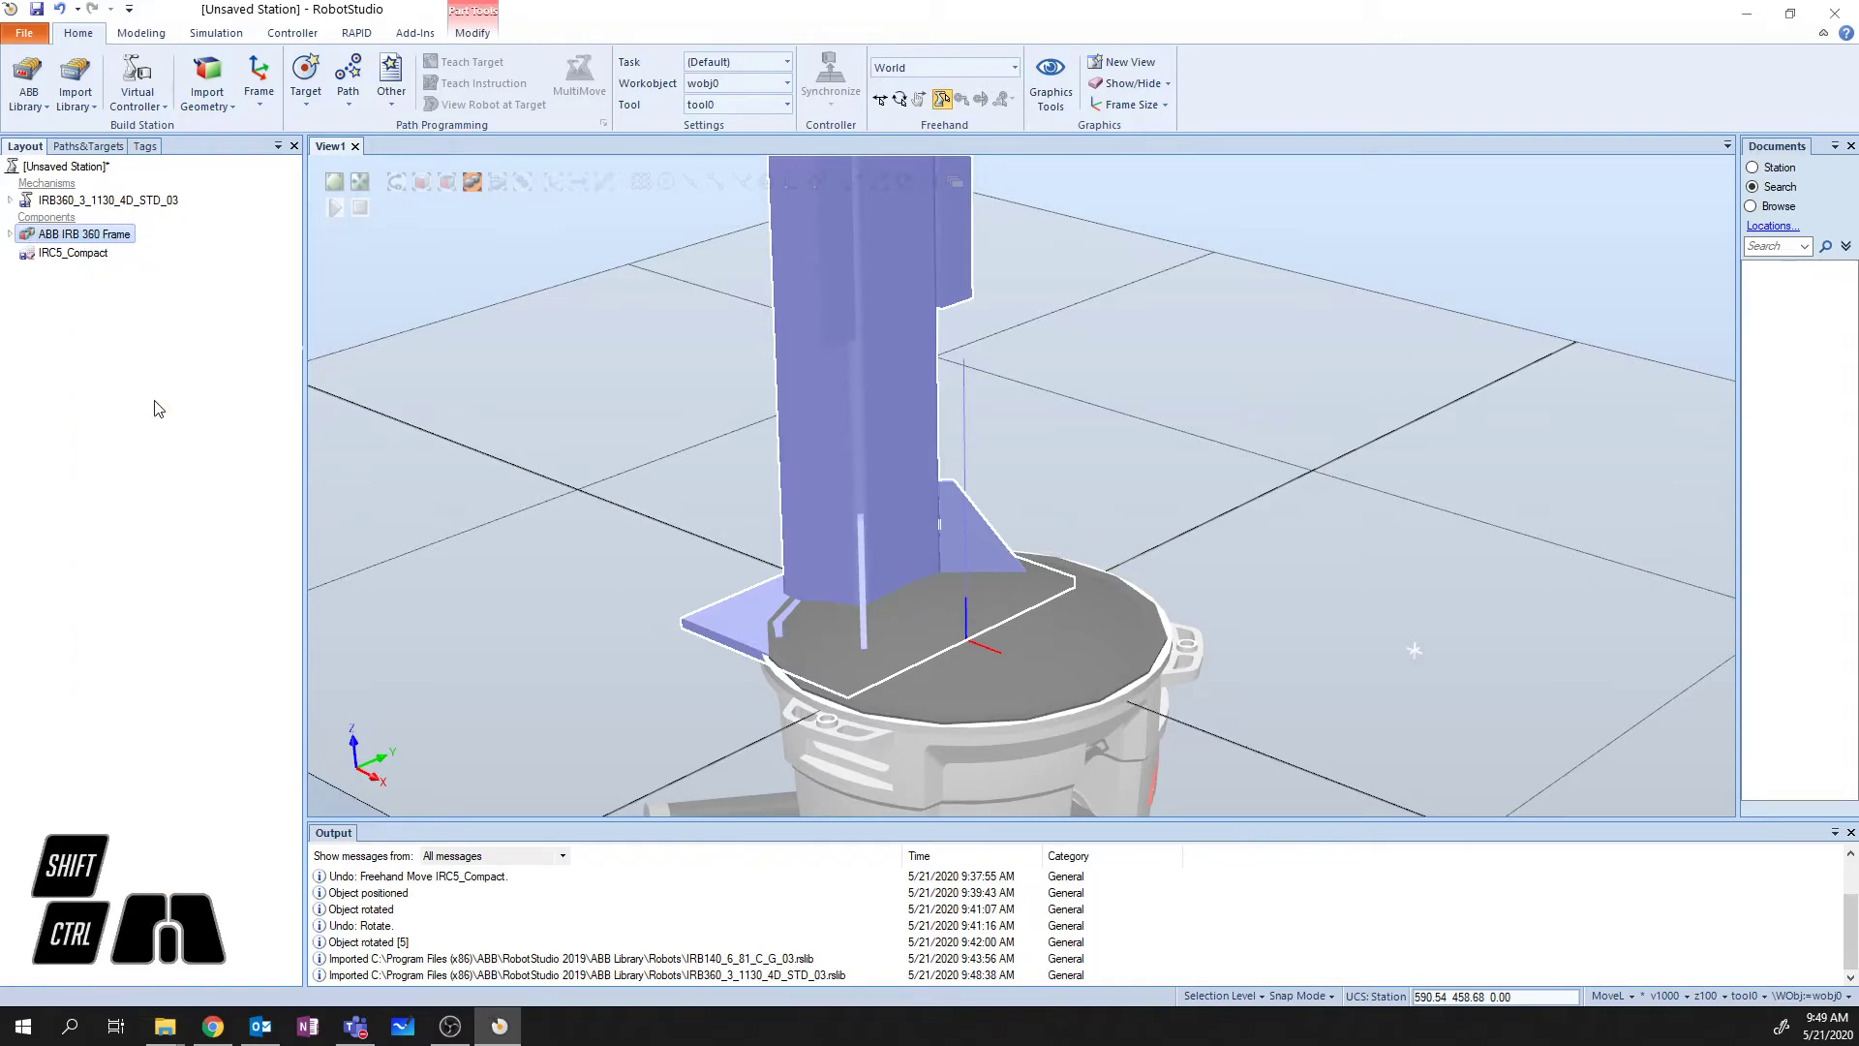
left_click(432, 267)
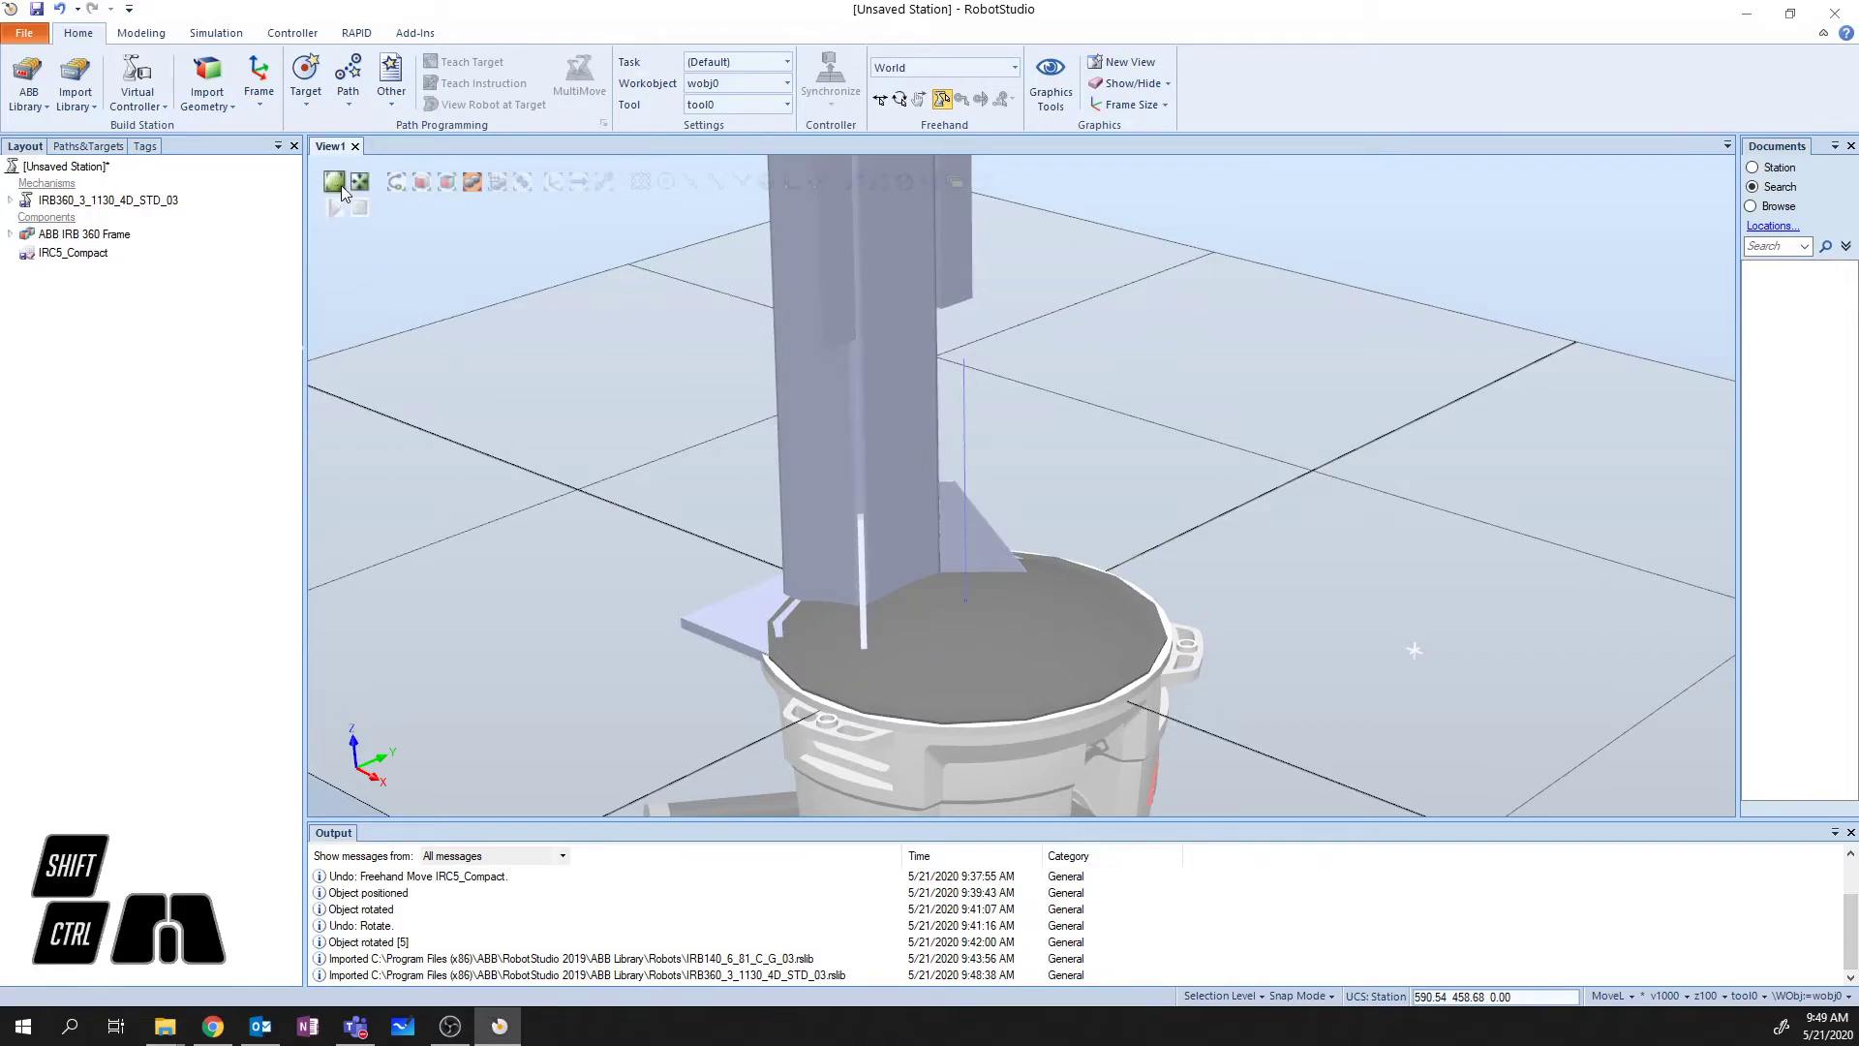
left_click(337, 184)
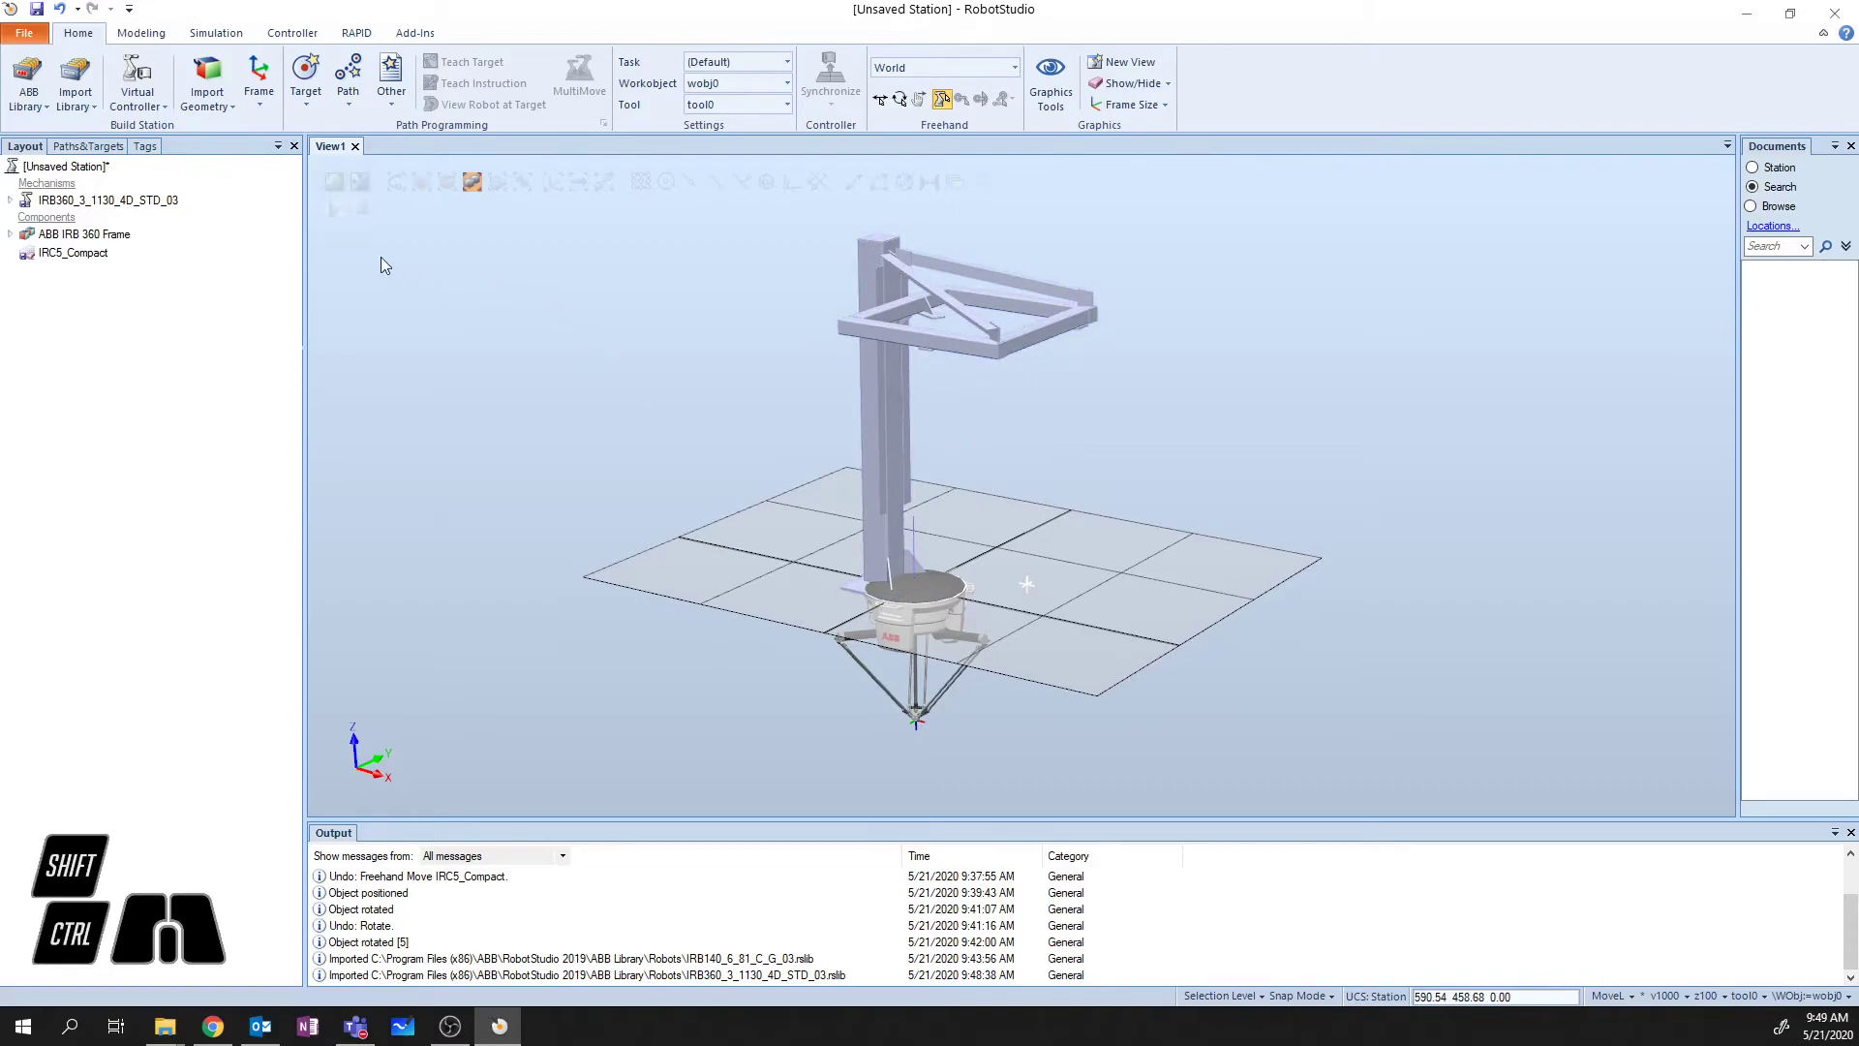
scroll(905, 440, "up", 5)
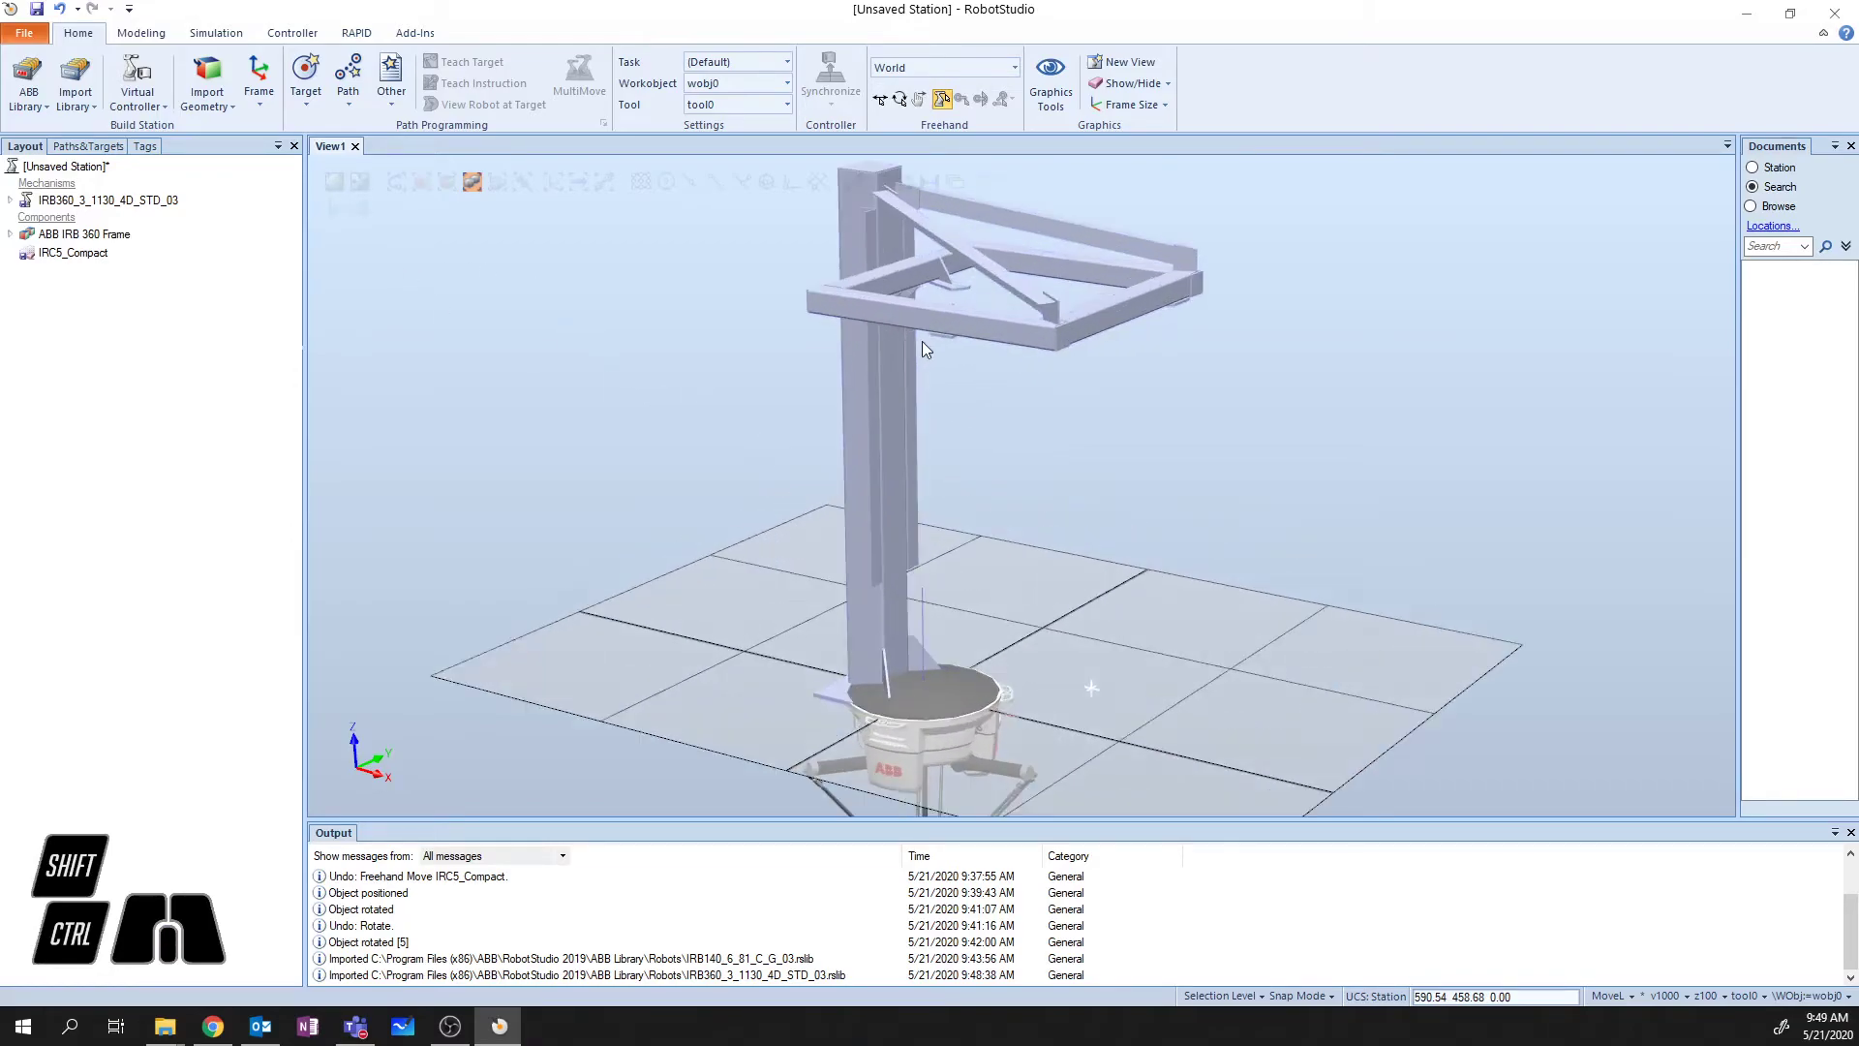
scroll(921, 341, "up", 2)
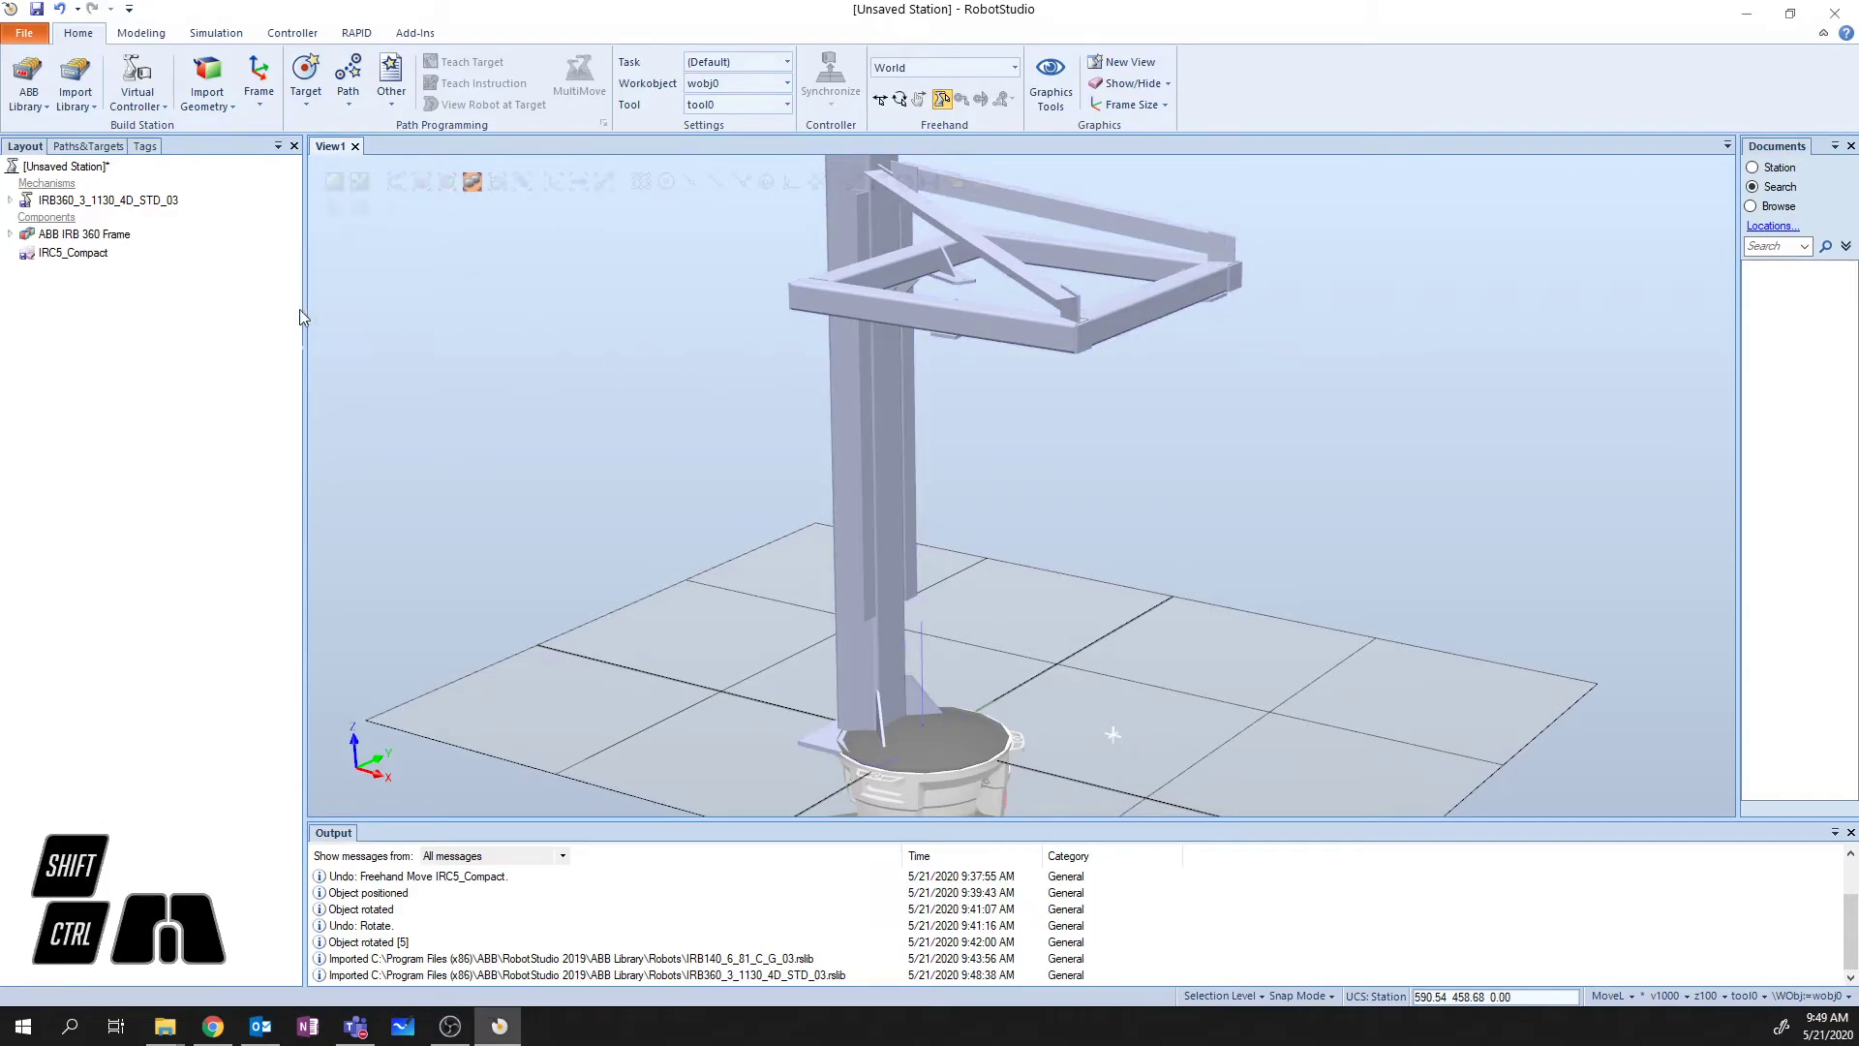
- Hide the IRB 360 robot and select the whole ABB IRB 360 Frame in the view
right_click(104, 202)
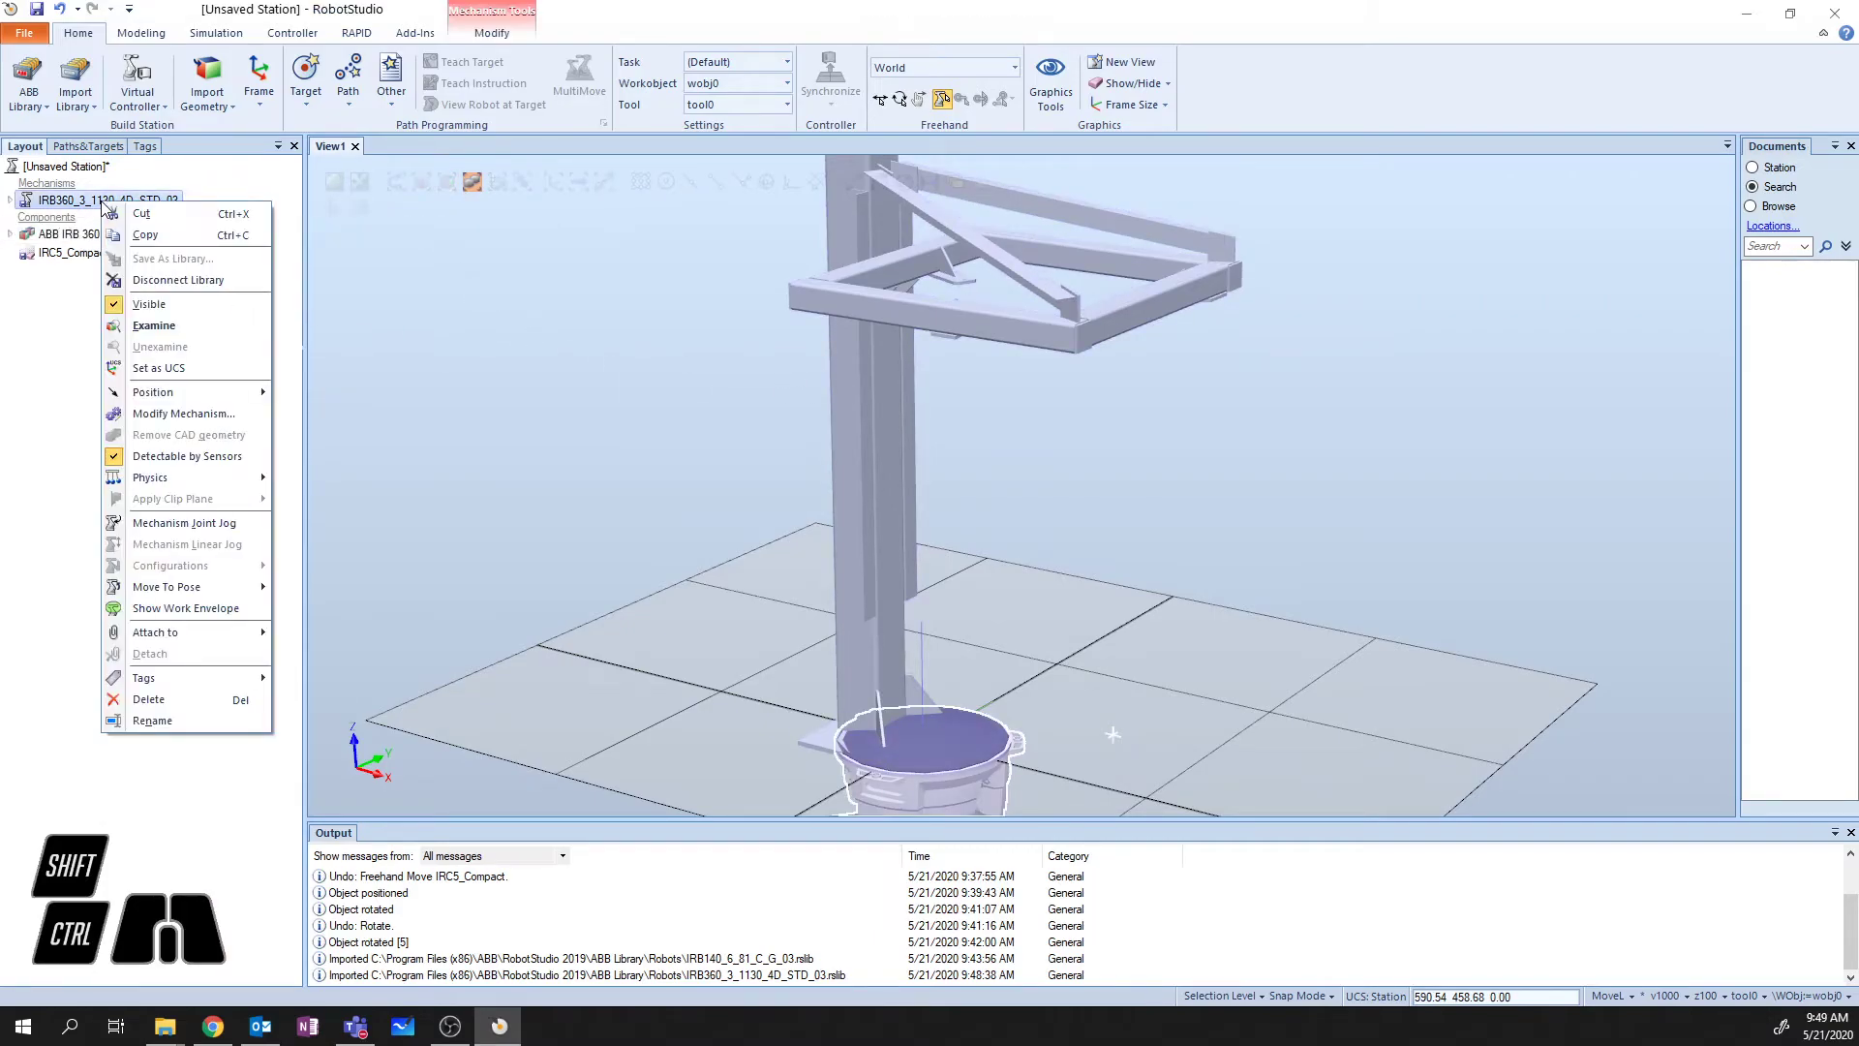
left_click(150, 304)
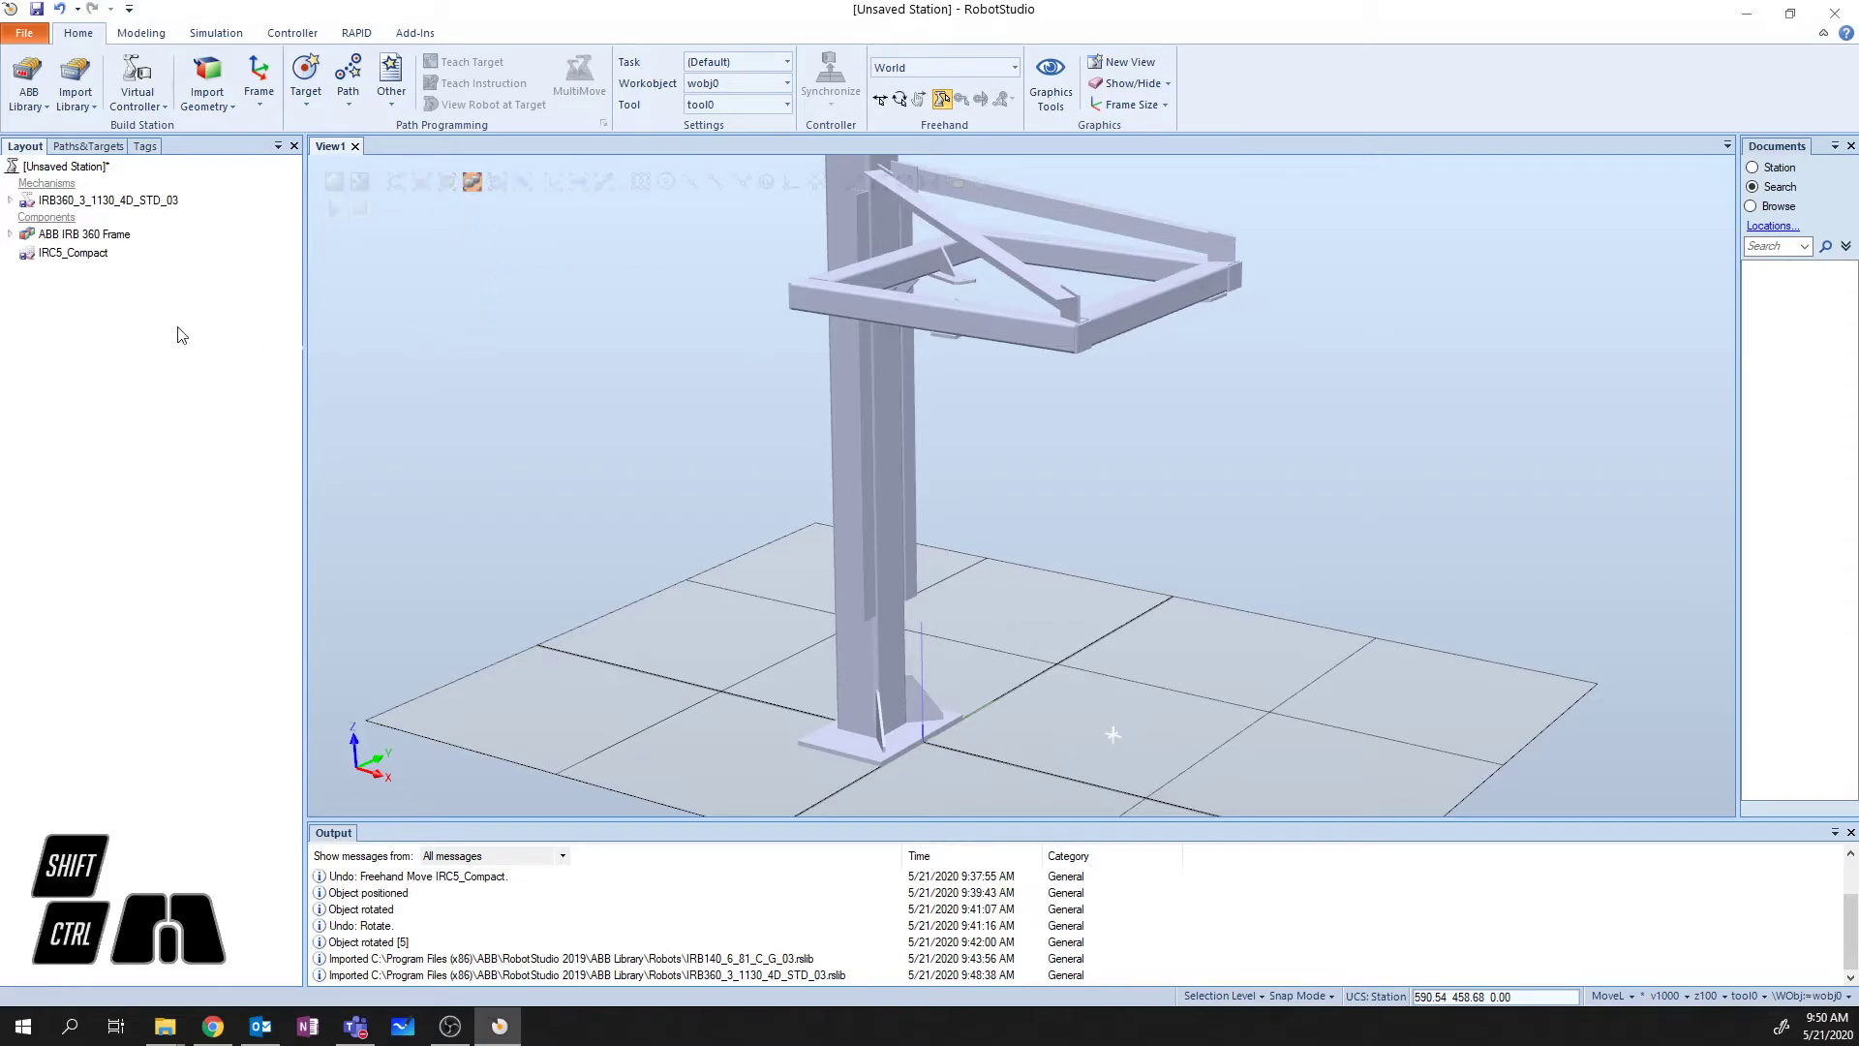
left_click(875, 350)
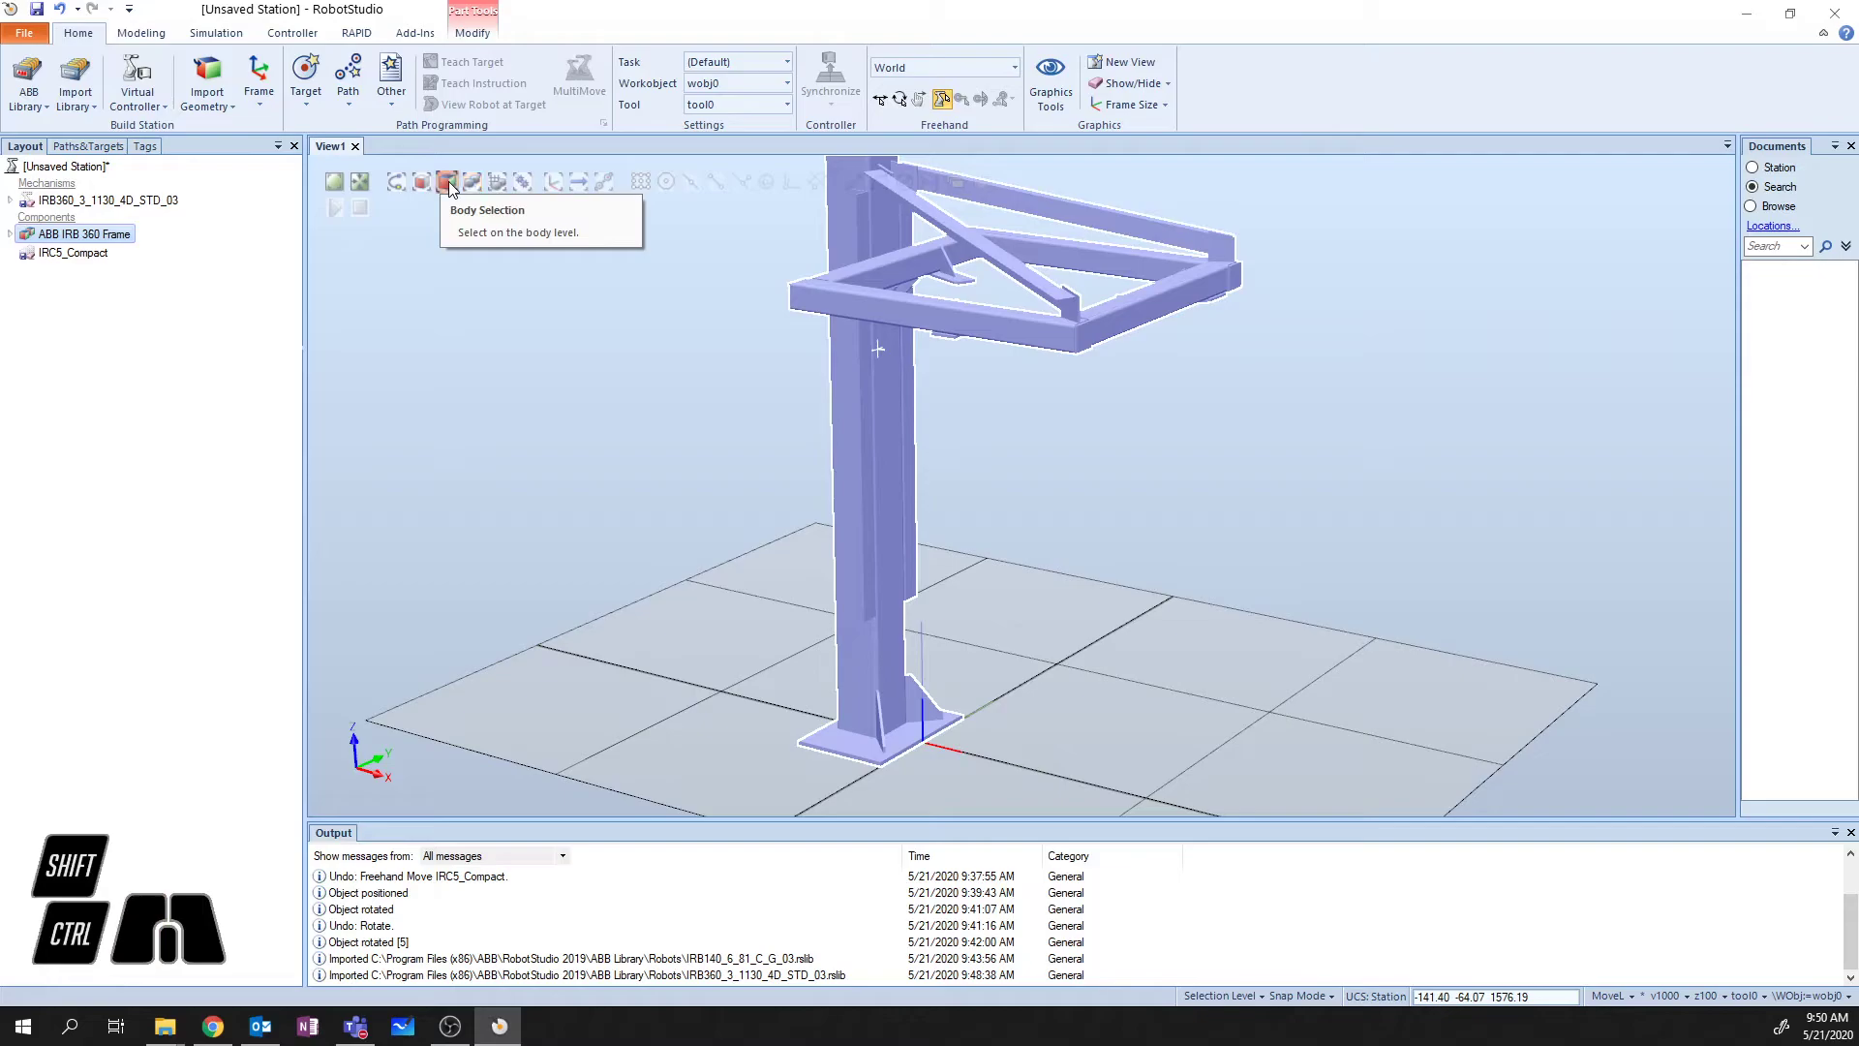
- Select the frame's front crossbeam with Body Selection, and select only its outer face with Surface Selection
left_click(1336, 310)
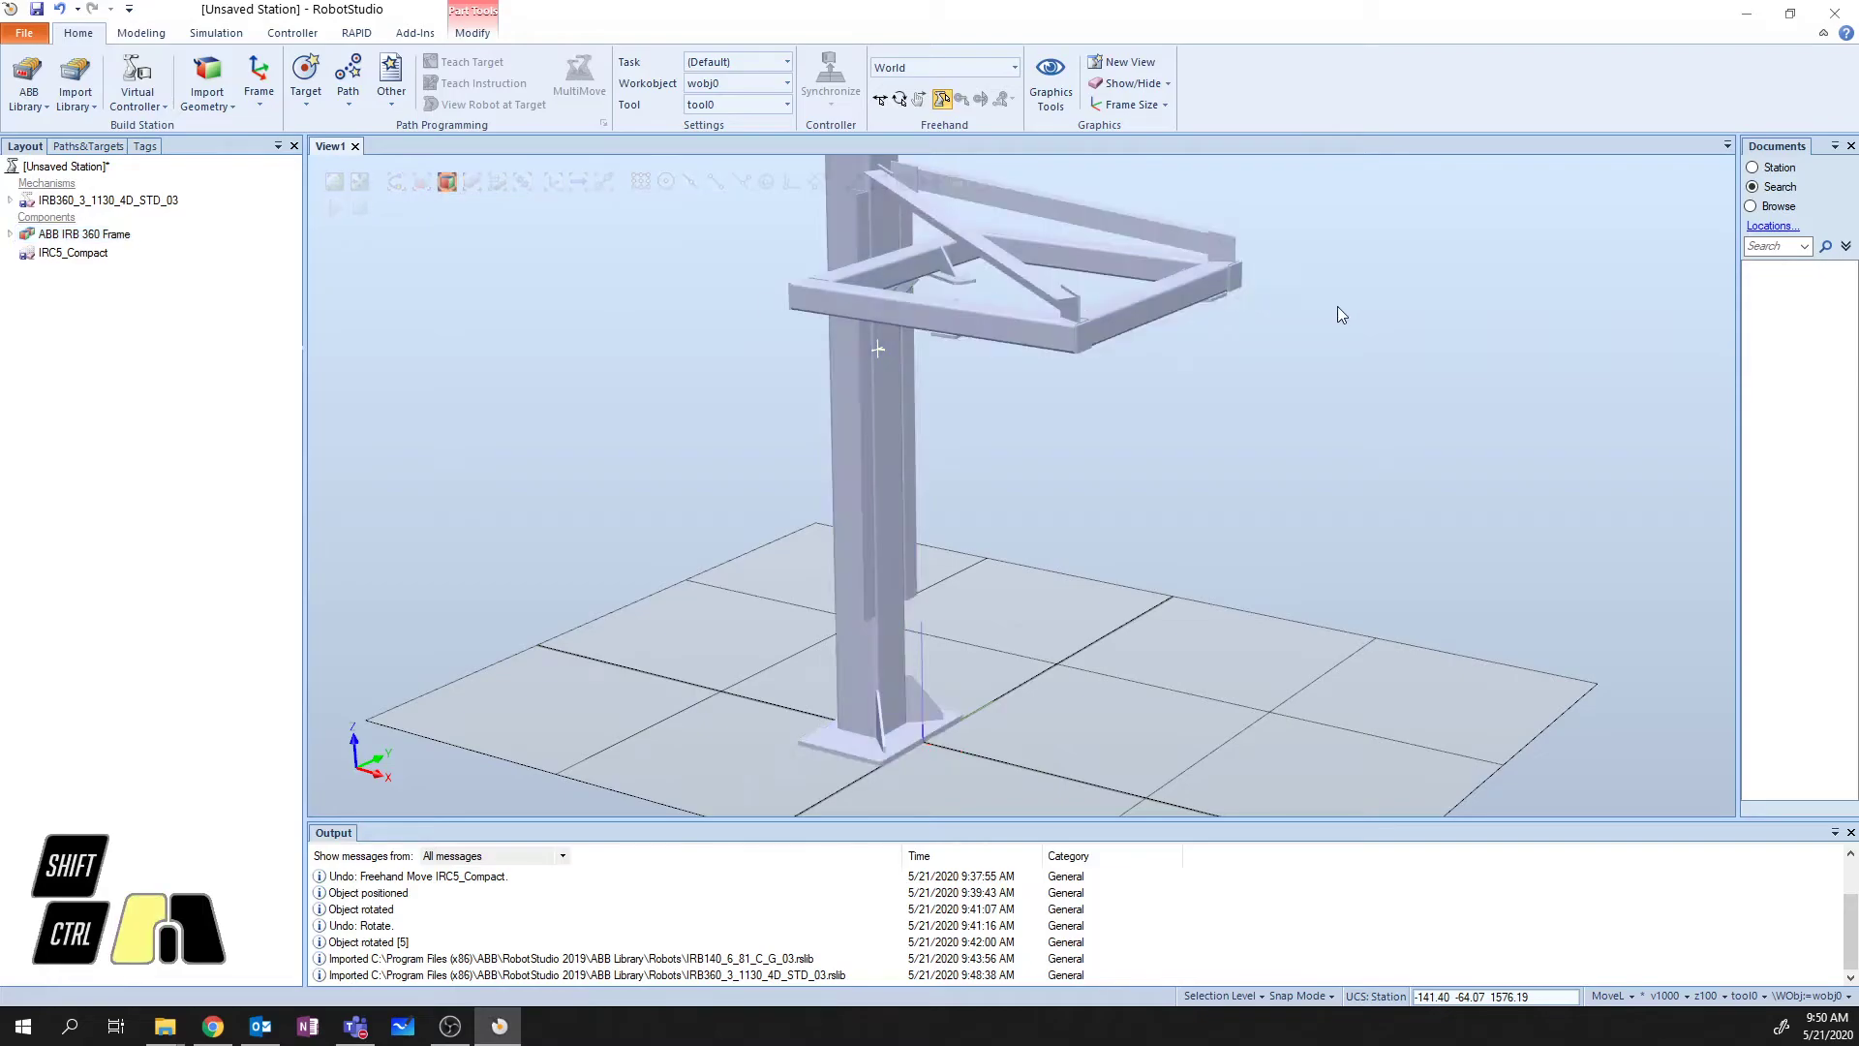
left_click(1123, 308)
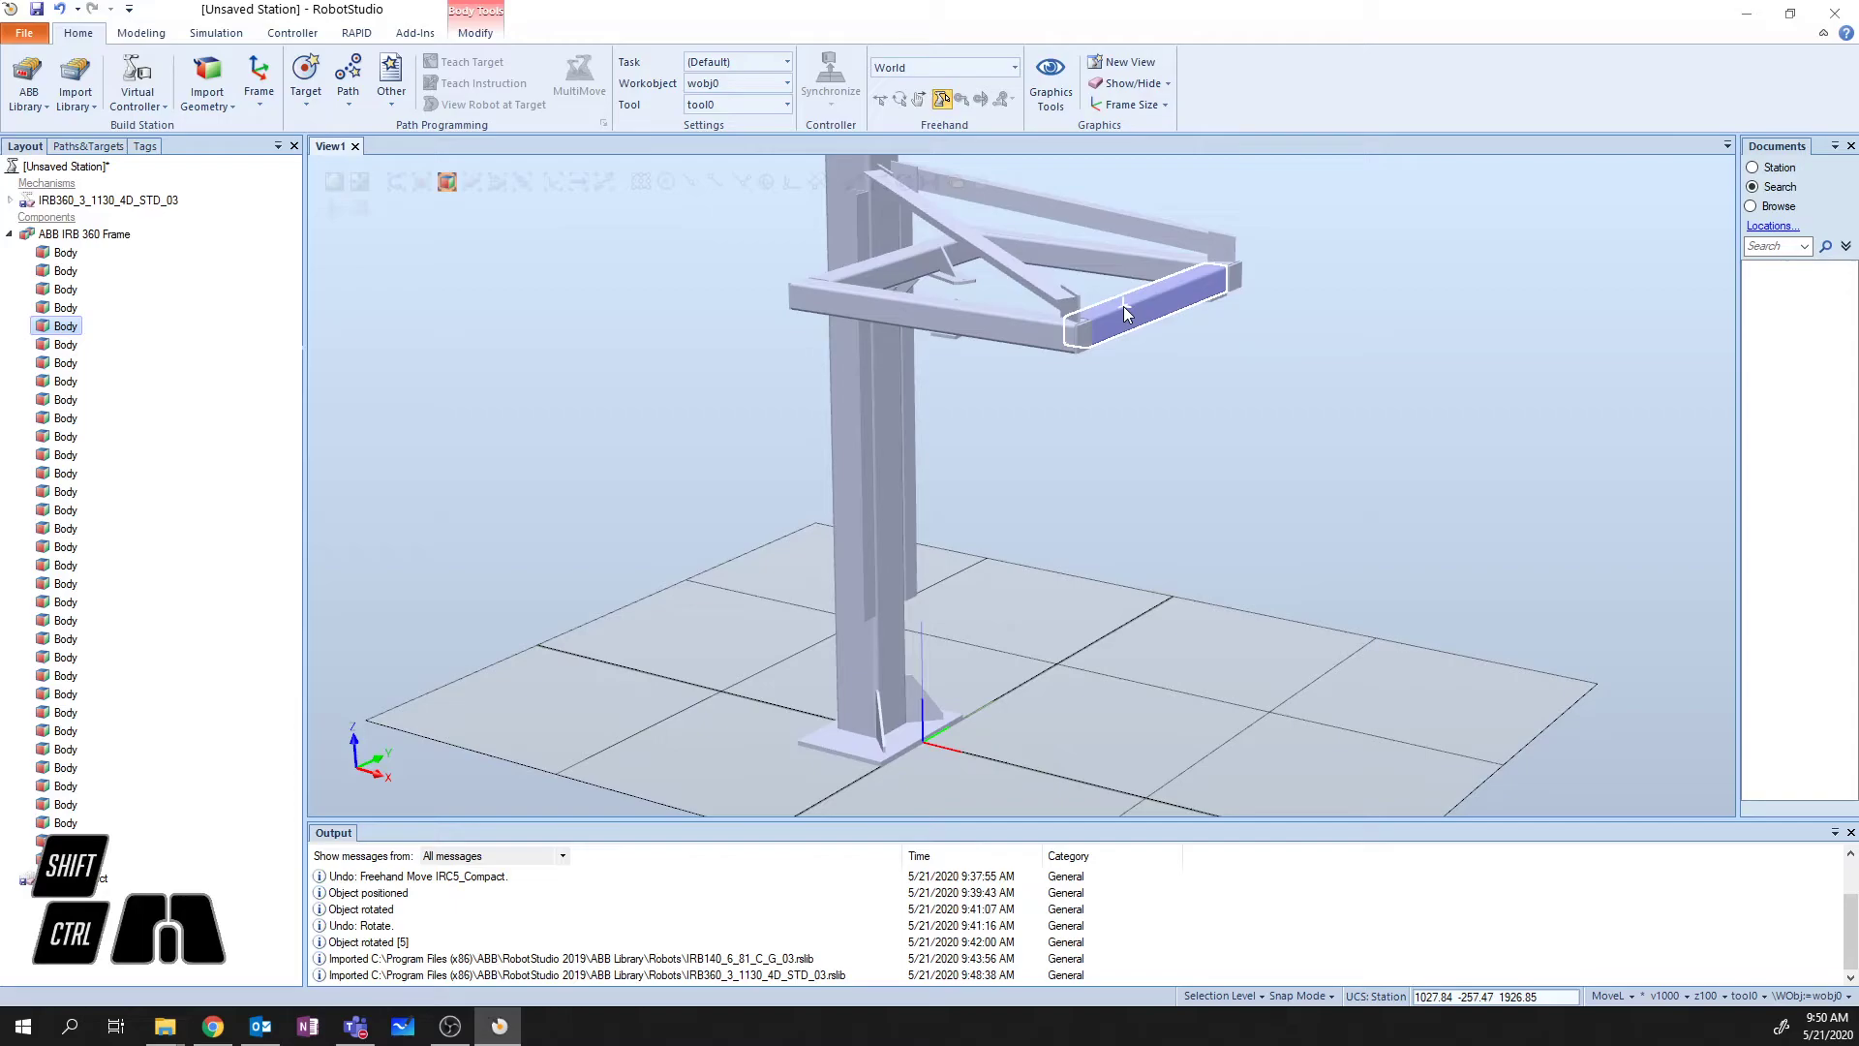
left_click(426, 180)
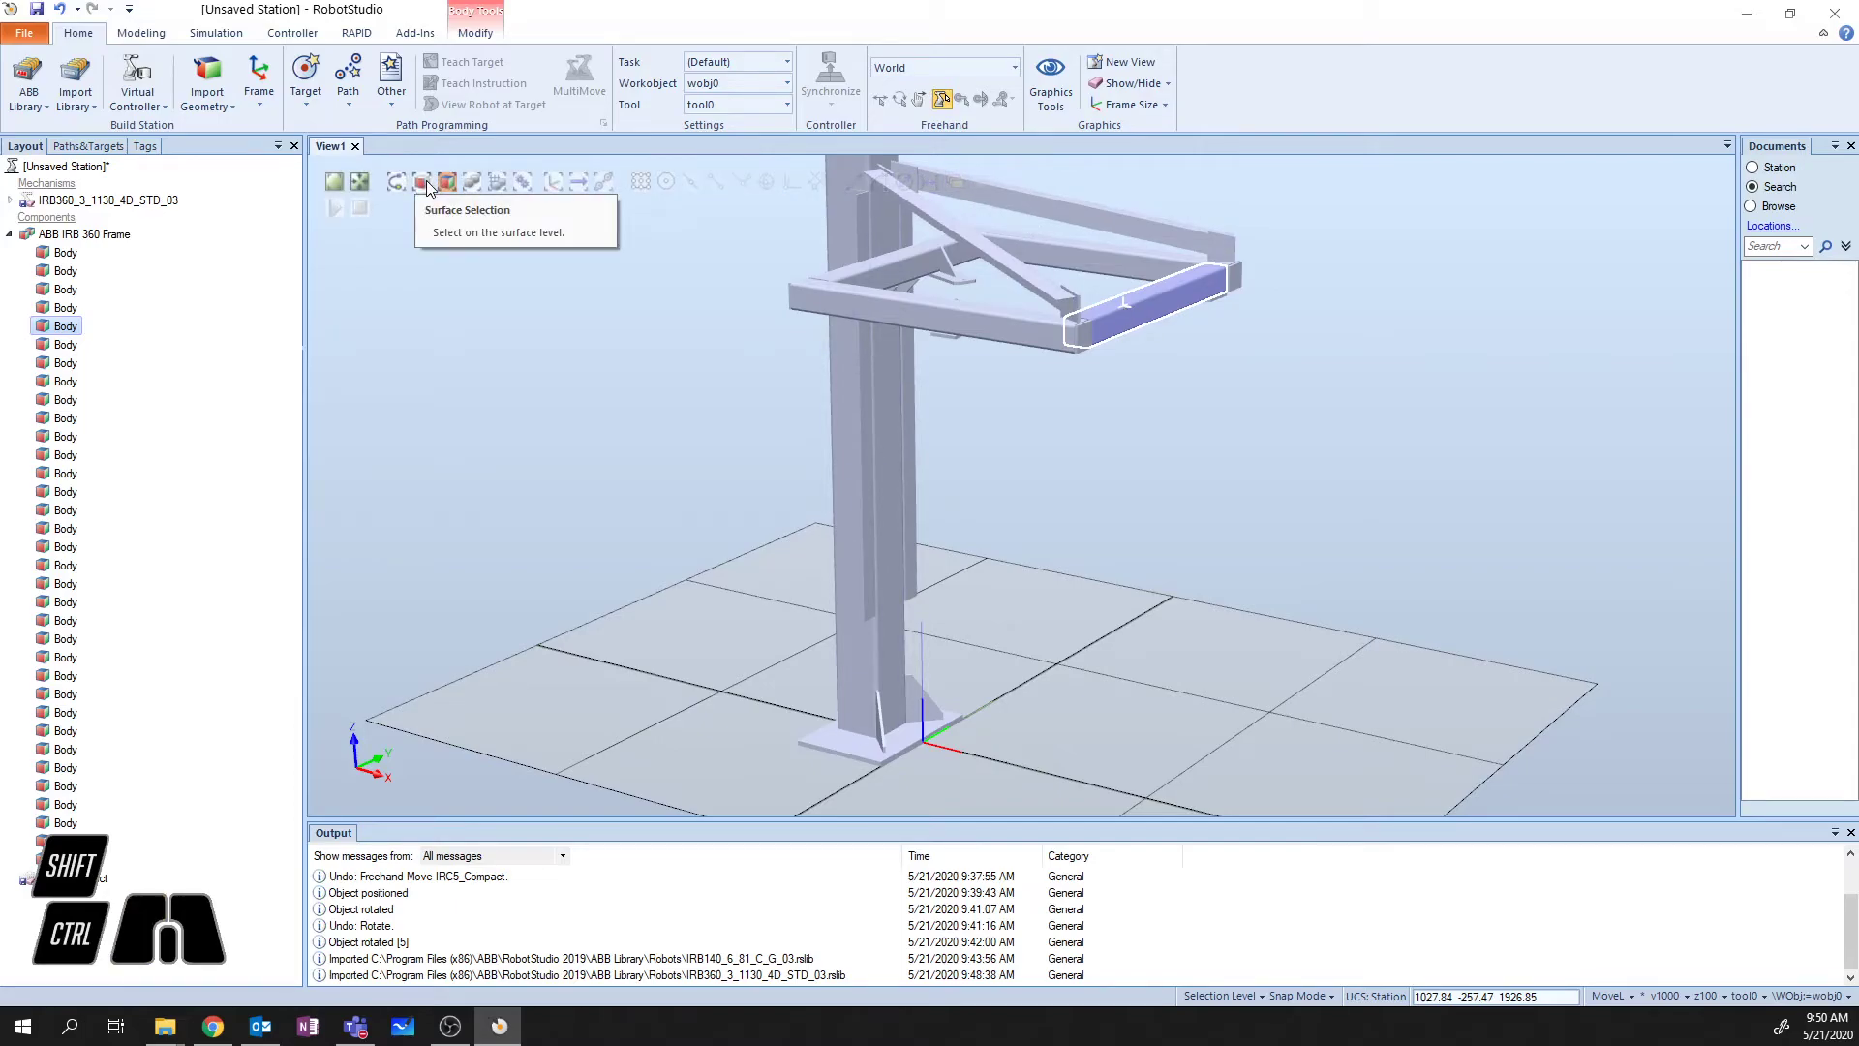
left_click(1299, 298)
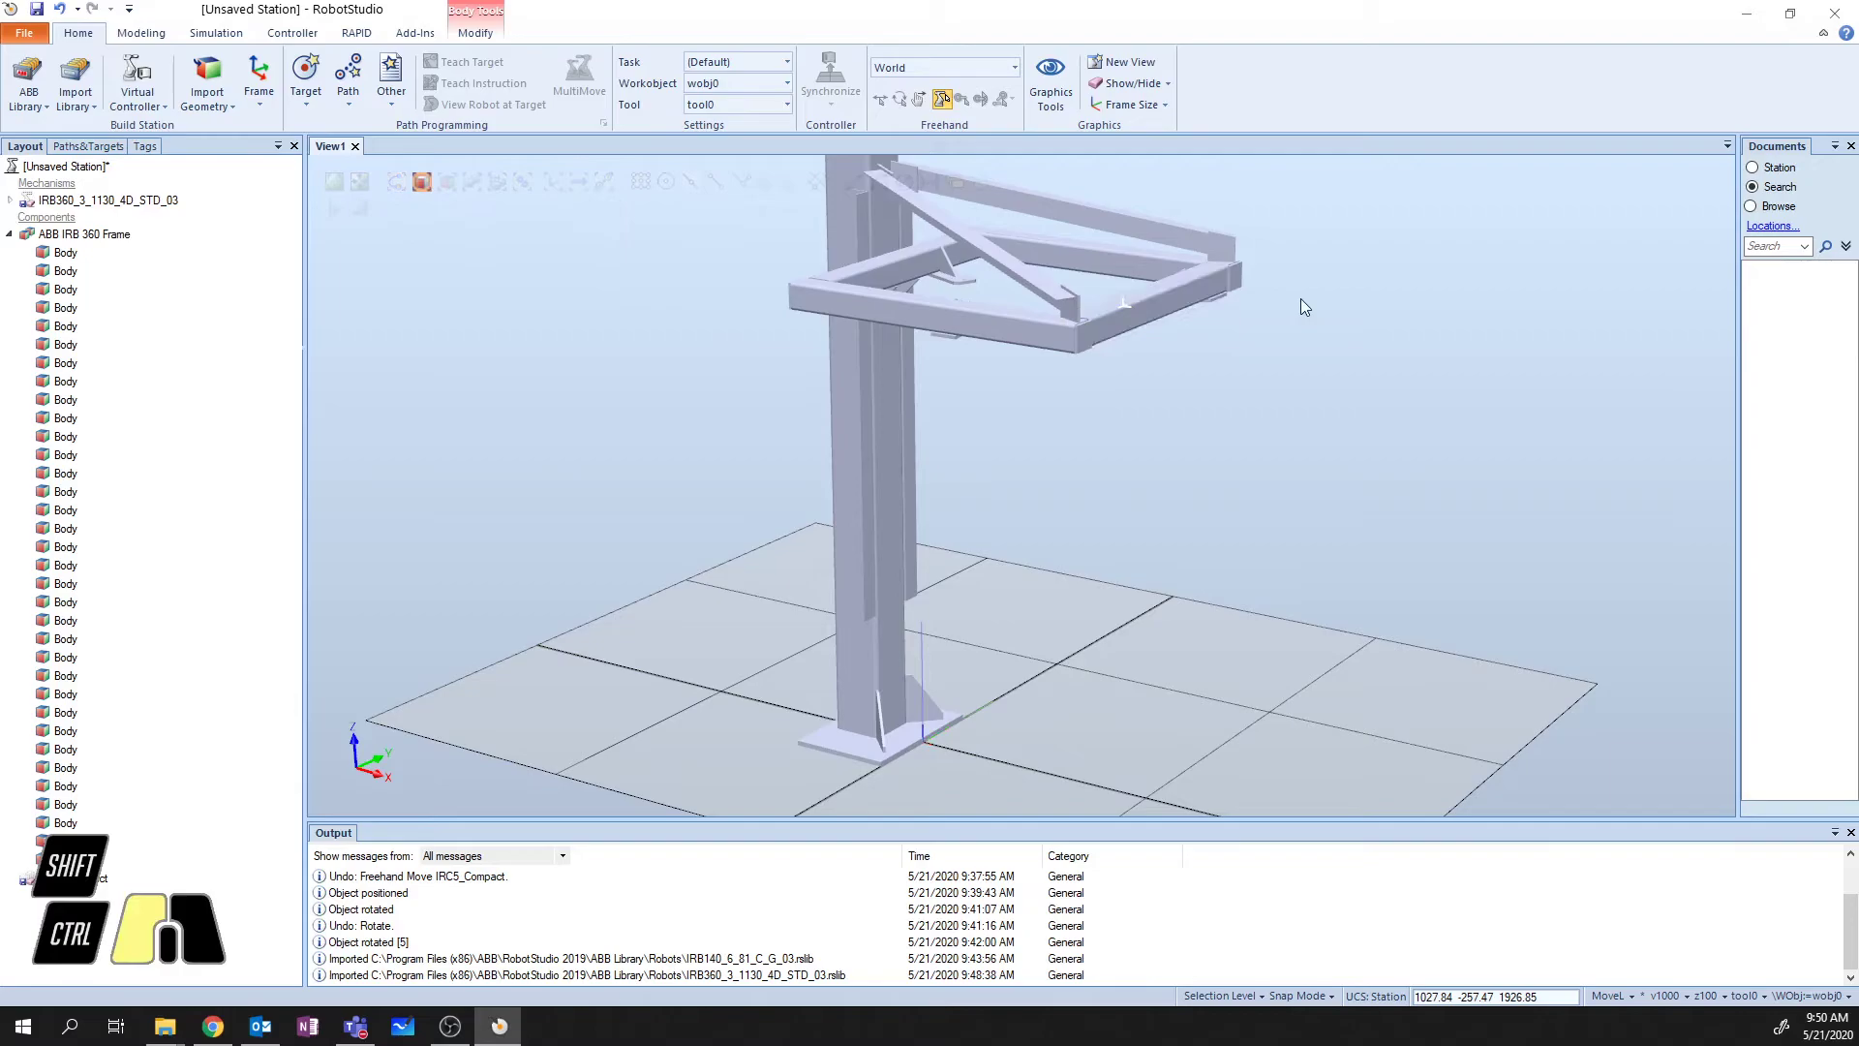
left_click(1158, 310)
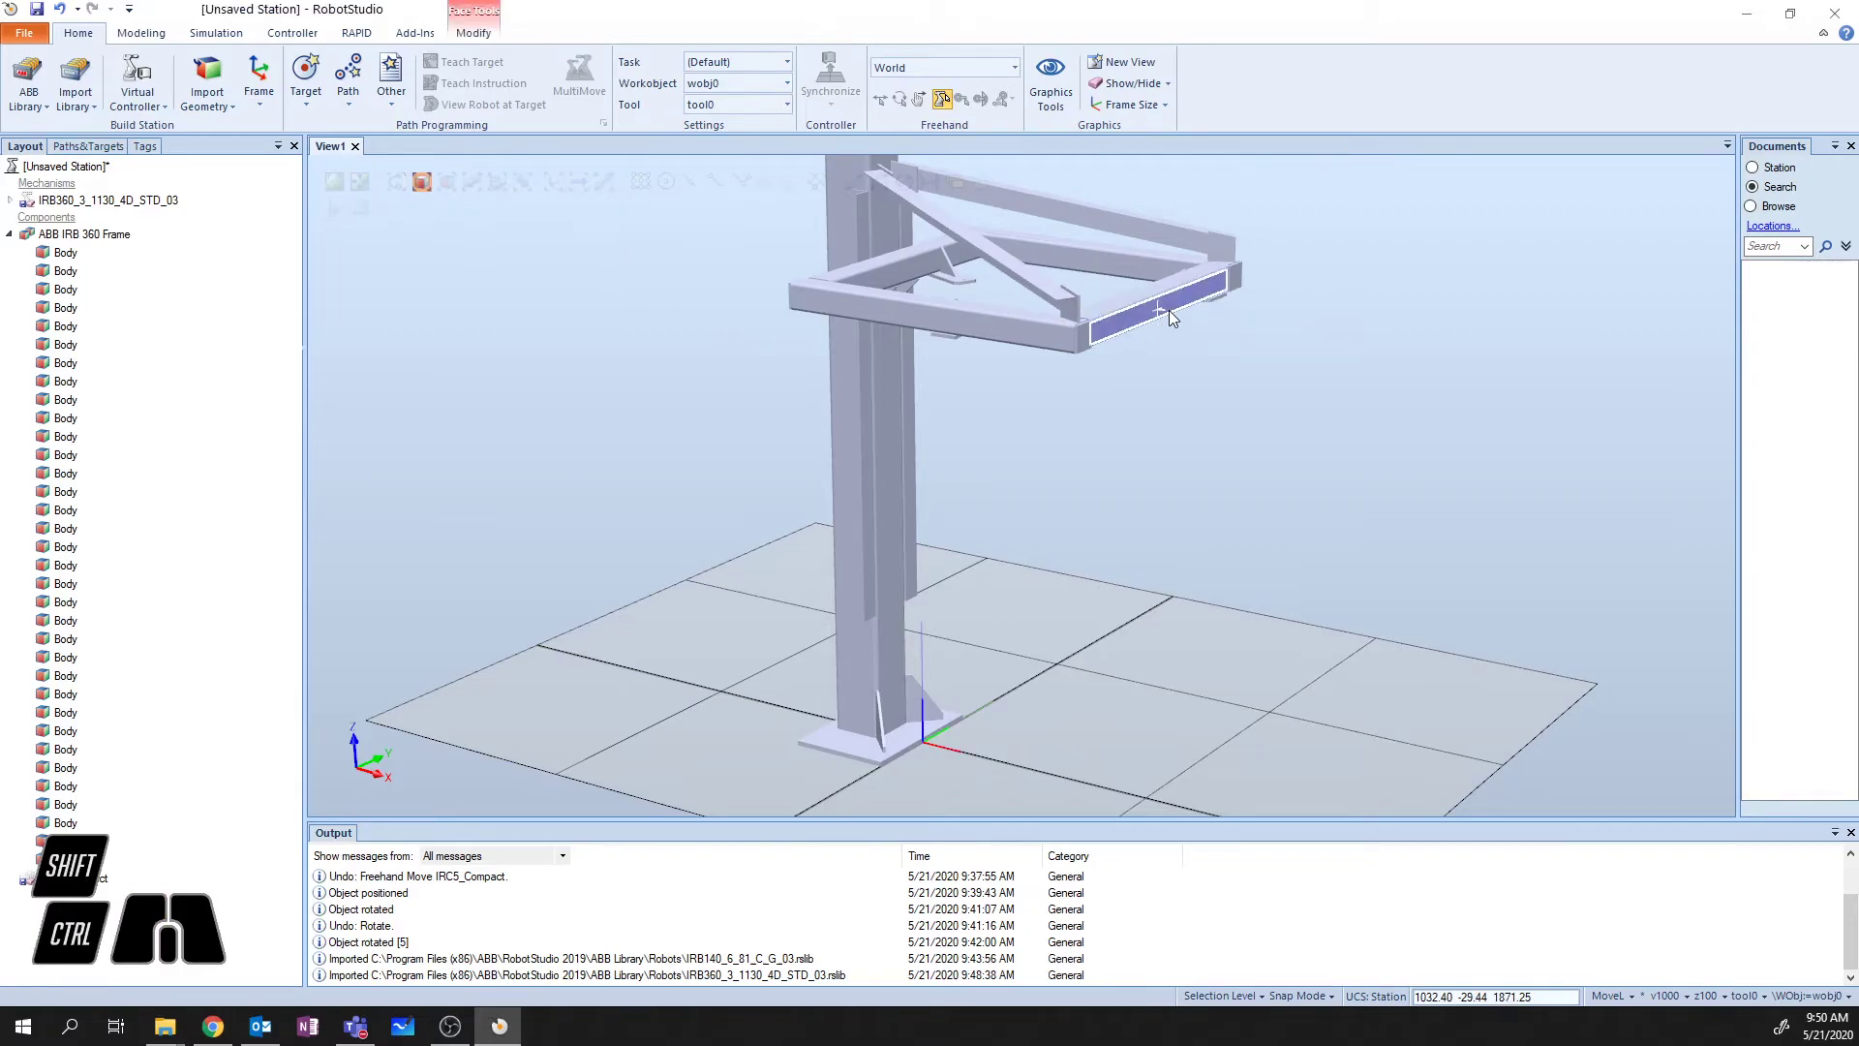
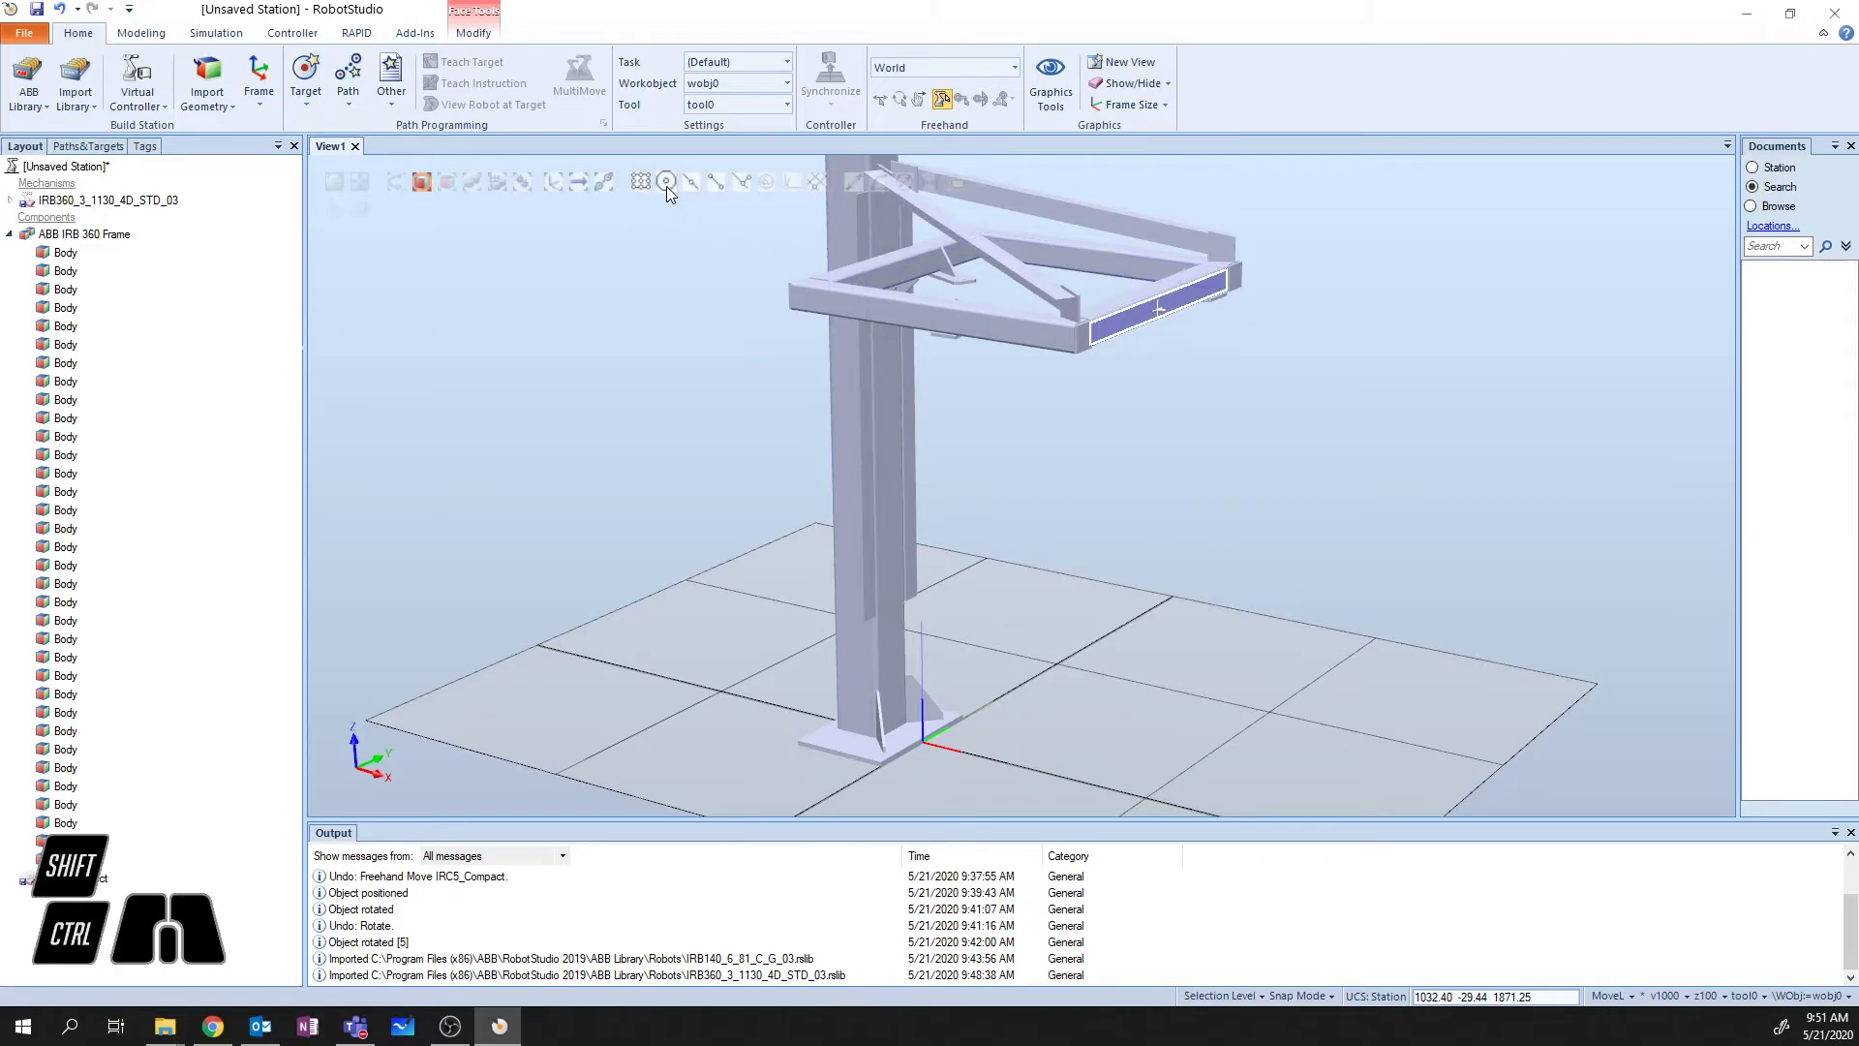
- Try the Center, Mid, End and Edge snap modes in turn with surface-level selection
left_click(665, 182)
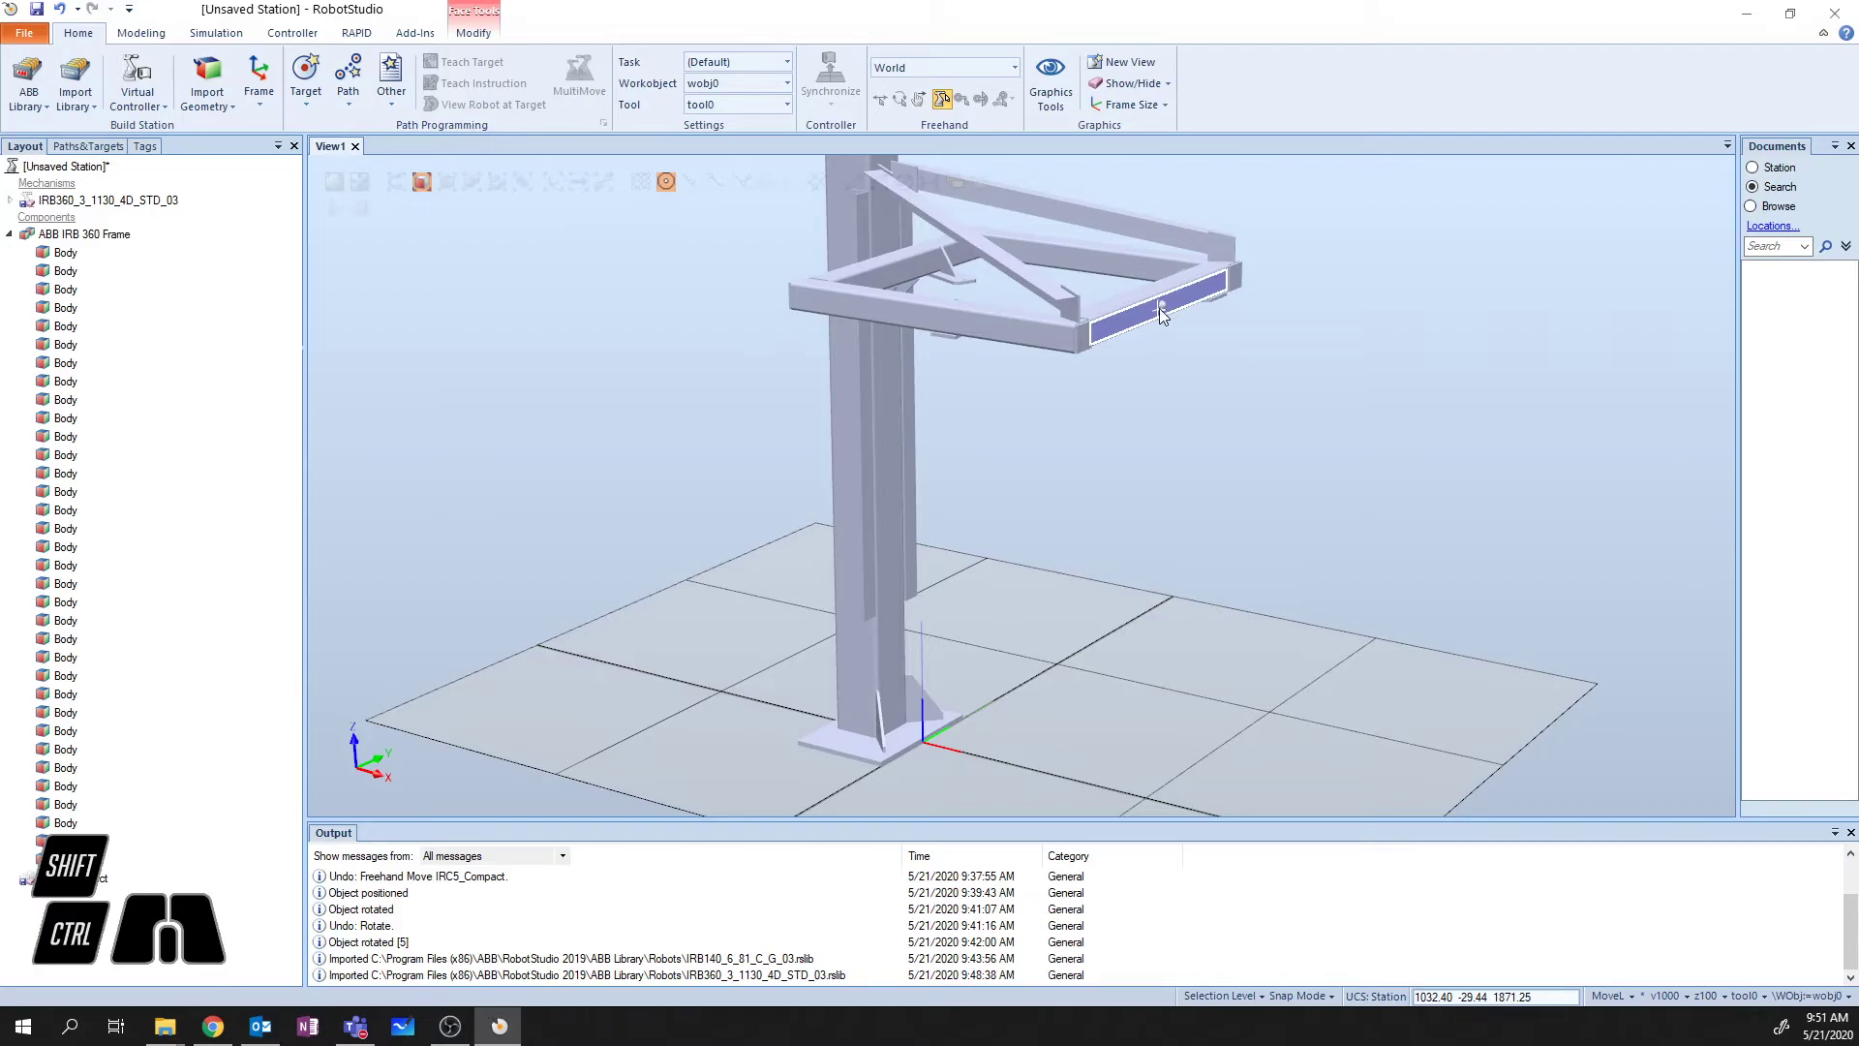
left_click(447, 184)
left_click(421, 181)
left_click(690, 182)
left_click(720, 184)
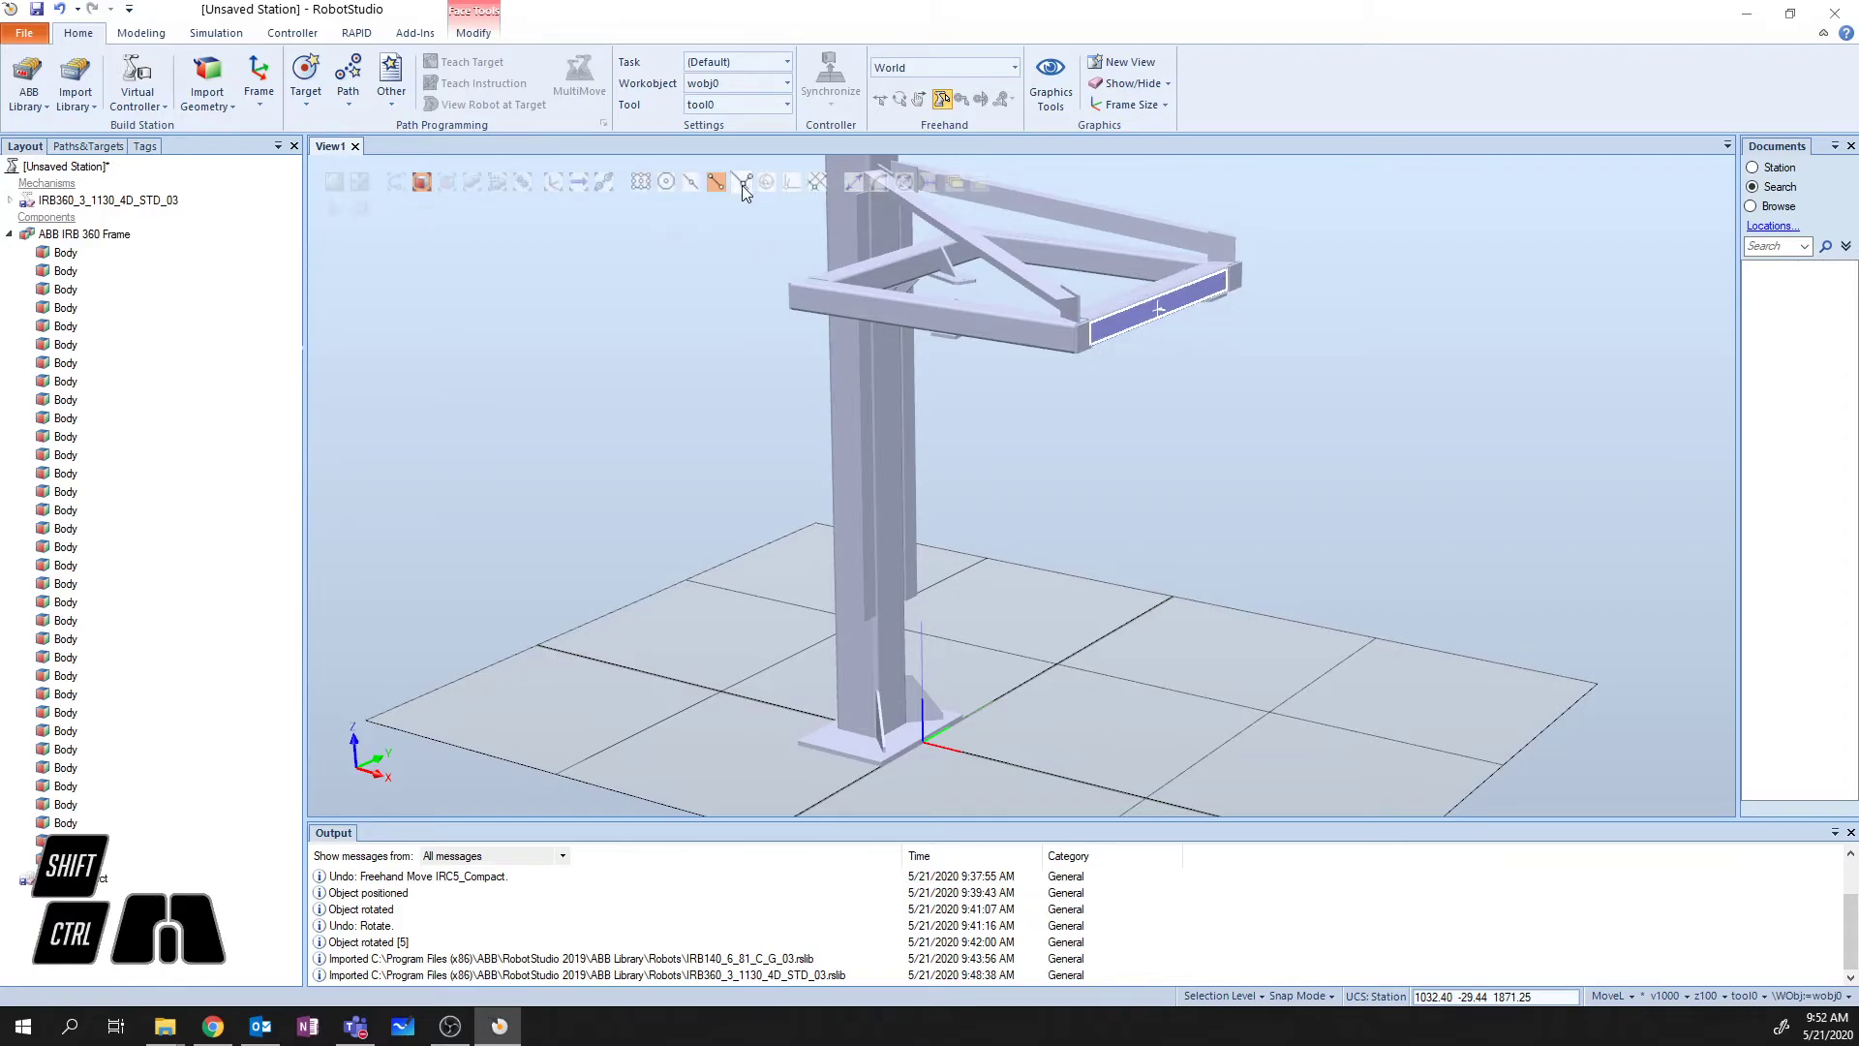
left_click(742, 186)
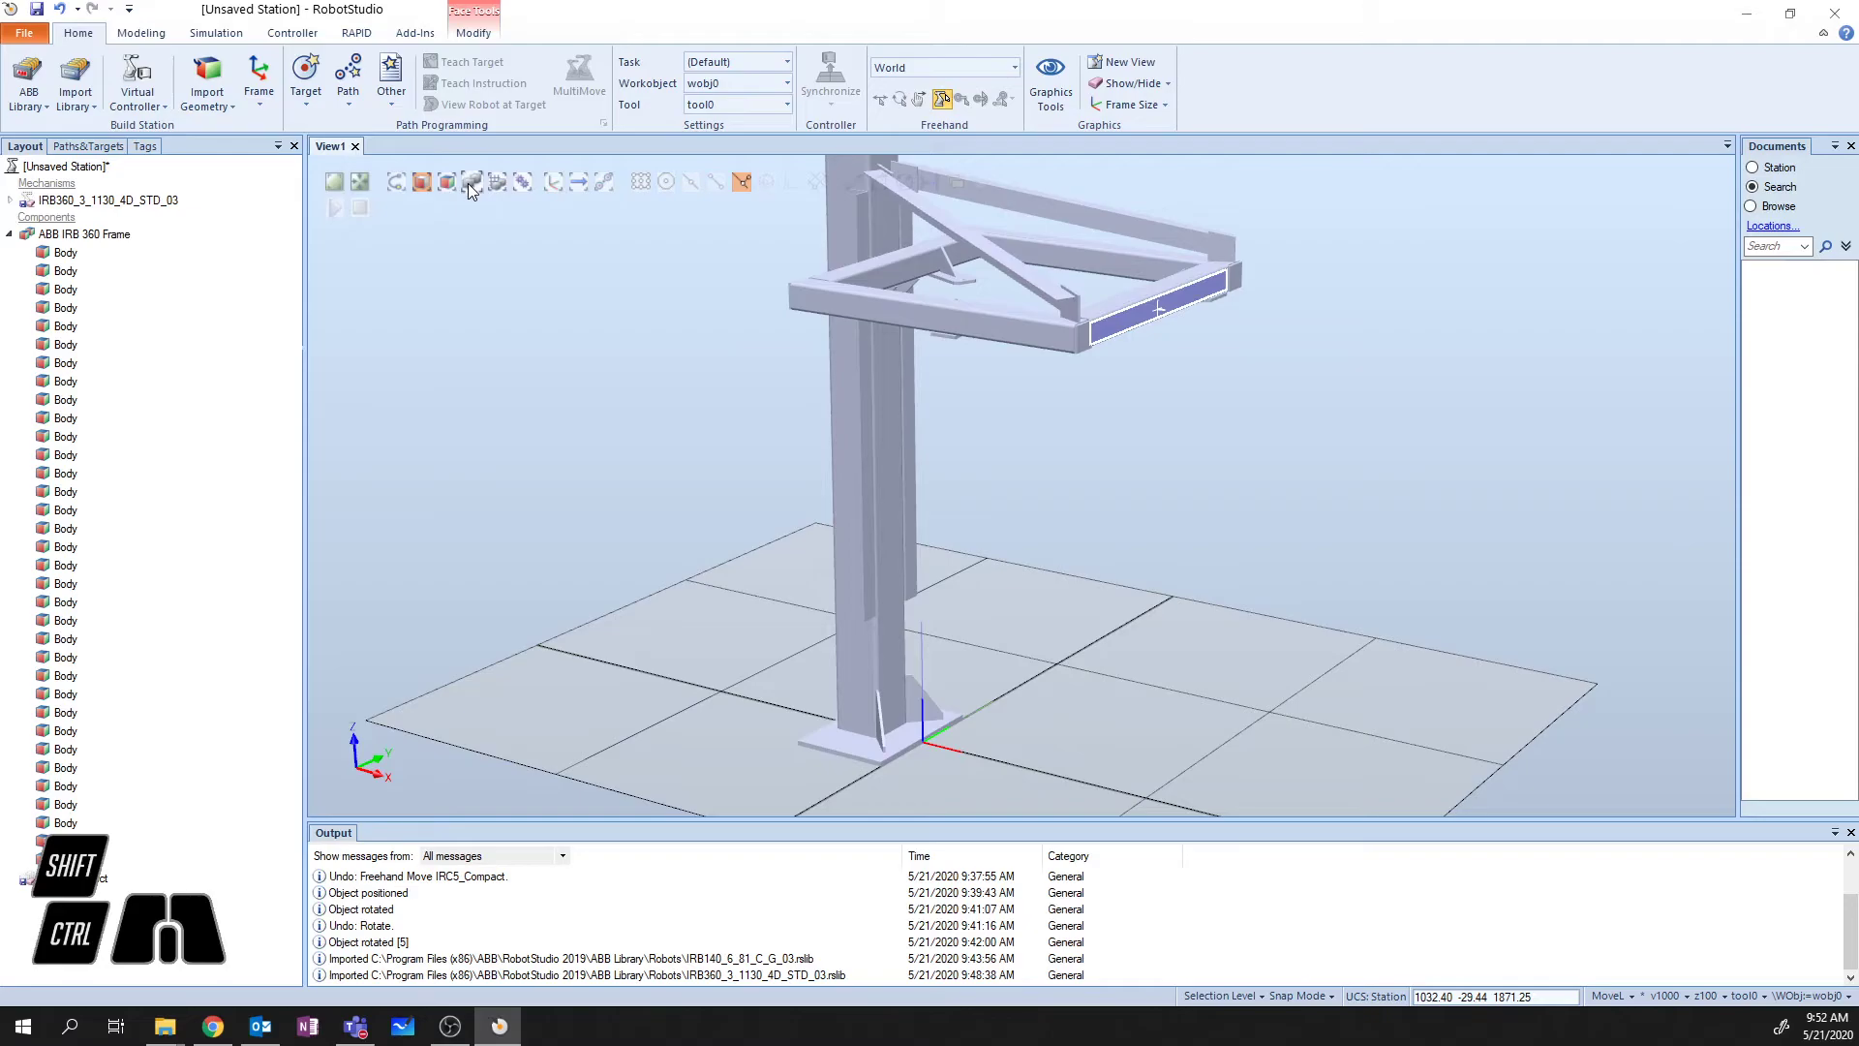
- Select the whole frame by its column using part-level selection and Gravity snap, and switch snapping to Local Origin
left_click(470, 182)
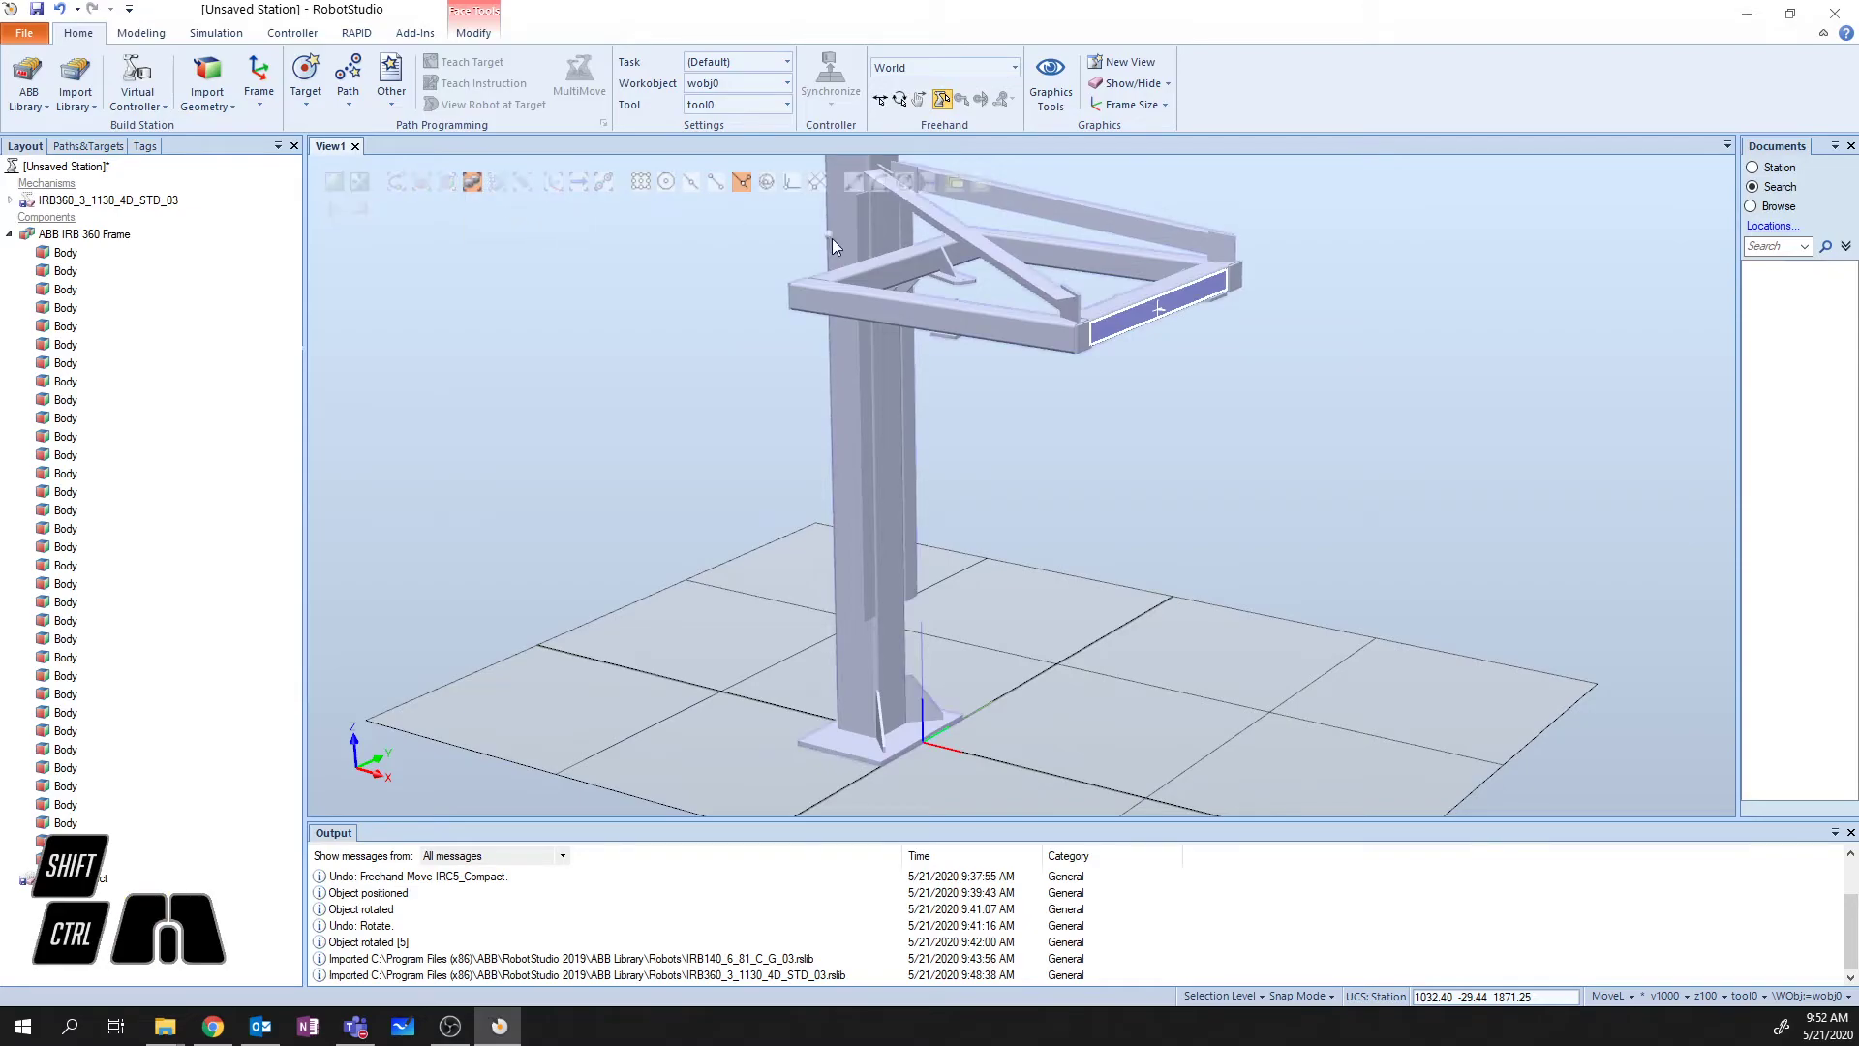
left_click(766, 183)
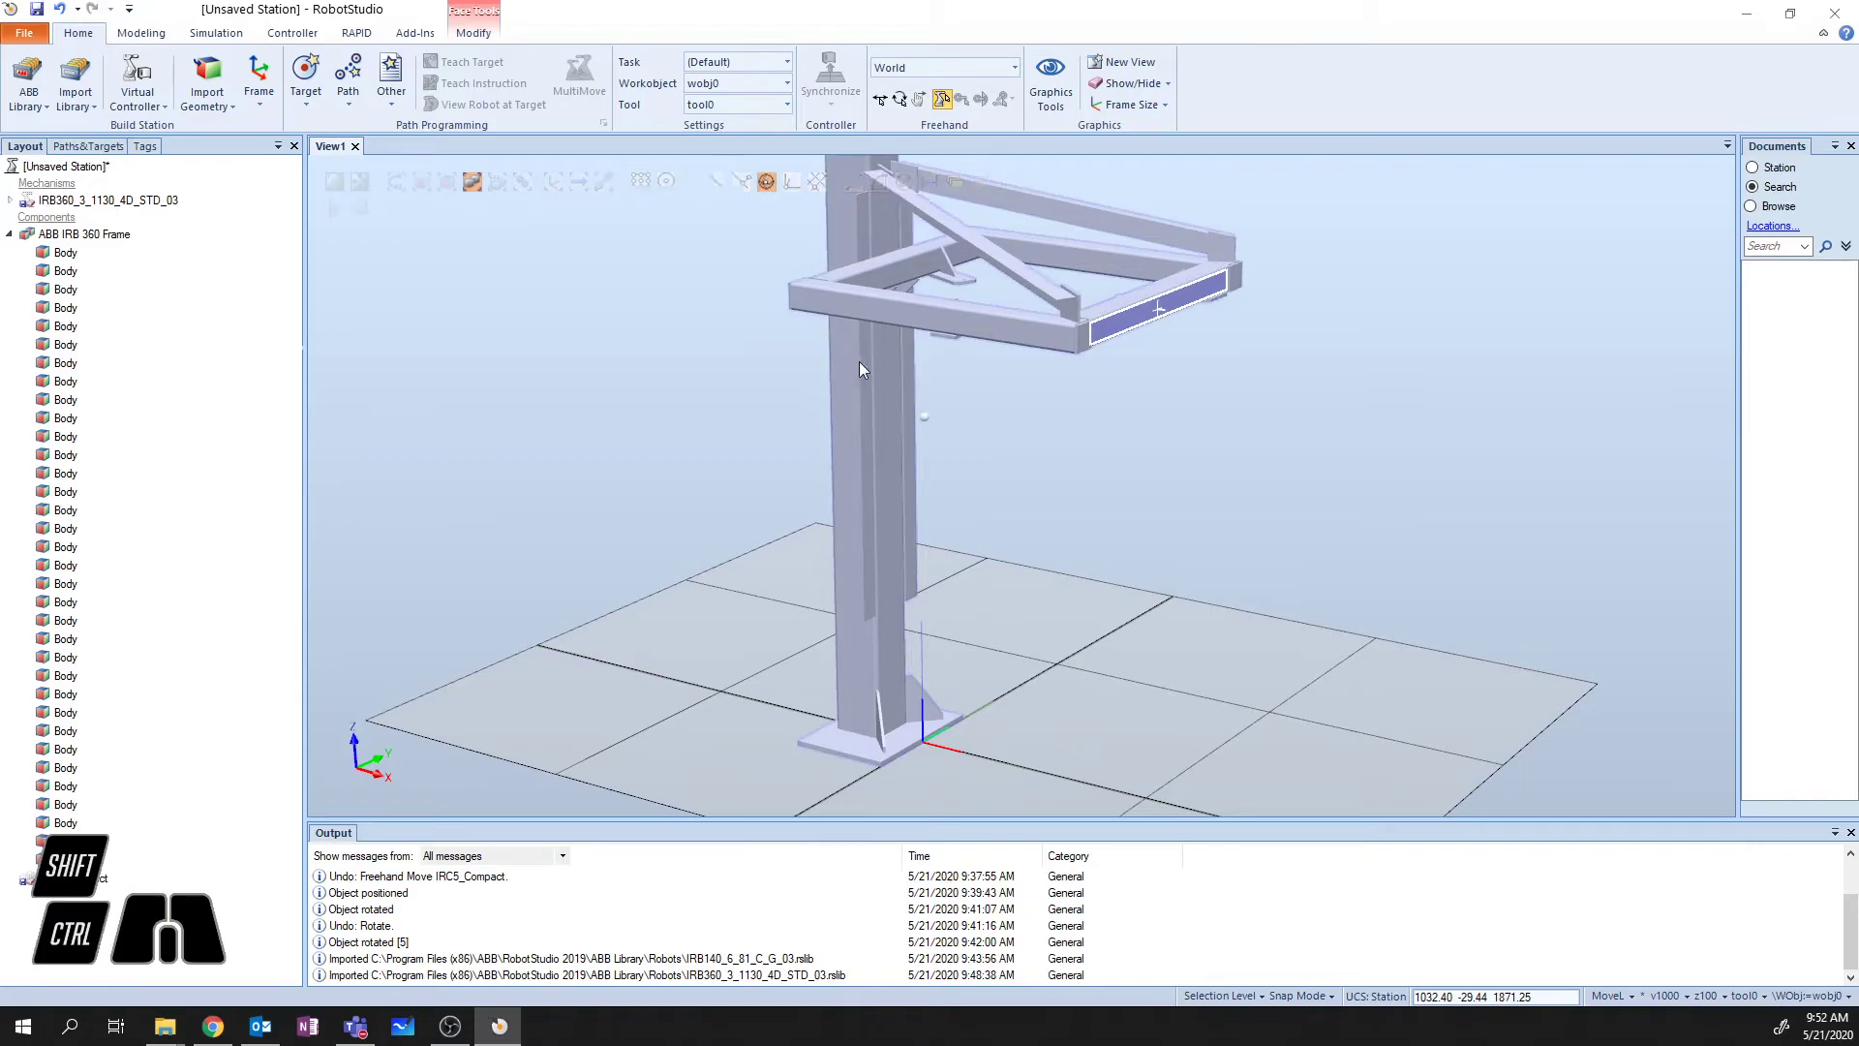
left_click(888, 385)
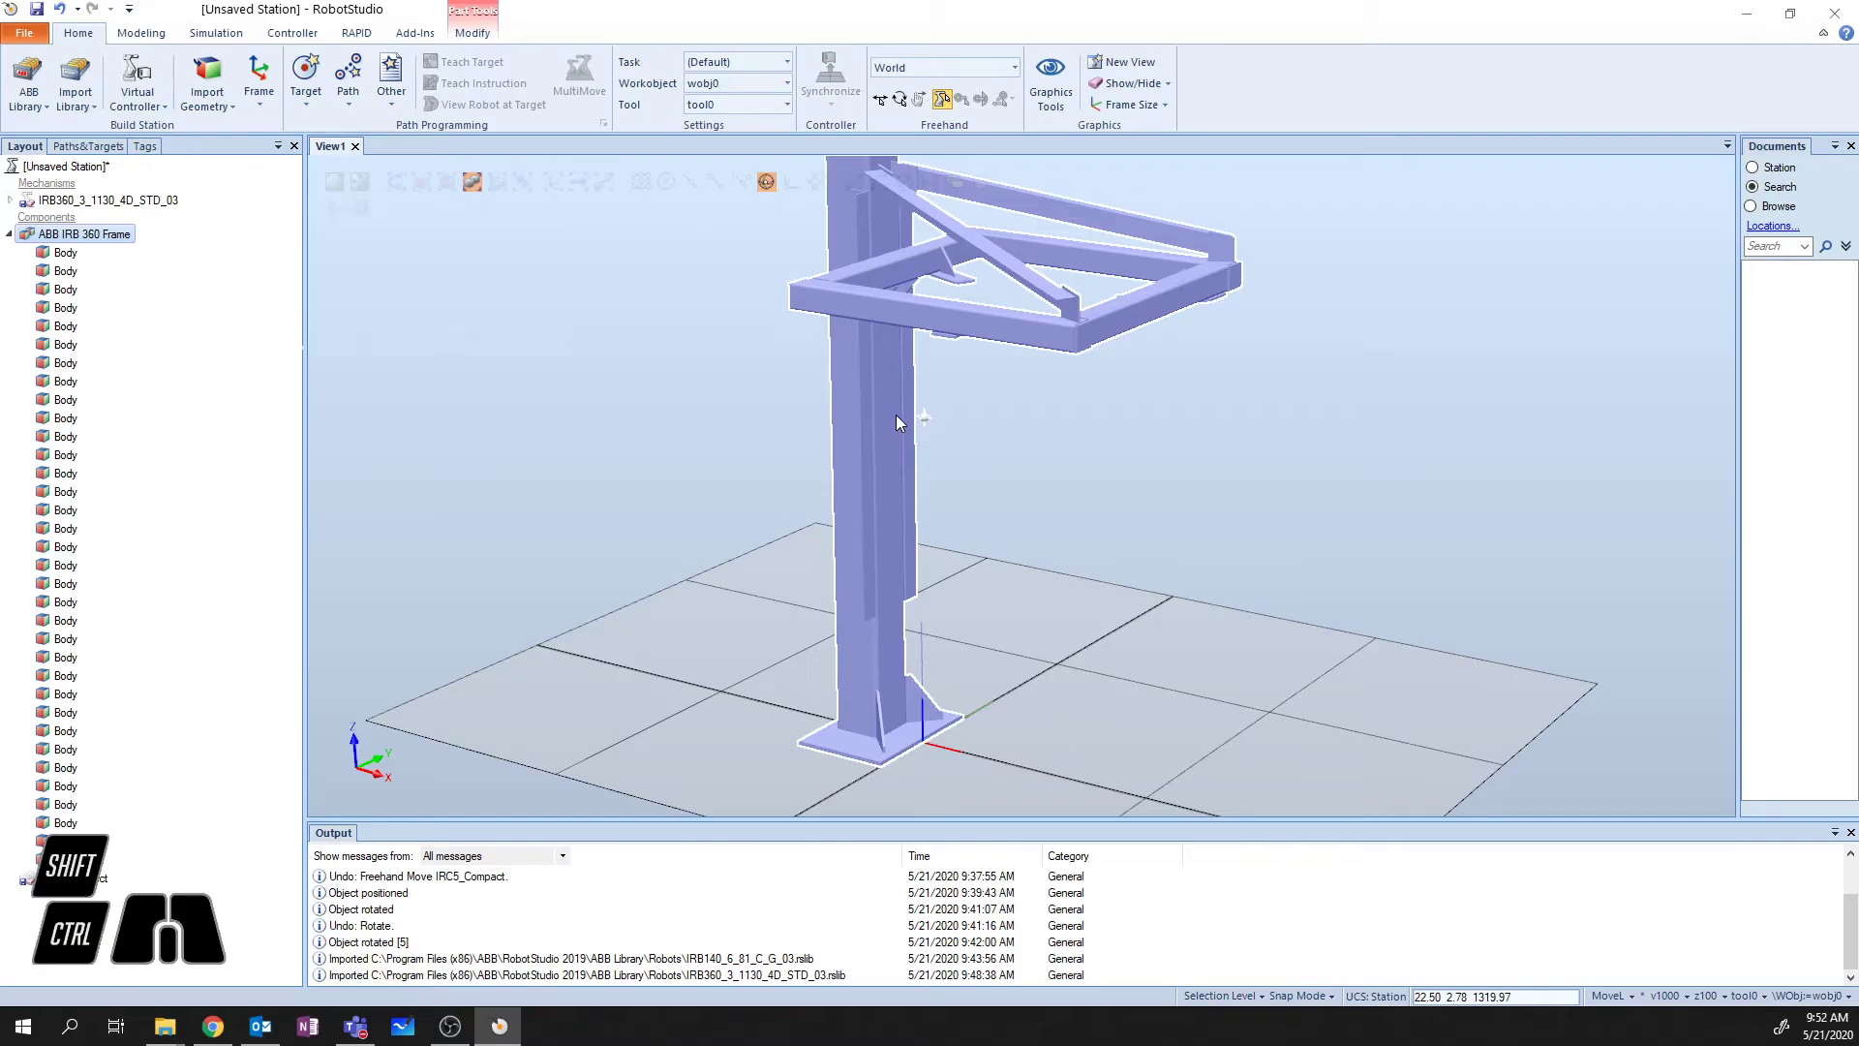
left_click(789, 185)
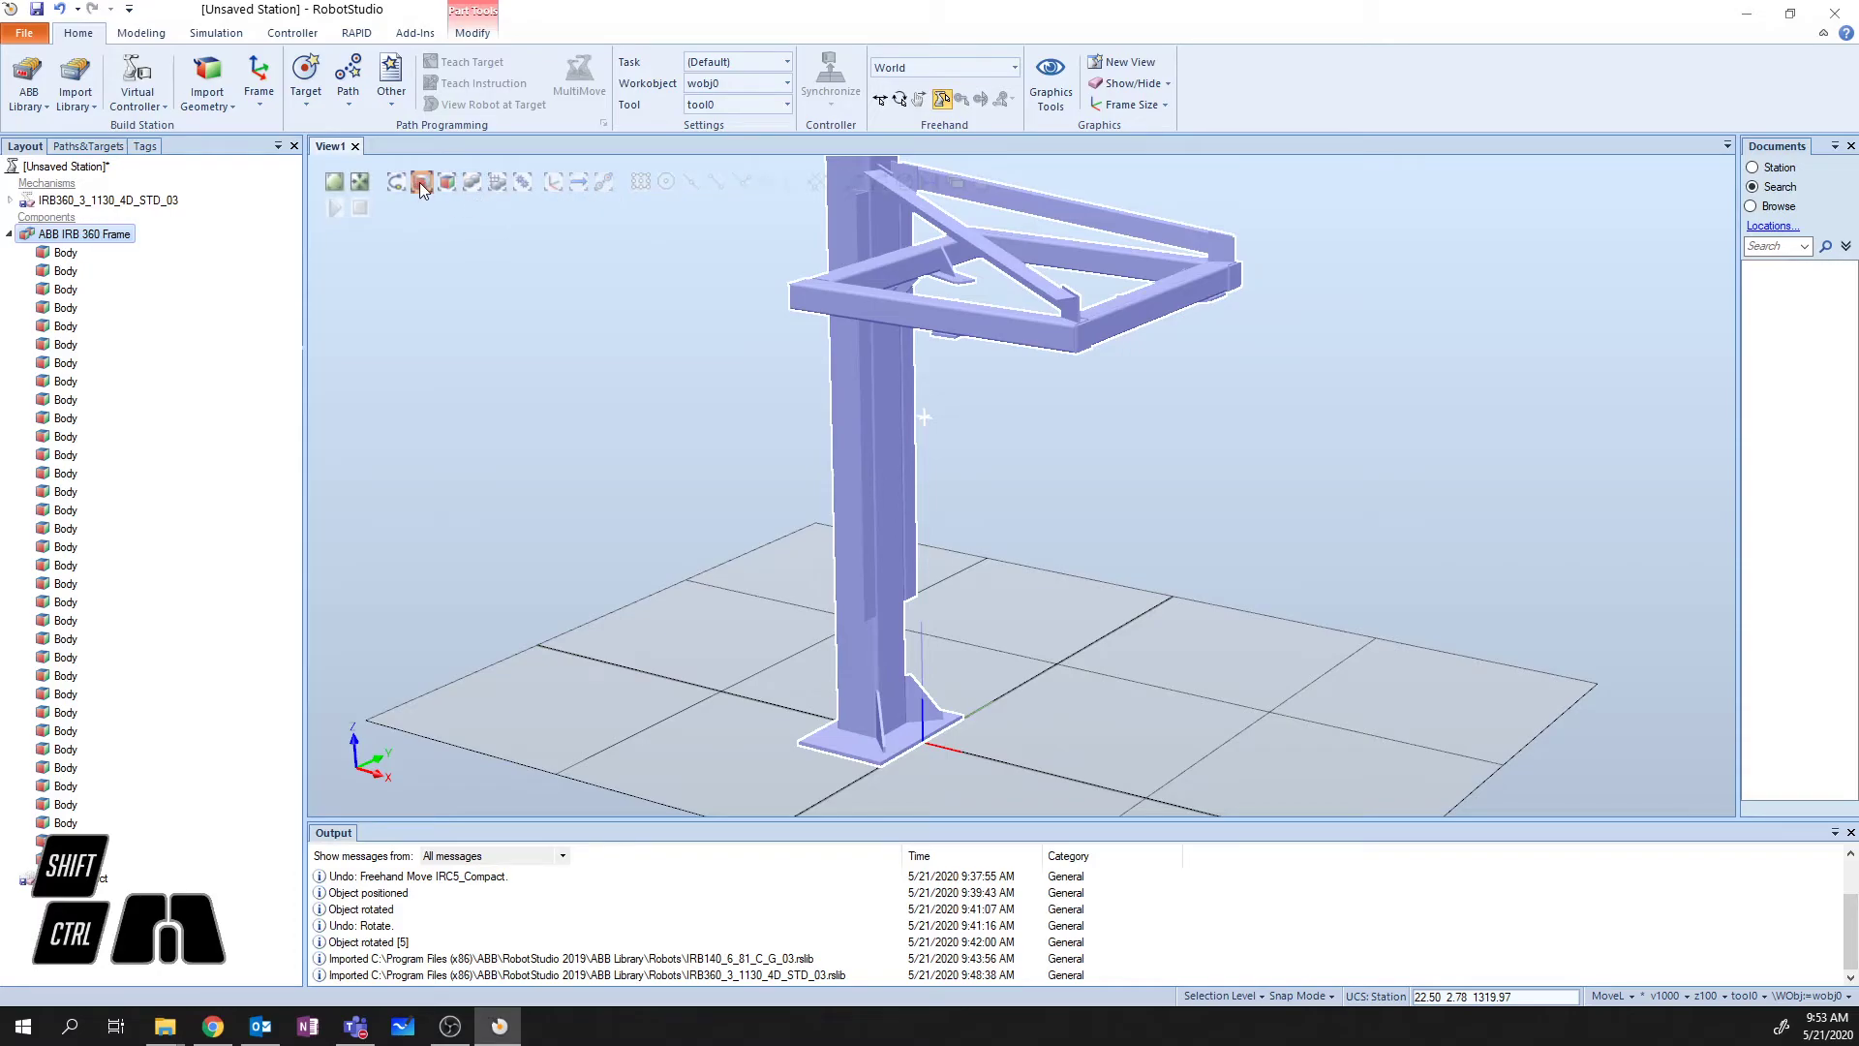
- Set Surface Selection with Center snap, and make the IRB 360 robot visible again
left_click(665, 183)
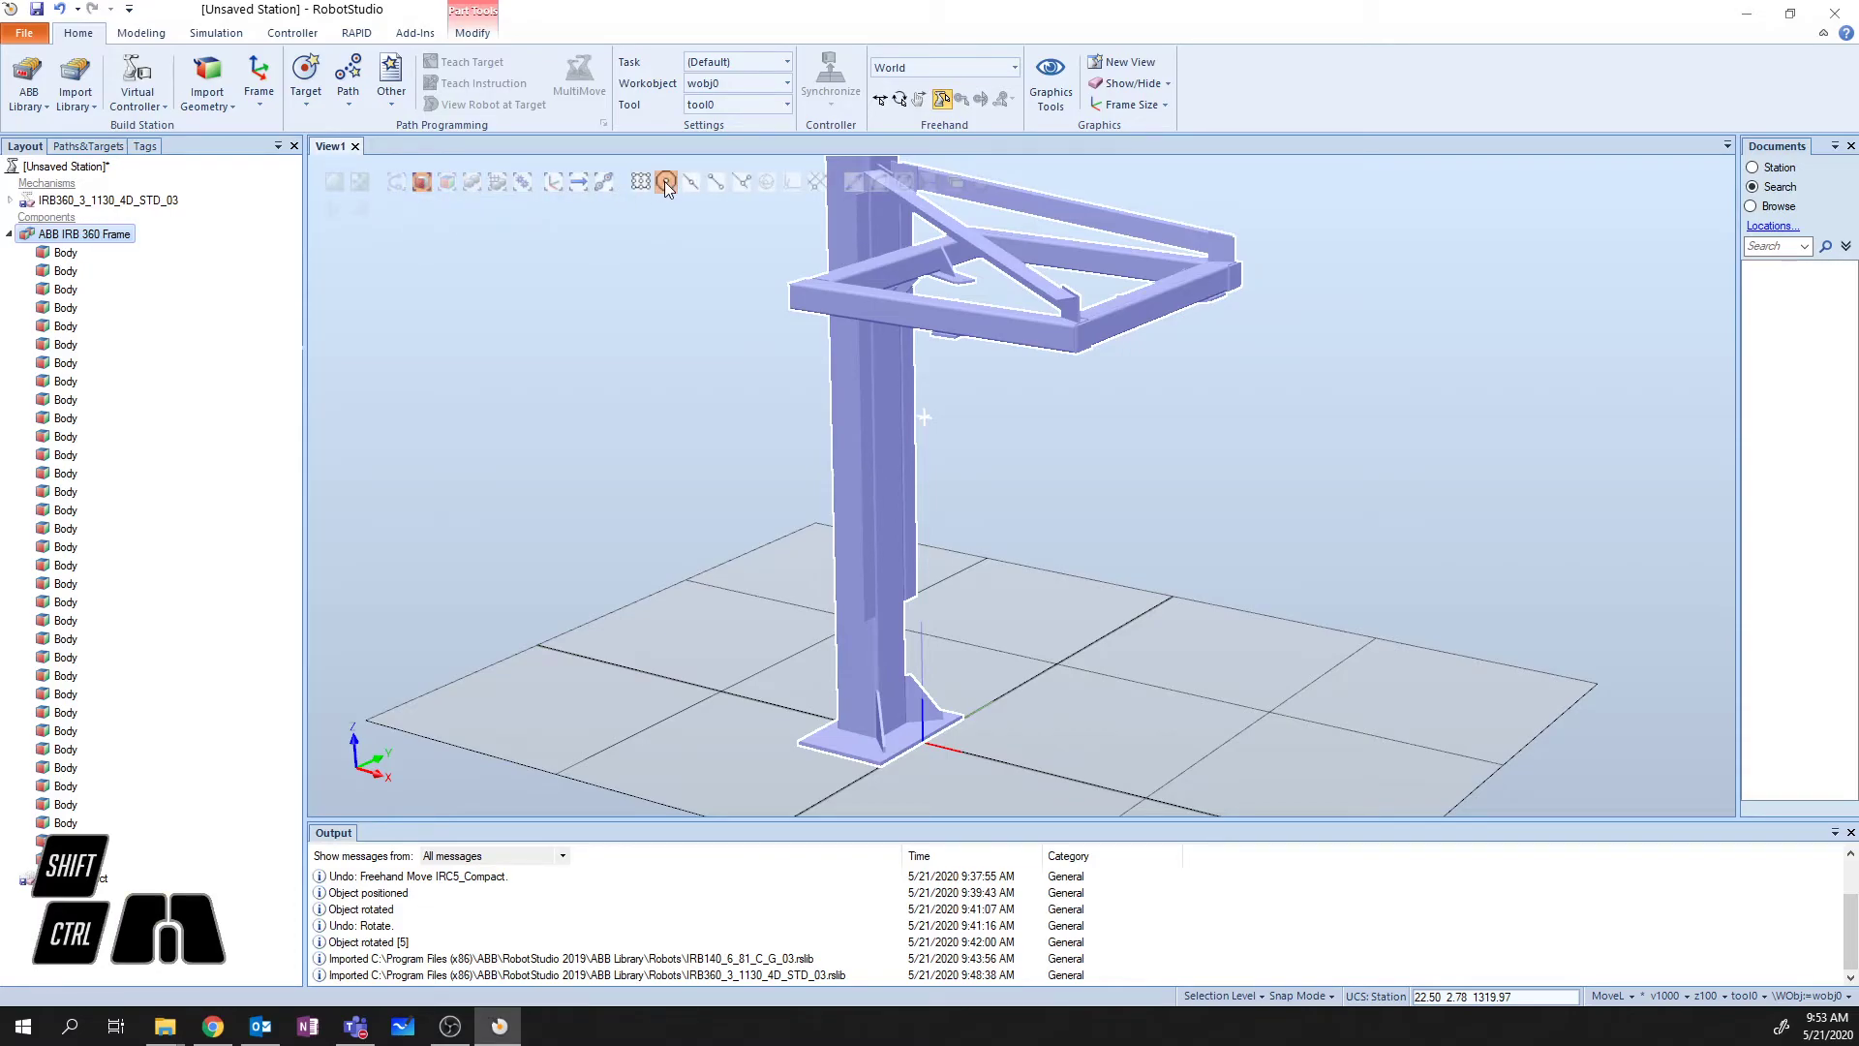
left_click(8, 233)
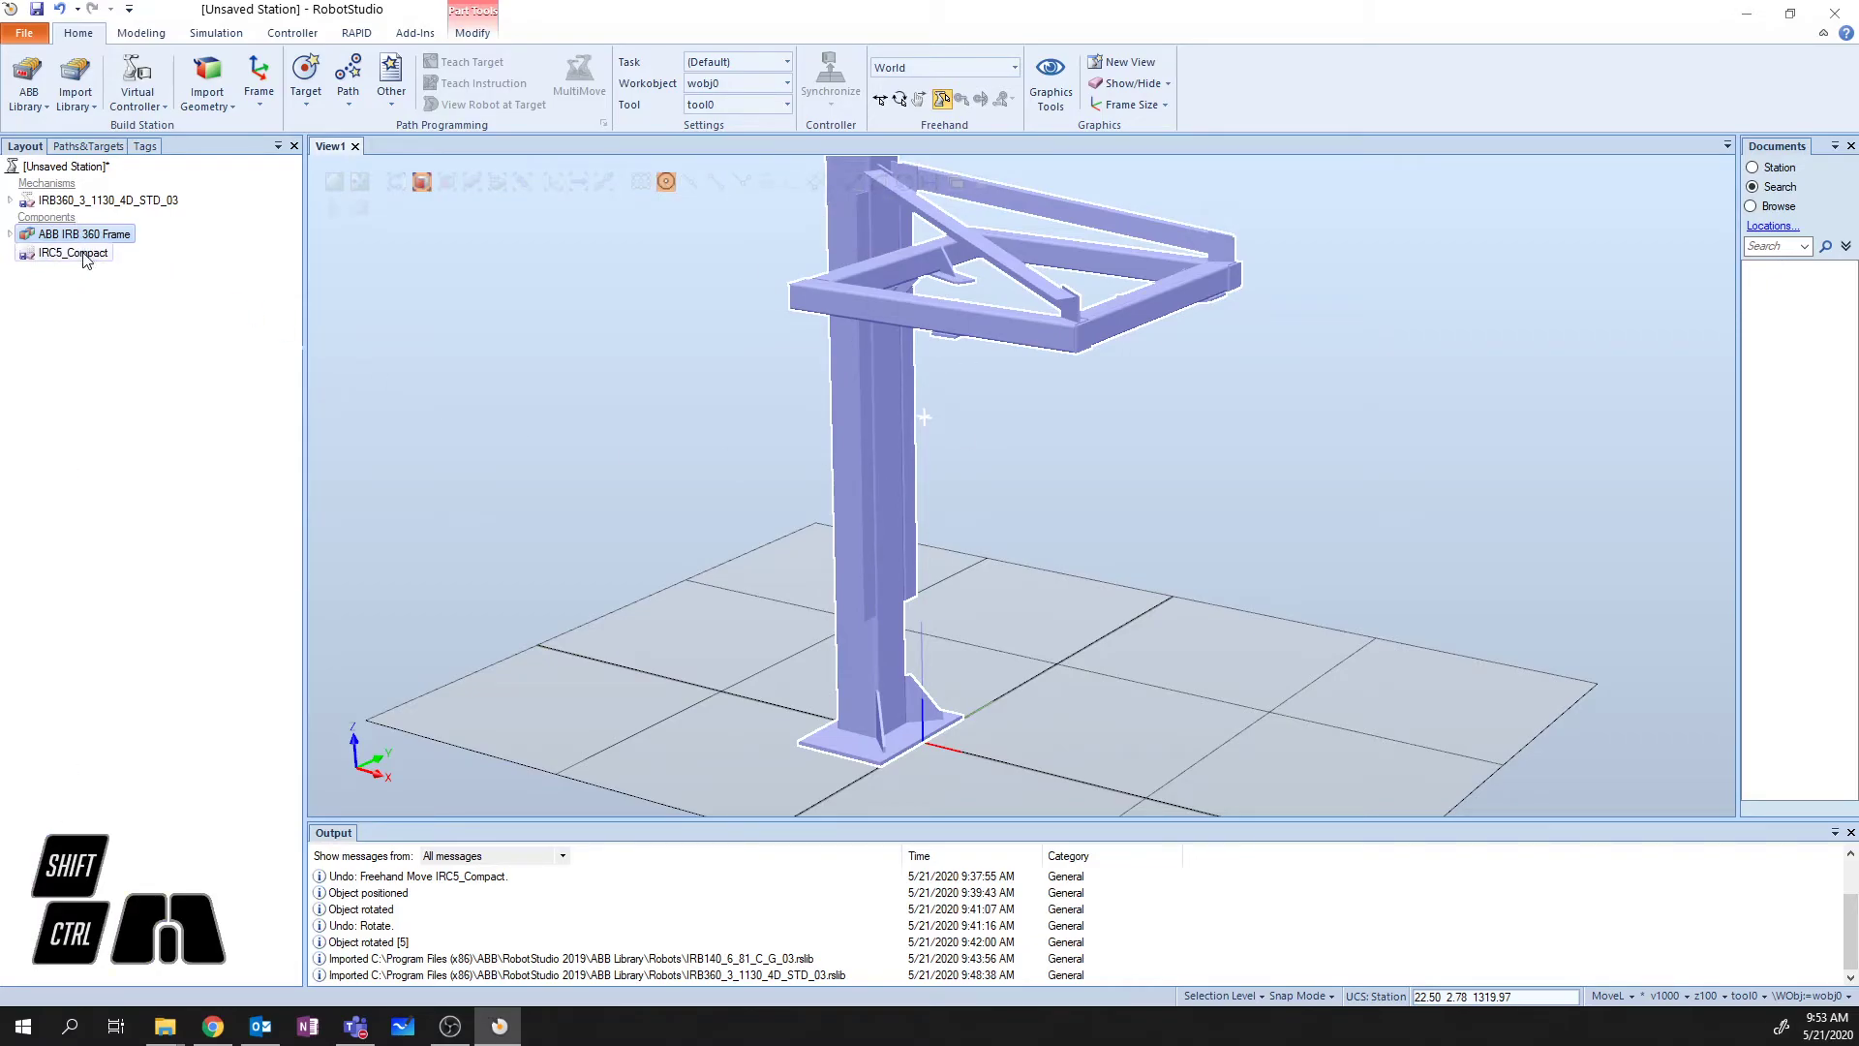
right_click(96, 201)
left_click(143, 303)
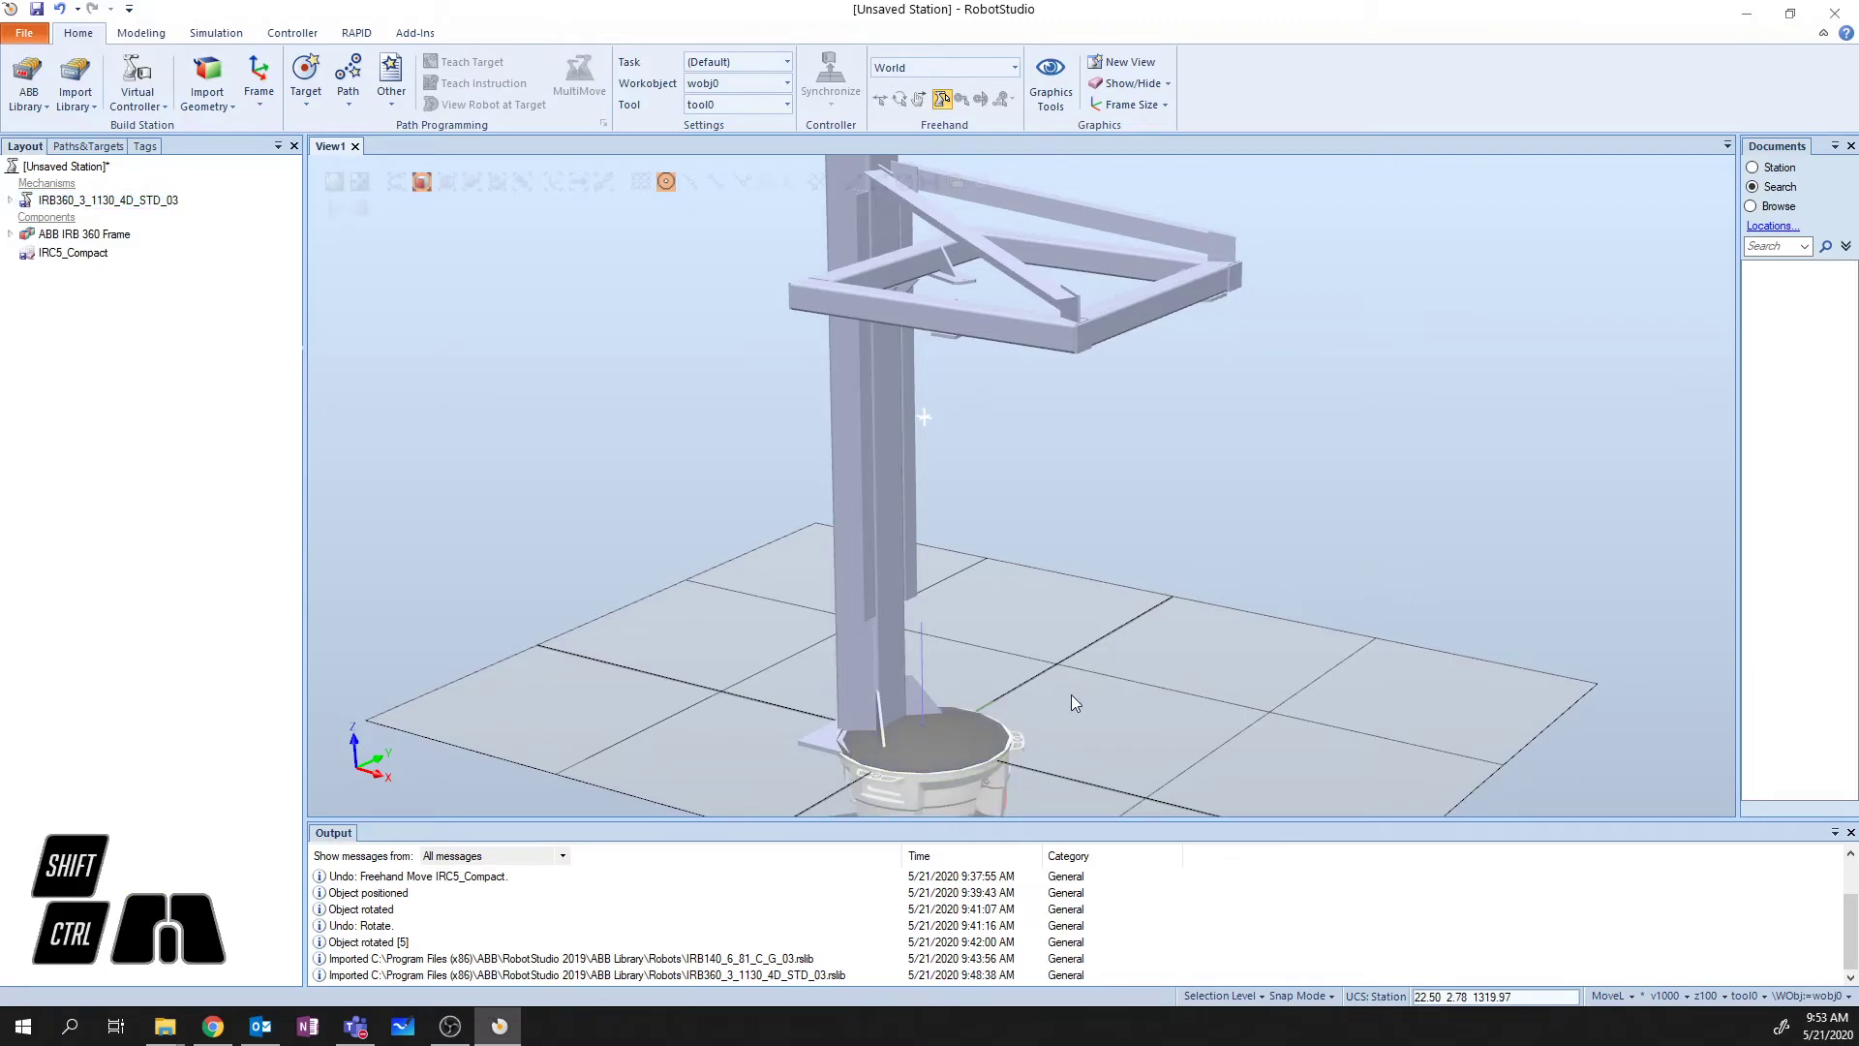
- Examine the mounting lug hole on the IRB 360's rim and the matching bracket holes under the frame
scroll(1013, 734, "up", 8)
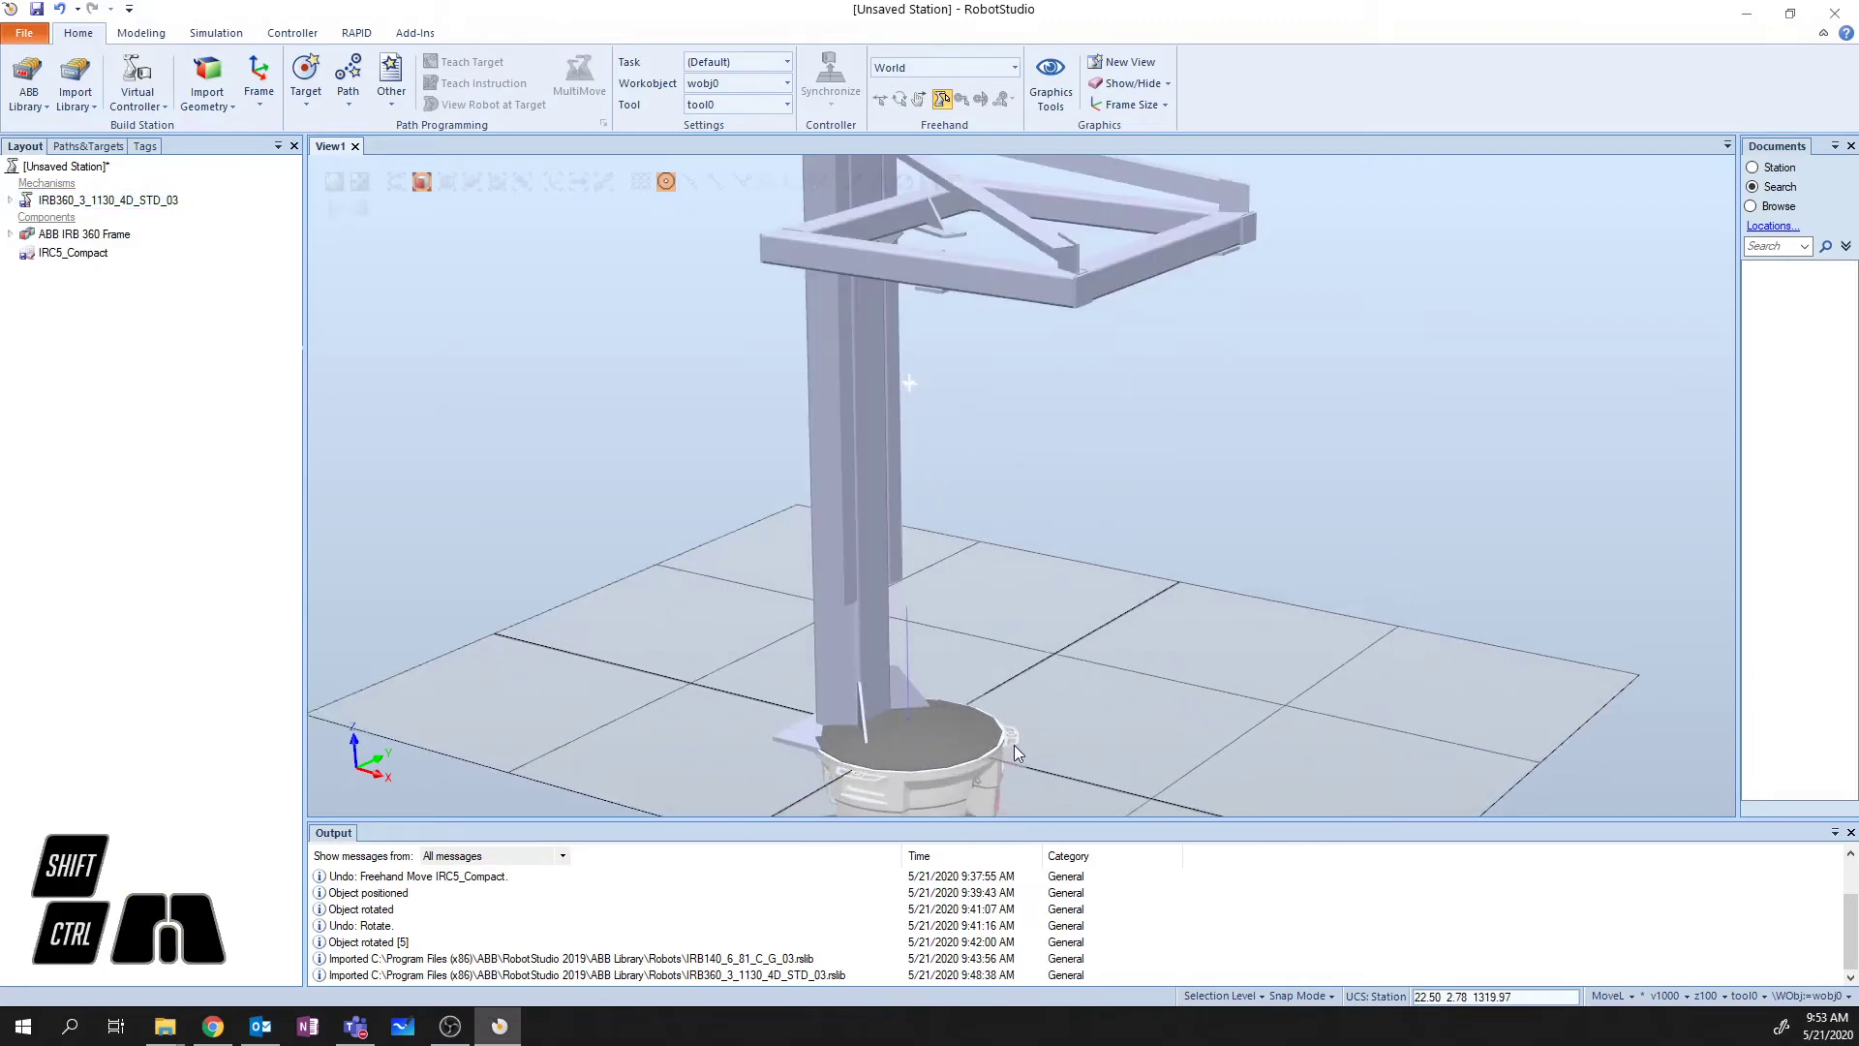
scroll(1011, 733, "up", 2)
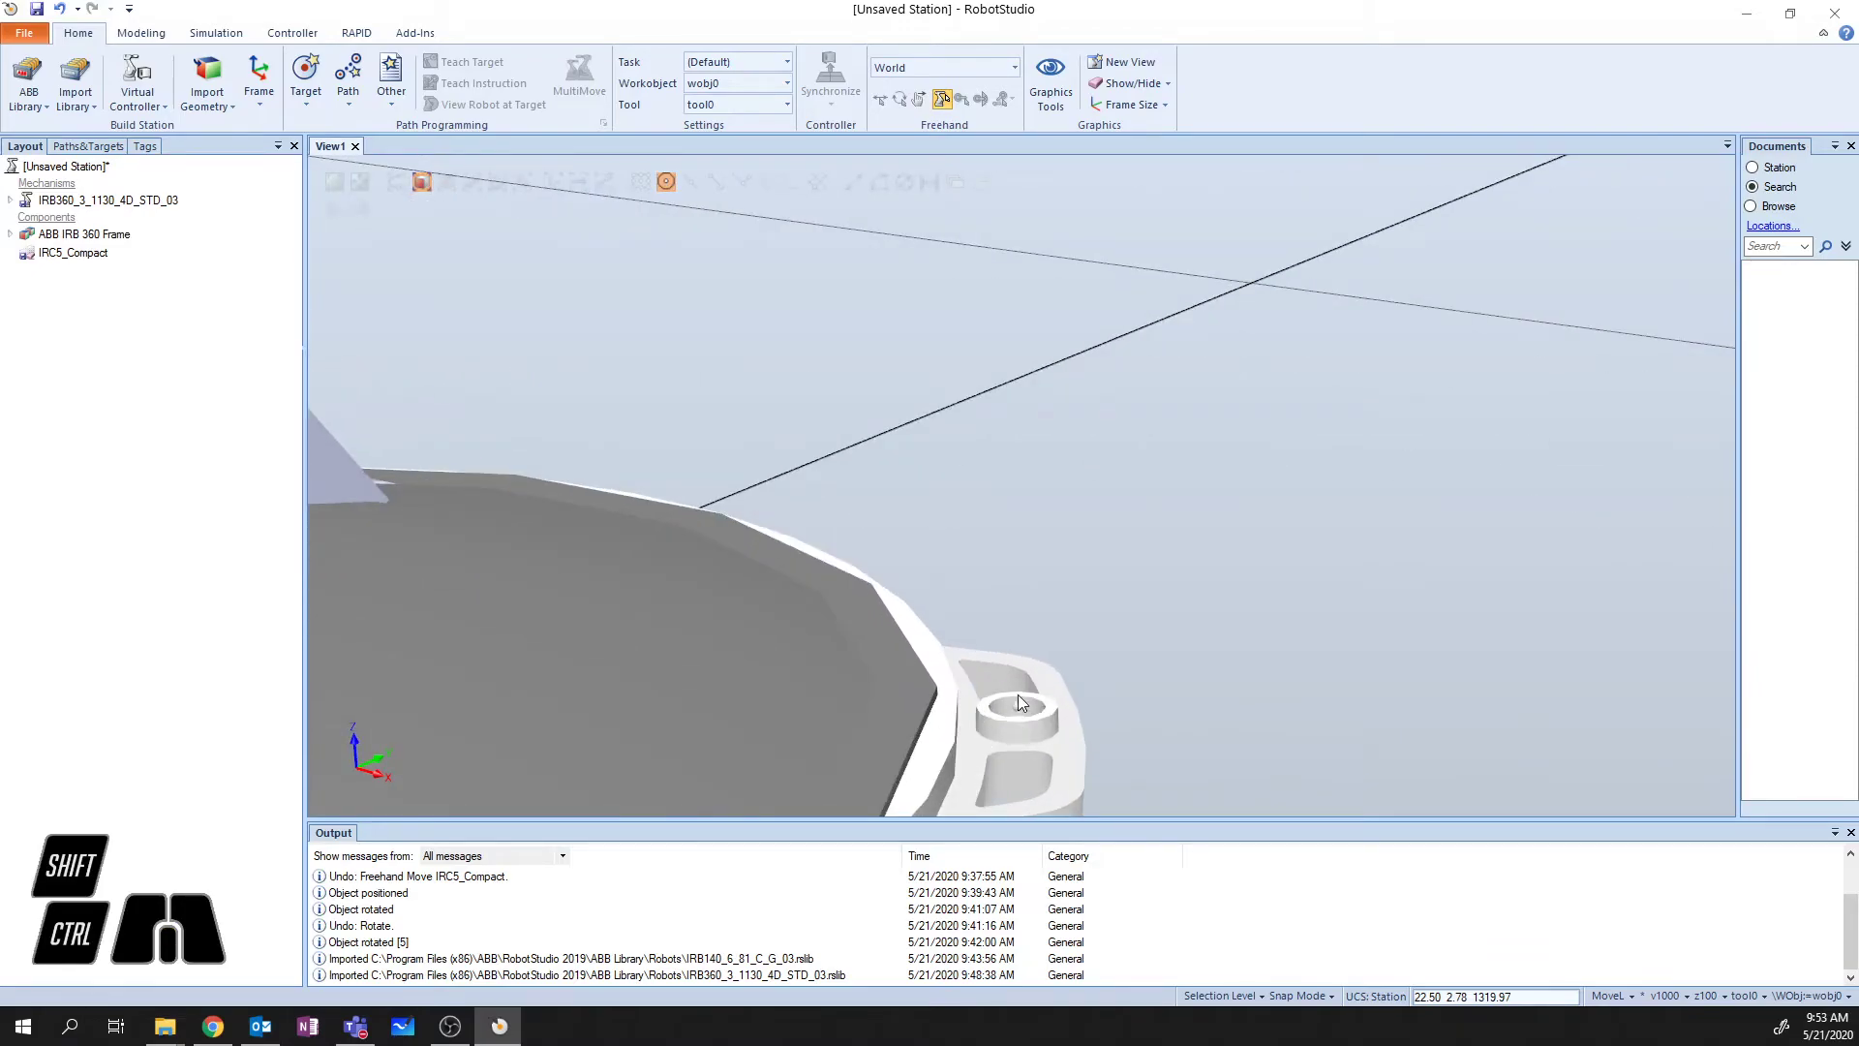
scroll(1037, 475, "down", 8)
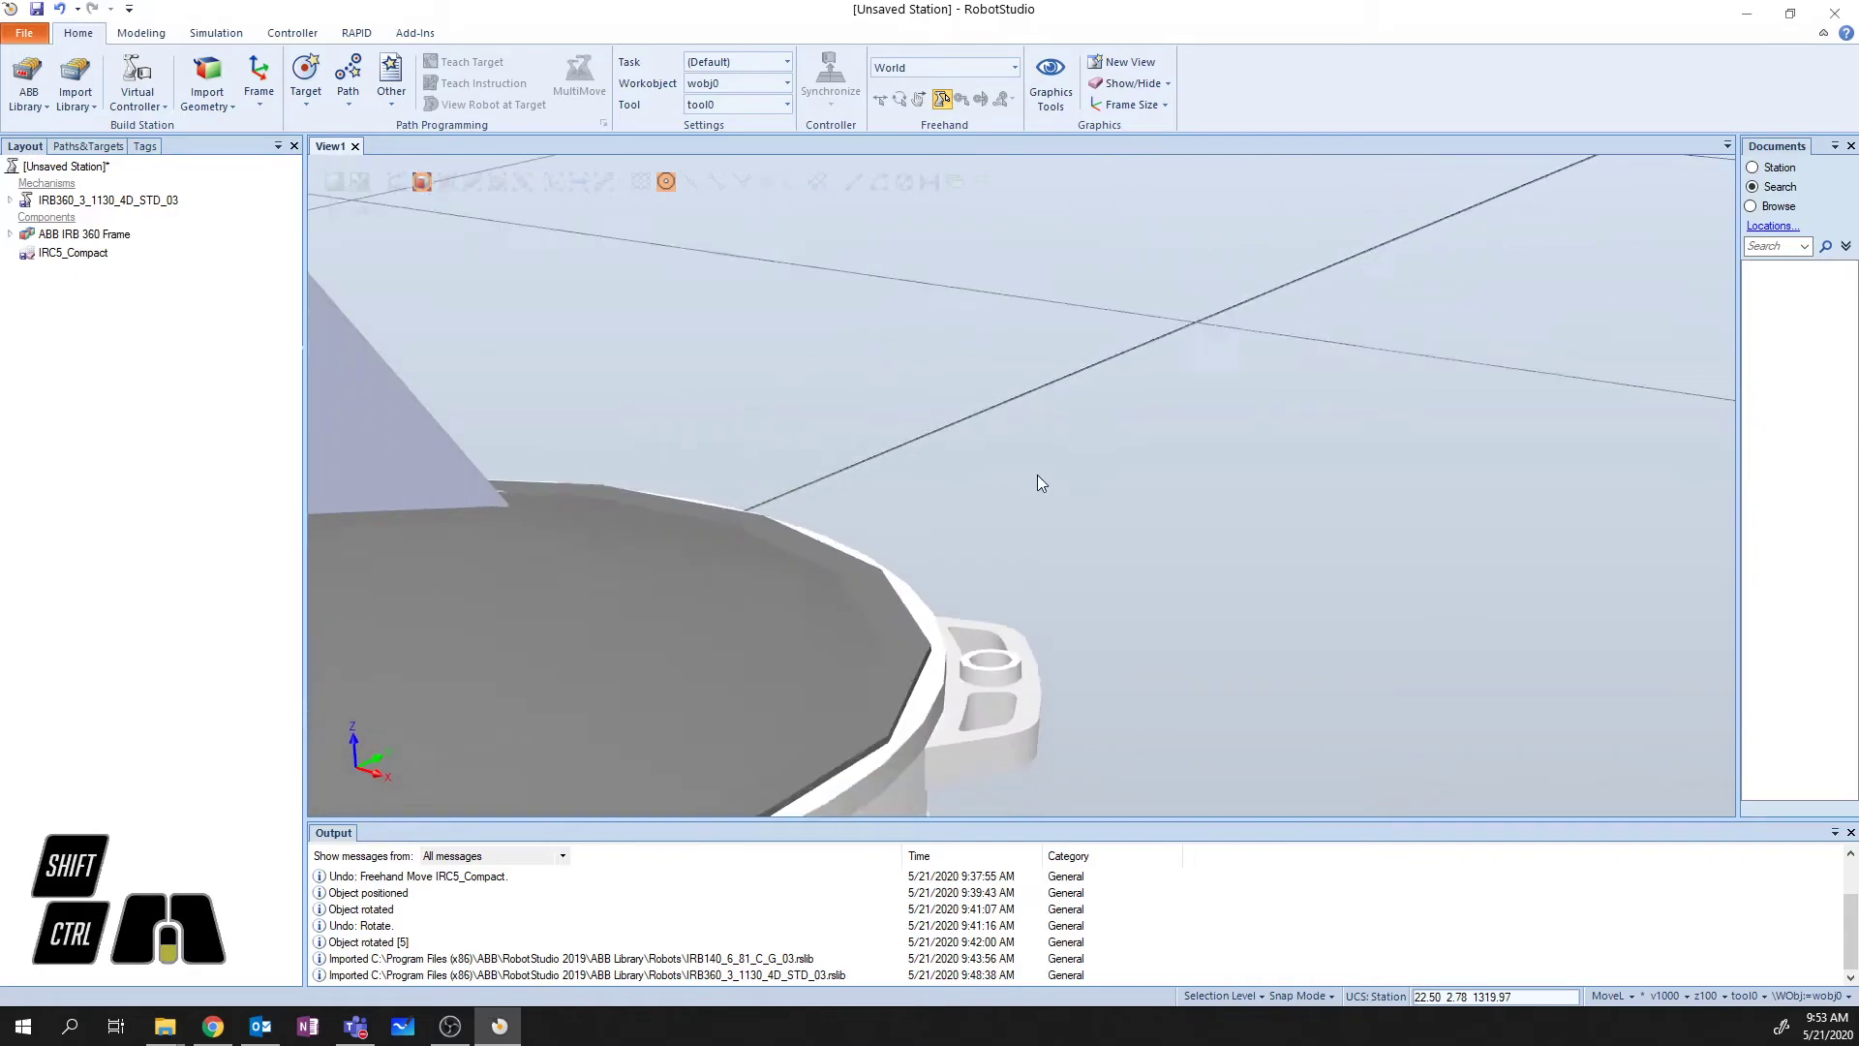
left_click(334, 183)
scroll(1043, 323, "up", 10)
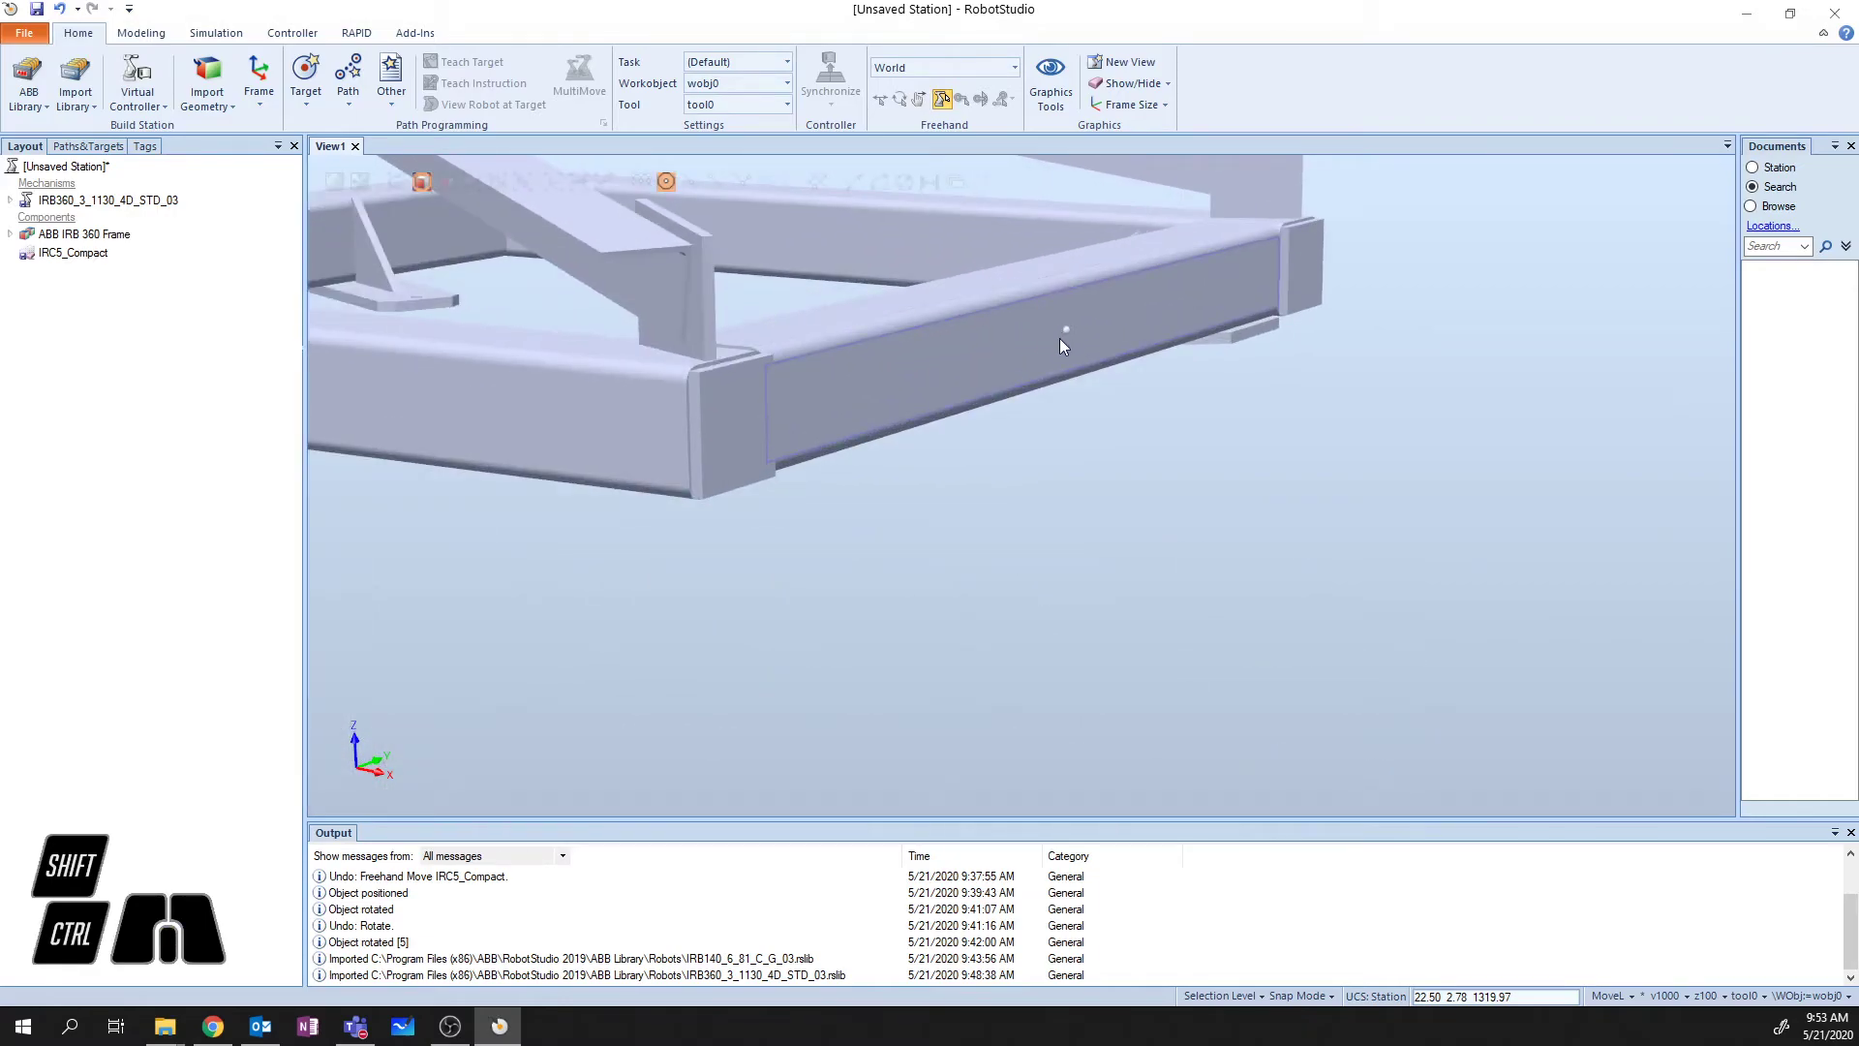
left_click_drag(1120, 445, 958, 540, "ctrl+shift")
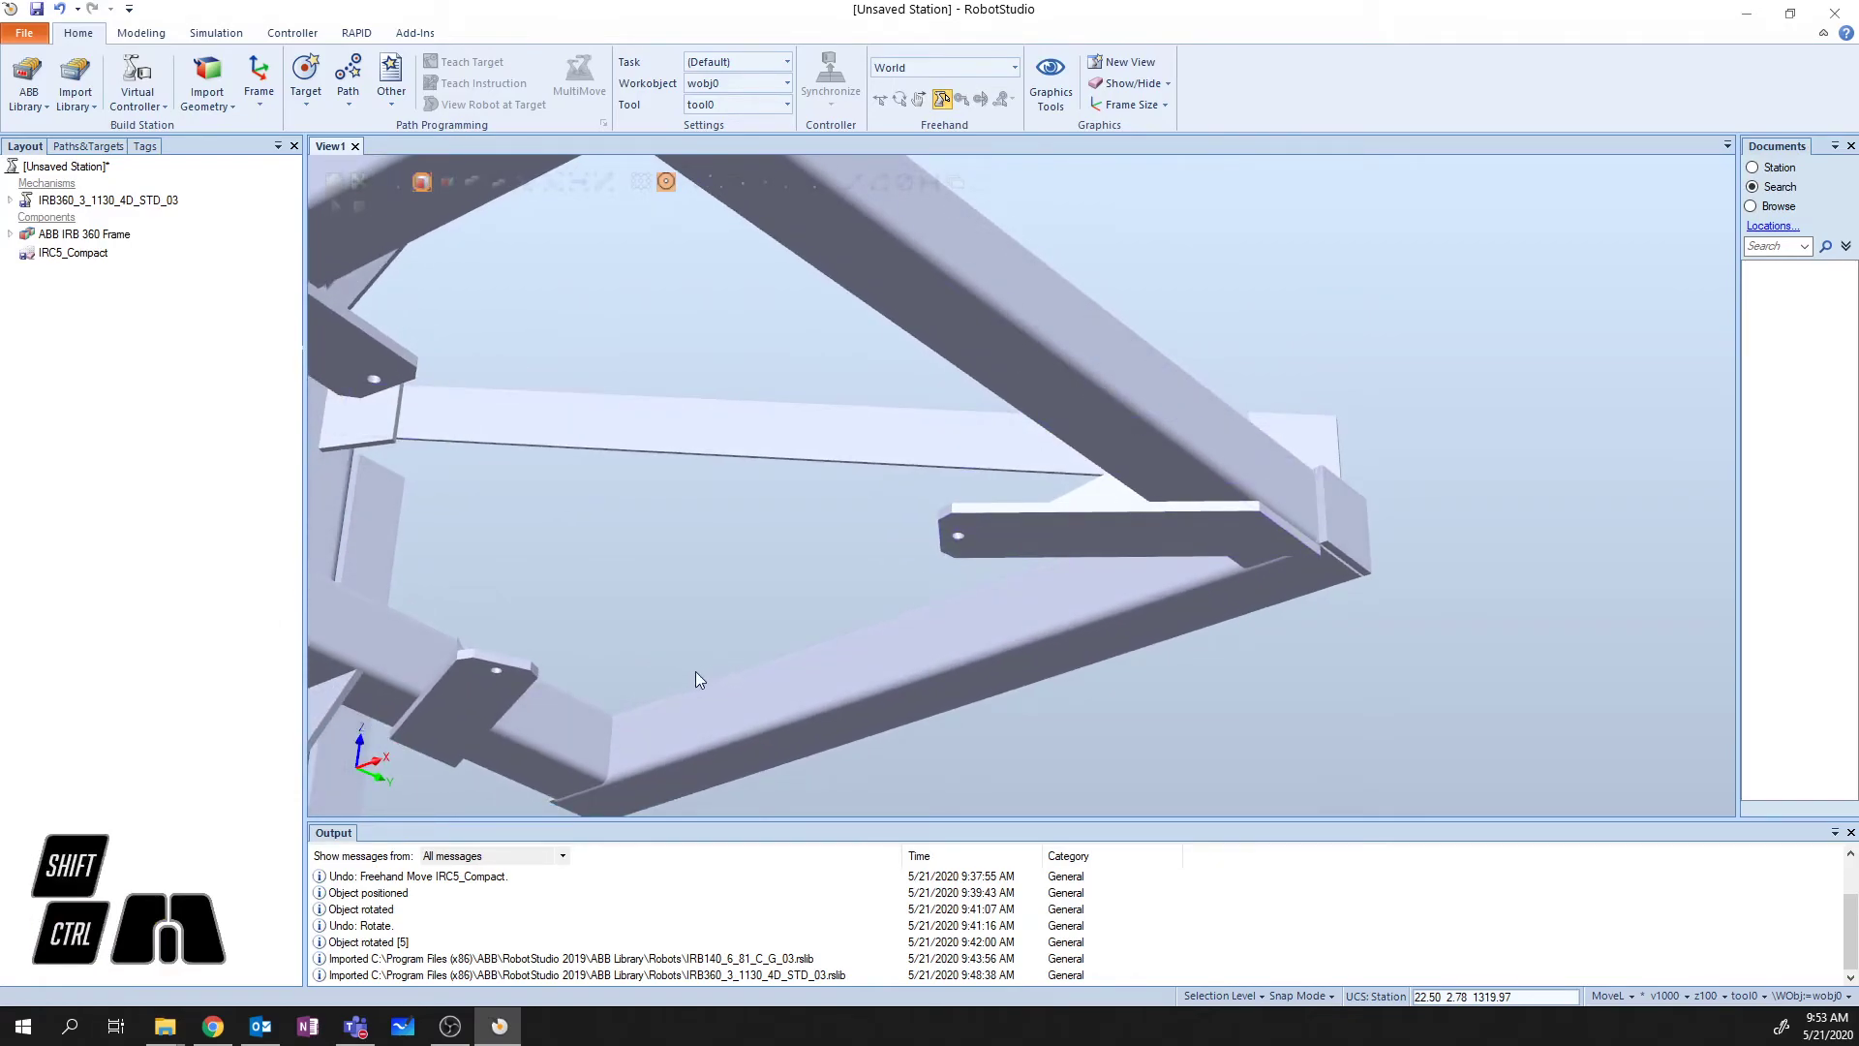
left_click(1403, 351)
left_click_drag(1457, 347, 1354, 505, "ctrl+shift")
scroll(875, 624, "up", 5)
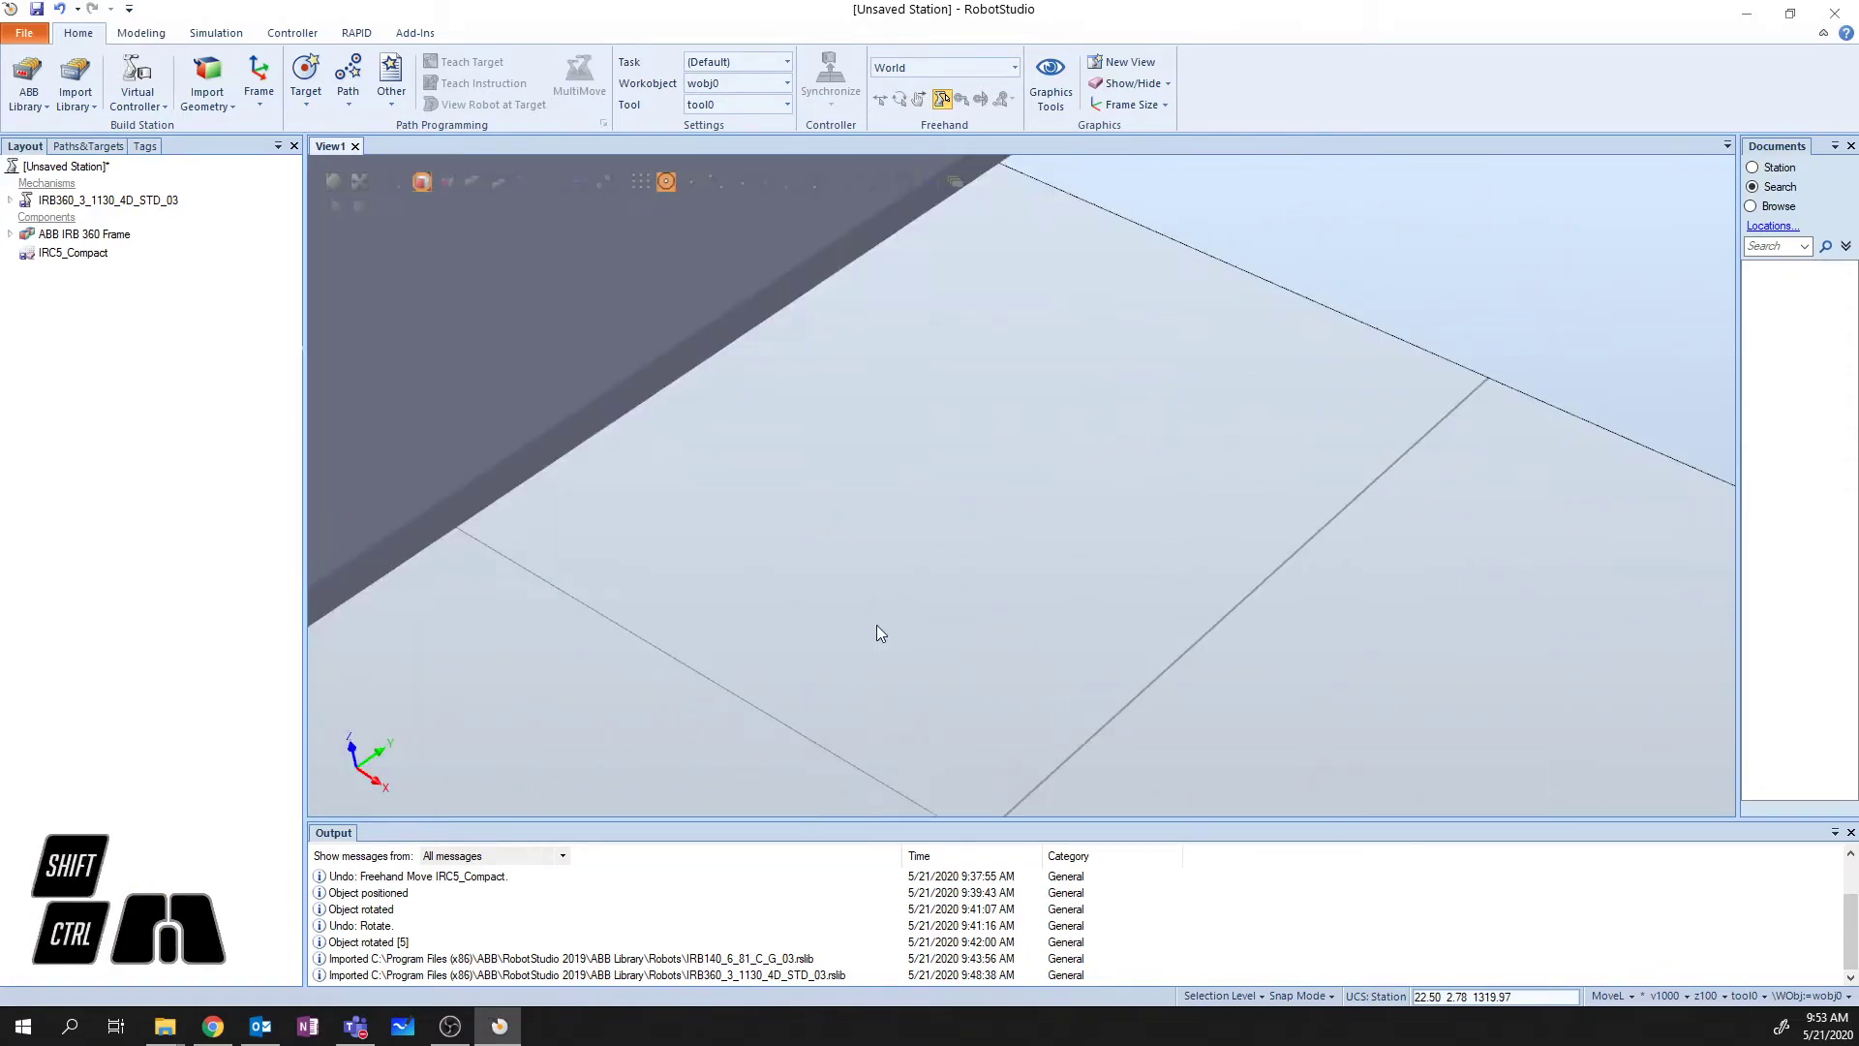
left_click(337, 182)
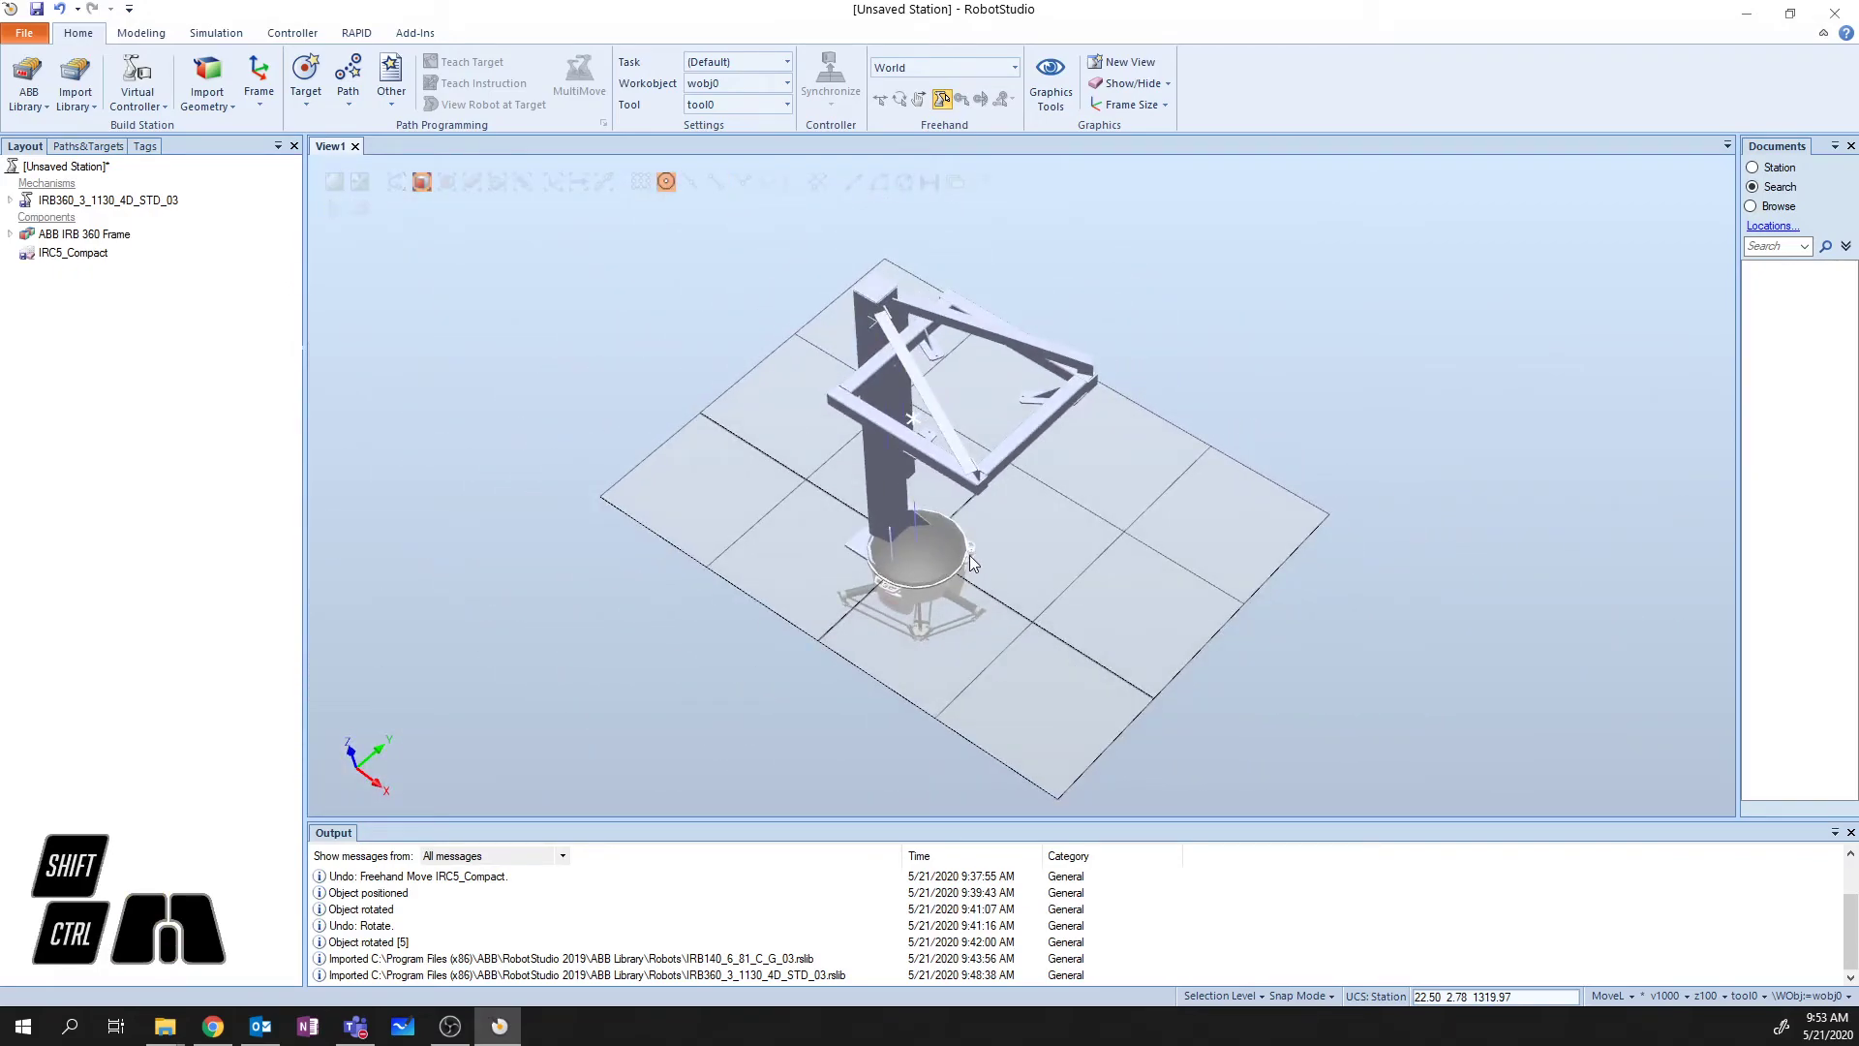
- Start a one-point placement of the IRB 360 robot, taking its From point at the centre of the rim's mounting lug hole
scroll(973, 554, "up", 8)
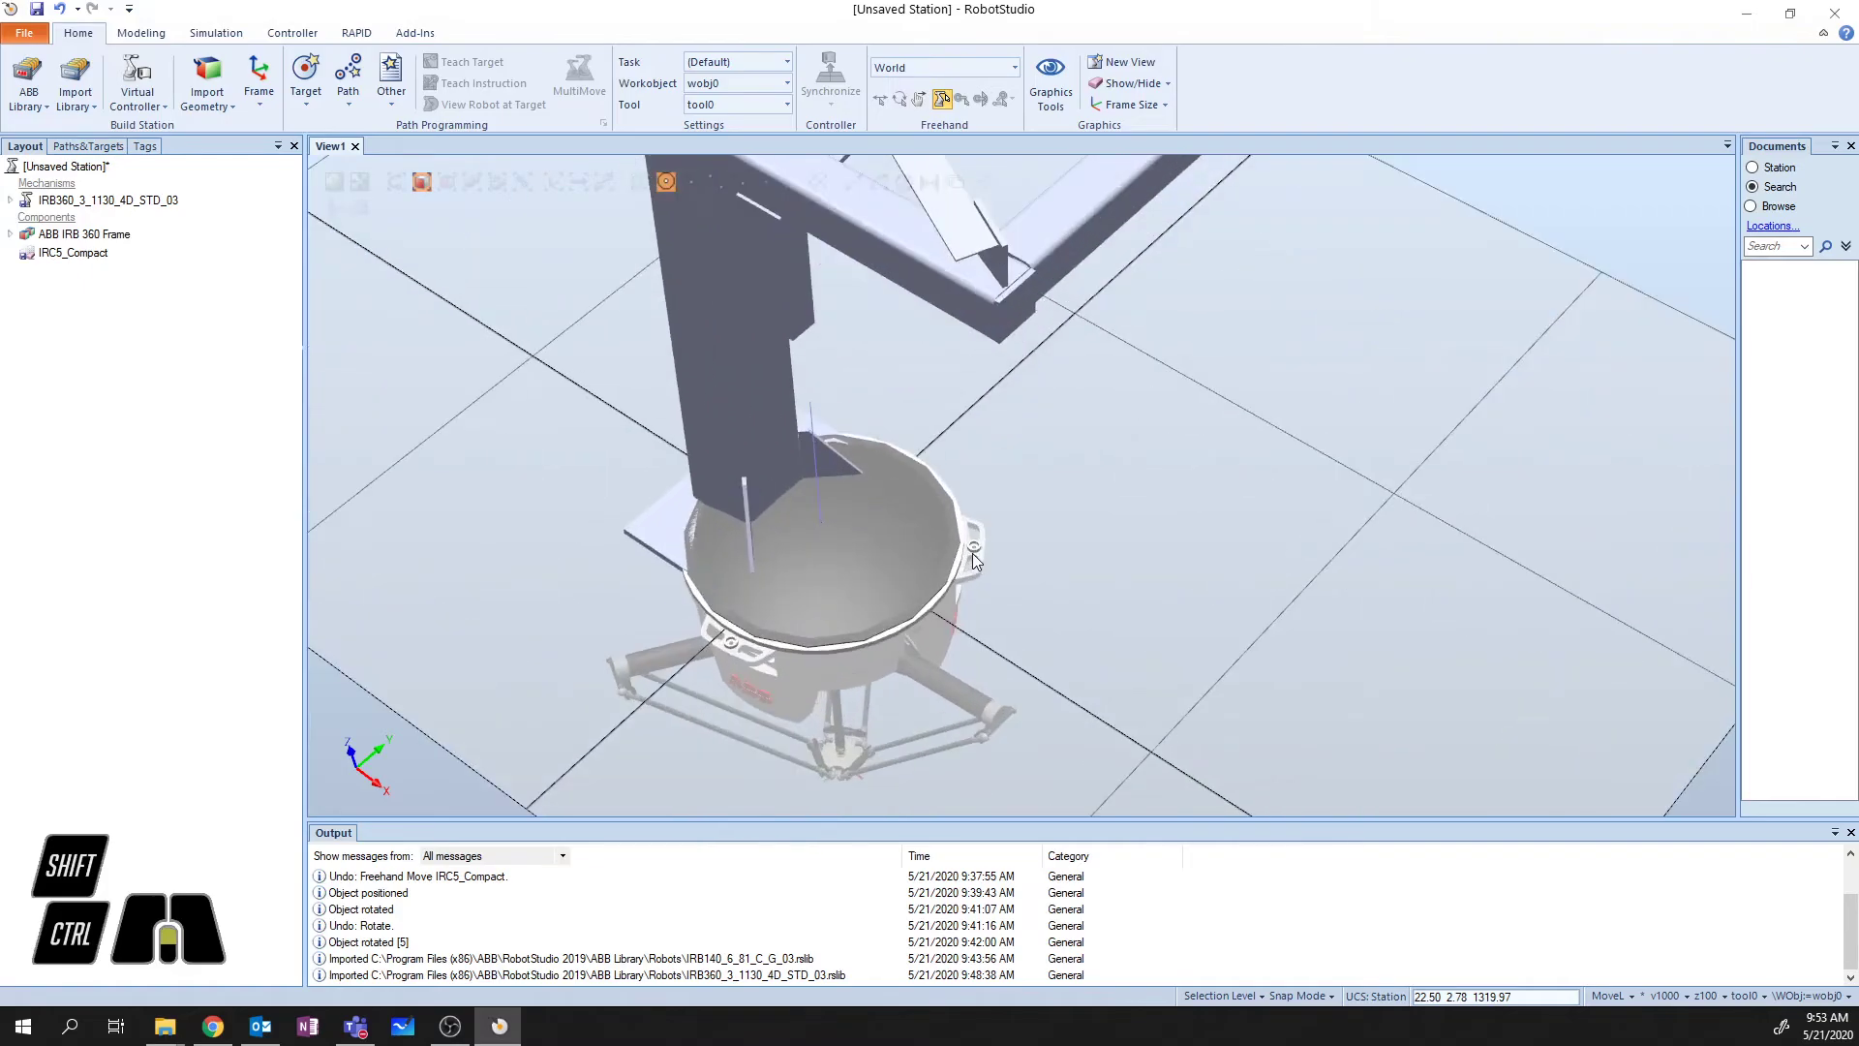
scroll(975, 545, "up", 5)
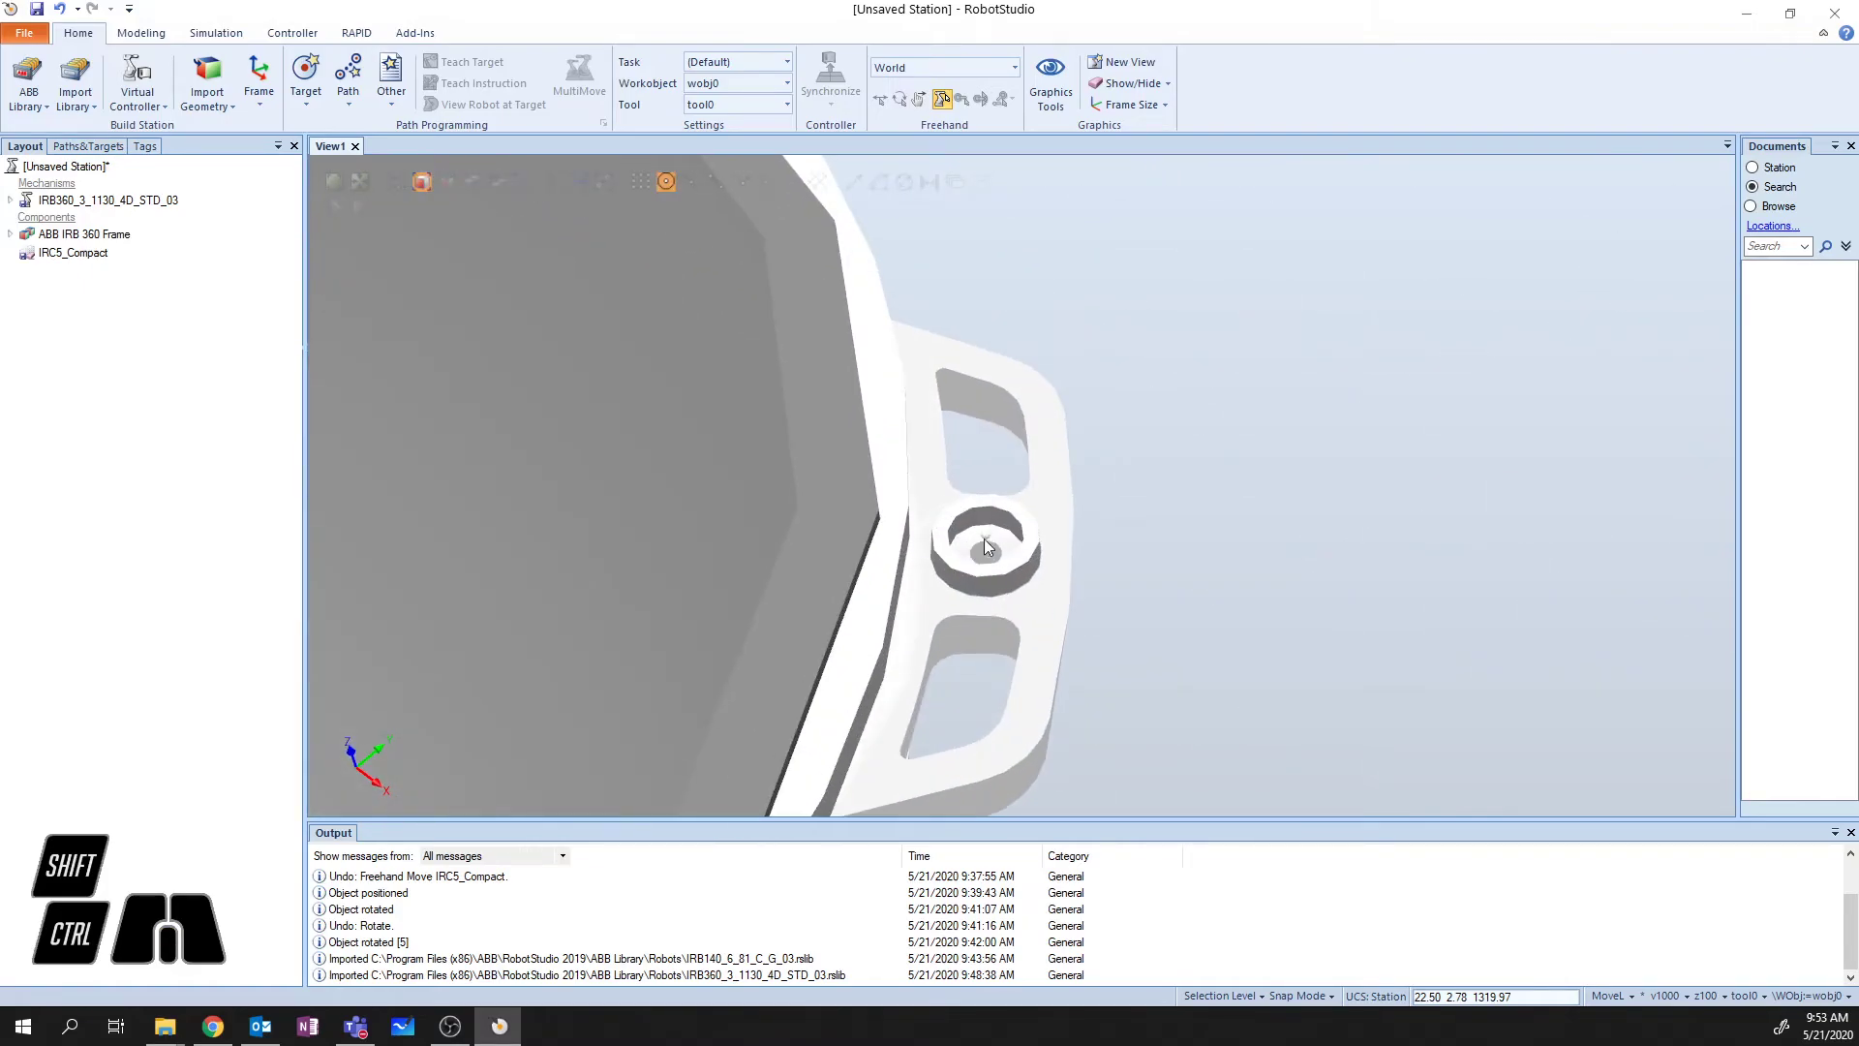
left_click(107, 200)
right_click(108, 204)
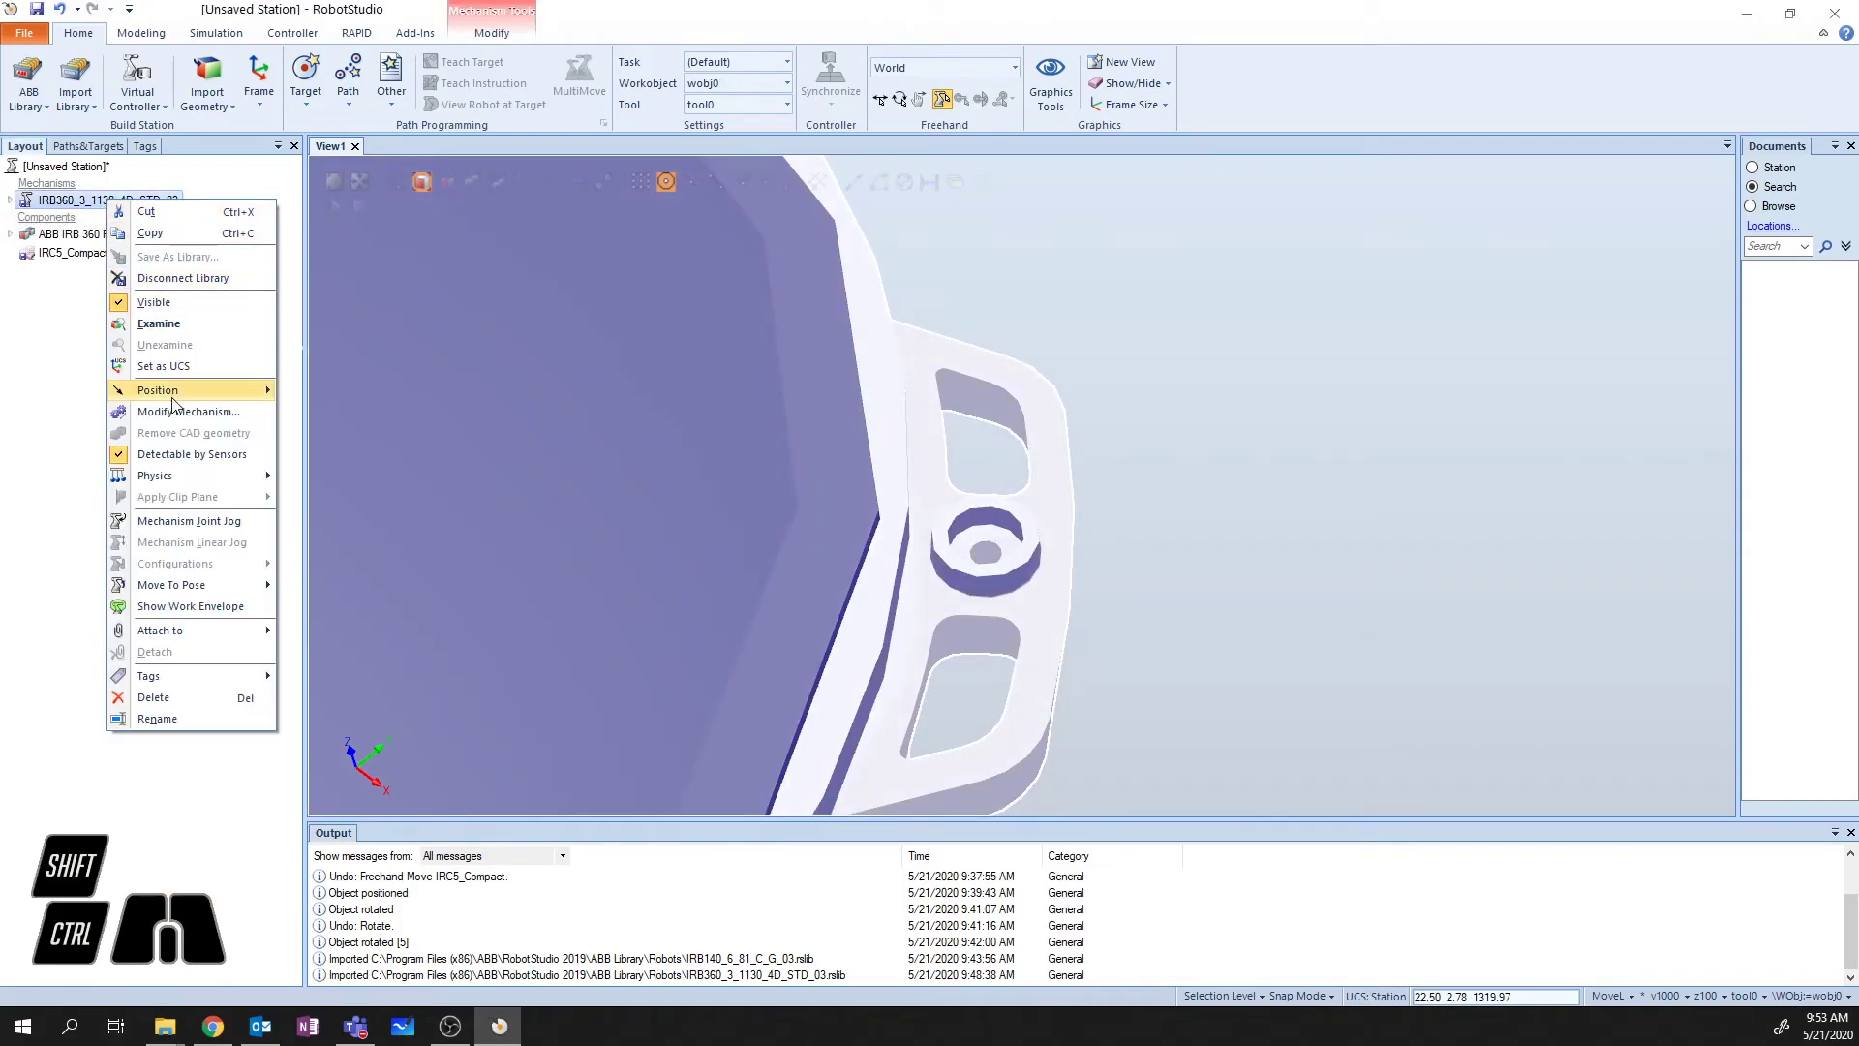
mouse_move(173, 395)
mouse_move(360, 461)
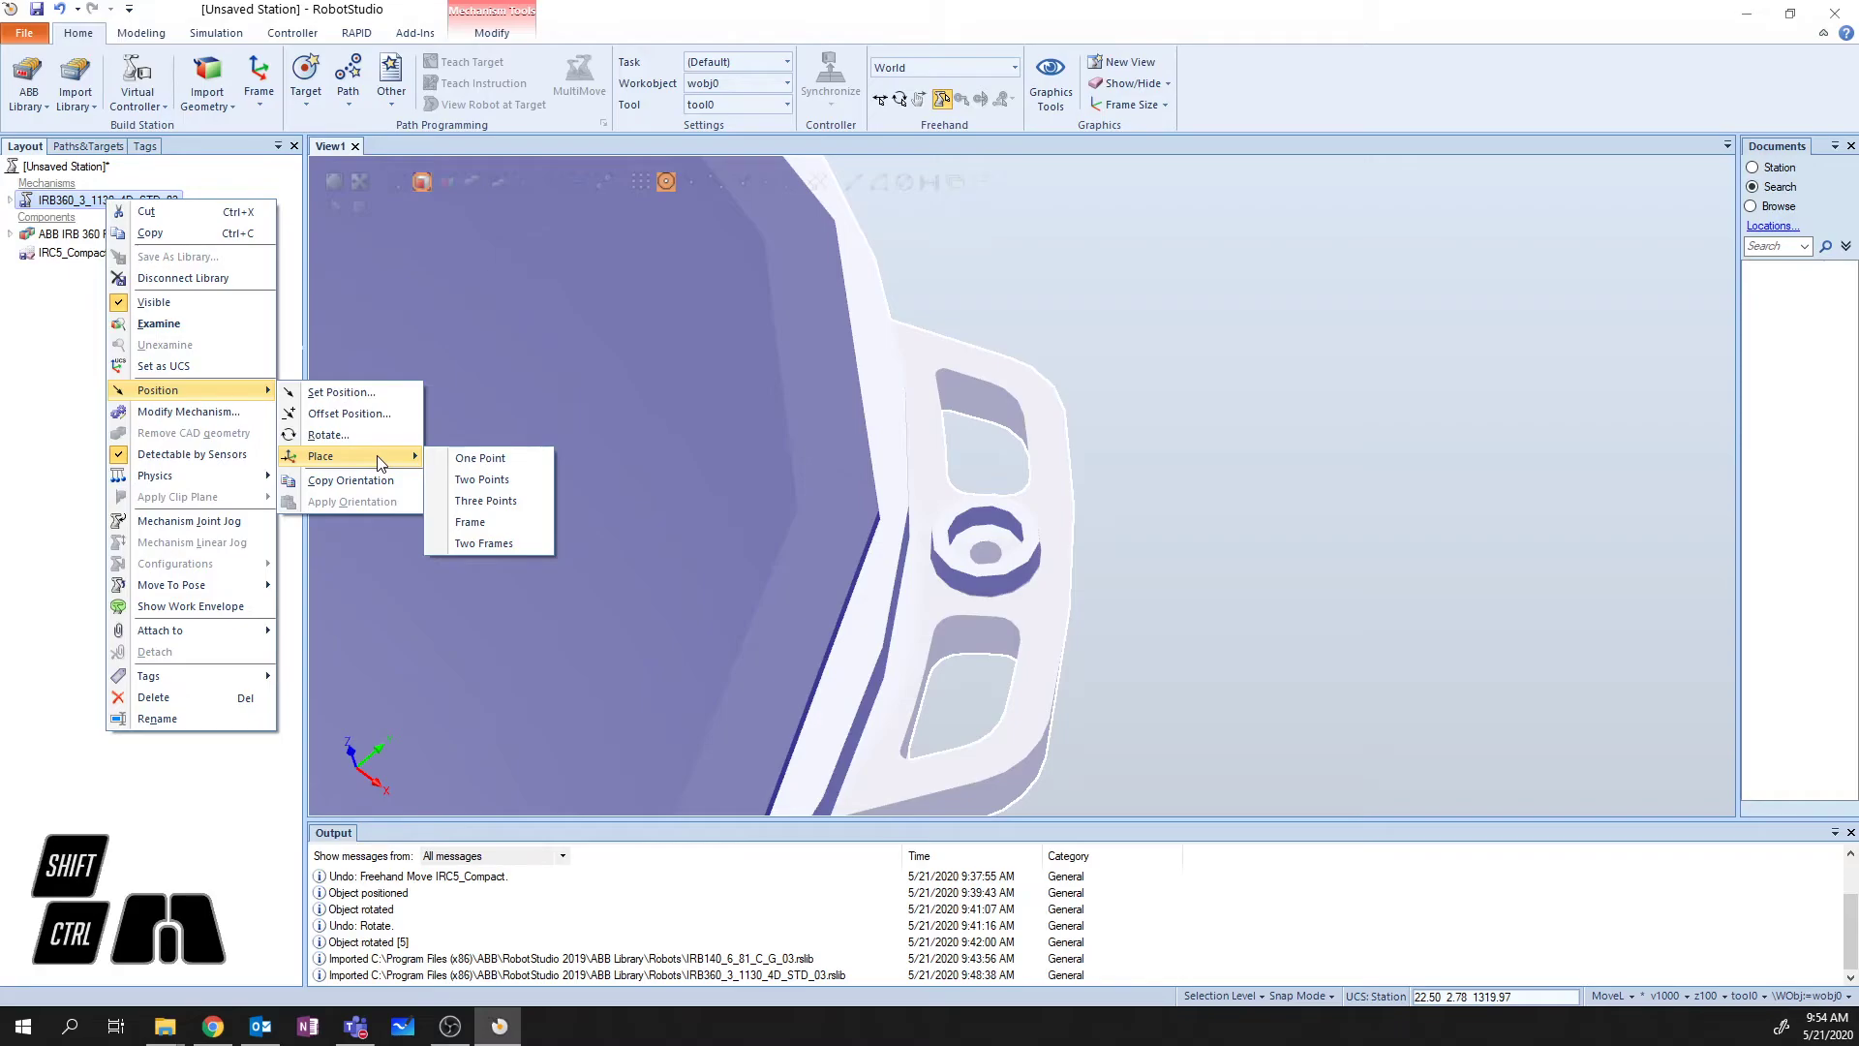
left_click(478, 461)
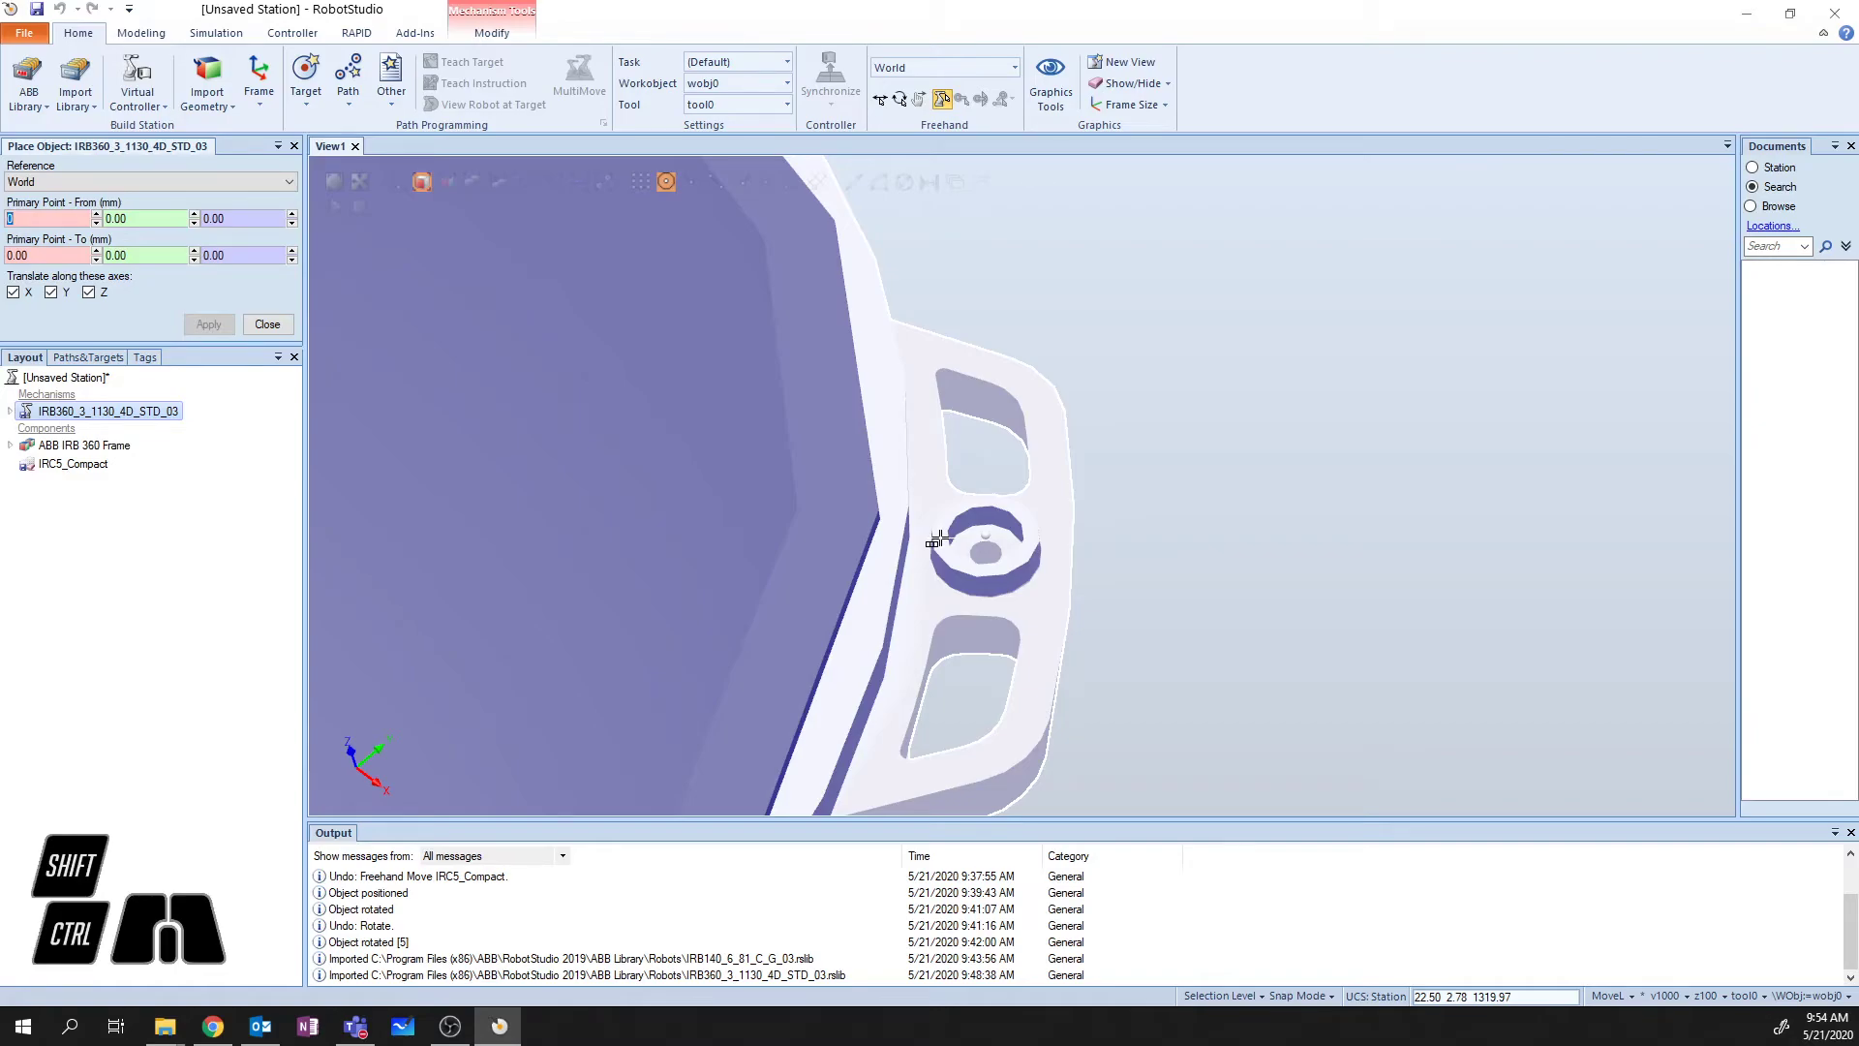
left_click(66, 256)
left_click(12, 220)
left_click(944, 532)
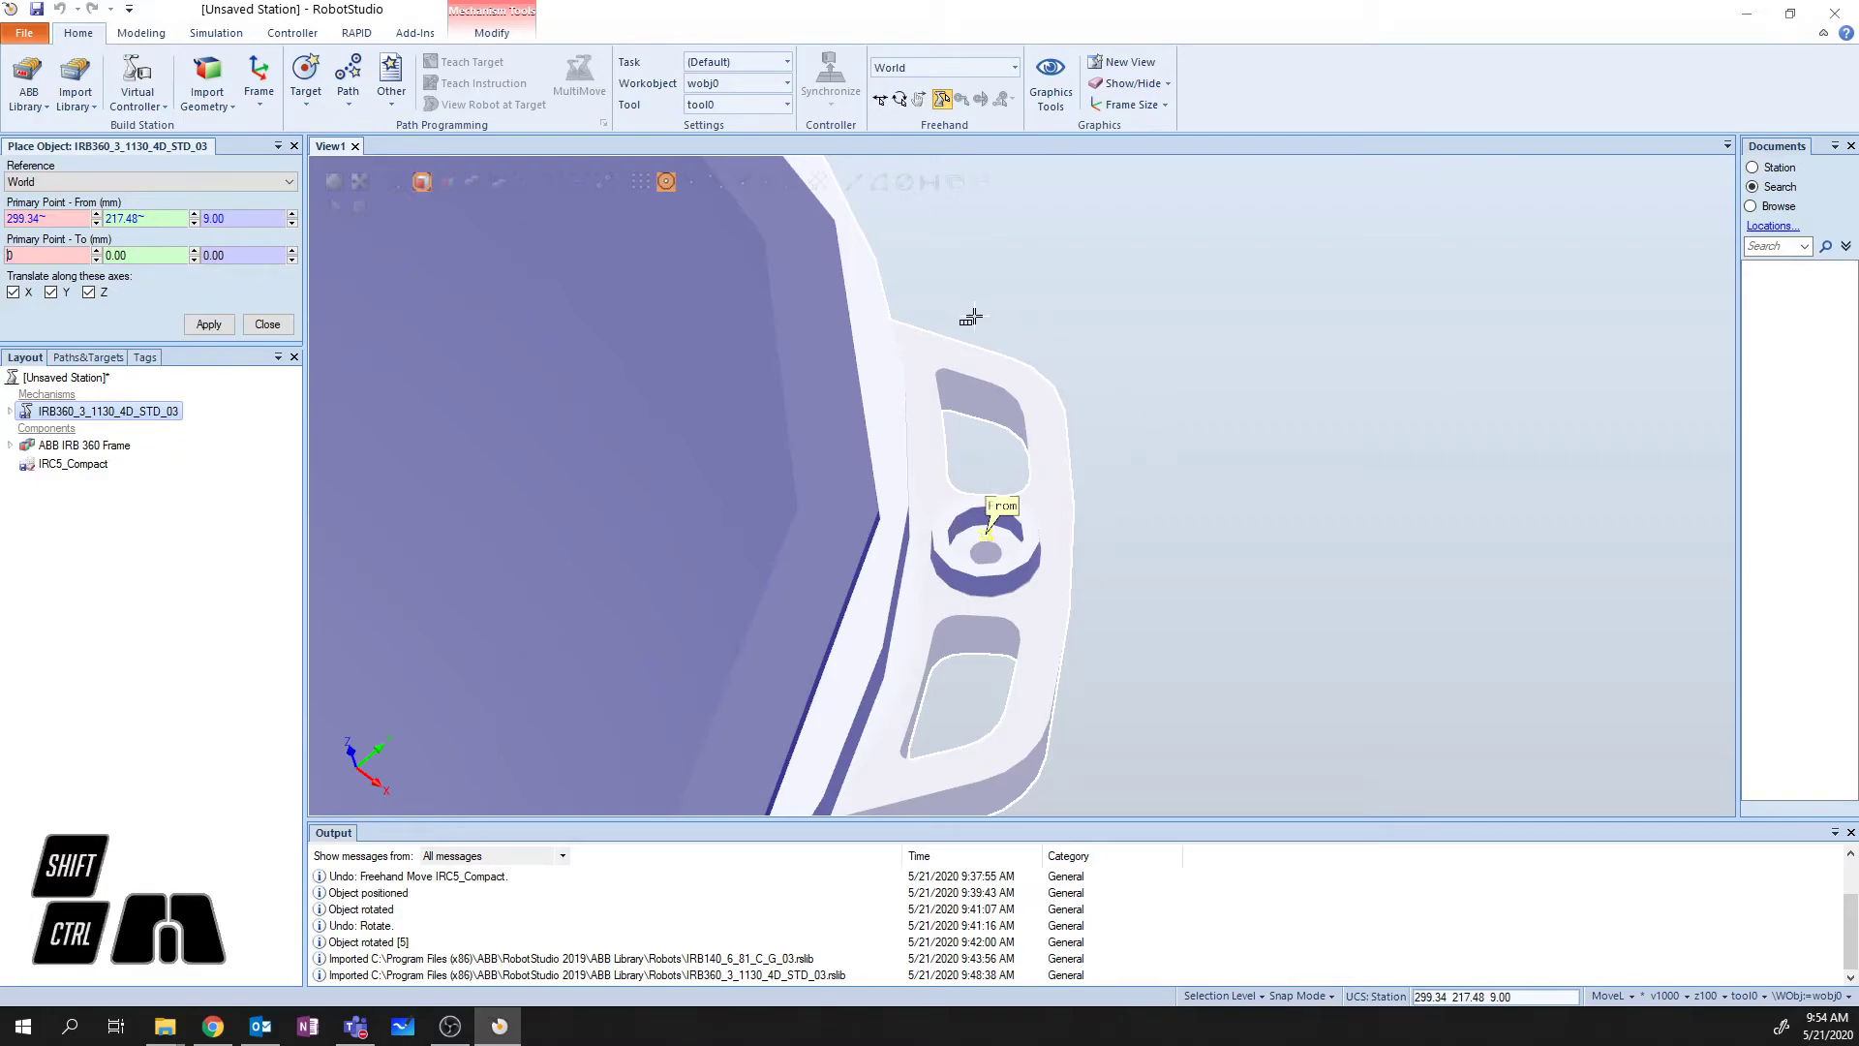
- Select the ABB IRB 360 Frame and the upper face of its mounting bracket at the outer corner
scroll(965, 313, "down", 3)
scroll(965, 313, "down", 3)
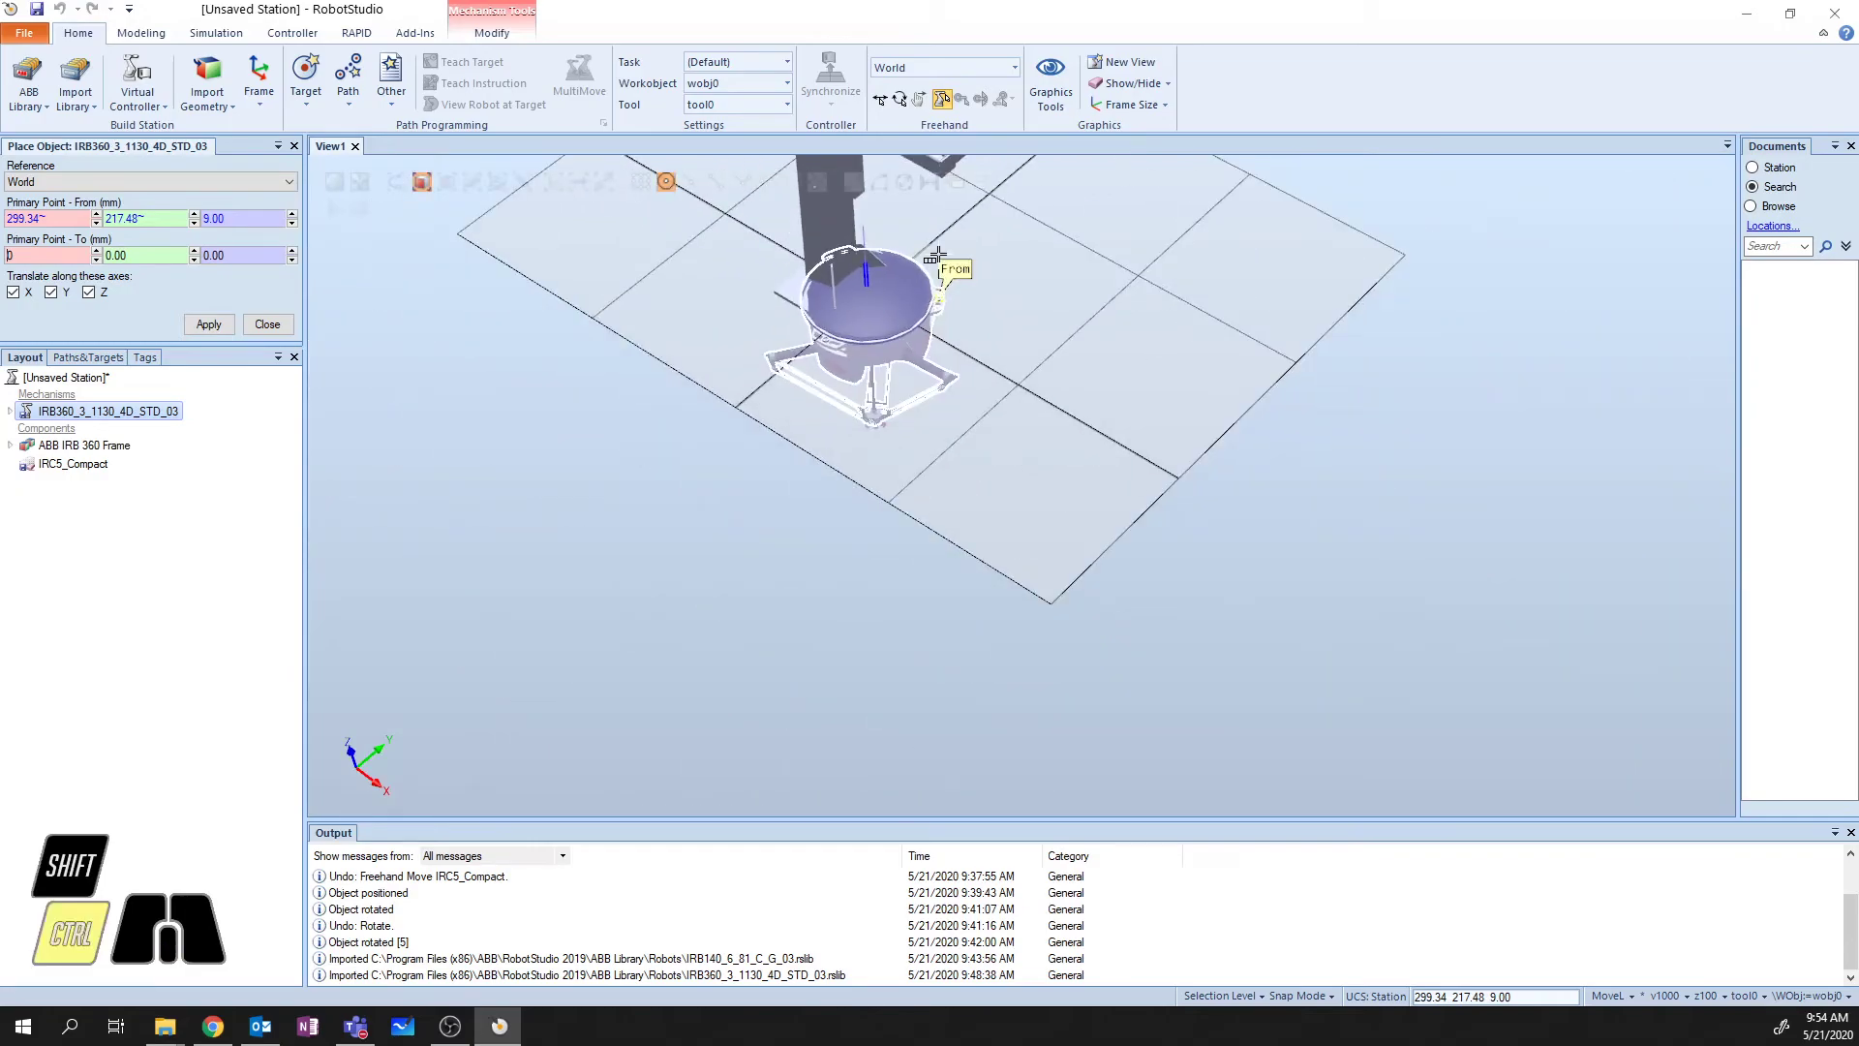
left_click_drag(945, 249, 932, 389, "ctrl")
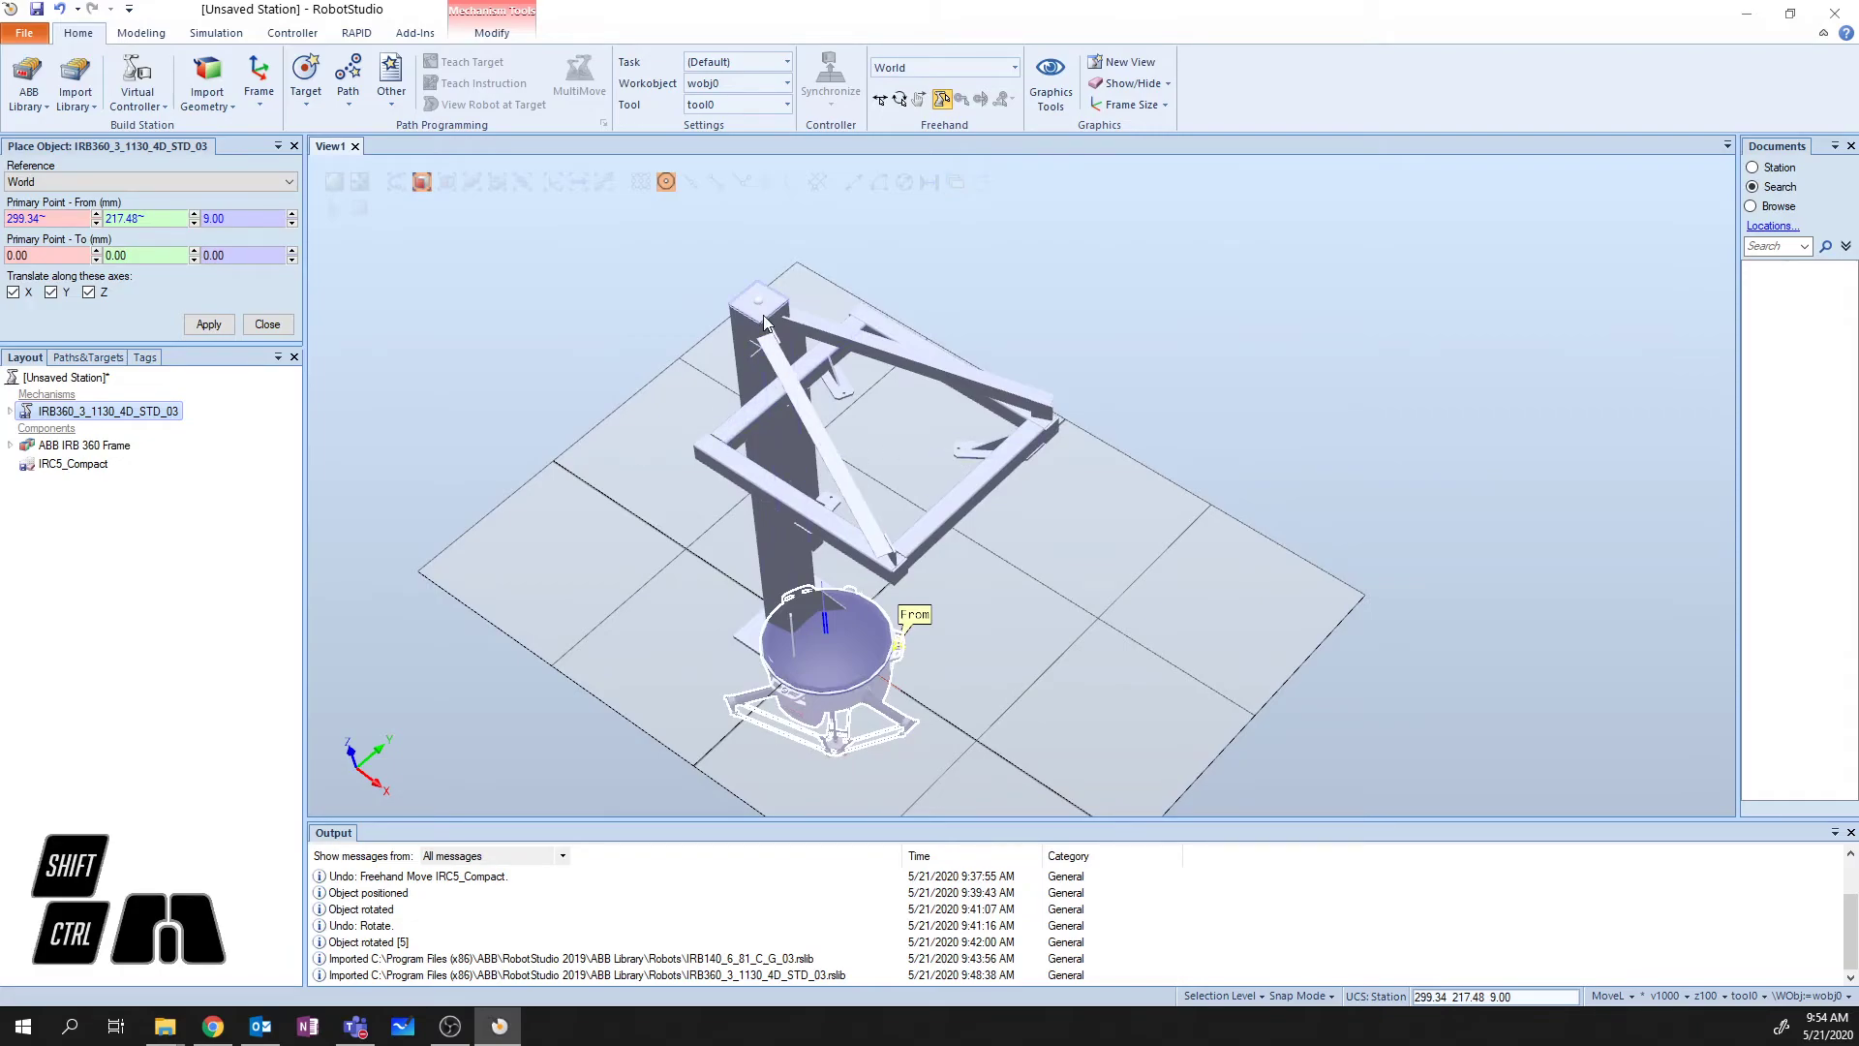
left_click(88, 447)
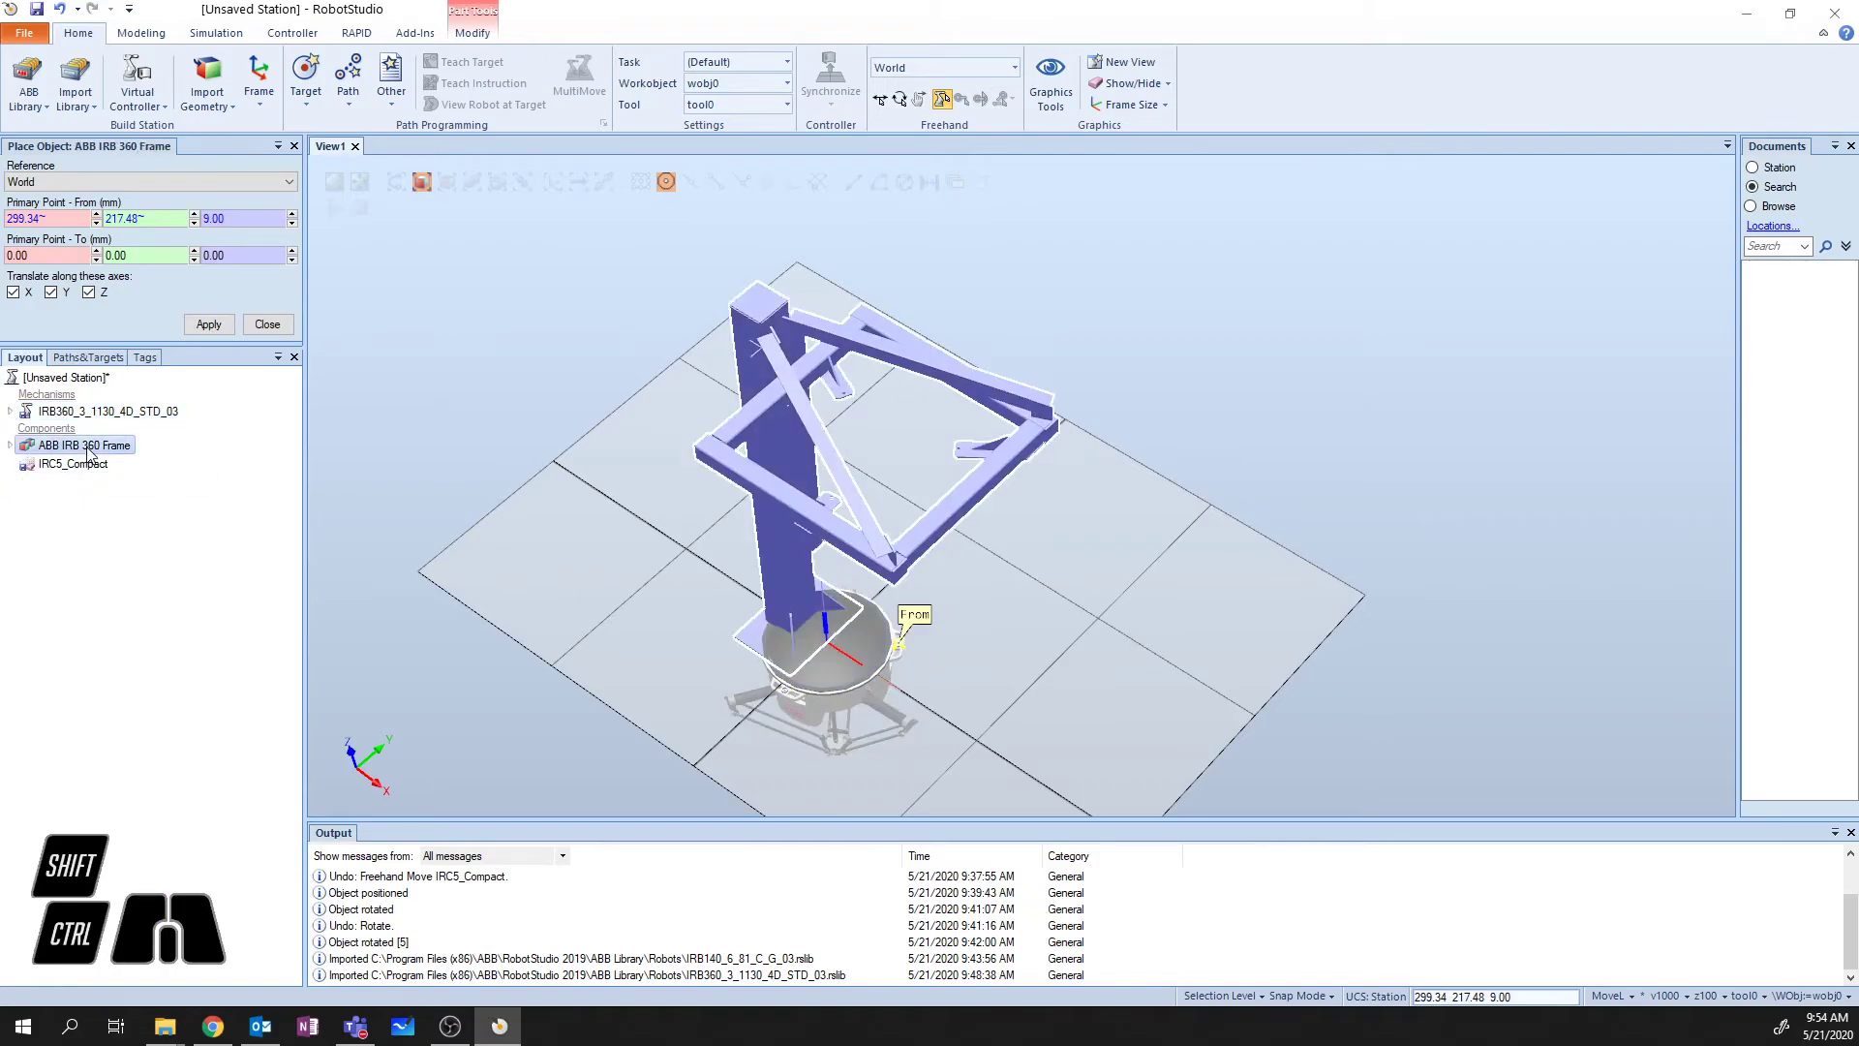
left_click(365, 185)
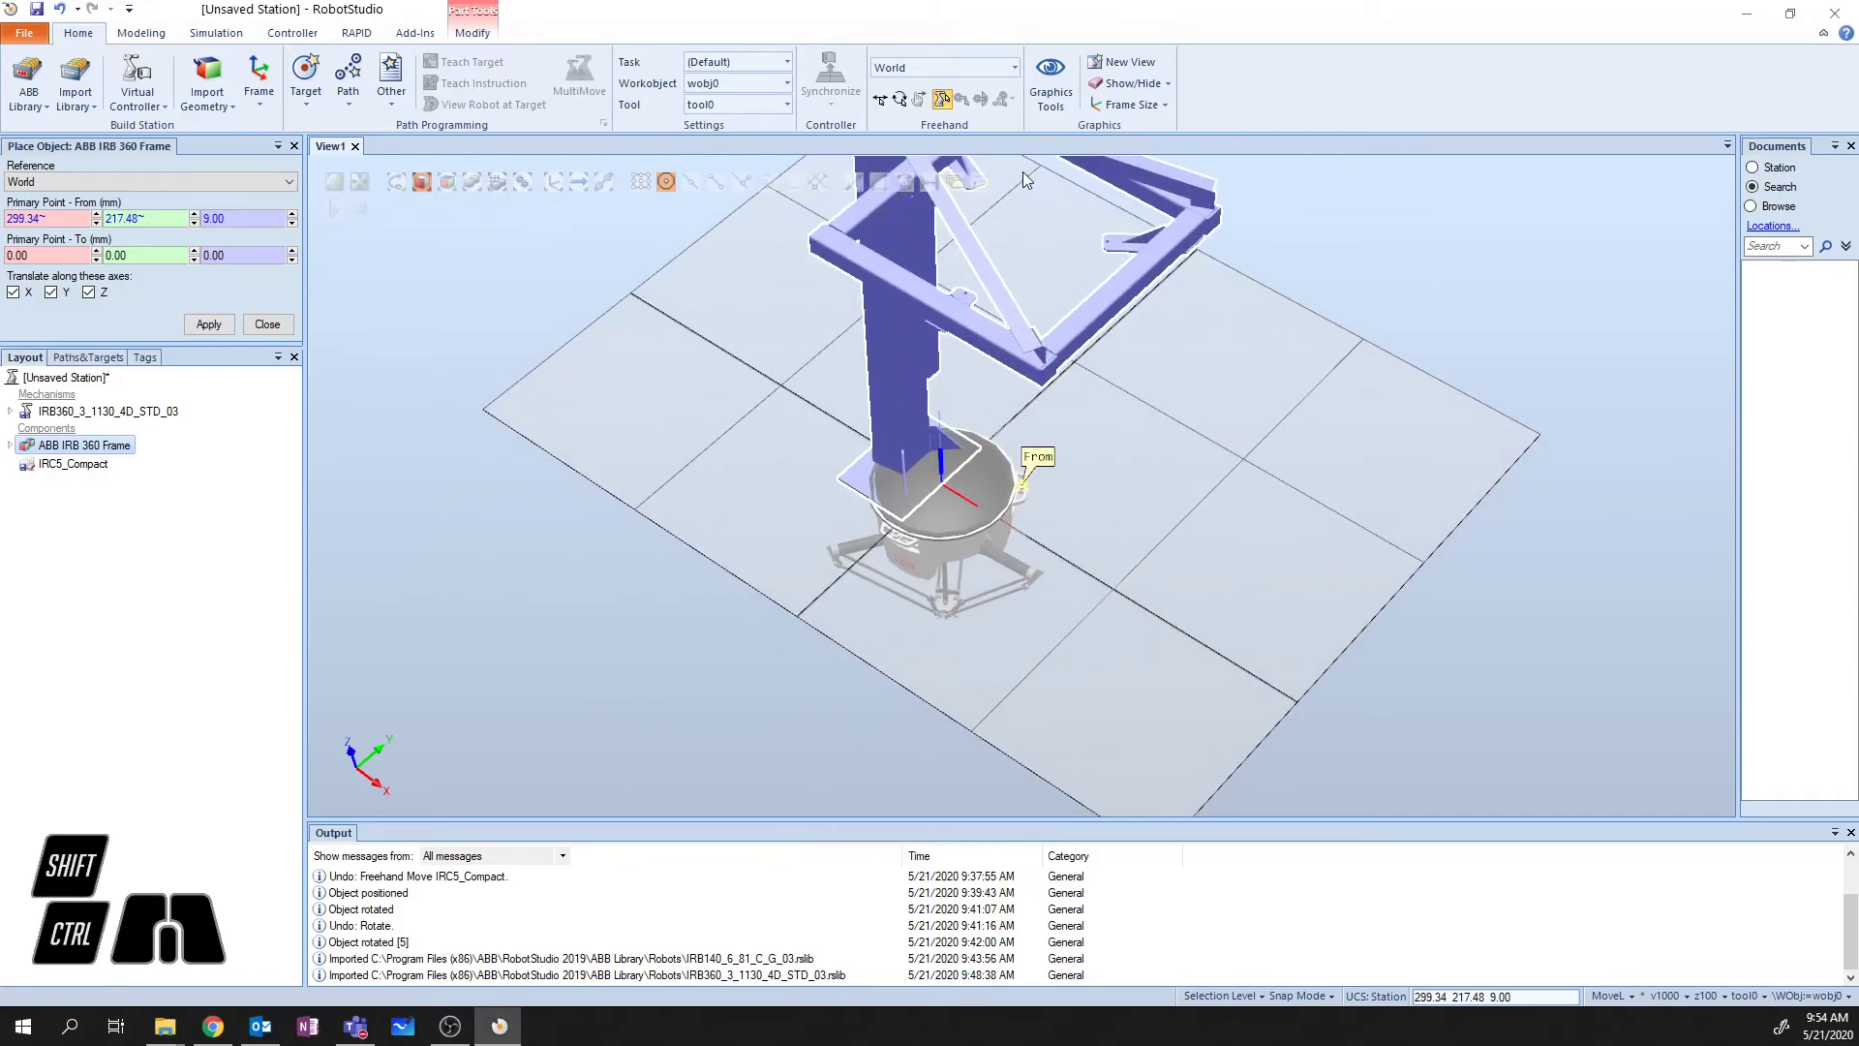
left_click(1117, 242)
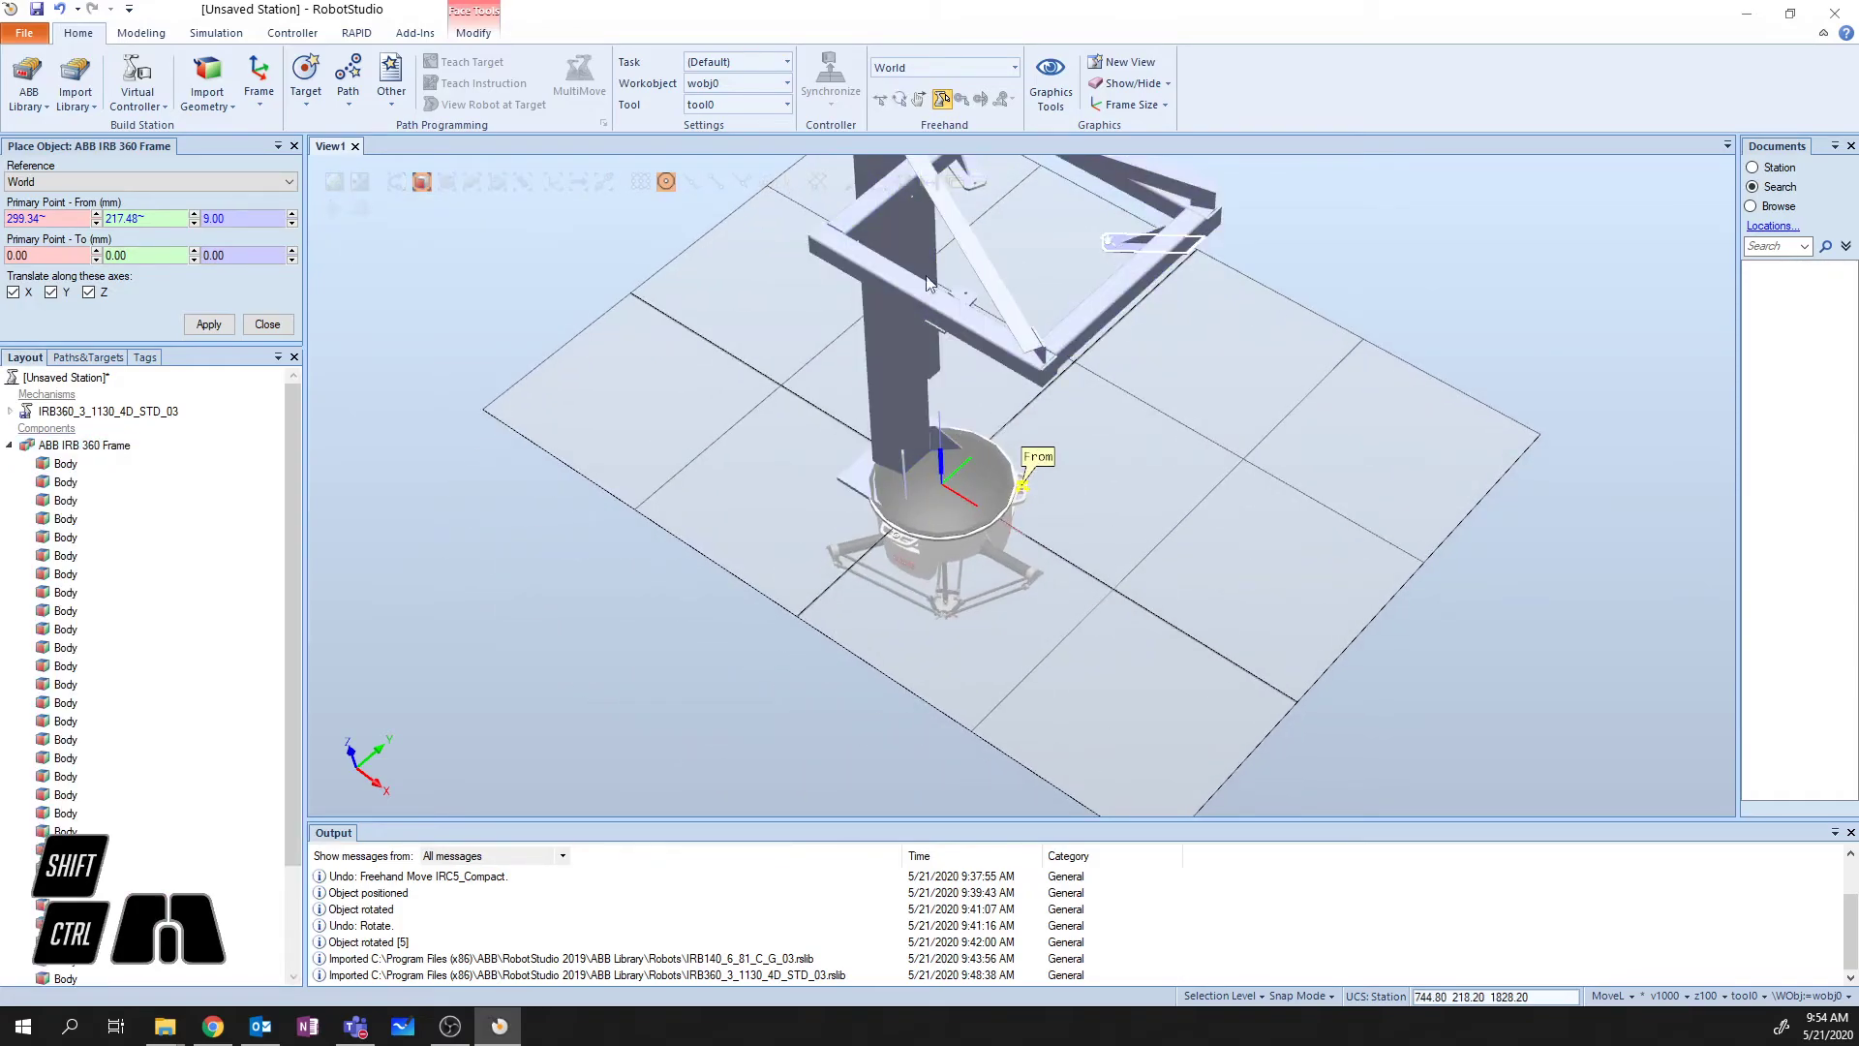
left_click(363, 186)
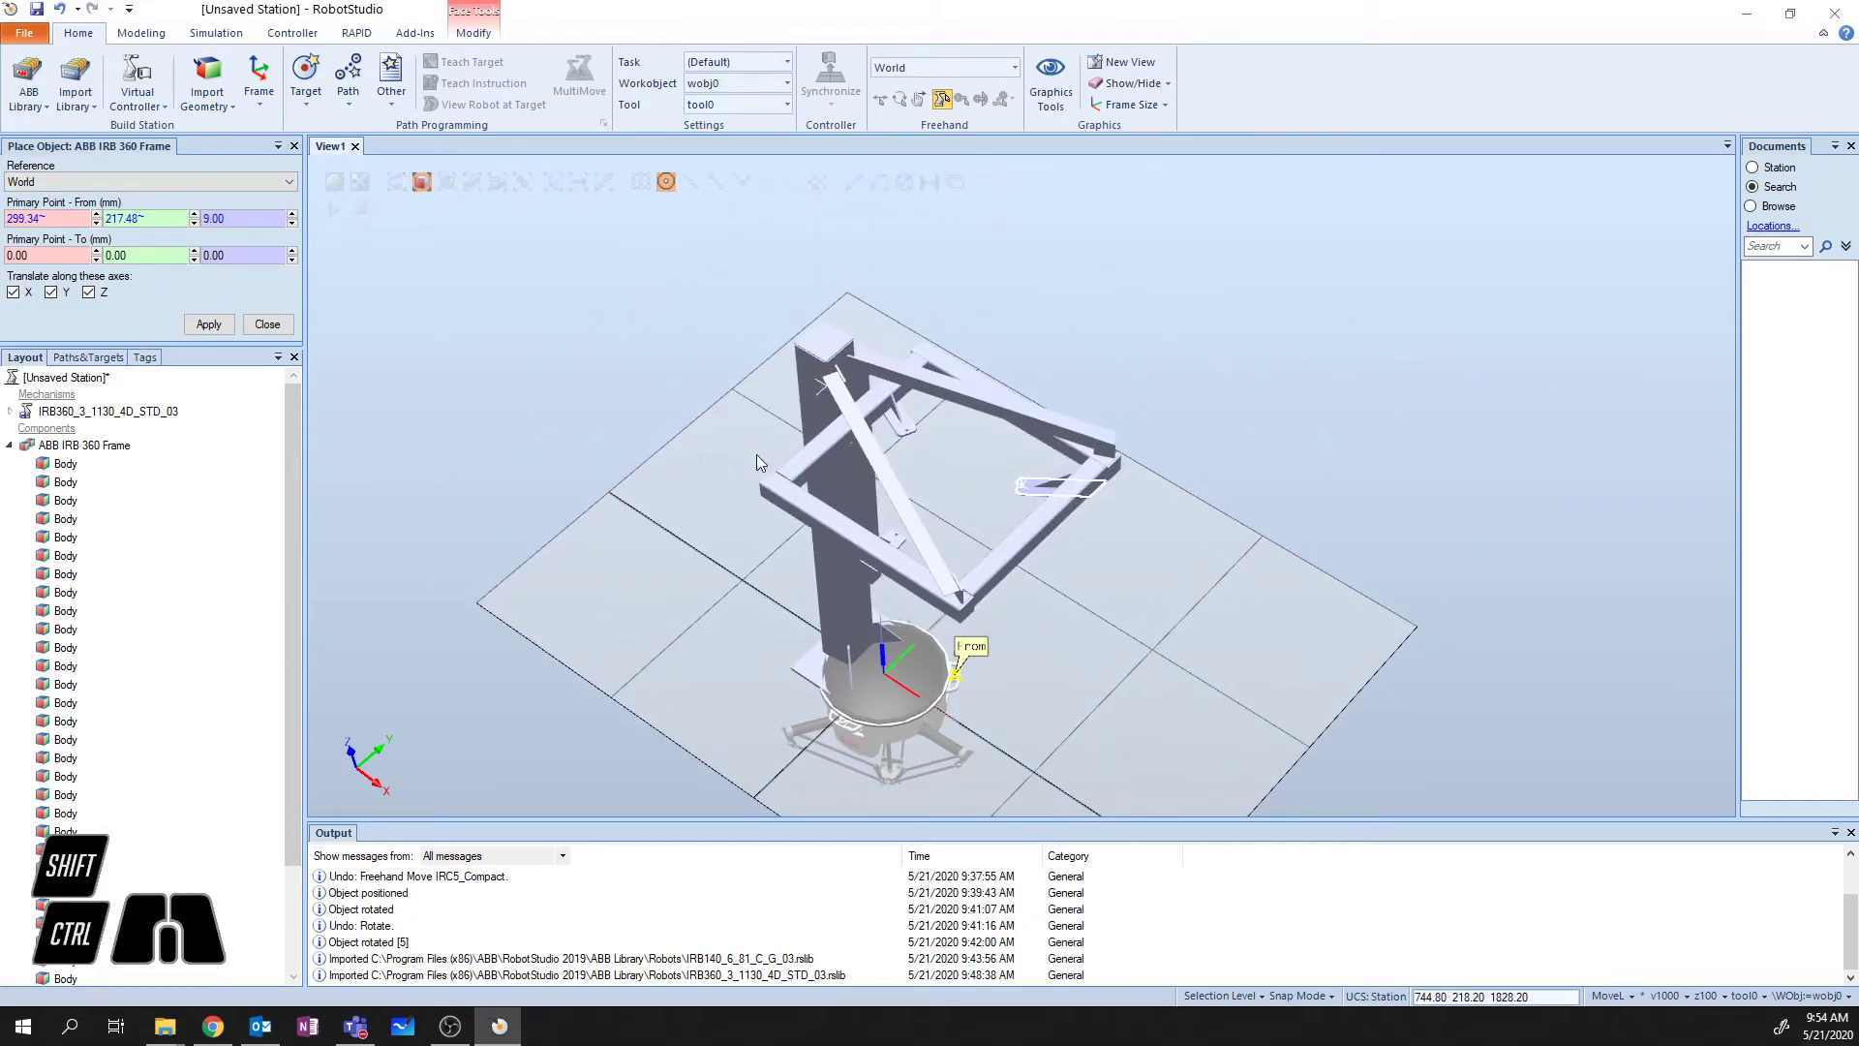
- Set the placement's To point at the bracket hole's centre on the underside, at 744.80, 218.20, 1816.20
left_click_drag(1140, 550, 1111, 363, "ctrl+shift")
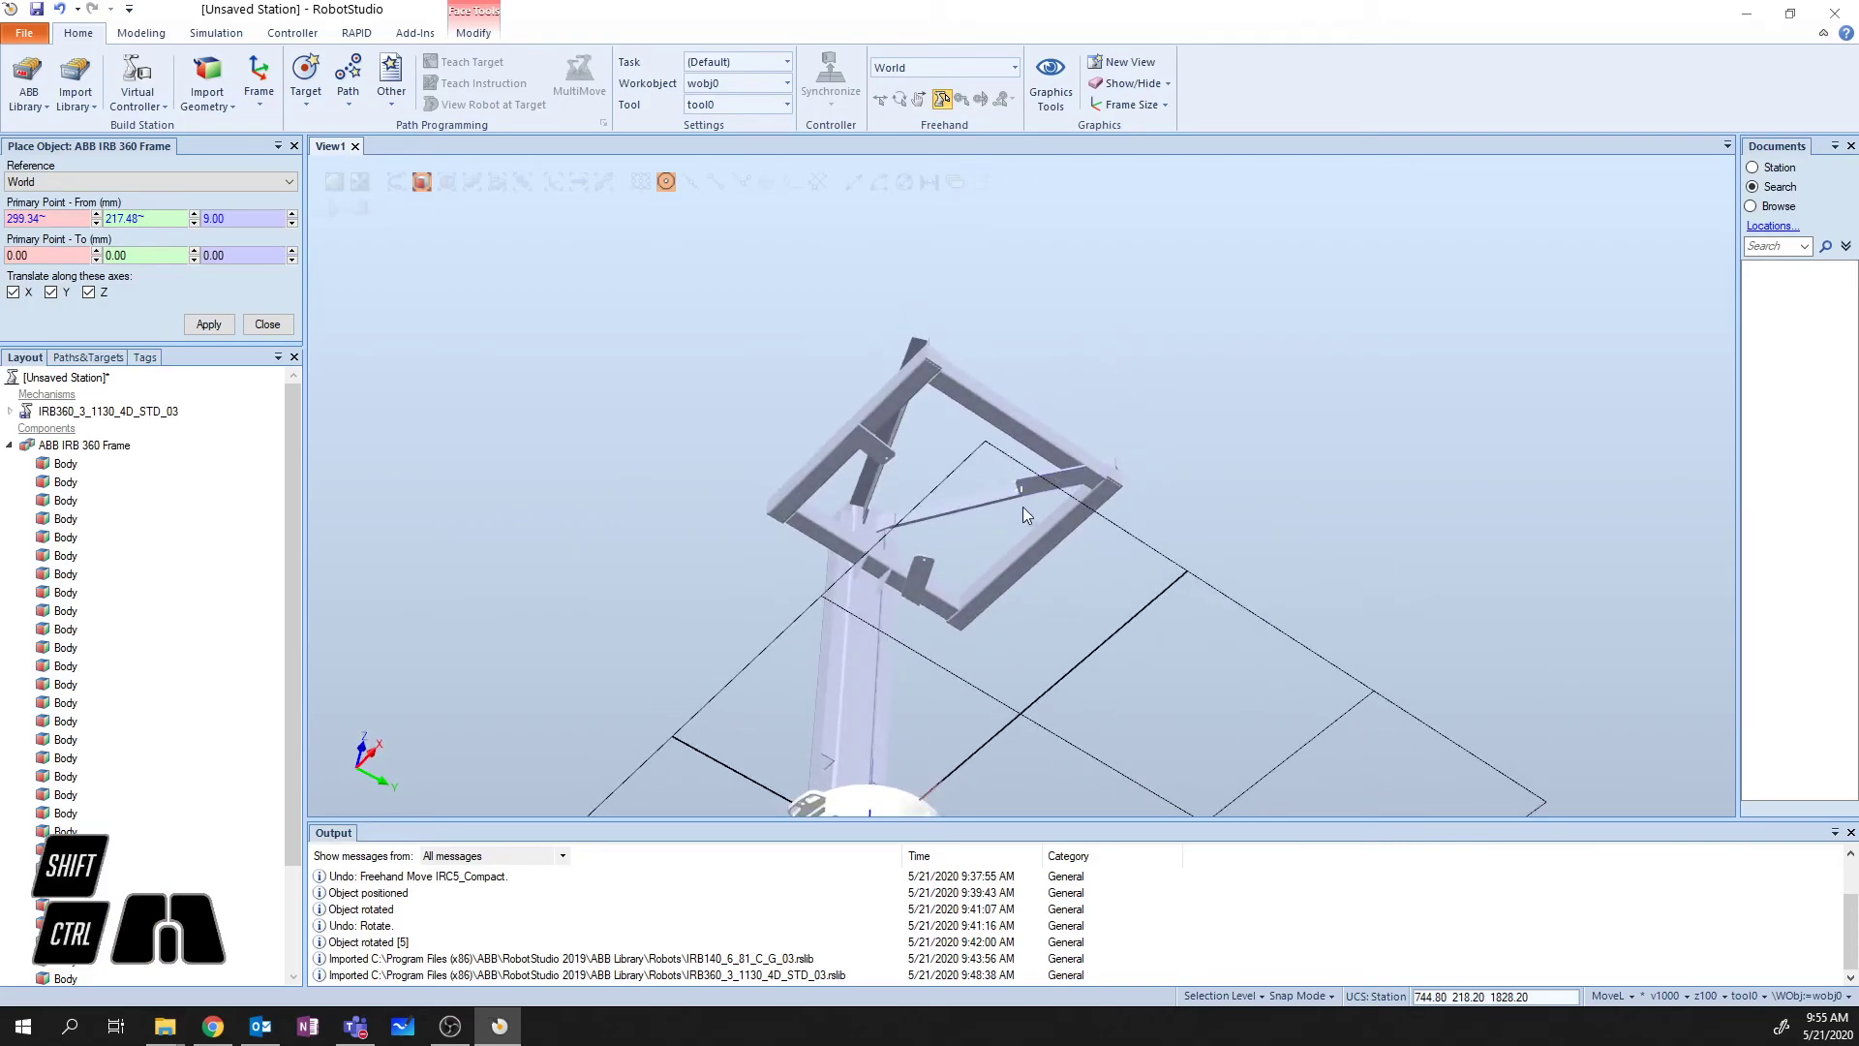
scroll(1027, 484, "up", 1)
scroll(1027, 484, "up", 5)
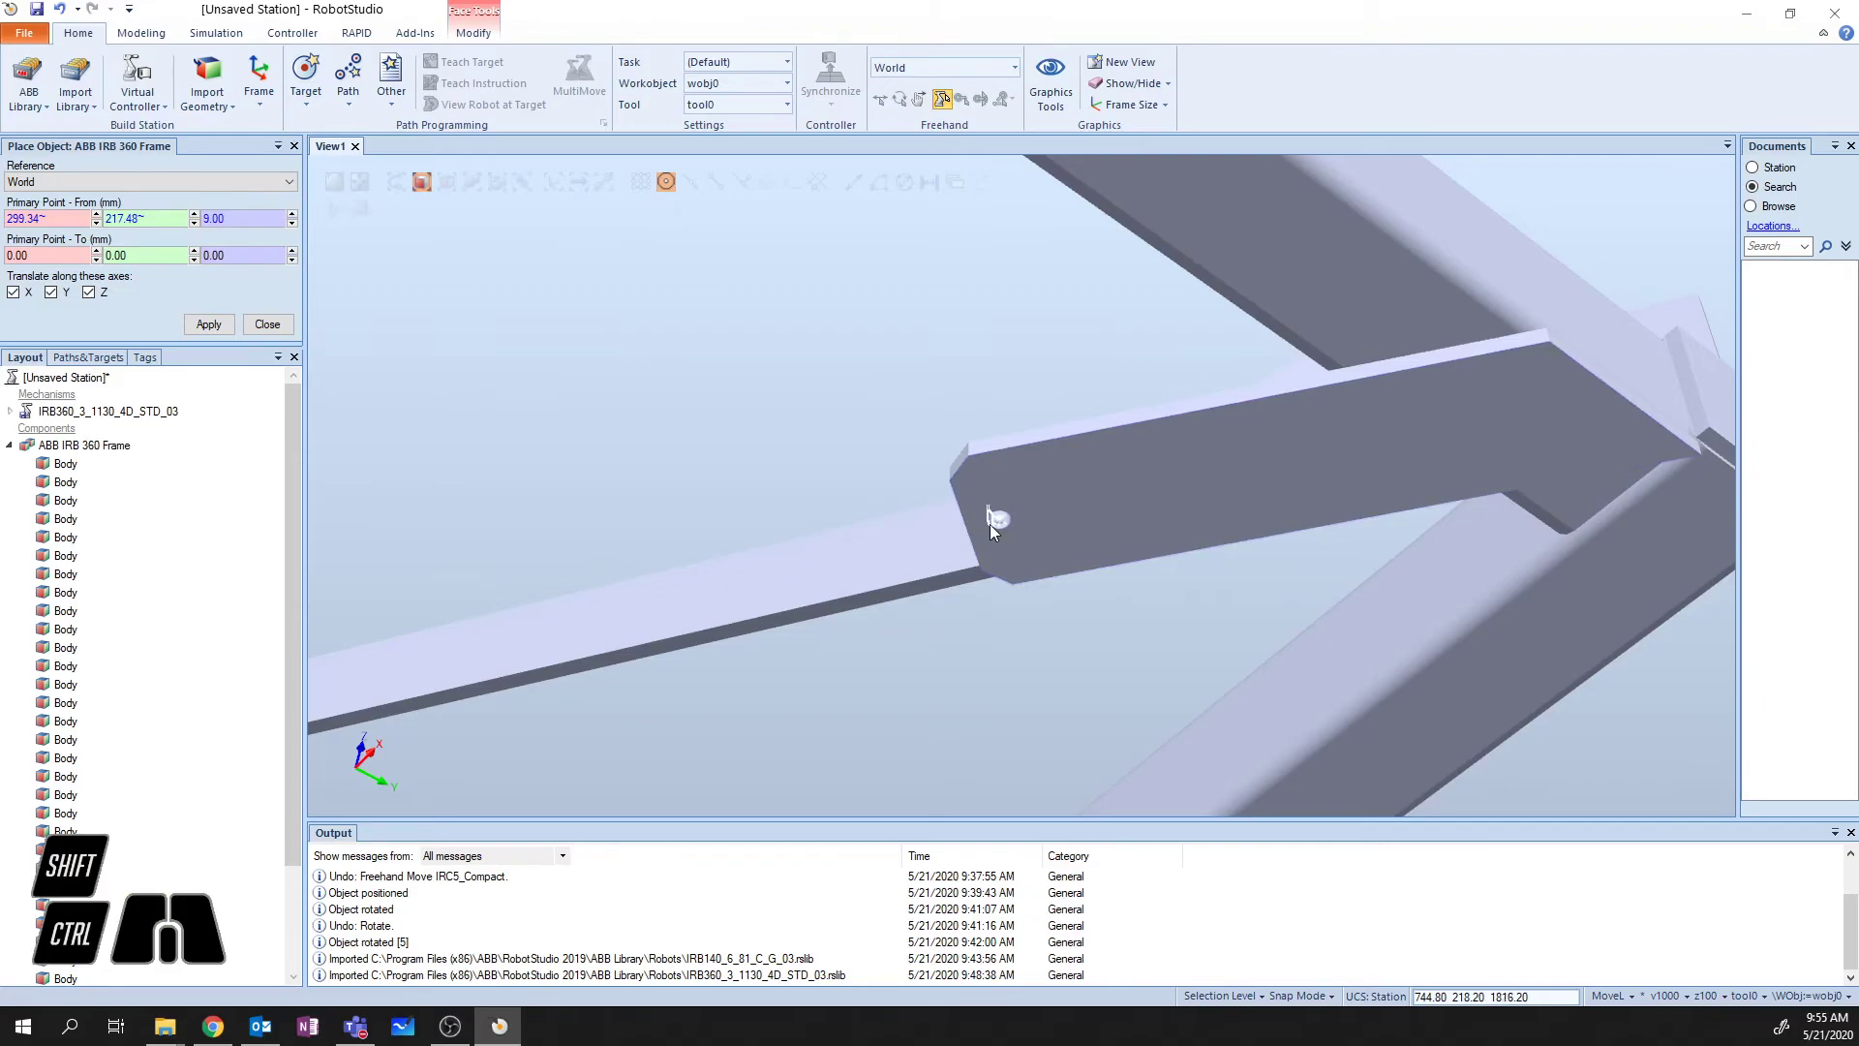
left_click(36, 255)
type("0")
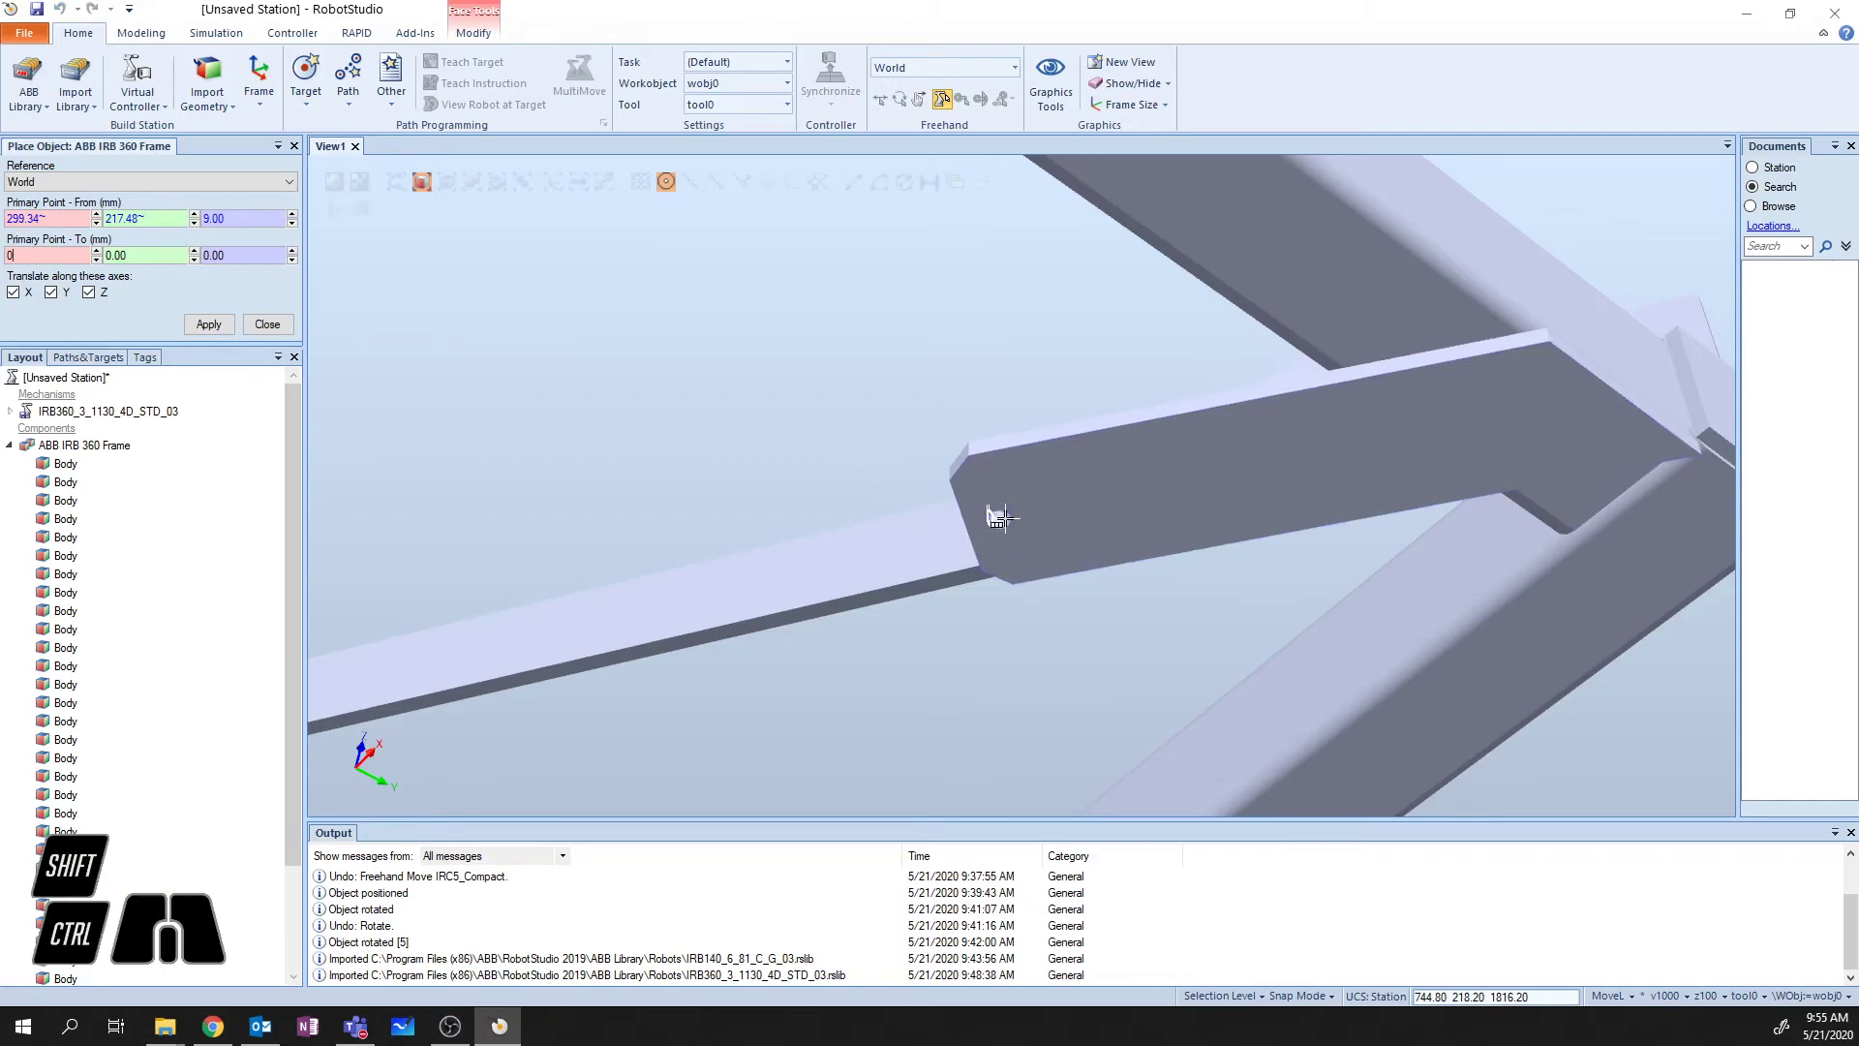
left_click(987, 506)
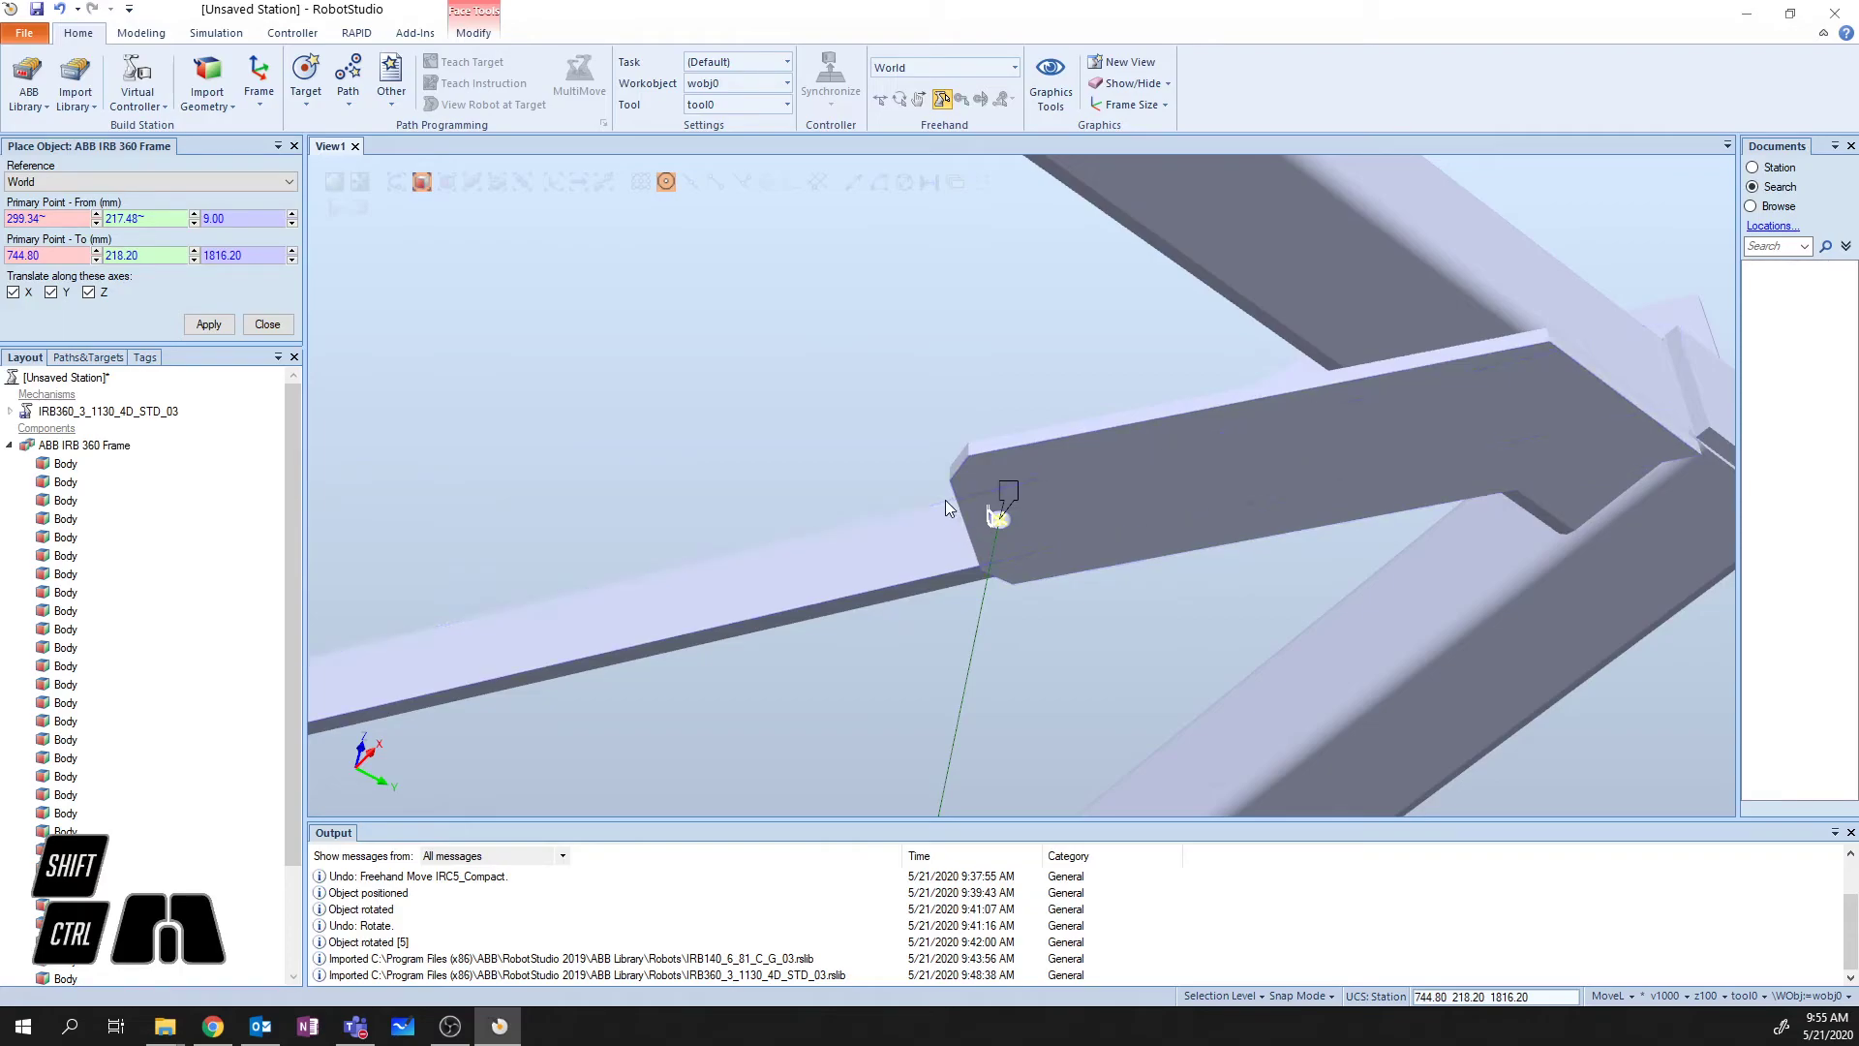
- Apply the one-point placement to the ABB IRB 360 Frame, undo it, and collapse the frame's list of bodies
left_click_drag(875, 461, 857, 682, "ctrl+shift")
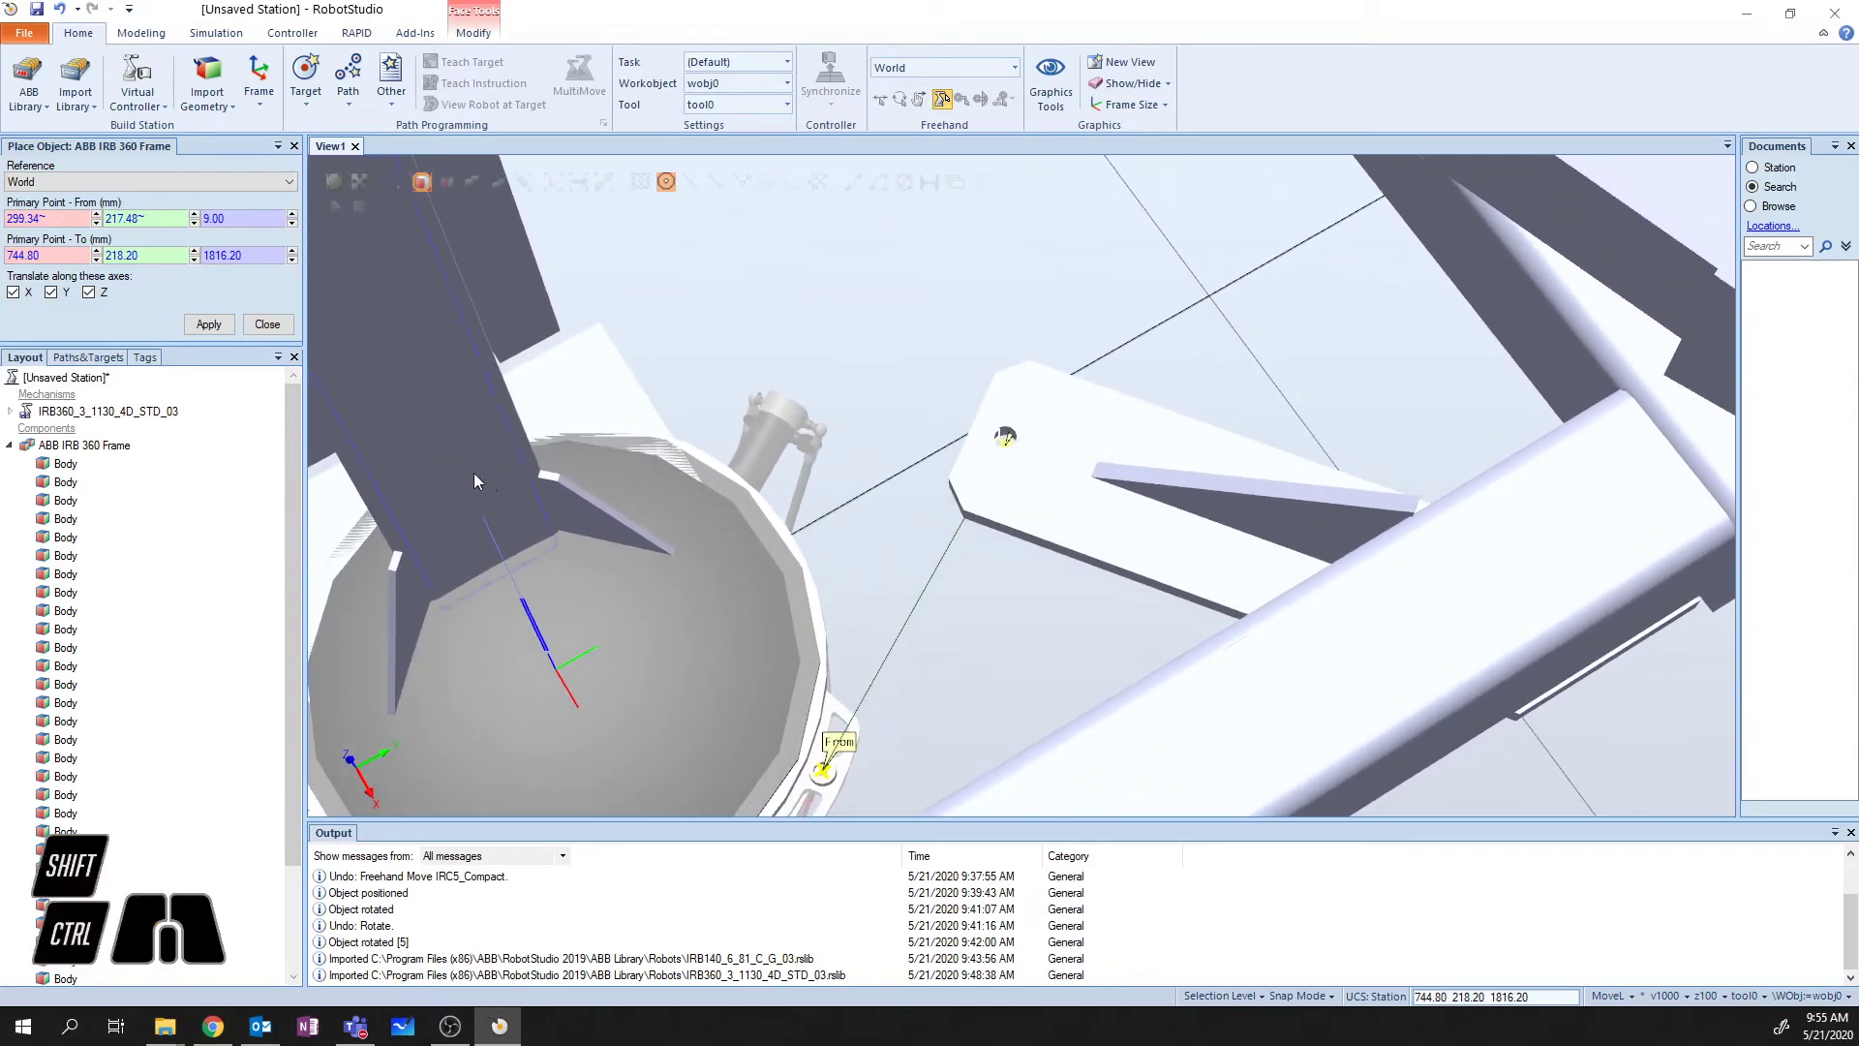
left_click(208, 325)
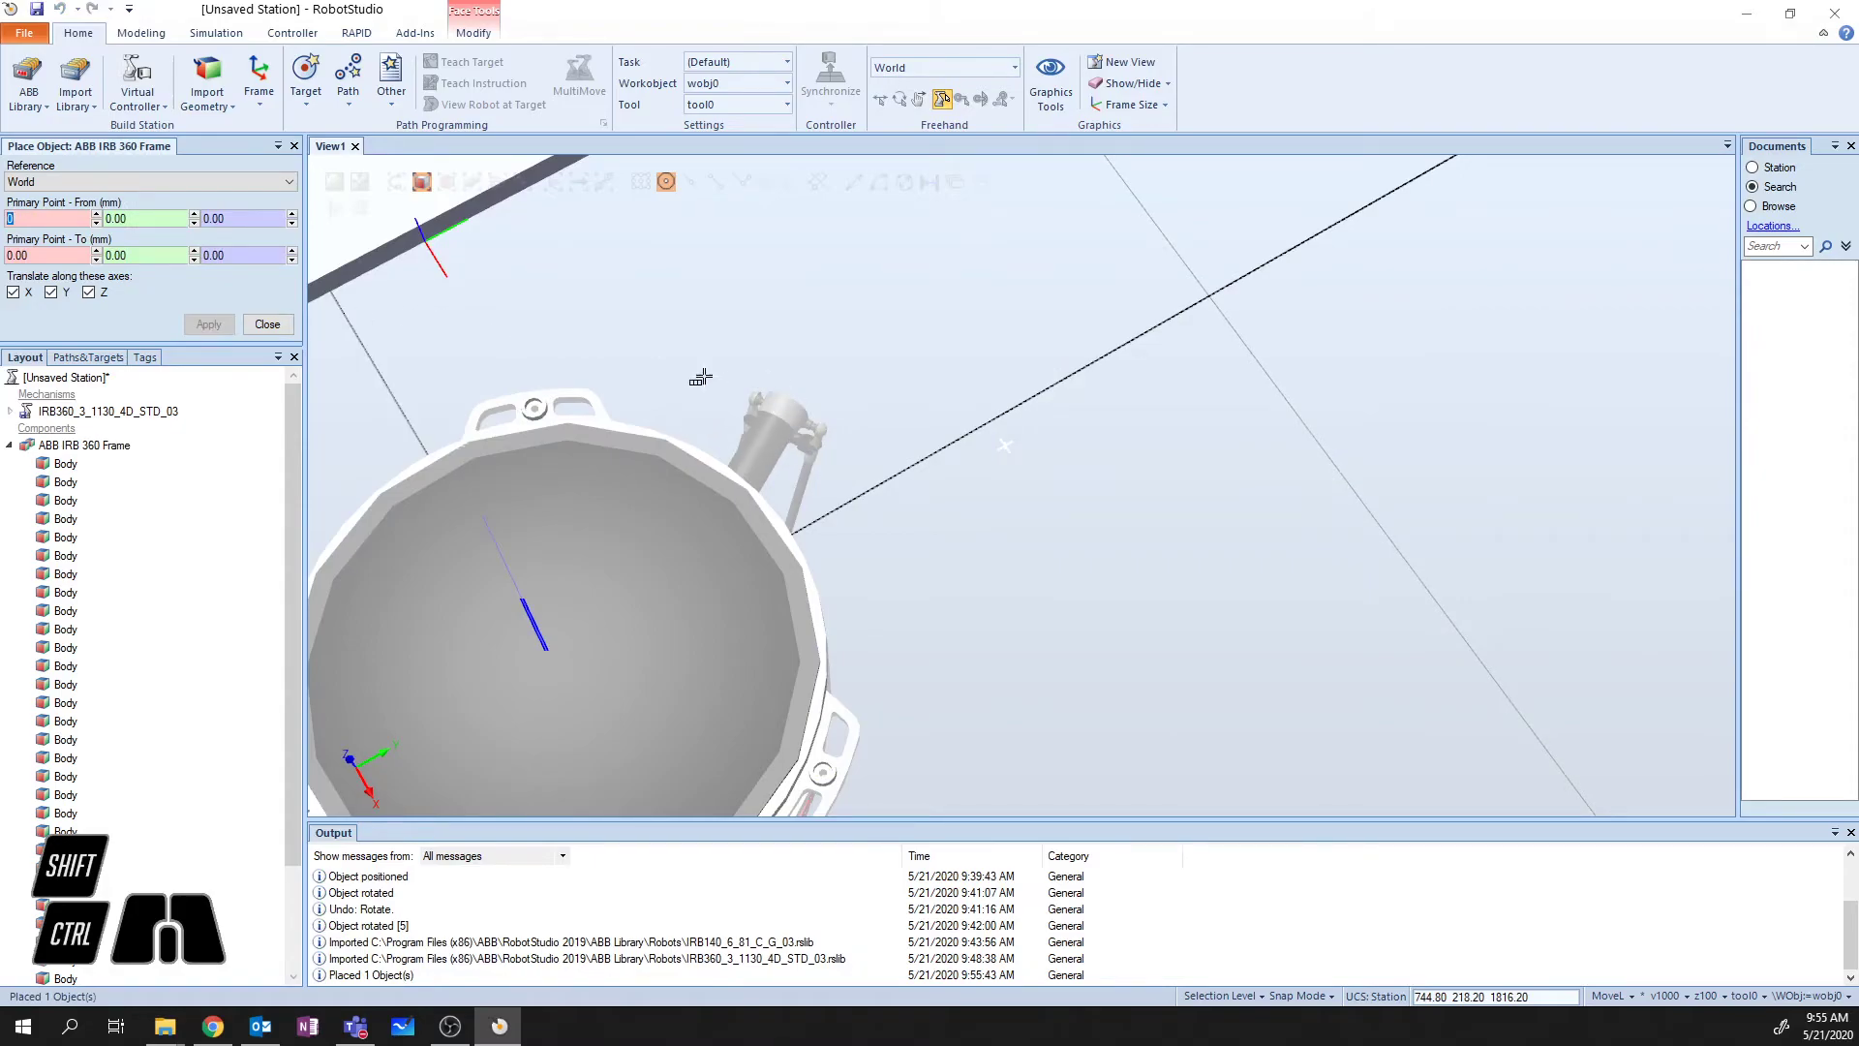
left_click(334, 182)
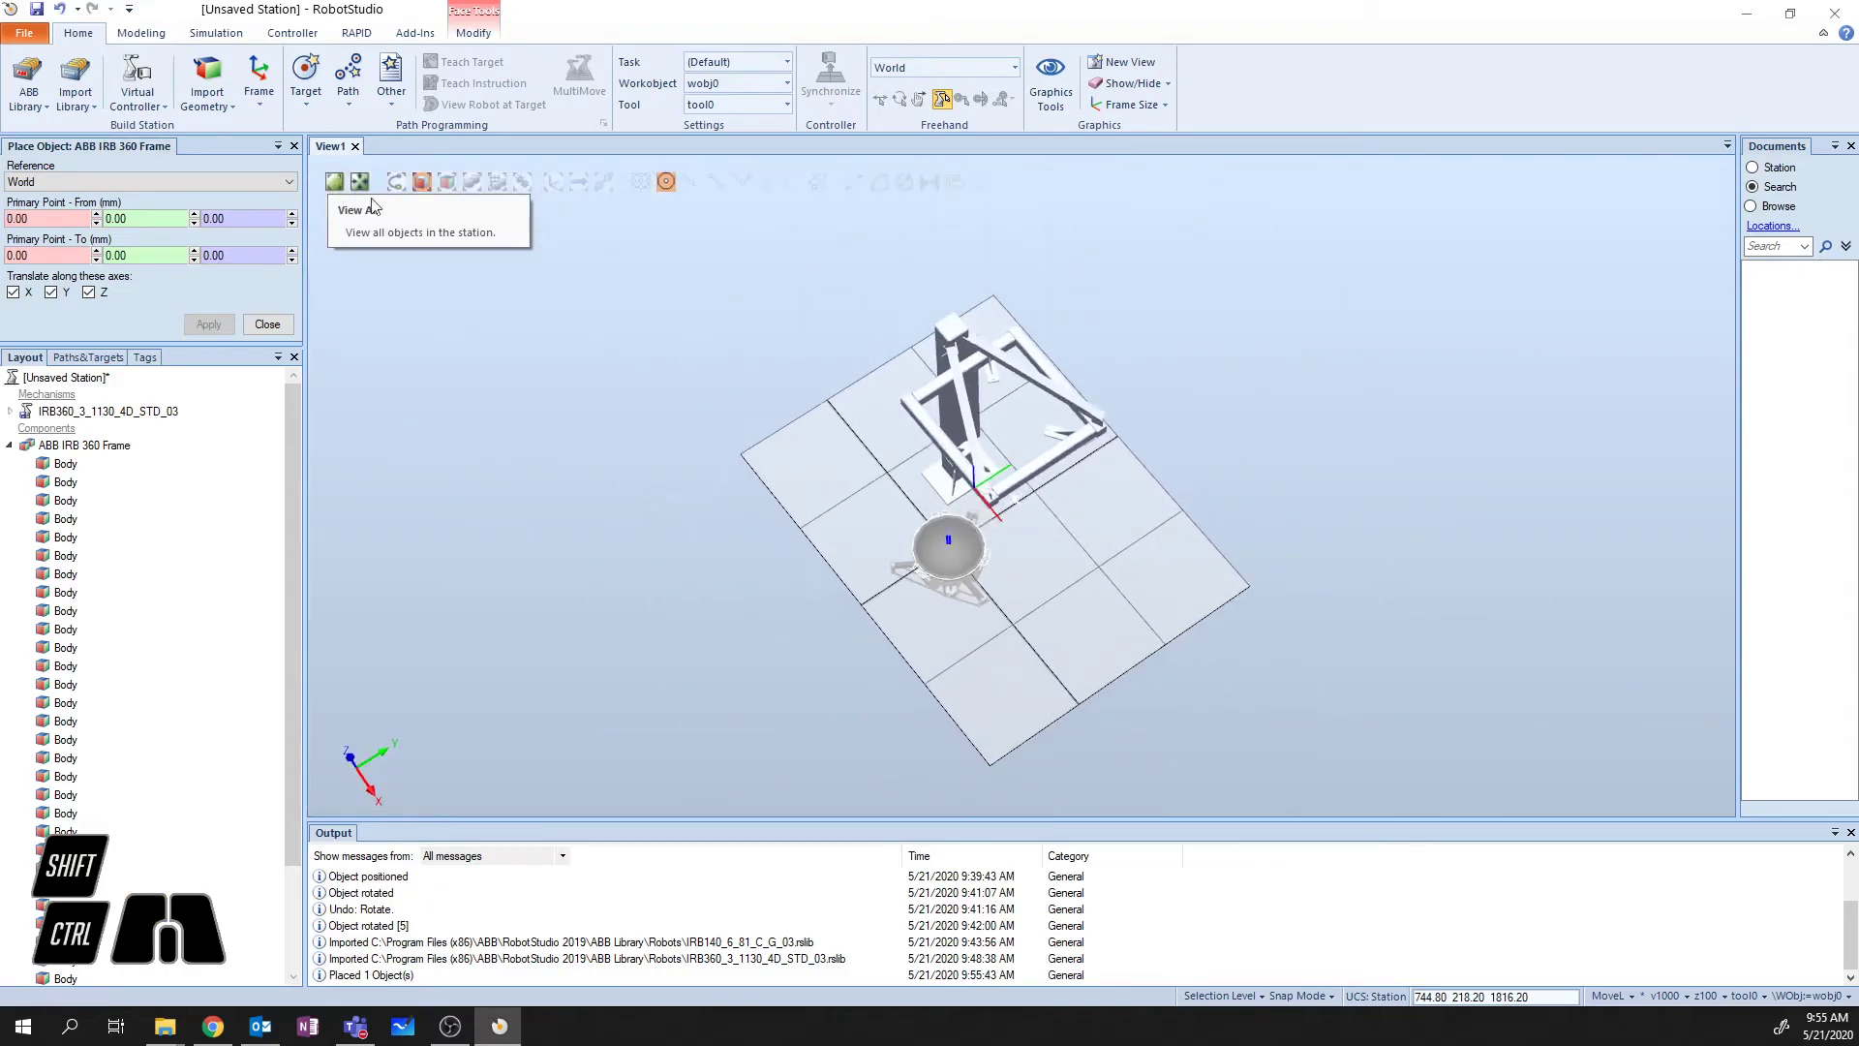
left_click_drag(1069, 512, 1071, 450, "ctrl+shift")
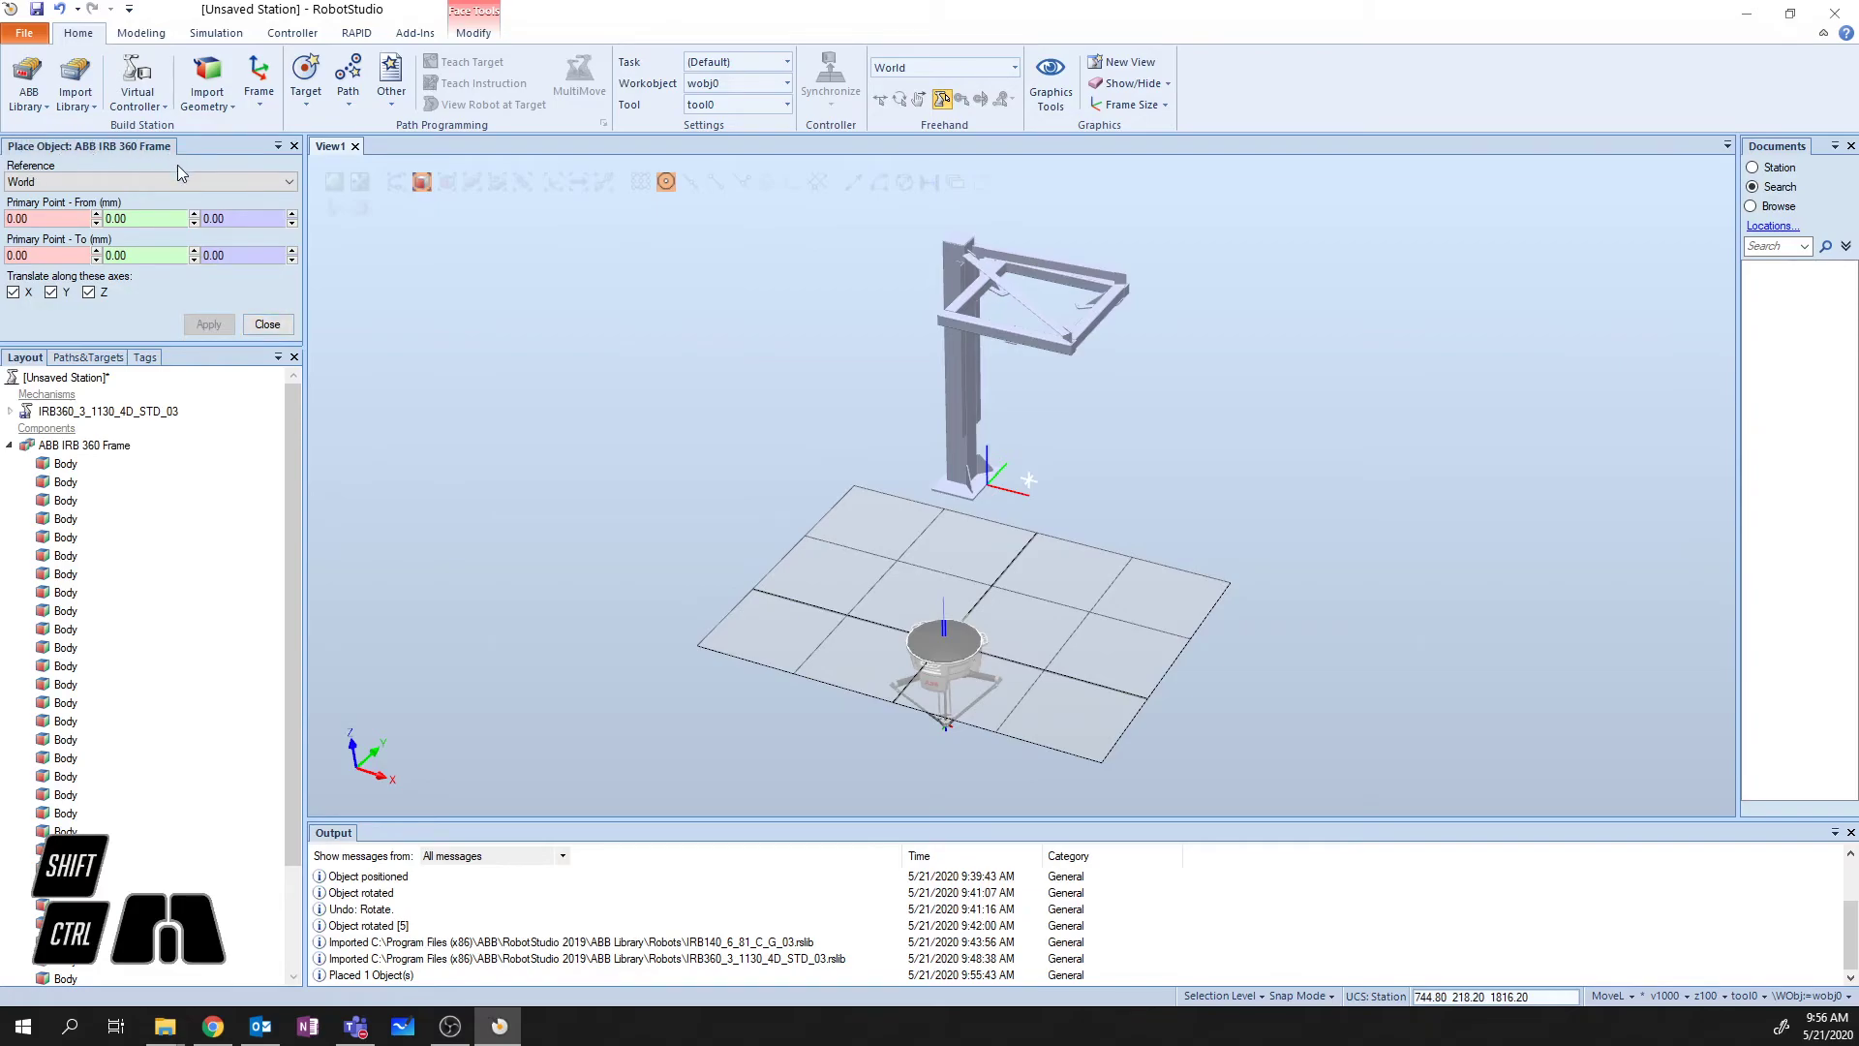
key("ctrl+z")
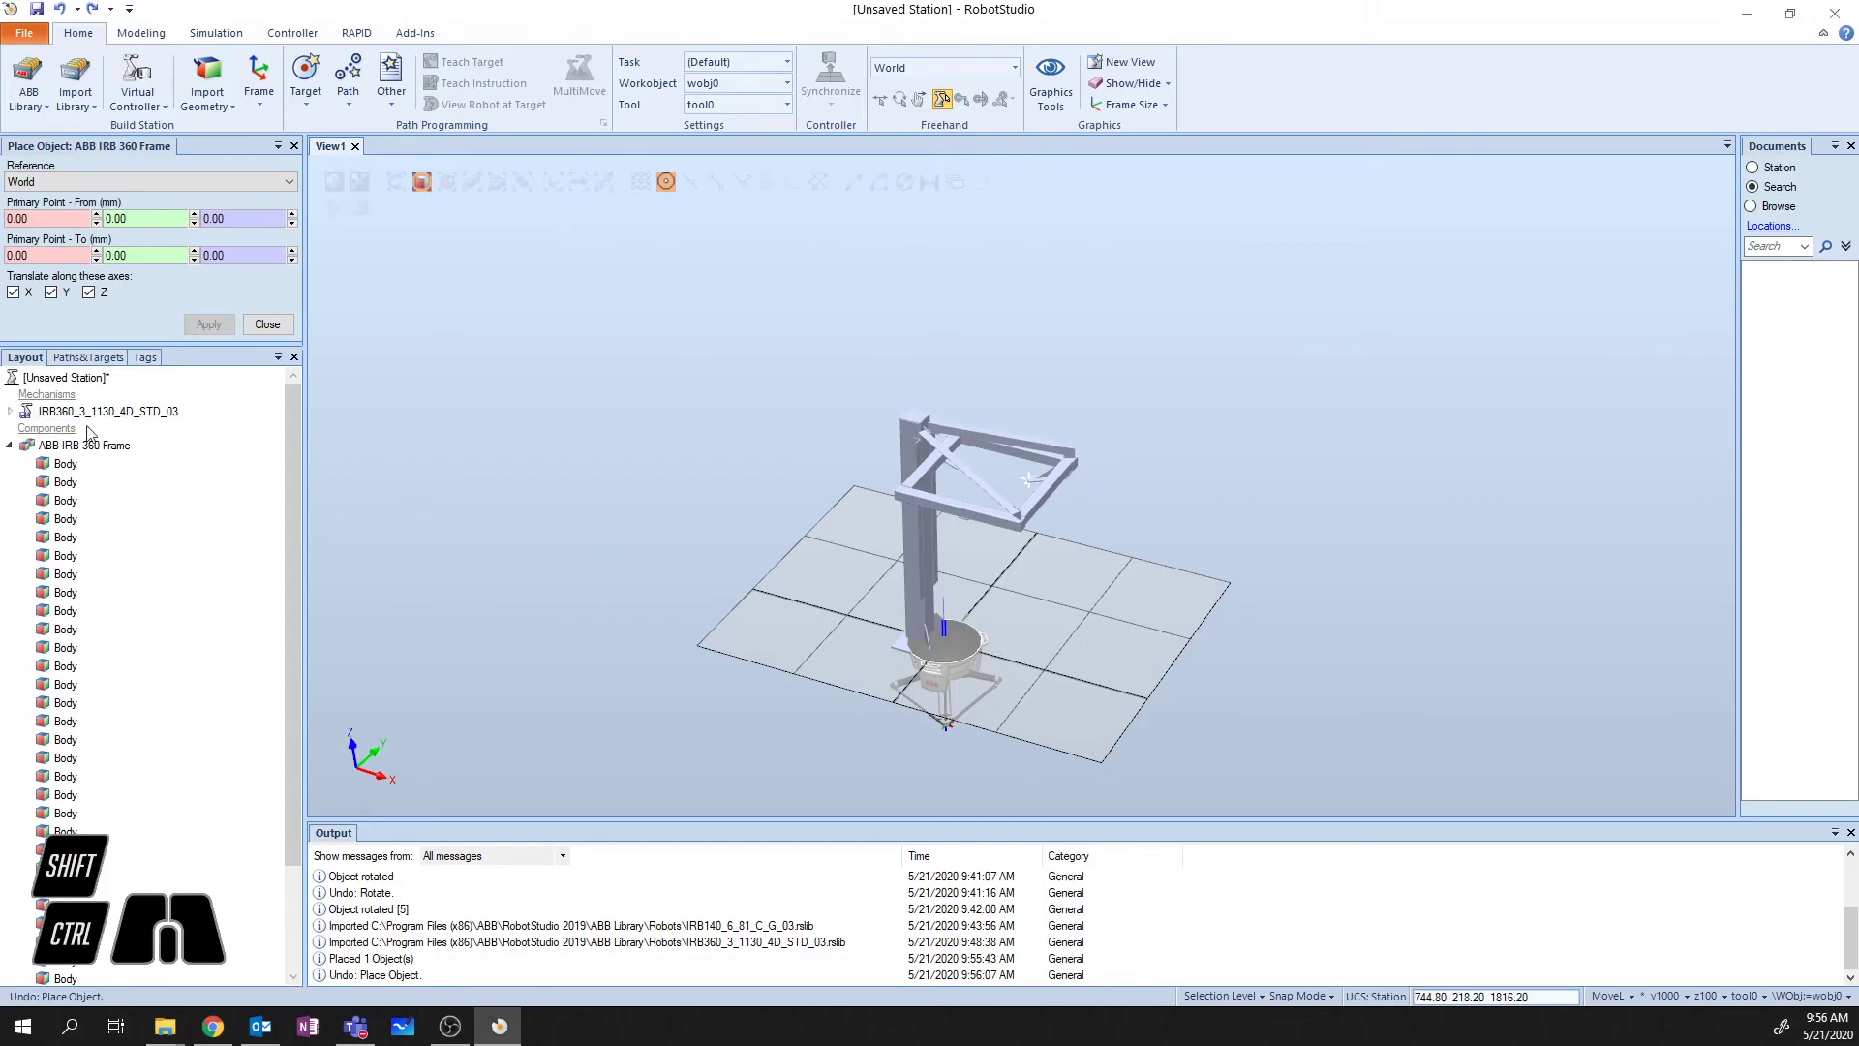
left_click(8, 444)
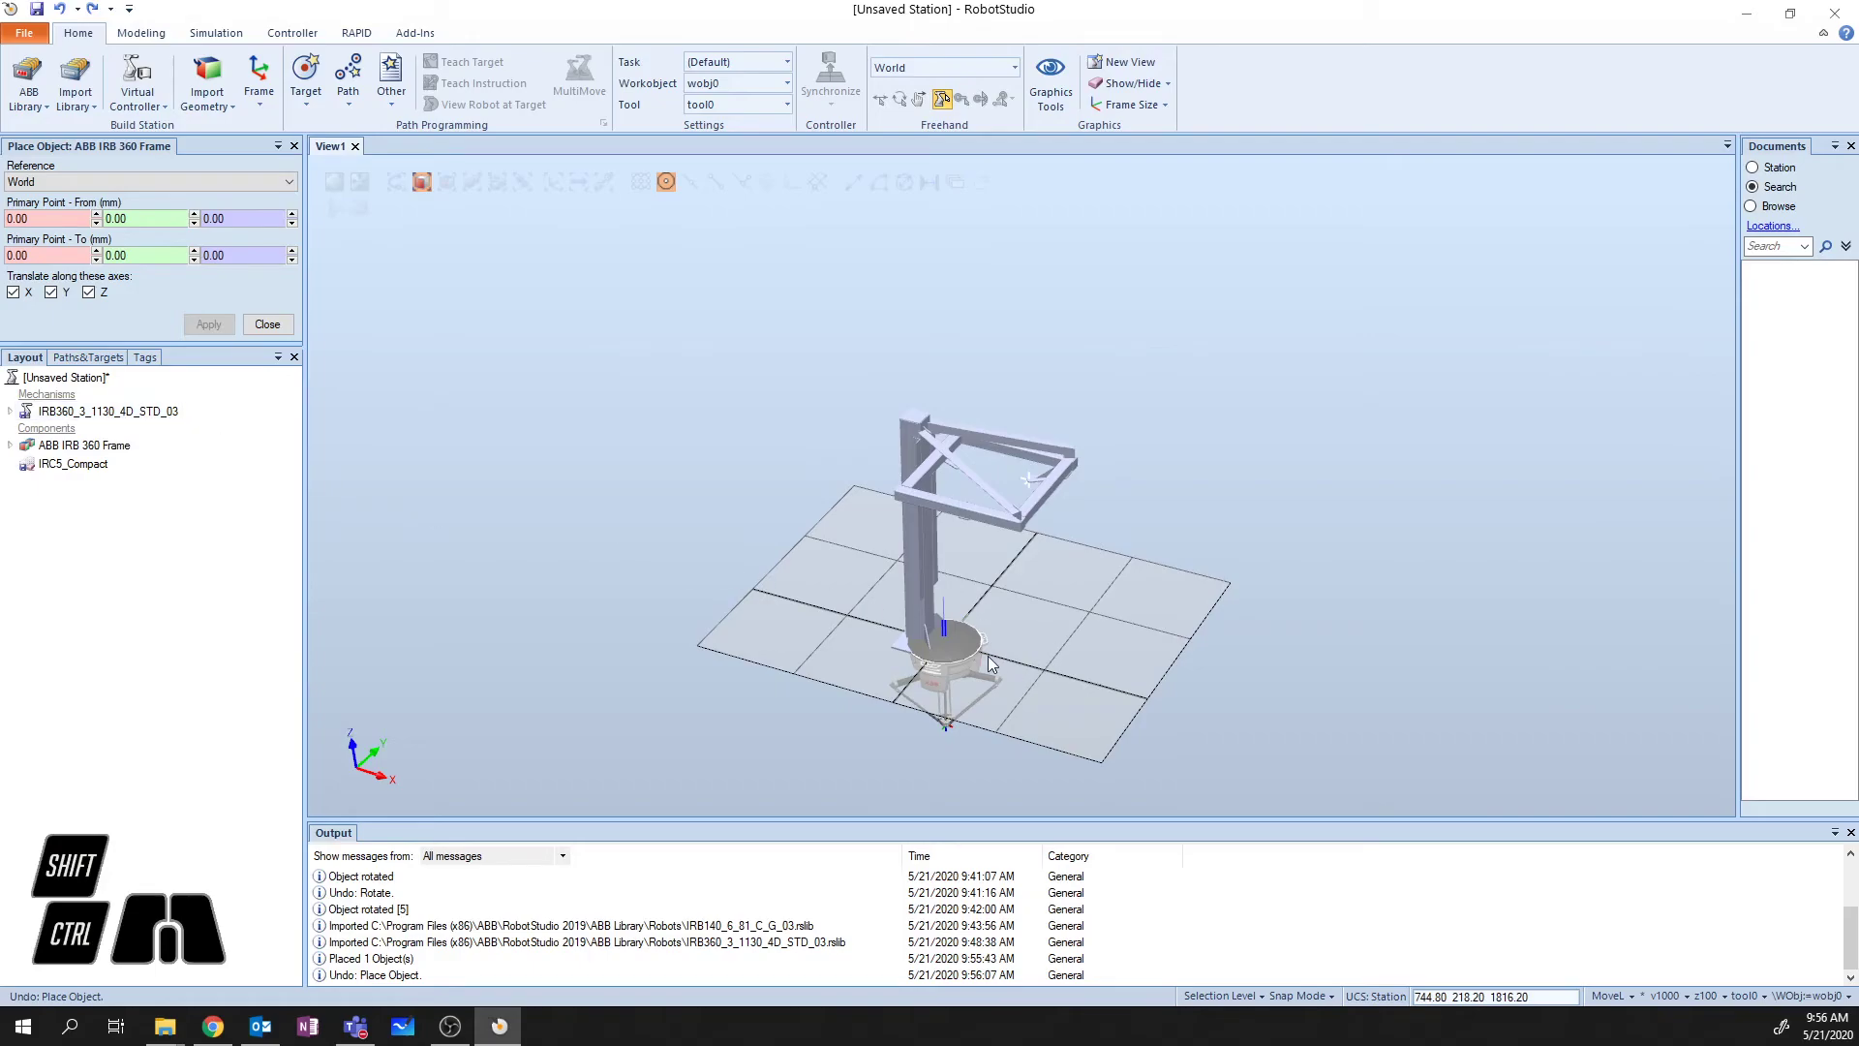
- Set the To point at the bracket hole's underside centre (744.80, 218.20, 1816.20) and make the IRB 360 robot the object to place
scroll(1033, 482, "up", 6)
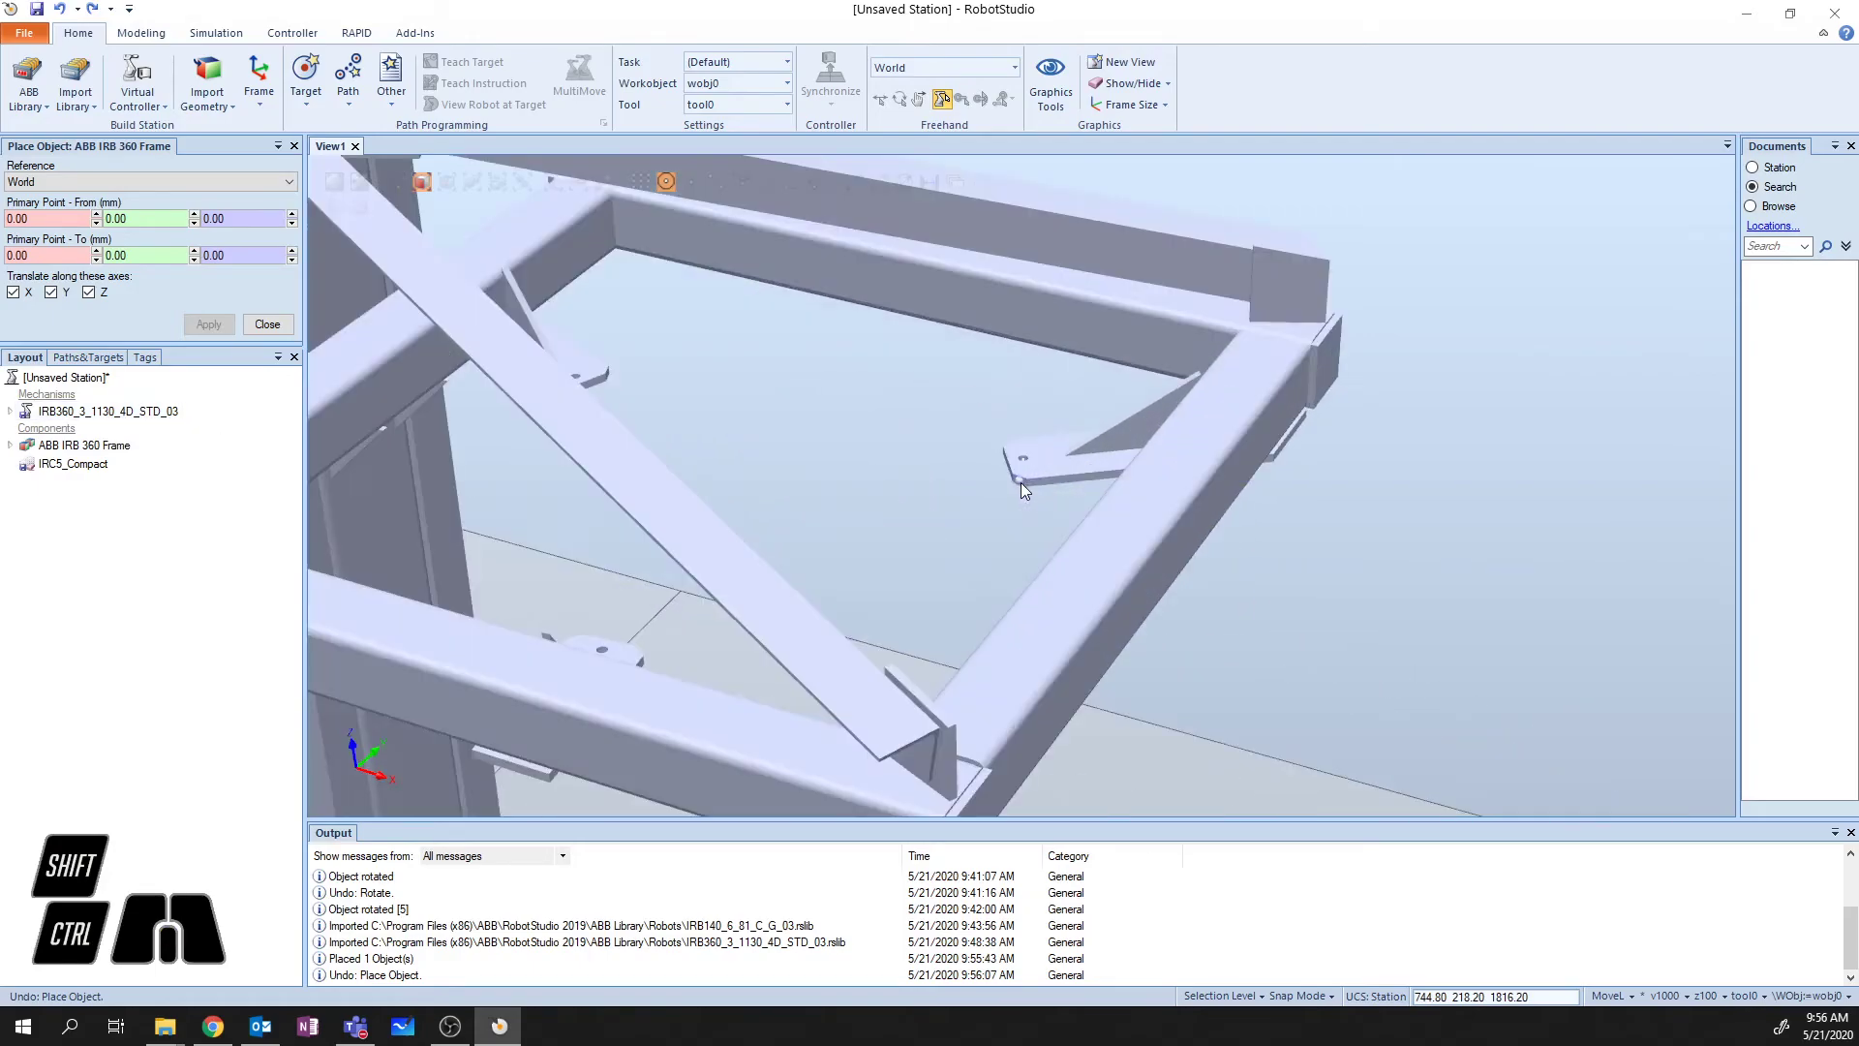
left_click(357, 183)
left_click(361, 184)
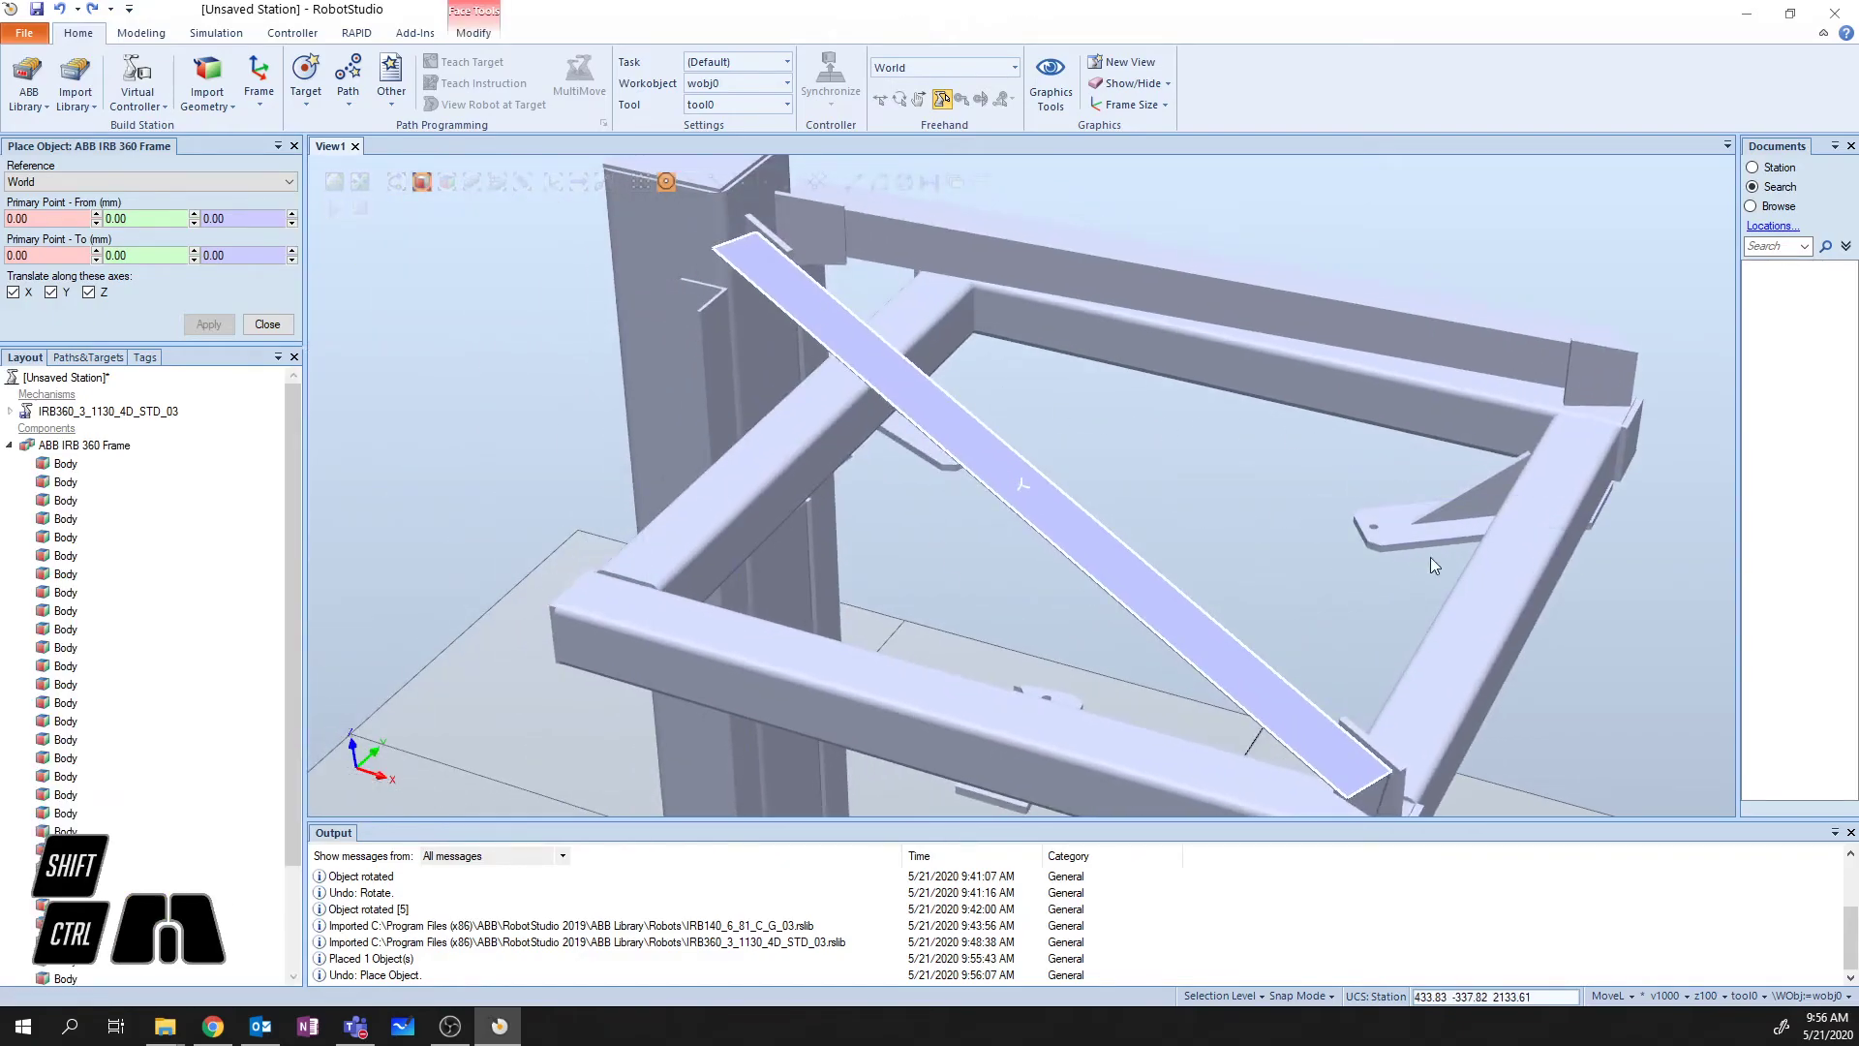
left_click(1377, 538)
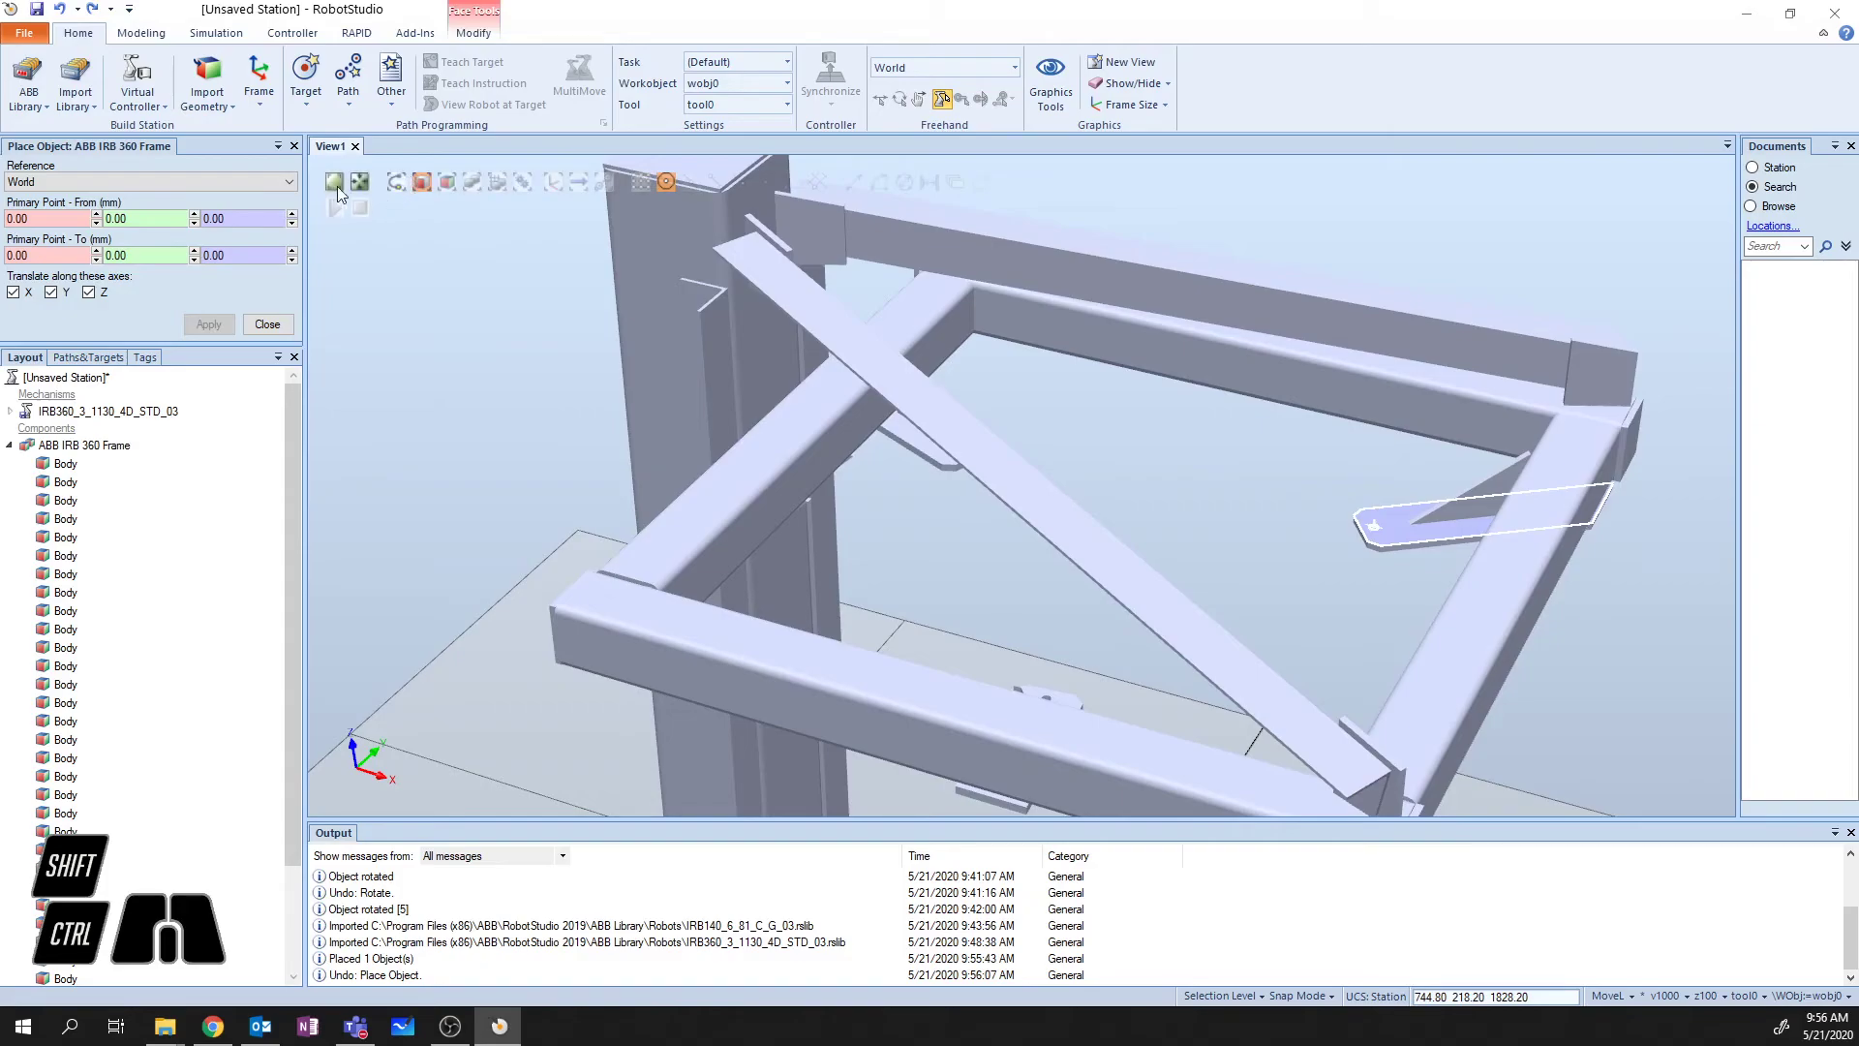
left_click(361, 186)
left_click_drag(944, 503, 1029, 514, "ctrl+shift")
left_click(20, 255)
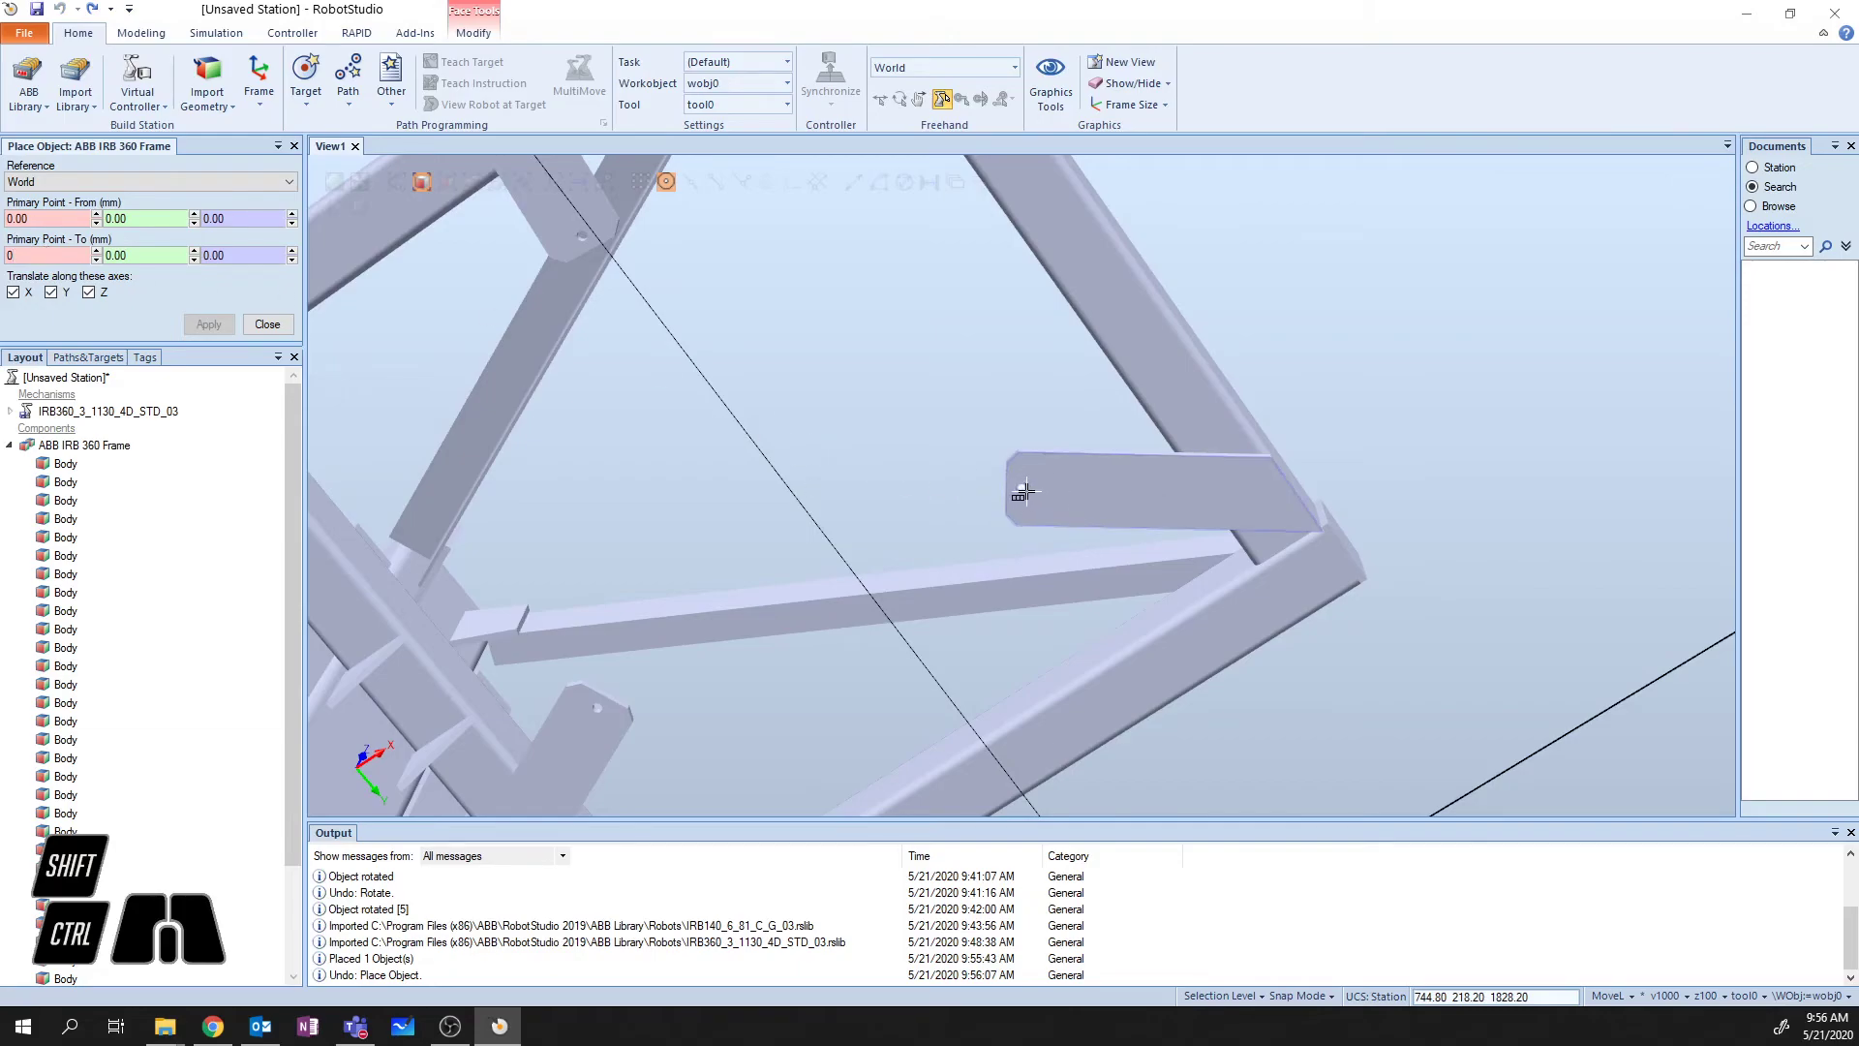
left_click(1025, 492)
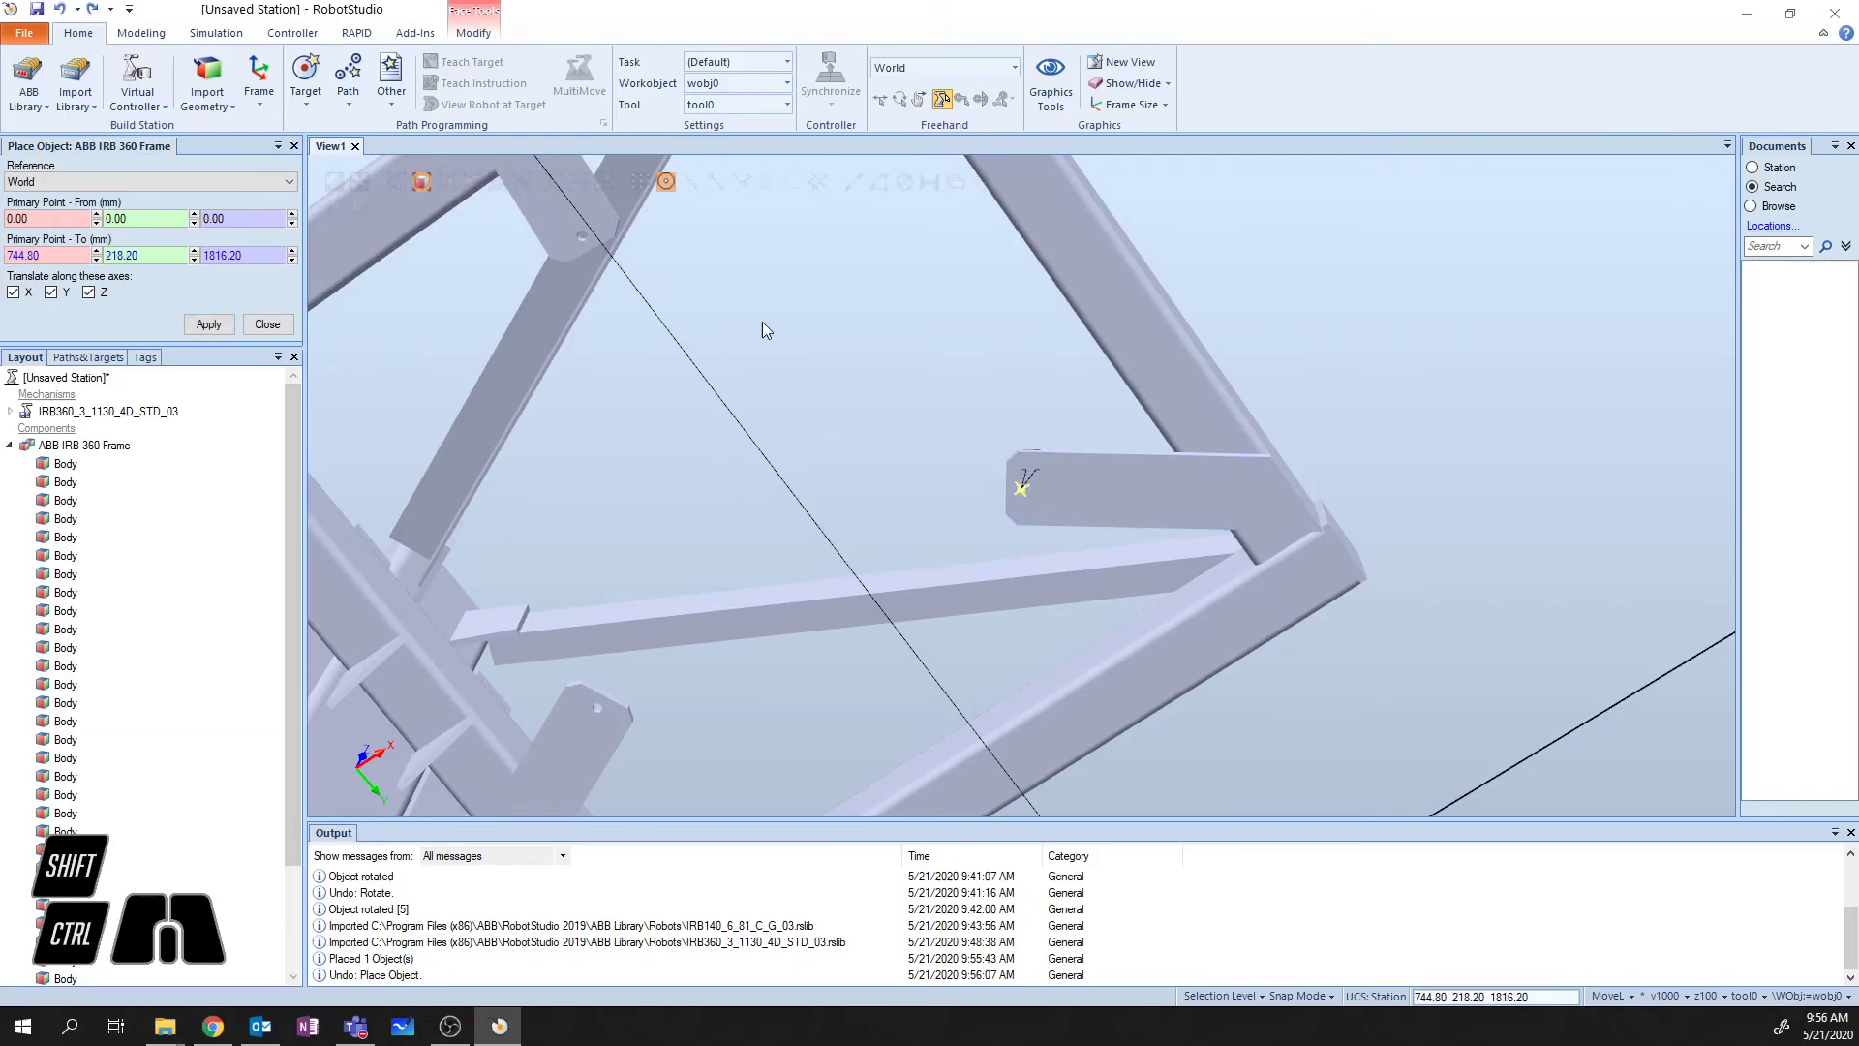
left_click_drag(891, 346, 864, 593, "ctrl+shift")
left_click(107, 410)
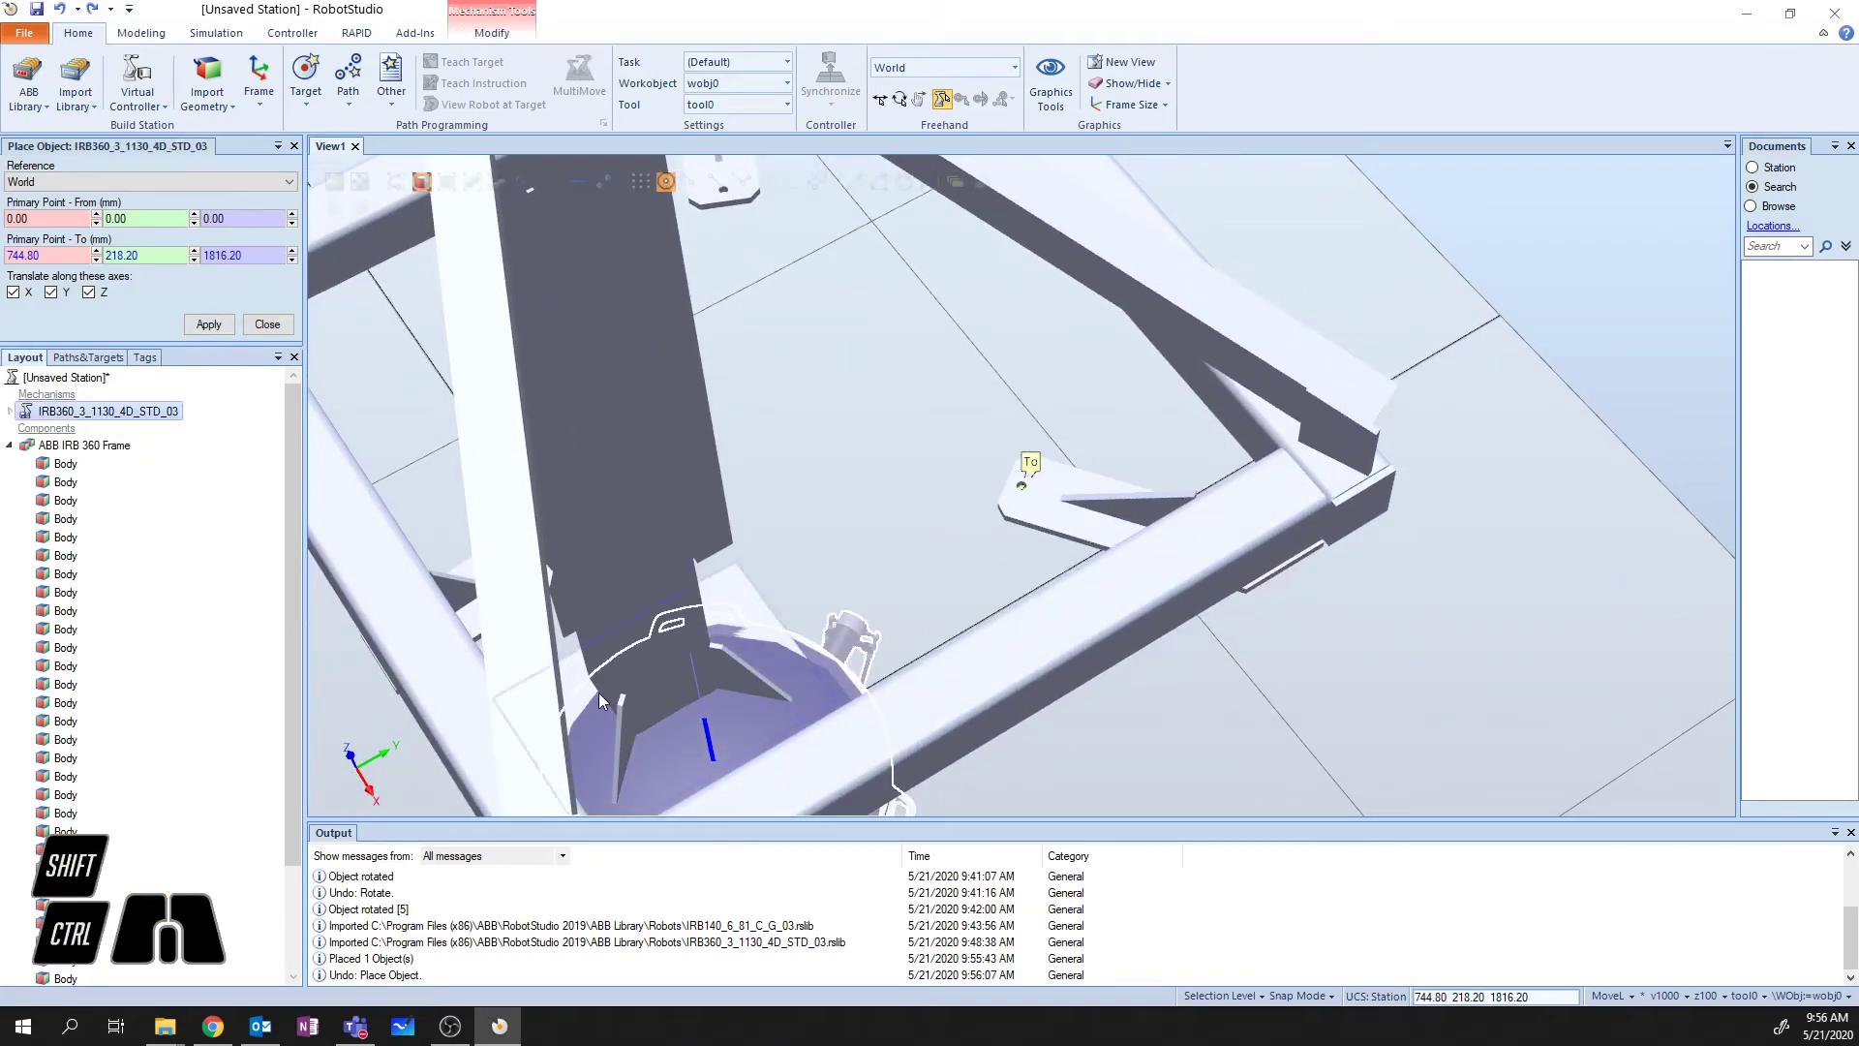
- Set the robot placement's From point at the centre of the mounting hole on the robot's rim lug, at 299.34, 217.48, 9.00
left_click(911, 812)
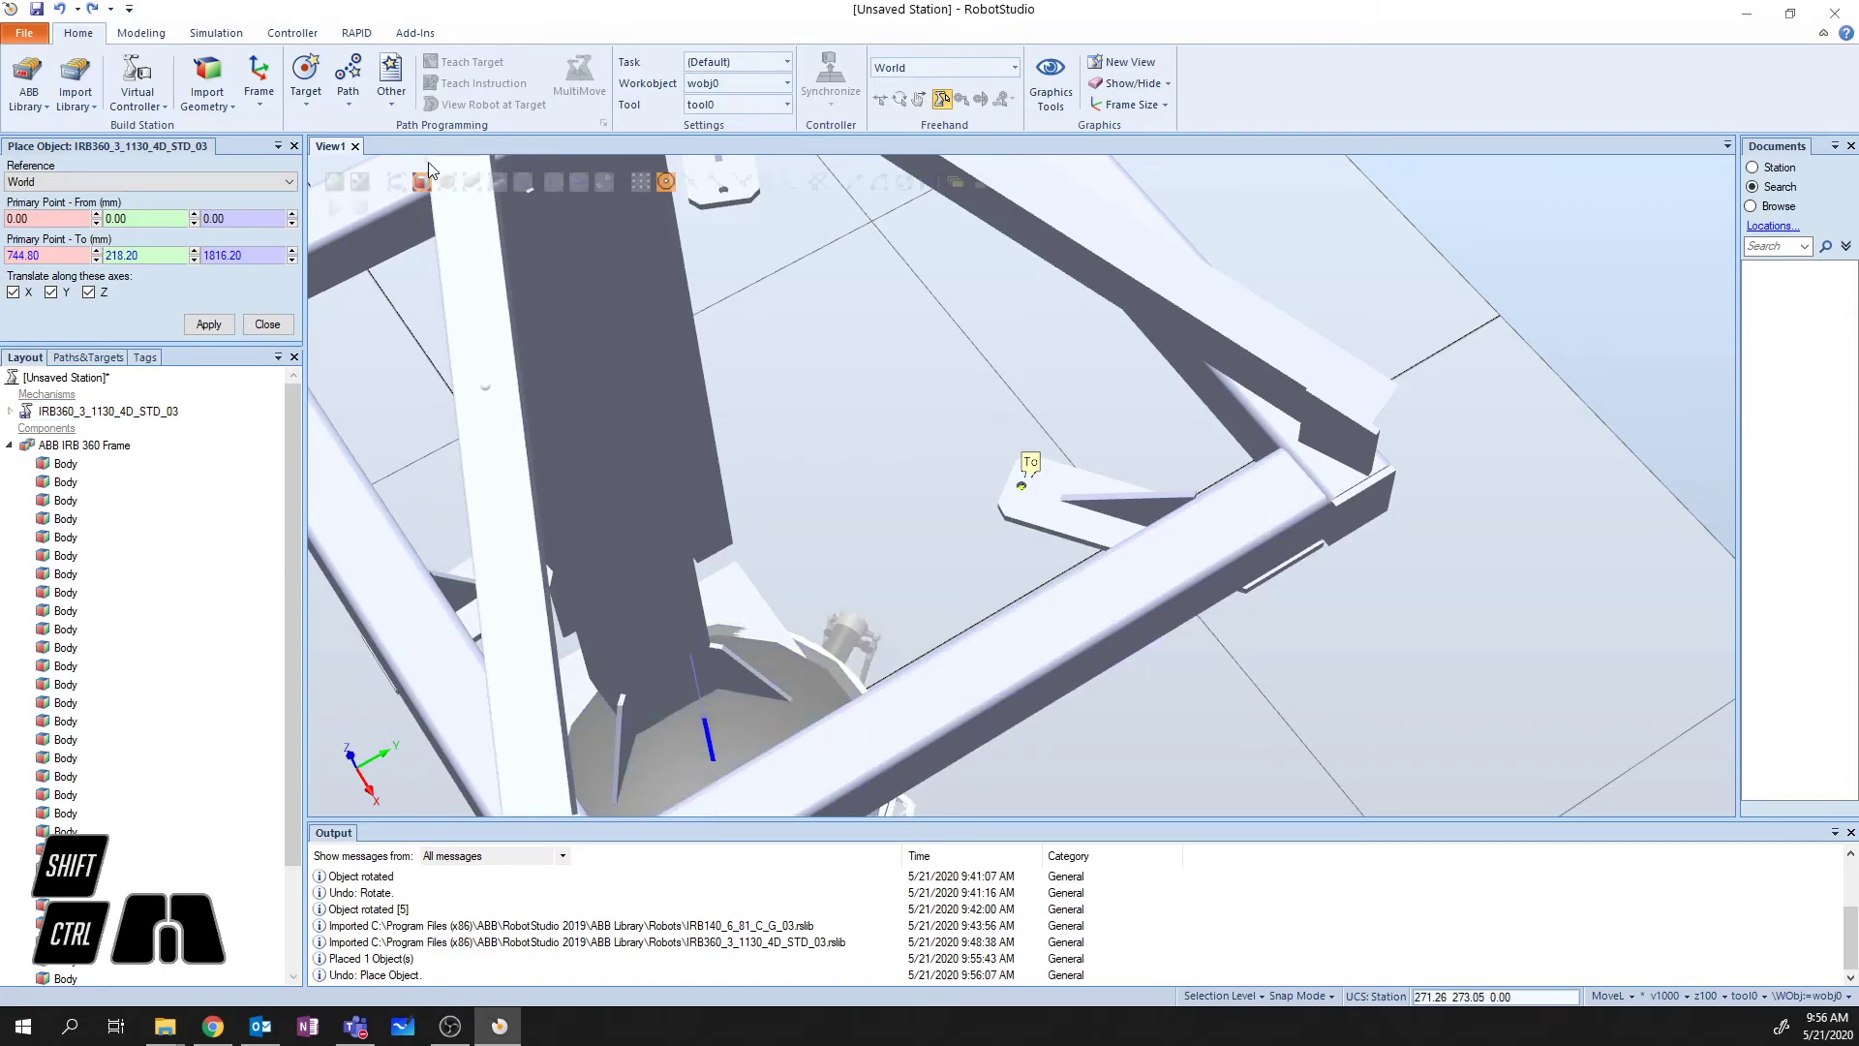
left_click_drag(440, 223, 935, 527, "ctrl+shift")
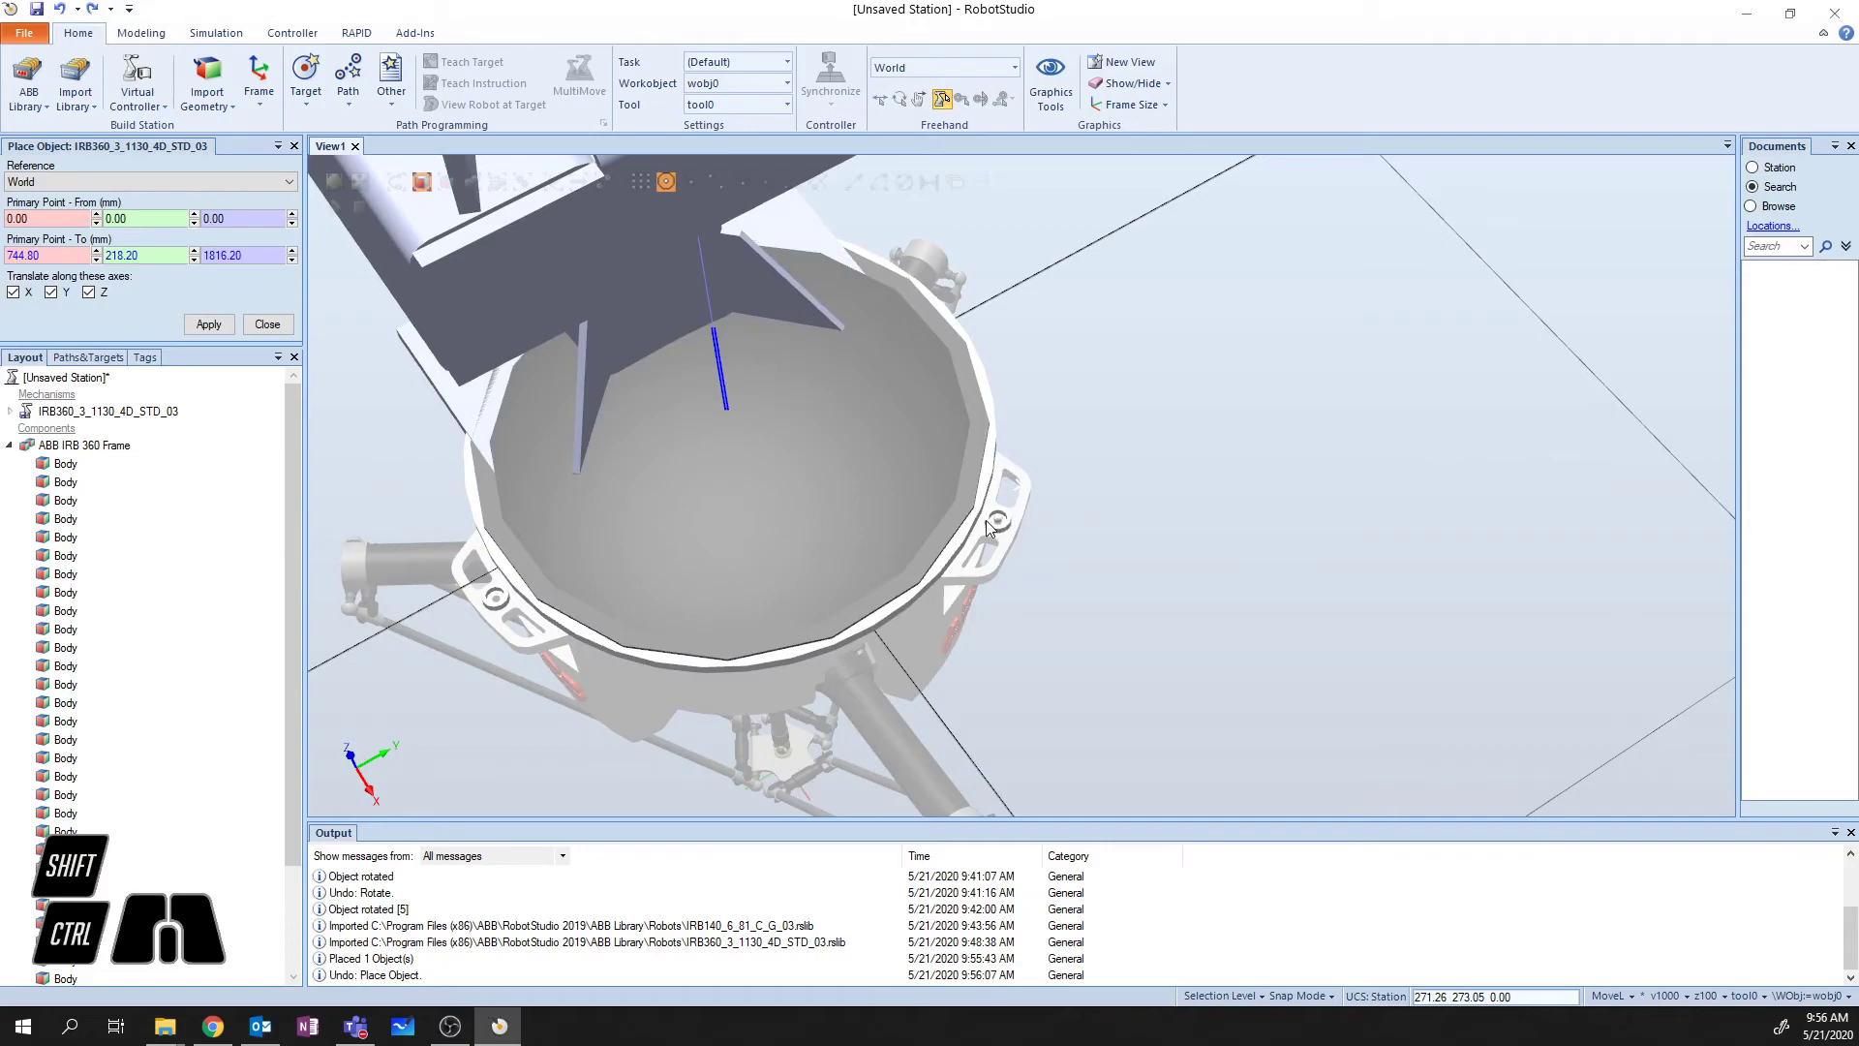
scroll(987, 521, "up", 6)
left_click(16, 220)
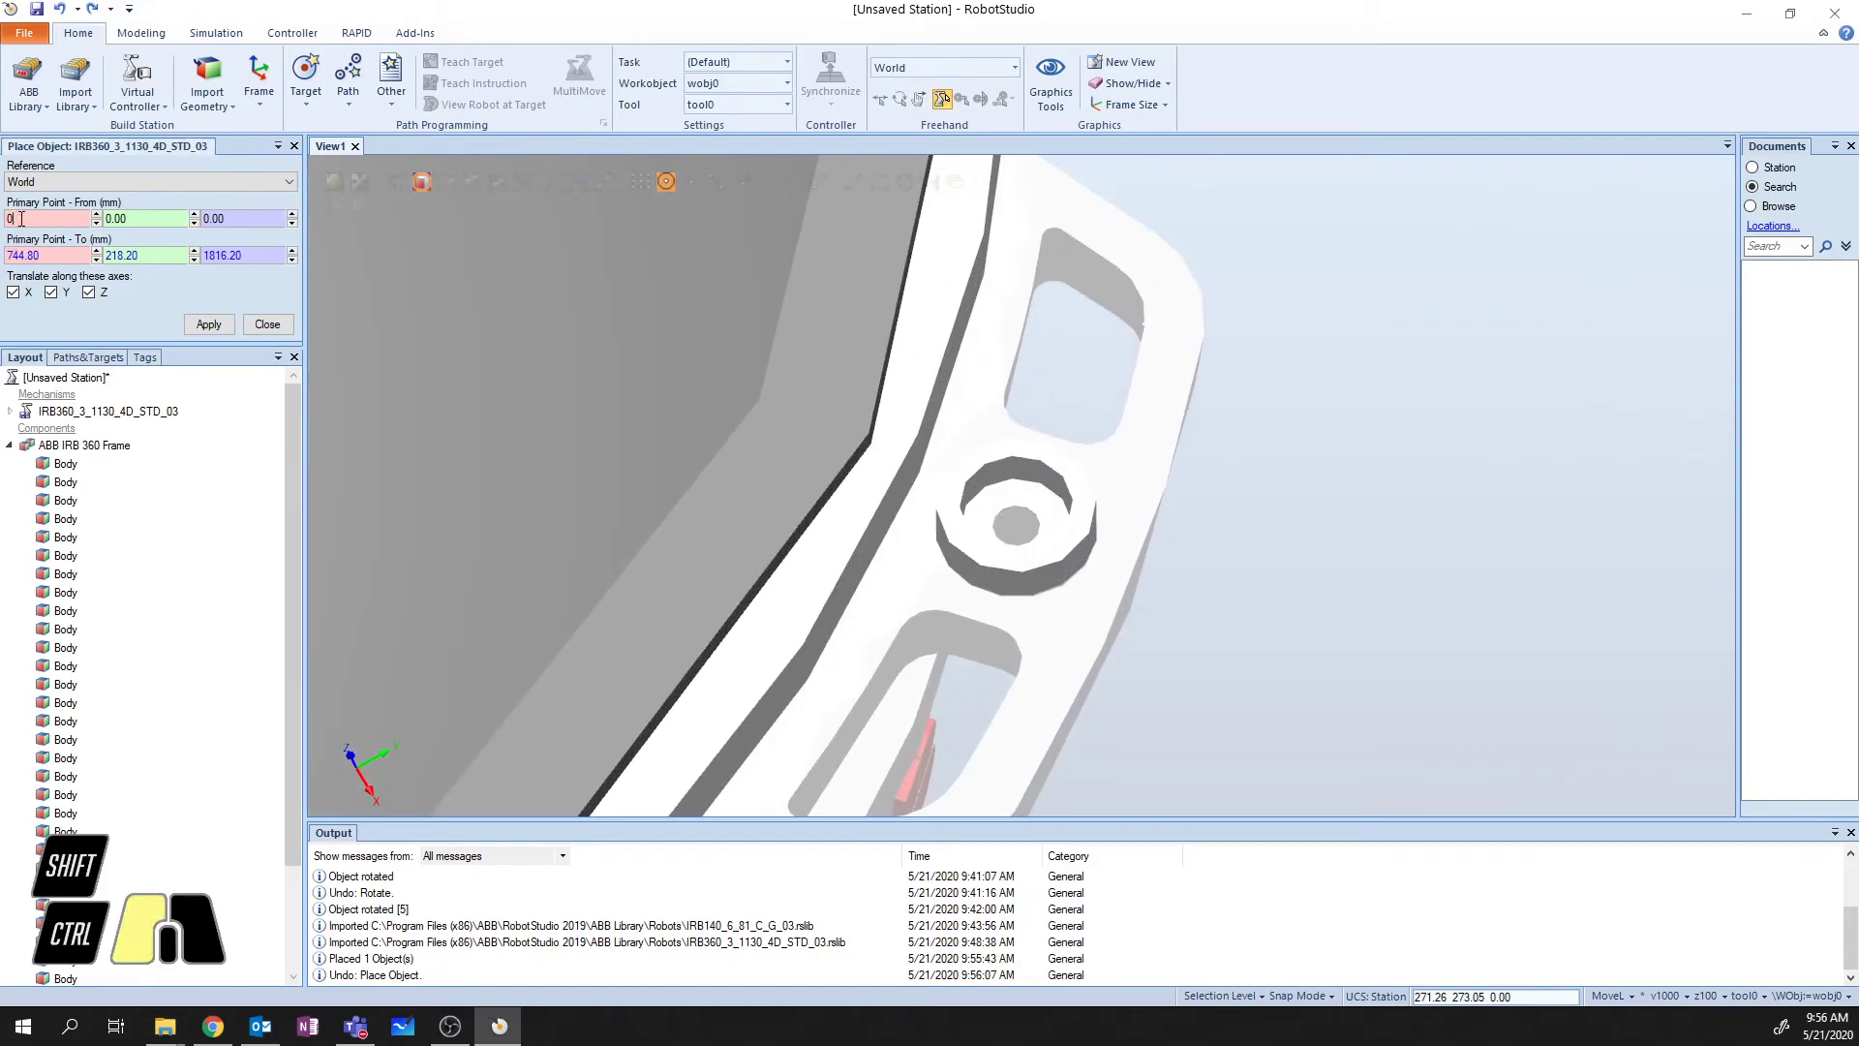
left_click(953, 497)
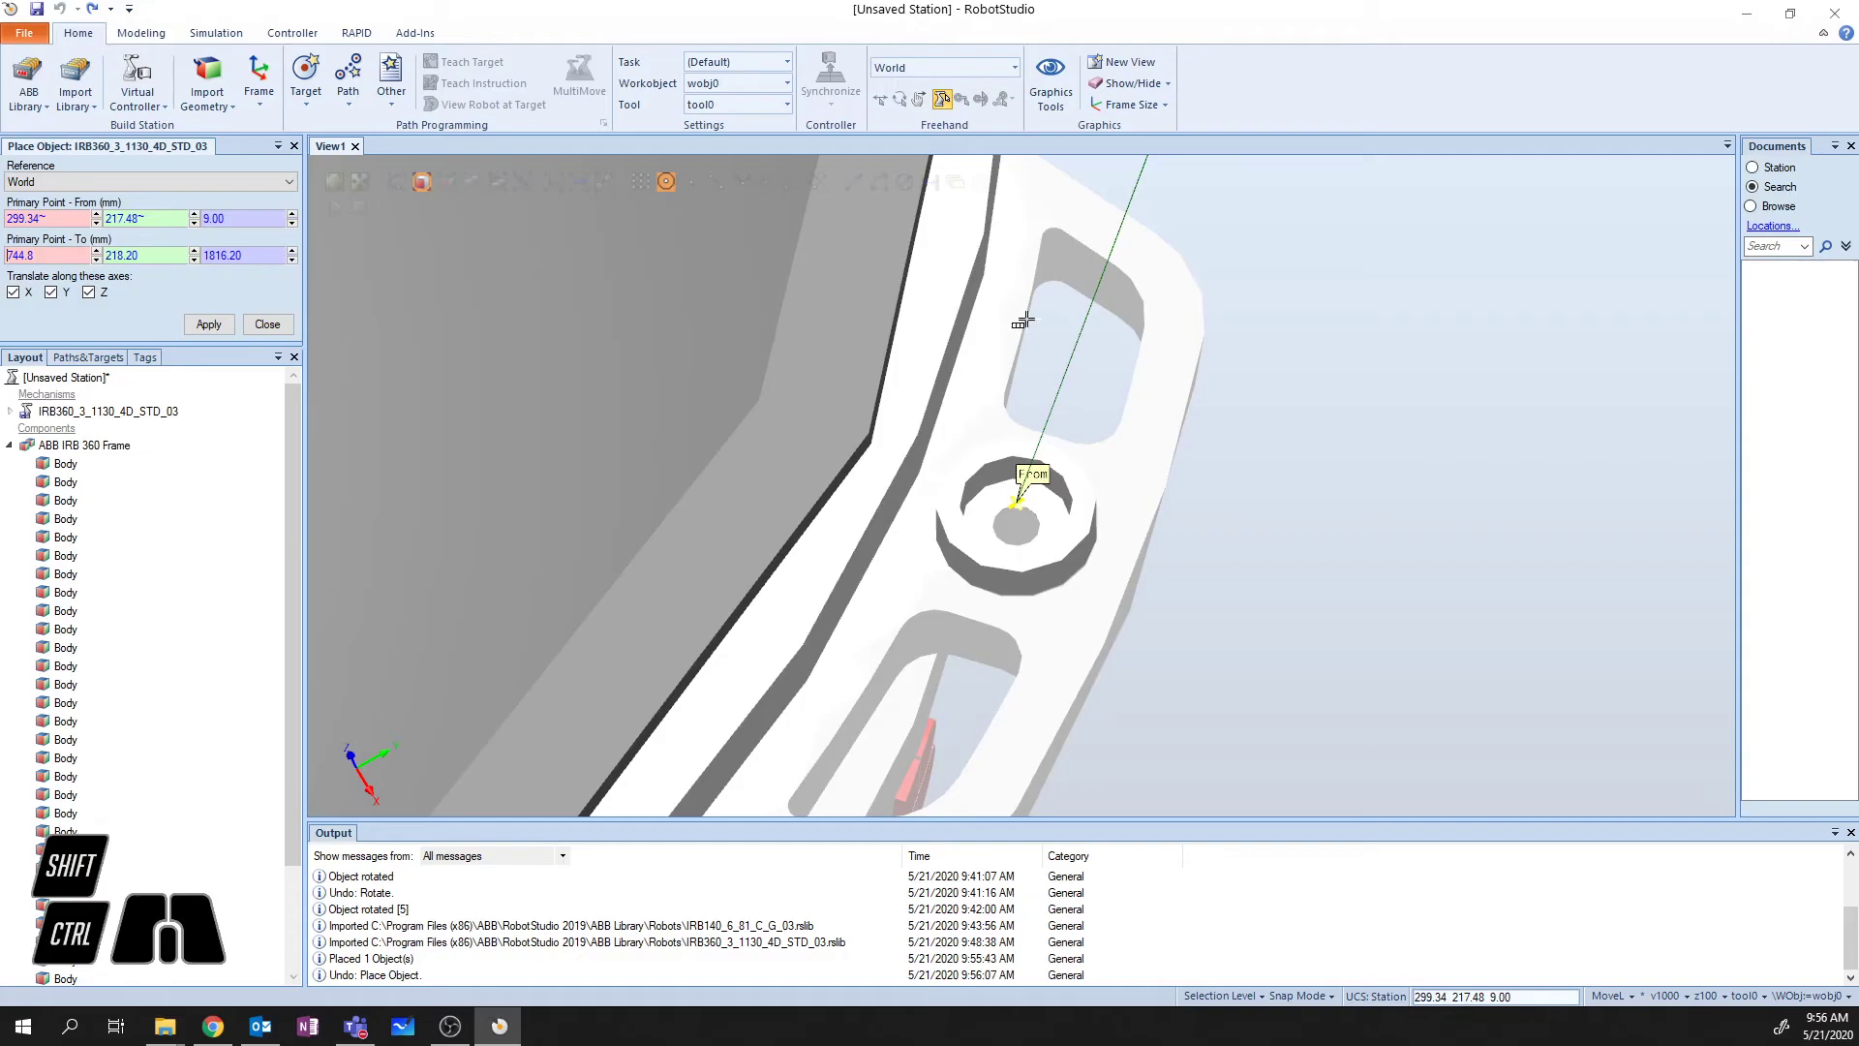
- Collapse the ABB IRB 360 Frame's list of bodies, apply the IRB 360 robot's one-point placement and close the placement settings
scroll(460, 288, "down", 5)
left_click(336, 182)
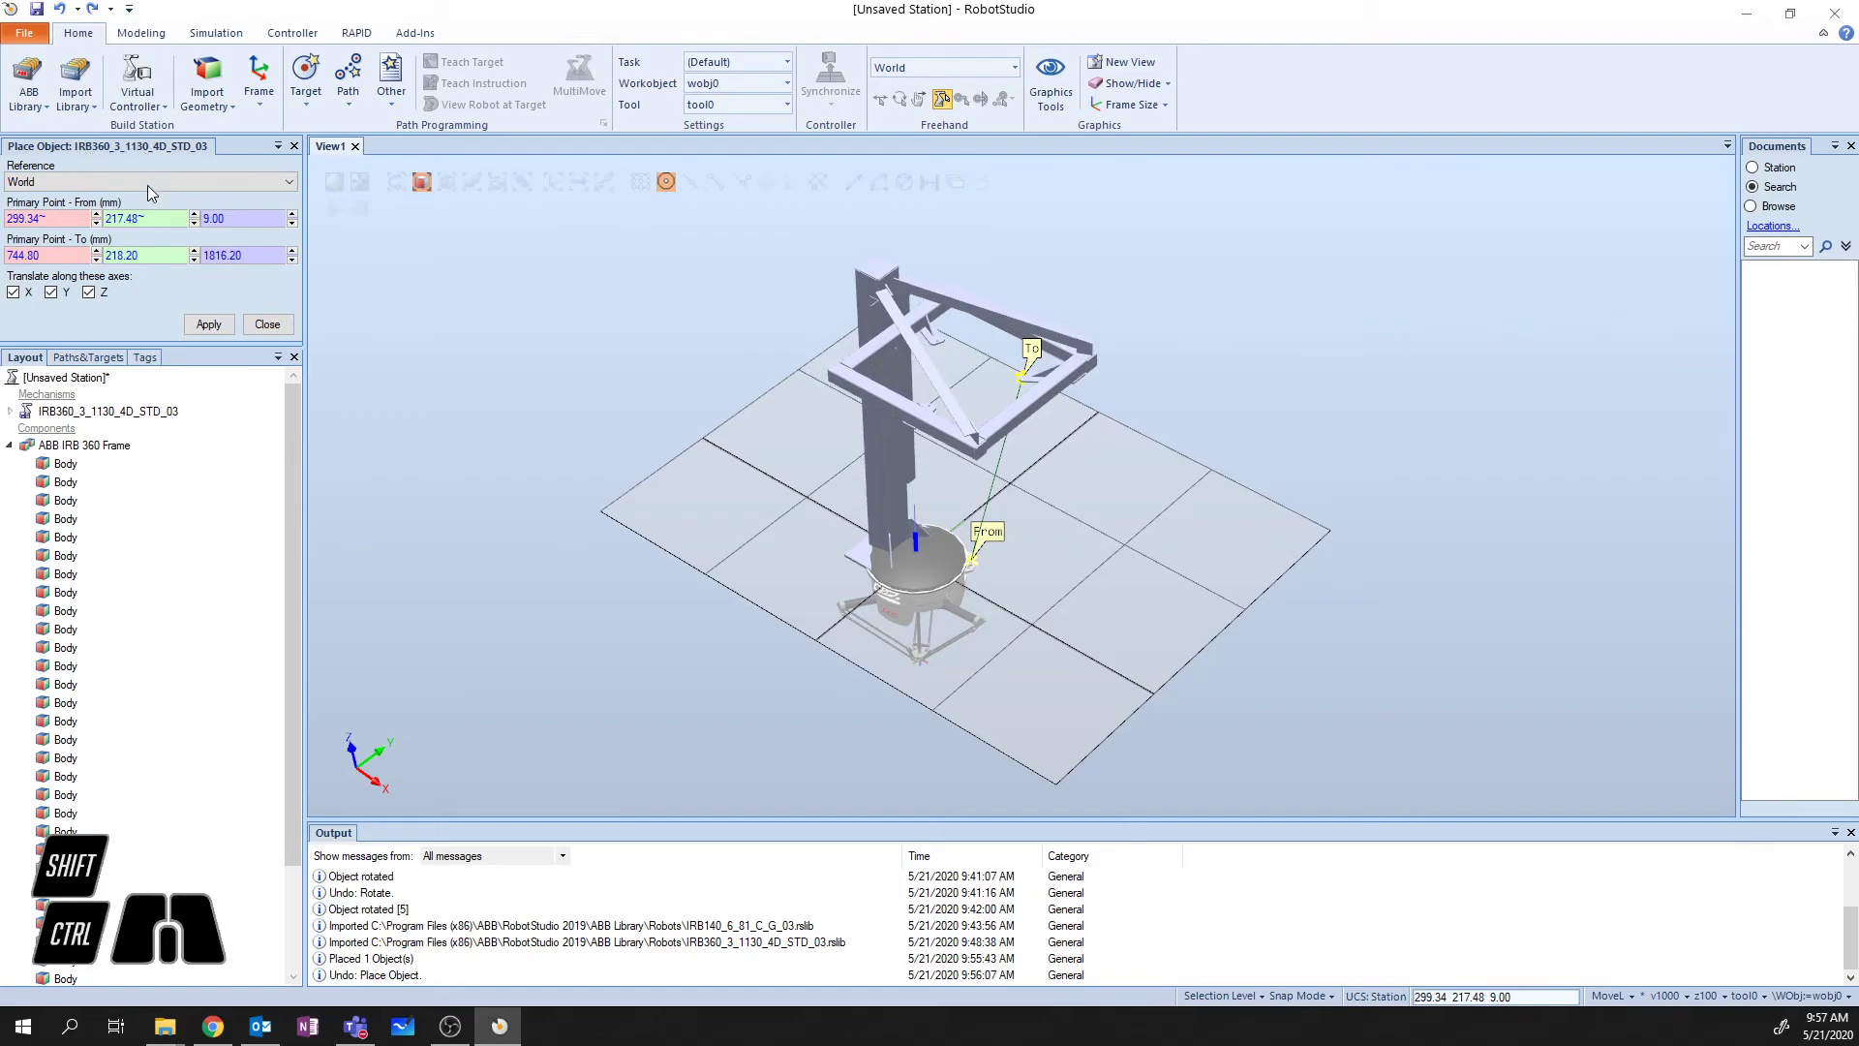
left_click(11, 445)
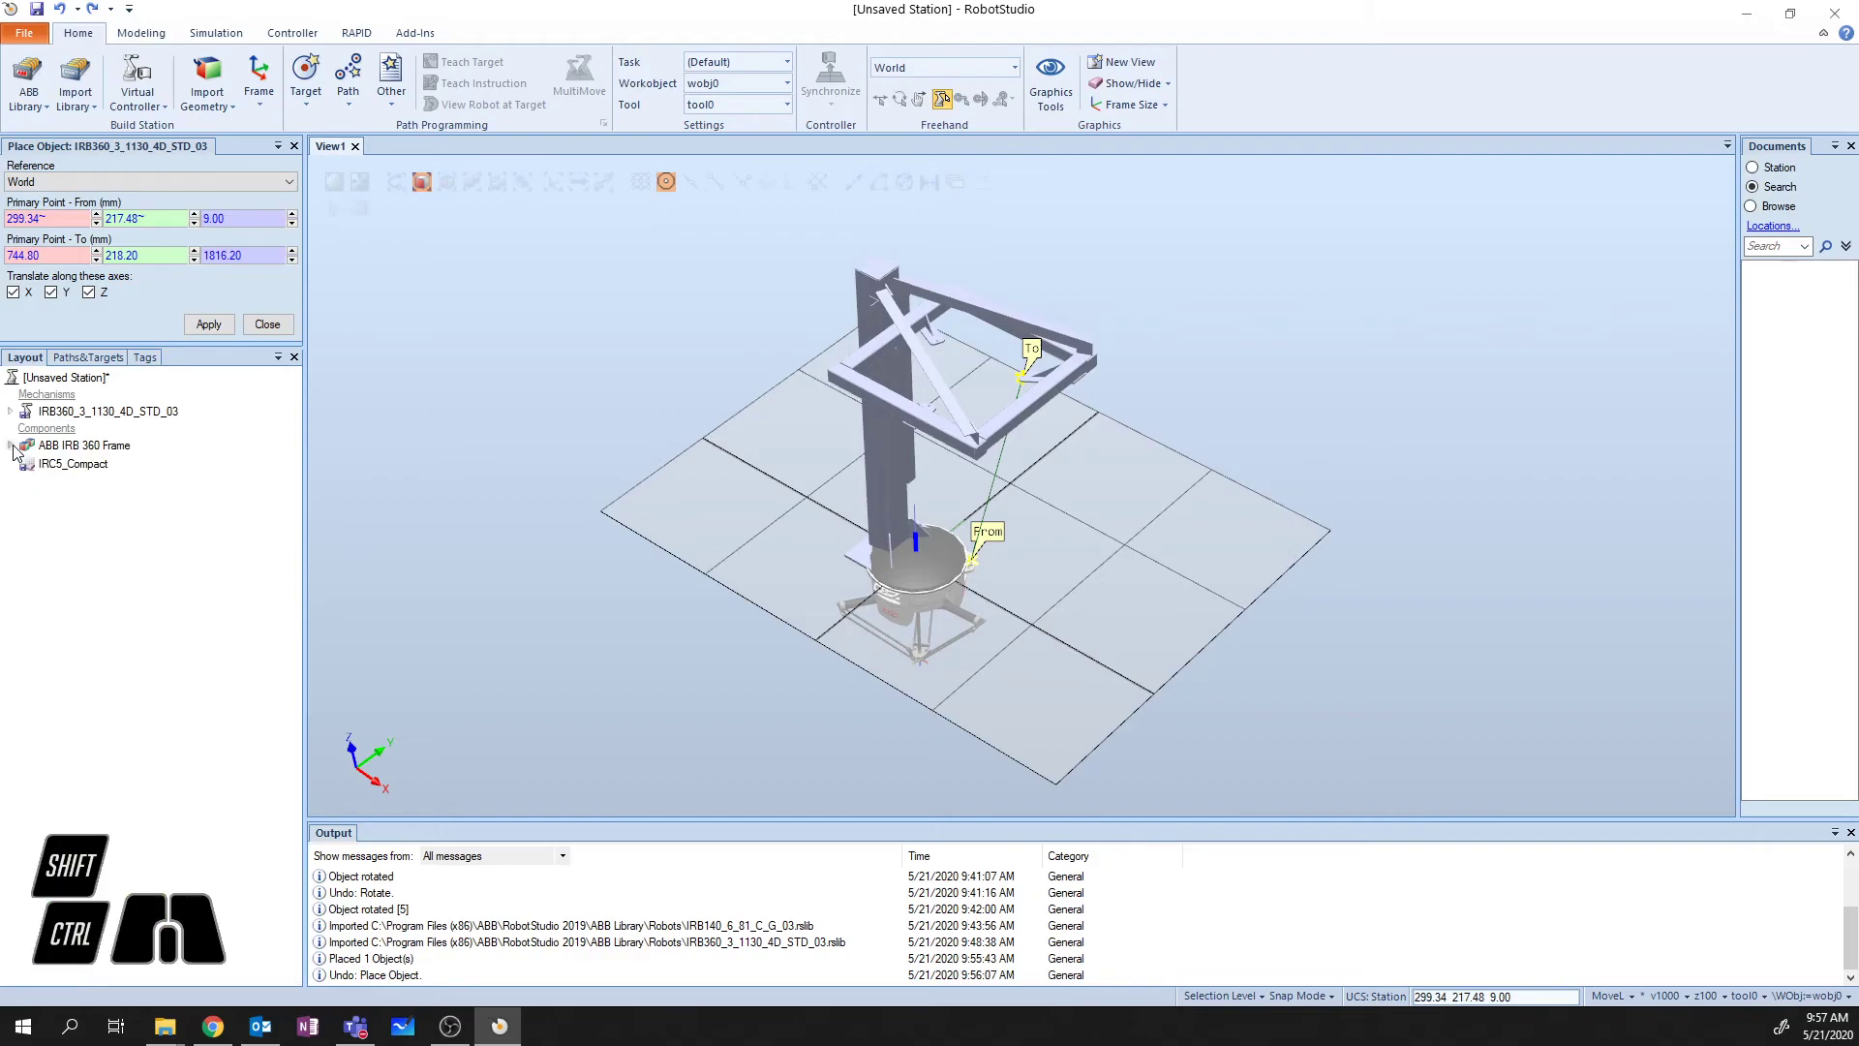
left_click(209, 325)
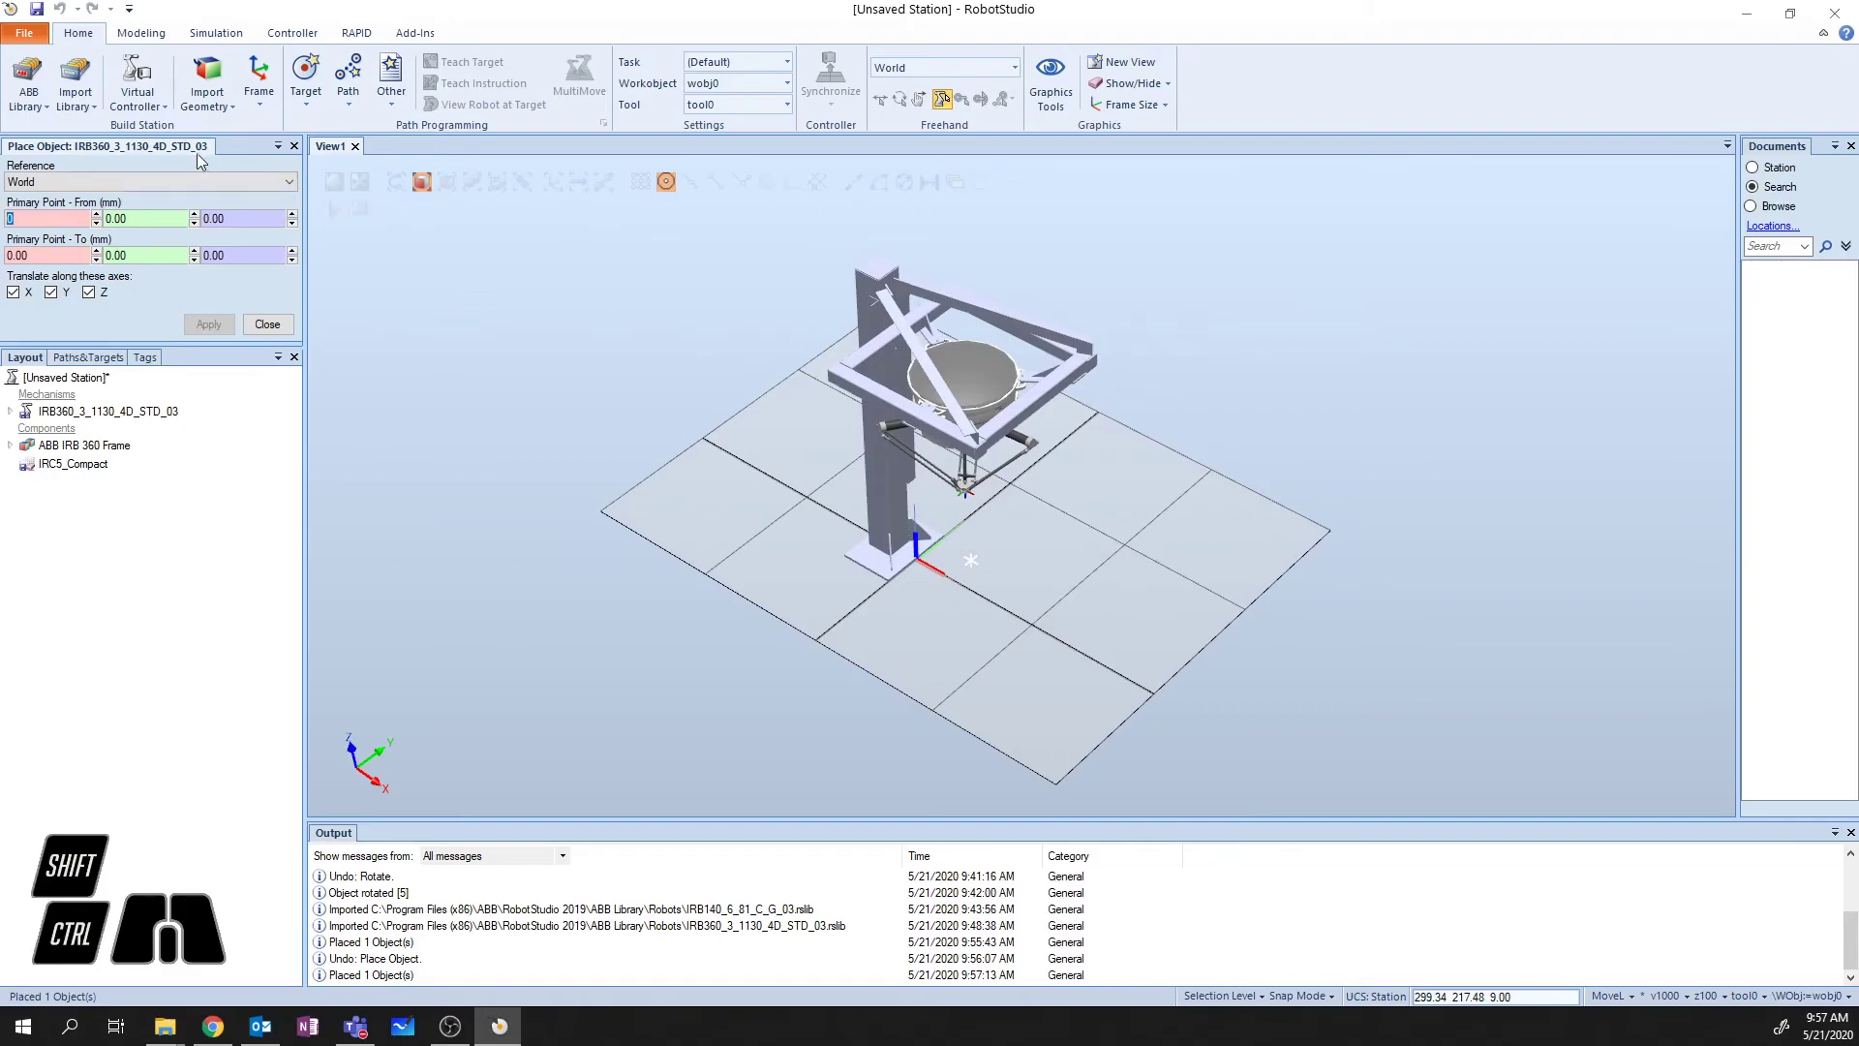
left_click(290, 325)
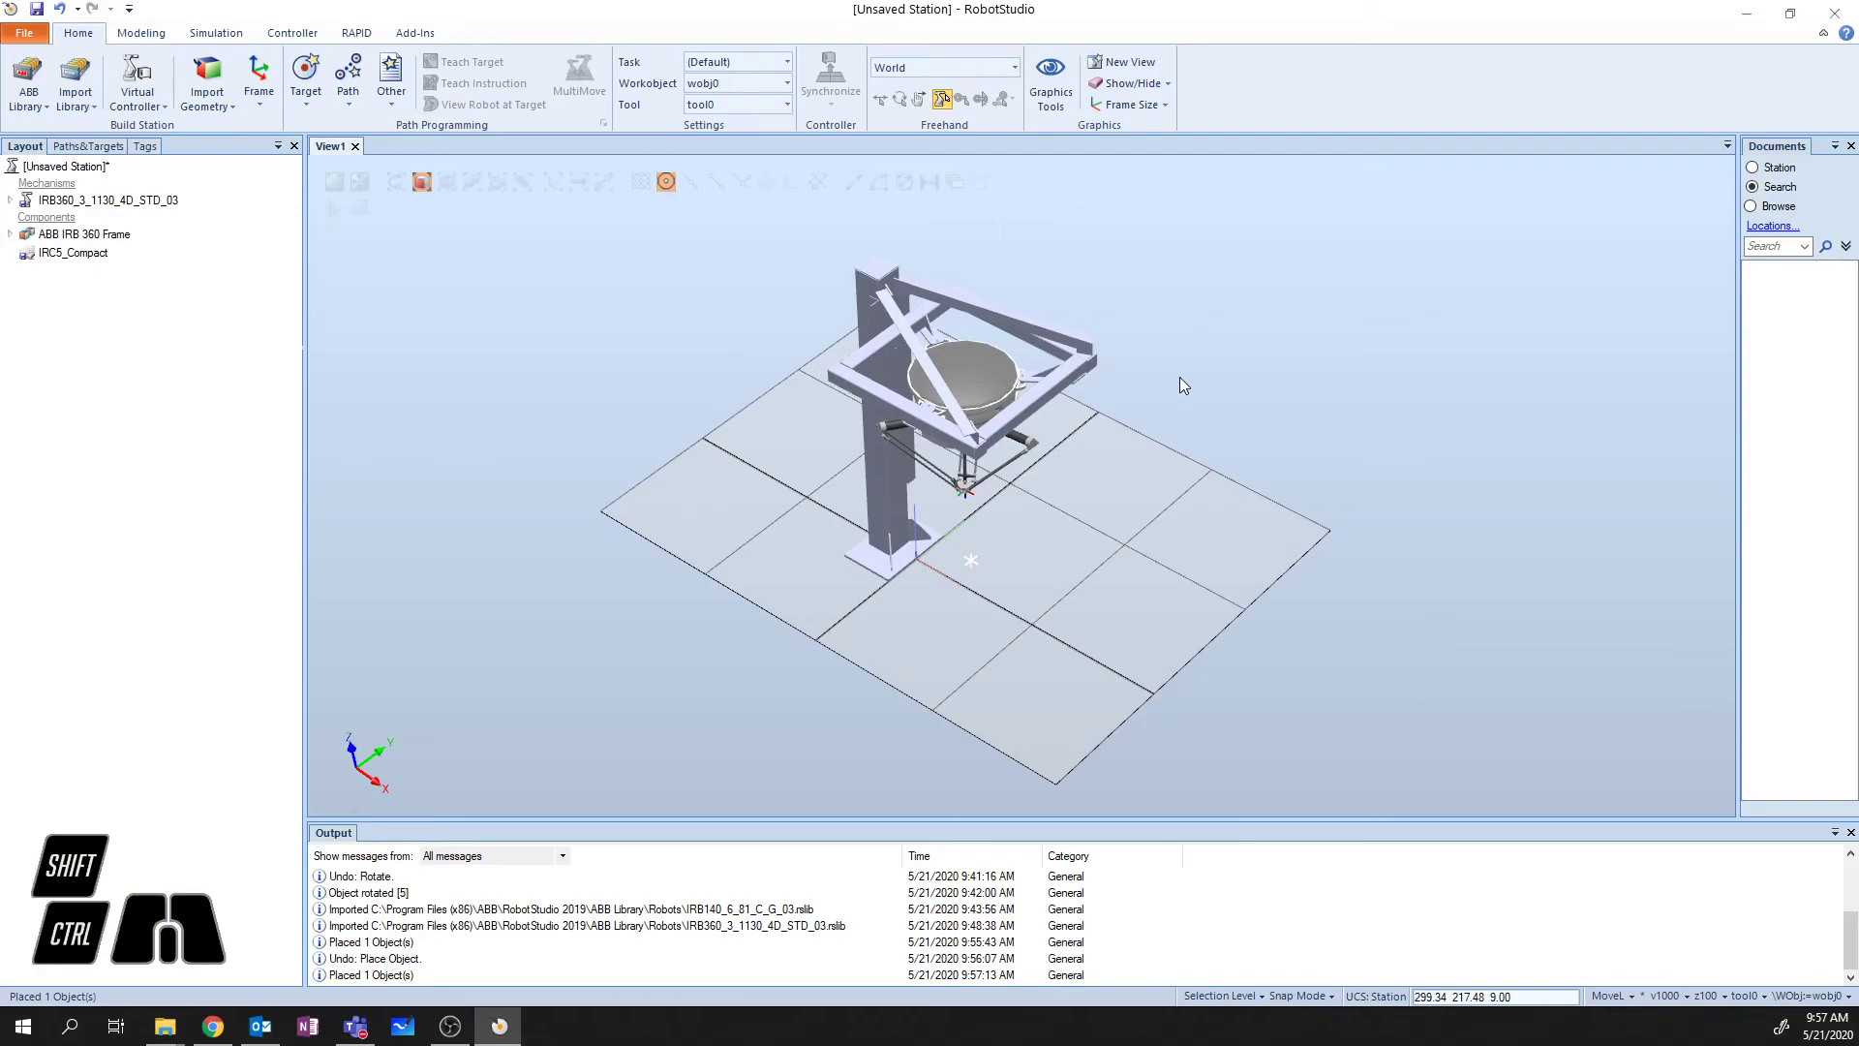
scroll(951, 408, "up", 5)
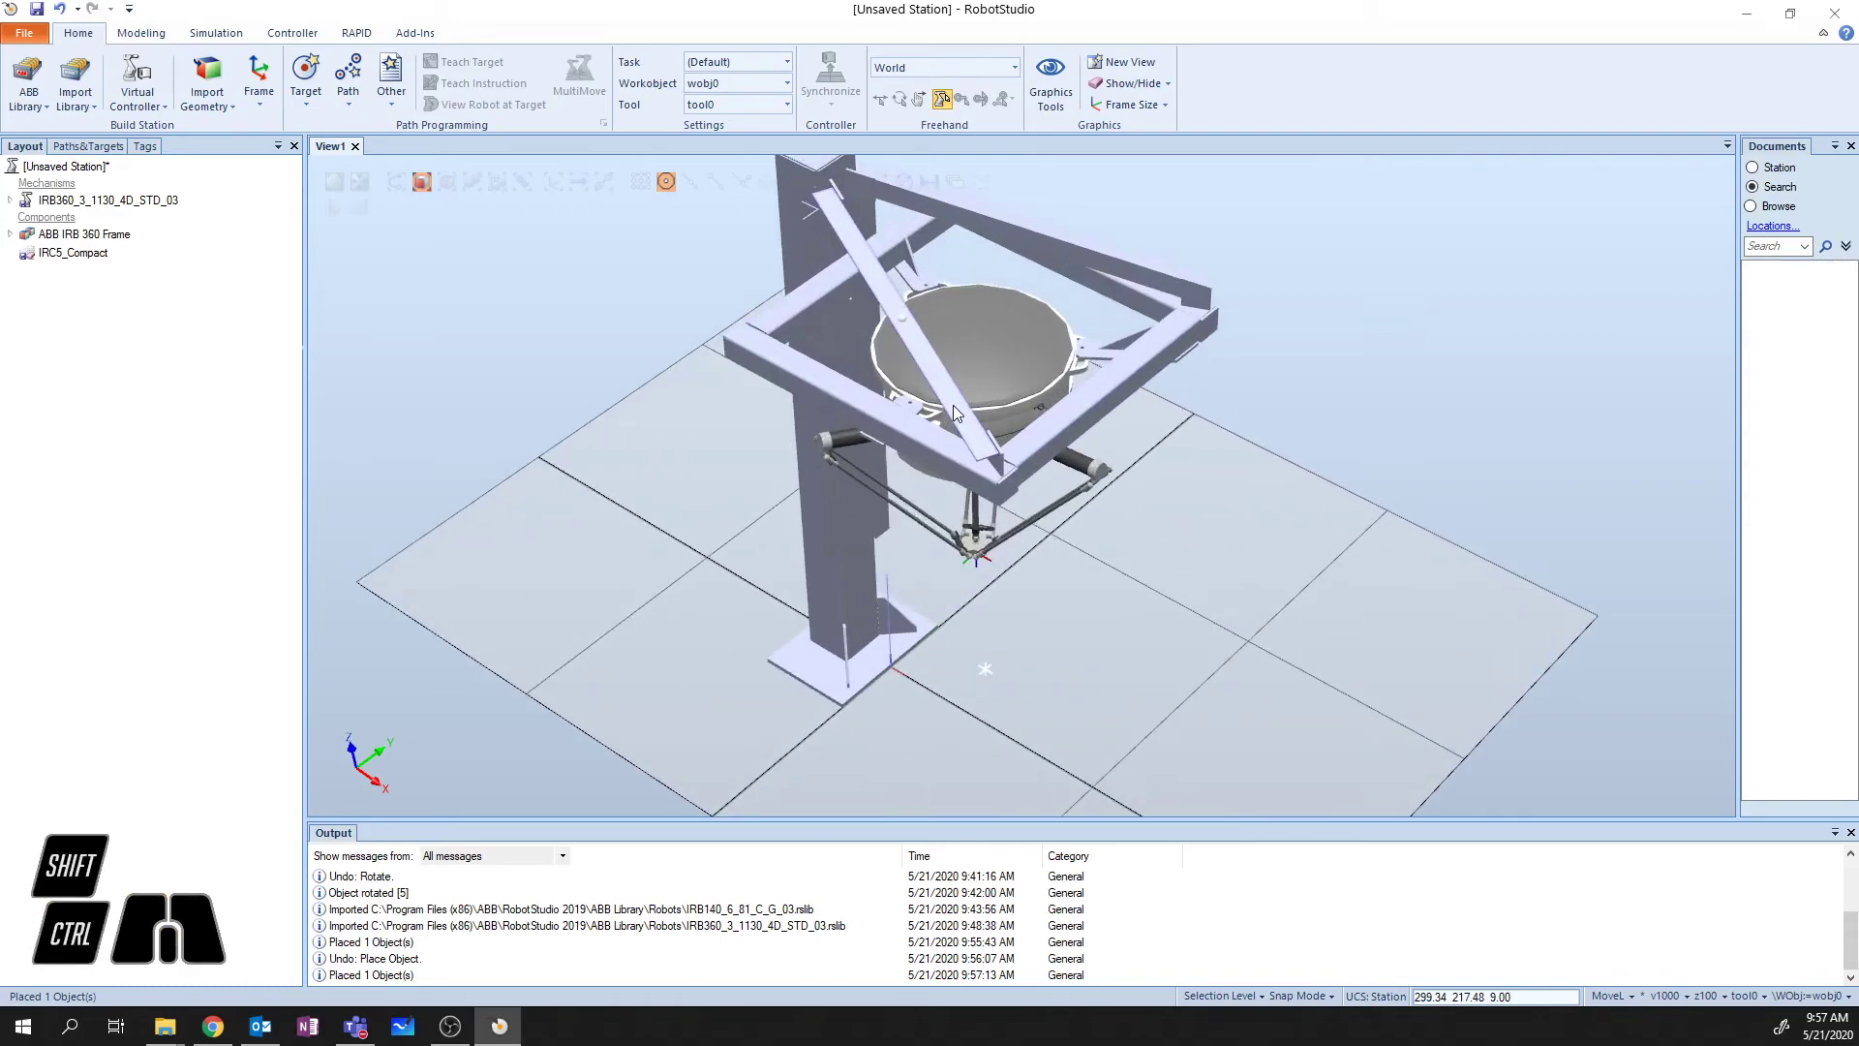
mouse_move(1065, 460)
left_mouse_down("ctrl+shift")
mouse_move(842, 184)
mouse_move(845, 281)
mouse_move(759, 287)
mouse_move(1135, 380)
mouse_move(1075, 454)
left_mouse_up("ctrl+shift")
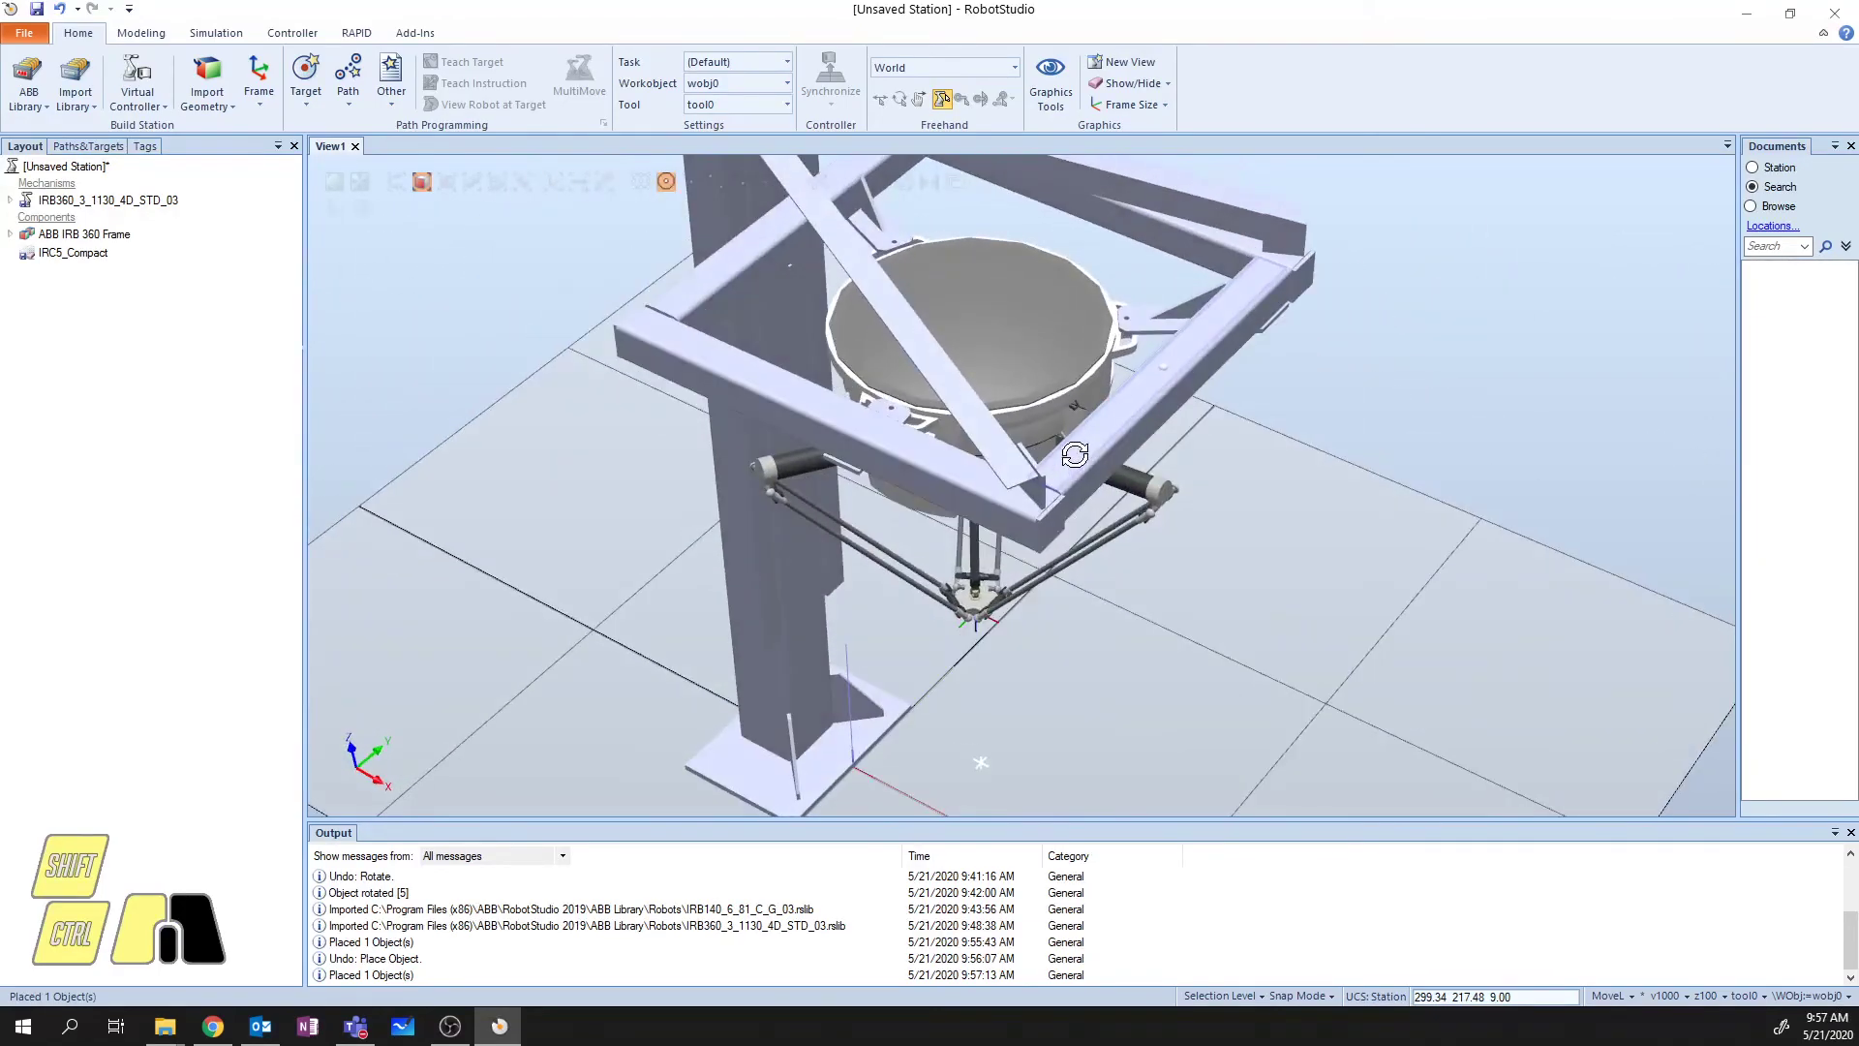
- Make the IRC5_Compact controller visible again and fit the whole station in the view
left_click(92, 252)
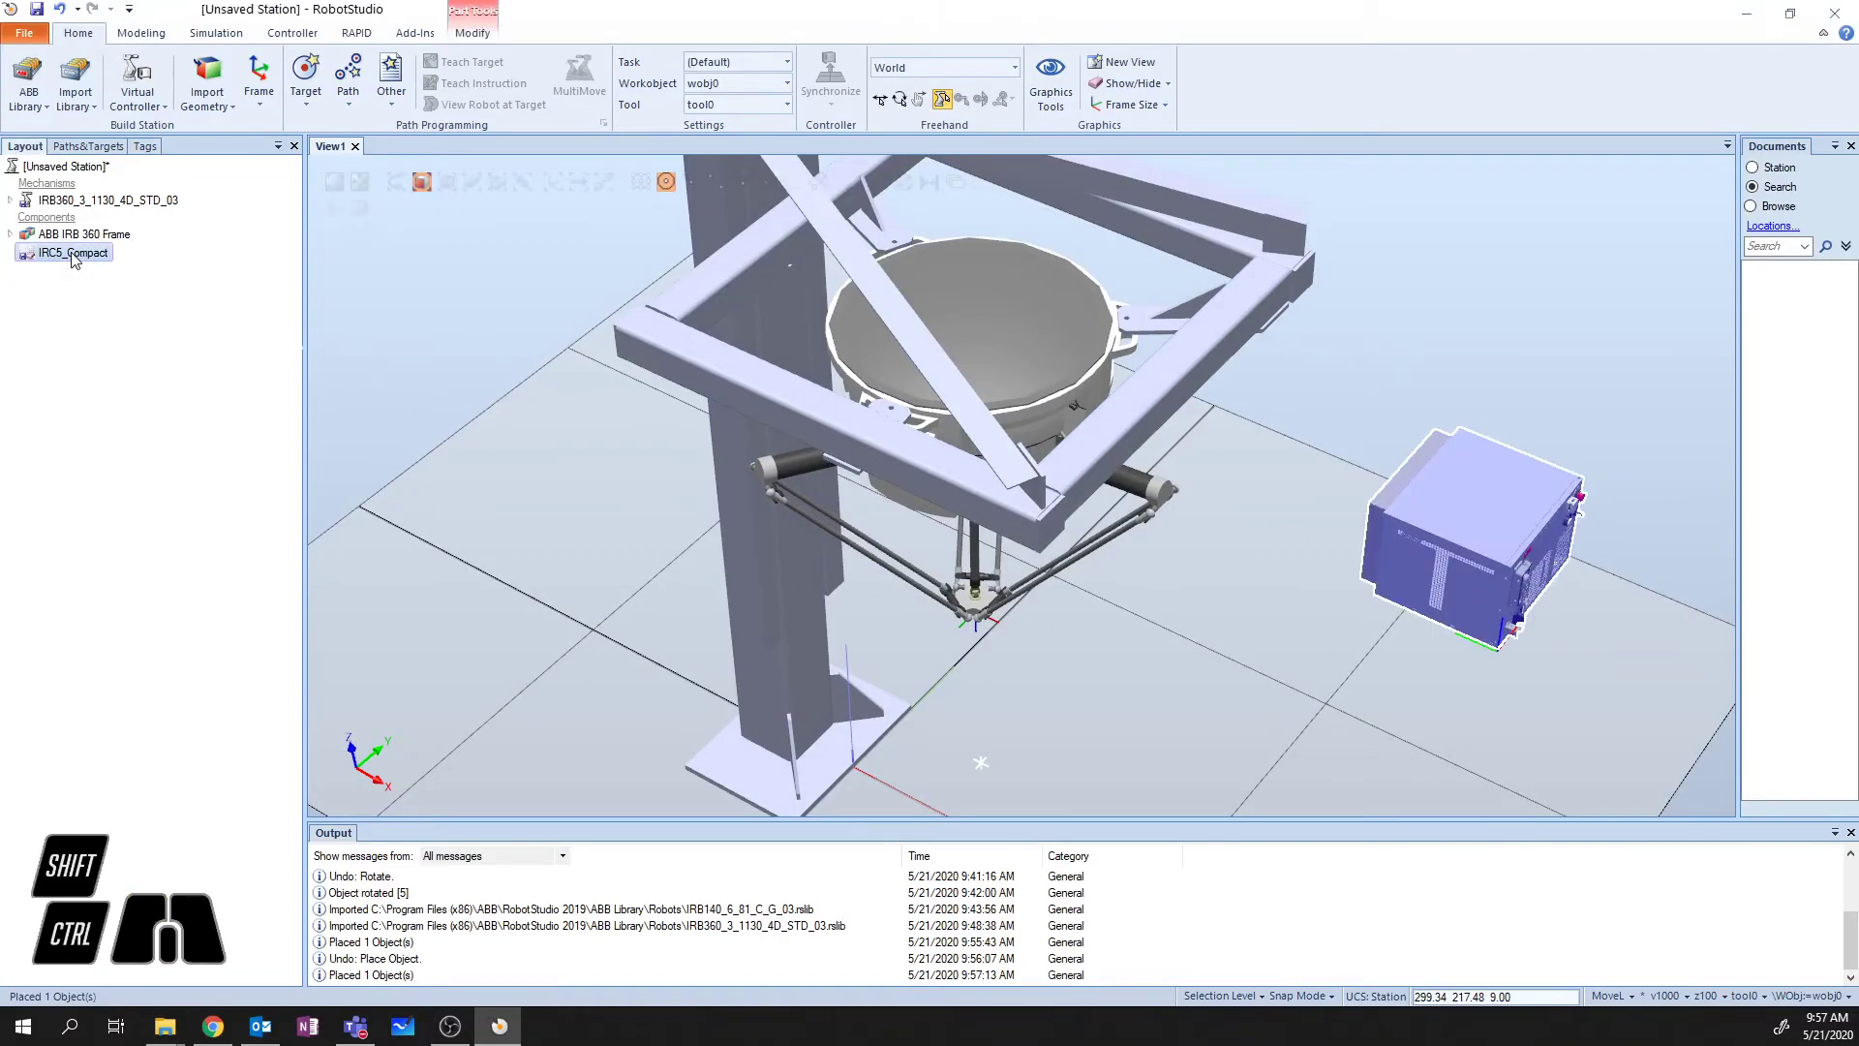
right_click(71, 253)
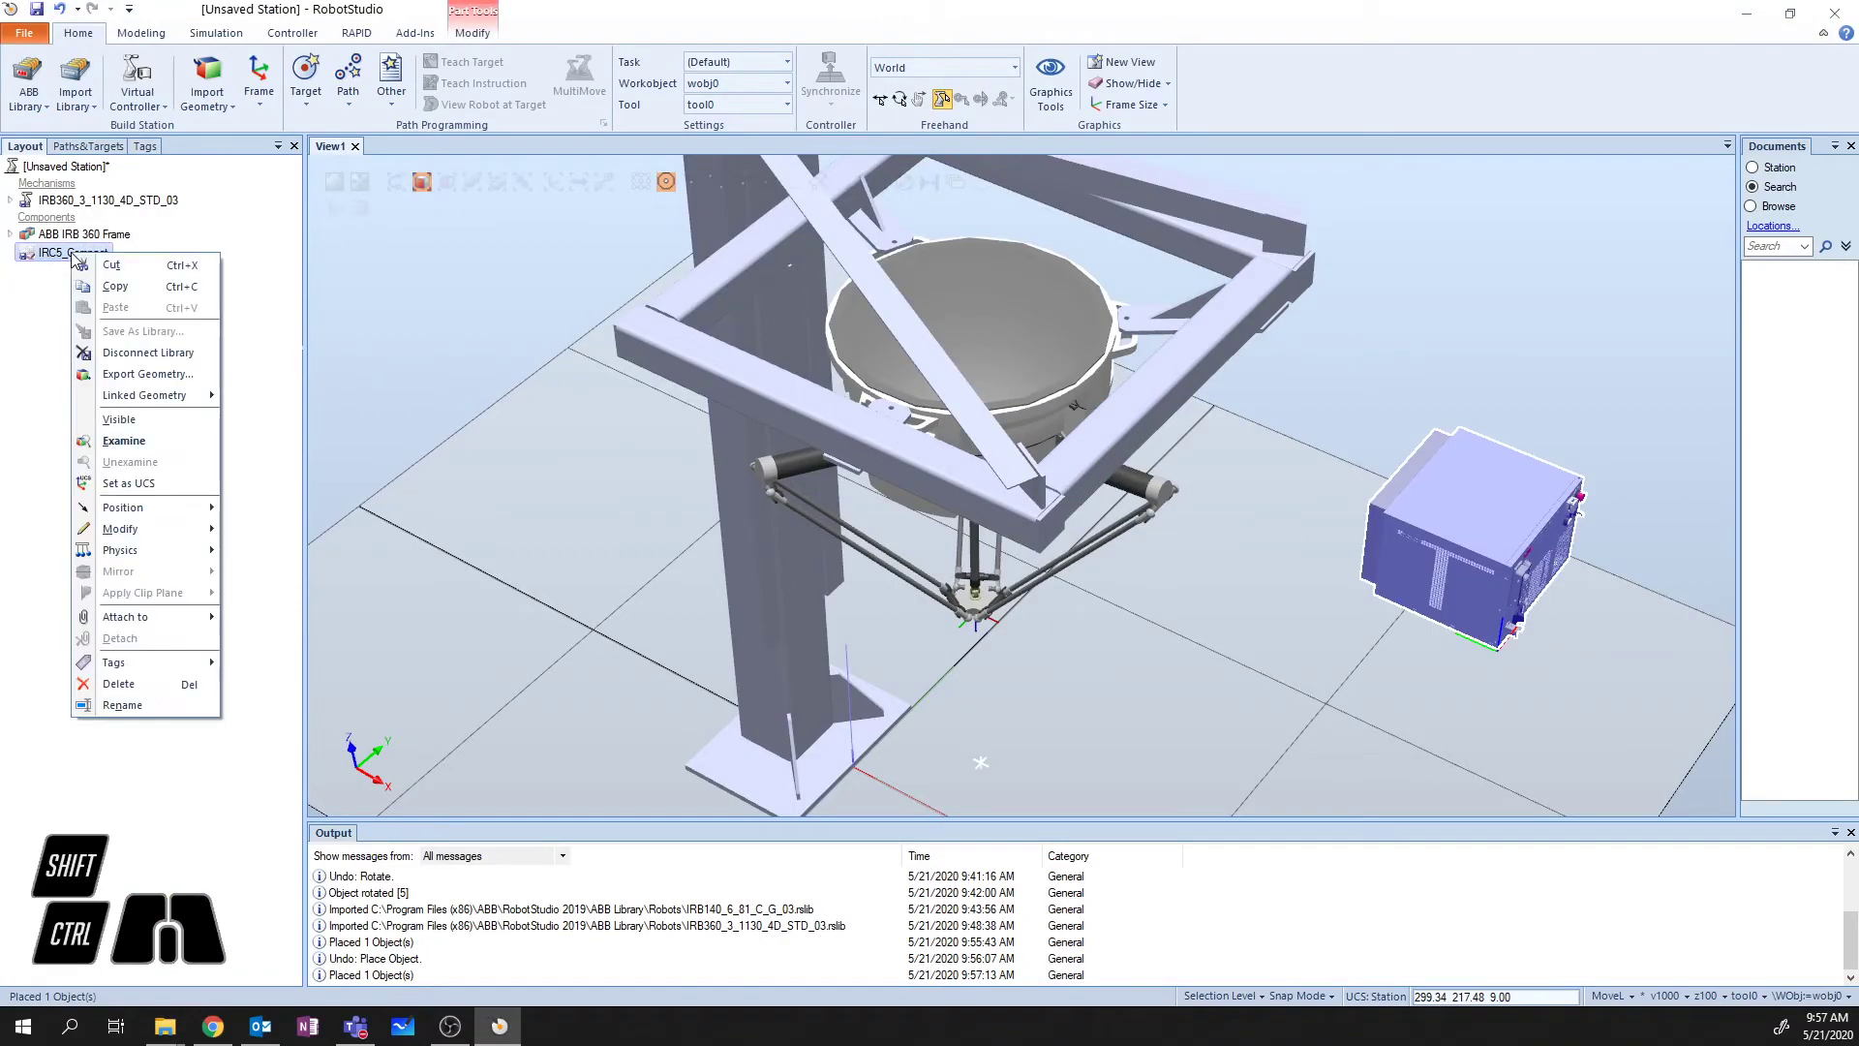
left_click(153, 420)
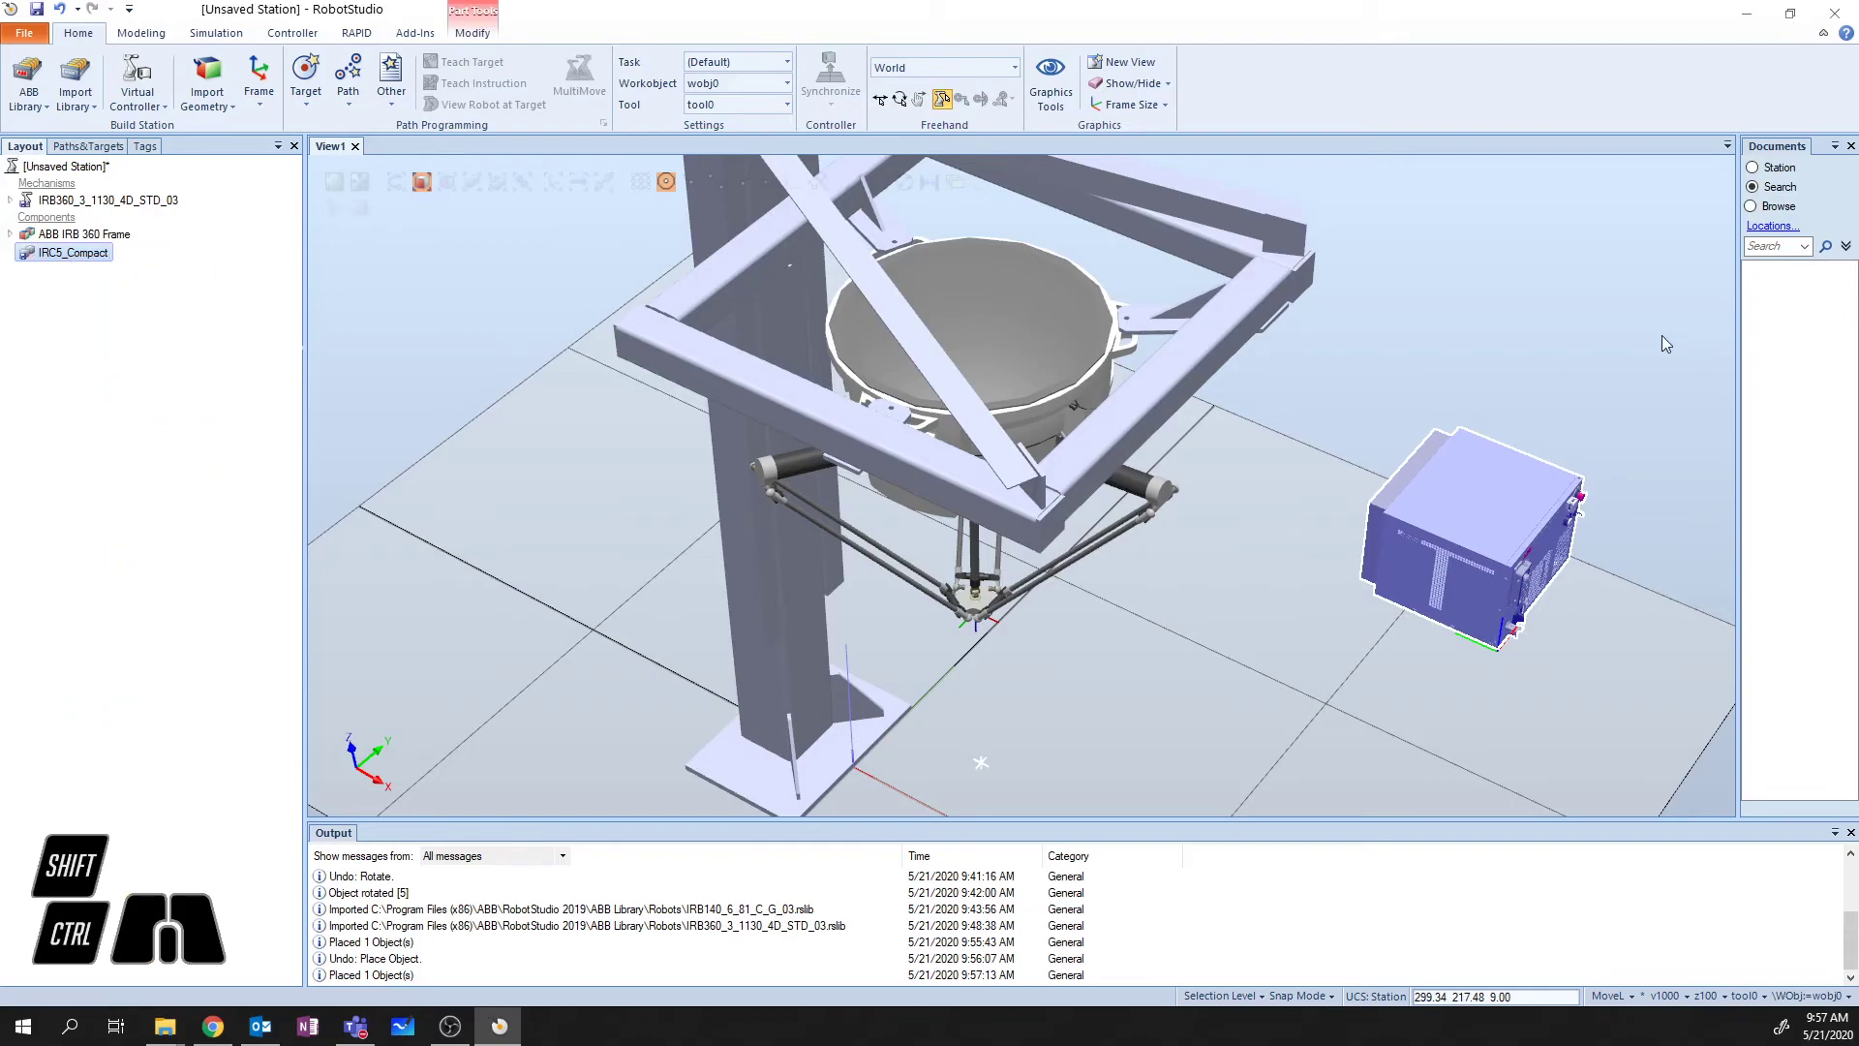
left_click(1572, 365)
left_click_drag(1193, 513, 1211, 530, "ctrl+shift")
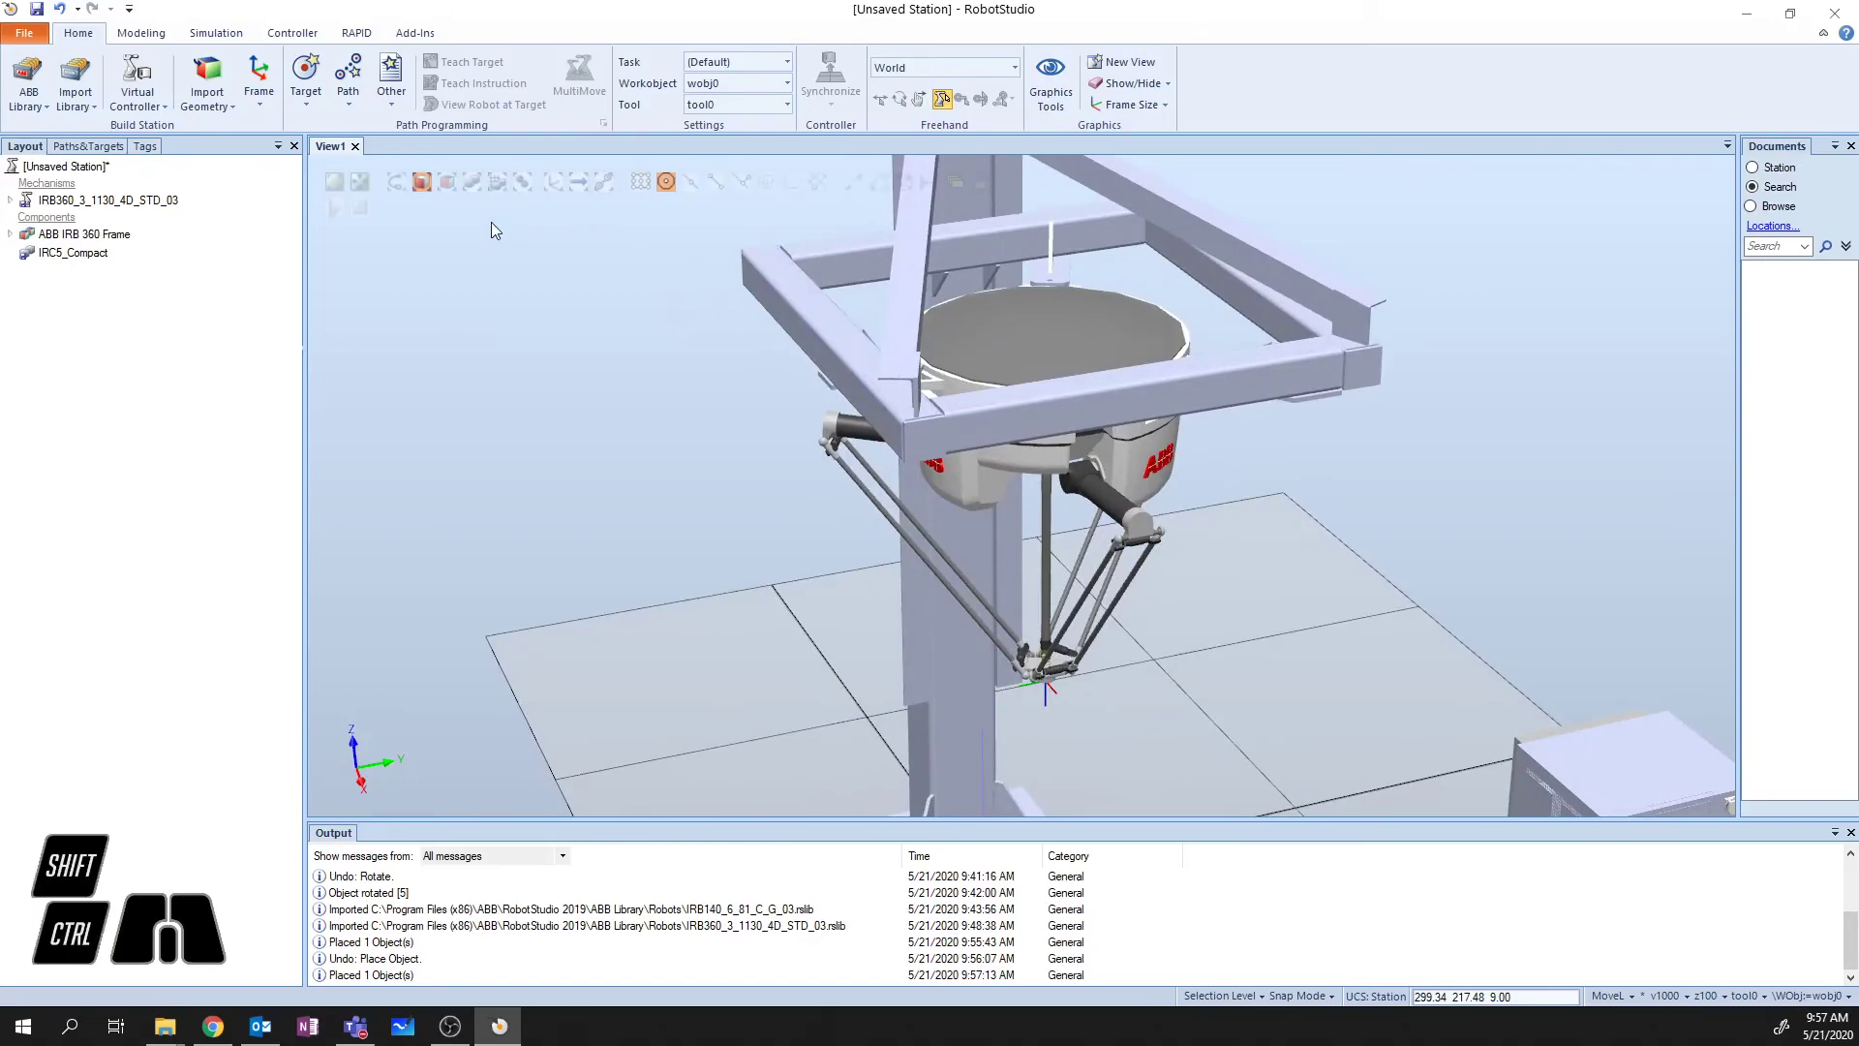
left_click(335, 181)
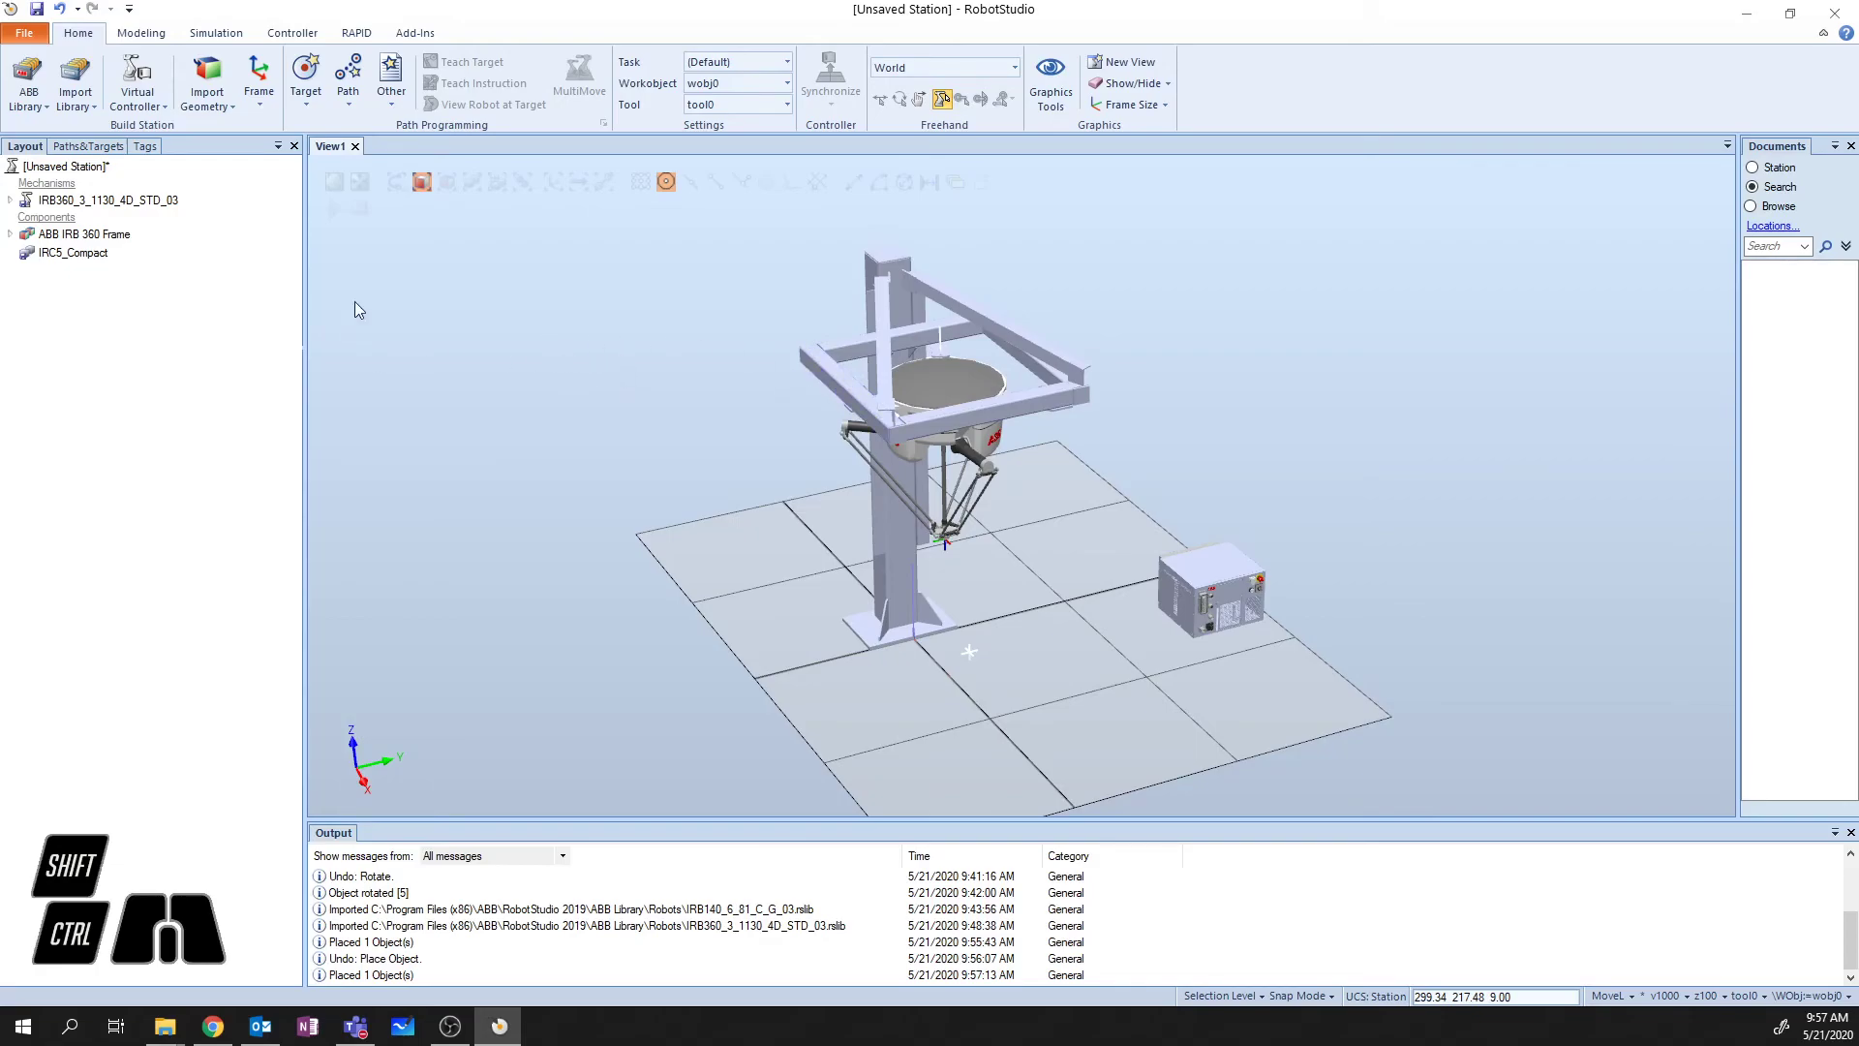
- Start saving the station and browse to the Solutions folder inside RS Video Demos on the Desktop
left_click(37, 12)
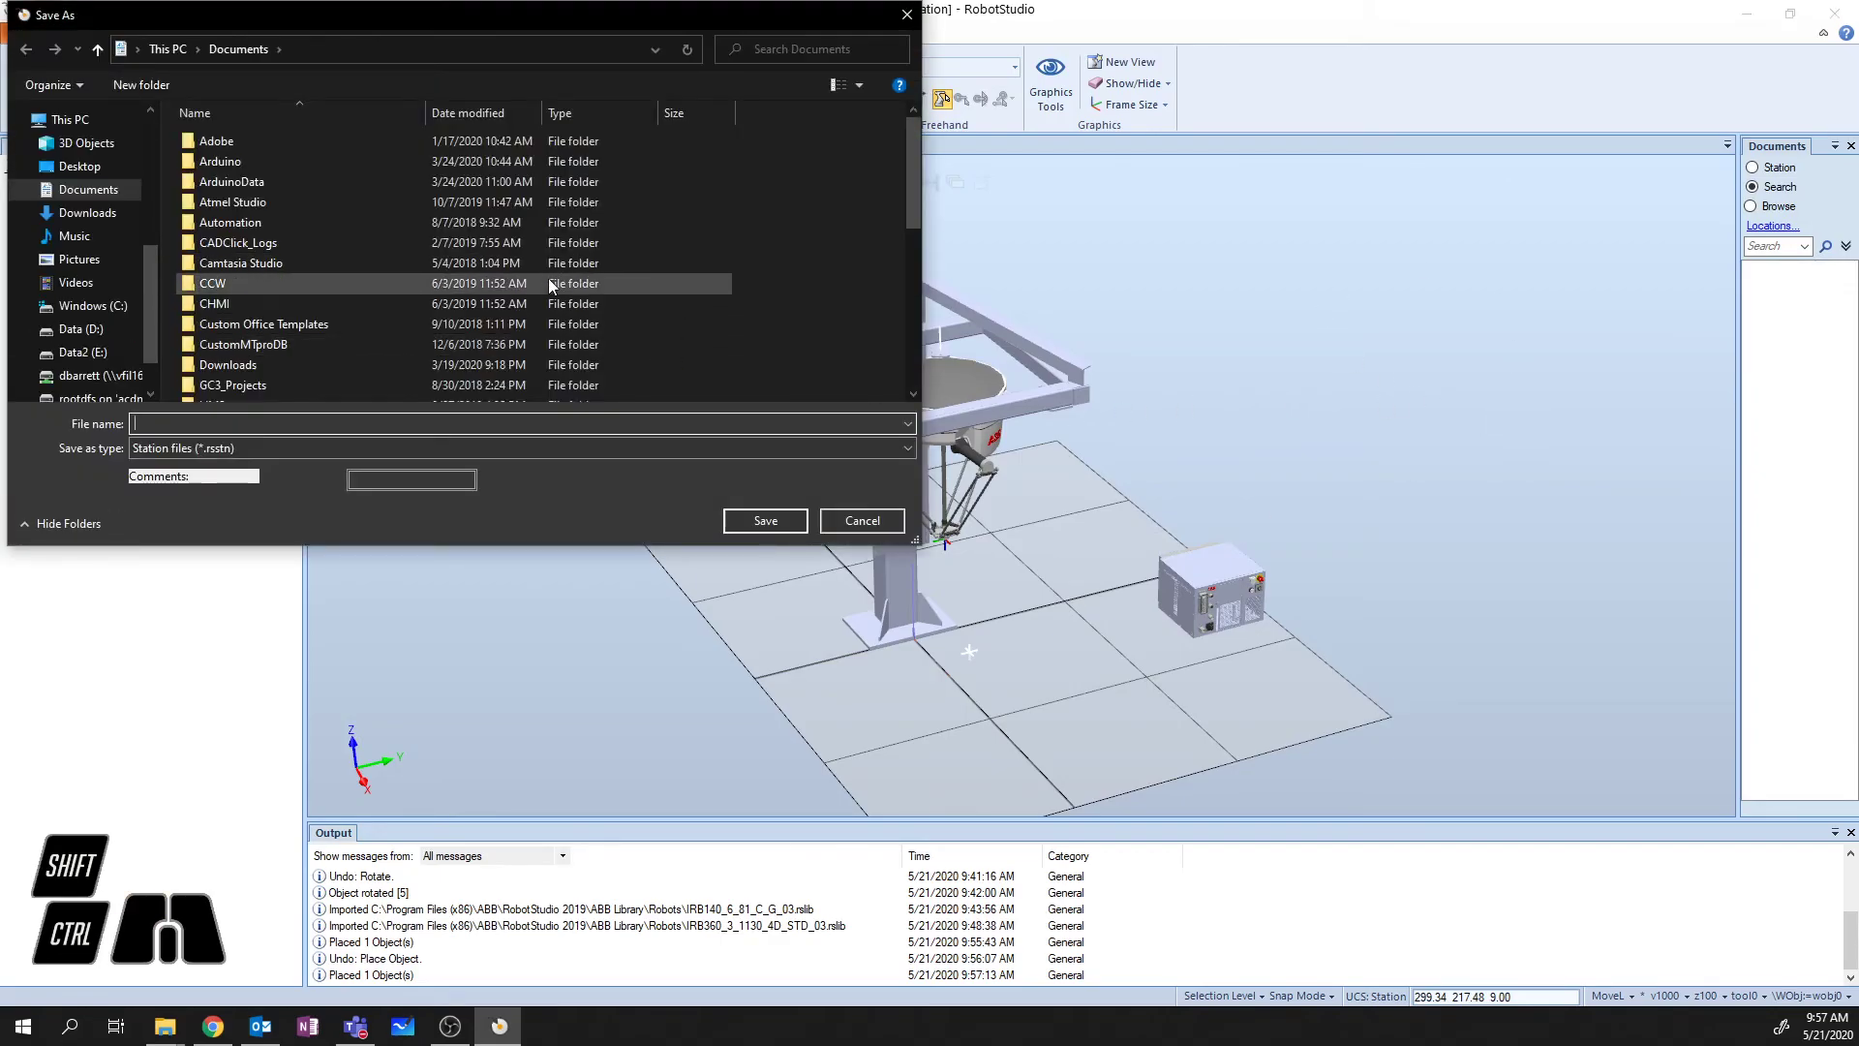
left_click_drag(154, 263, 155, 305)
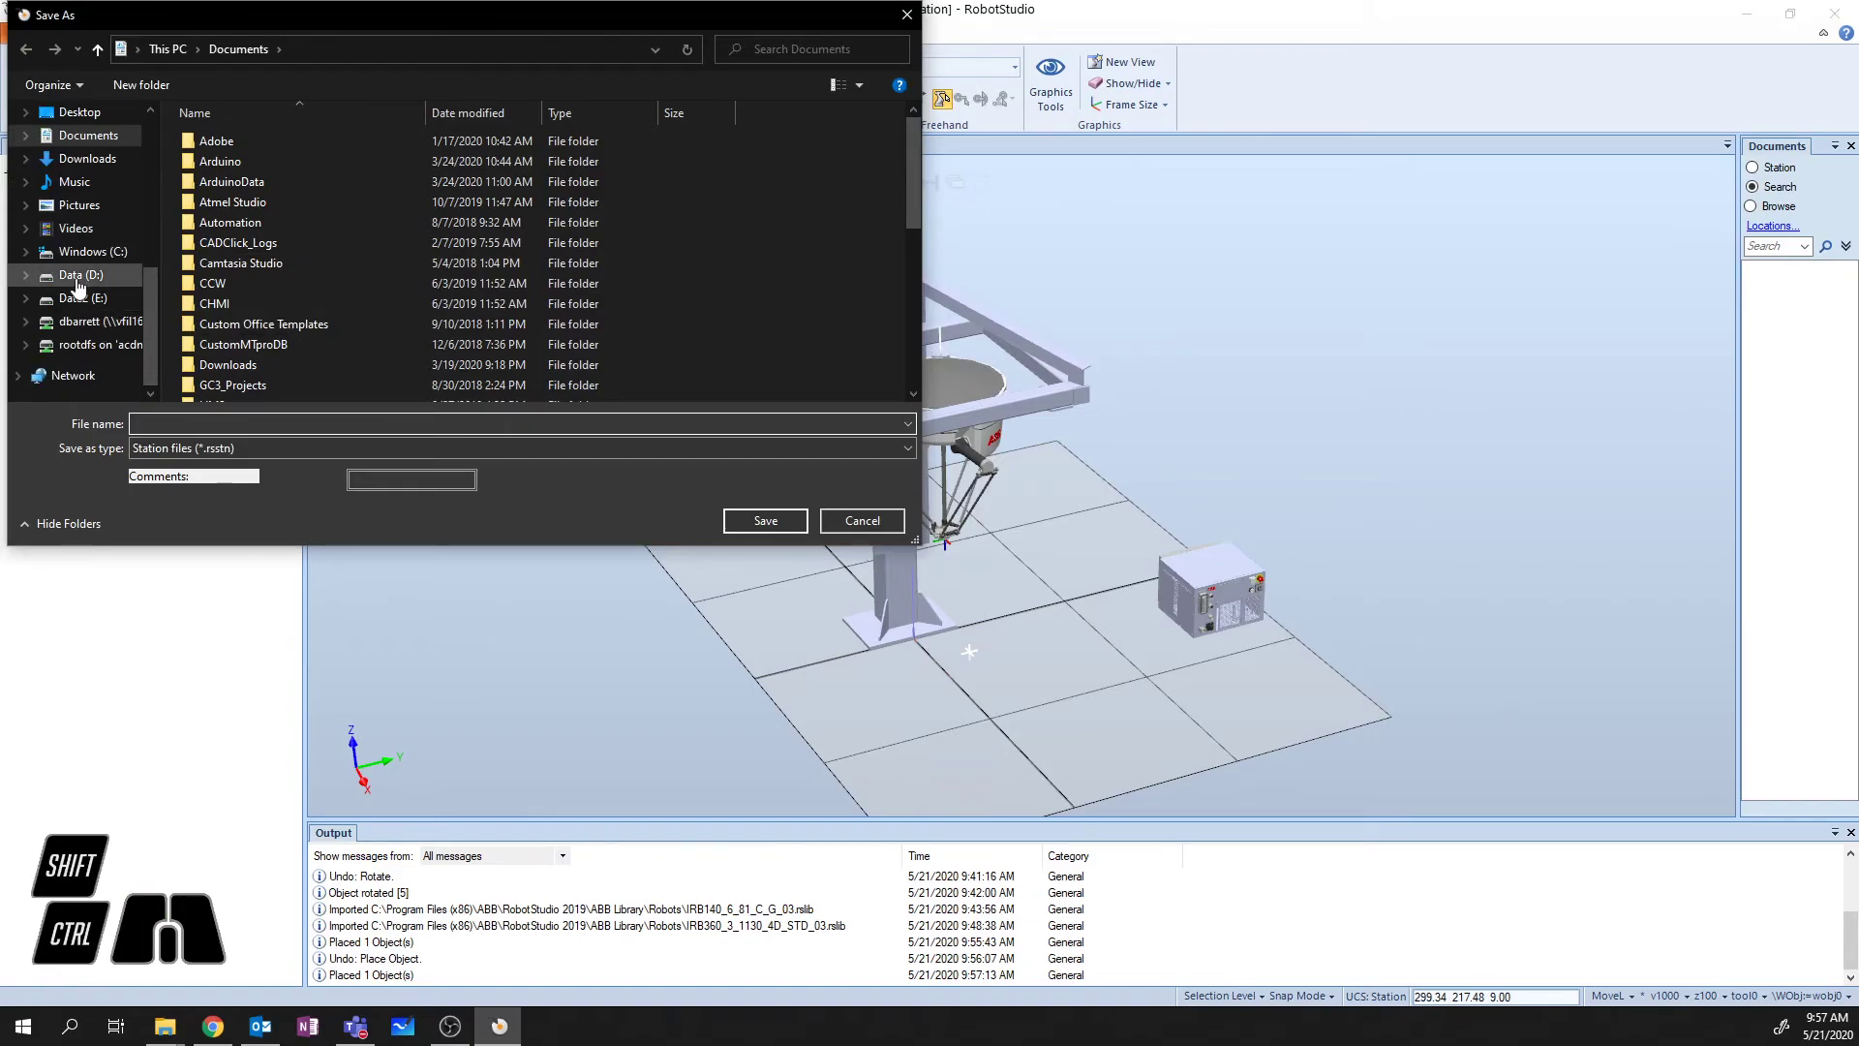
left_click(80, 113)
scroll(339, 240, "down", 3)
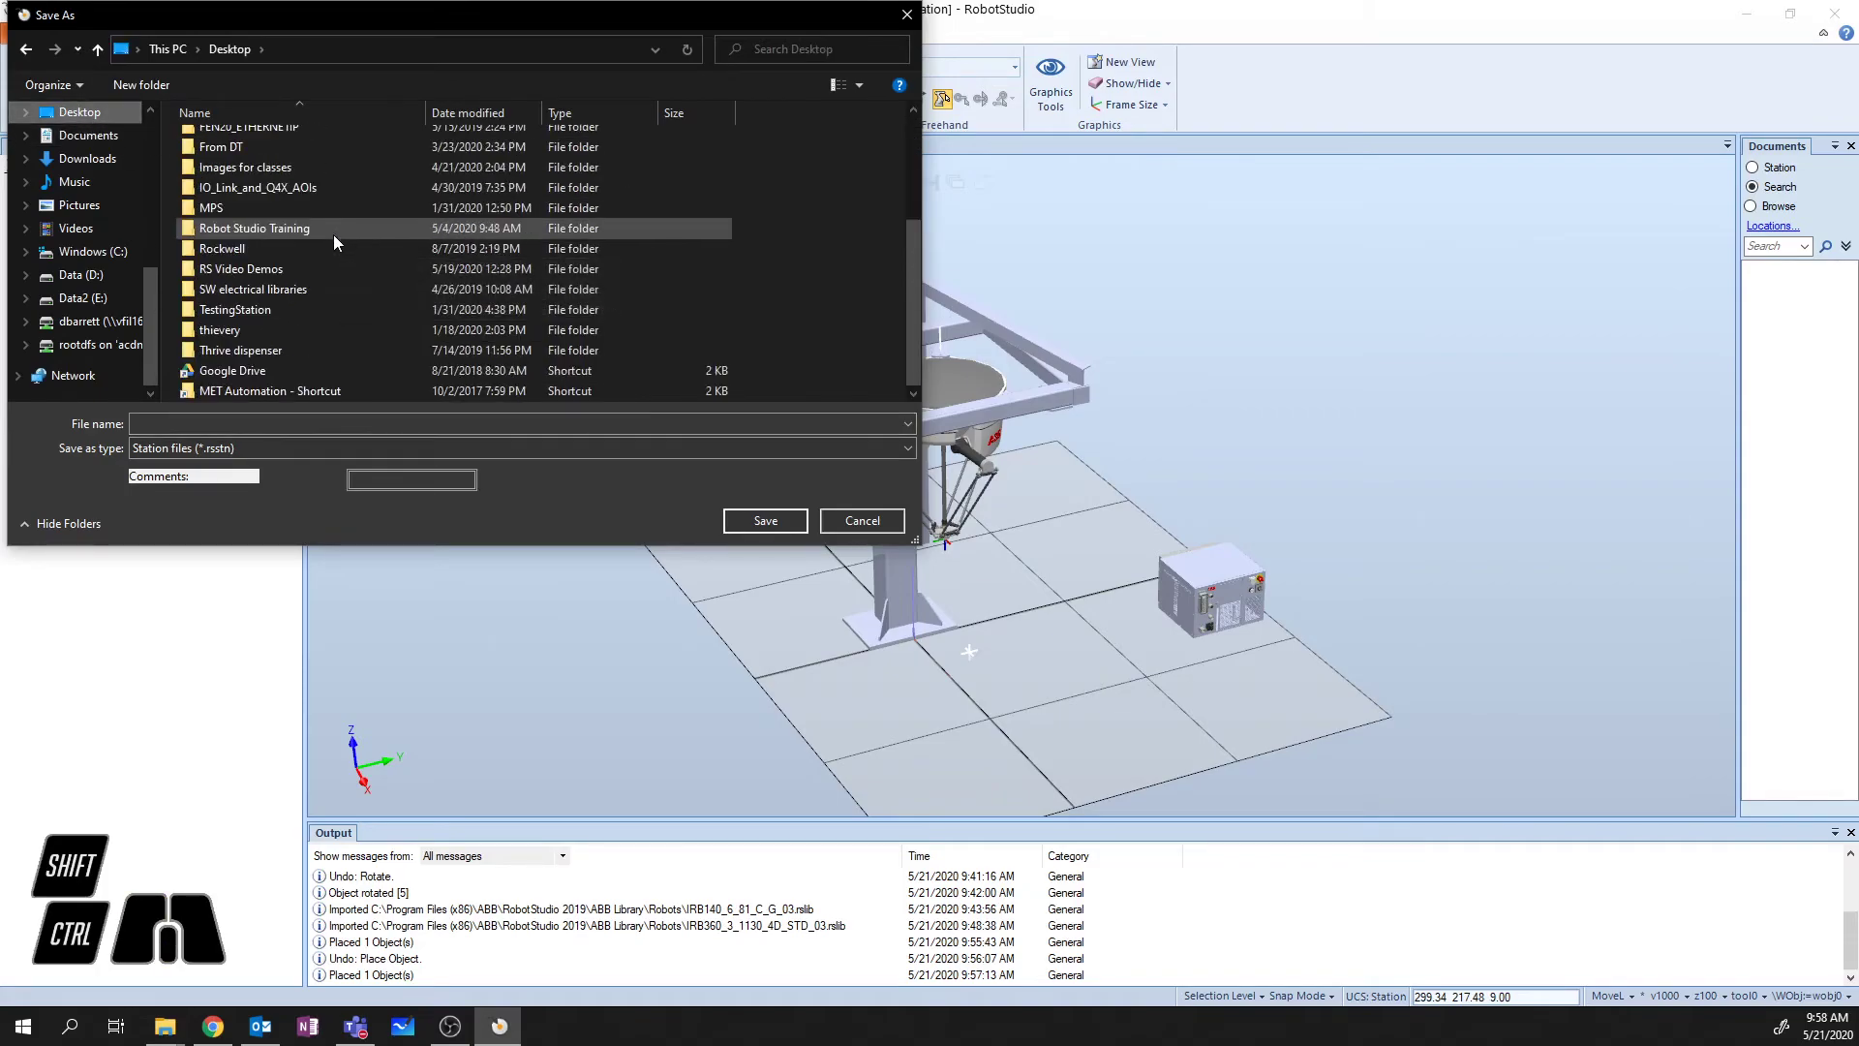
double_click(246, 267)
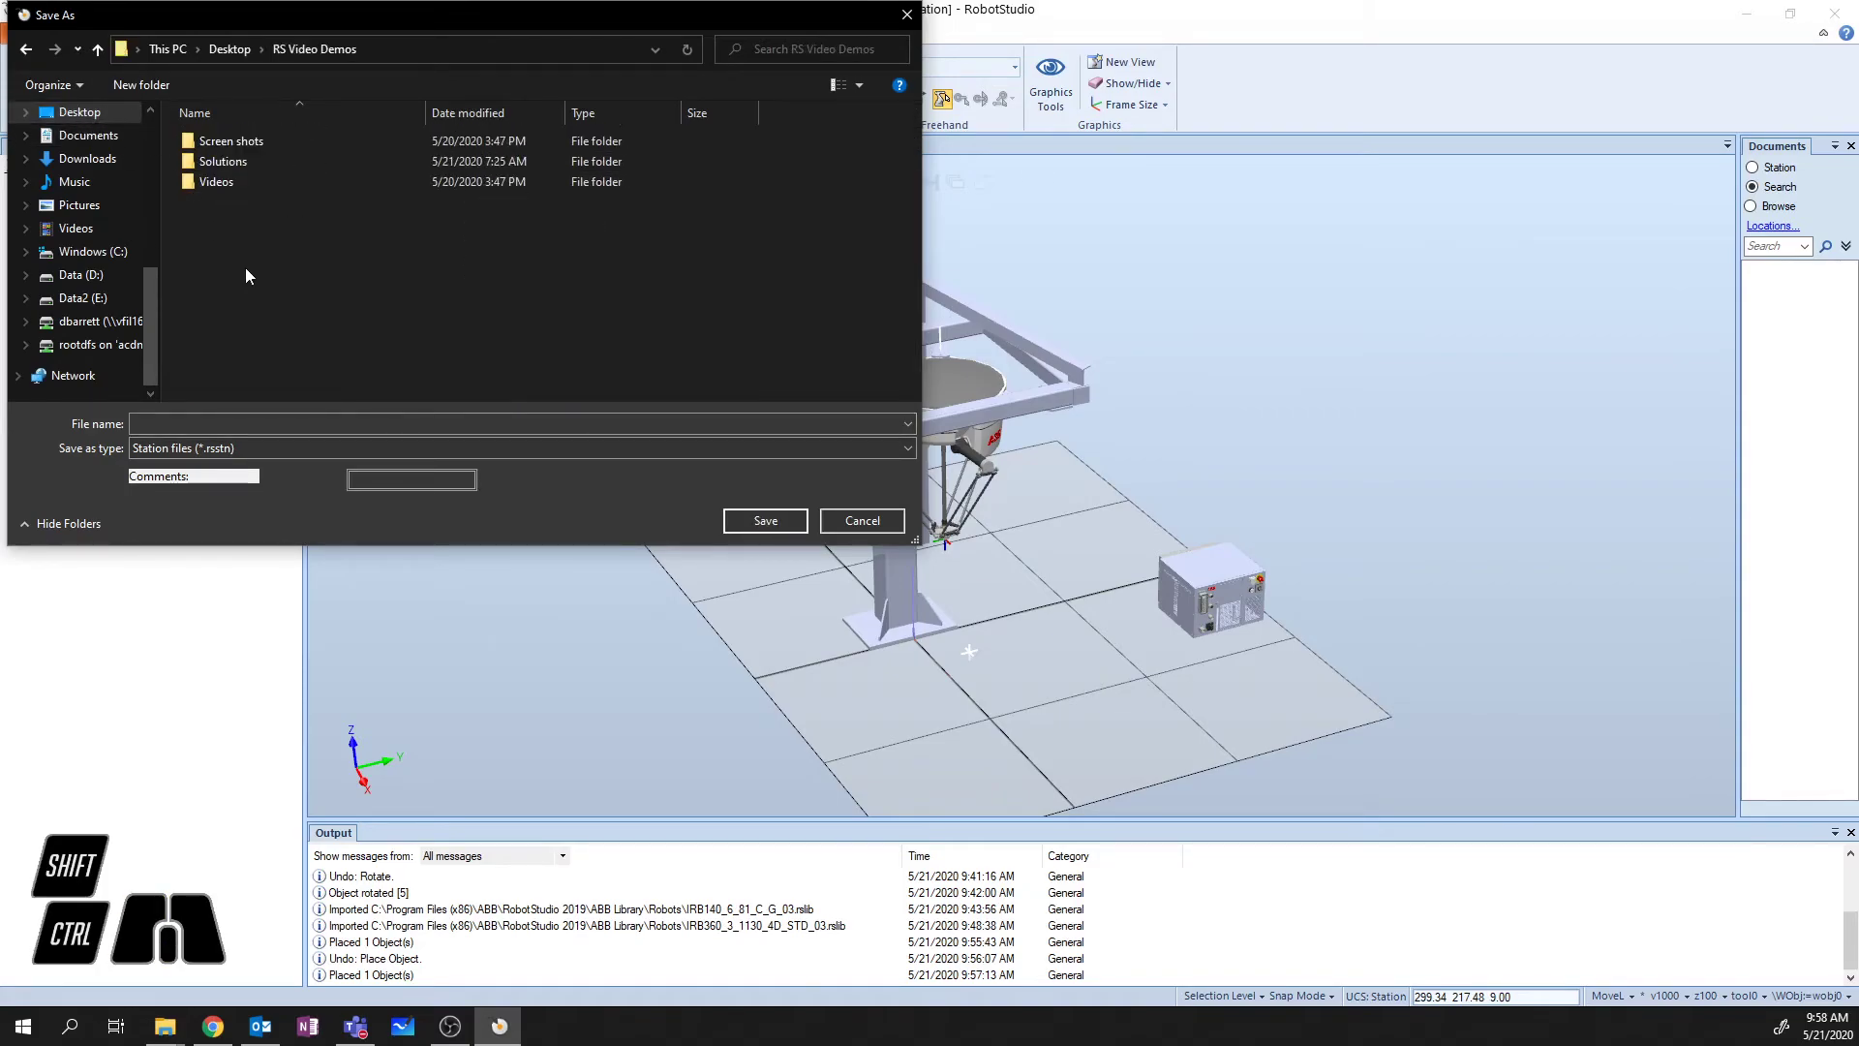
double_click(223, 161)
- Create a folder named Getting Started inside the Solutions folder
key("ctrl+shift+n")
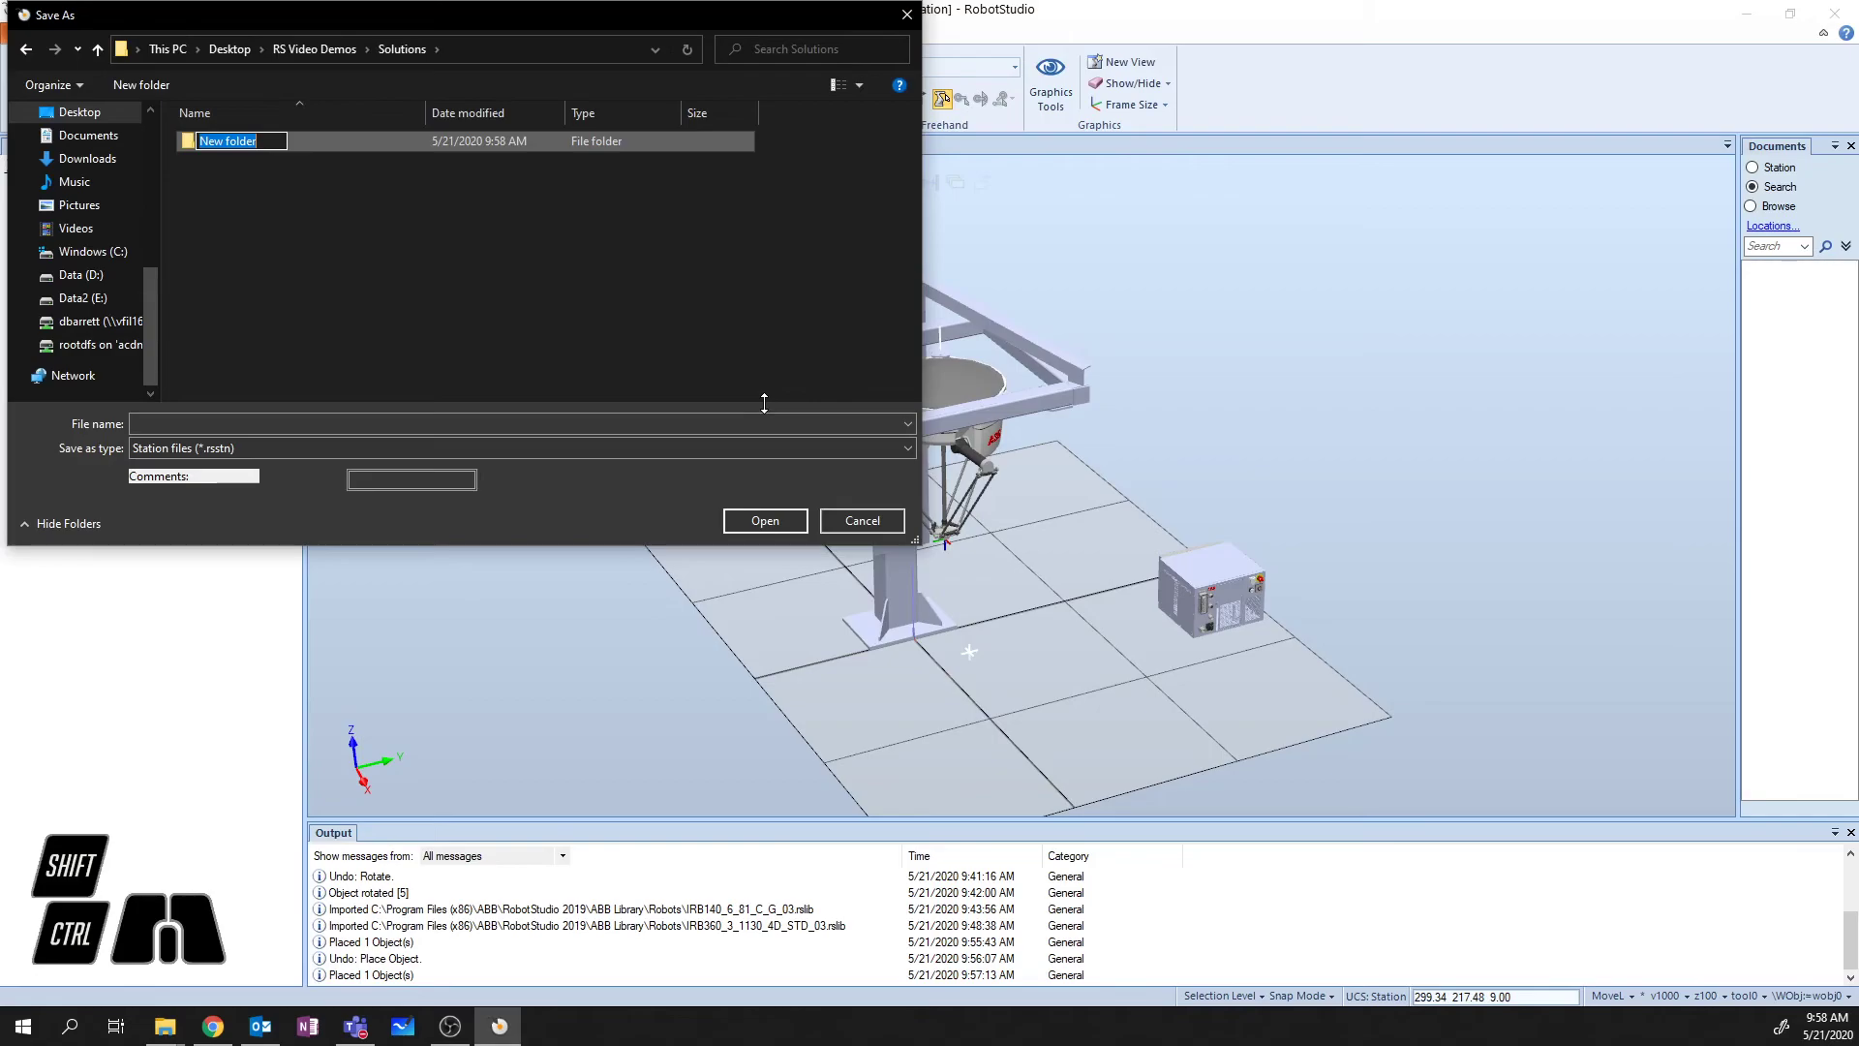
type("Getting A")
key("BackSpace")
type("Started")
key("Return")
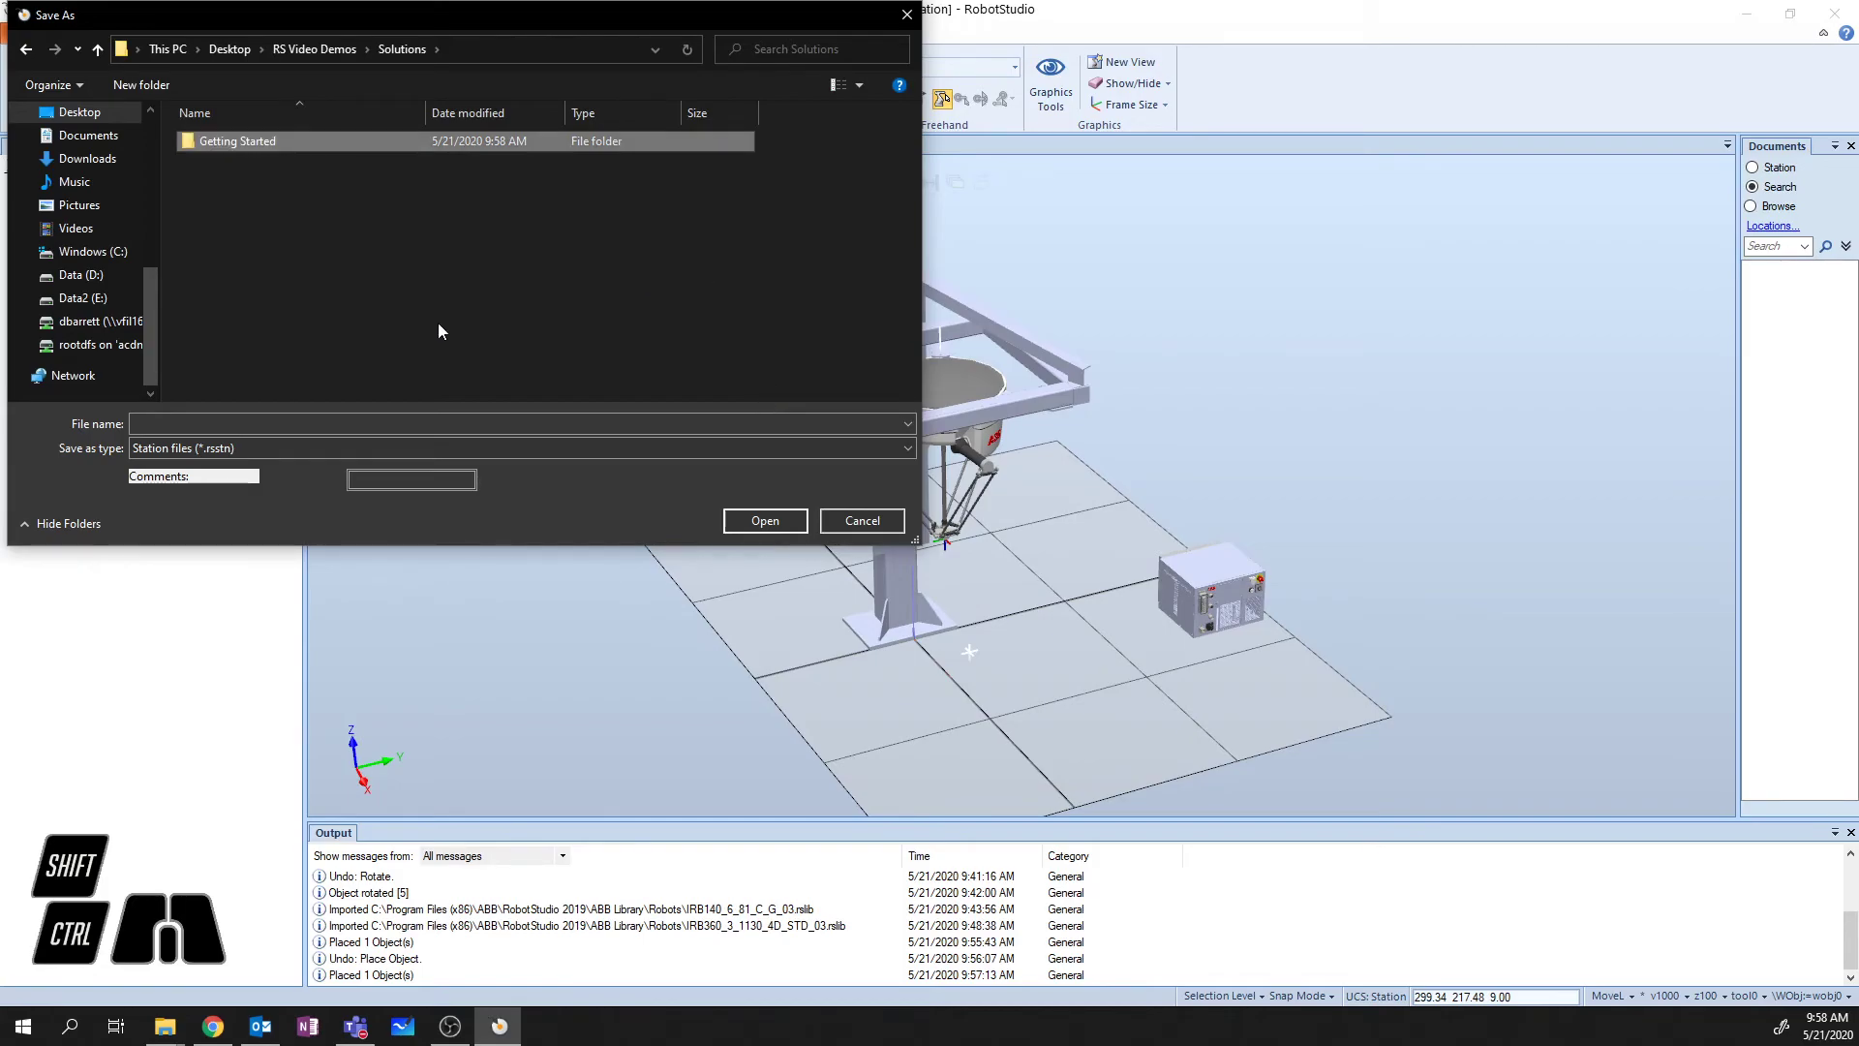
- Save the station inside the new folder under the file name Getting Started
double_click(219, 141)
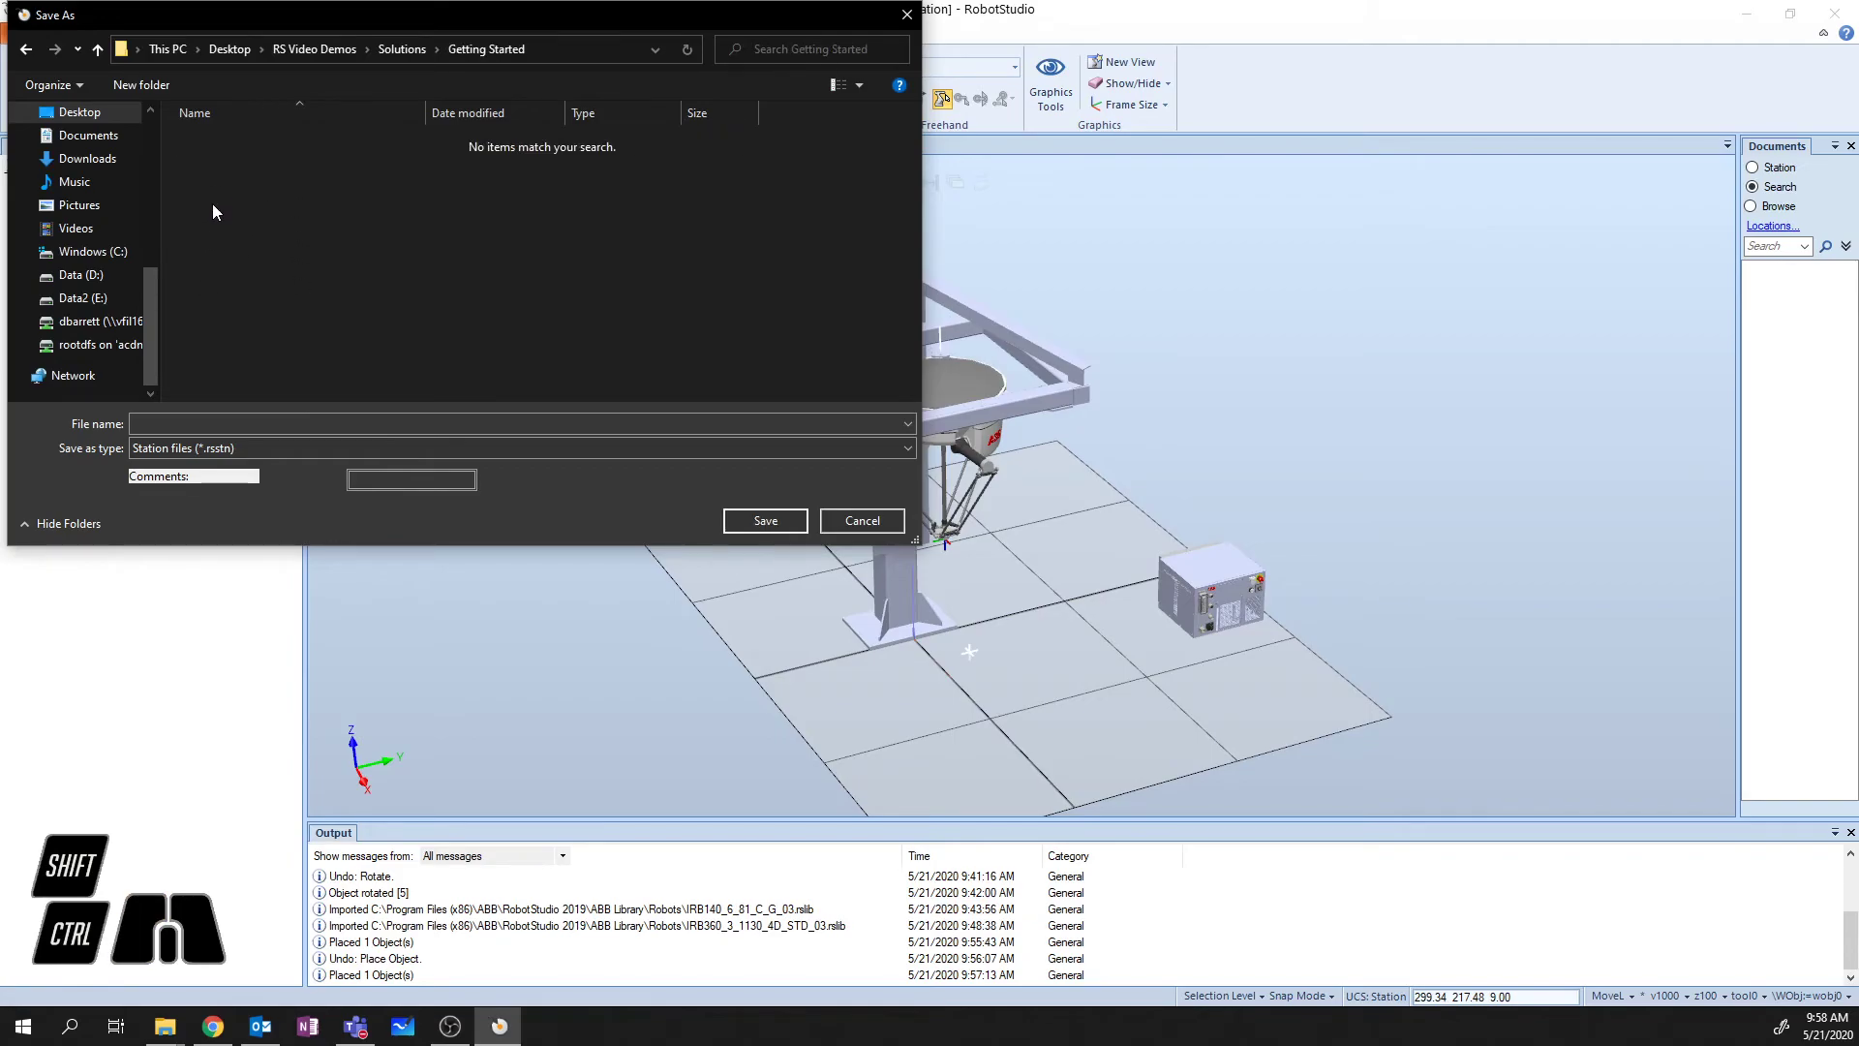
left_click(219, 421)
type("Getting Started")
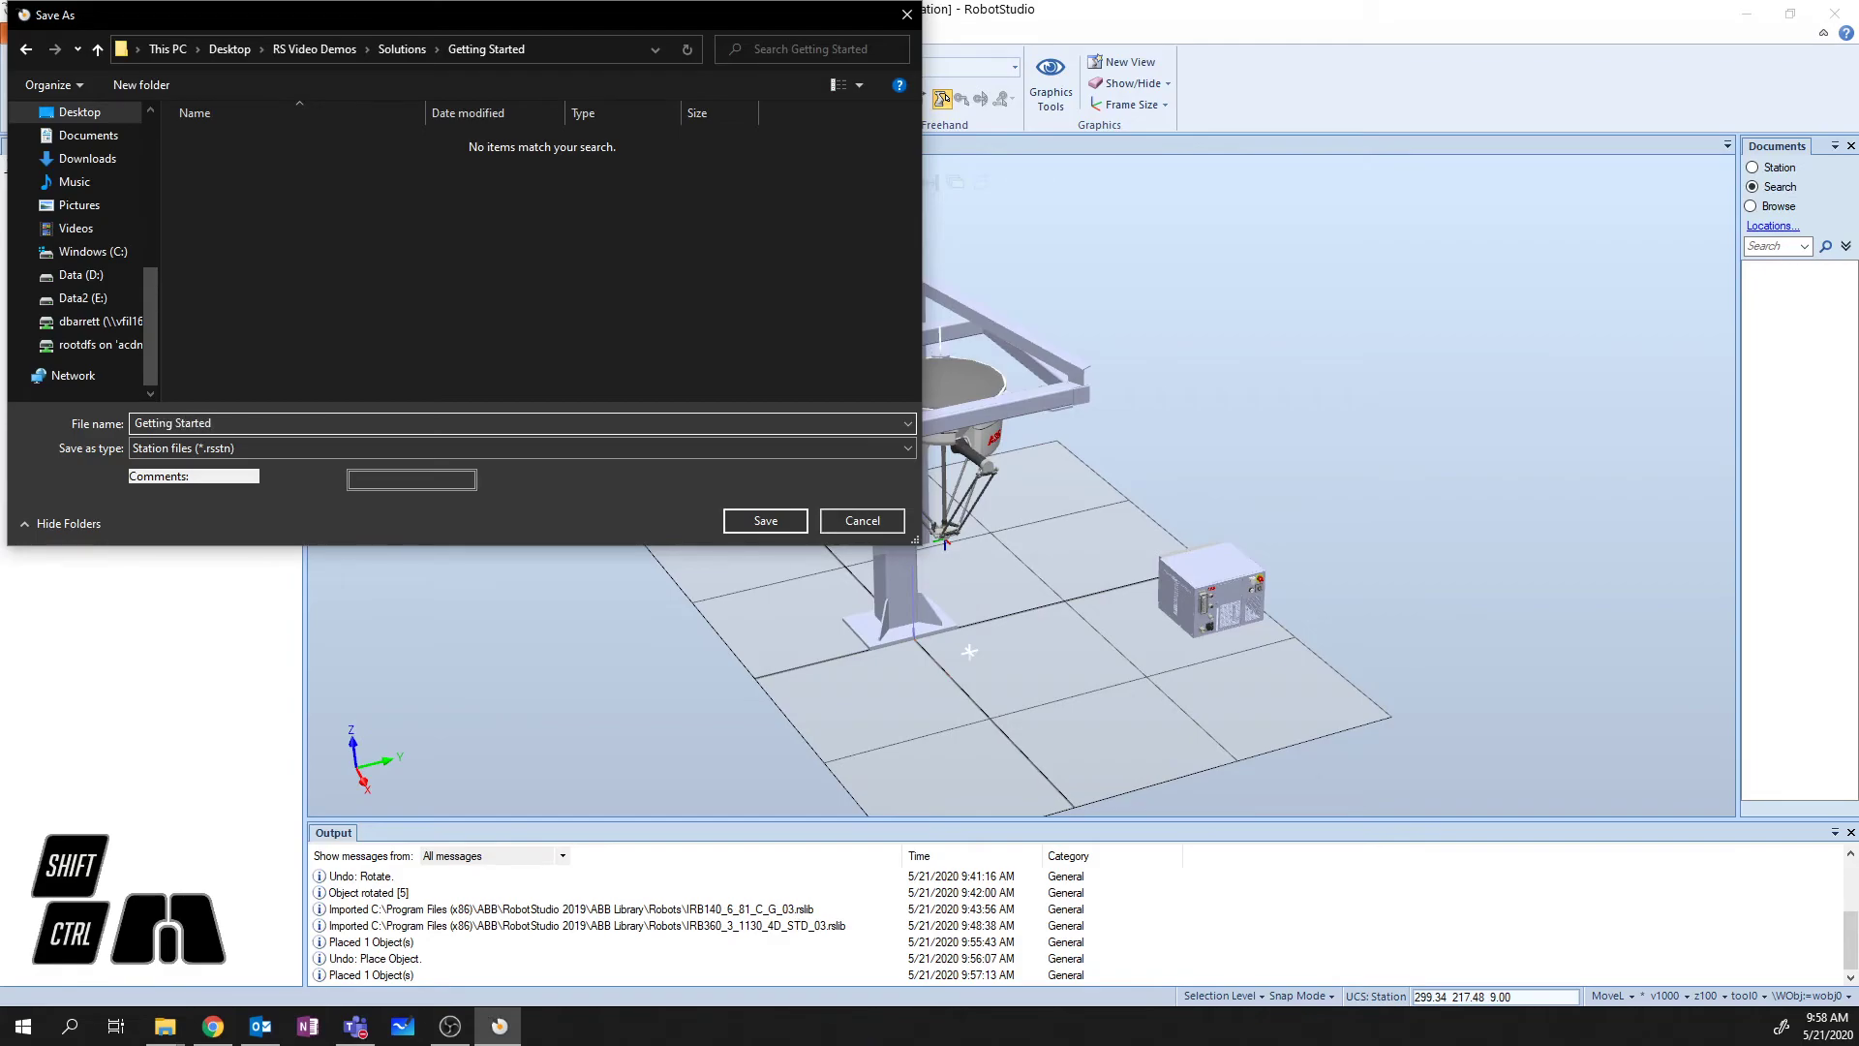
left_click(757, 523)
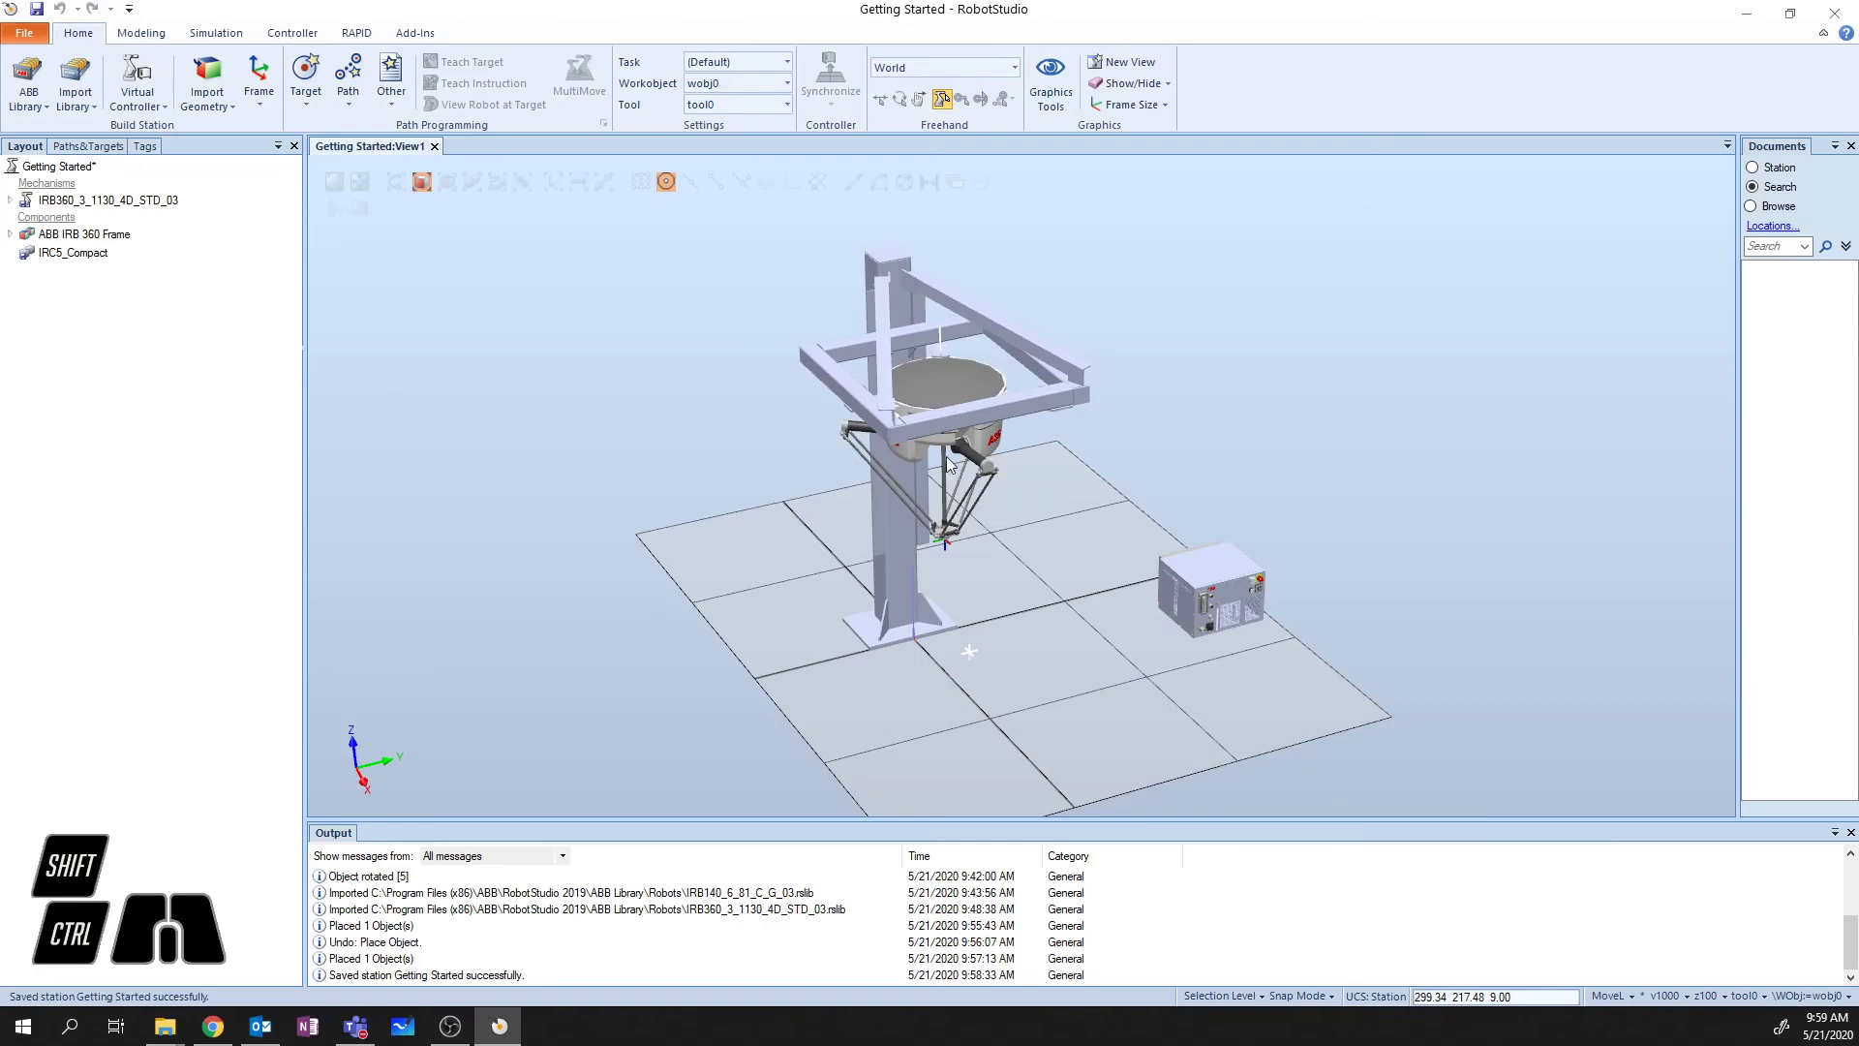
- Start creating a virtual controller from the existing layout and name it IRB_360
left_click(146, 108)
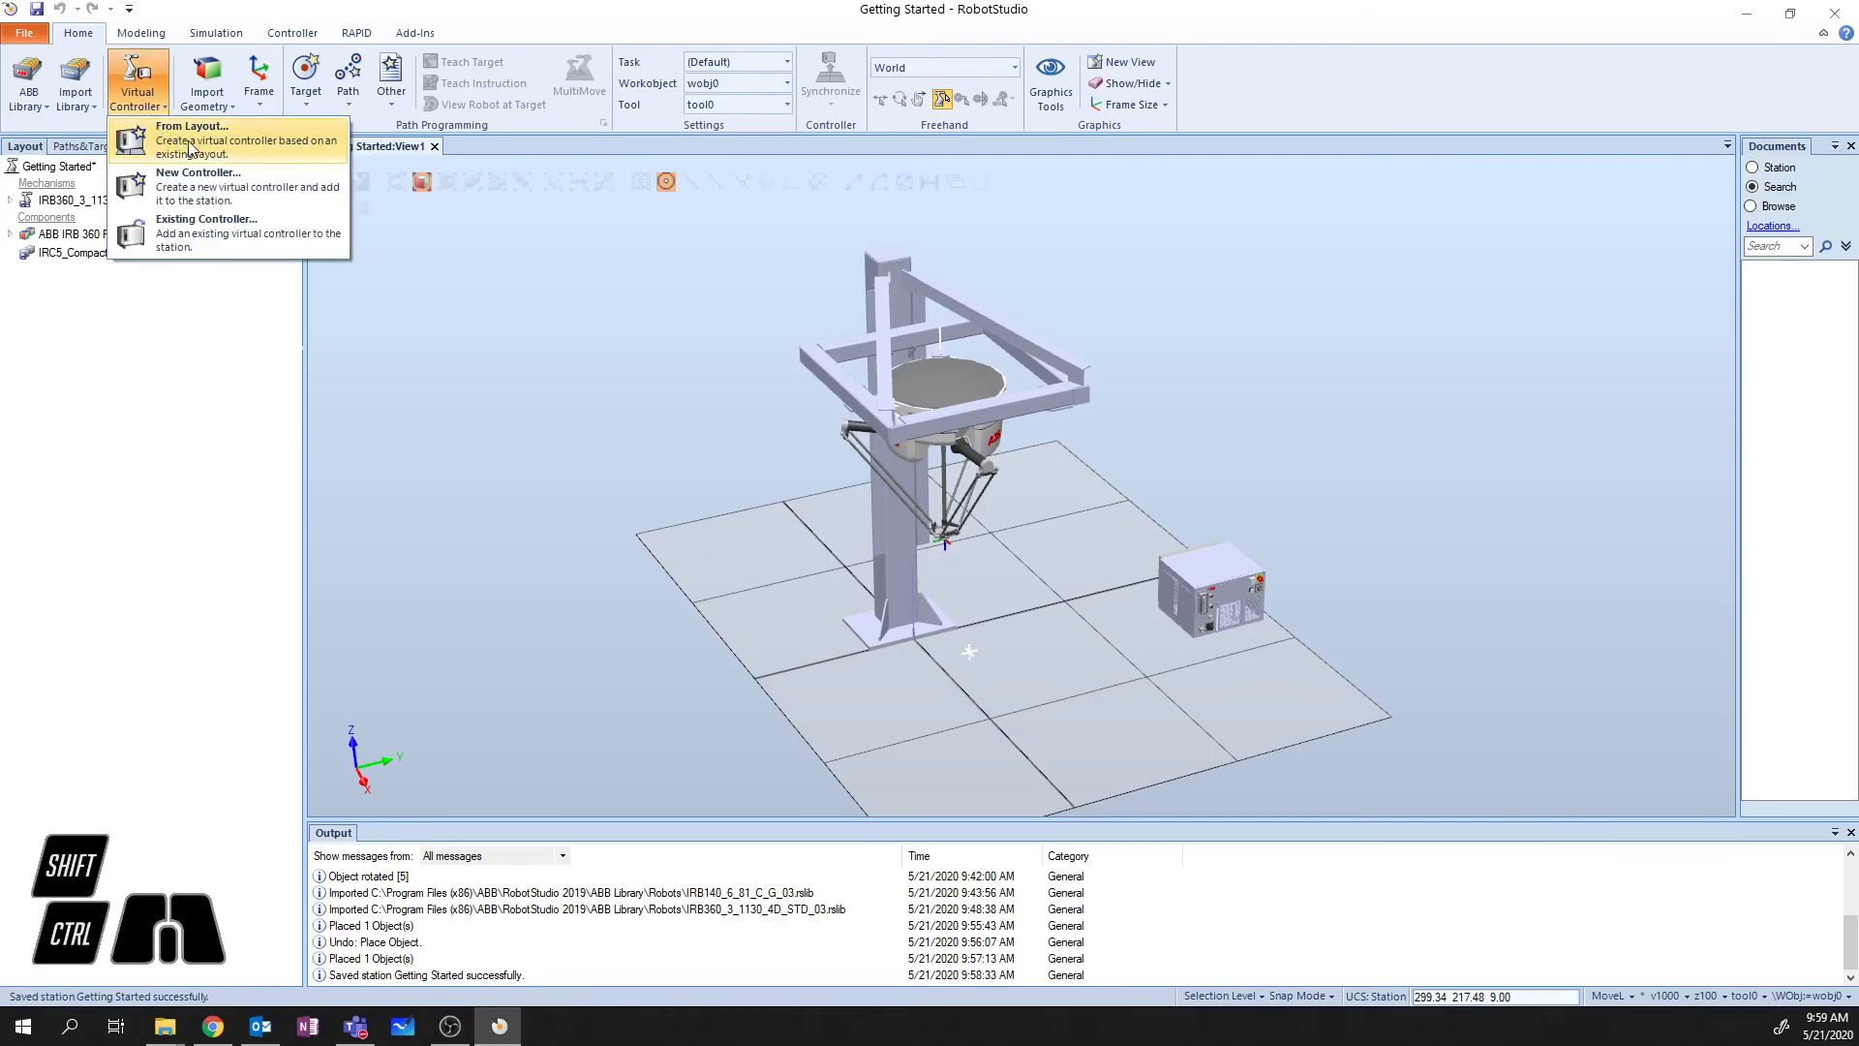
left_click(280, 155)
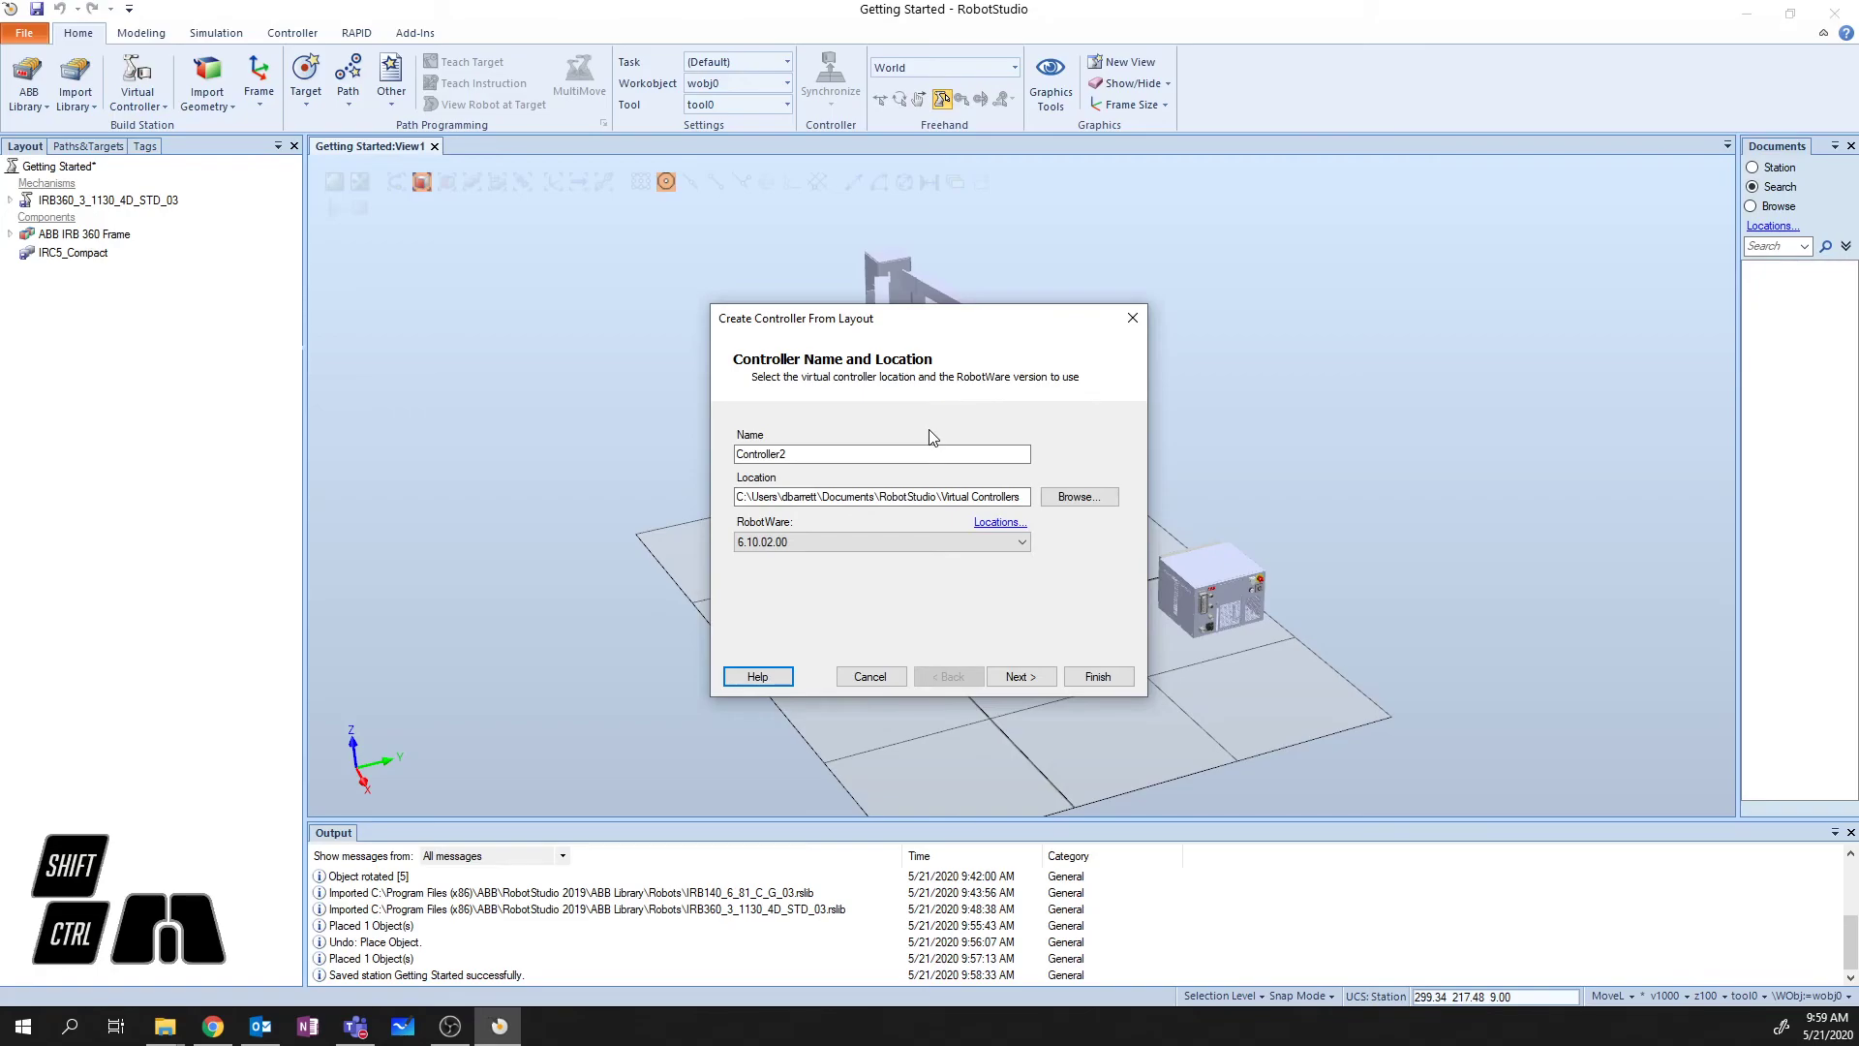
double_click(856, 451)
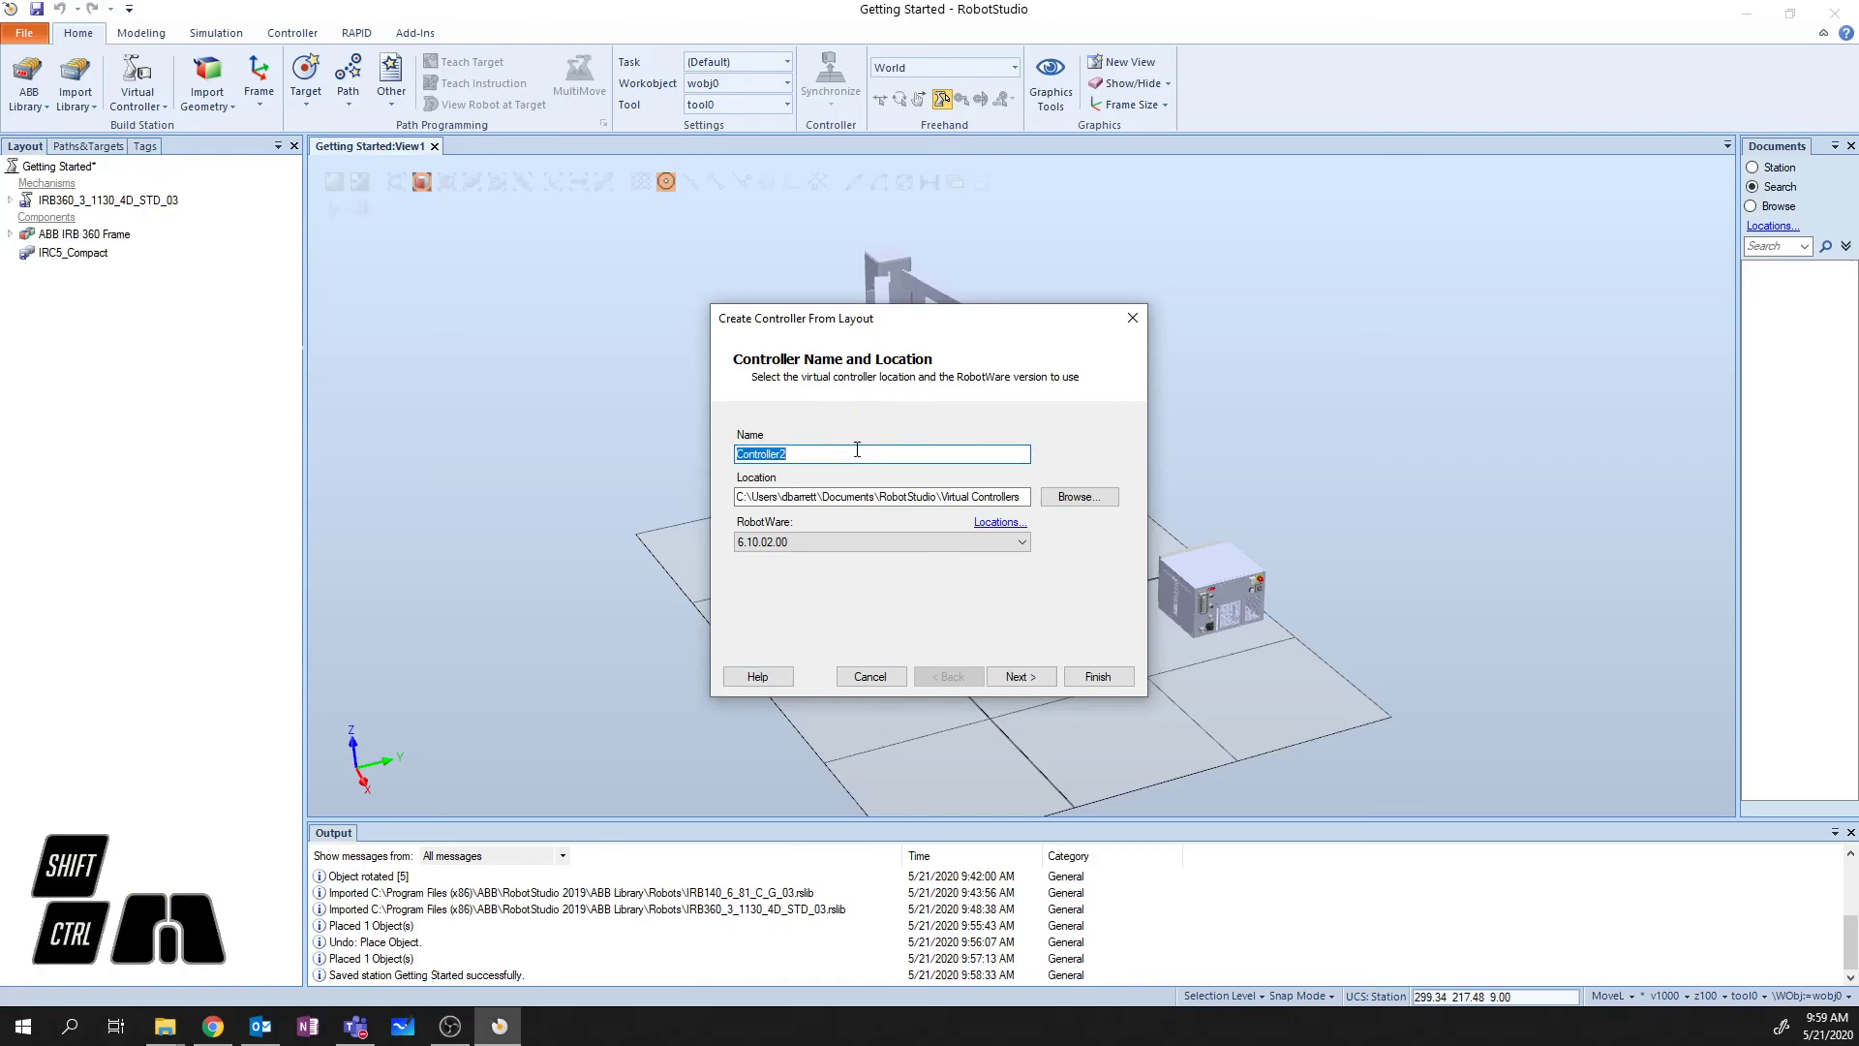
type("IRB 360")
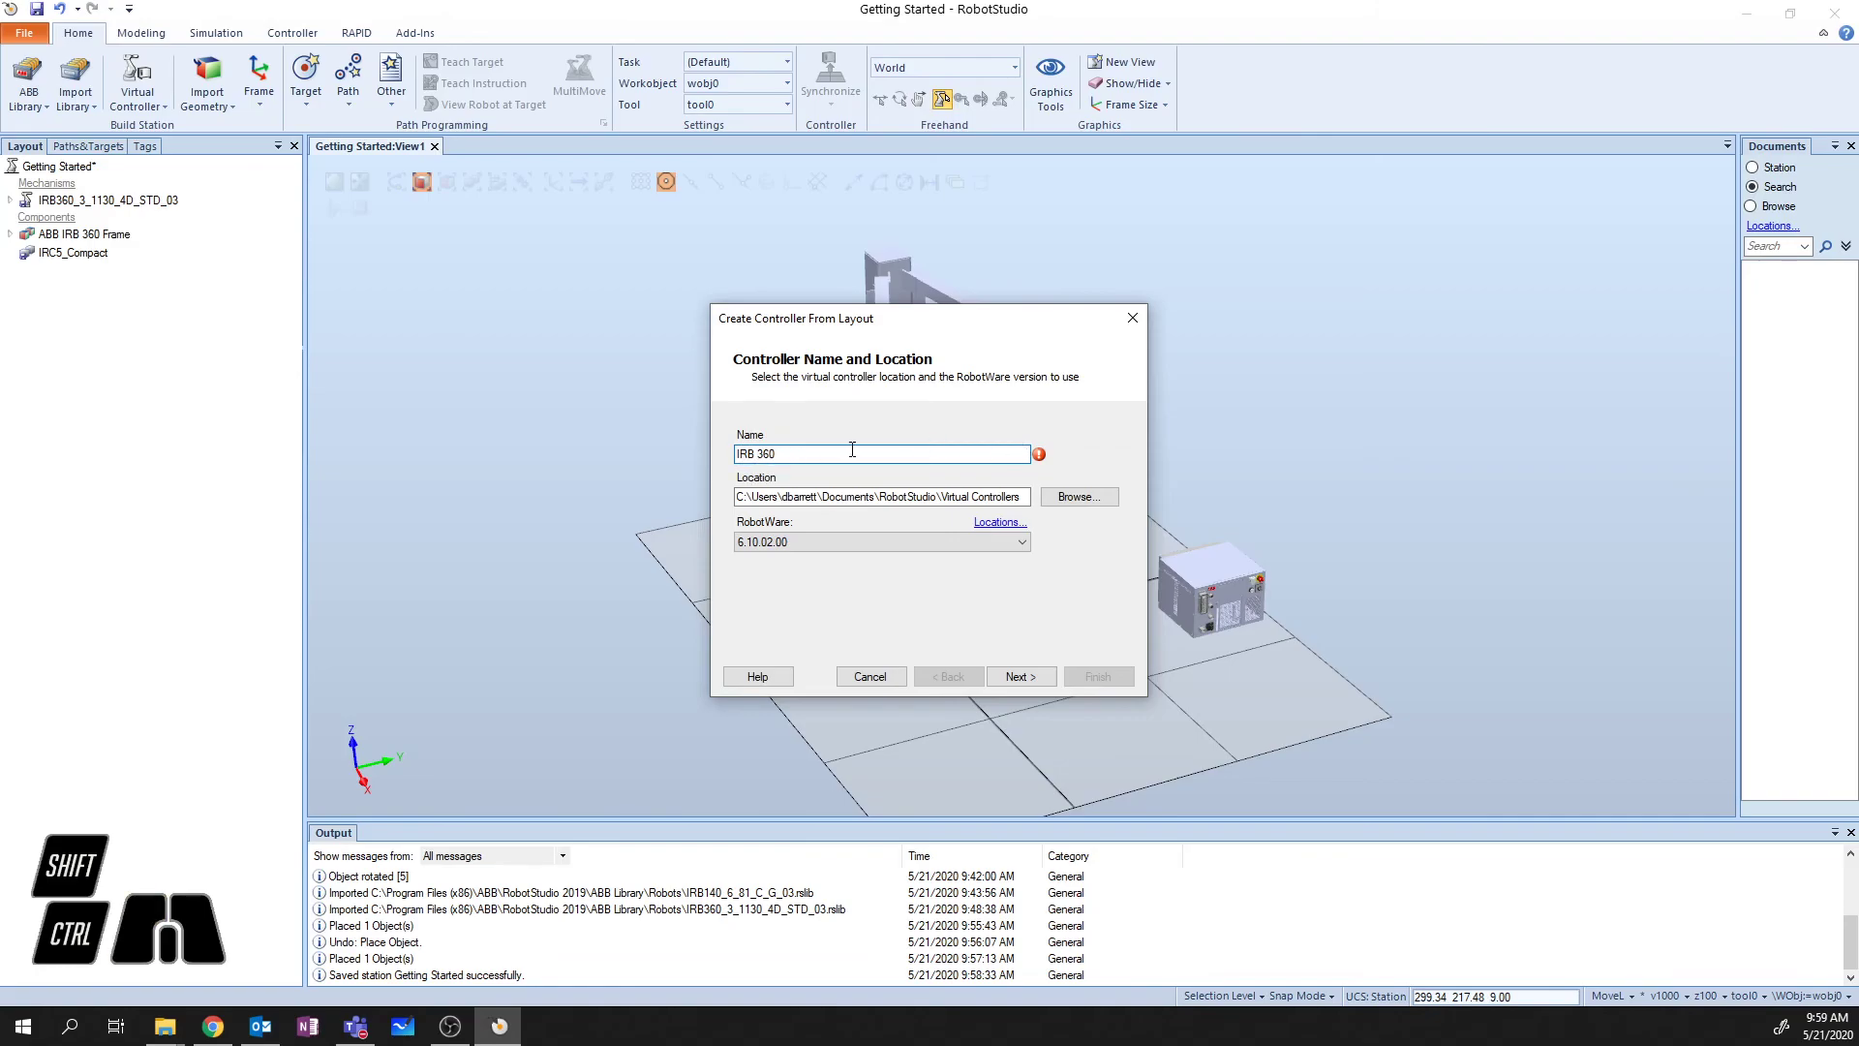
key("BackSpace")
type("_")
left_click(785, 452)
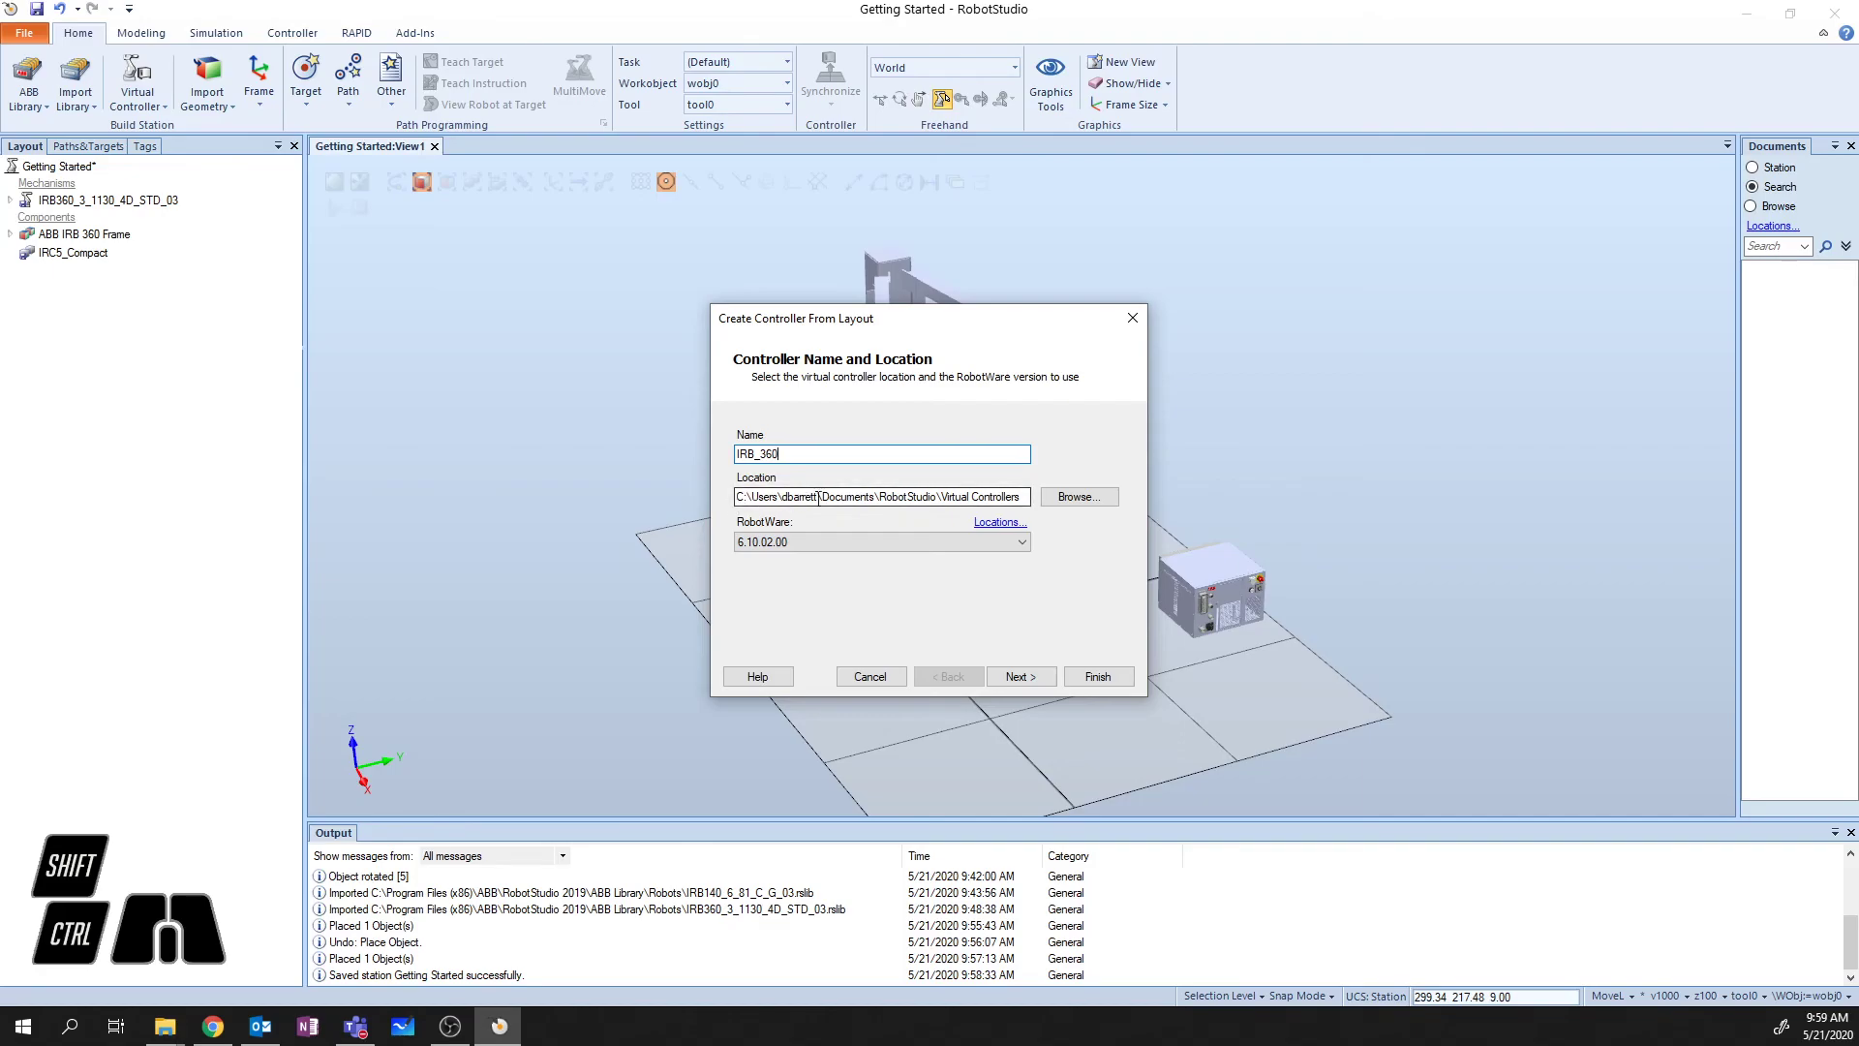
- Set the controller's location to the Getting Started folder inside RS Video Demos\Solutions on the Desktop
left_click(1080, 498)
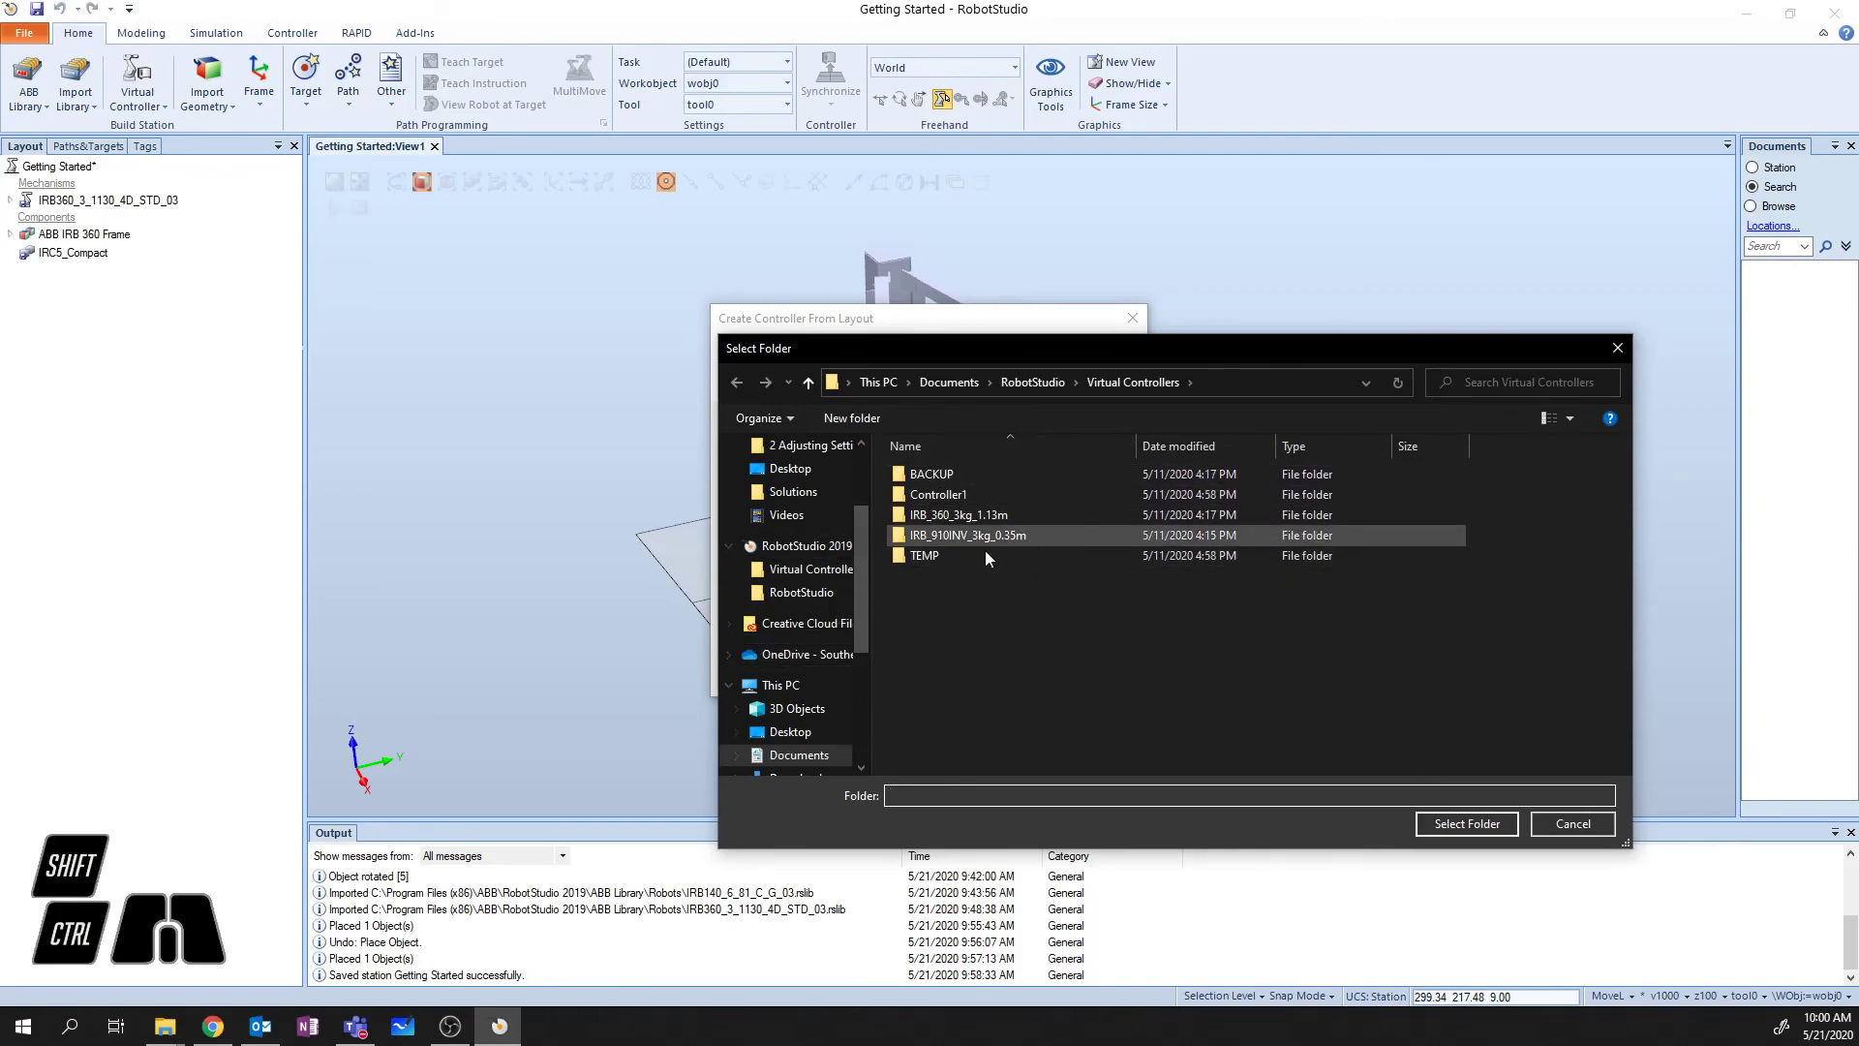
left_click_drag(861, 544, 863, 668)
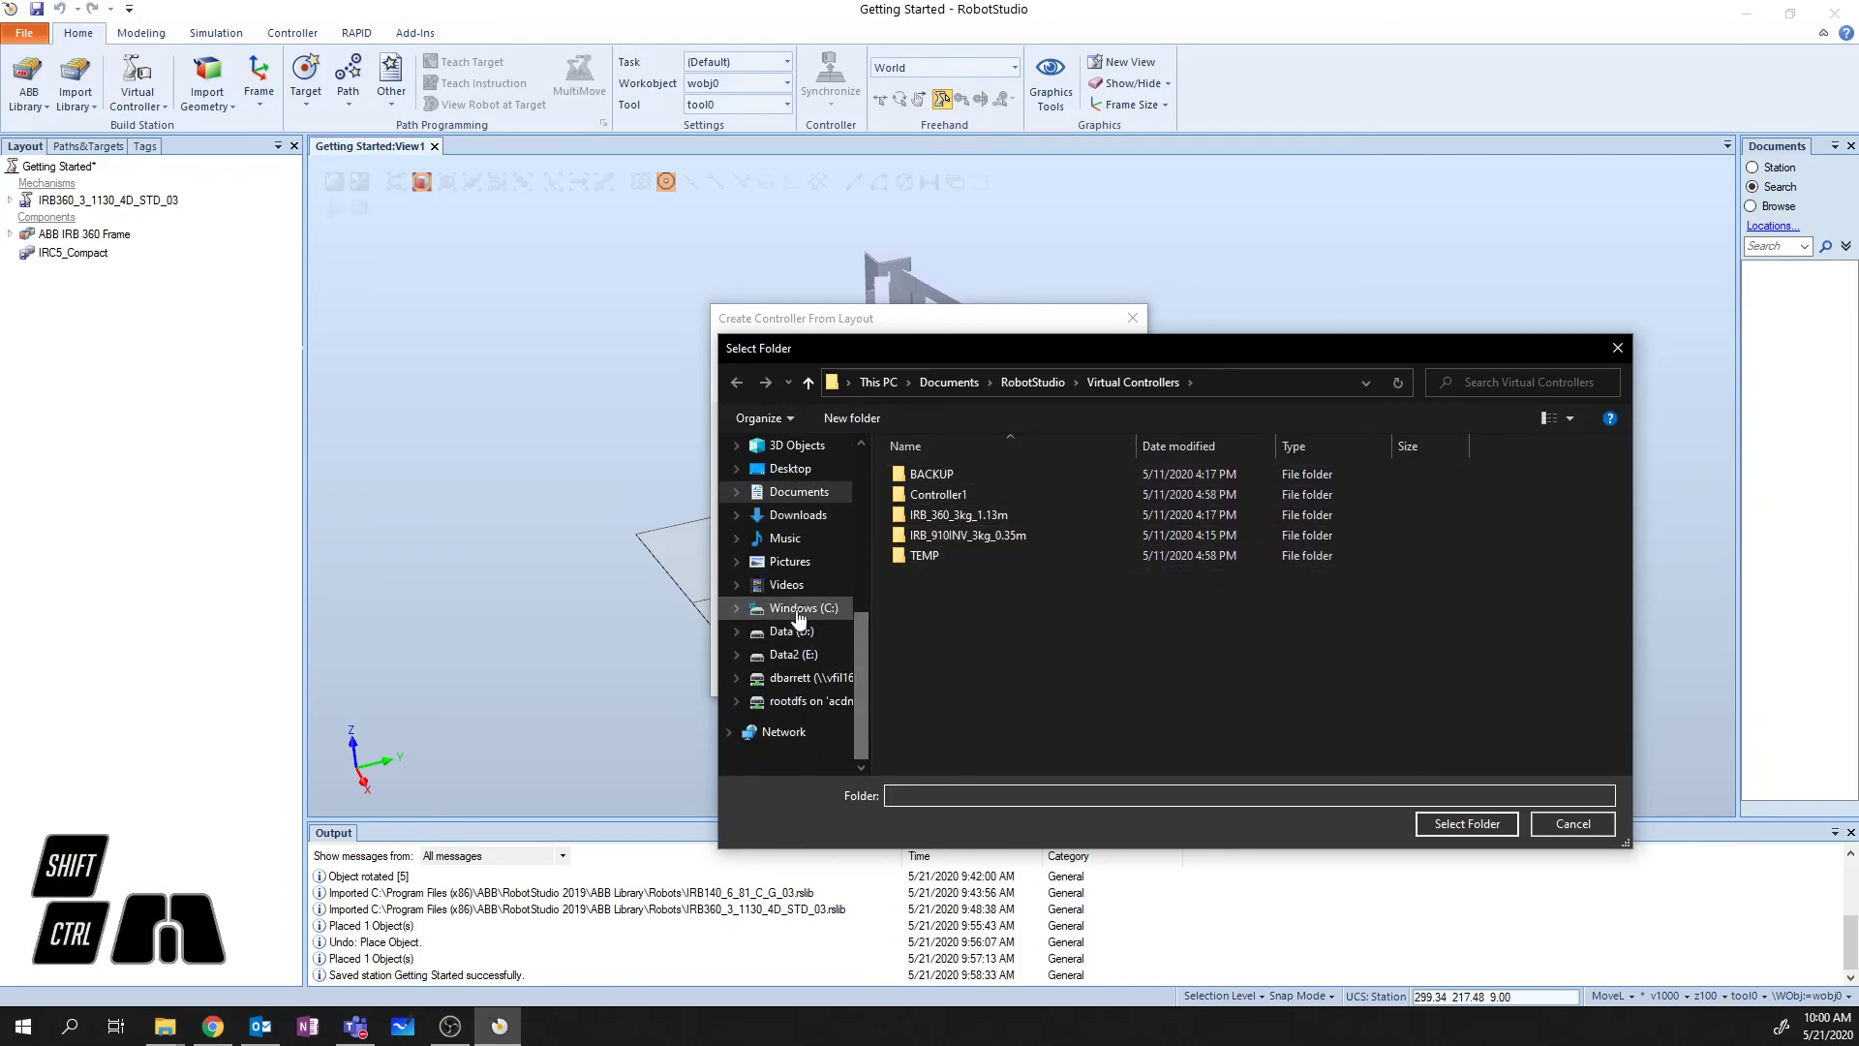
left_click(794, 471)
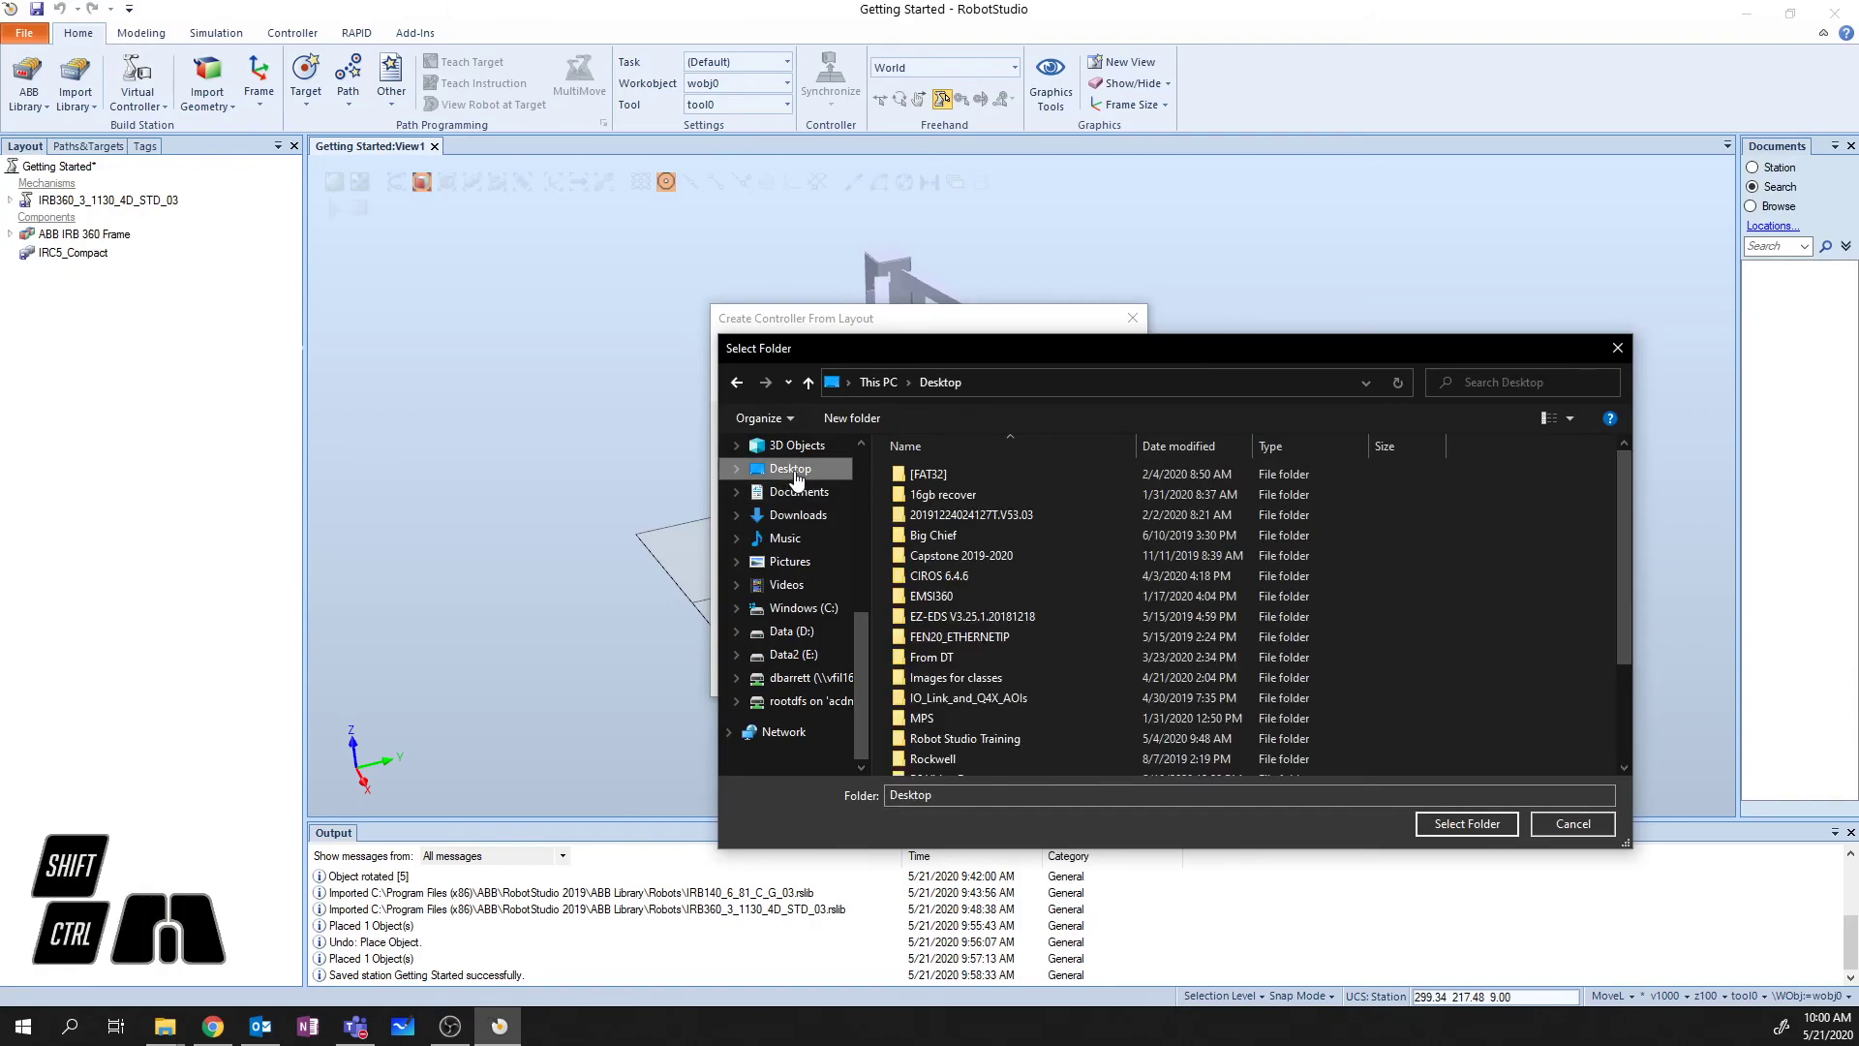
scroll(1010, 694, "down", 3)
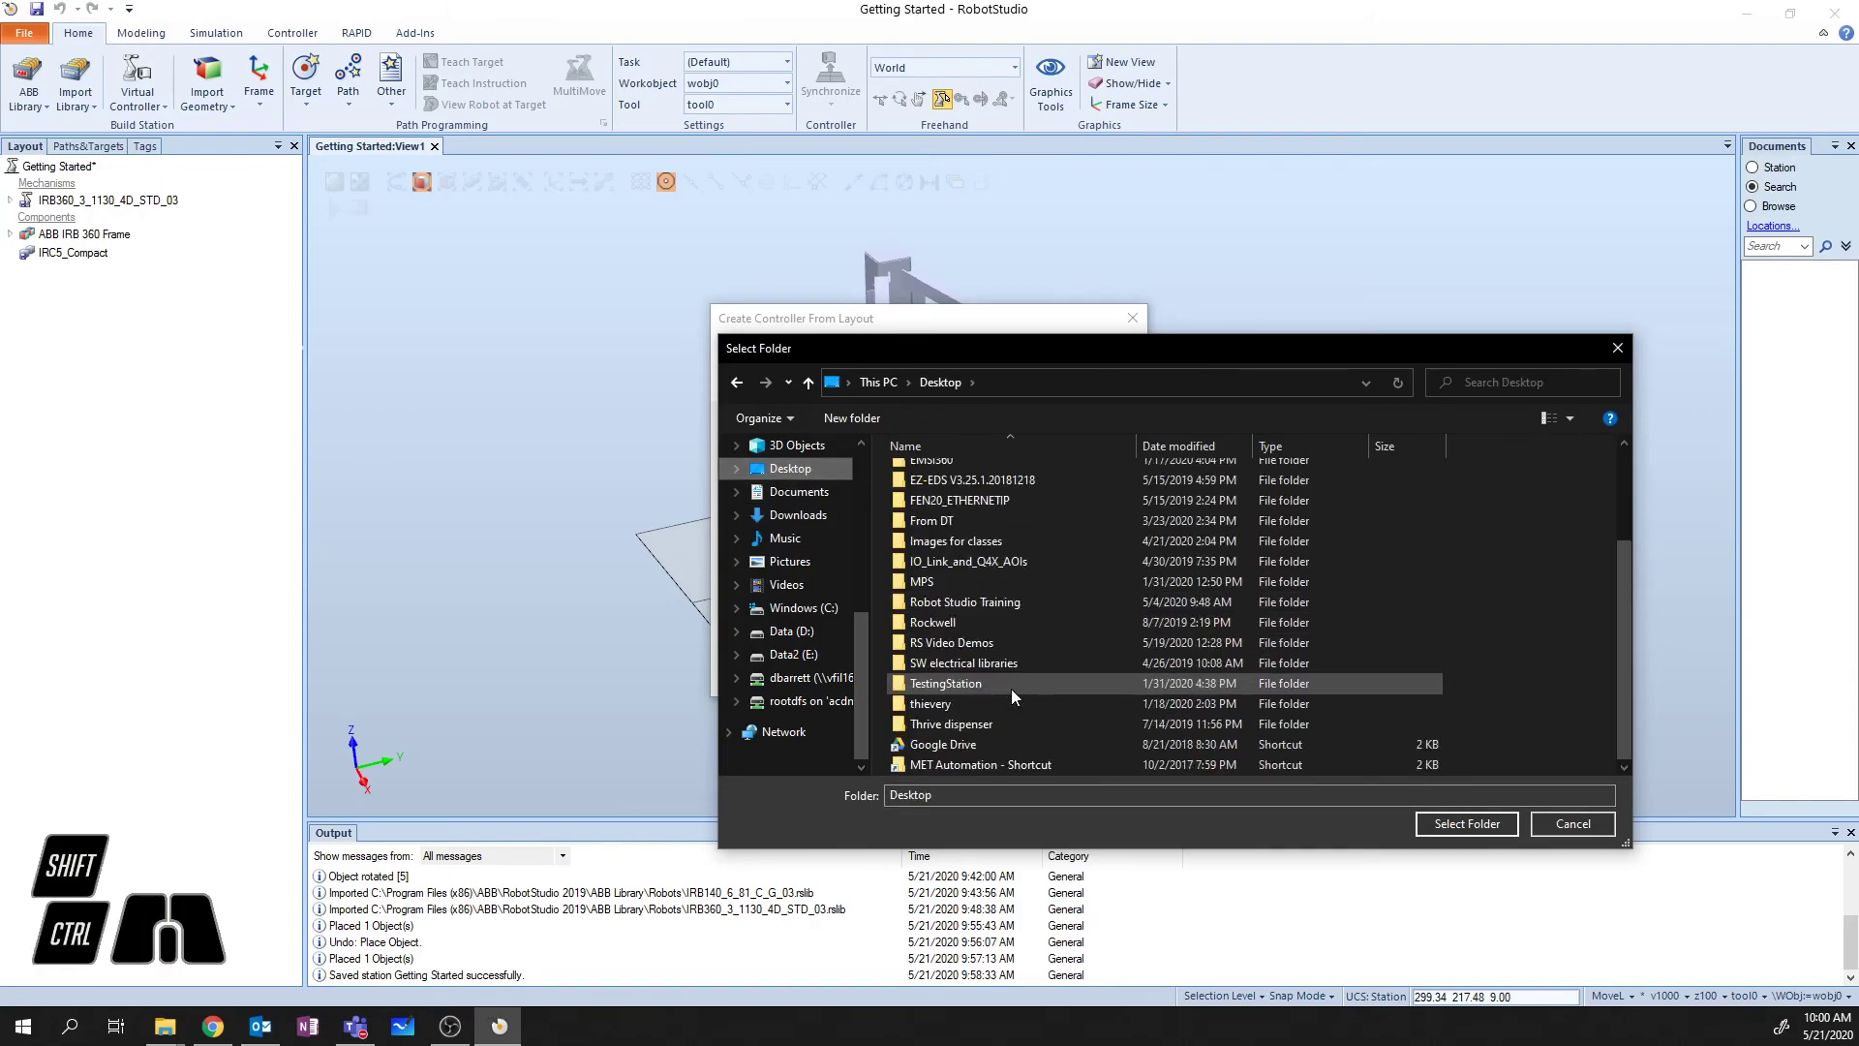
double_click(982, 644)
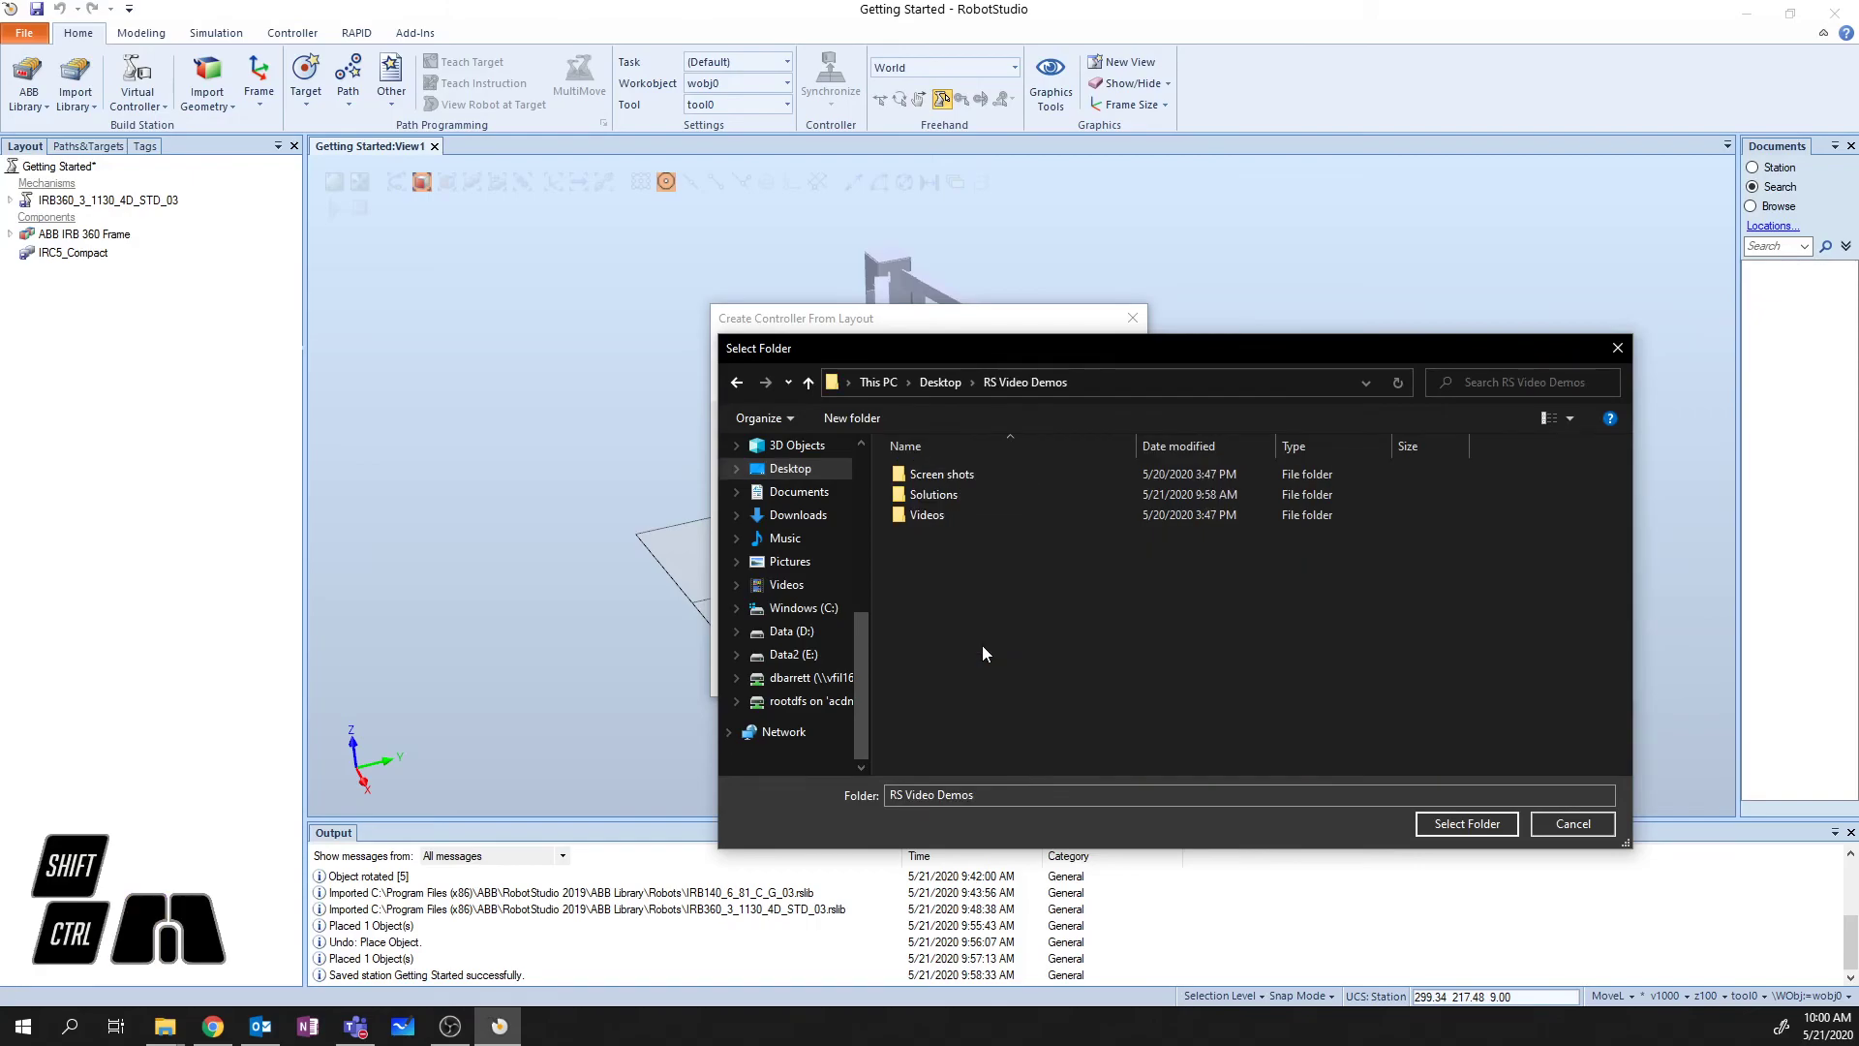
double_click(936, 495)
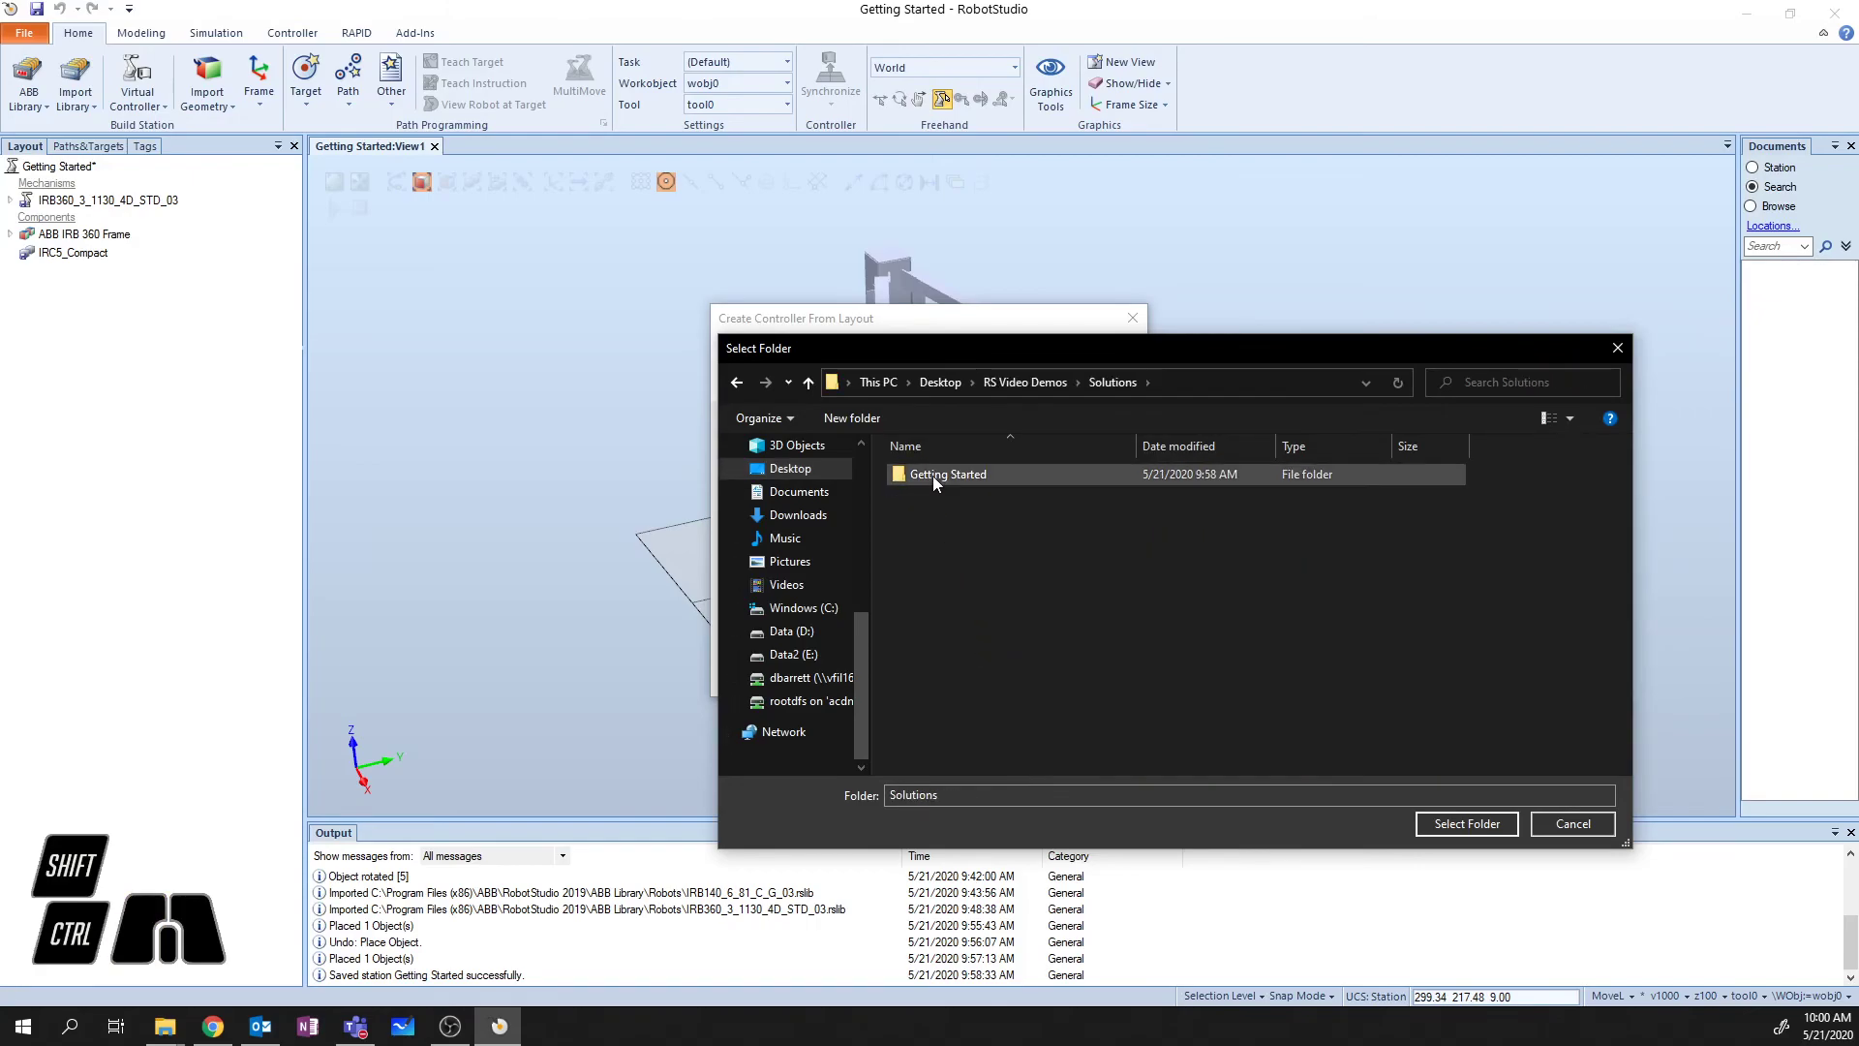
left_click(932, 474)
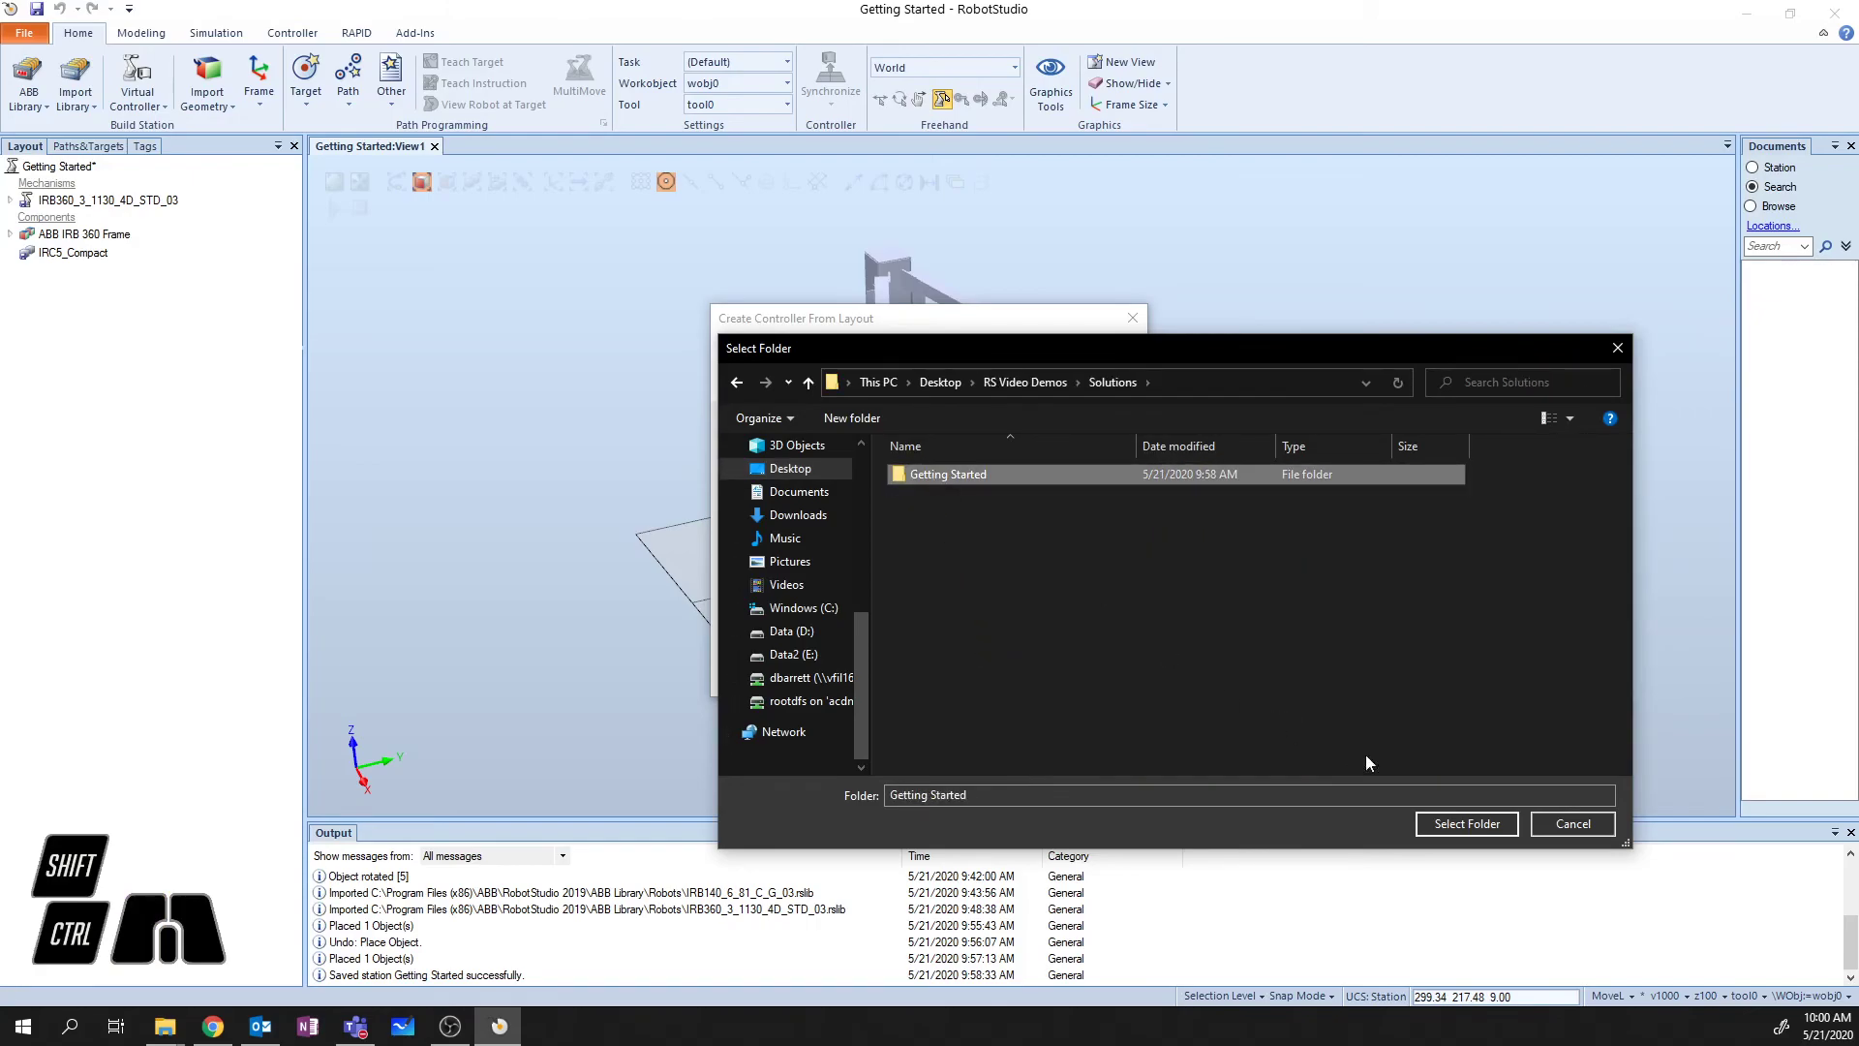
left_click(1467, 823)
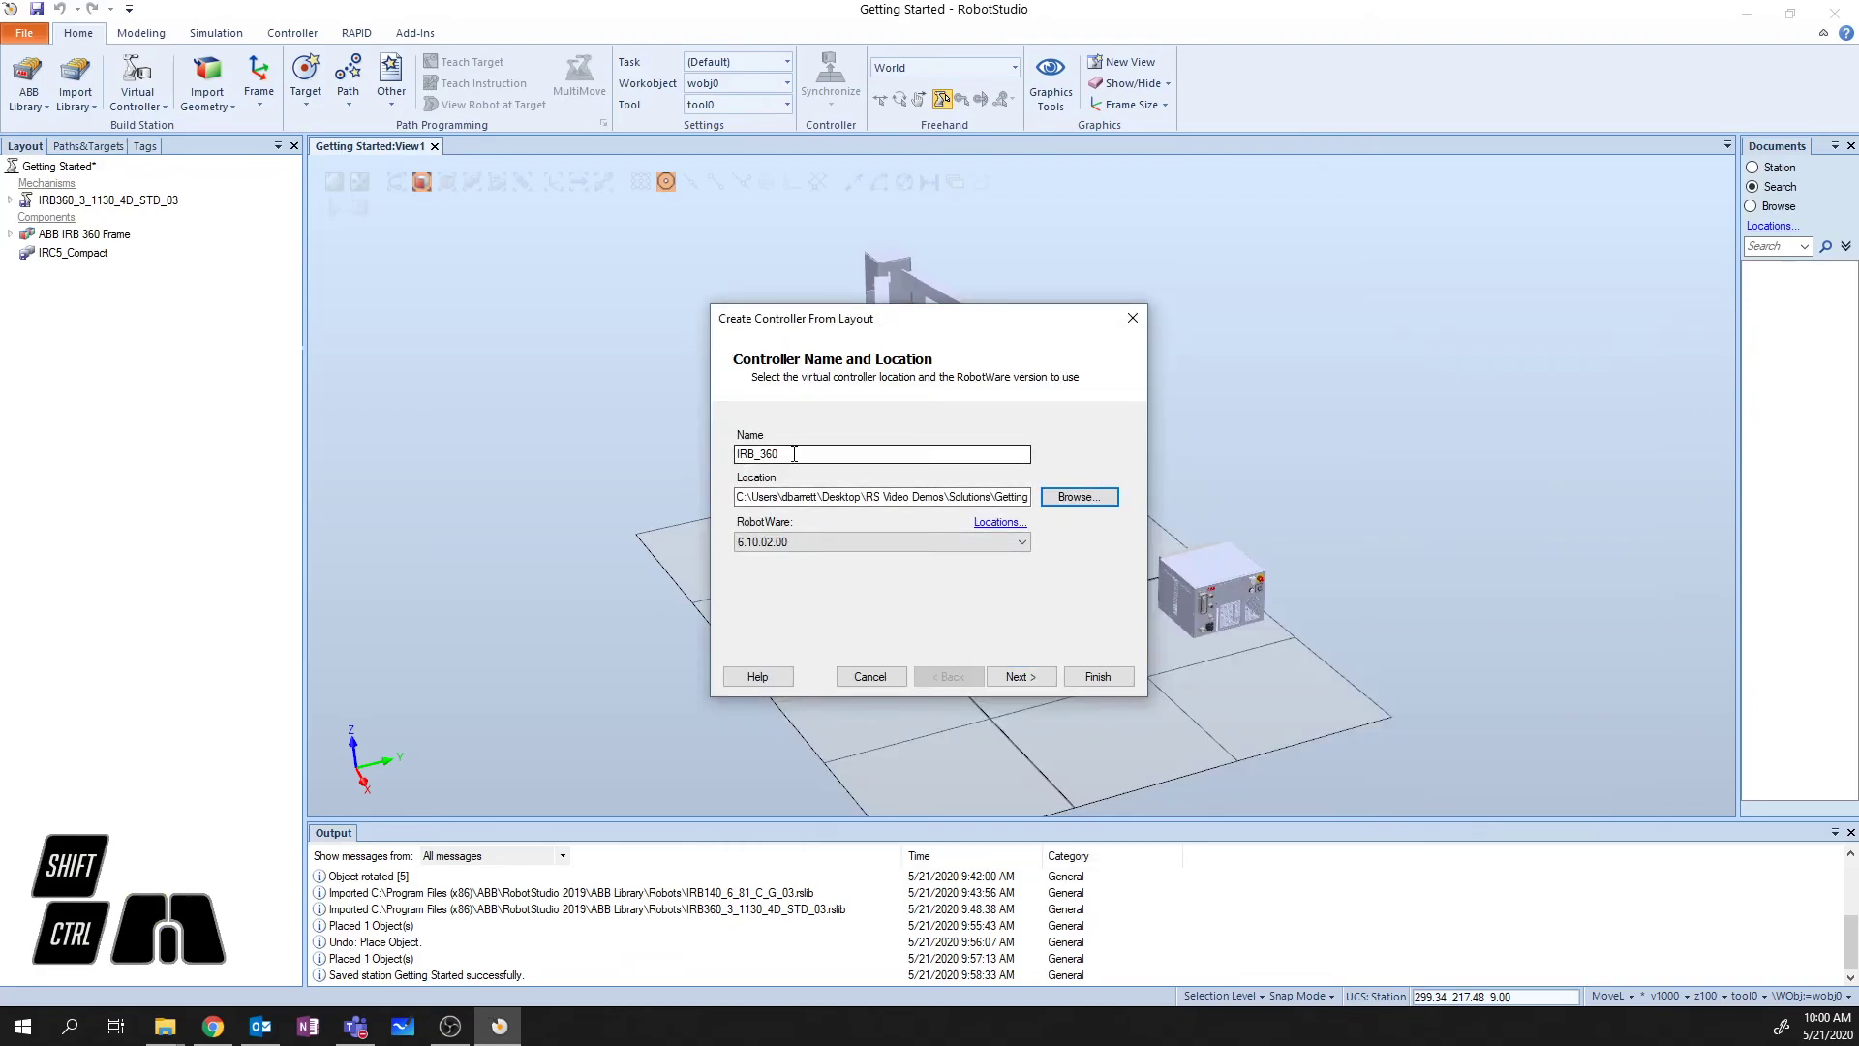
- Choose RobotWare 6.10.02.00, keep the IRB360_3_1130_4D_STD_03 mechanism and default controller options, and finish creating the controller
left_click(816, 543)
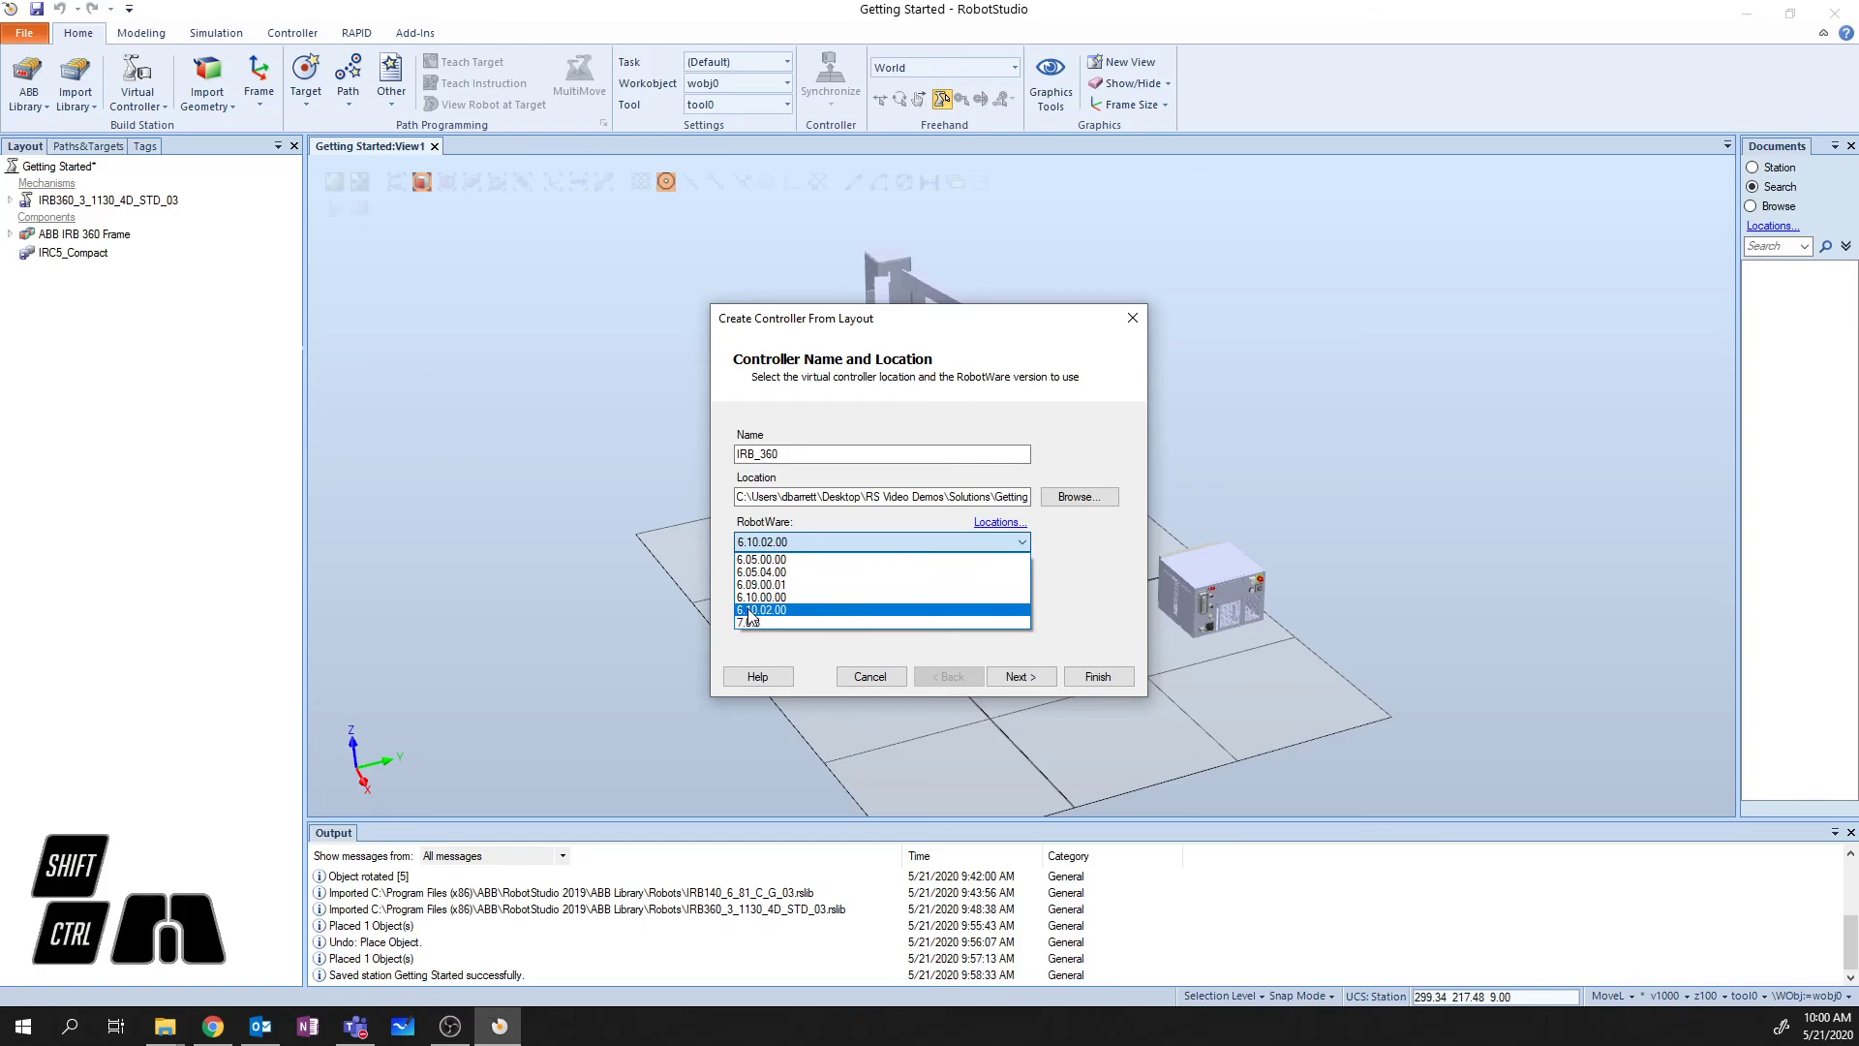
left_click(946, 610)
left_click(1026, 679)
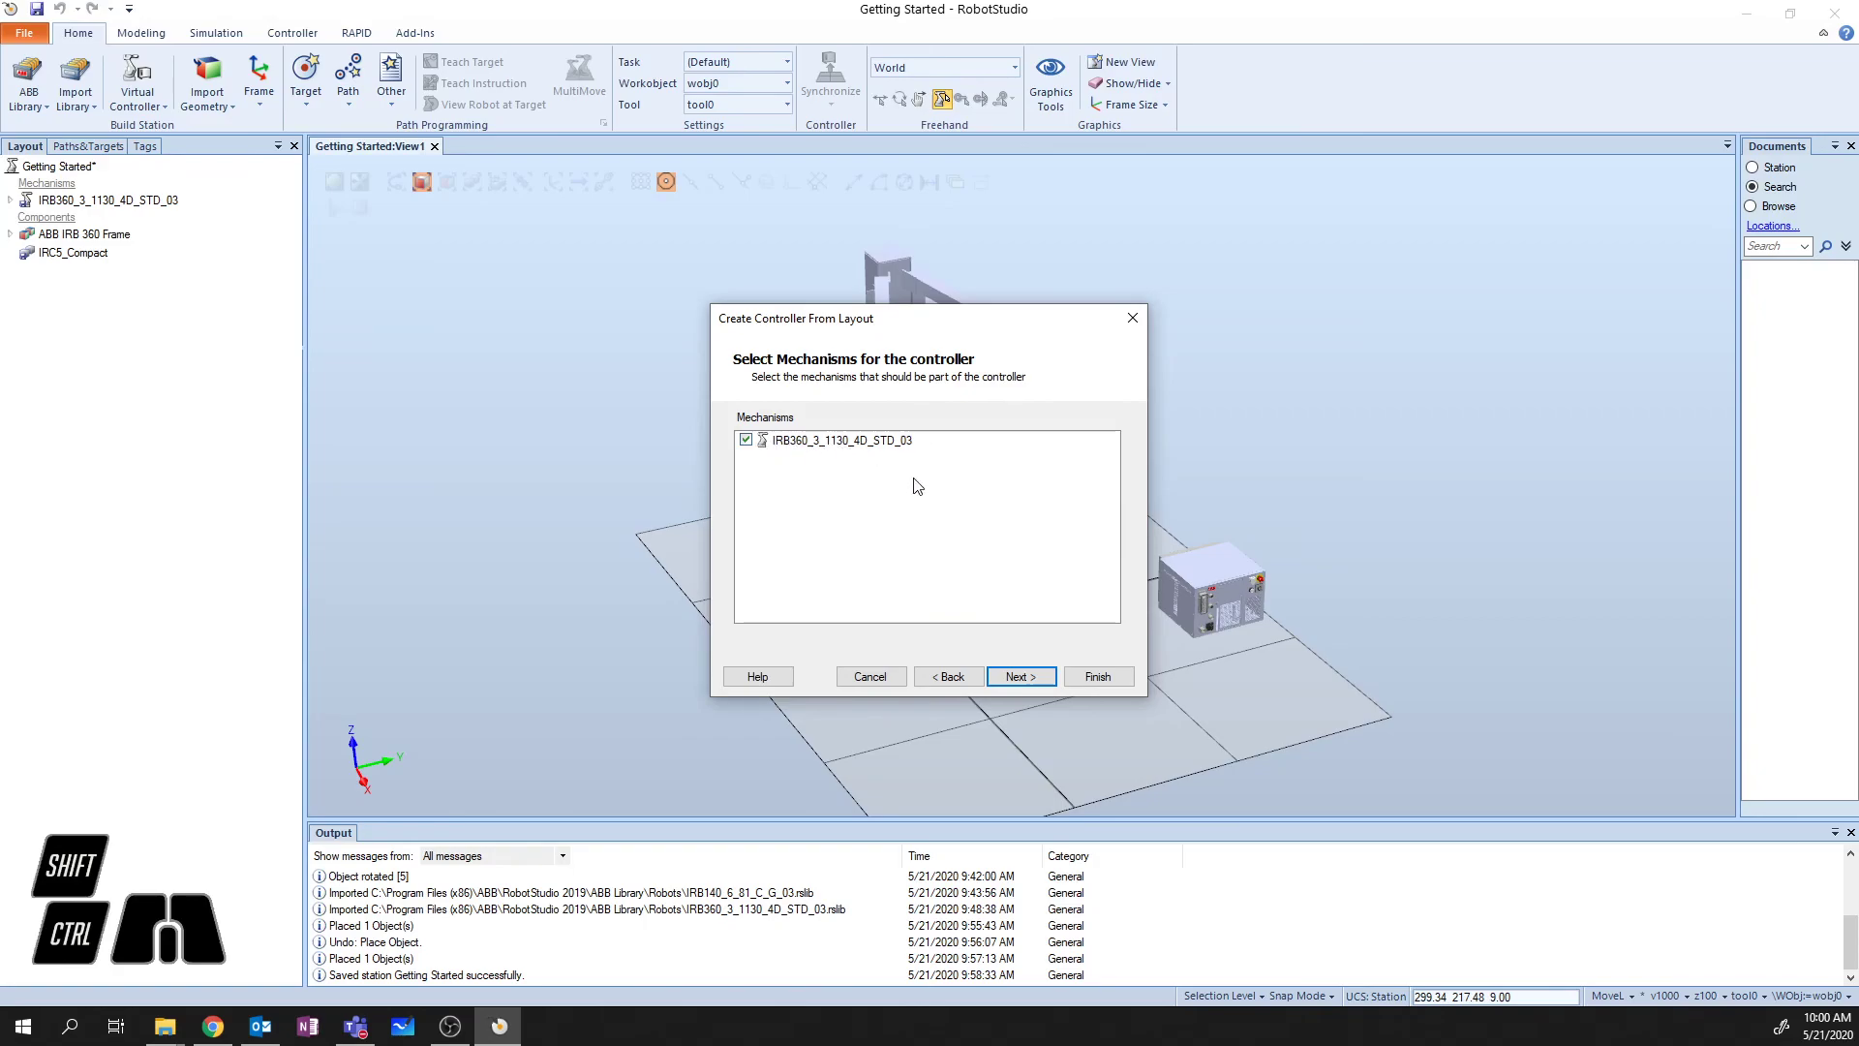
left_click(1021, 677)
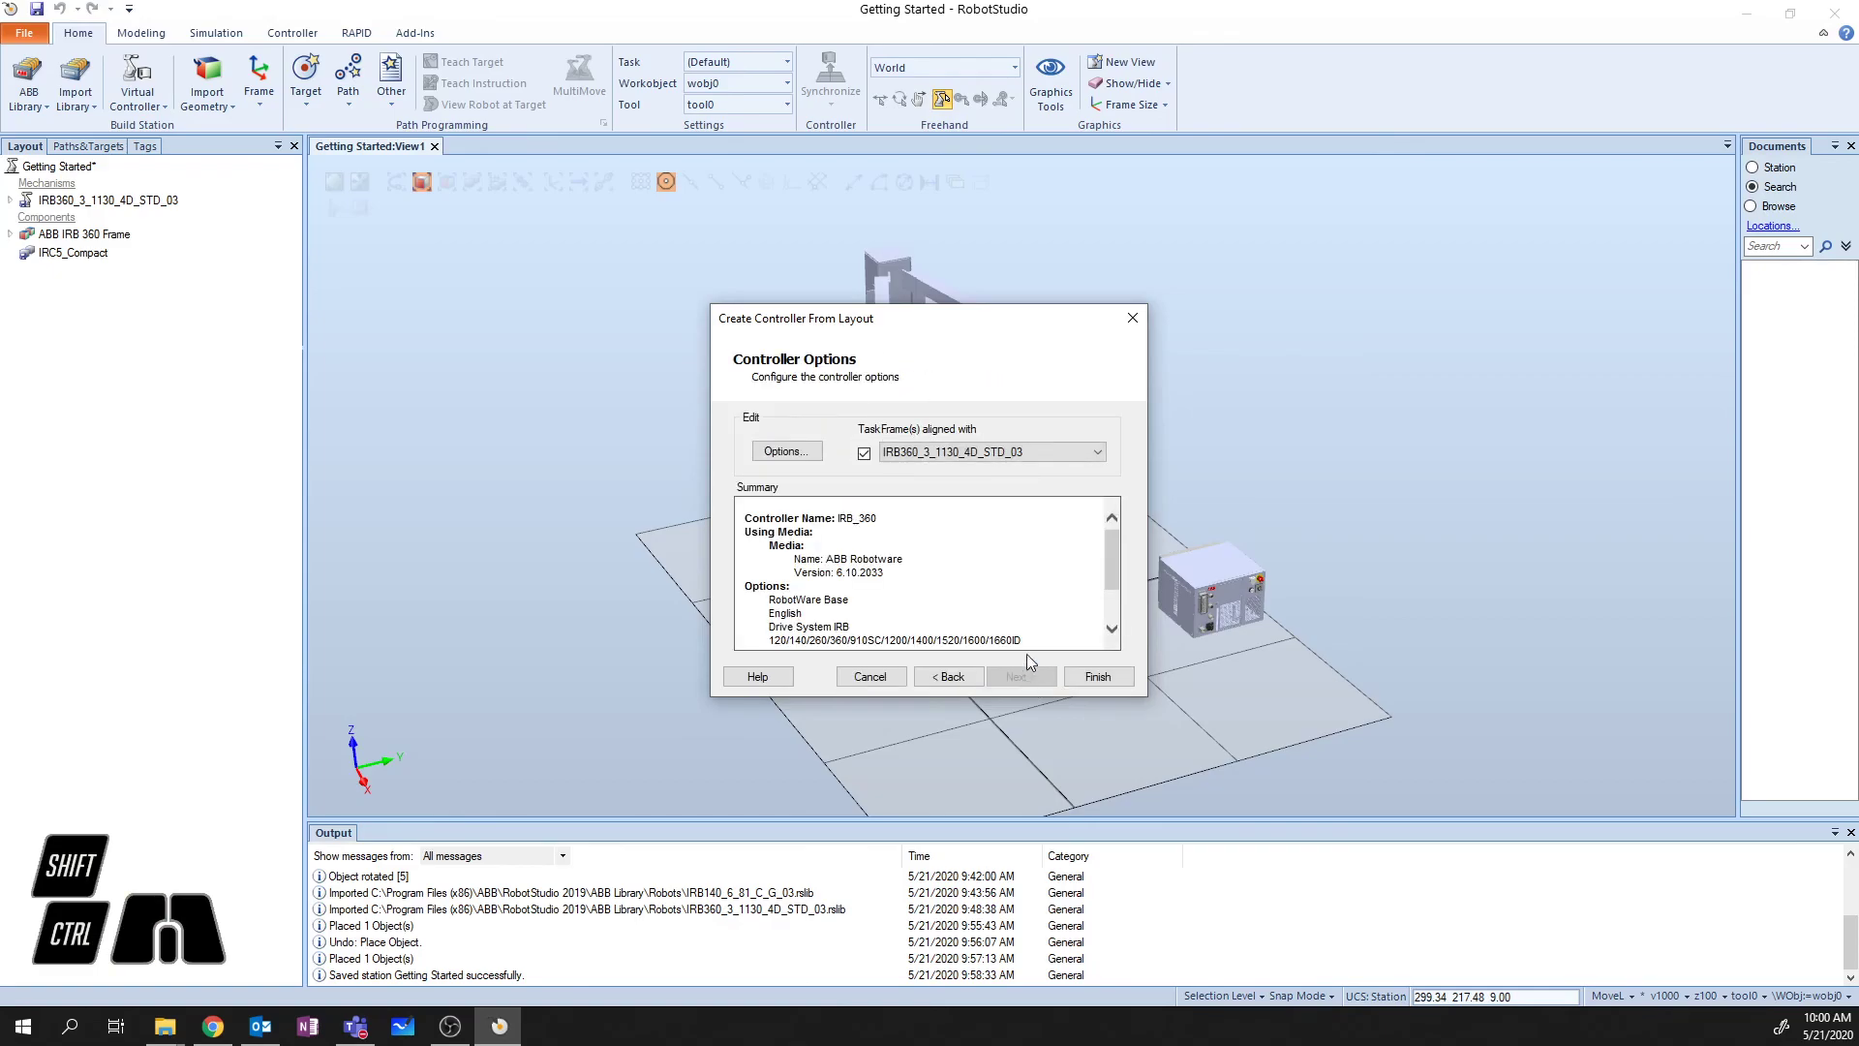
scroll(857, 561, "down", 3)
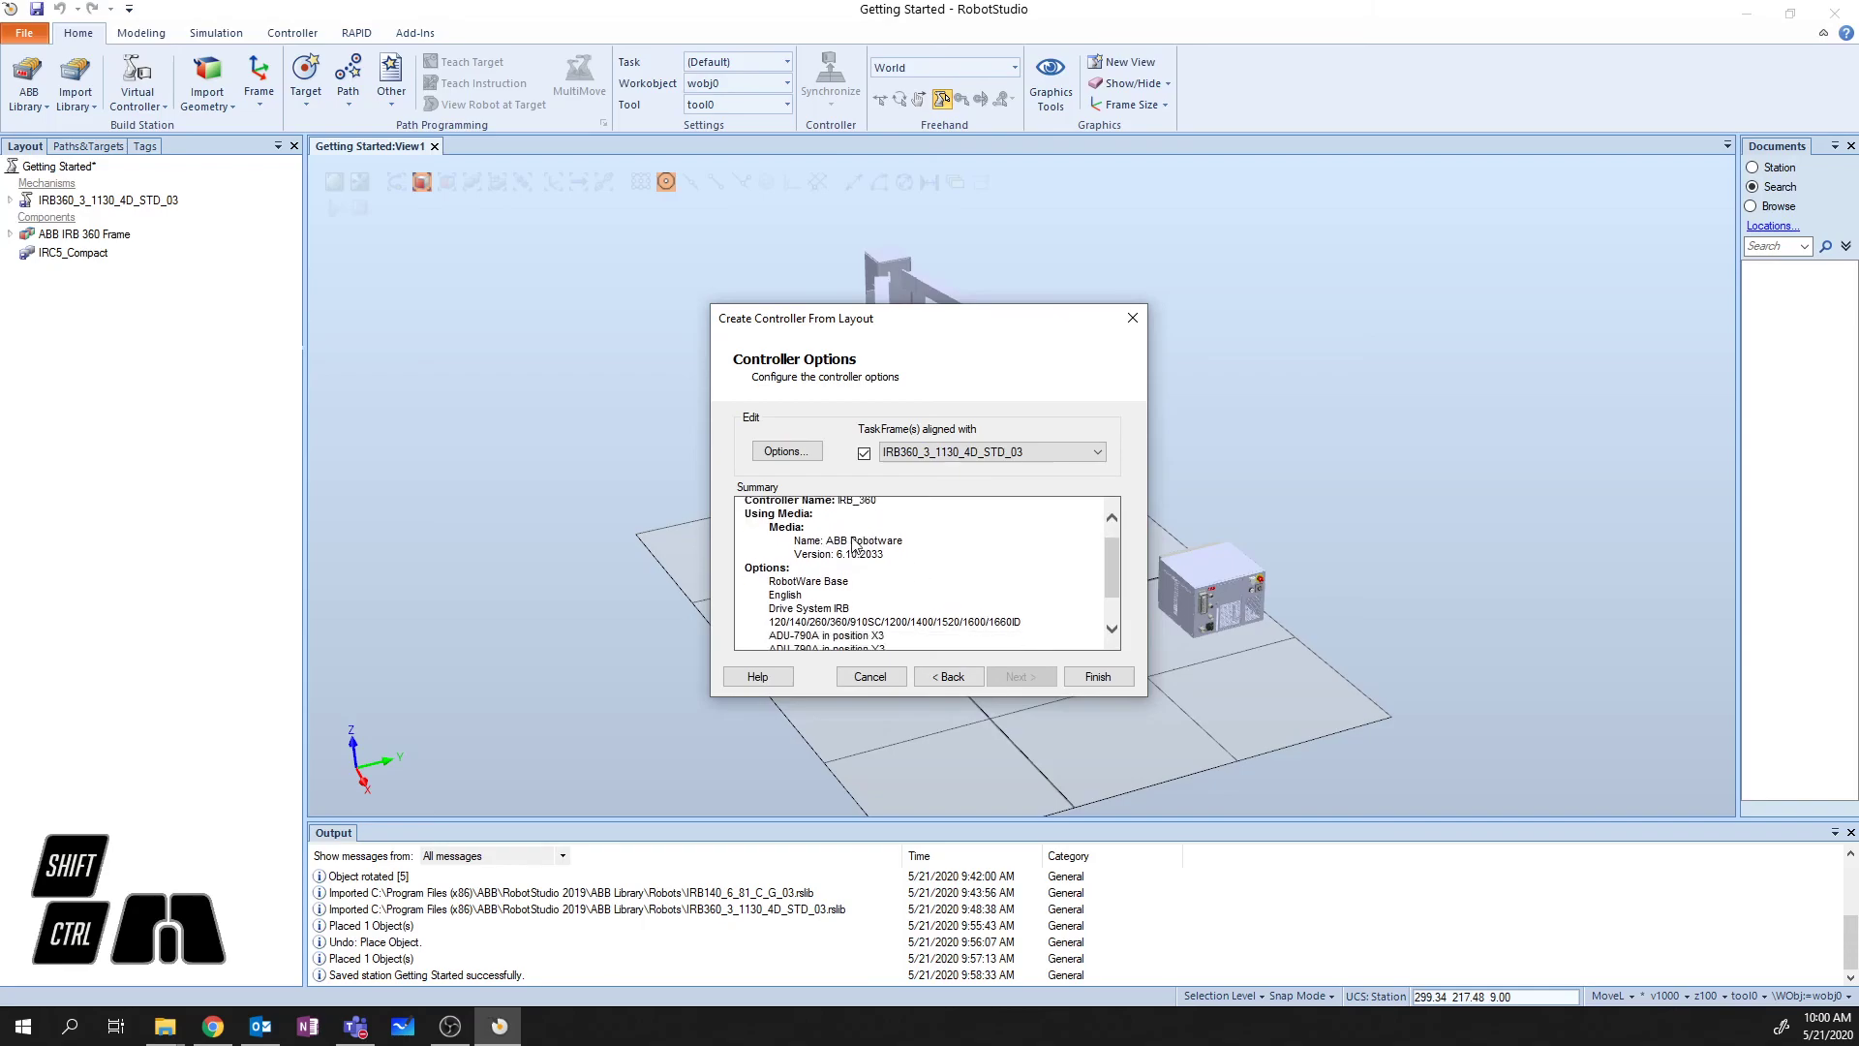
scroll(857, 615, "up", 2)
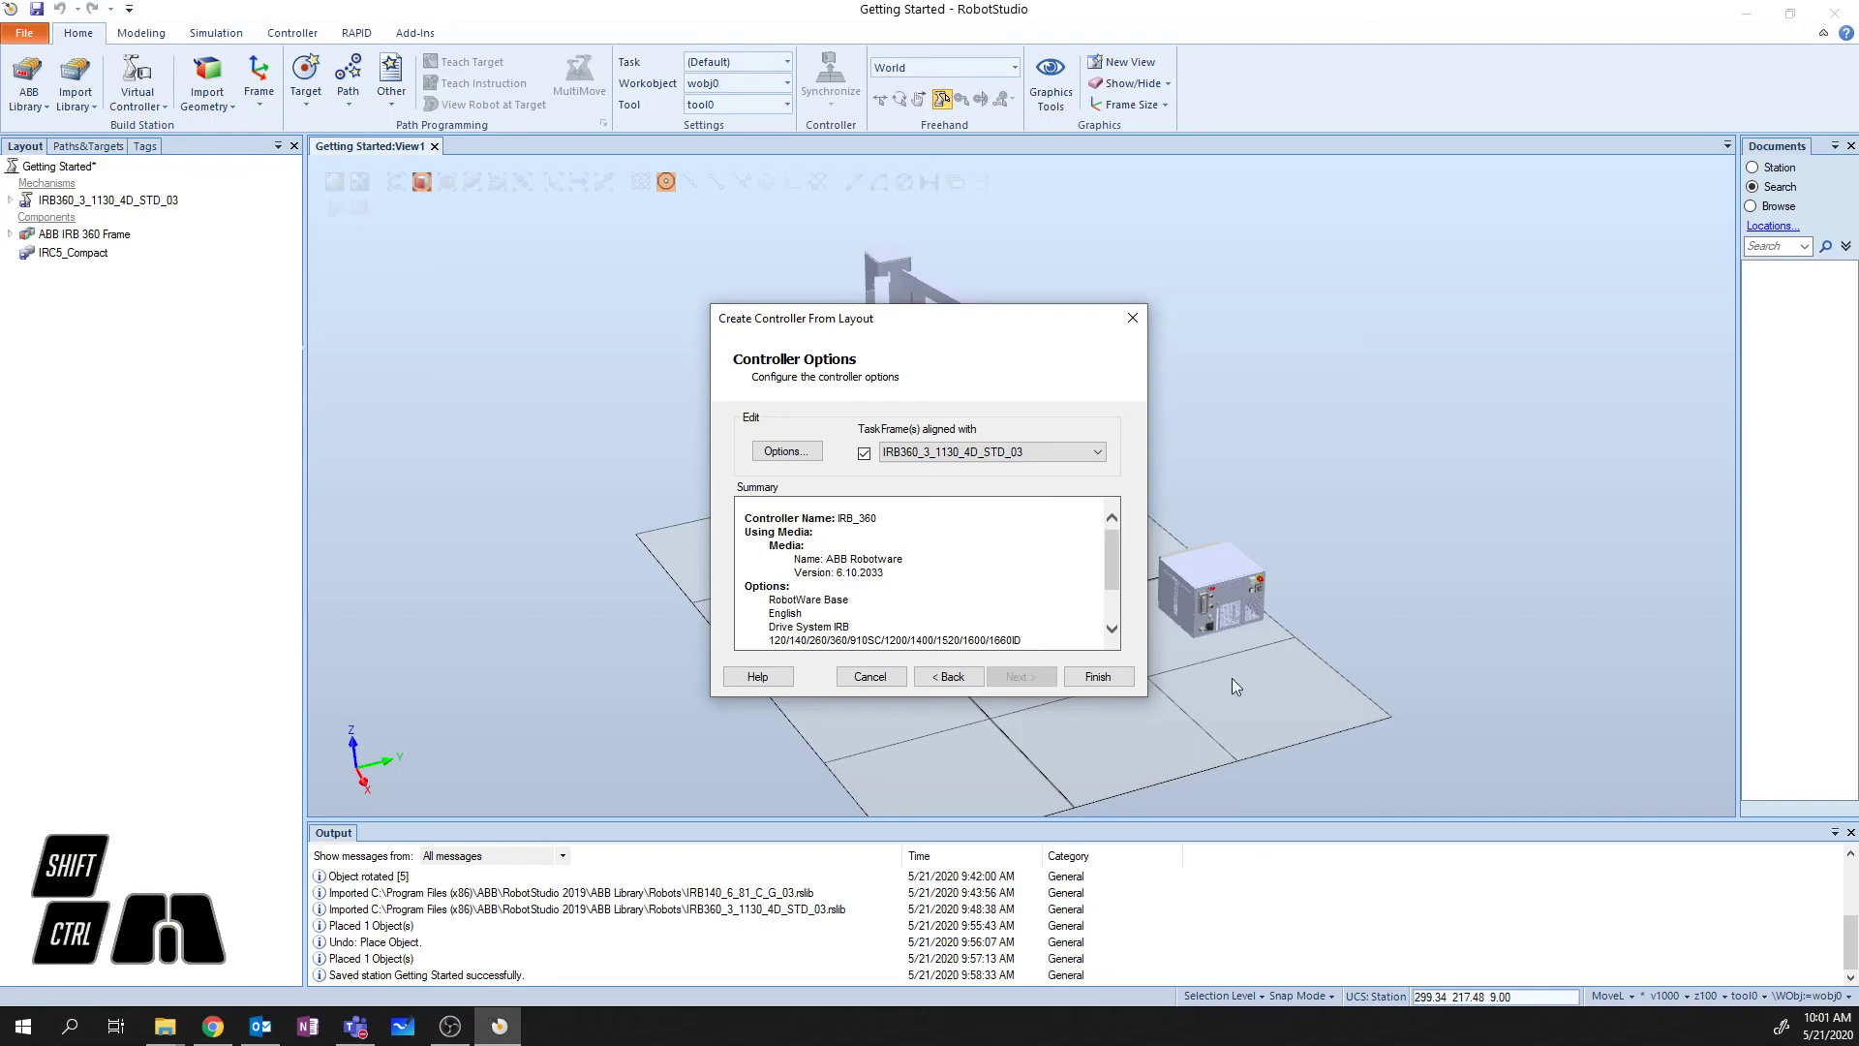
left_click(1097, 677)
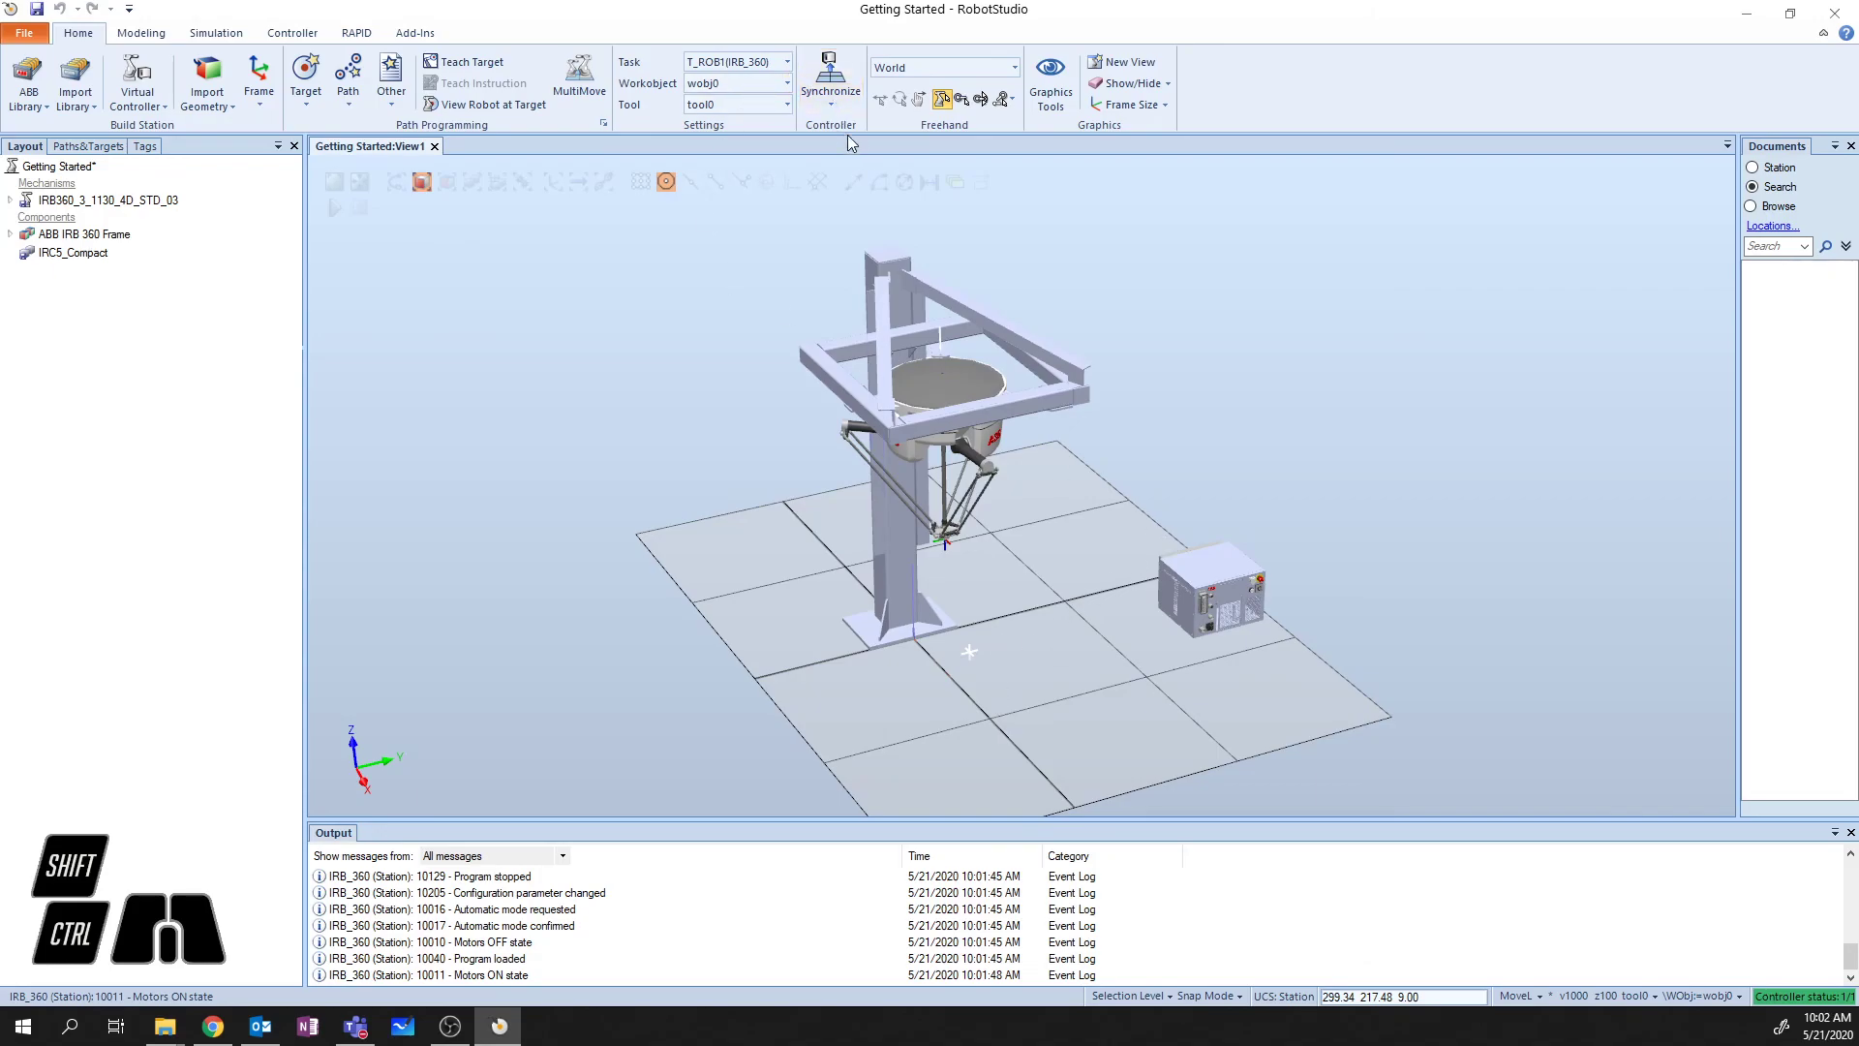
- Jog the IRB 360 linearly by its tool centre point to a slightly different position
left_click(961, 98)
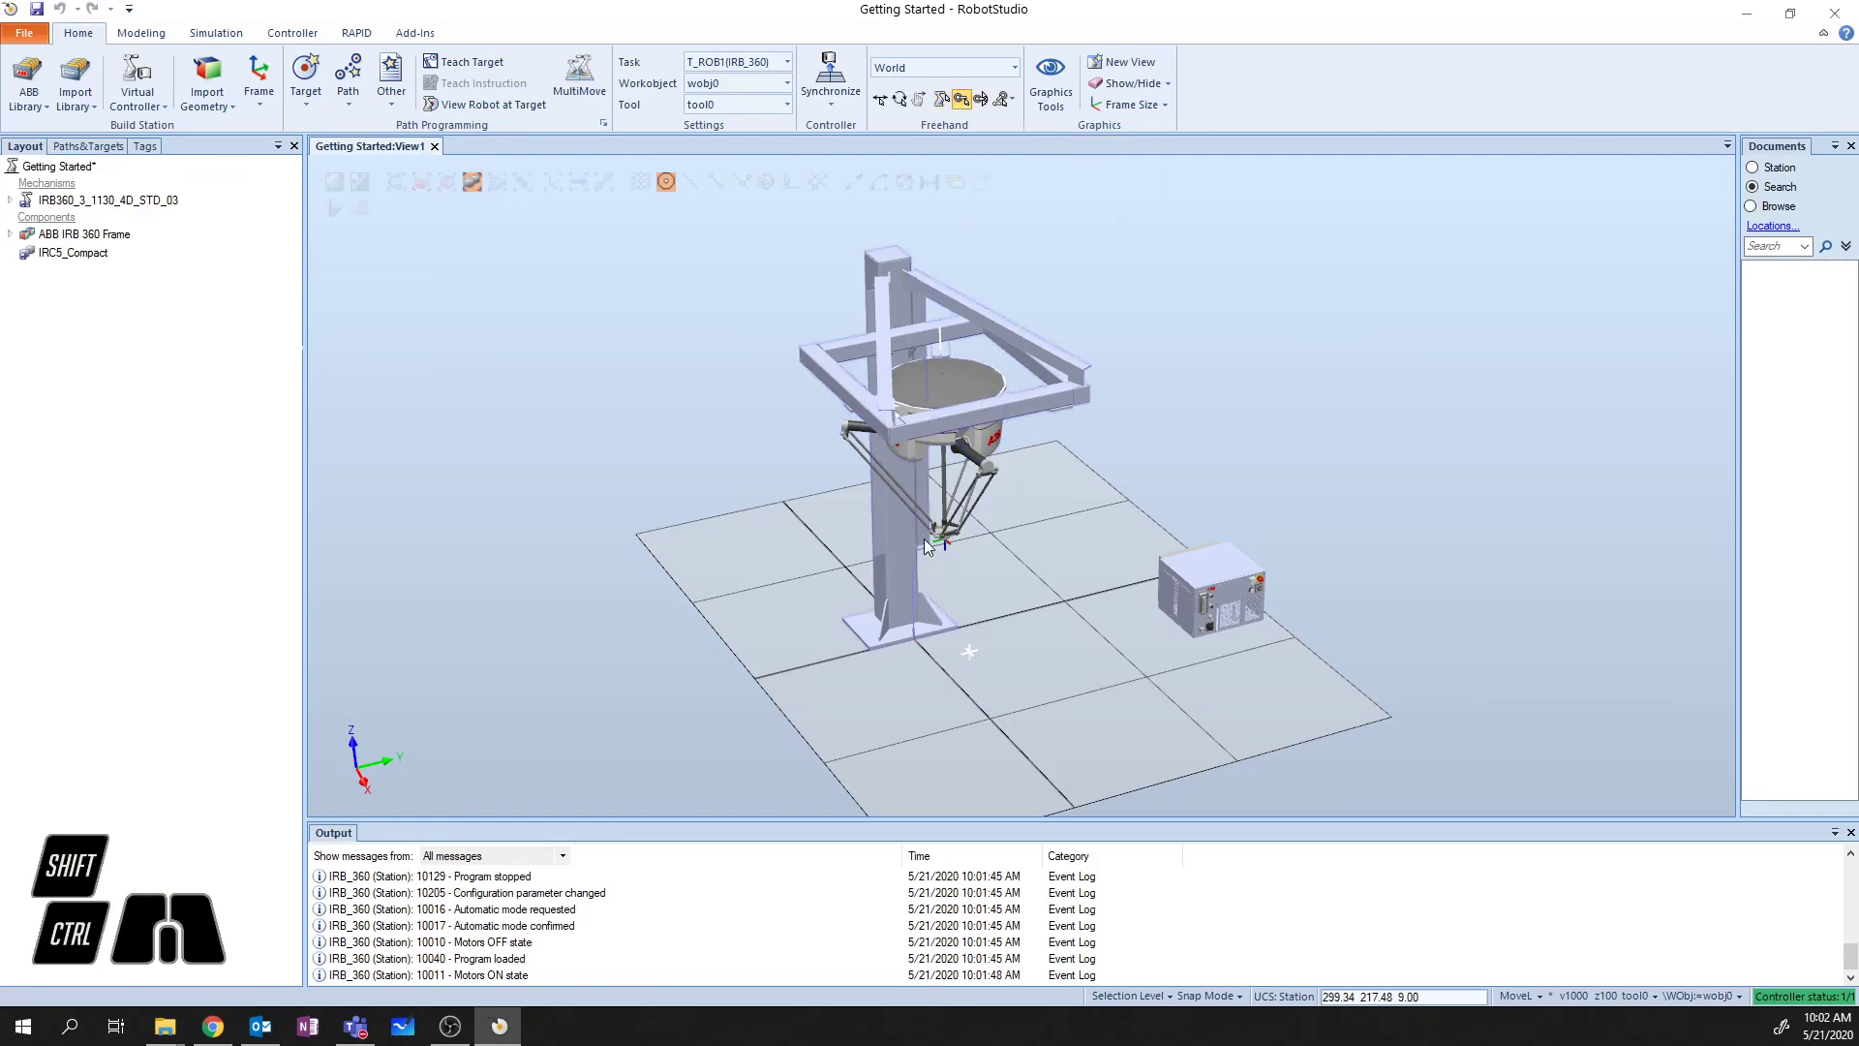
left_click(939, 531)
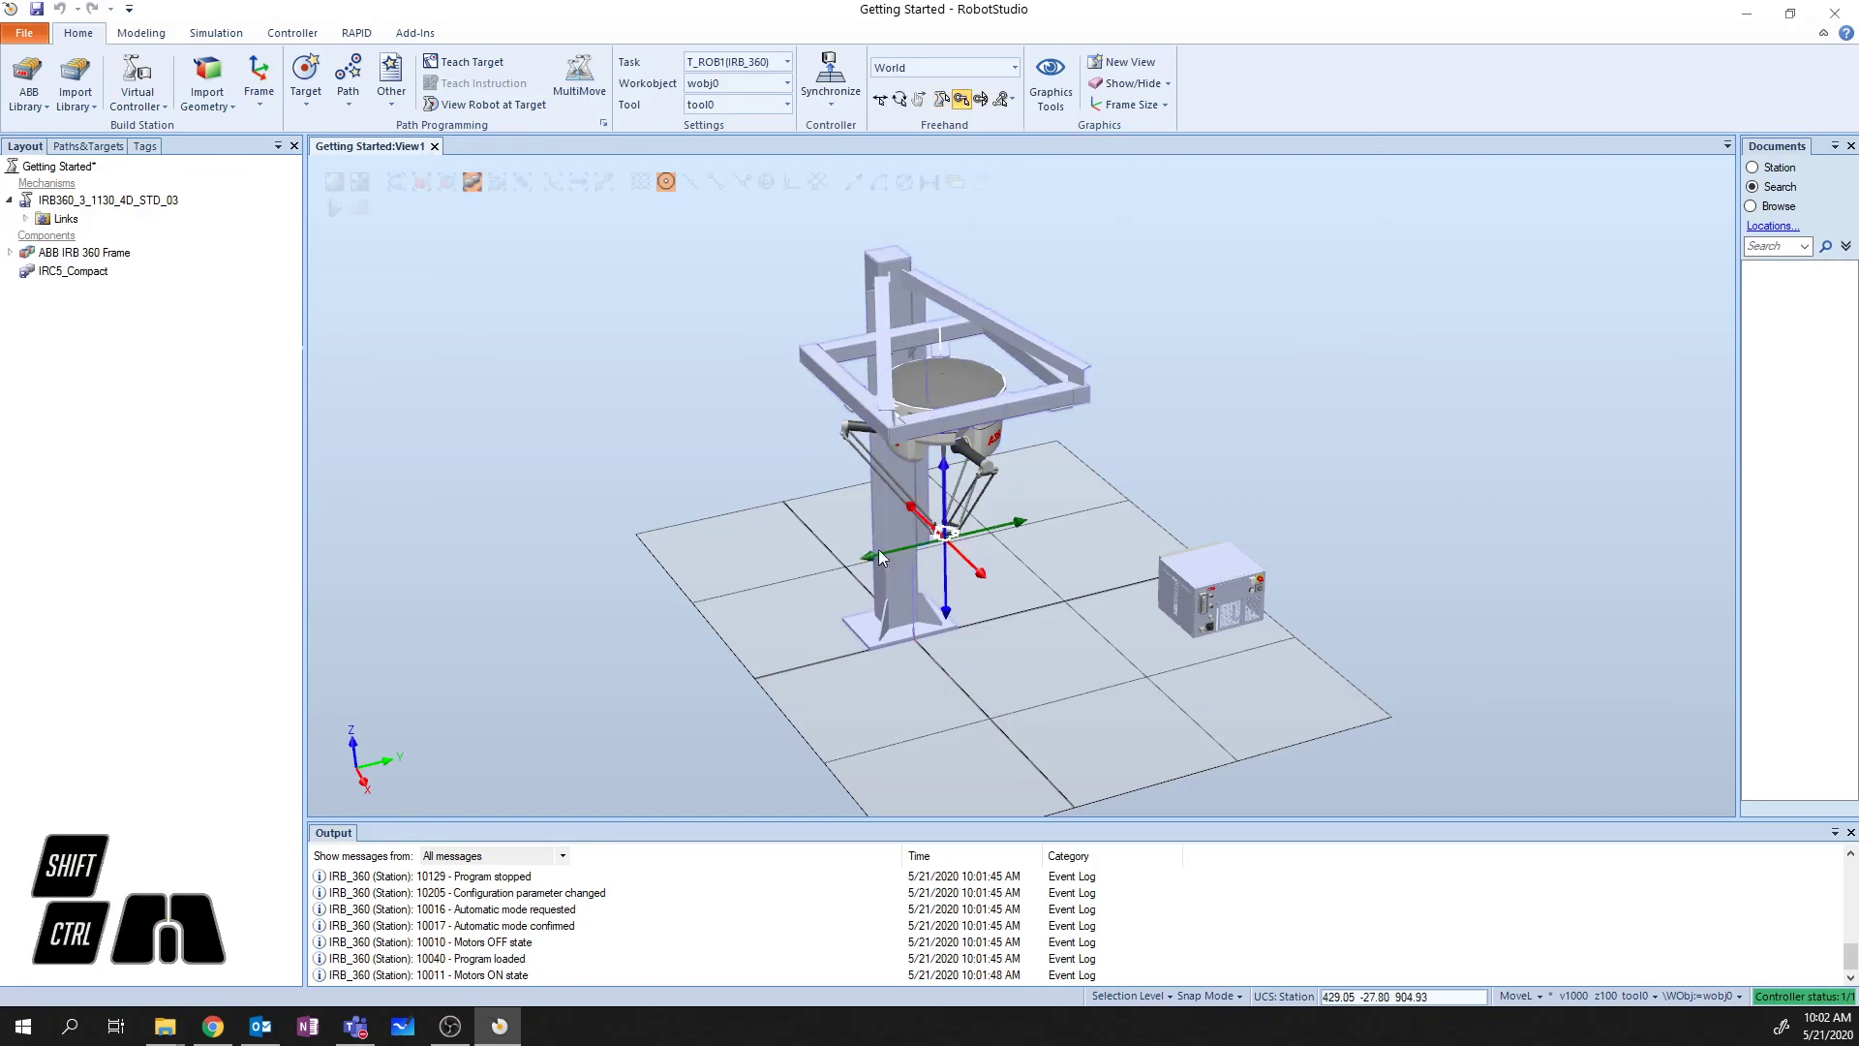
left_click_drag(871, 547, 941, 561)
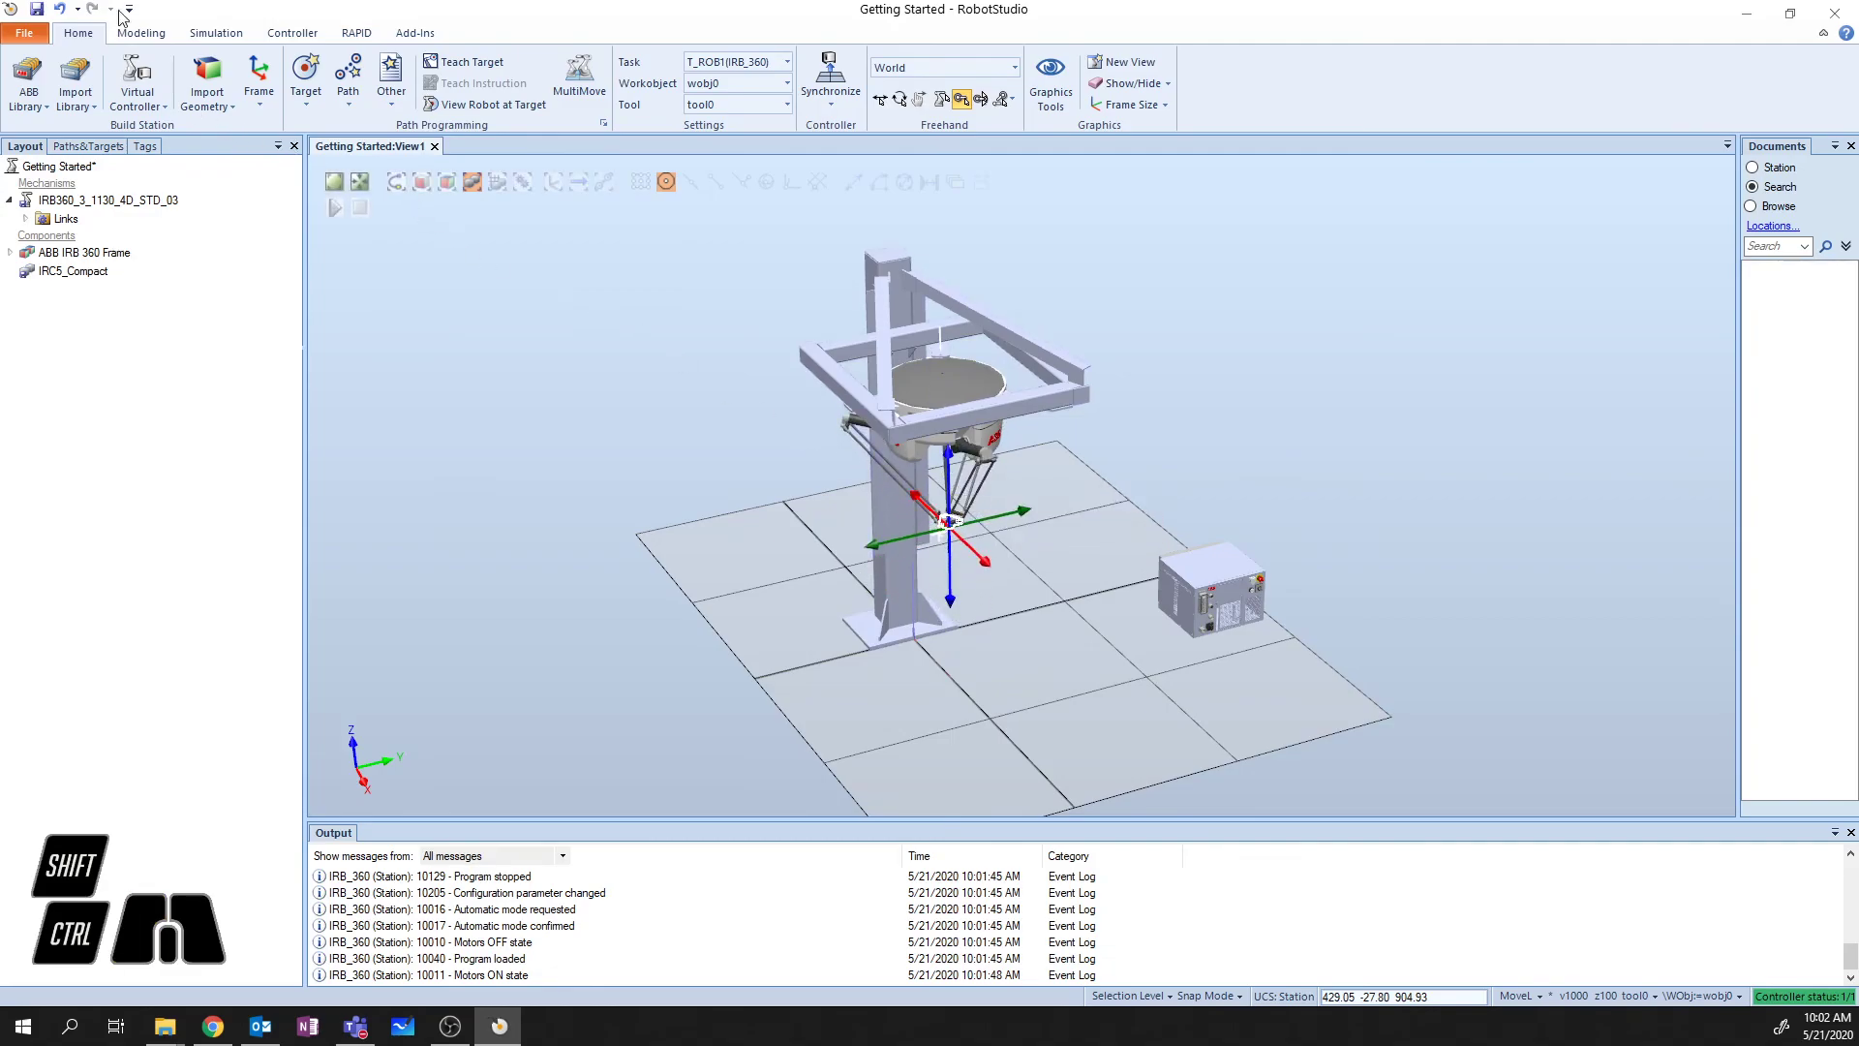
- Save the station with the new controller and clear the robot selection in the view
left_click(38, 10)
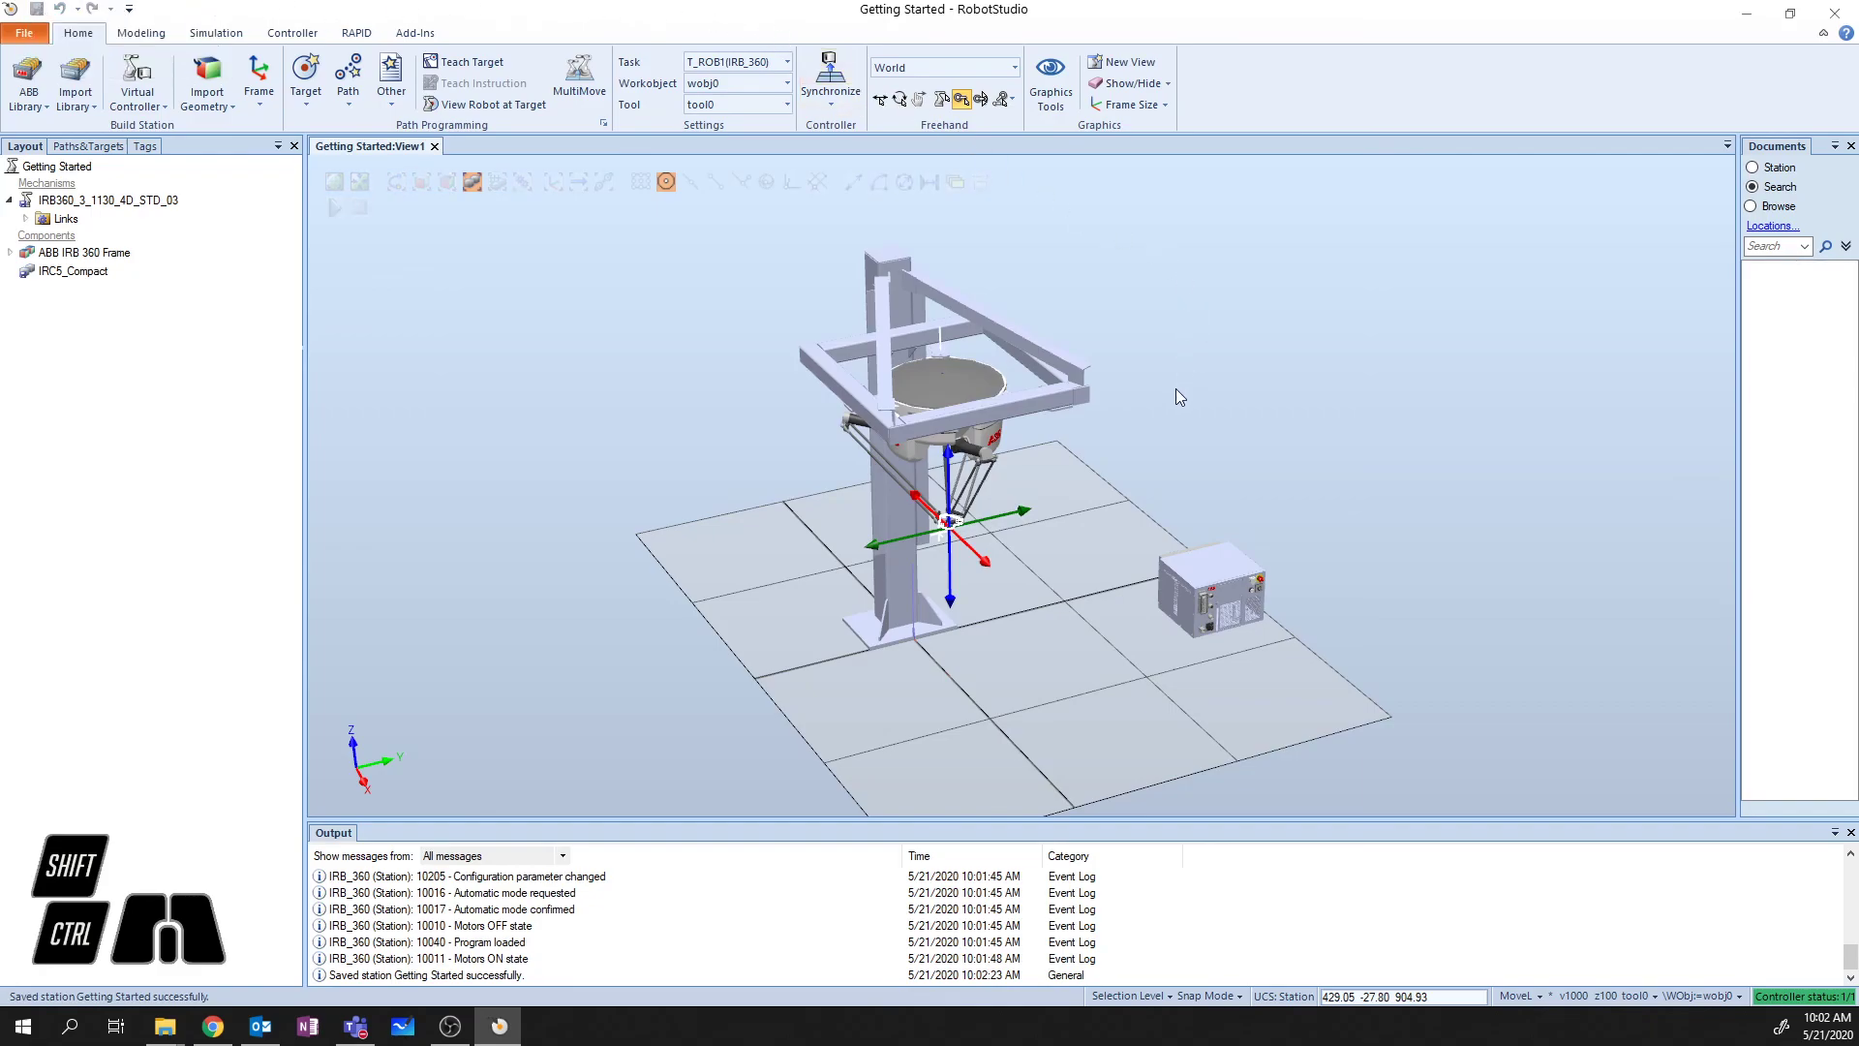
left_click(1154, 406)
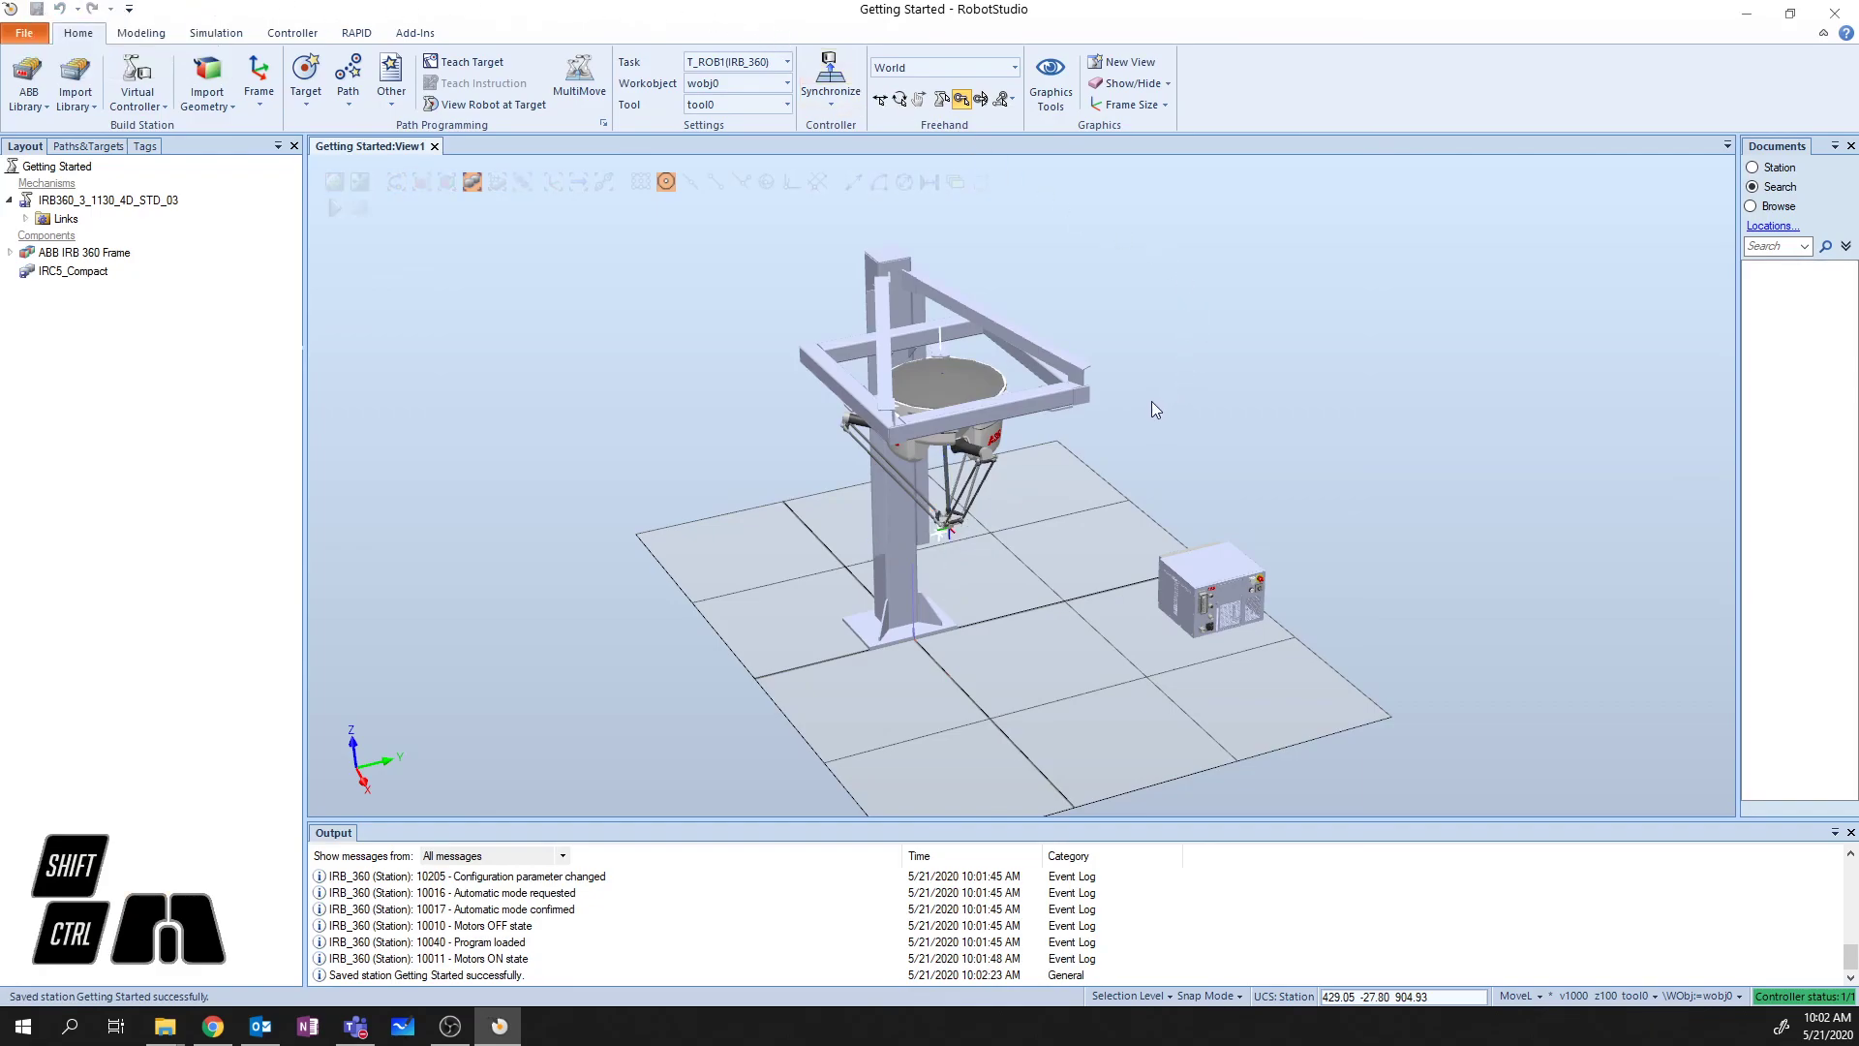